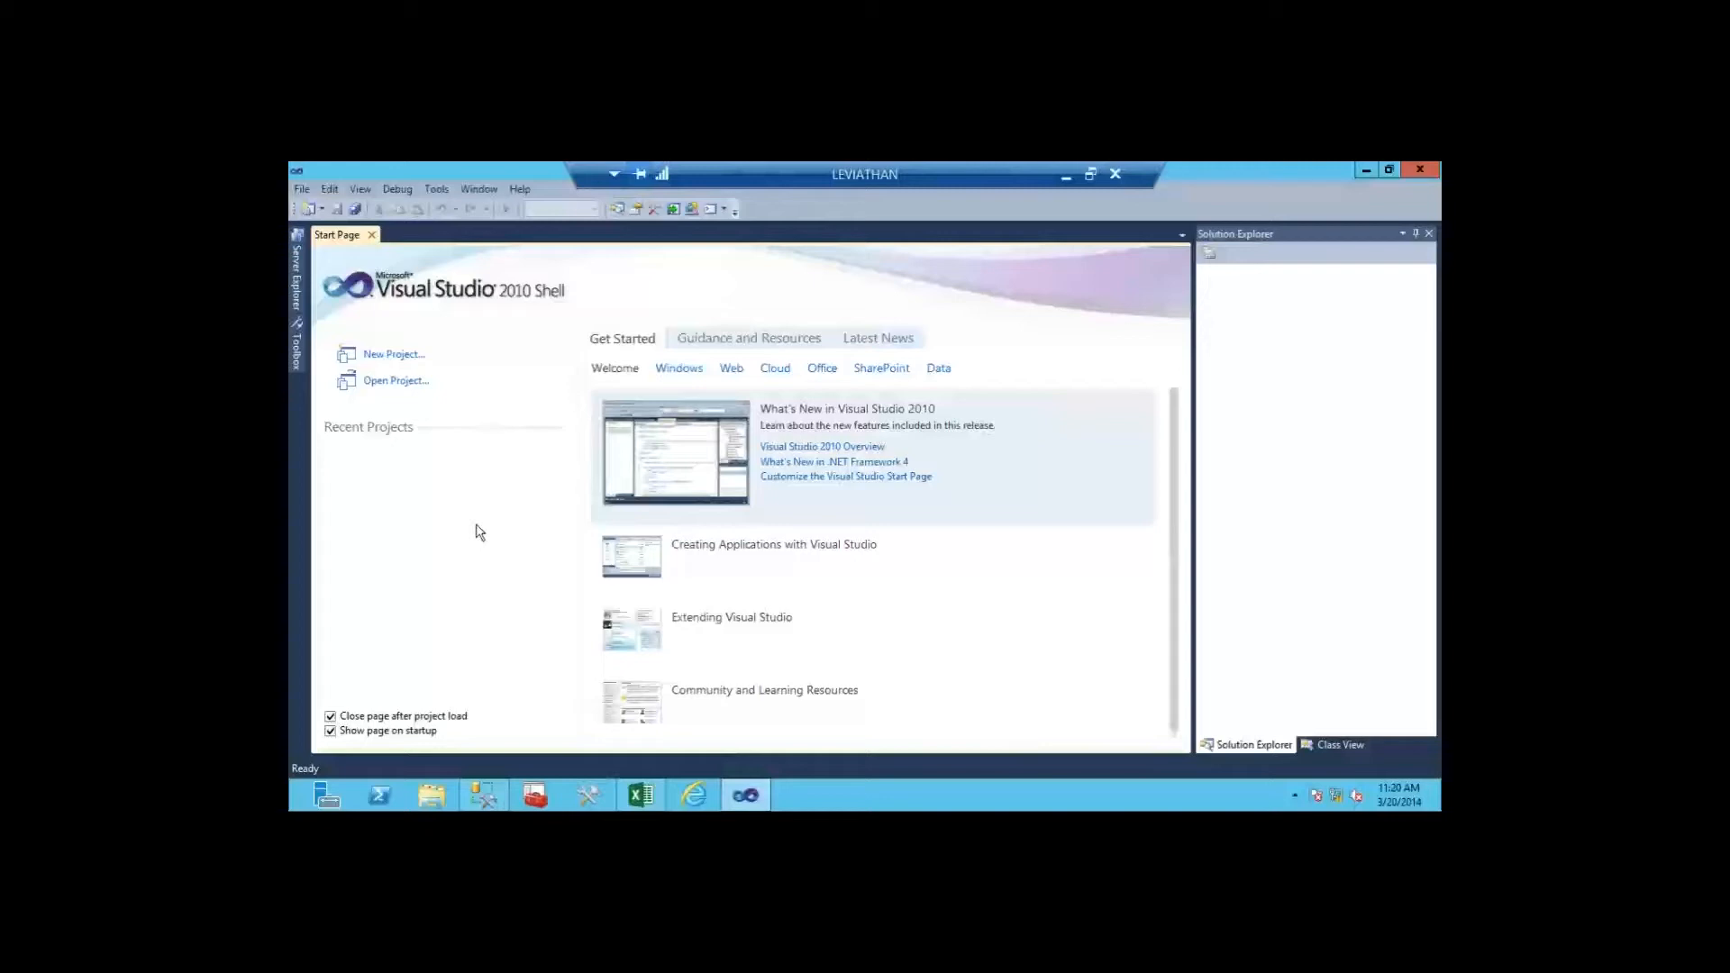
Step: Create a new Analysis Services Multidimensional and Data Mining project named SSASMD
{"action": "left_click", "coordinate": [402, 356]}
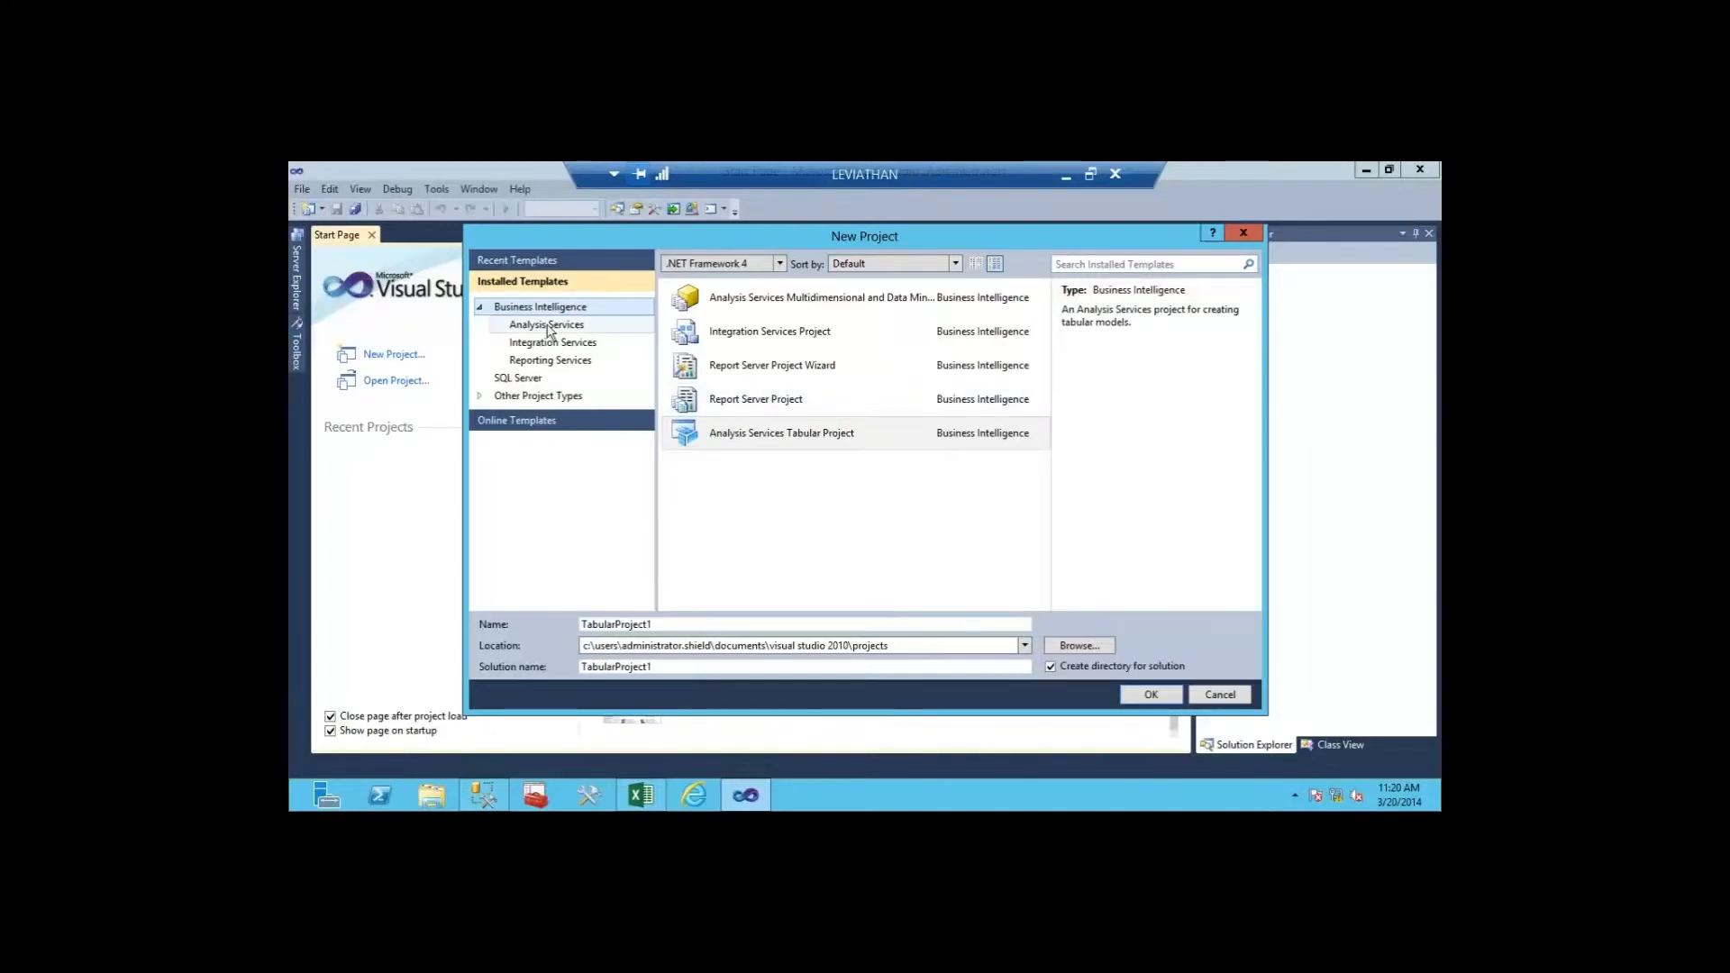
{"action": "left_click", "coordinate": [548, 326]}
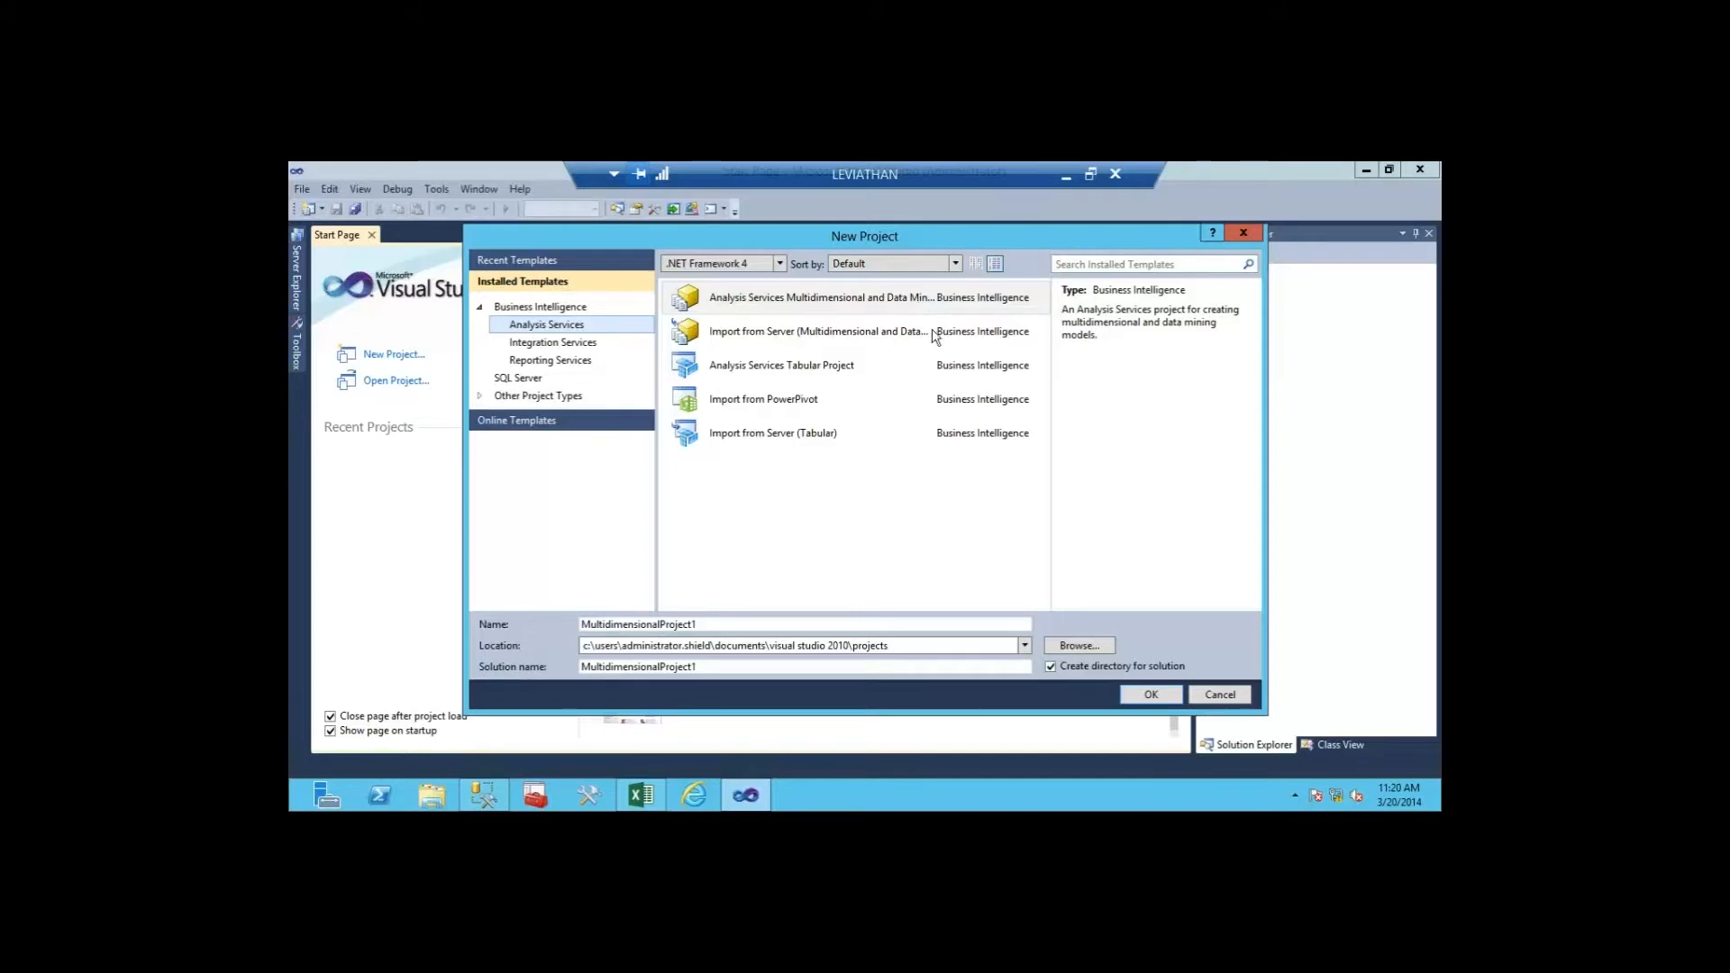
{"action": "left_click", "coordinate": [932, 333]}
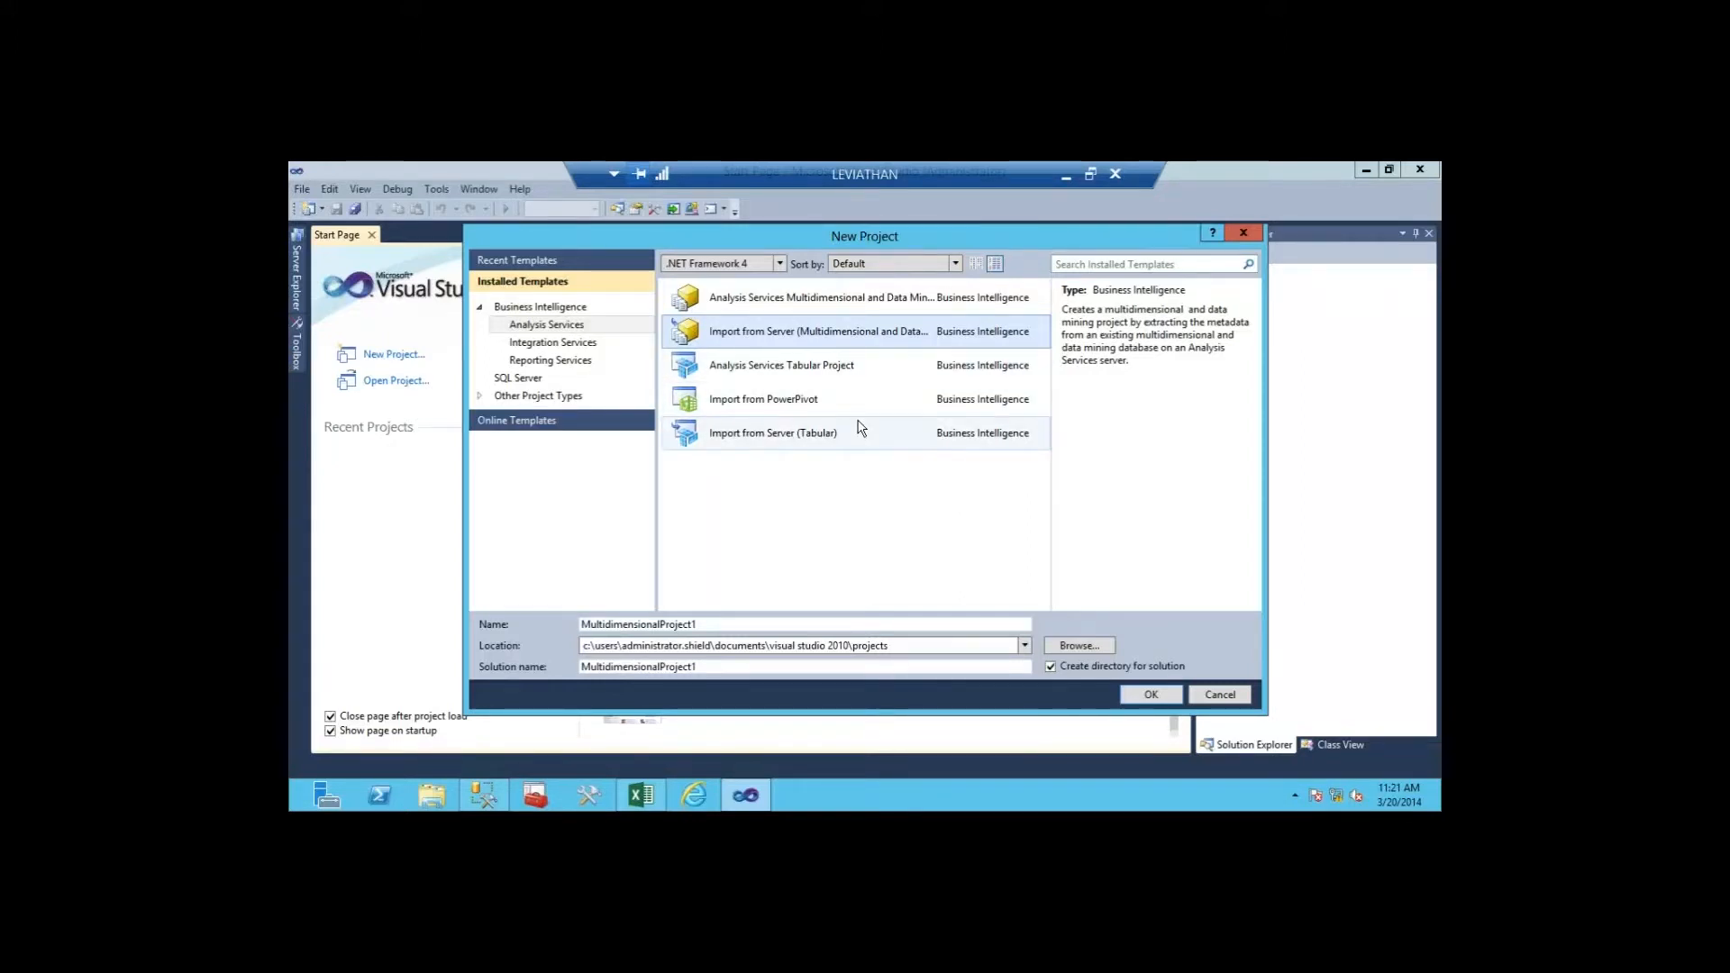
{"action": "left_click", "coordinate": [793, 302]}
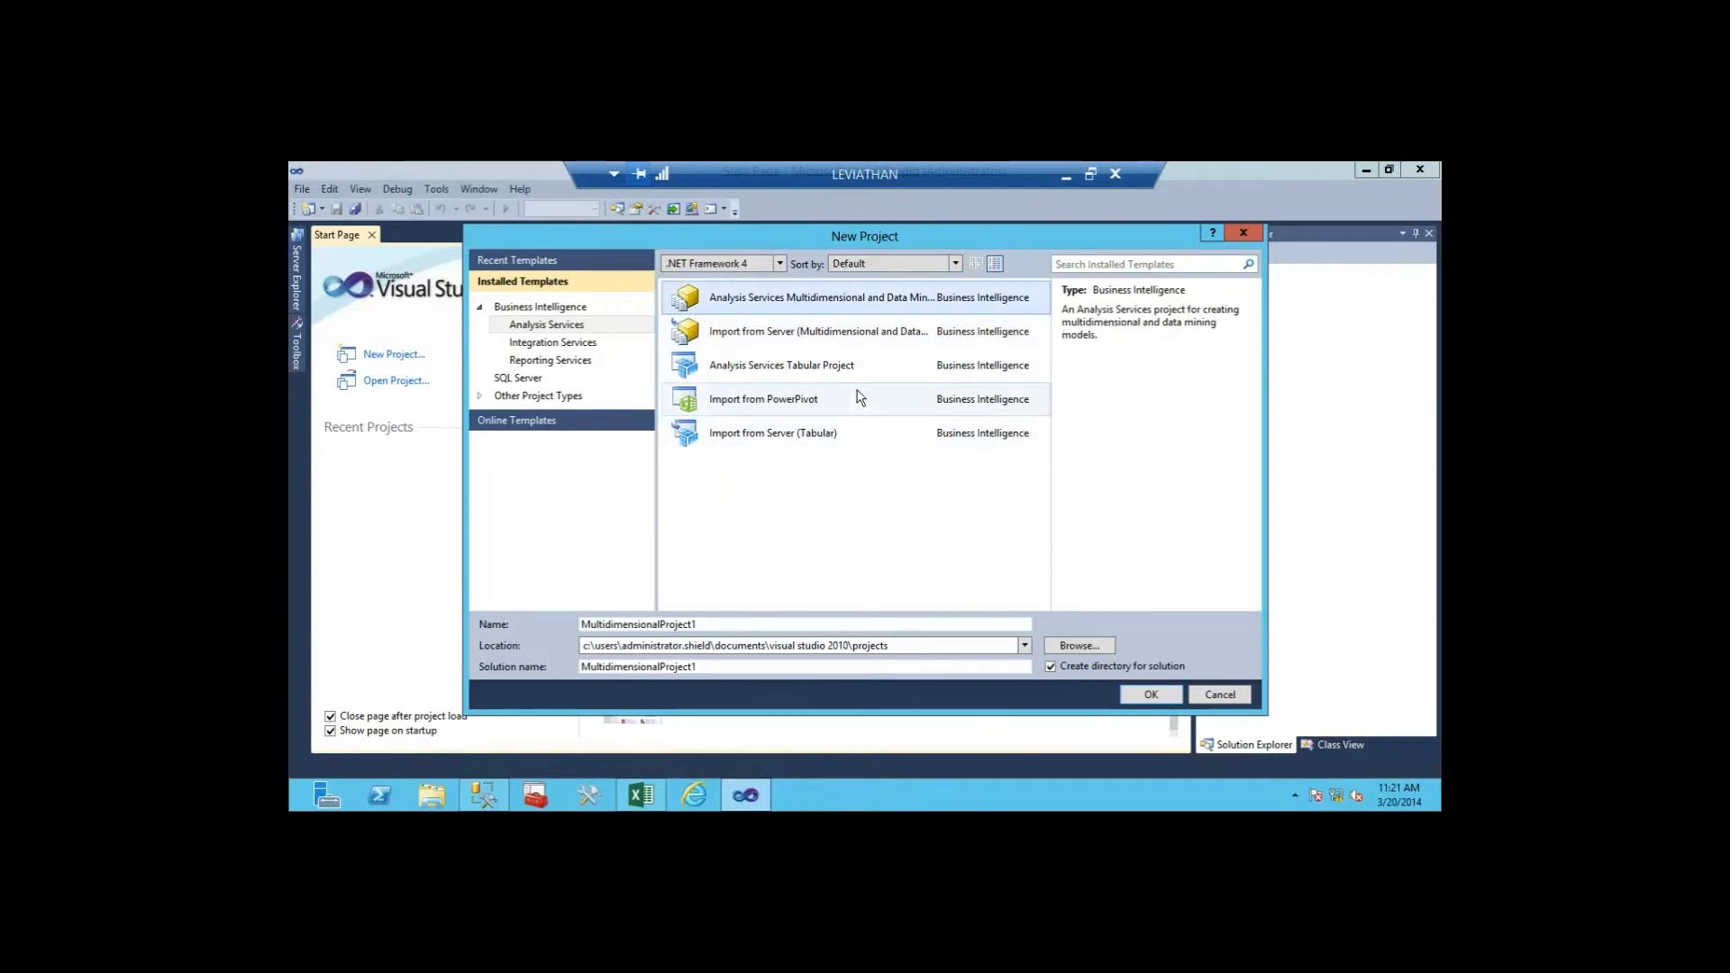
{"action": "left_click", "coordinate": [719, 624]}
{"action": "left_click_drag", "start_coordinate": [609, 635], "coordinate": [567, 636]}
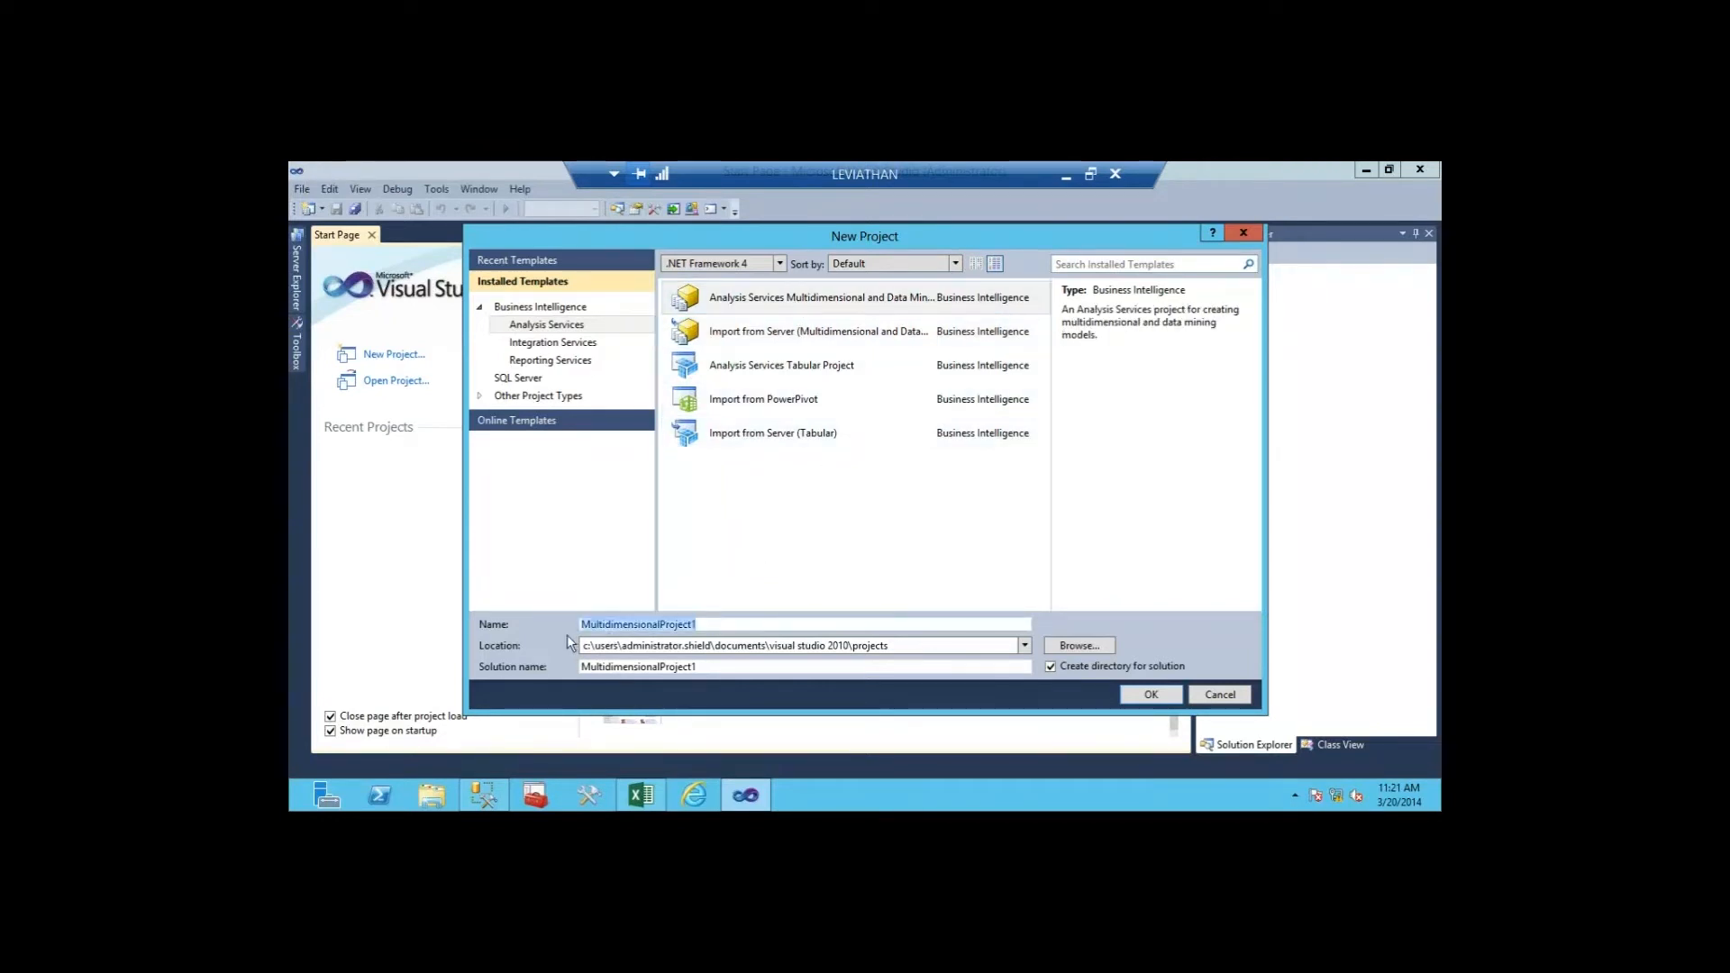
{"action": "type", "text": "SSASMD"}
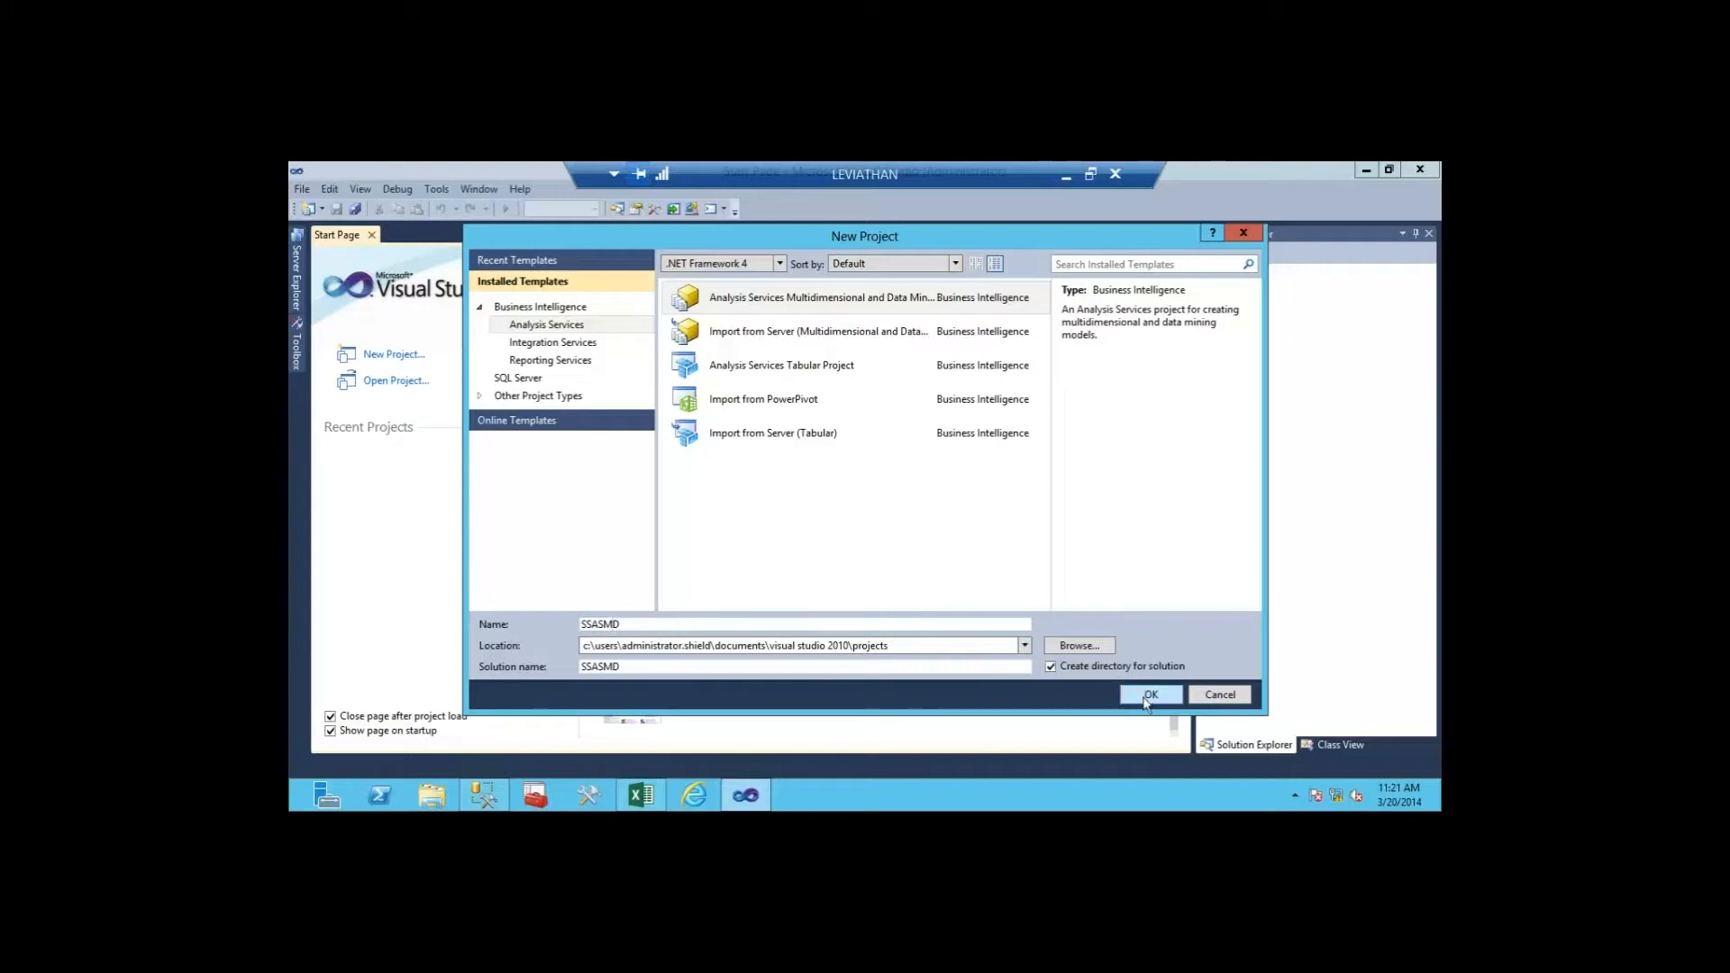
{"action": "left_click", "coordinate": [1148, 696]}
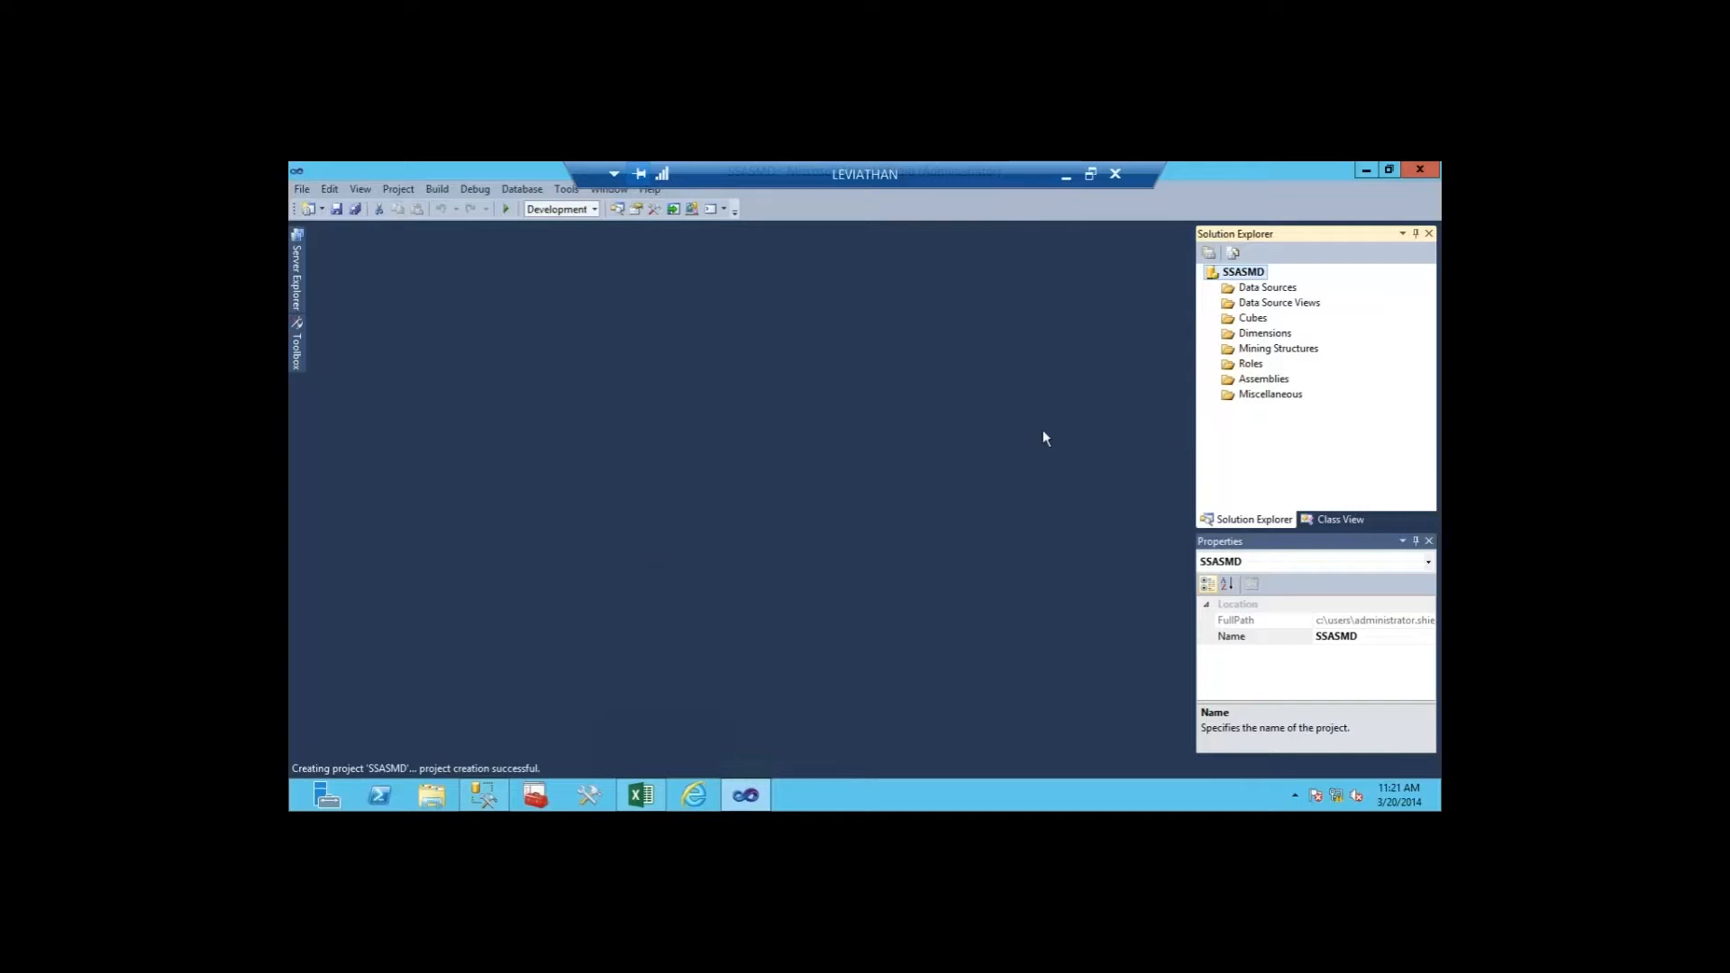
Step: Switch to SQL Server Management Studio and examine the multidimensional and tabular Analysis Services instances, expanding the multidimensional instance's databases
{"action": "left_click", "coordinate": [1268, 289]}
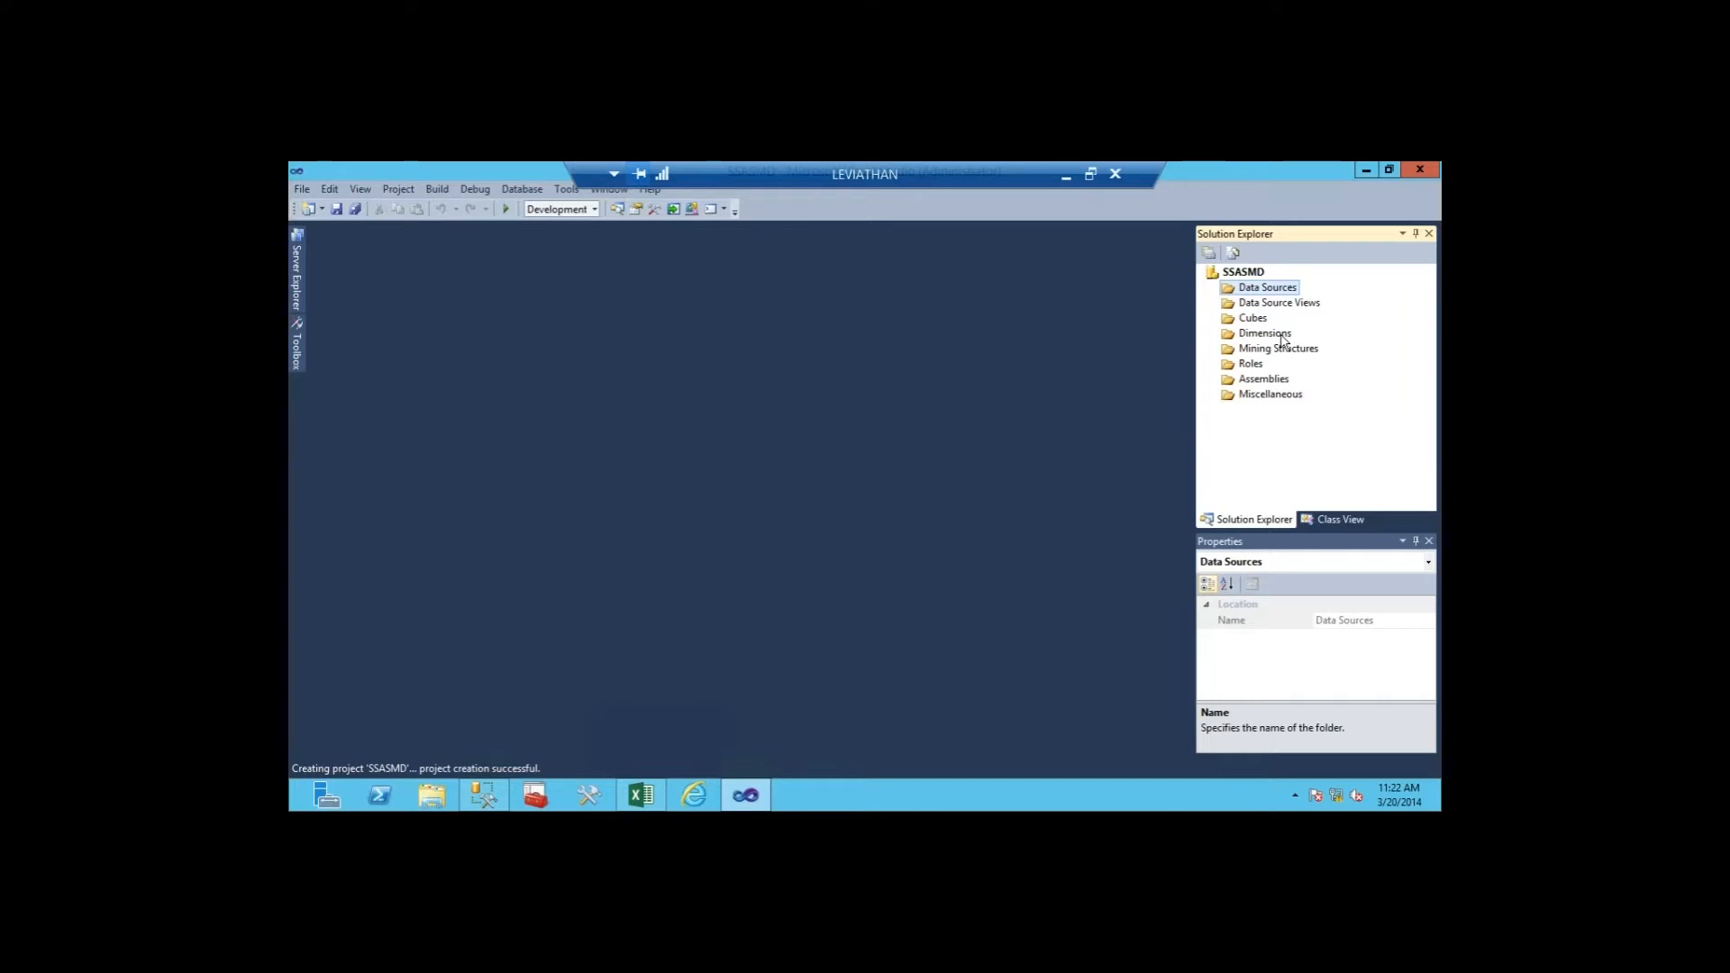
{"action": "left_click", "coordinate": [484, 793]}
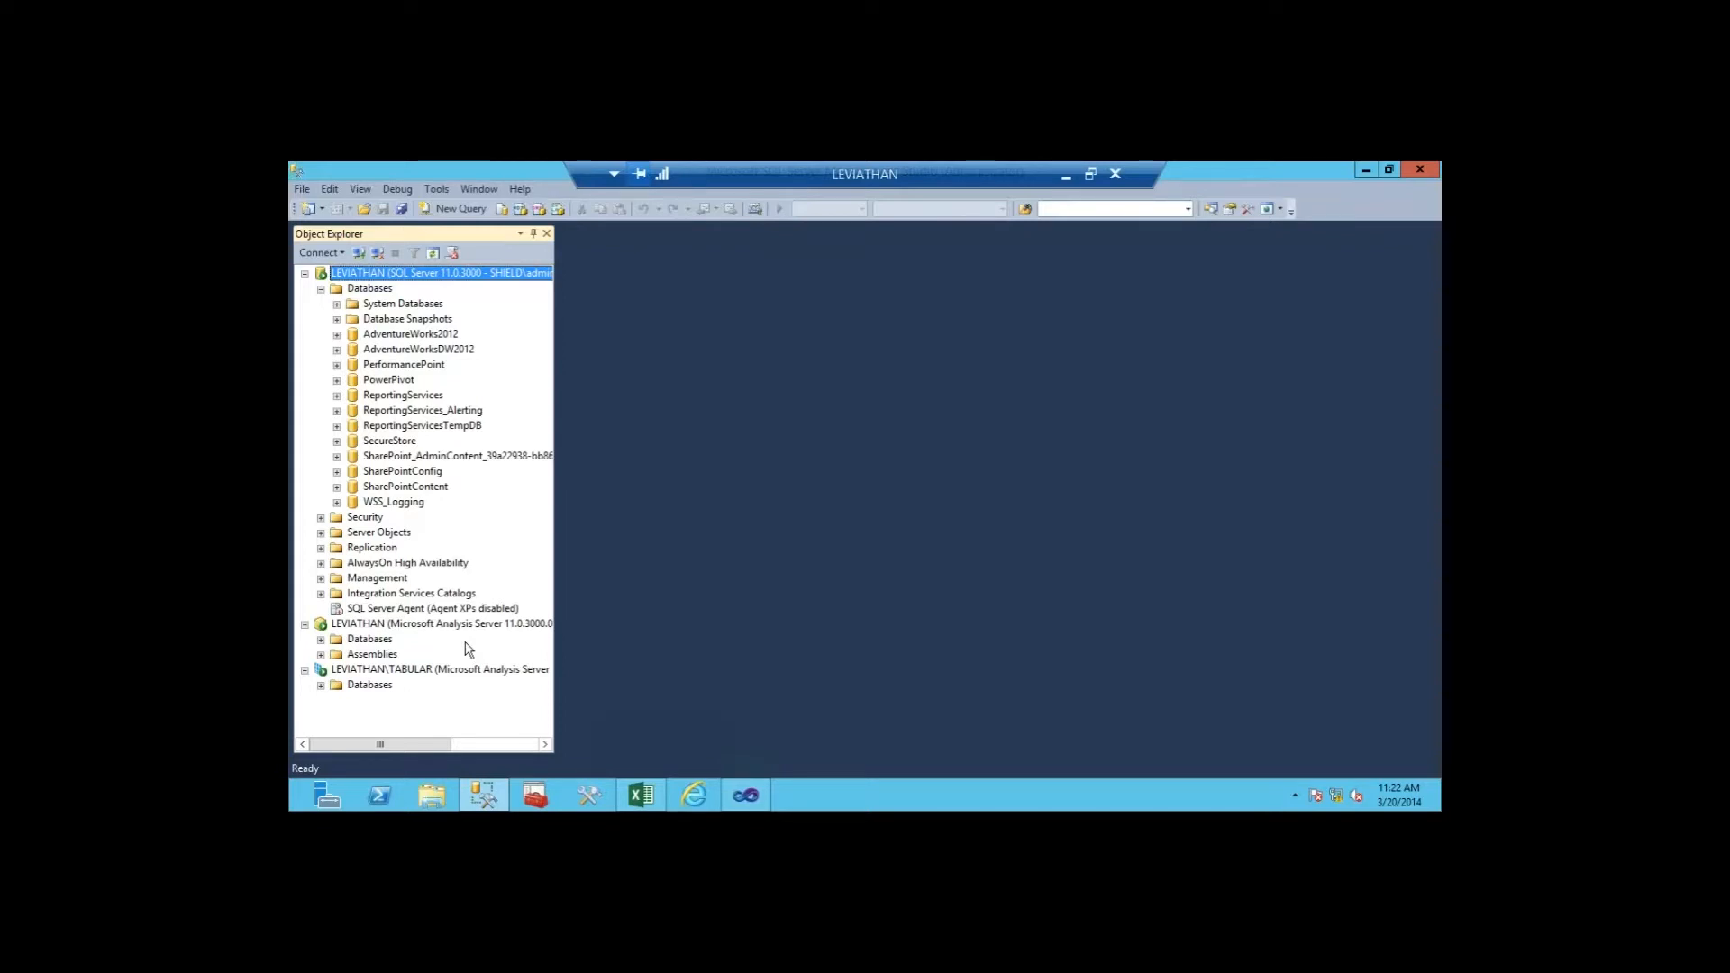
{"action": "left_click", "coordinate": [398, 627]}
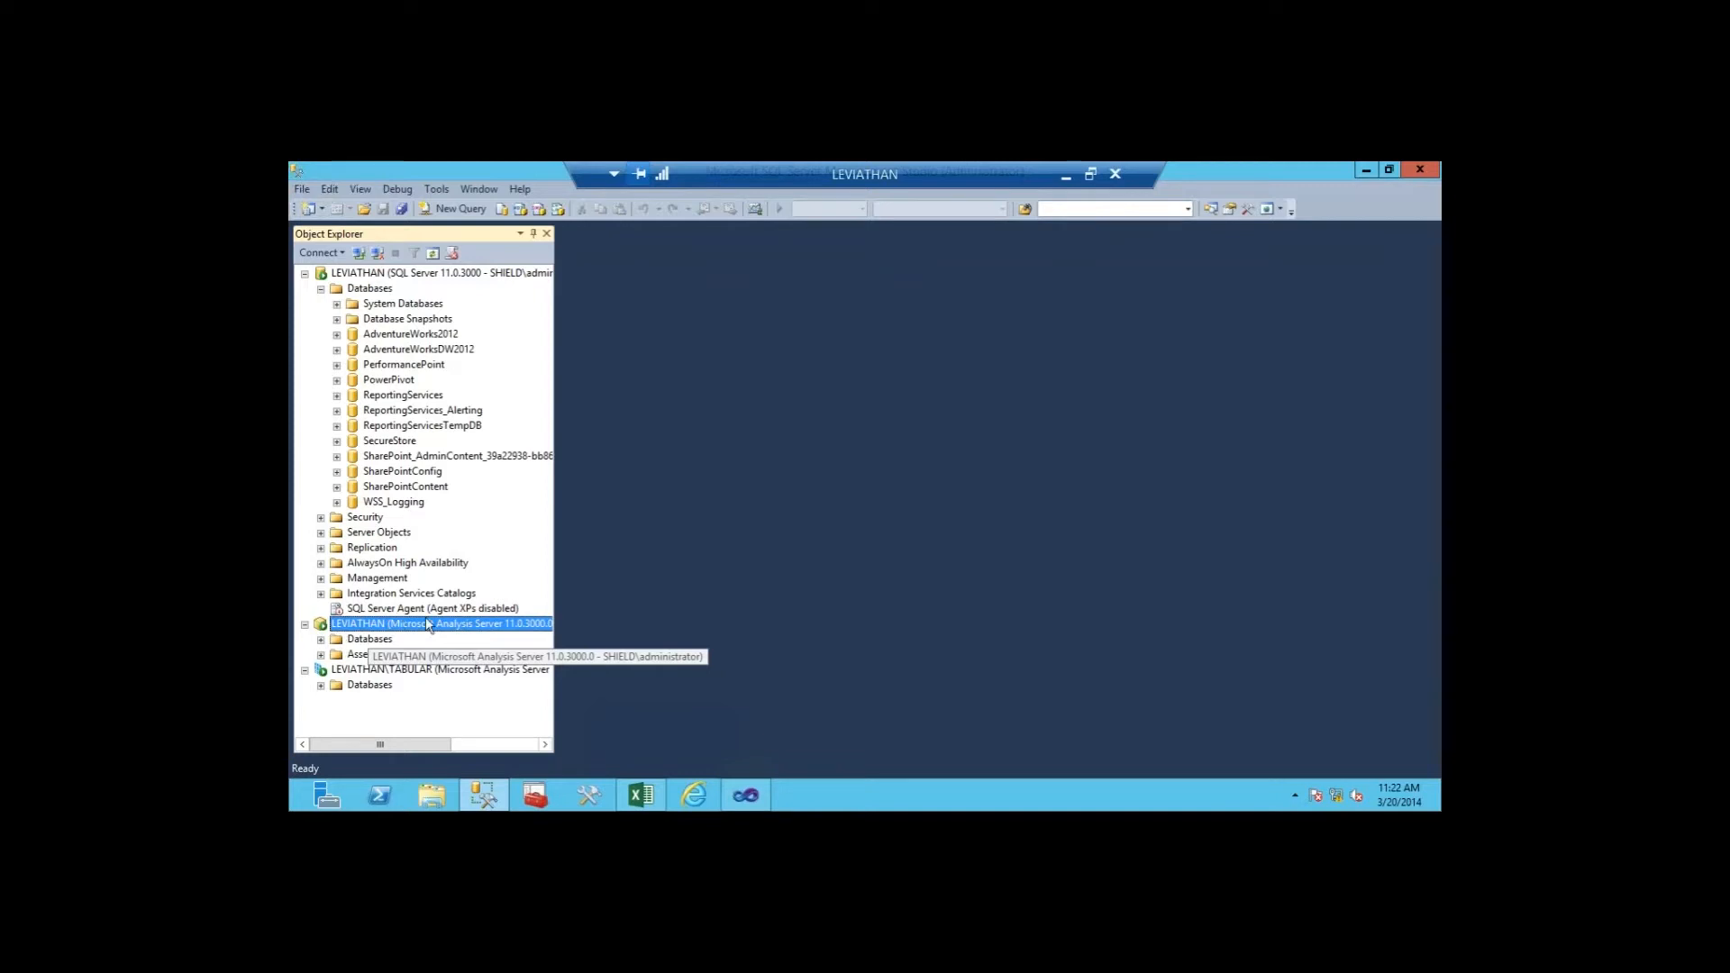
{"action": "left_click", "coordinate": [329, 673]}
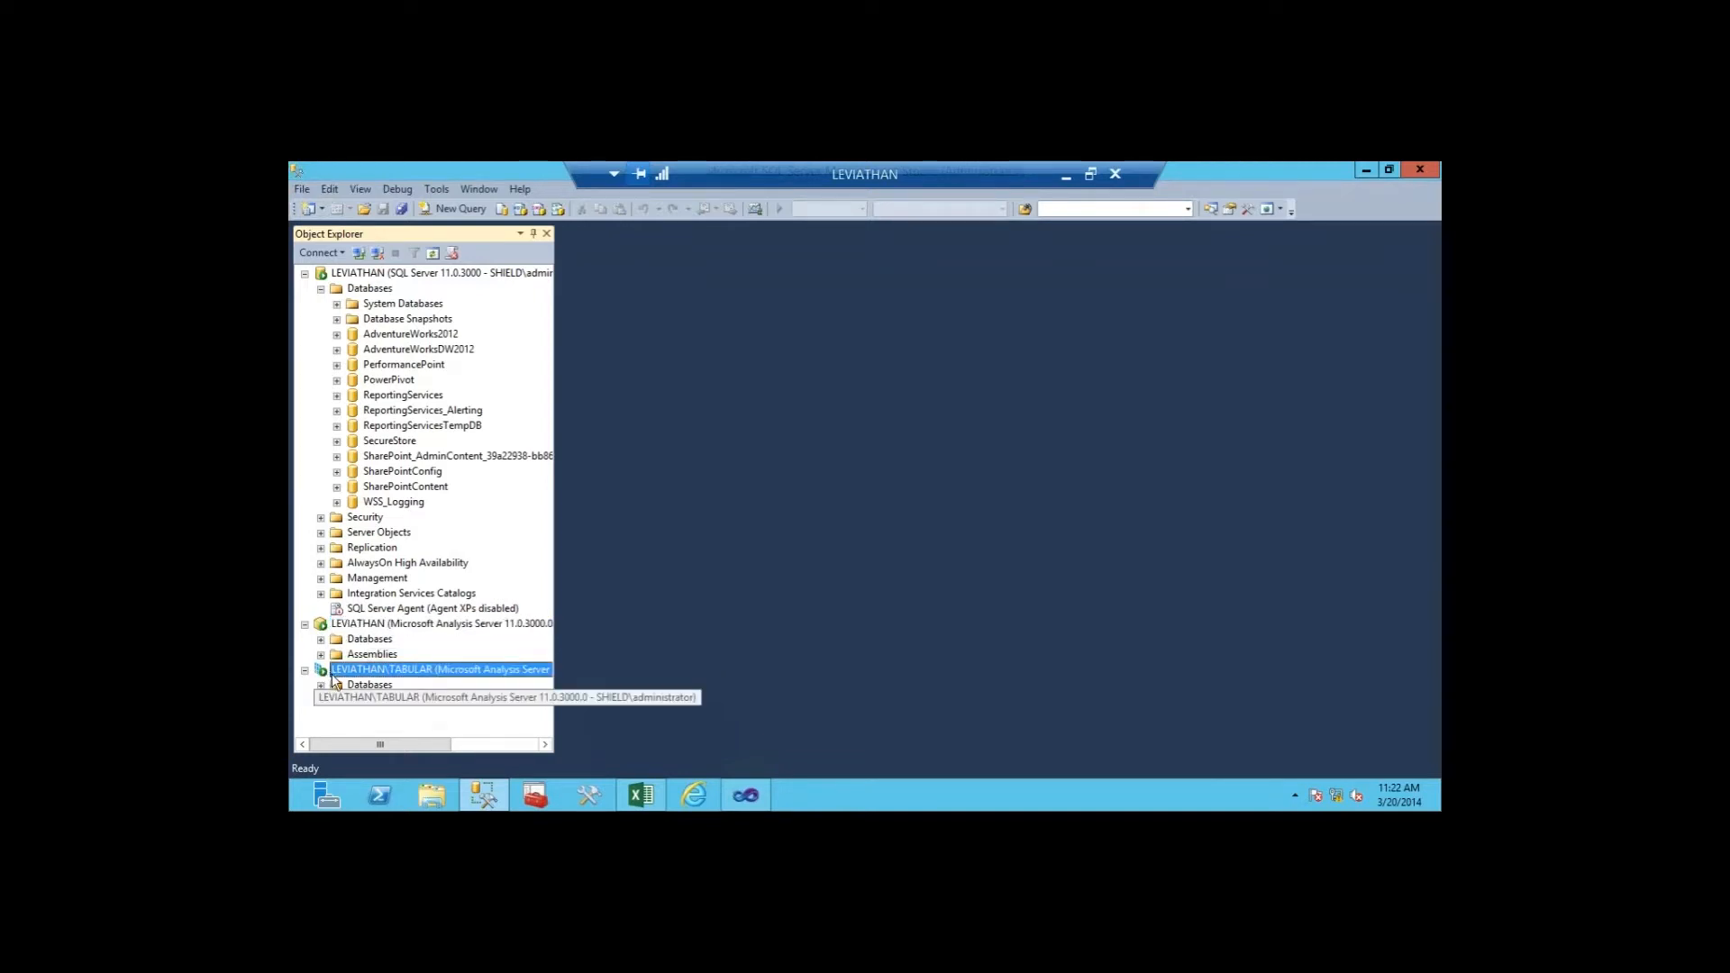
{"action": "left_click", "coordinate": [430, 626]}
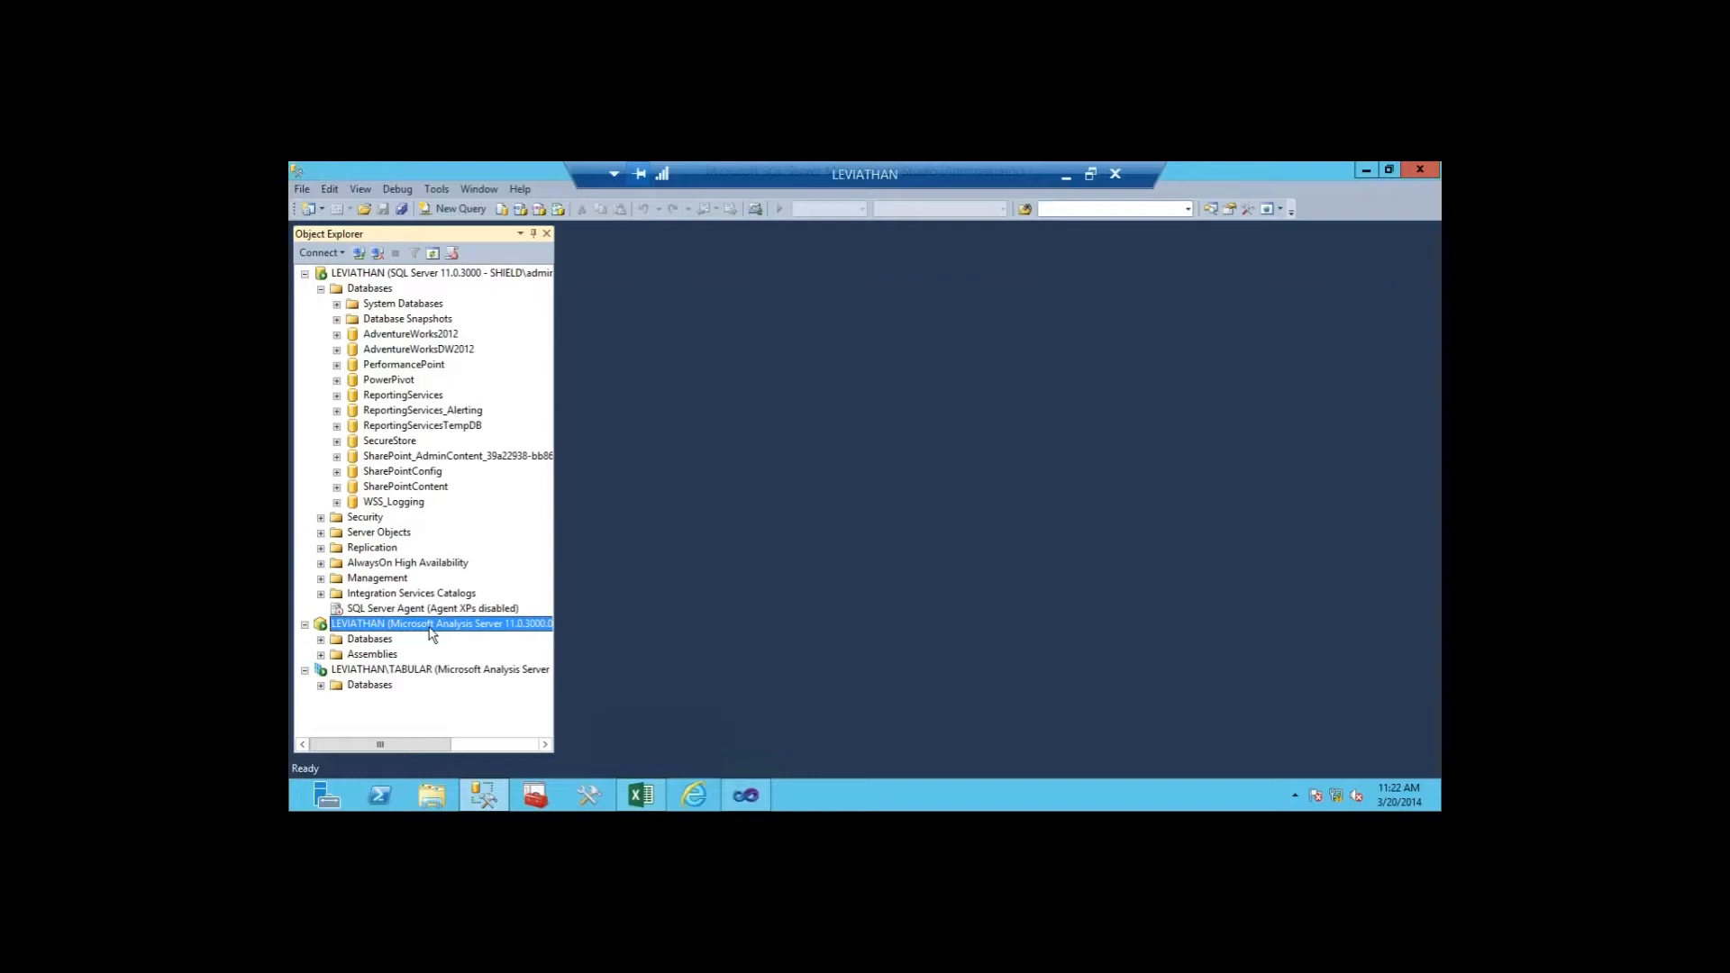
{"action": "left_click", "coordinate": [469, 671]}
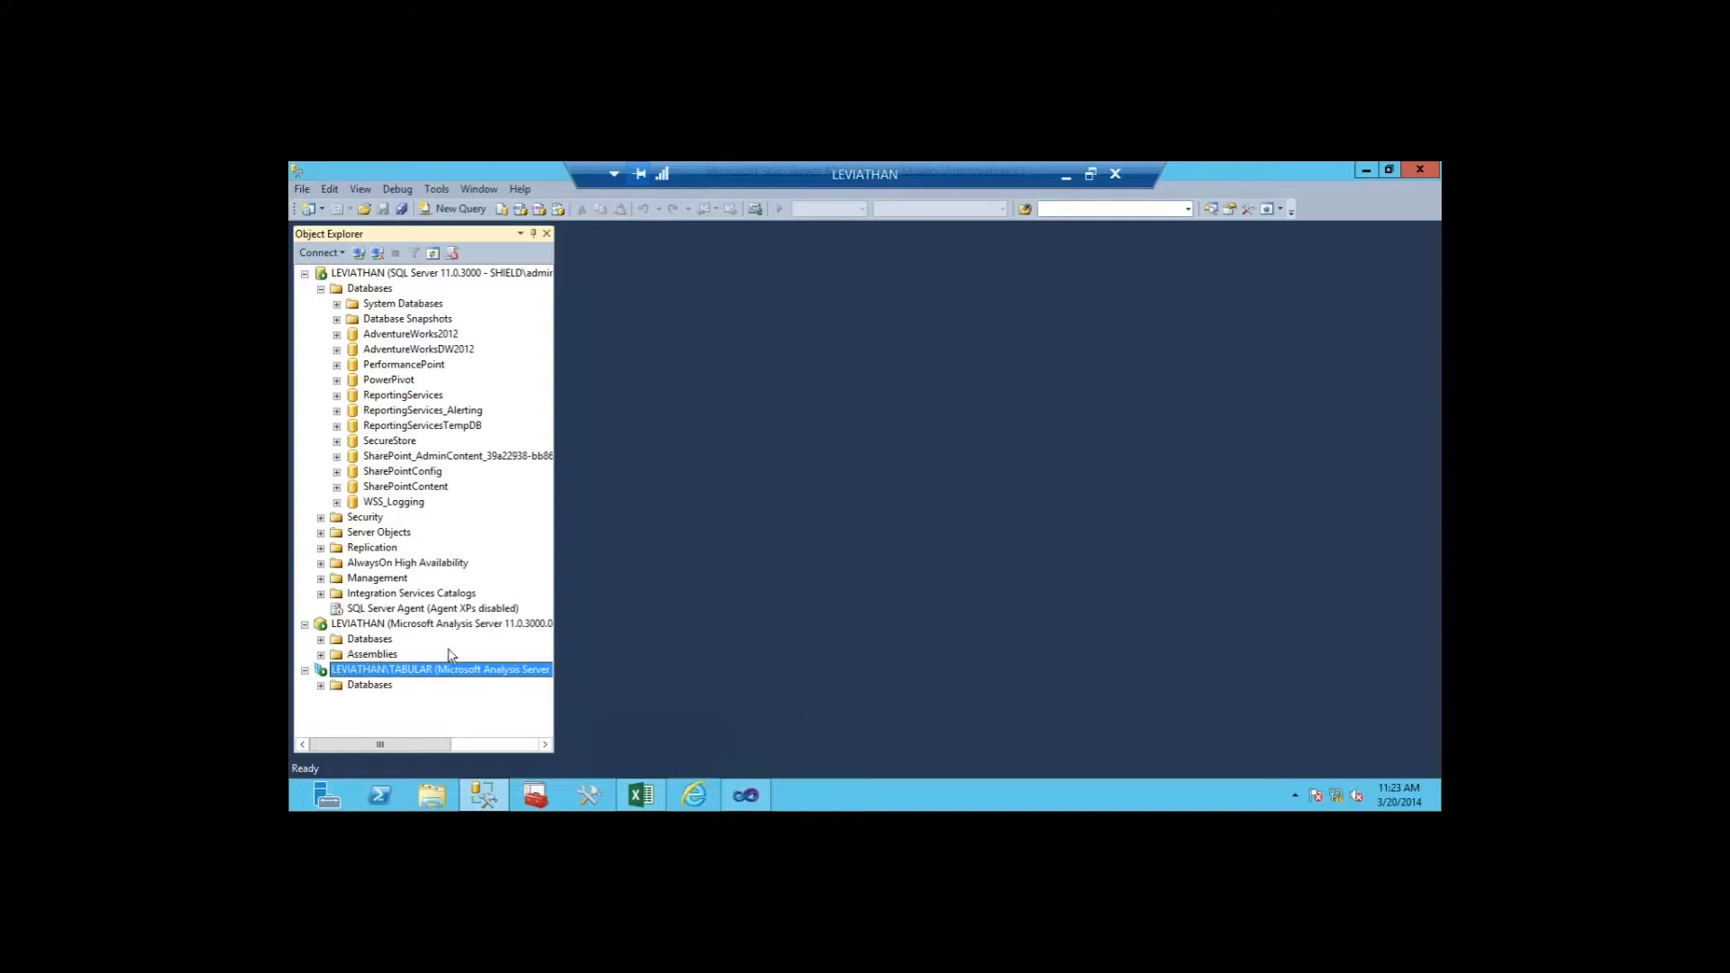
{"action": "left_click", "coordinate": [395, 630]}
{"action": "double_click", "coordinate": [361, 641]}
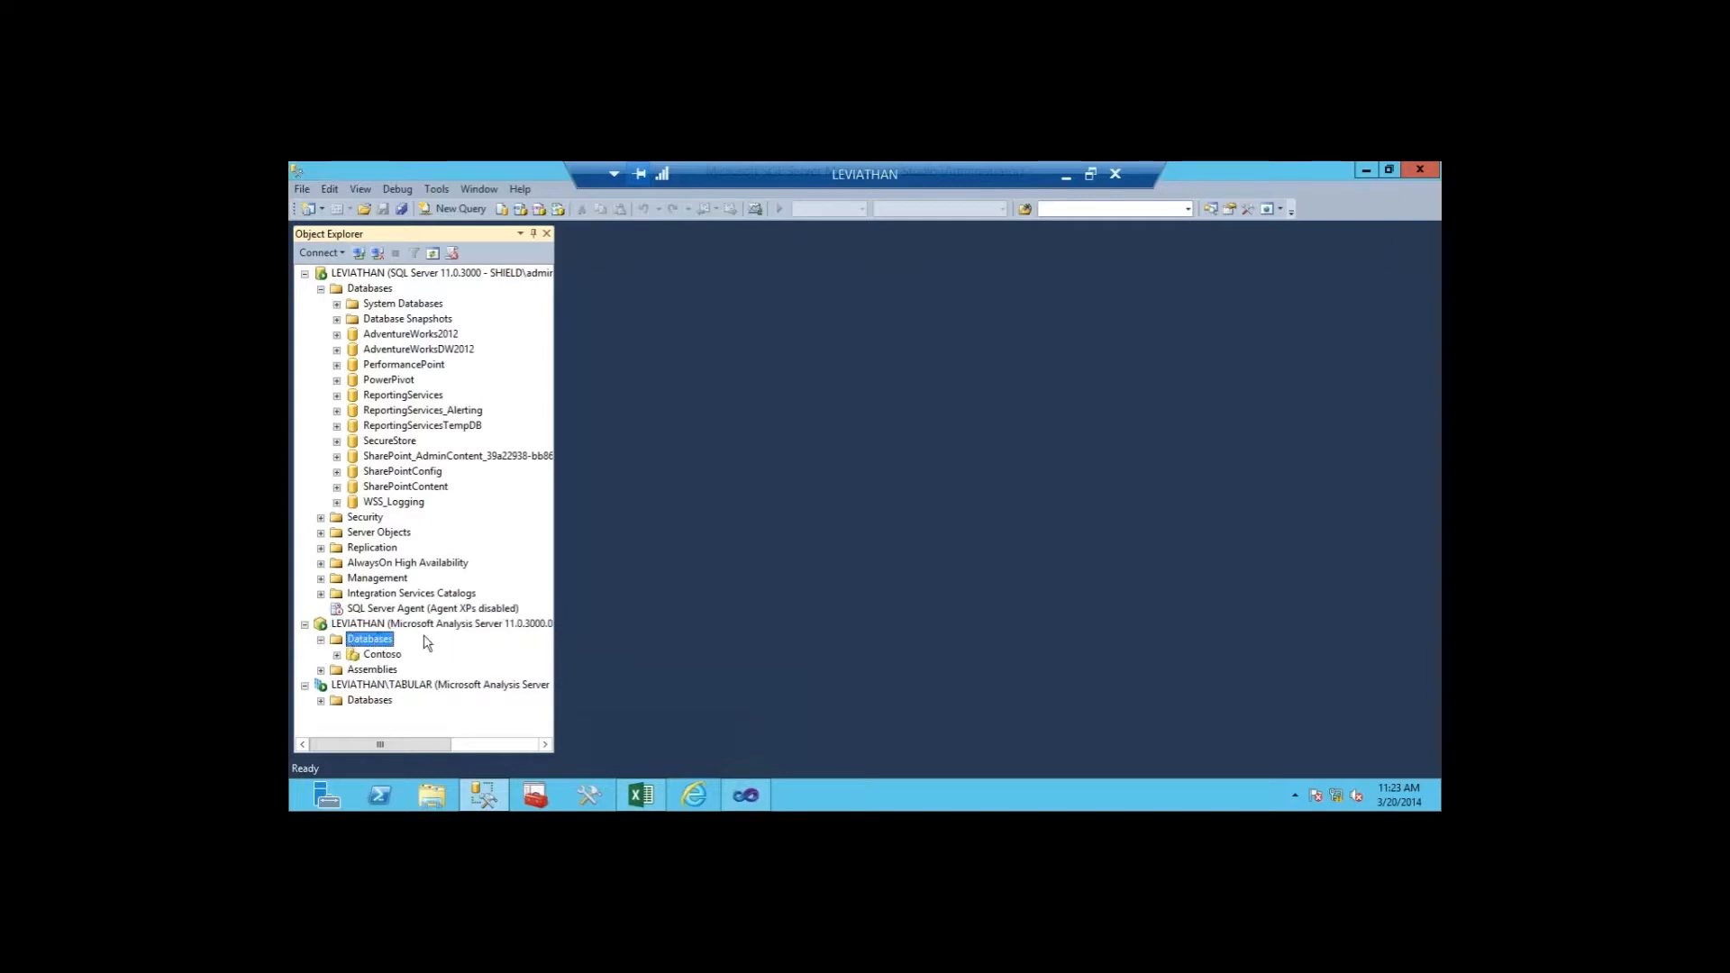
Step: Switch back to Visual Studio, start a new data source, and delete the existing AdventureWorksDW2012 connection
{"action": "left_click", "coordinate": [749, 796]}
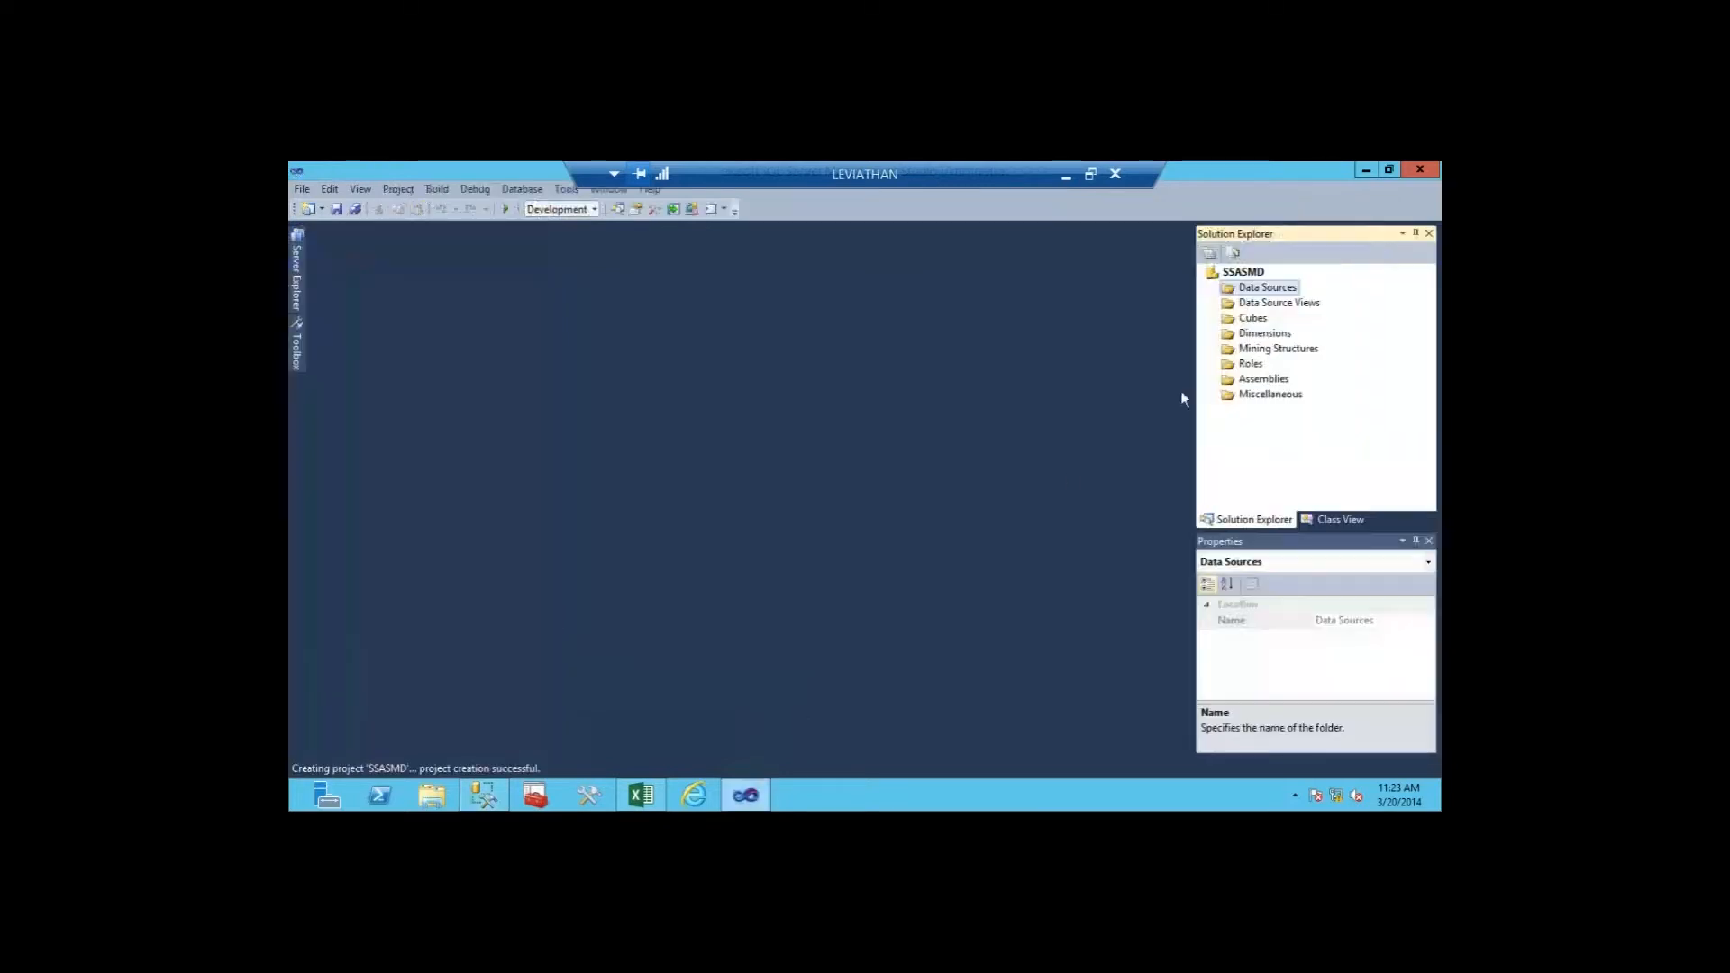
{"action": "right_click", "coordinate": [1269, 288]}
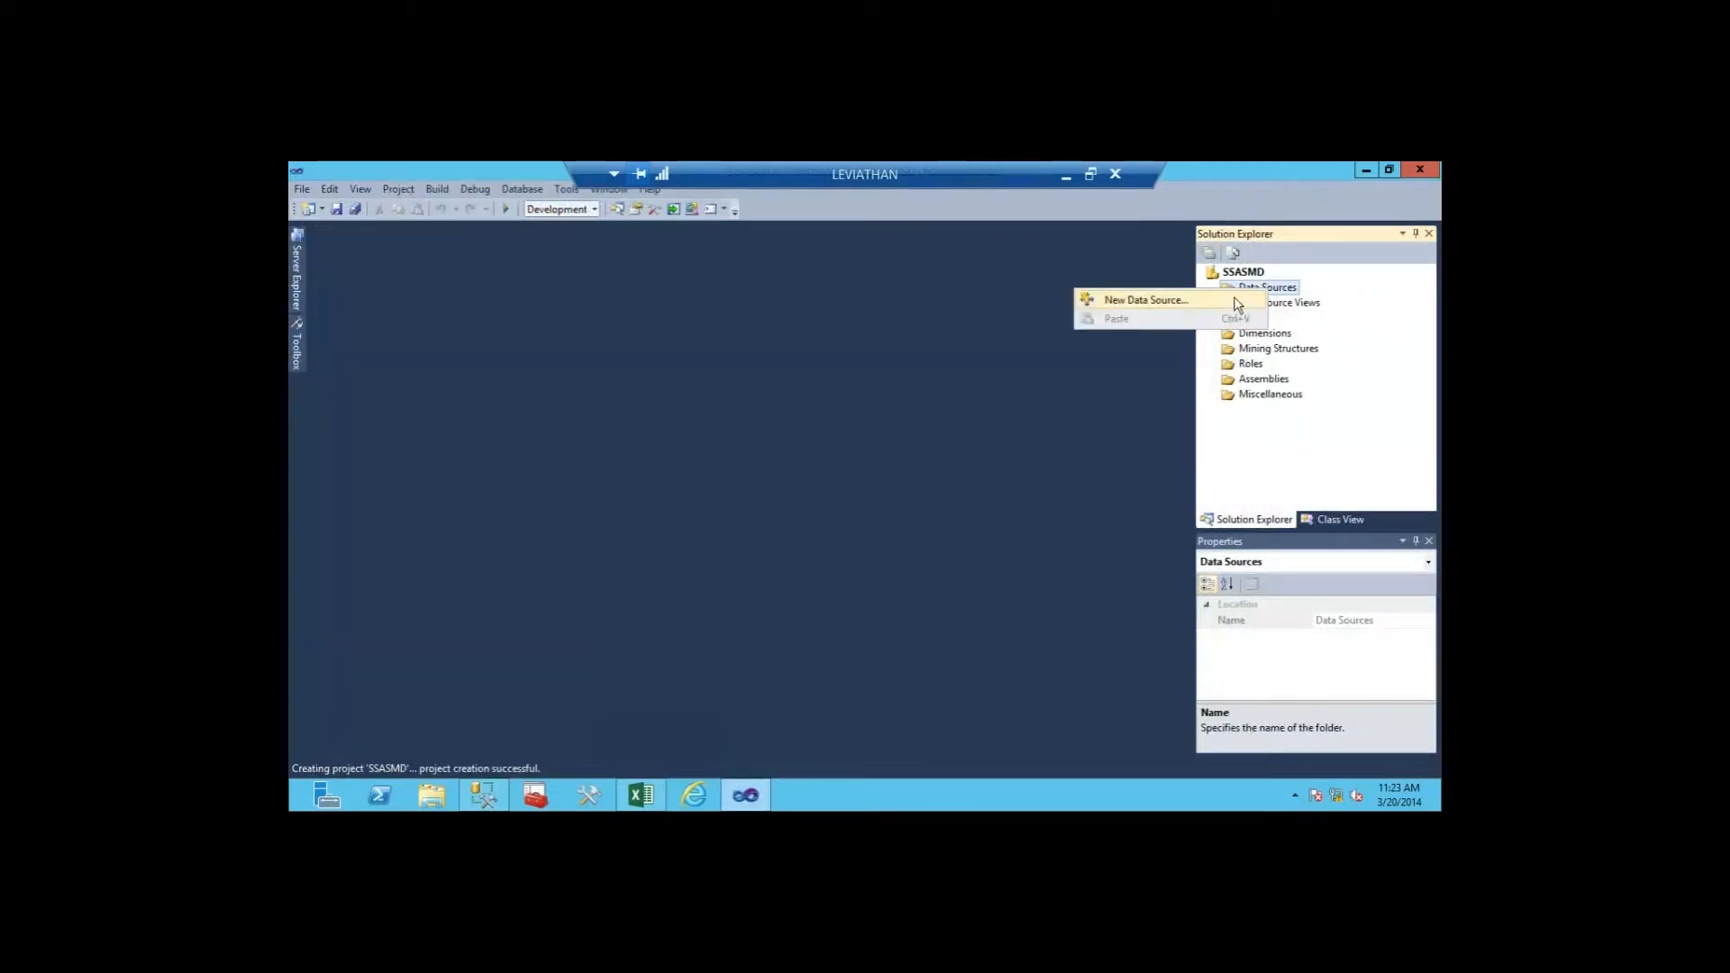
{"action": "left_click", "coordinate": [1234, 301]}
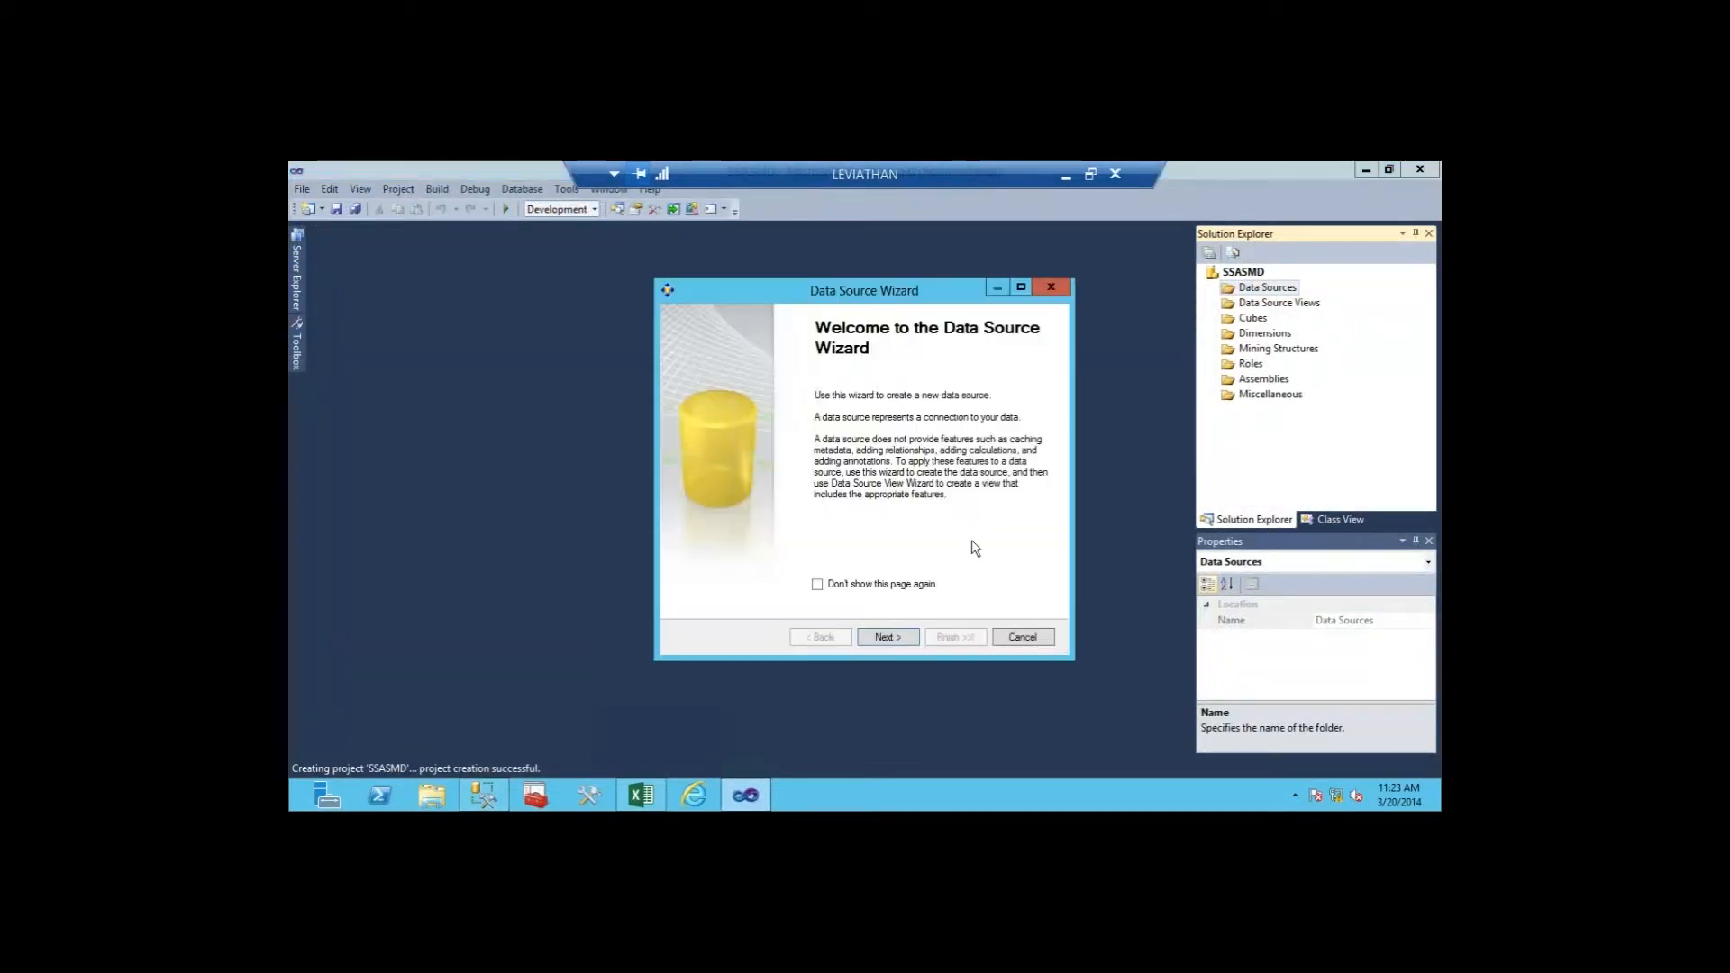
{"action": "left_click", "coordinate": [888, 636]}
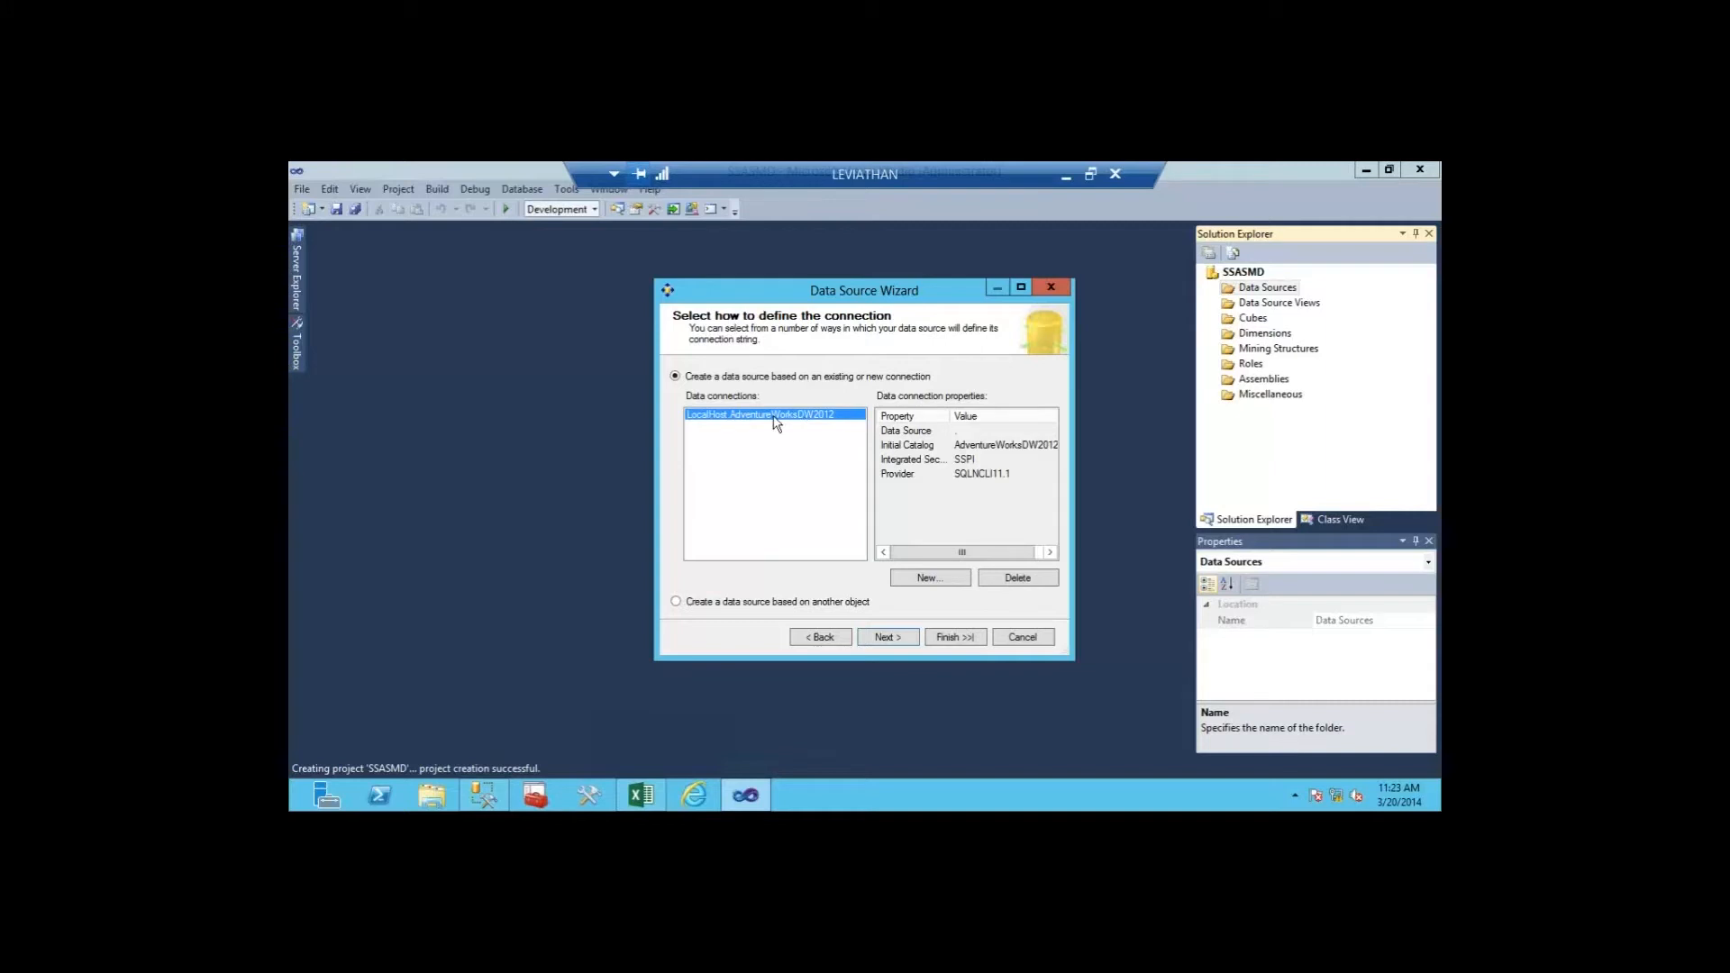
{"action": "left_click", "coordinate": [1050, 578]}
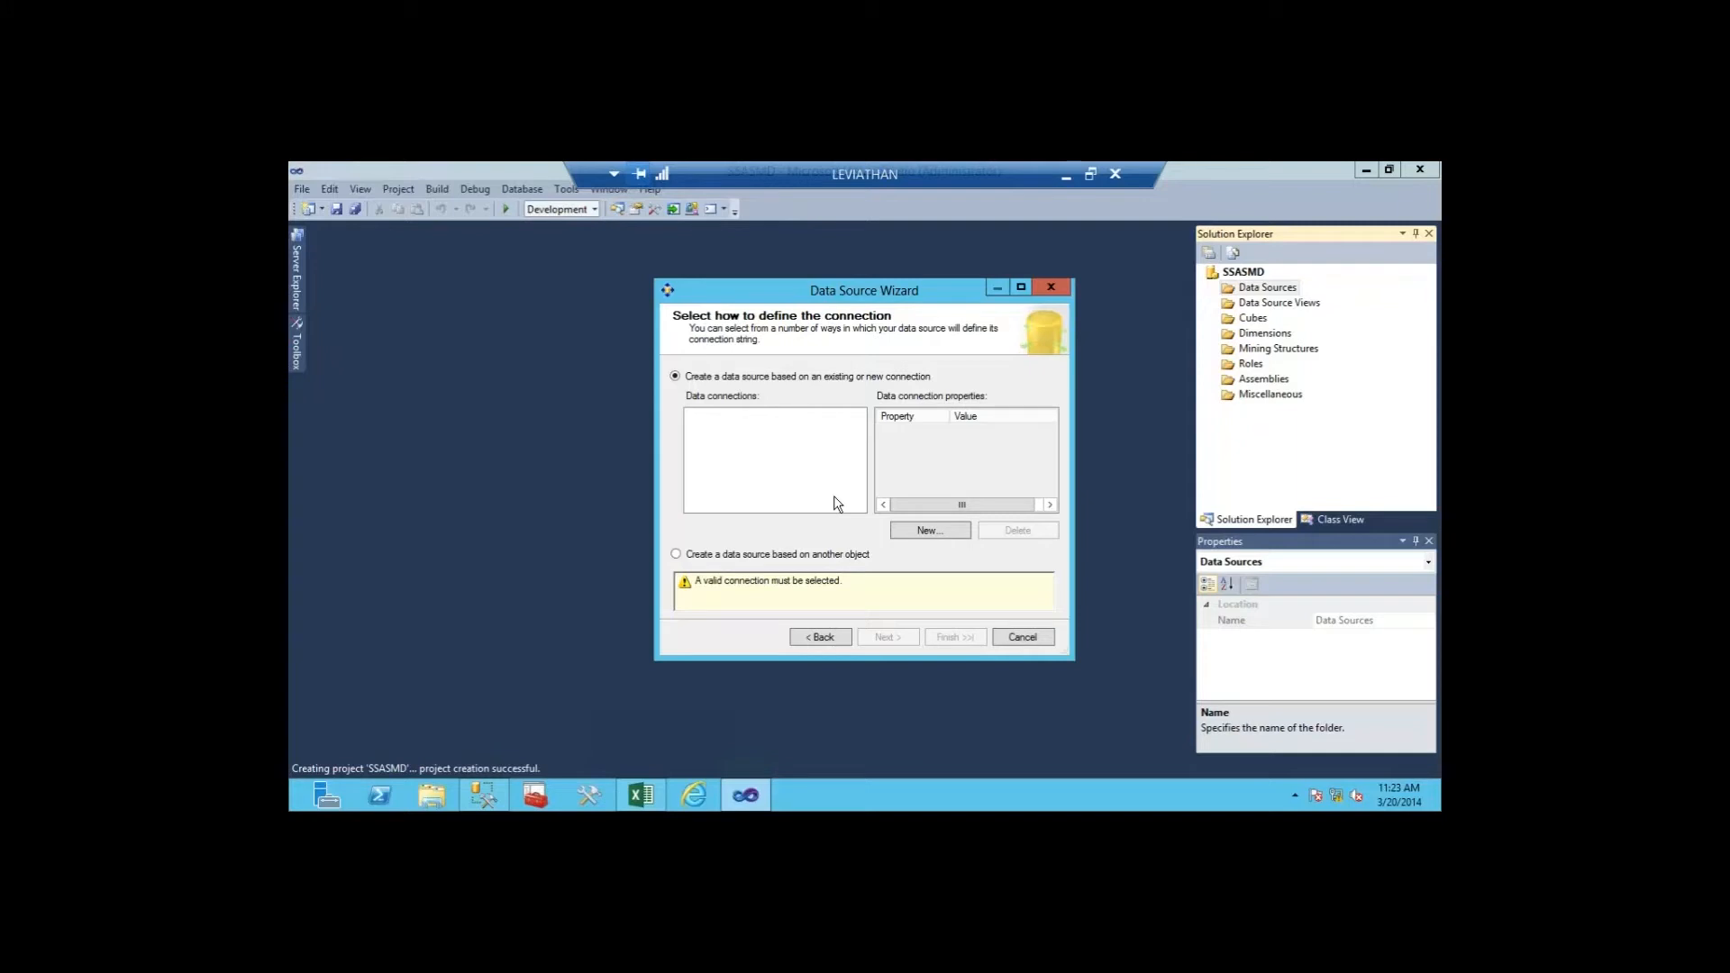
Step: Create and test a new data connection to the AdventureWorksDW2012 database on server localhost
{"action": "left_click", "coordinate": [928, 531]}
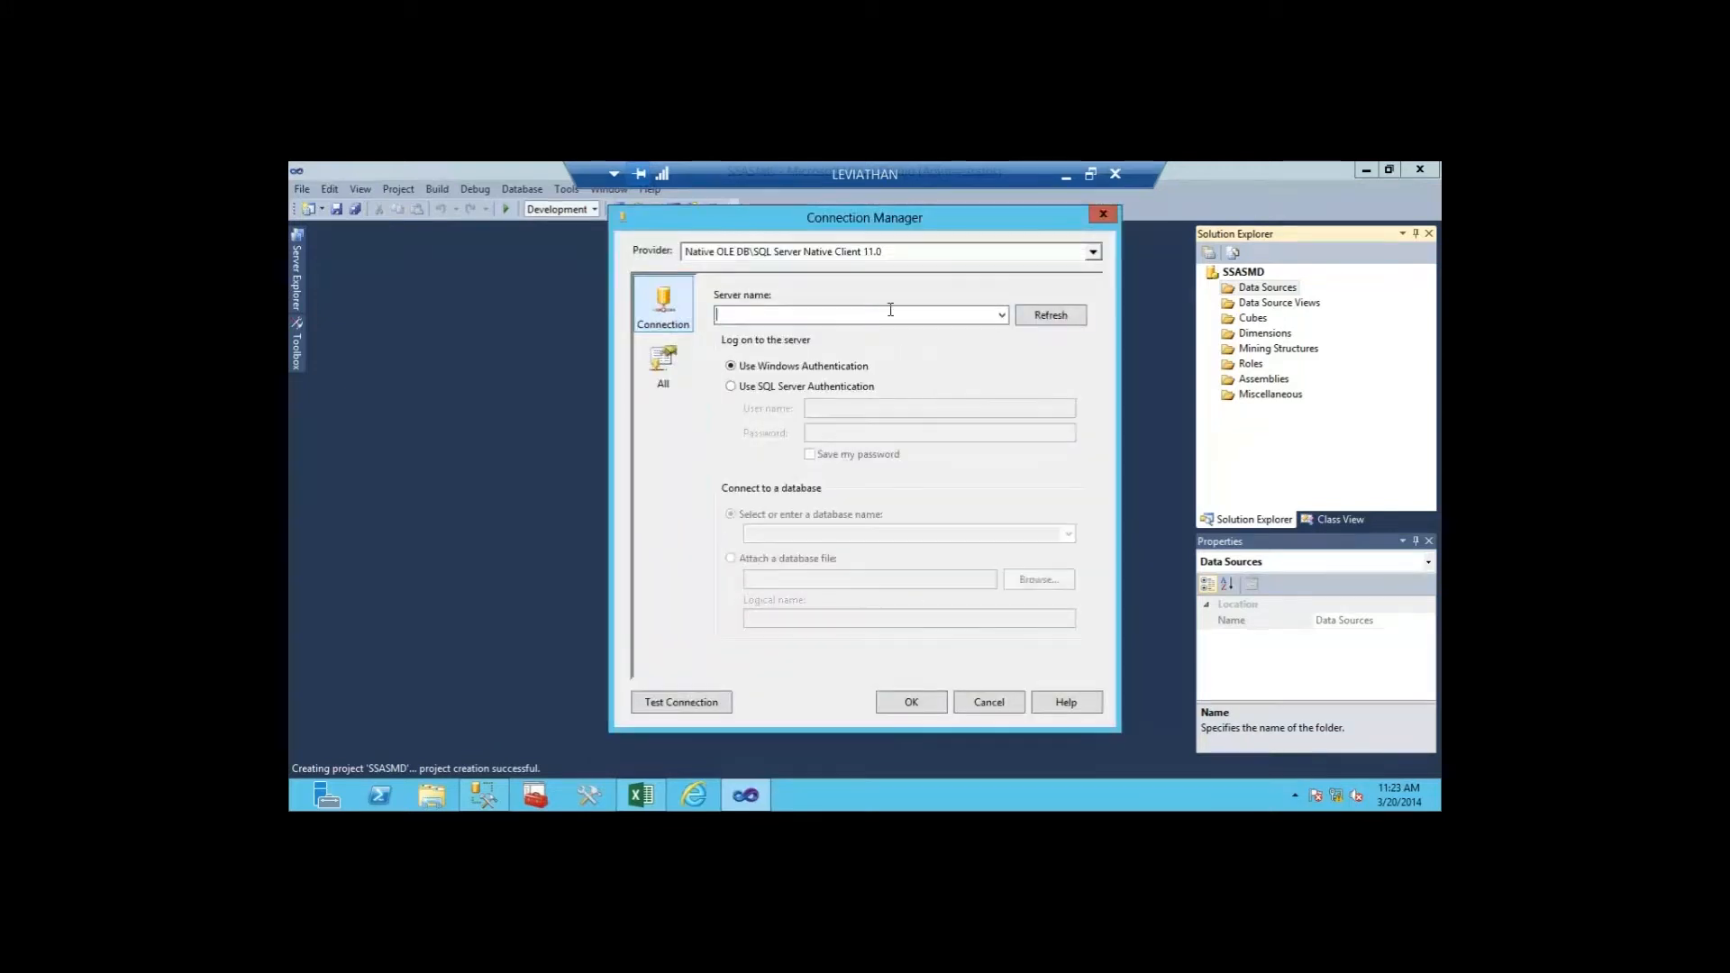
{"action": "type", "text": "localhost"}
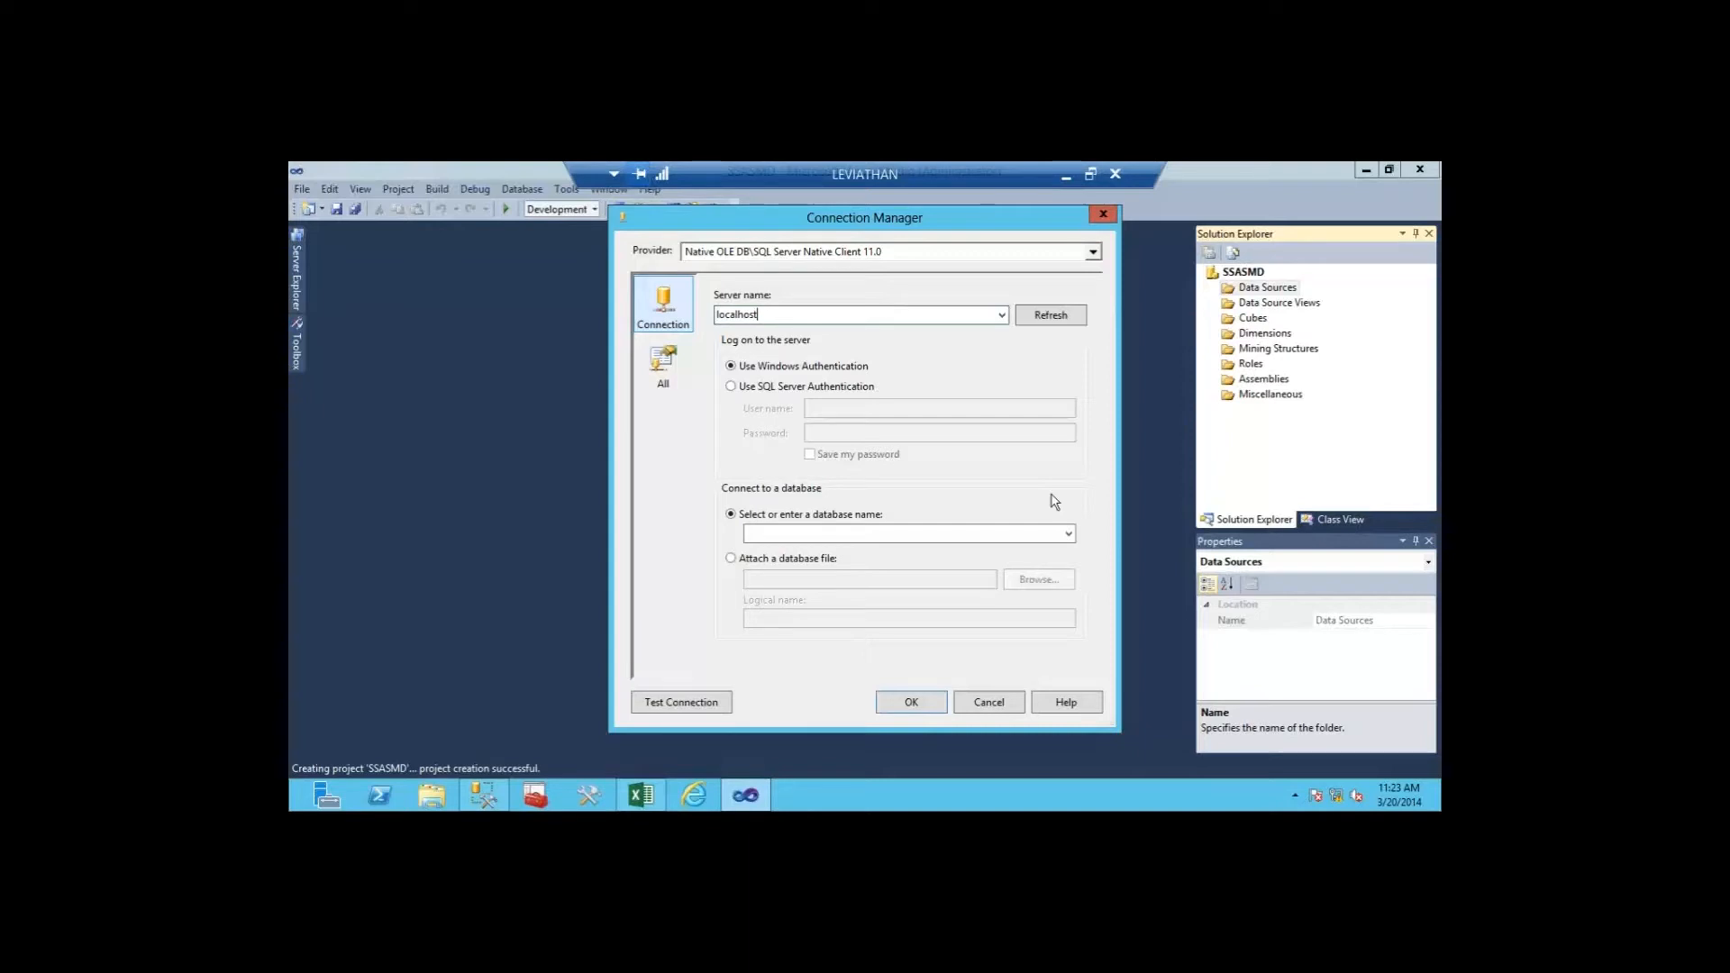
{"action": "left_click", "coordinate": [1070, 537]}
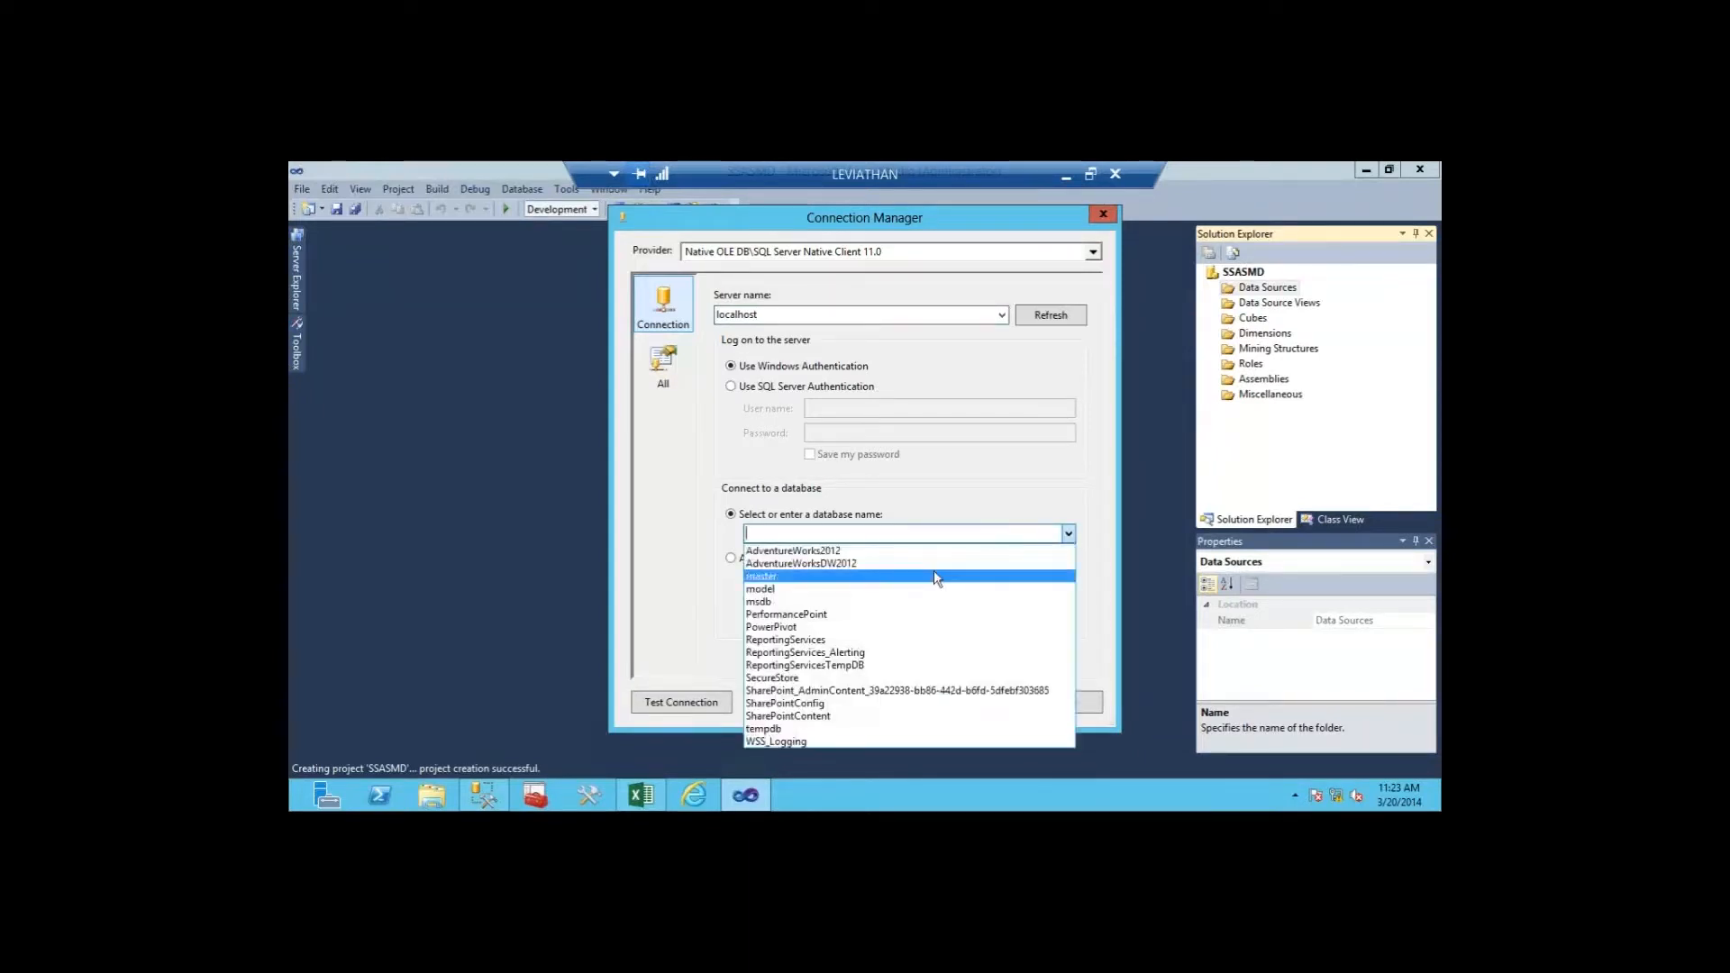
{"action": "left_click", "coordinate": [888, 564]}
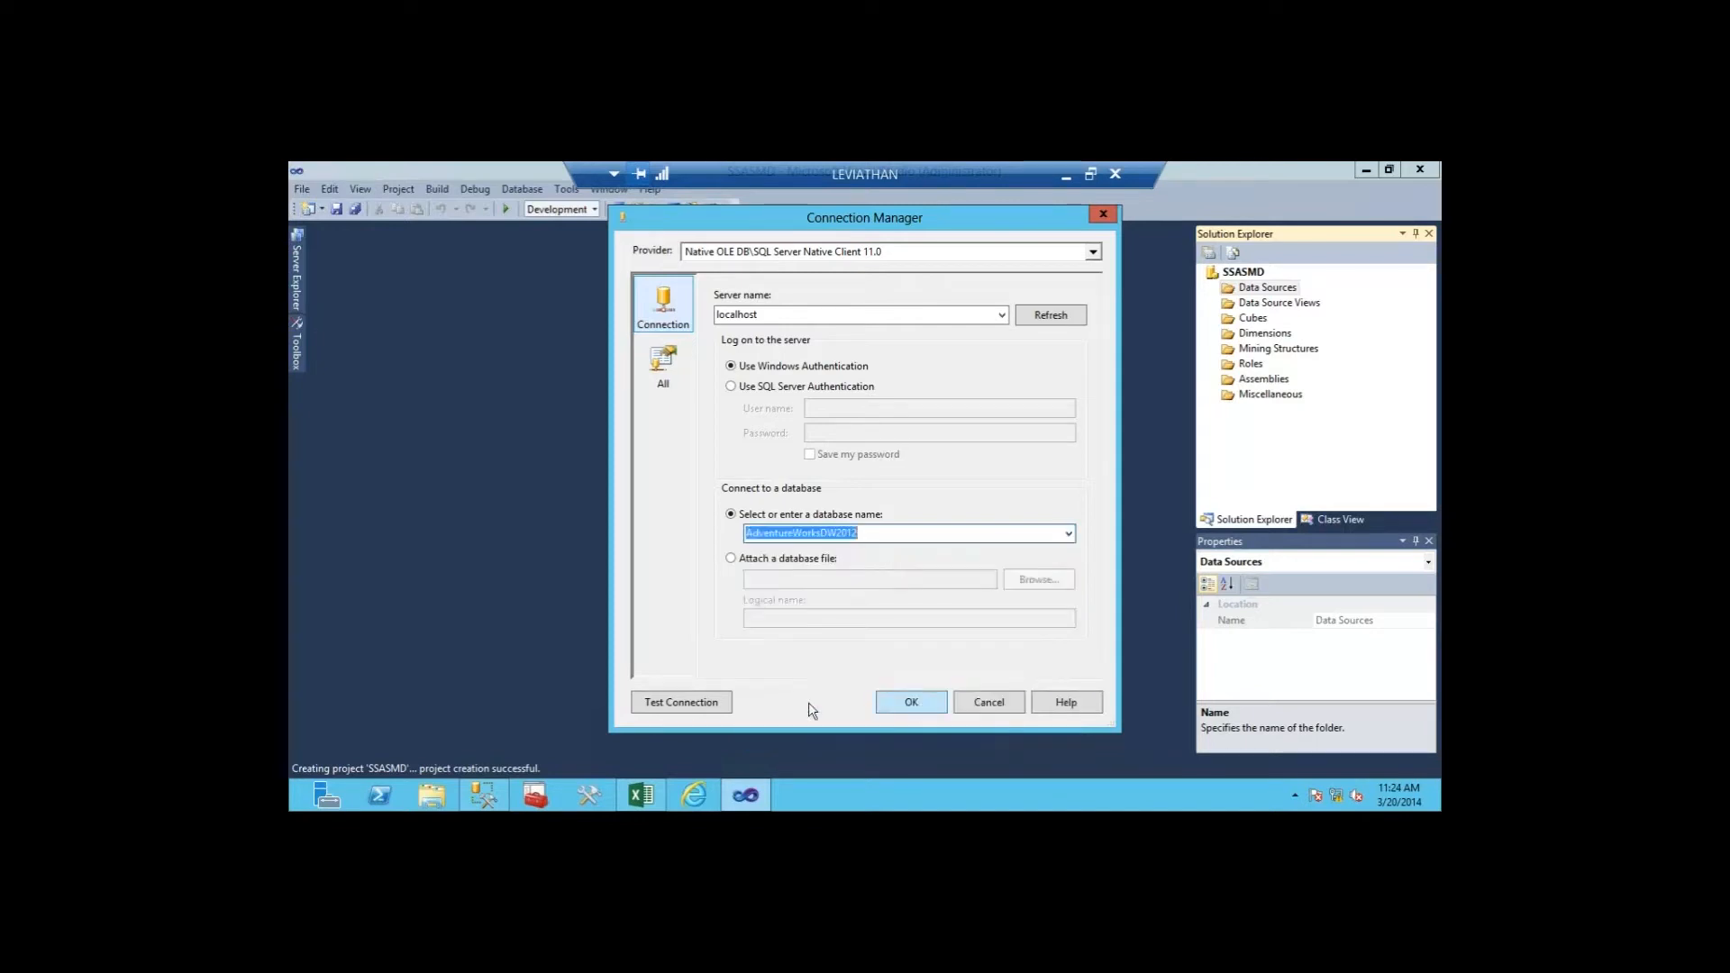
{"action": "left_click", "coordinate": [681, 702]}
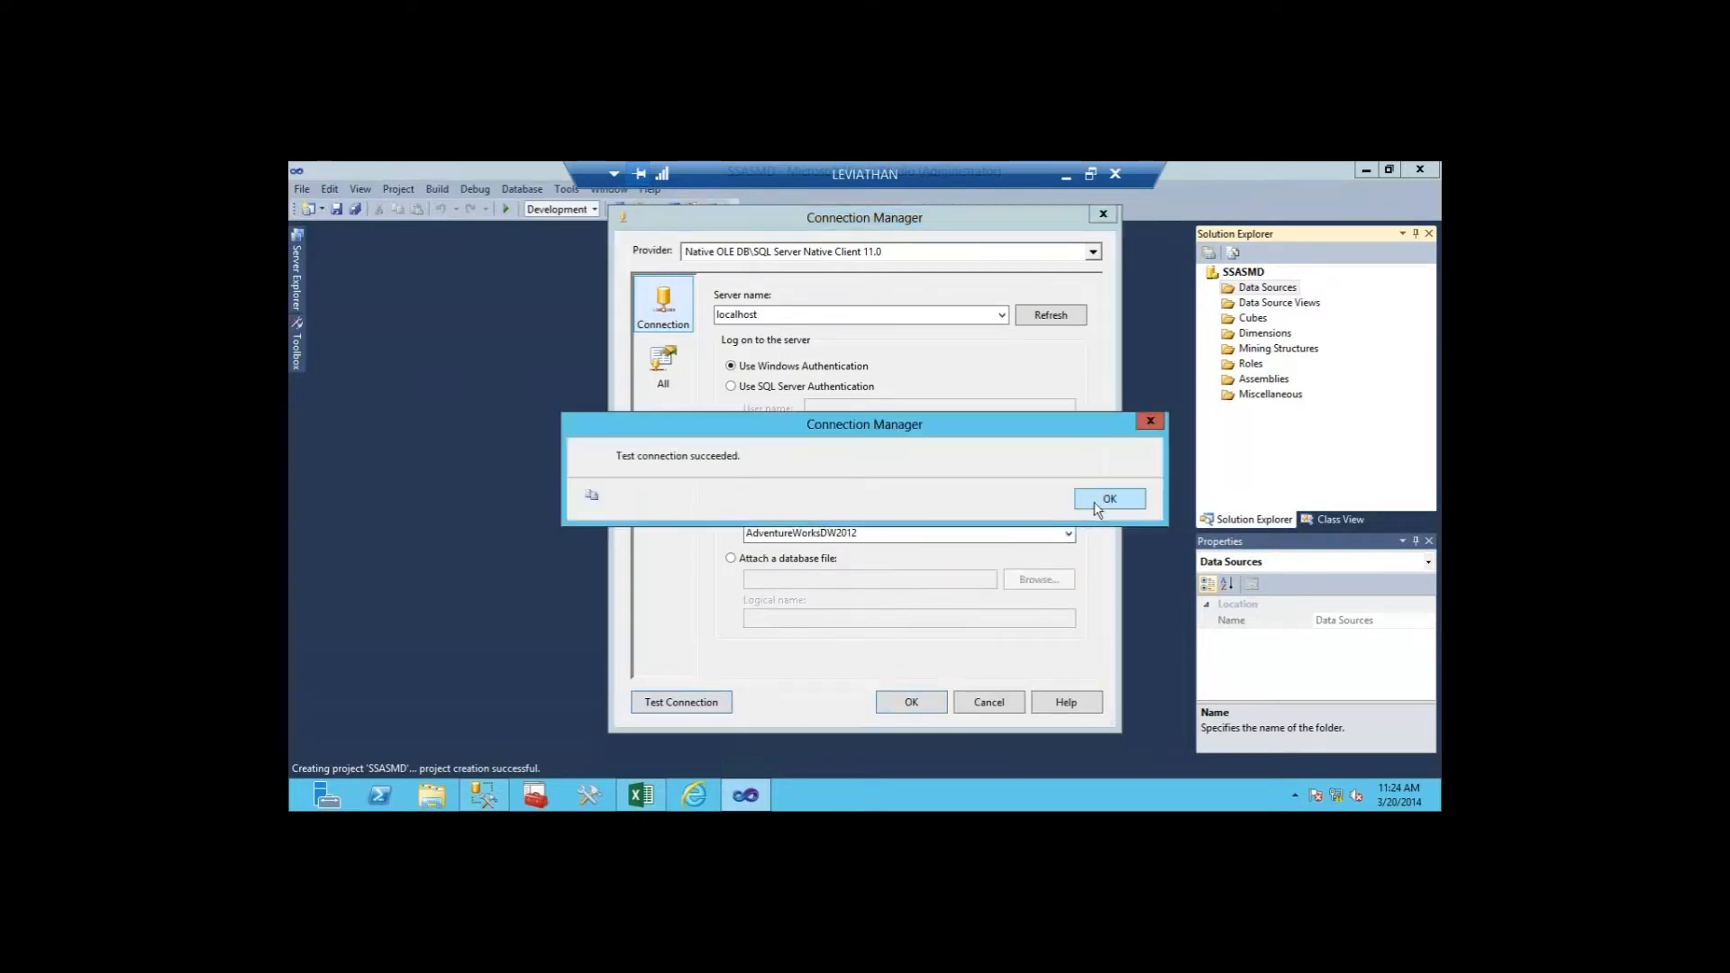
{"action": "left_click", "coordinate": [1101, 498]}
{"action": "left_click", "coordinate": [911, 702]}
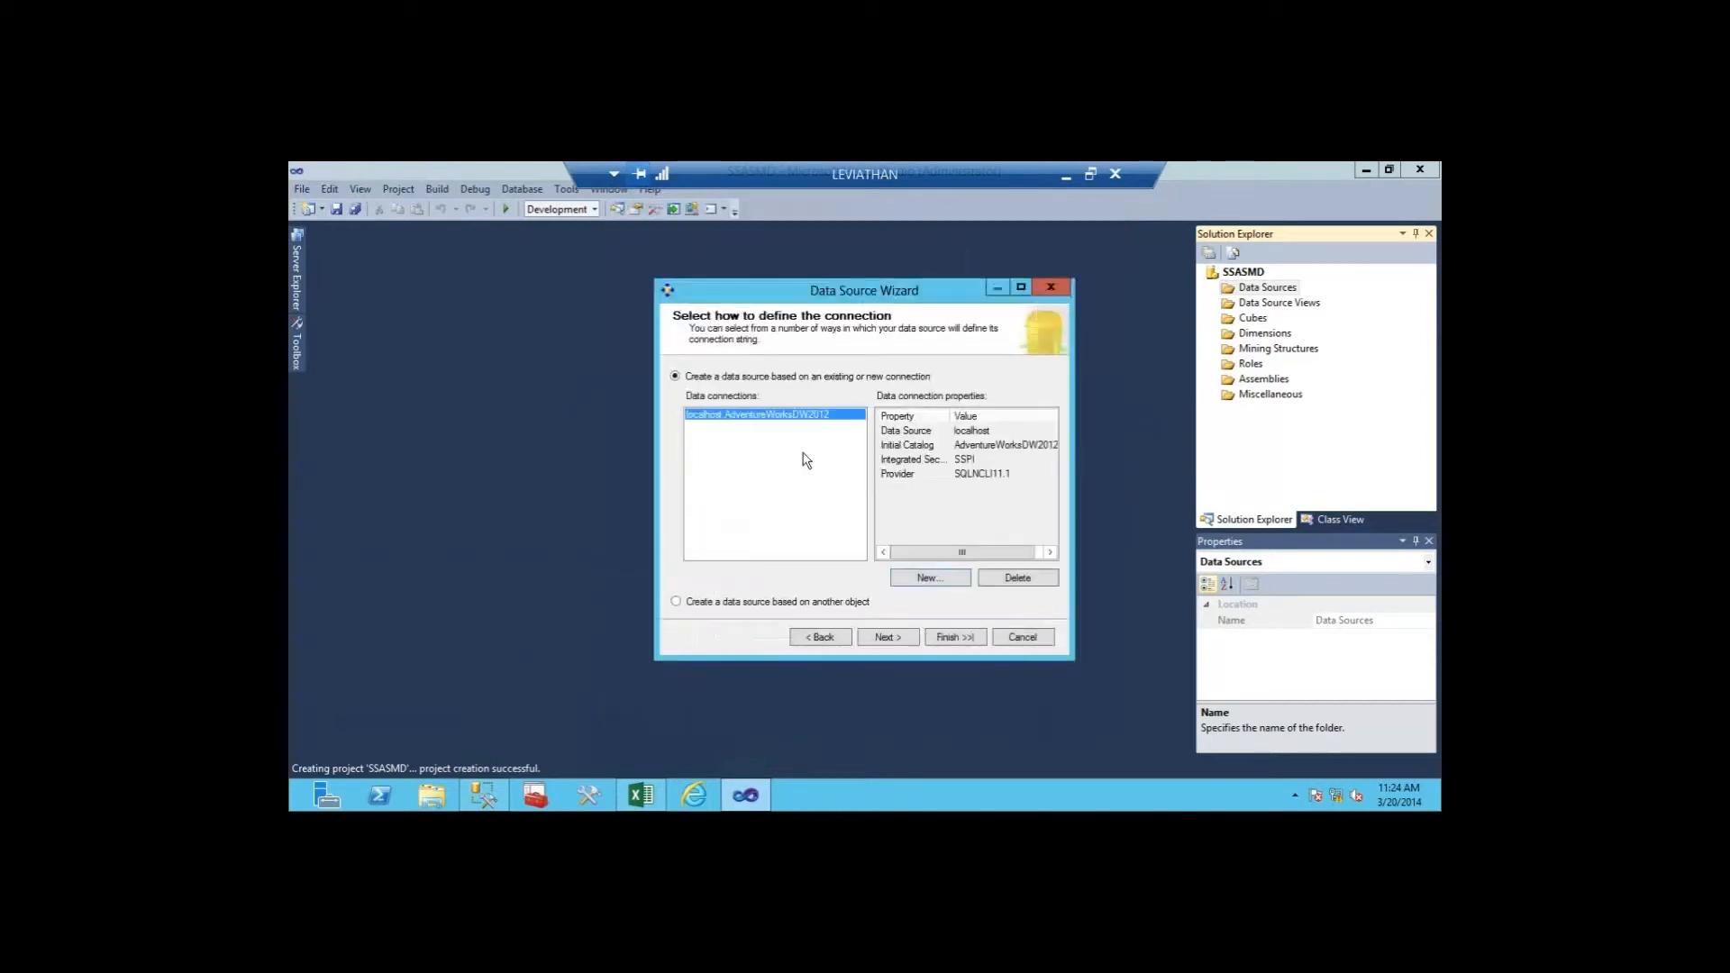
Step: Set impersonation to a specific Windows account, enter its user name and password, and finish the data source as Adventure Works DW2012
{"action": "left_click", "coordinate": [888, 637]}
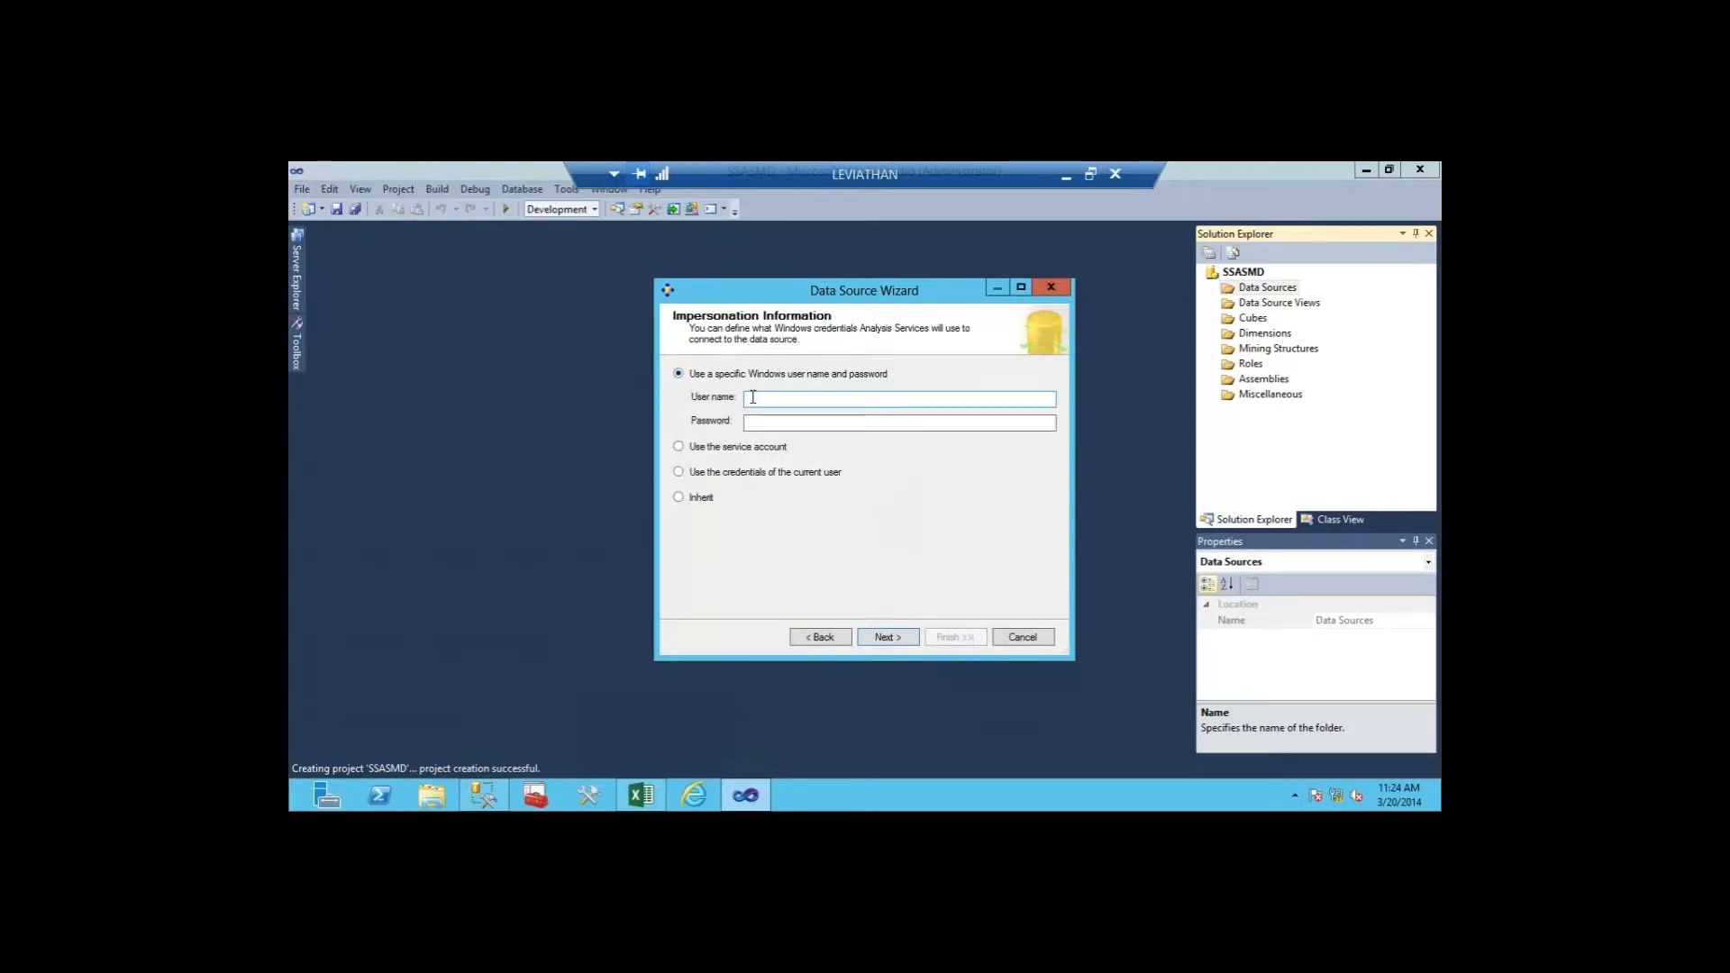
{"action": "left_click", "coordinate": [752, 398]}
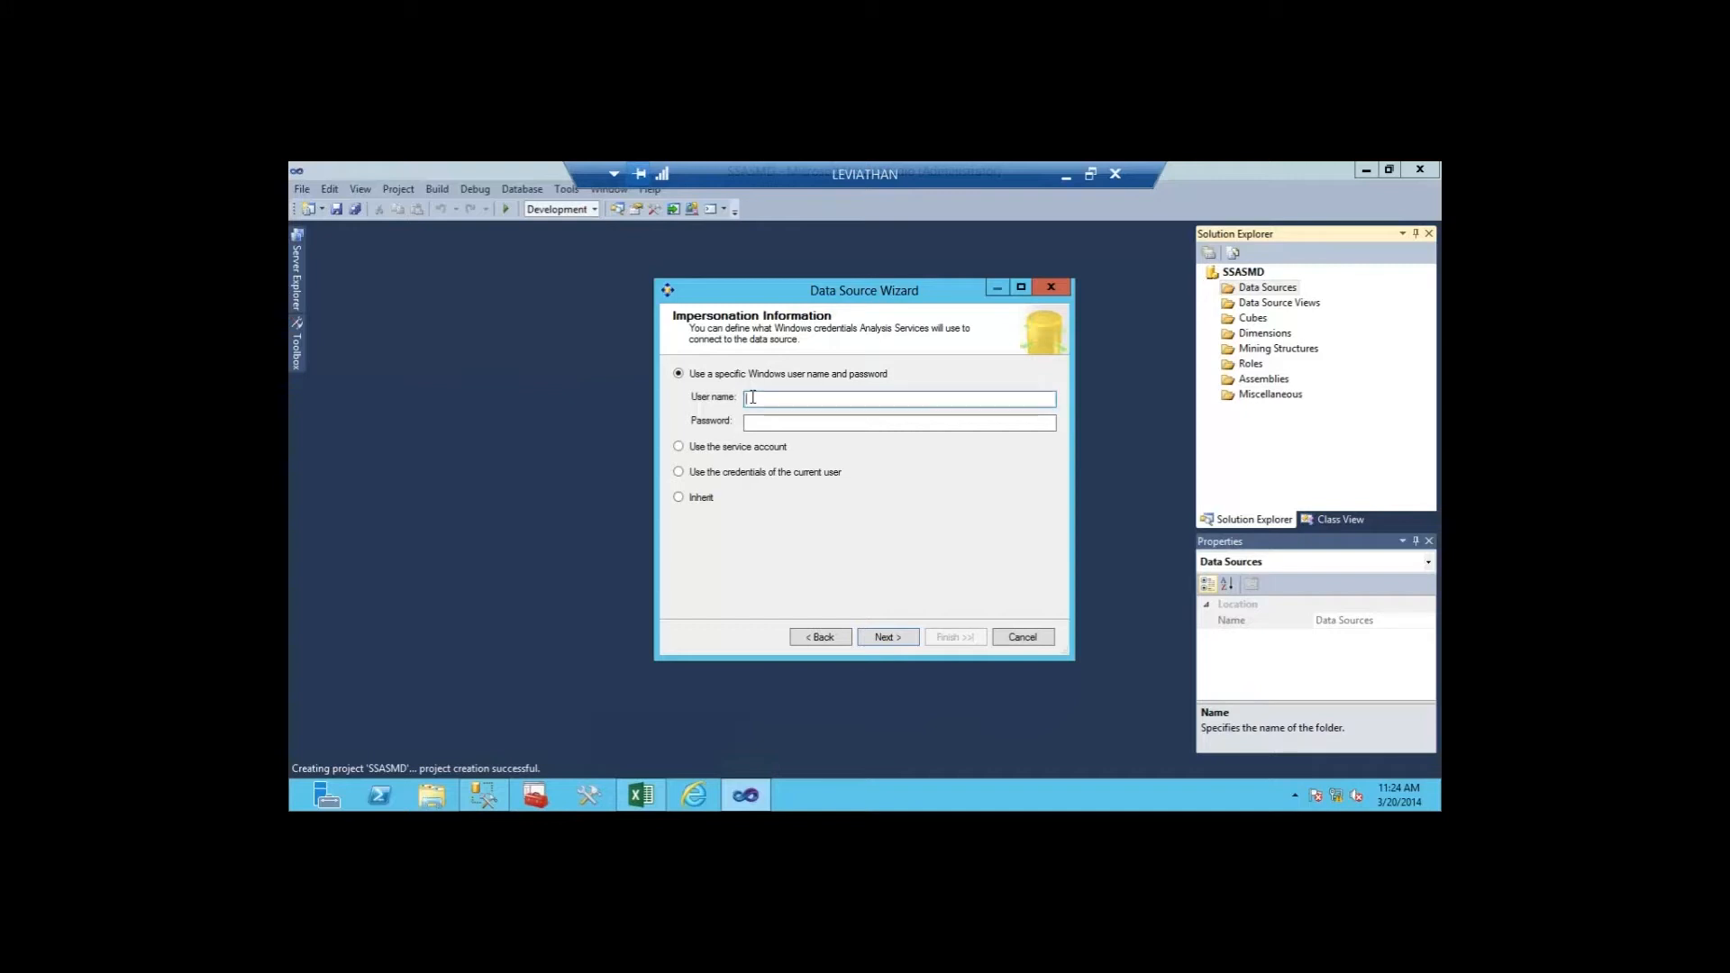
{"action": "type", "text": "admi"}
{"action": "key", "text": "BackSpace"}
{"action": "key", "text": "BackSpace"}
{"action": "key", "text": "BackSpace"}
{"action": "key", "text": "BackSpace"}
{"action": "type", "text": "demo"}
{"action": "key", "text": "BackSpace"}
{"action": "key", "text": "BackSpace"}
{"action": "key", "text": "BackSpace"}
{"action": "type", "text": "hield\\administrator"}
{"action": "key", "text": "Tab"}
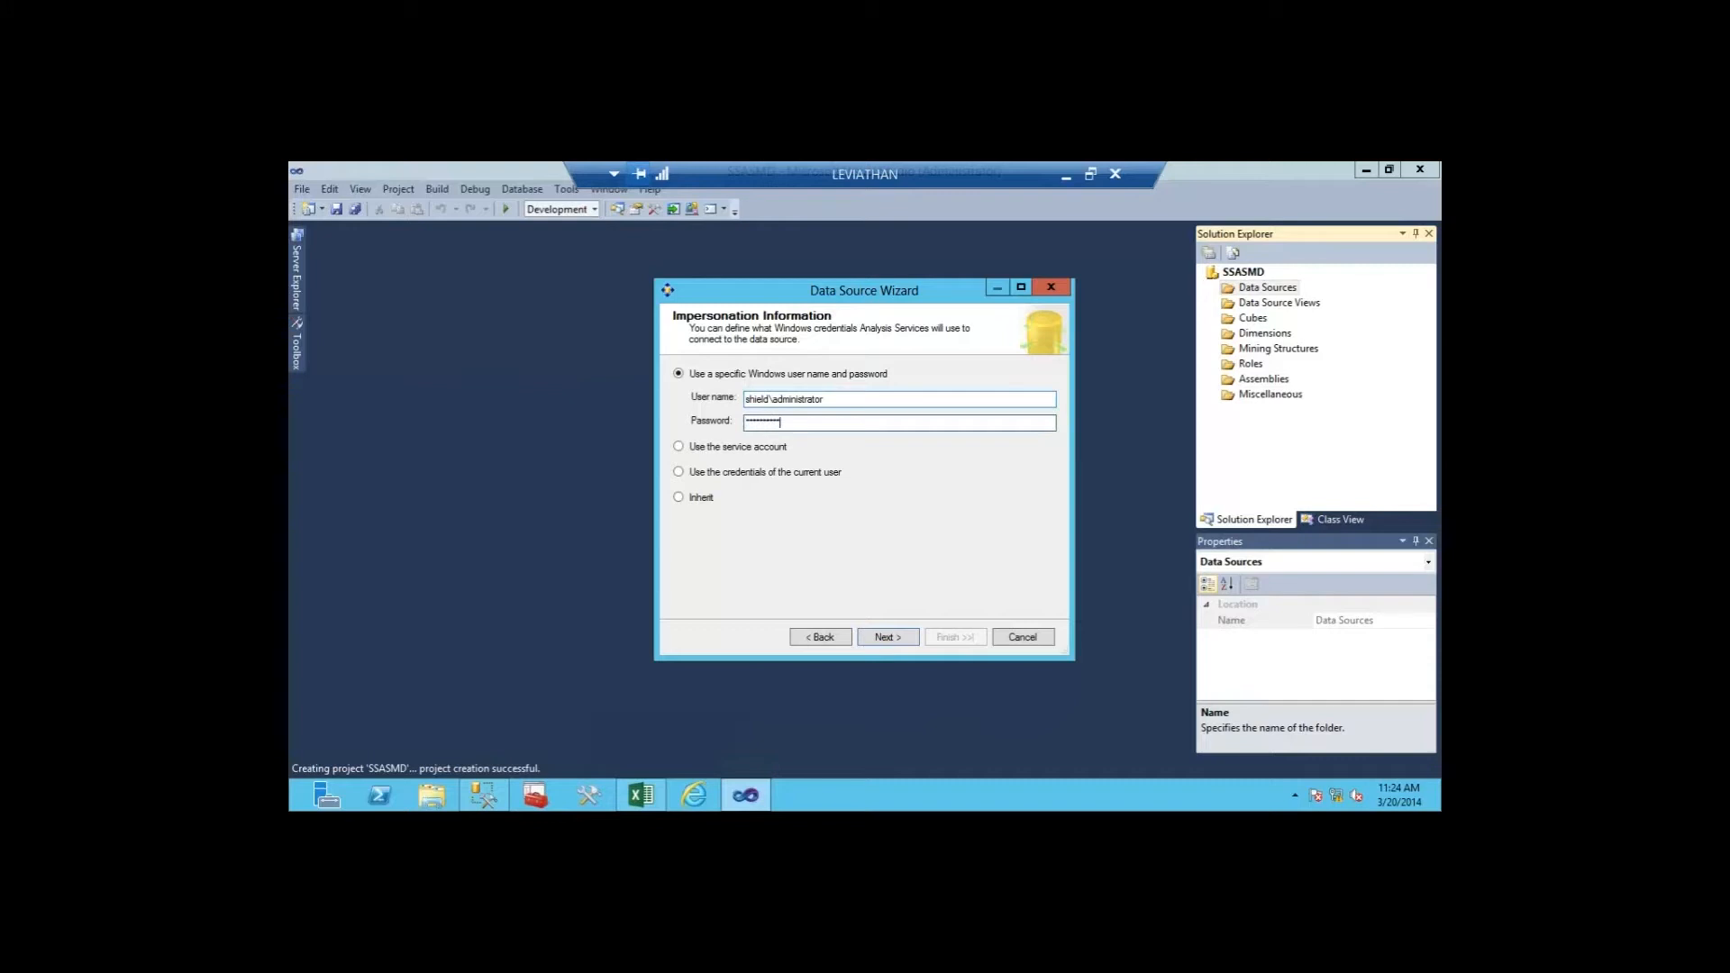
{"action": "left_click", "coordinate": [889, 636]}
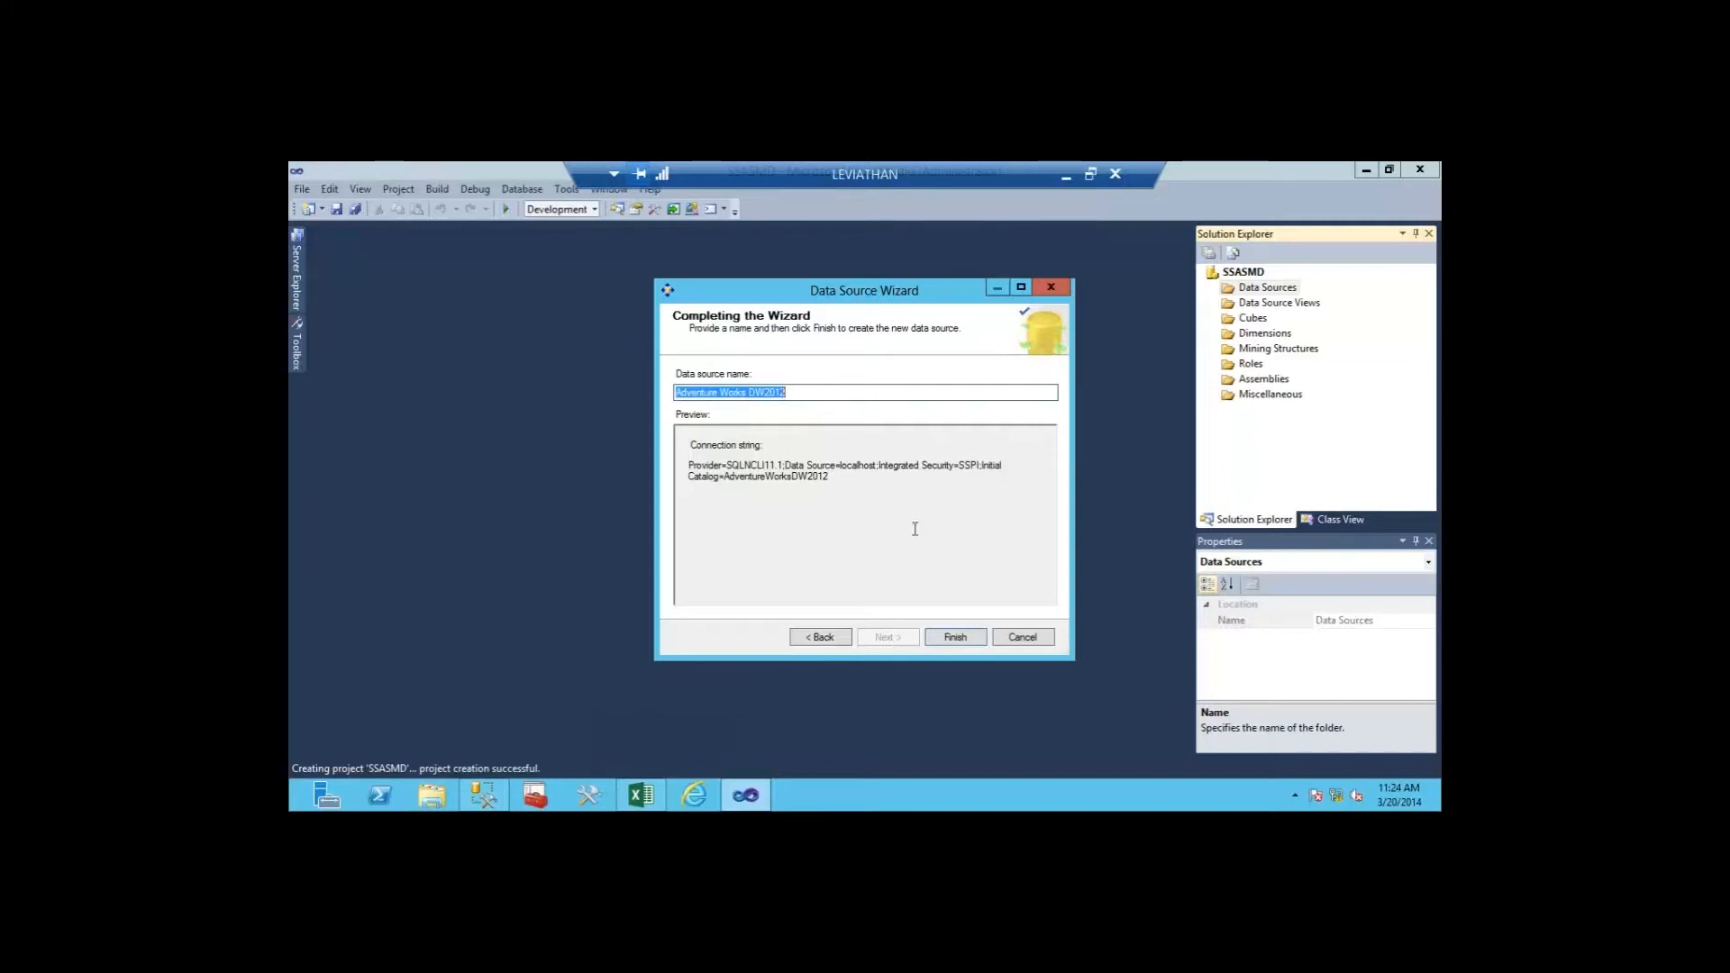
{"action": "left_click", "coordinate": [958, 637]}
Step: Start a new data source view on the Adventure Works DW2012 data source and enlarge the wizard to show more of the available tables
{"action": "left_click", "coordinate": [1293, 304]}
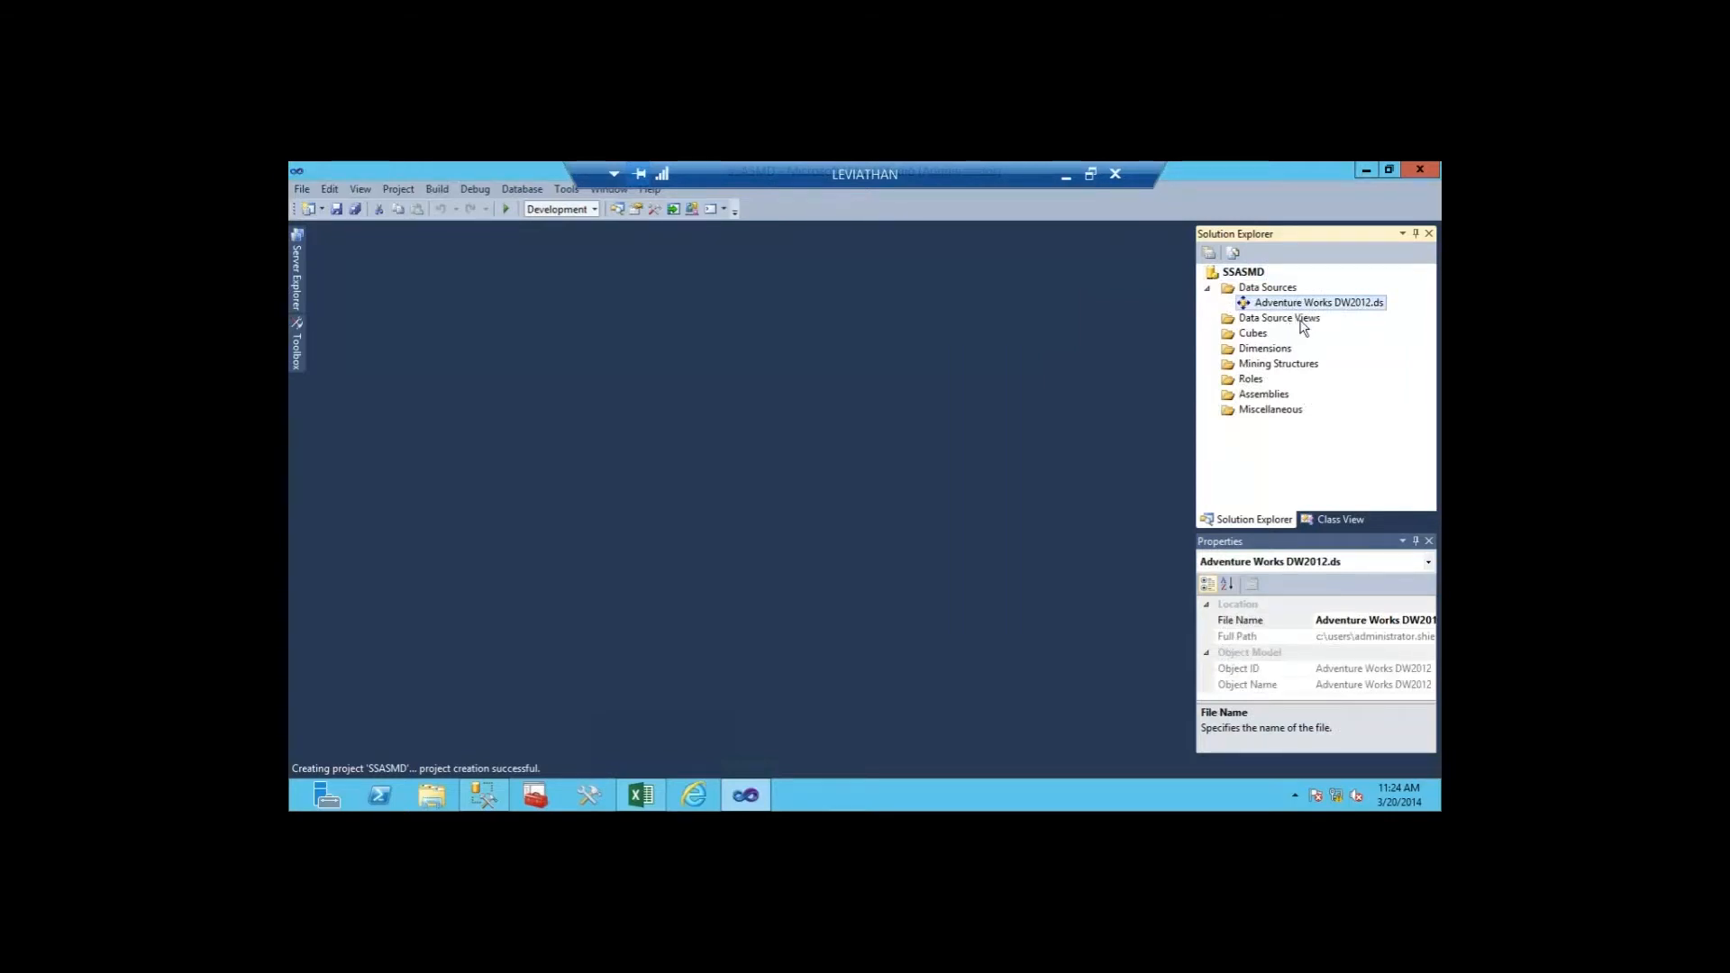
{"action": "right_click", "coordinate": [1299, 320]}
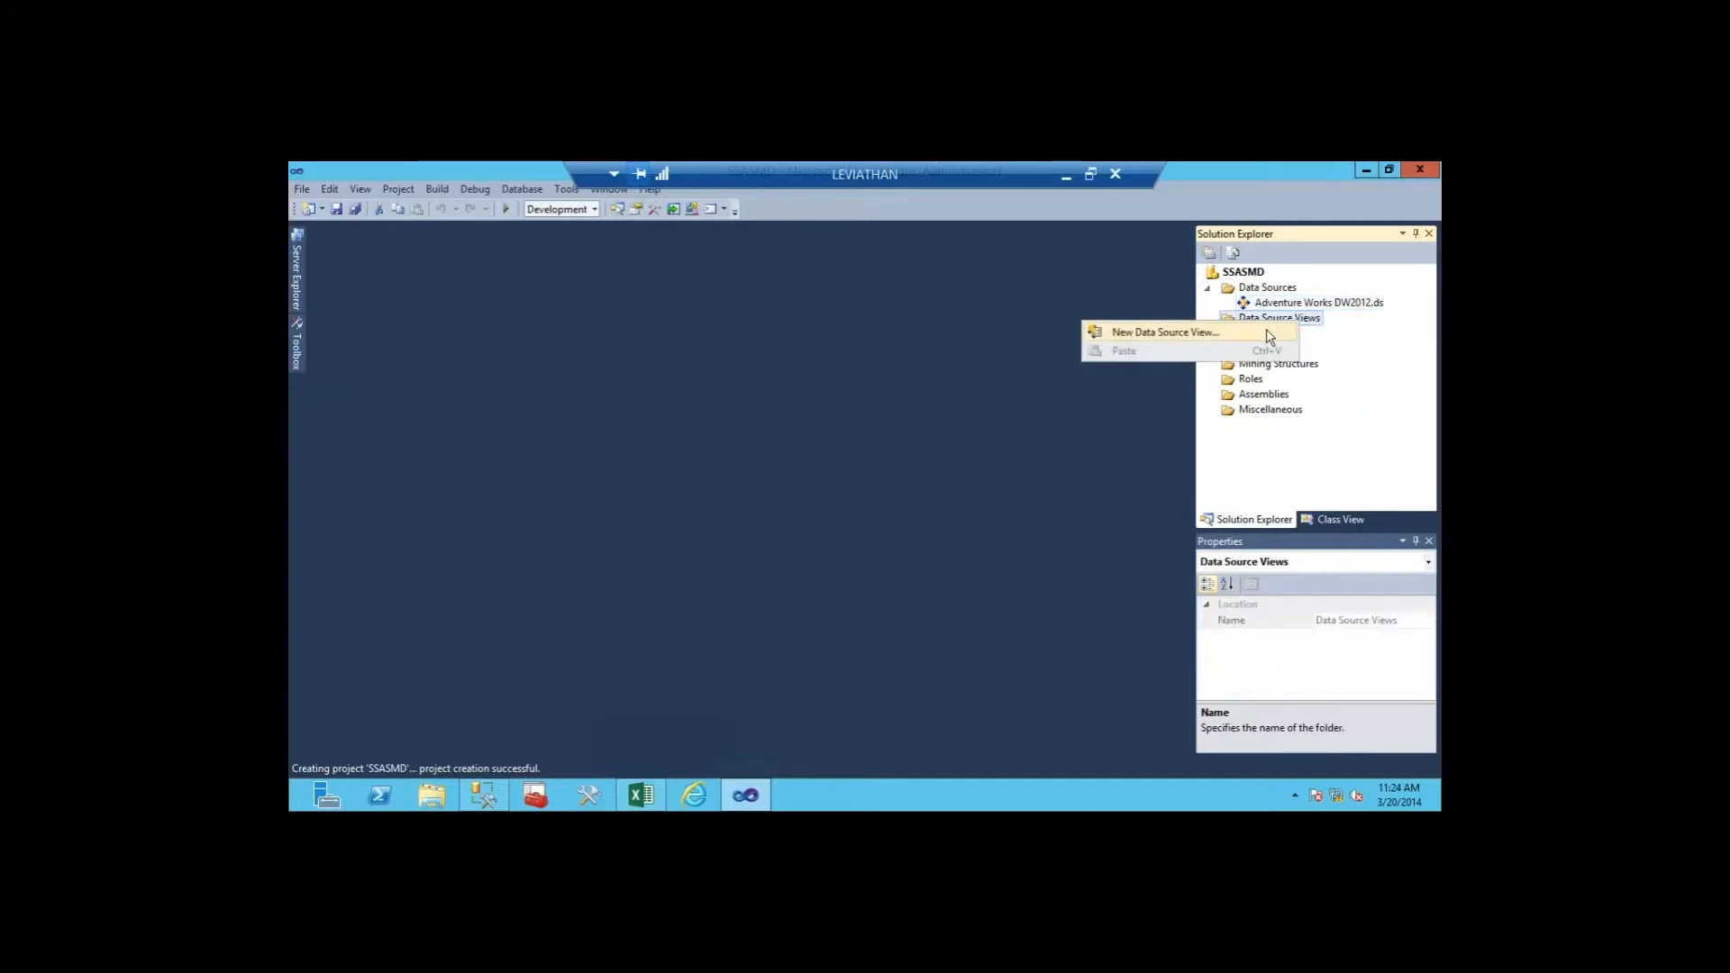
{"action": "left_click", "coordinate": [1268, 334]}
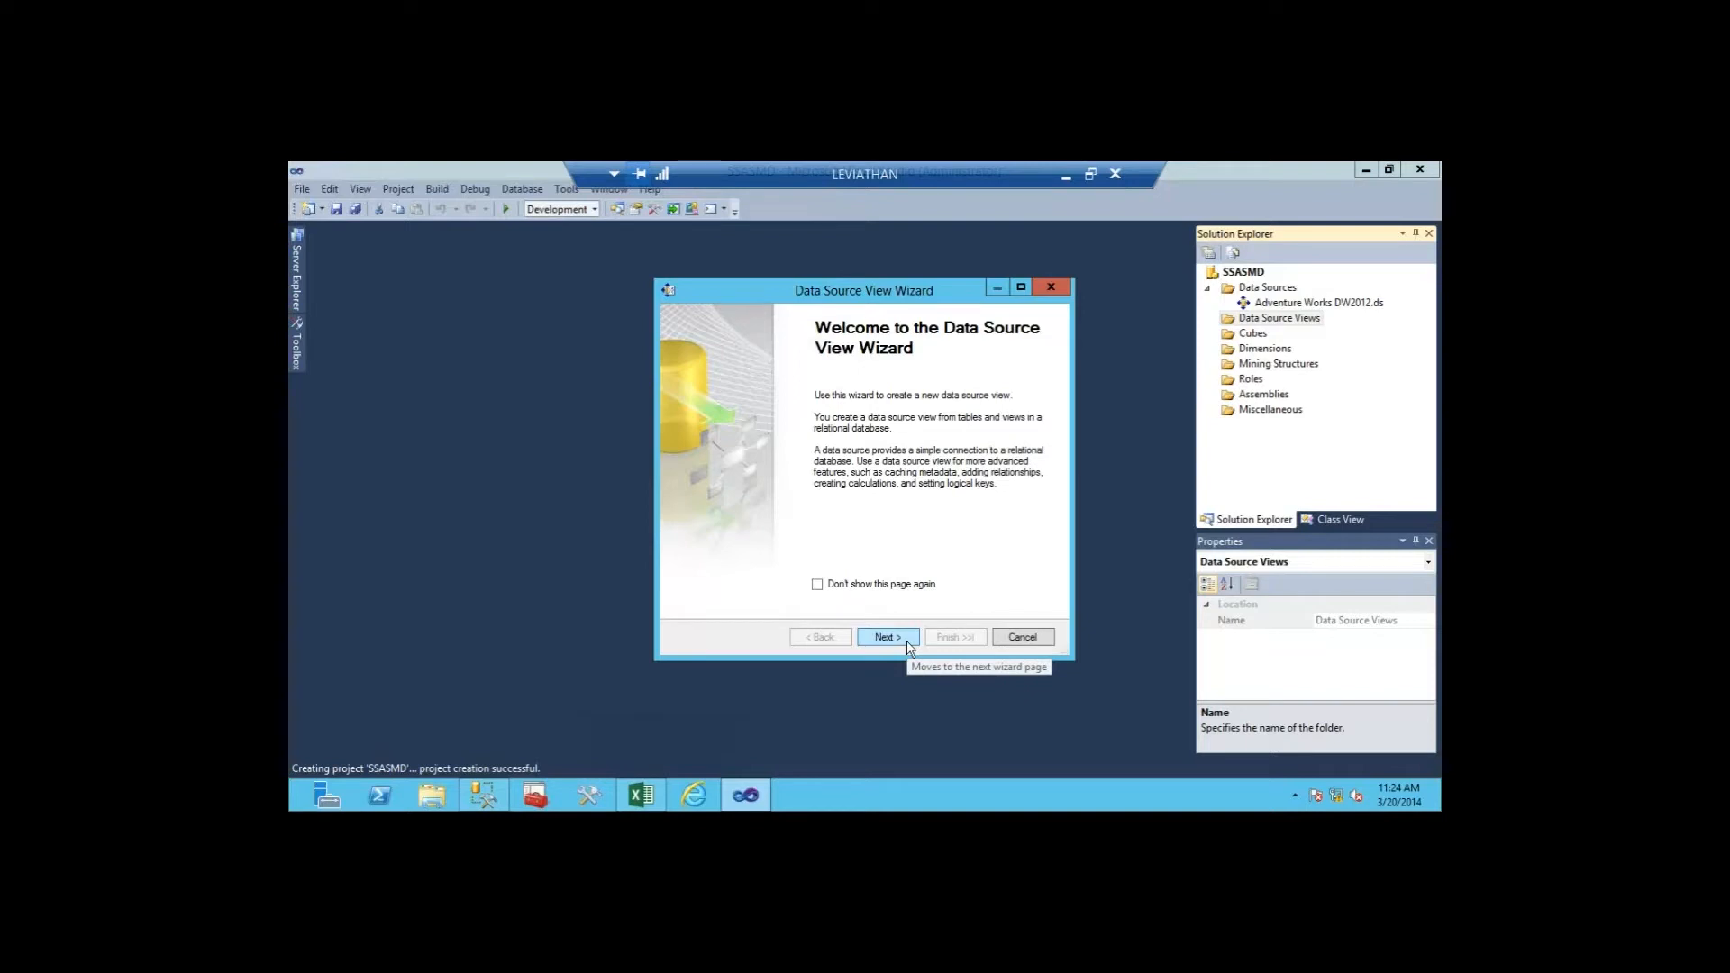
{"action": "left_click", "coordinate": [887, 637]}
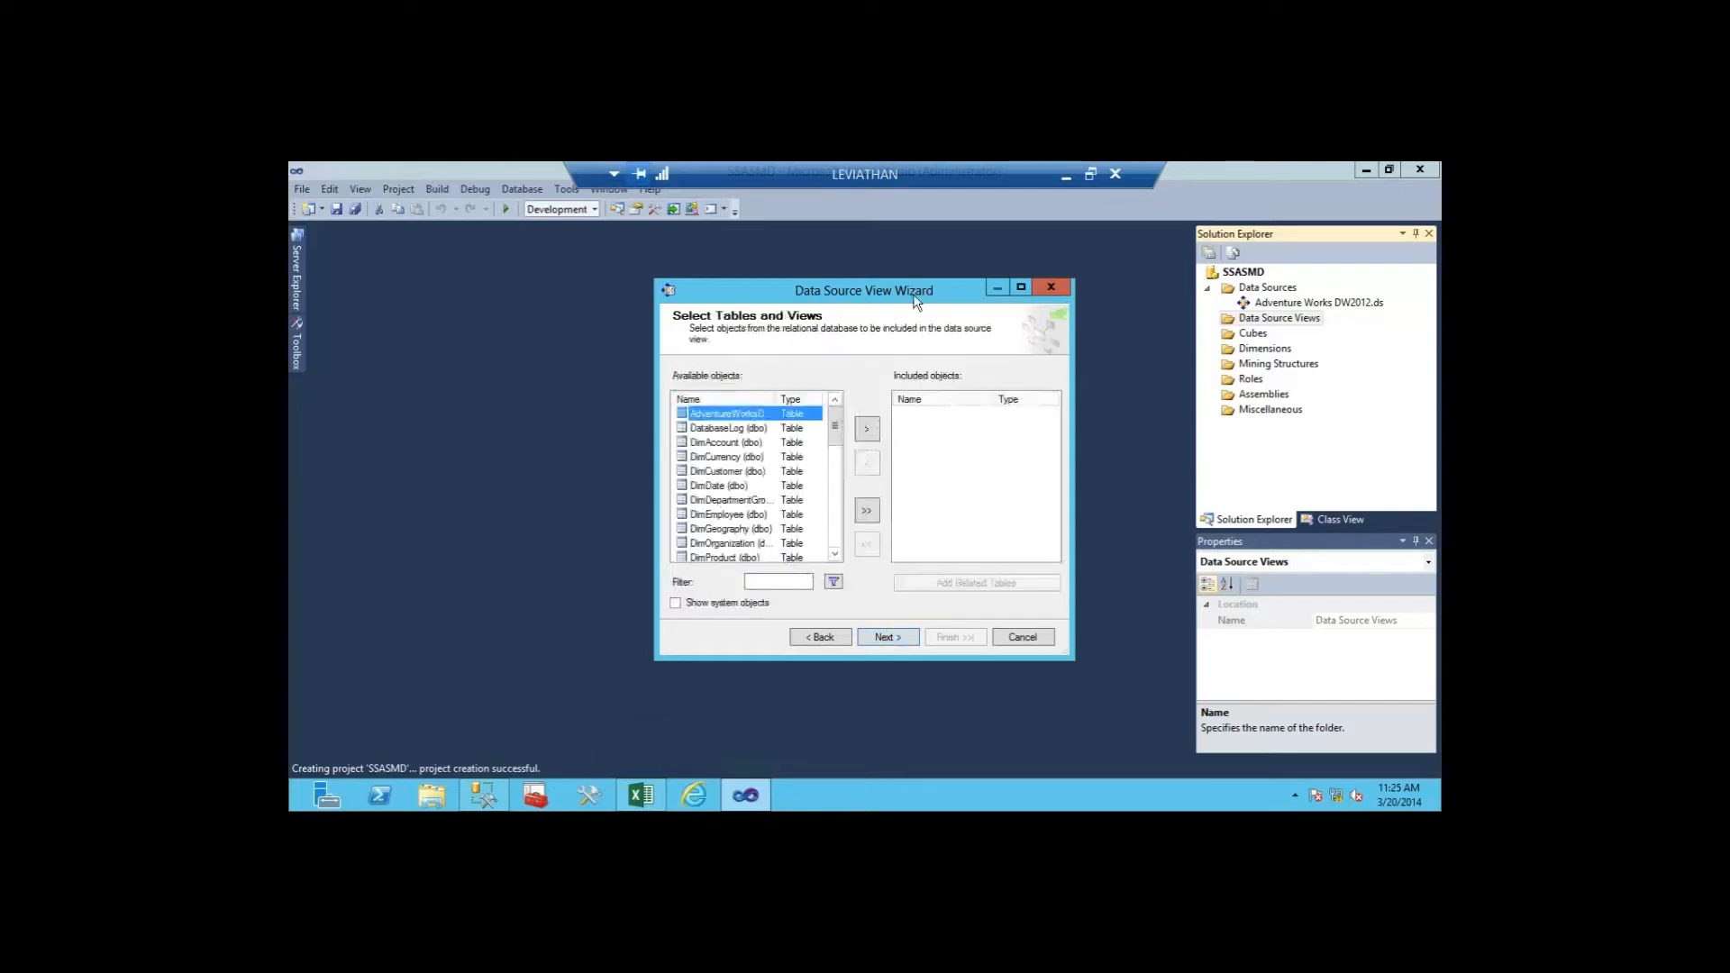
{"action": "left_click_drag", "start_coordinate": [915, 300], "coordinate": [882, 243]}
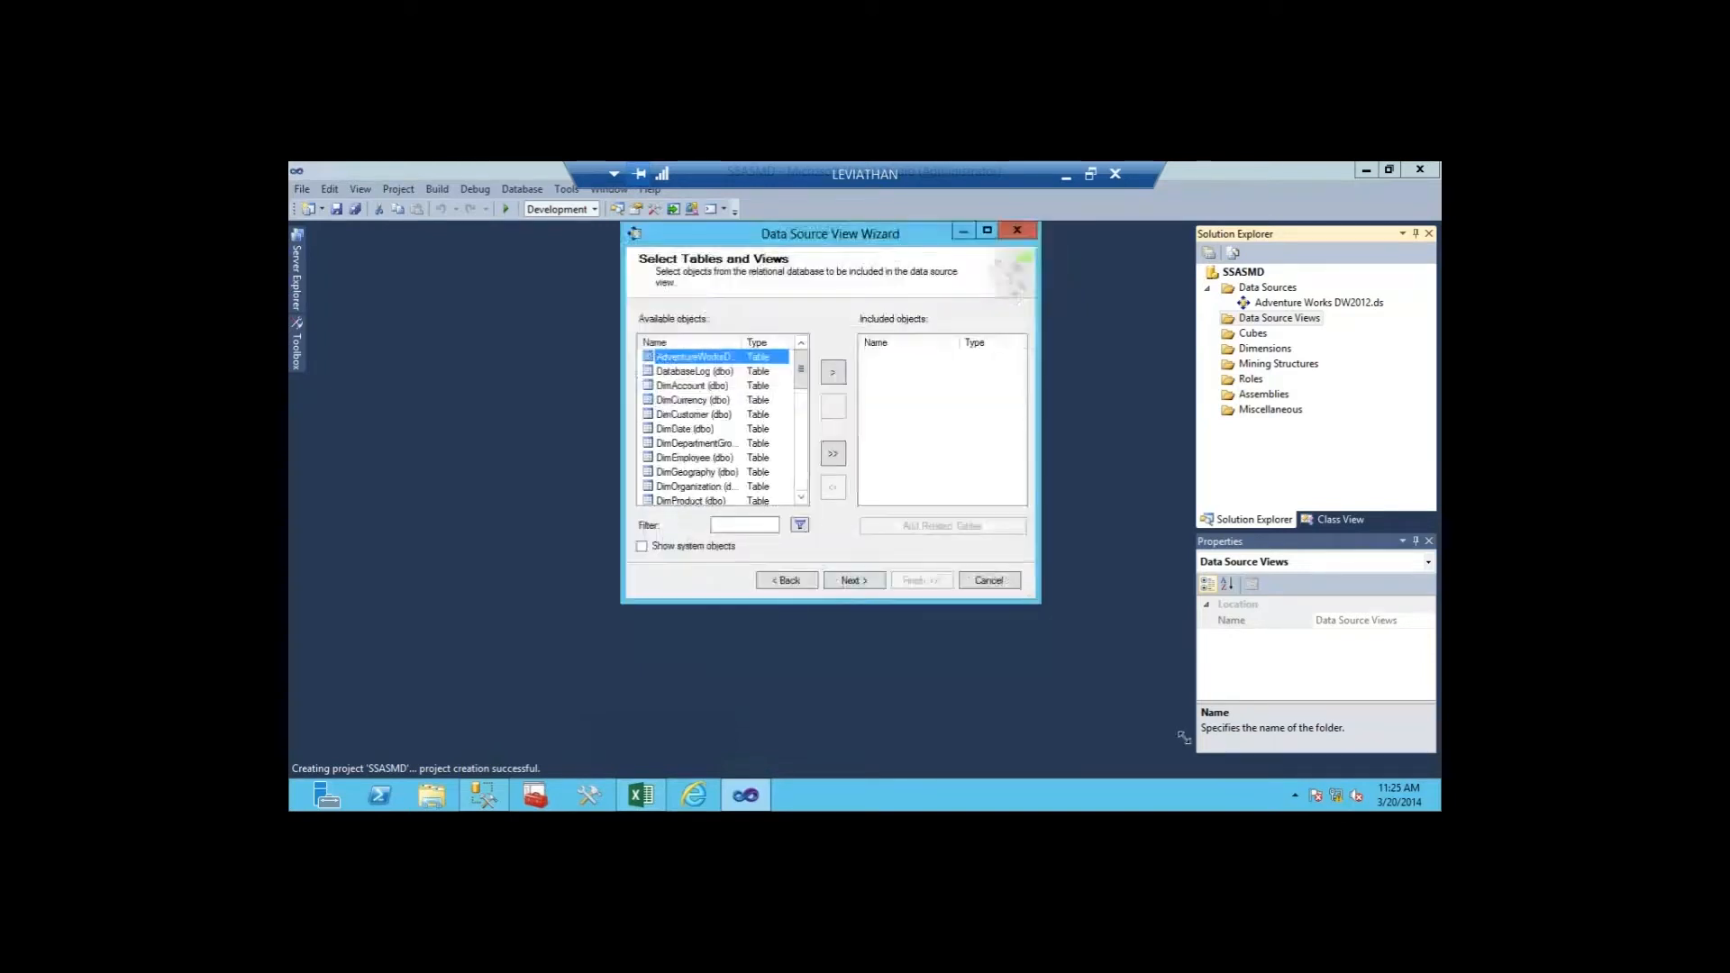
{"action": "left_click_drag", "start_coordinate": [1183, 737], "coordinate": [1229, 779]}
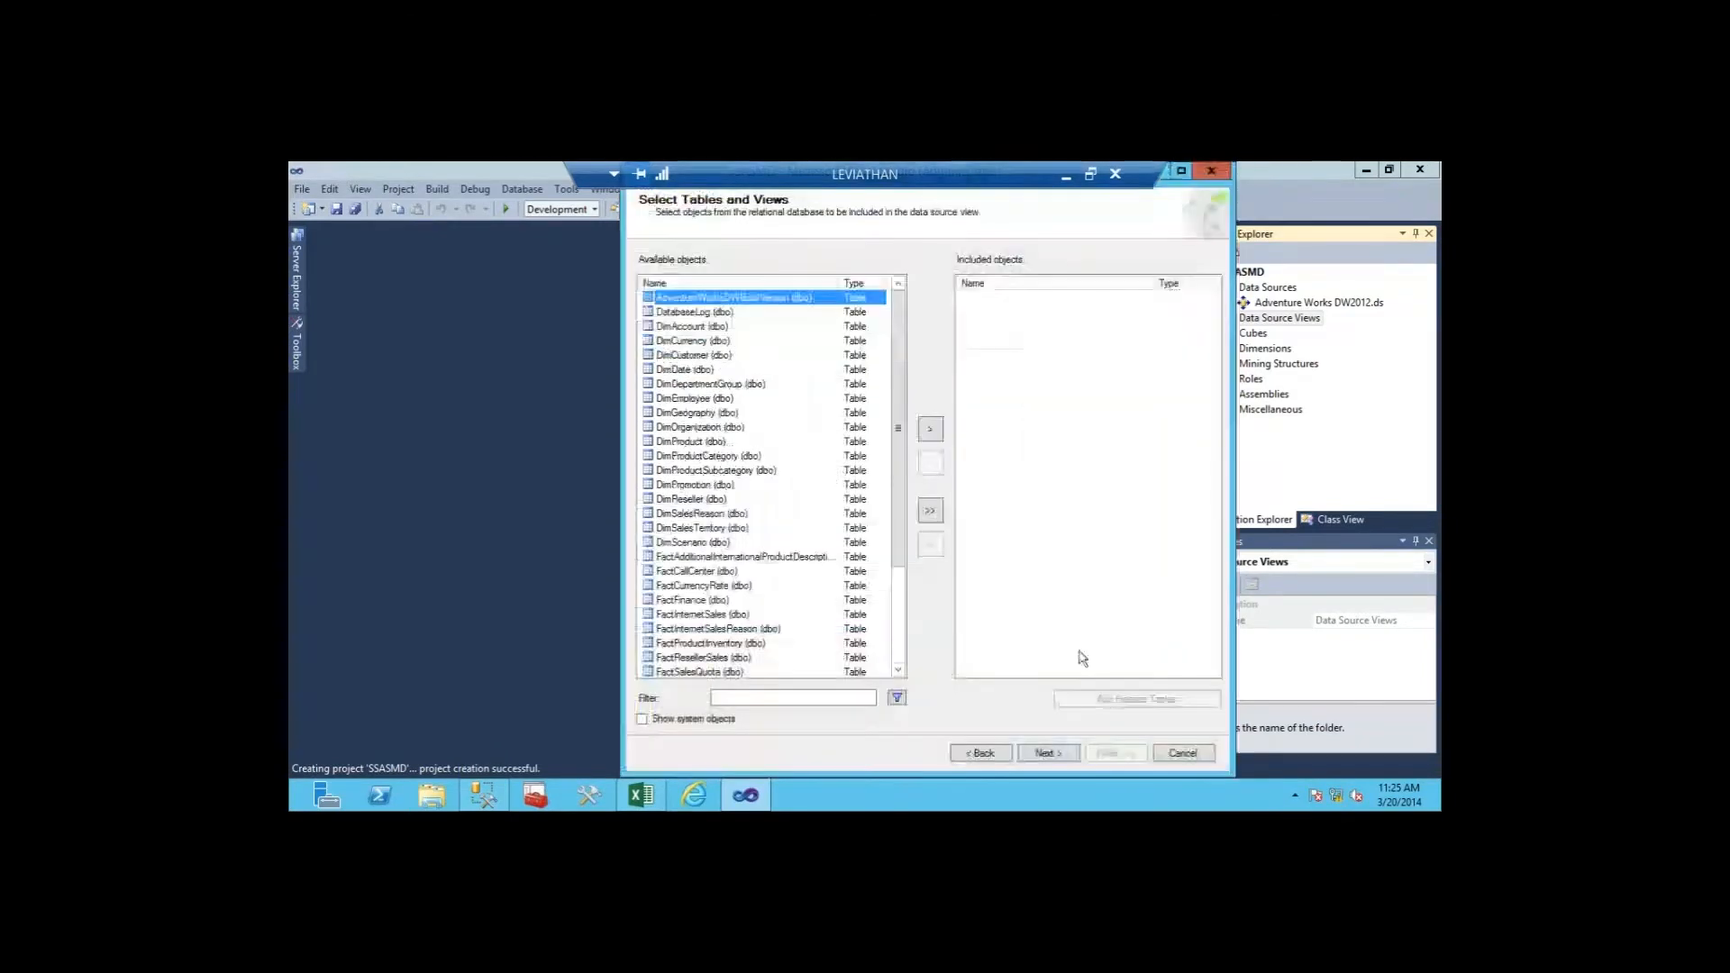
{"action": "left_click_drag", "start_coordinate": [899, 376], "coordinate": [904, 325]}
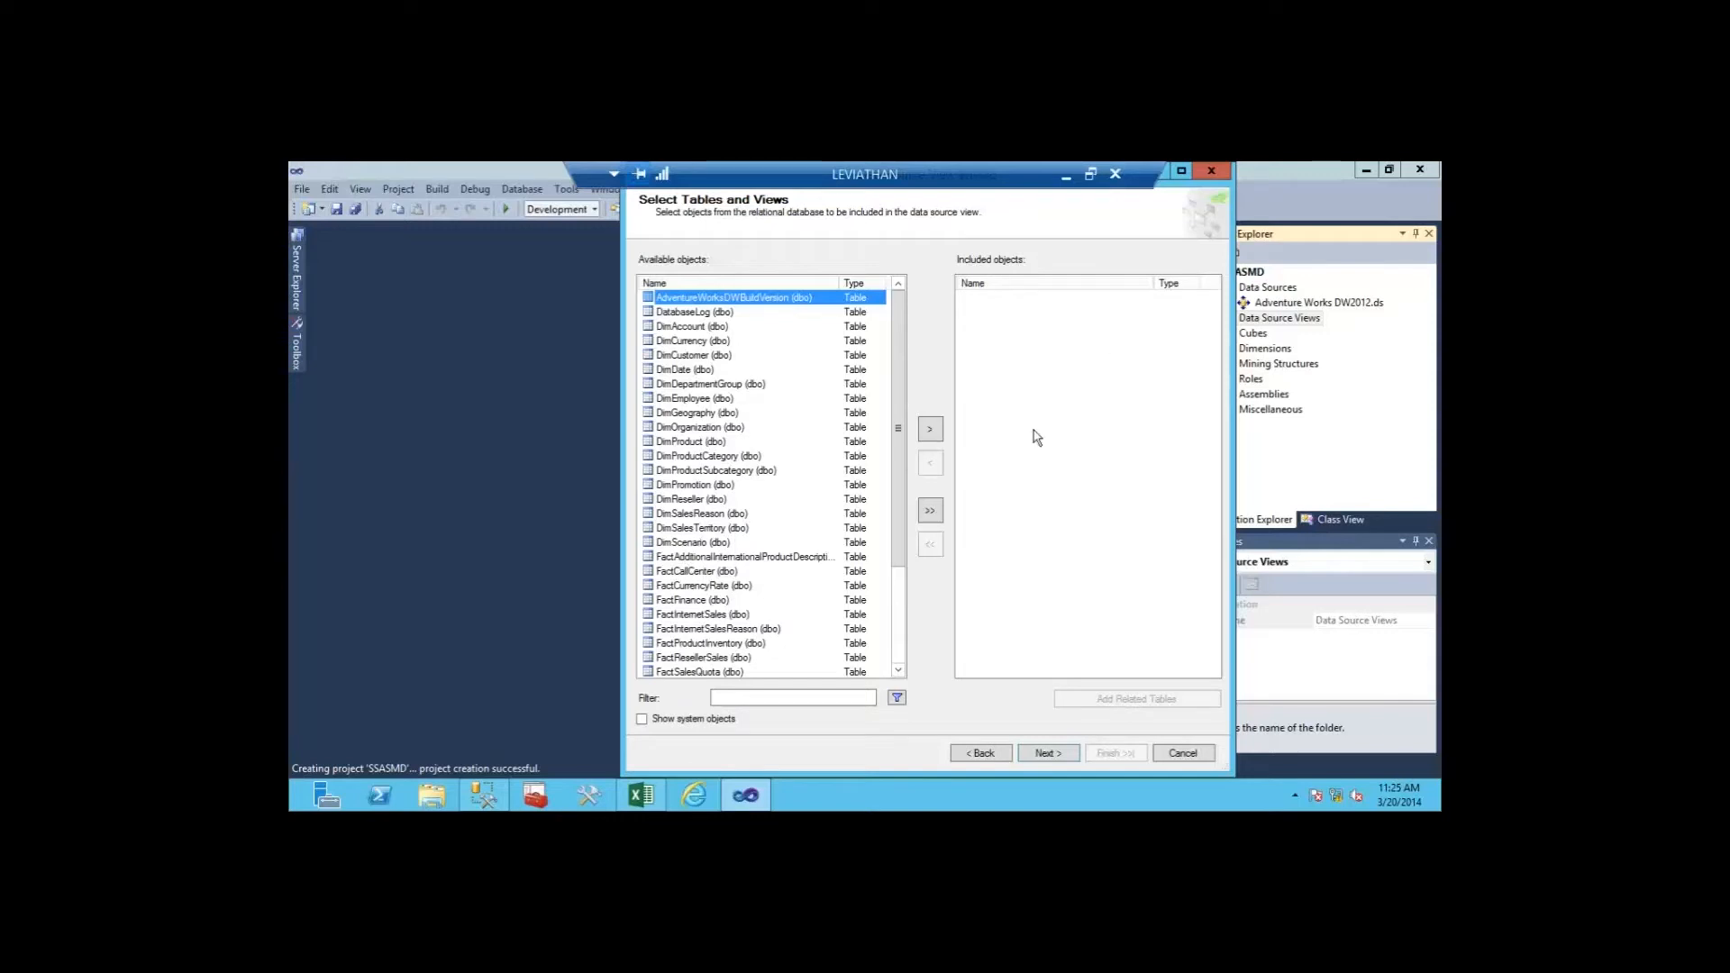
Step: Include the FactInternetSales table and all of its related tables in the data source view
{"action": "left_click", "coordinate": [701, 616]}
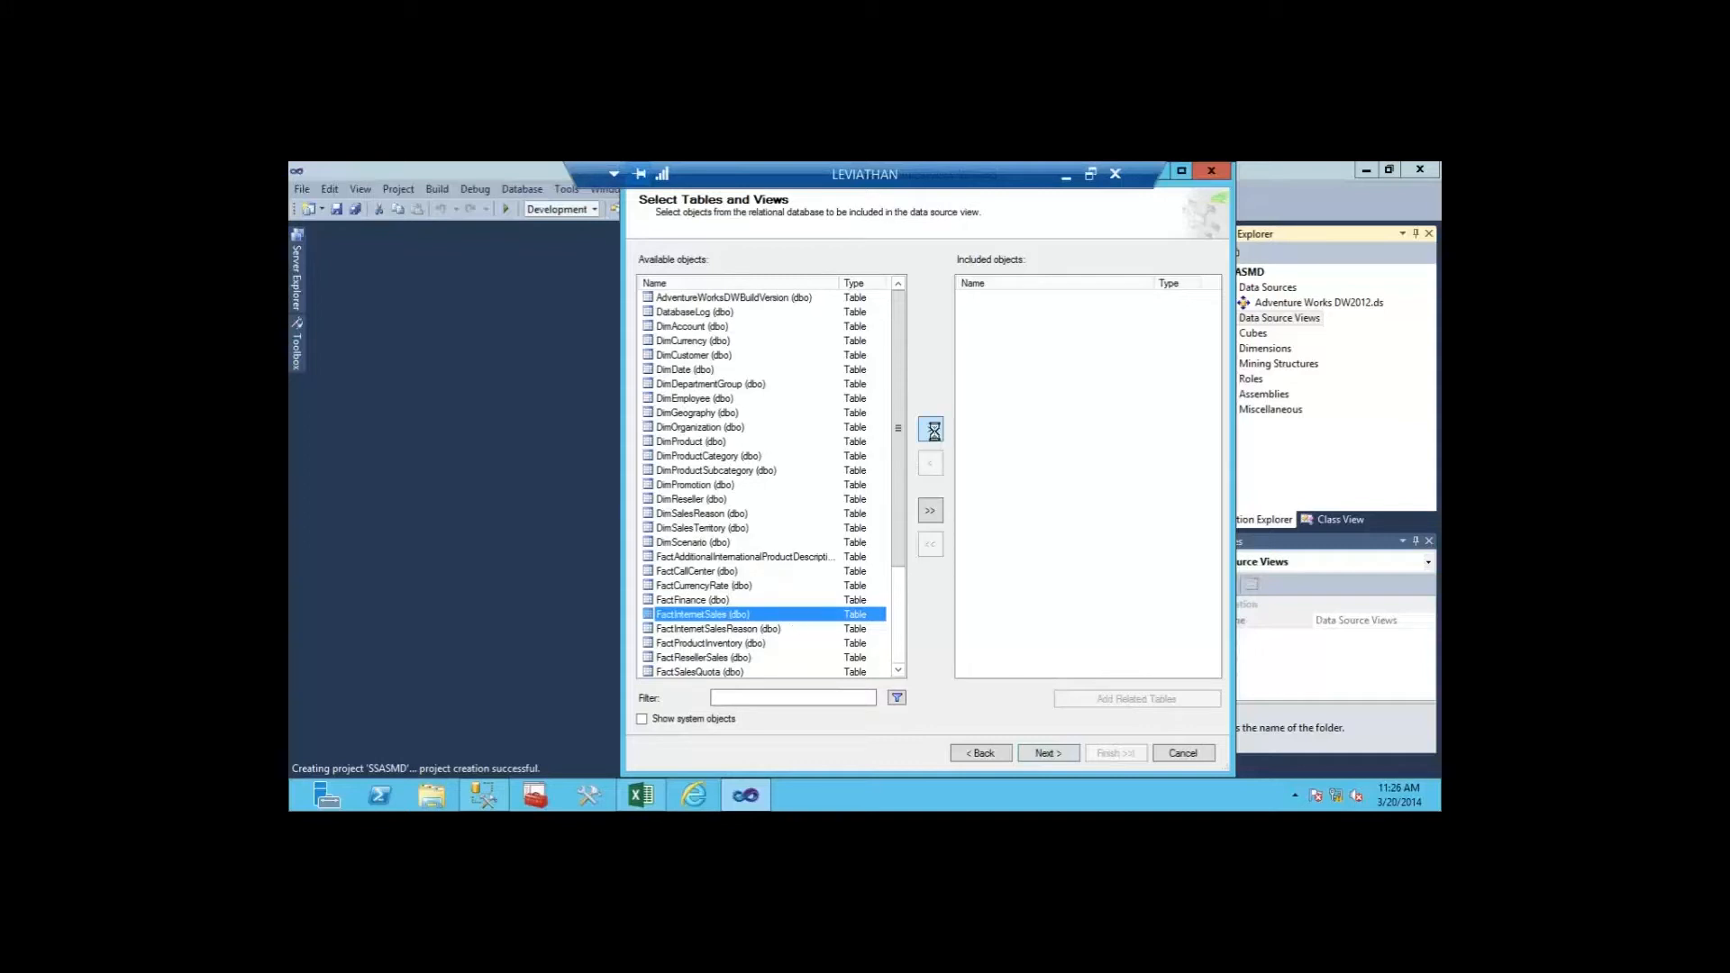
{"action": "left_click", "coordinate": [930, 430]}
{"action": "left_click", "coordinate": [934, 432]}
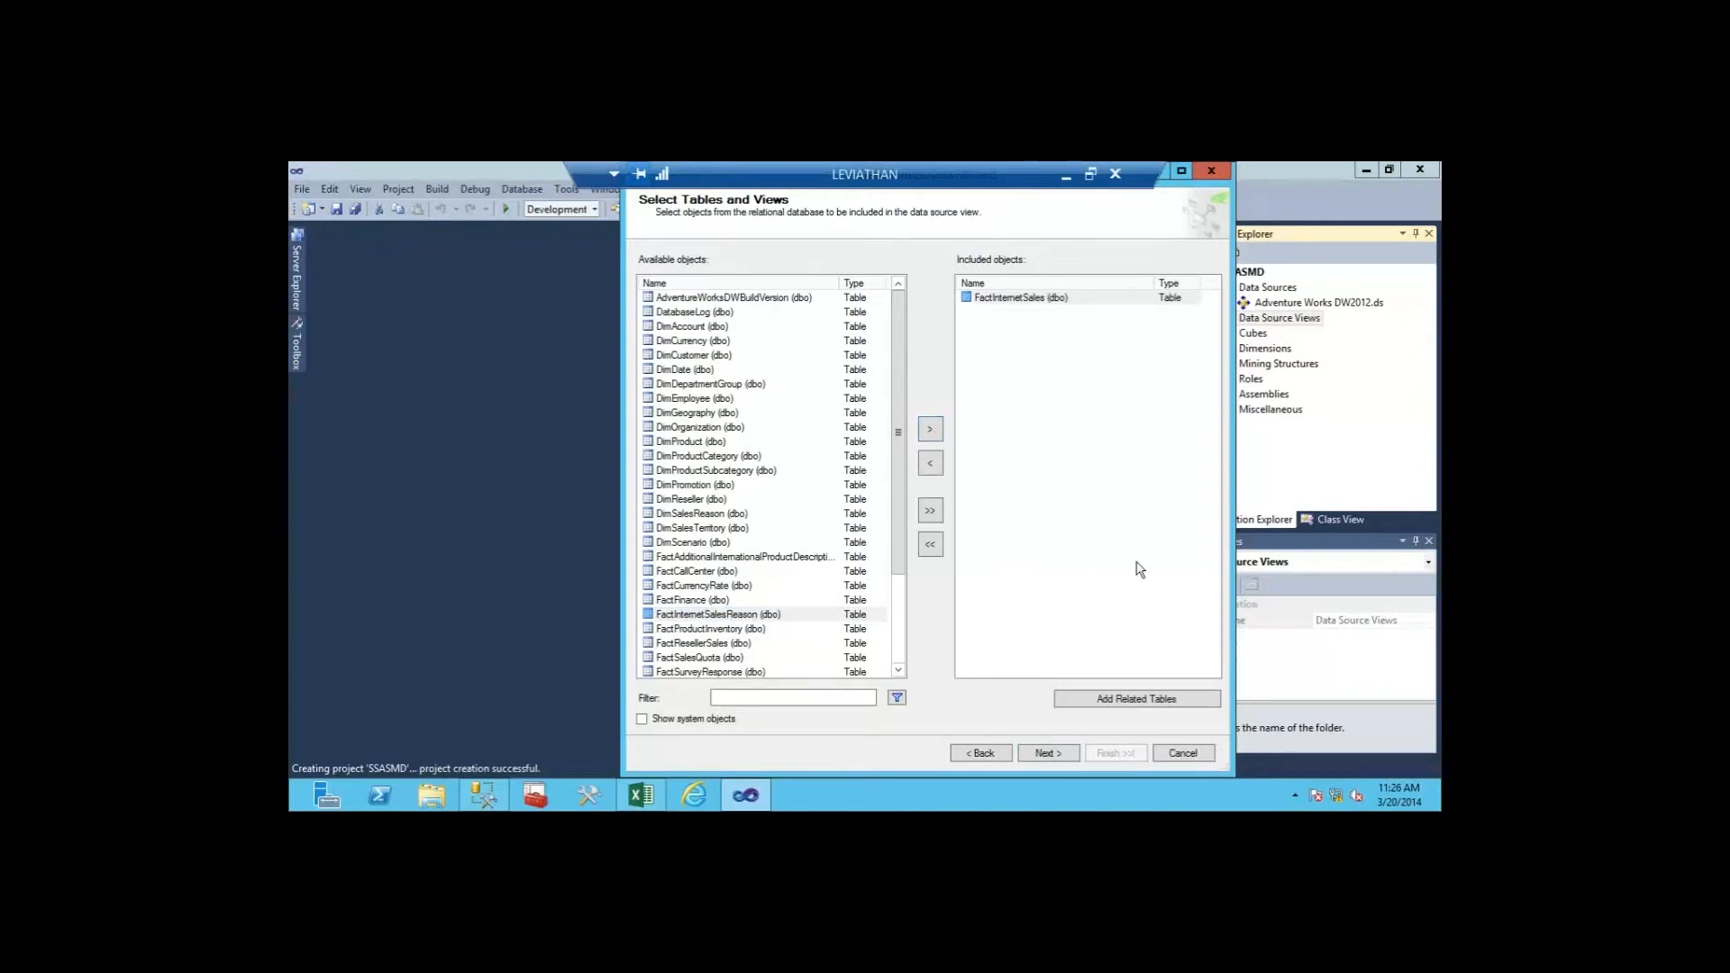
{"action": "left_click", "coordinate": [982, 302]}
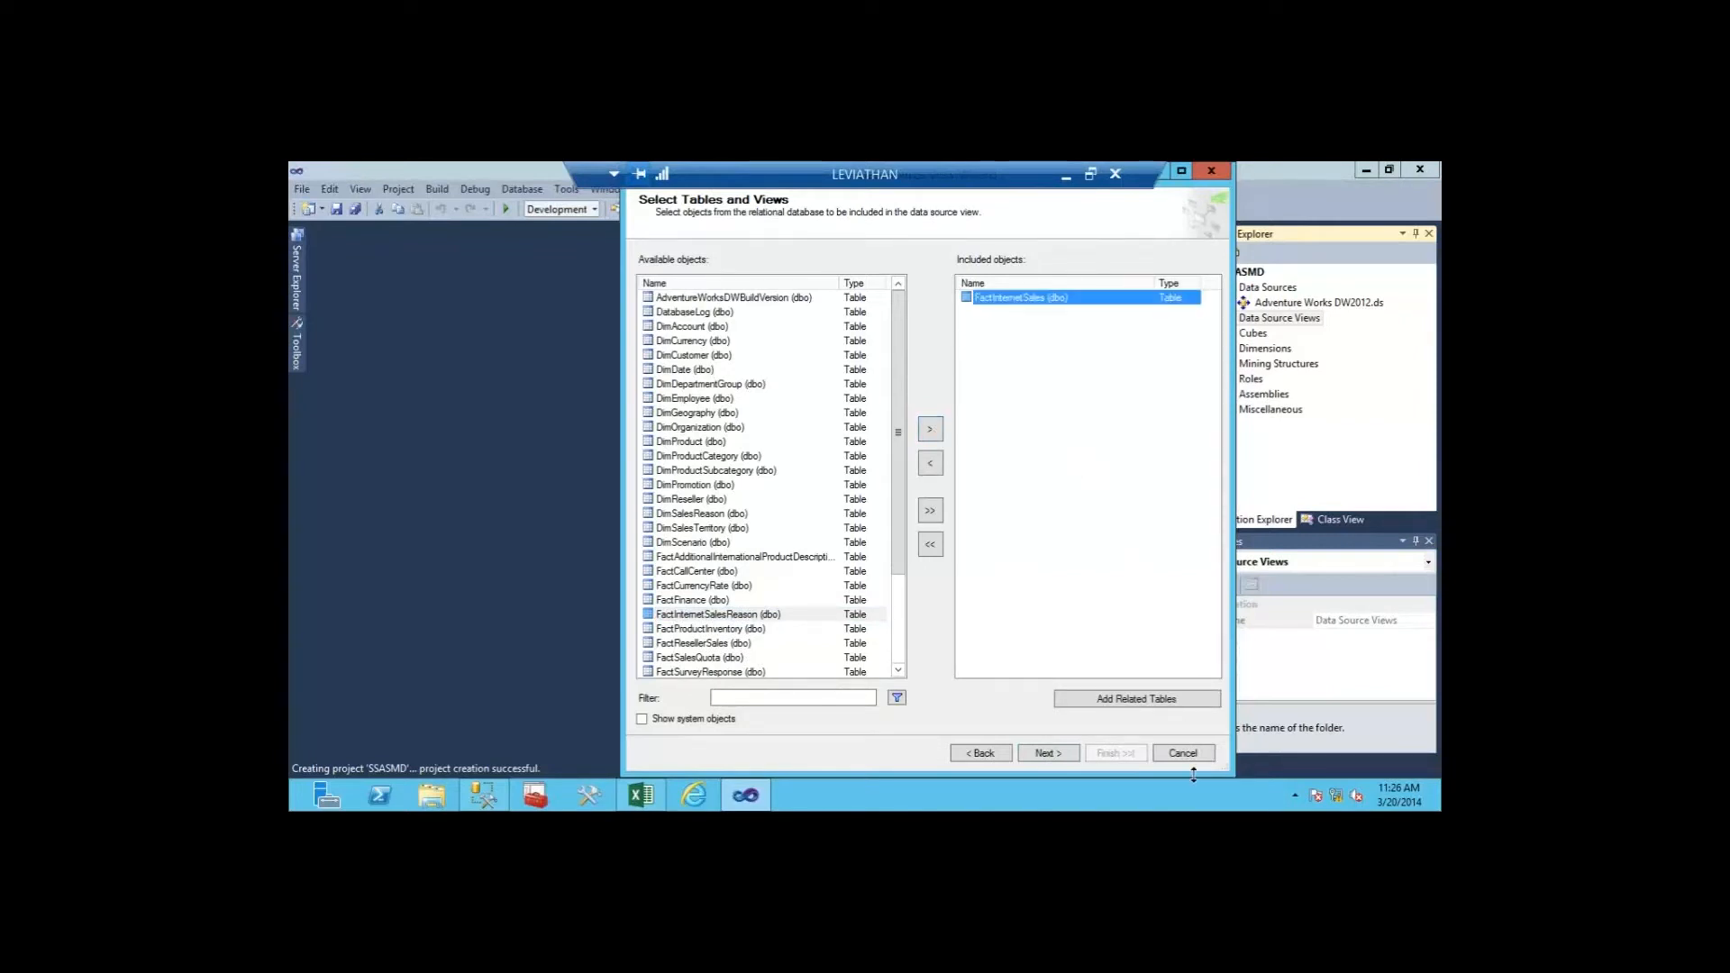
{"action": "left_click", "coordinate": [1140, 702]}
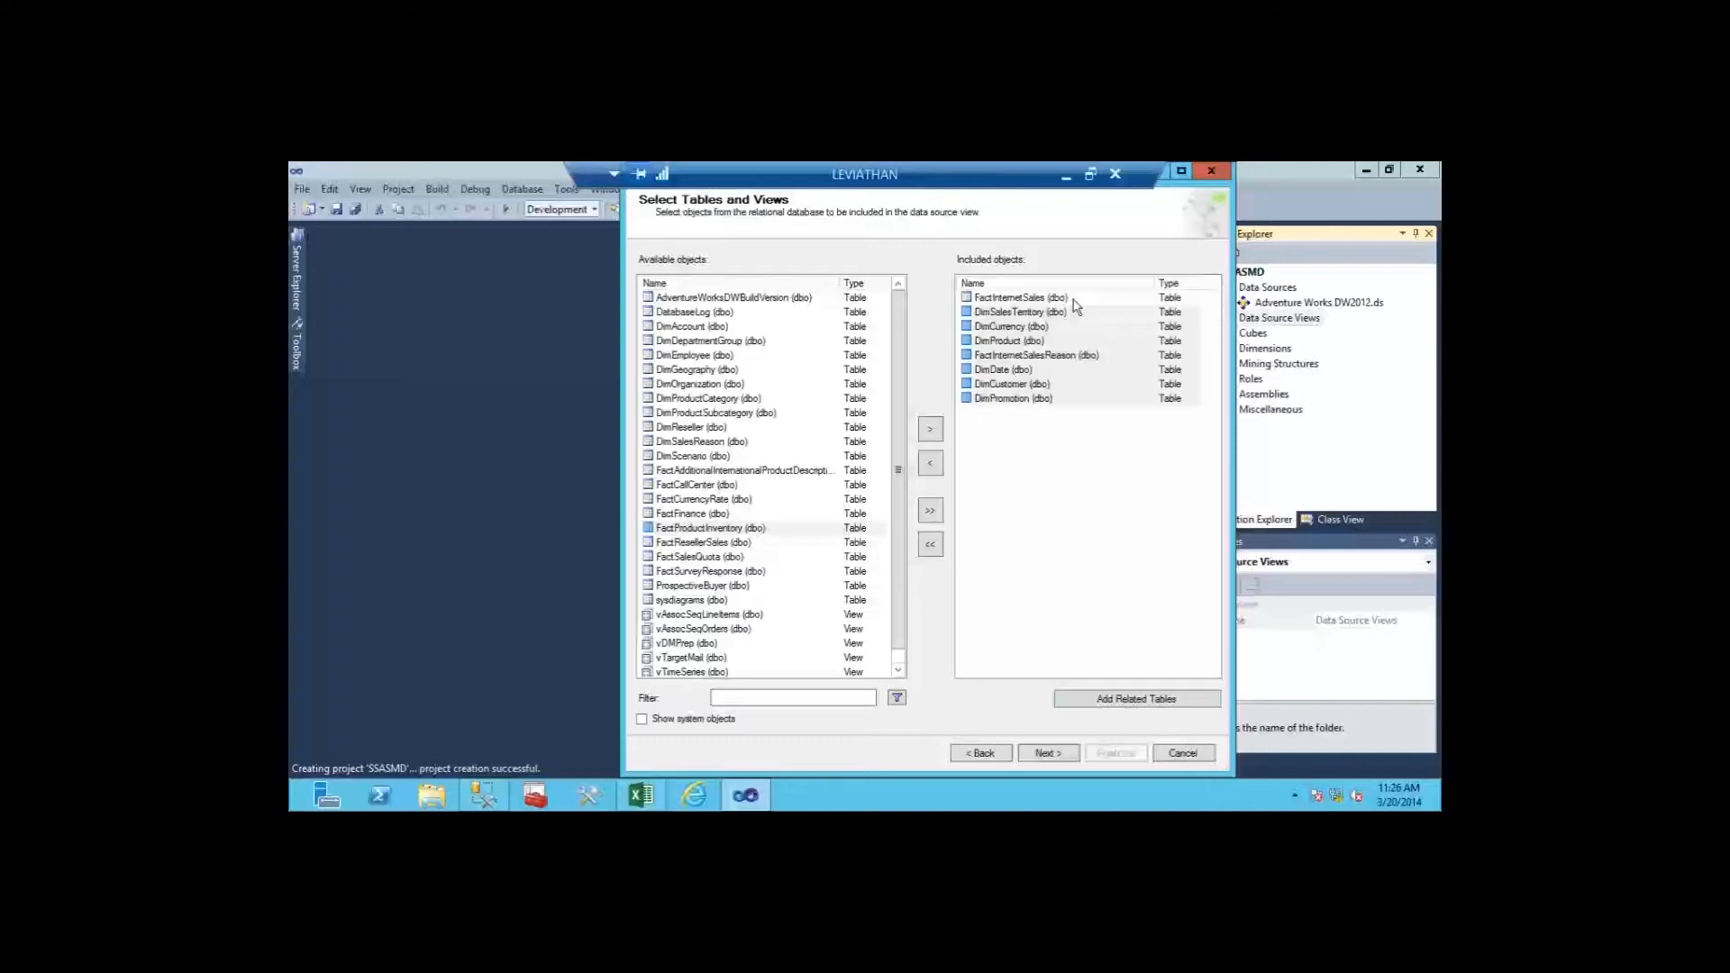
Step: Remove the FactInternetSalesReason, DimCurrency and DimSalesTerritory tables from the included objects
{"action": "left_click", "coordinate": [1073, 299]}
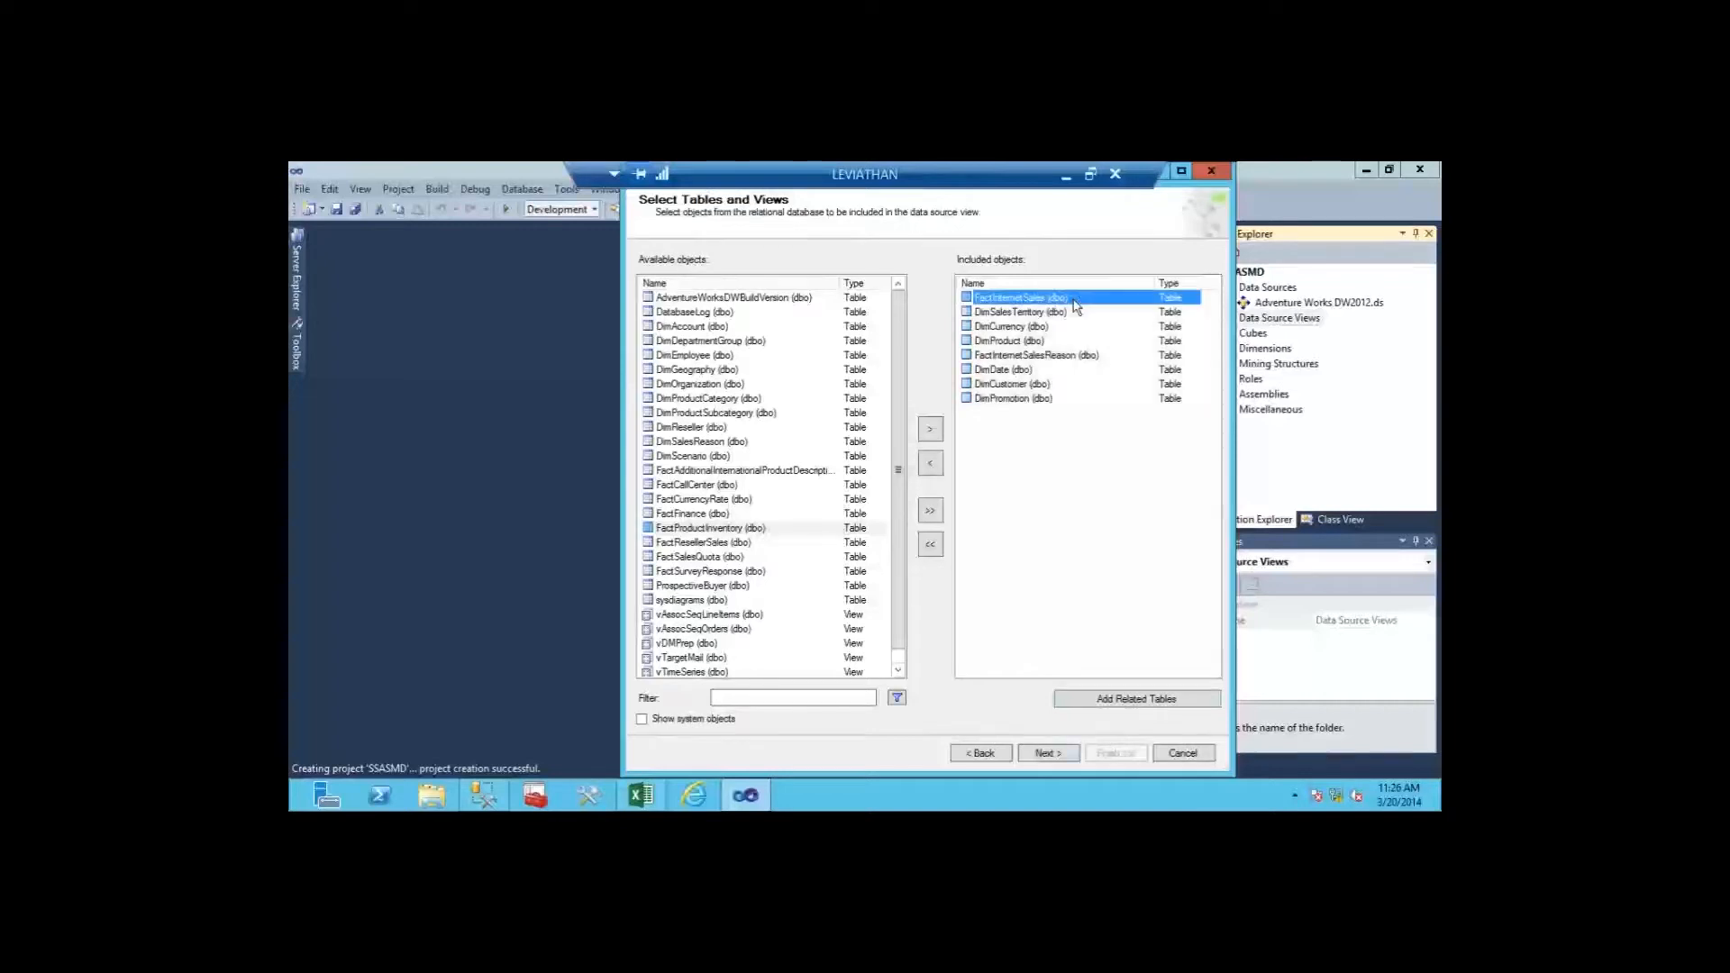
{"action": "left_click", "coordinate": [1063, 313]}
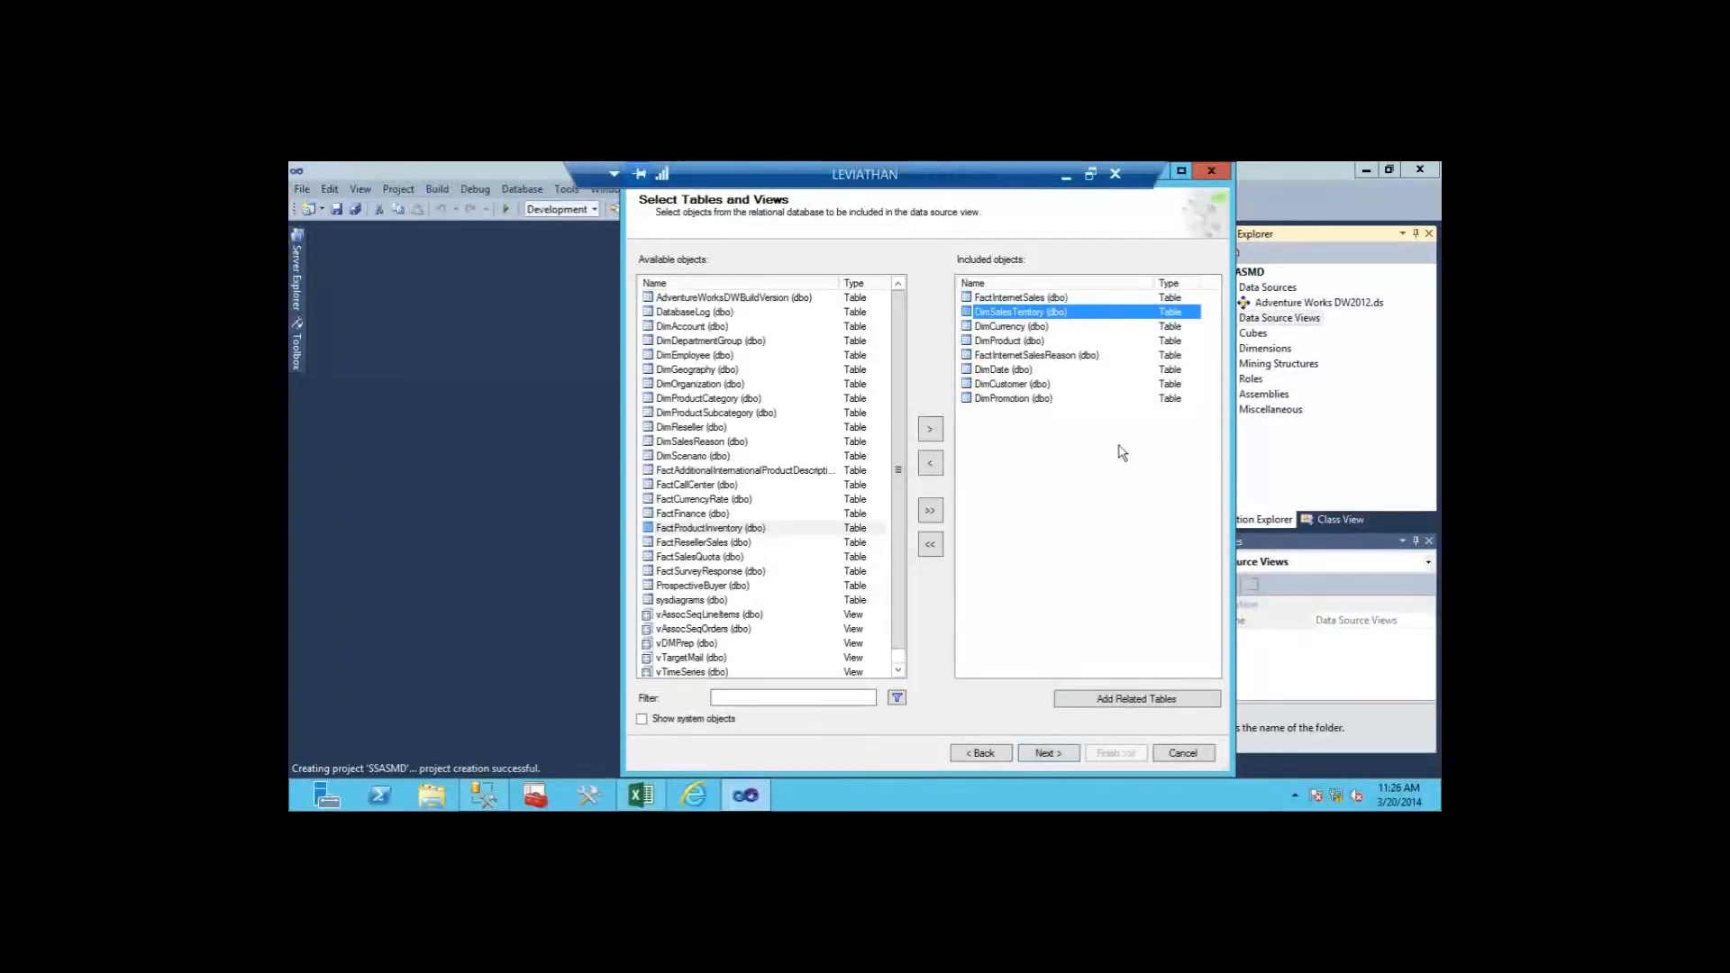
{"action": "left_click", "coordinate": [1047, 299]}
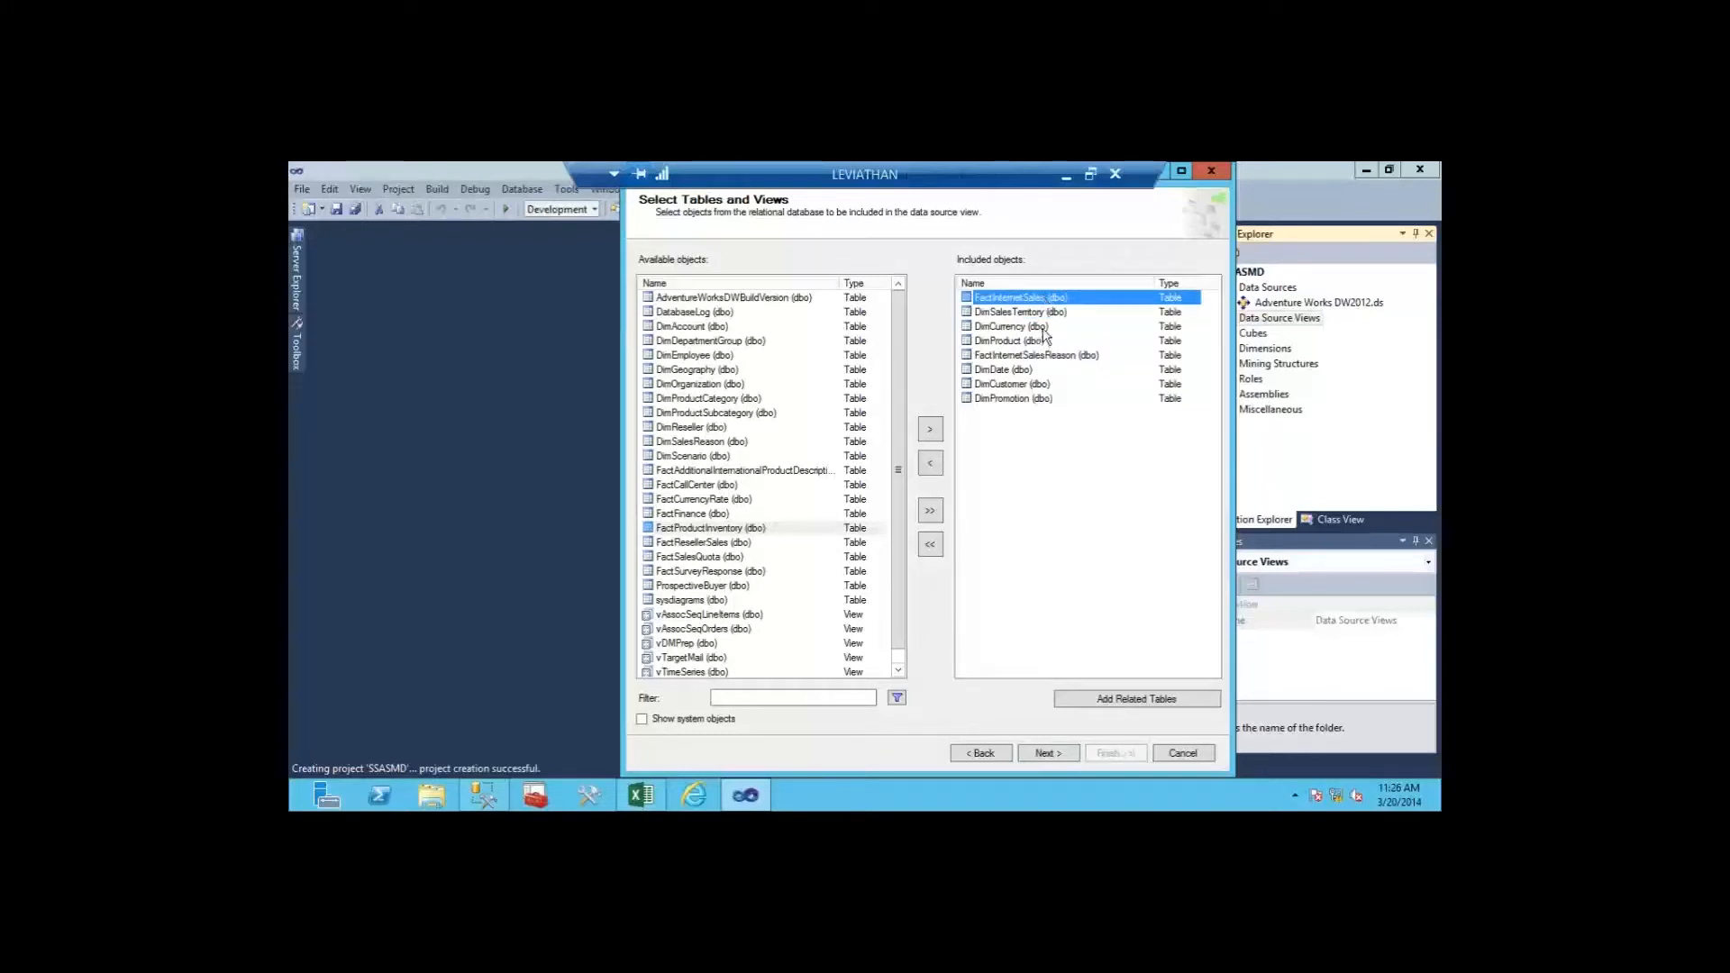
{"action": "left_click", "coordinate": [1043, 328]}
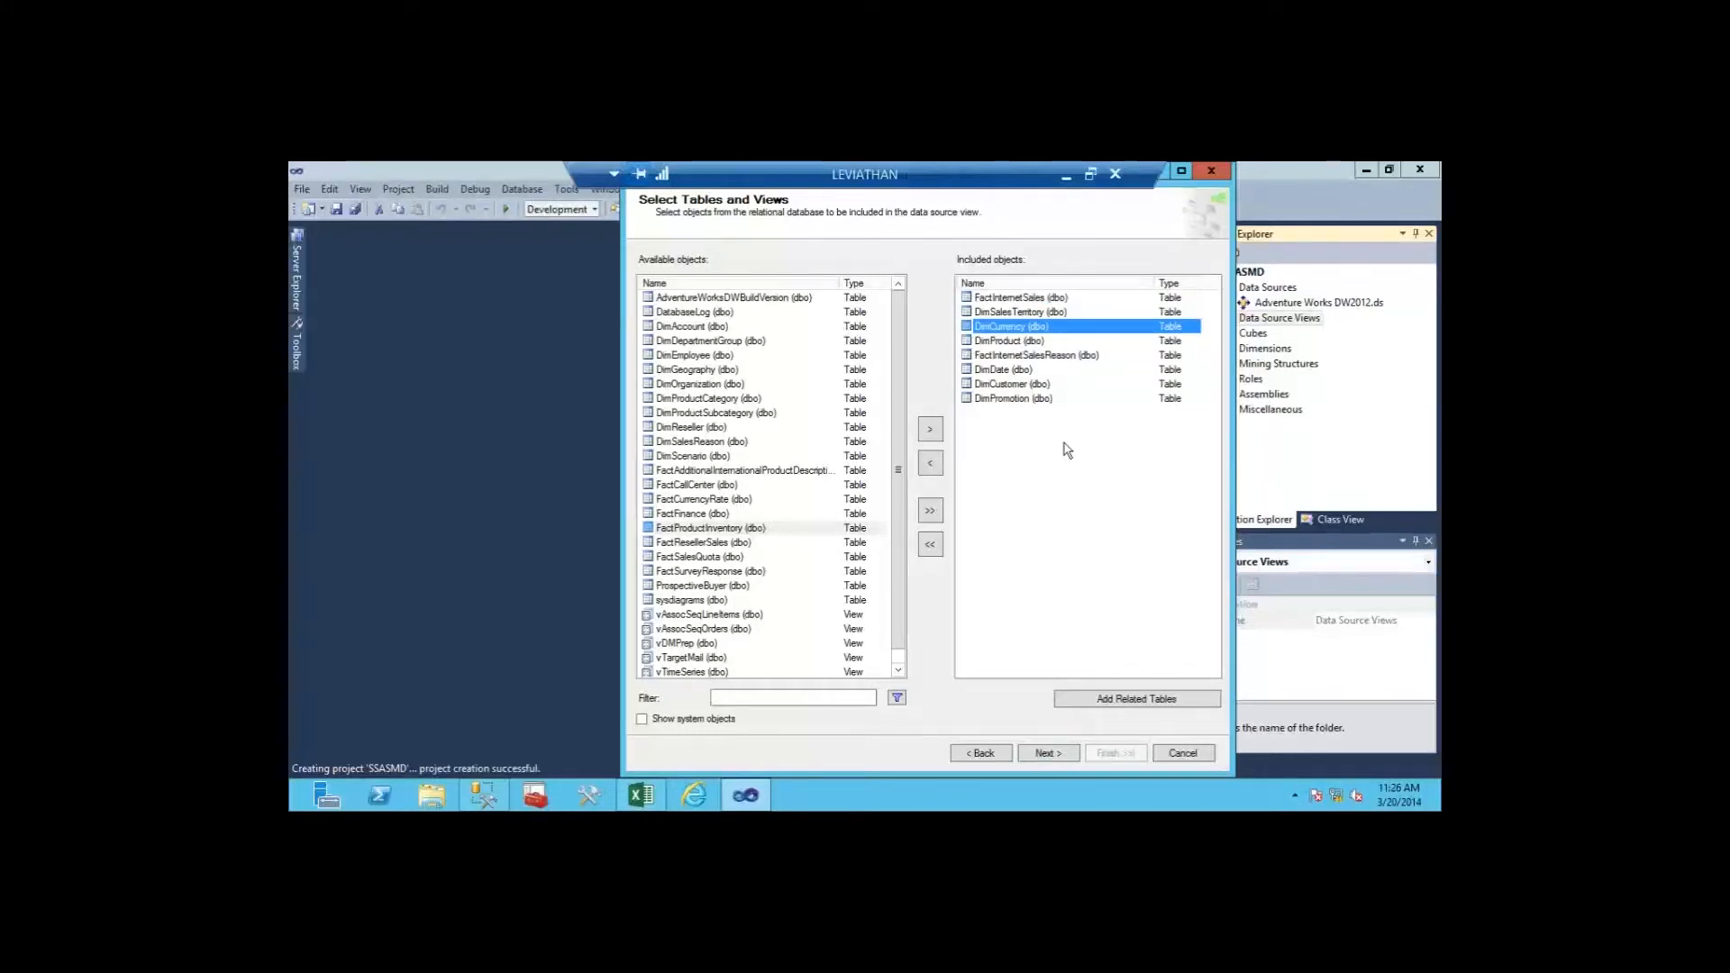
{"action": "left_click", "coordinate": [1039, 358]}
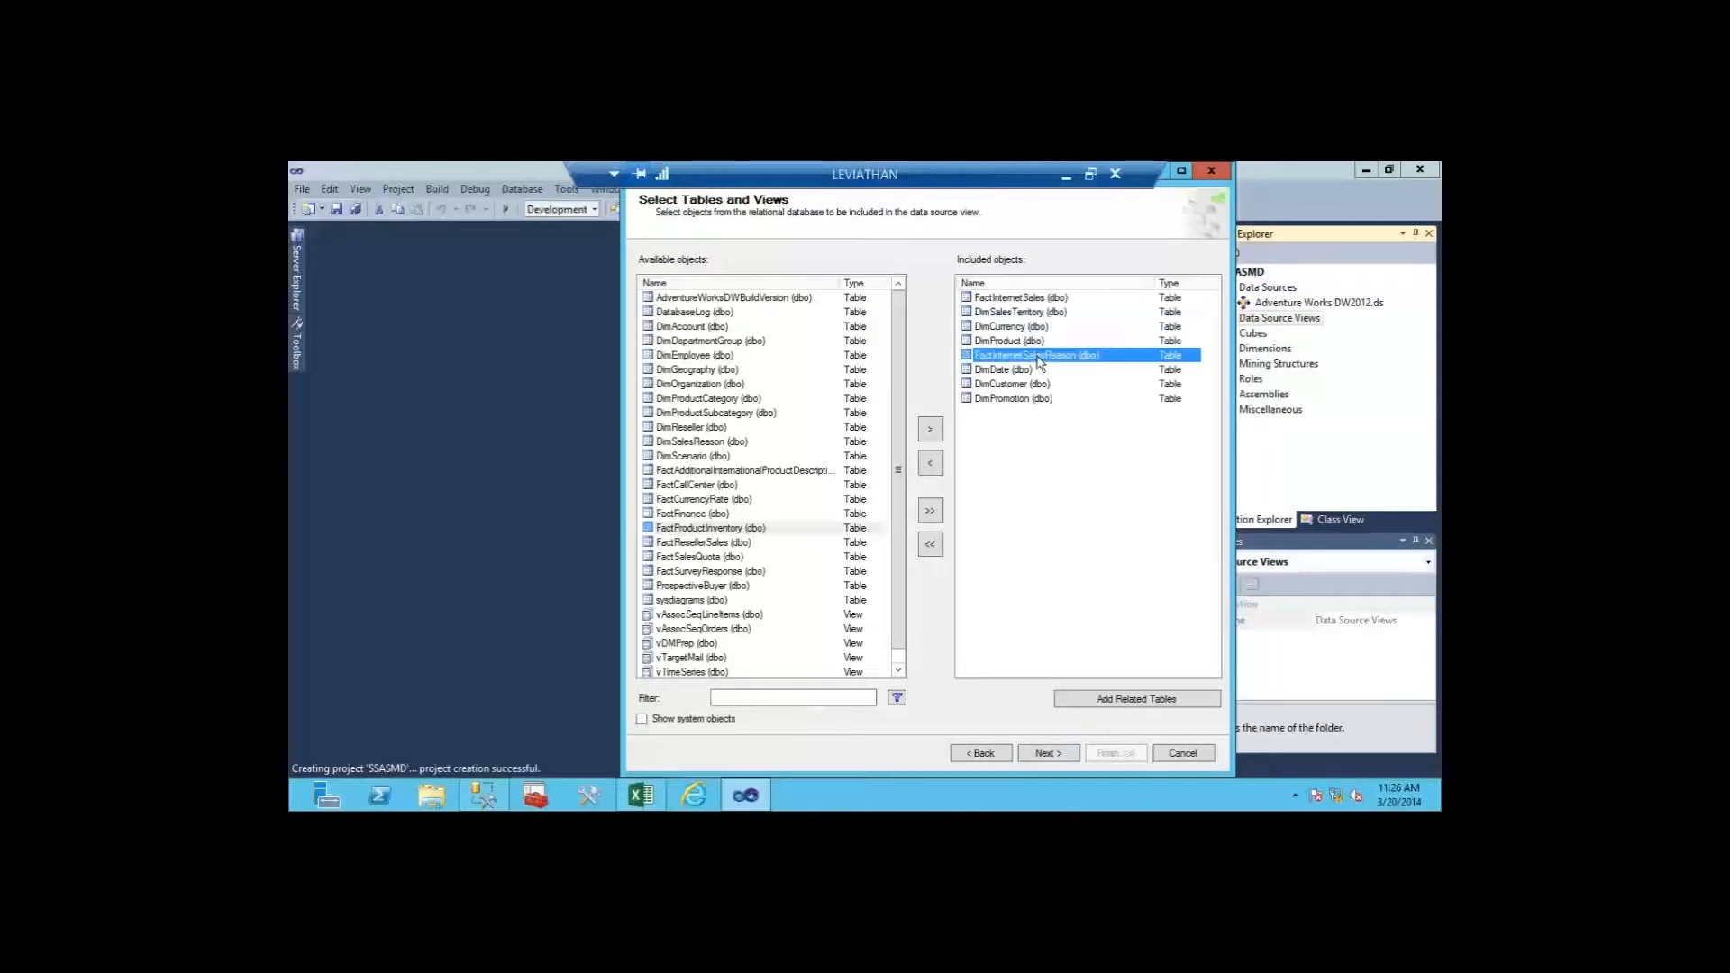
{"action": "double_click", "coordinate": [1172, 358]}
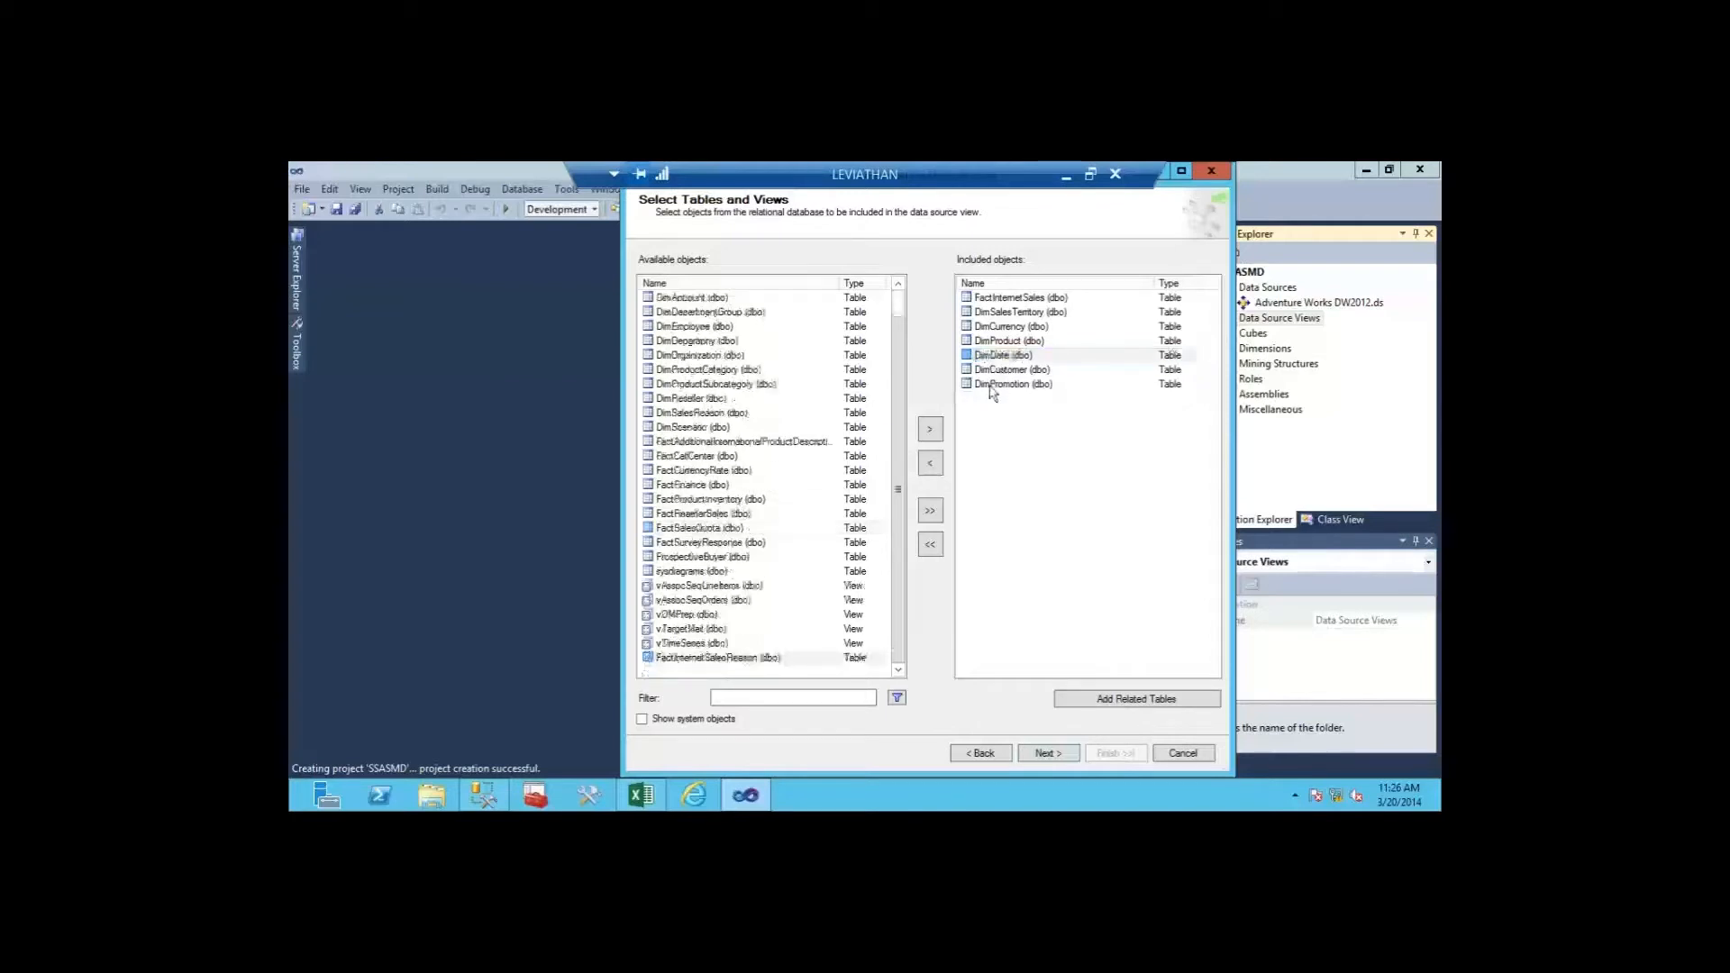
{"action": "left_click", "coordinate": [1033, 332]}
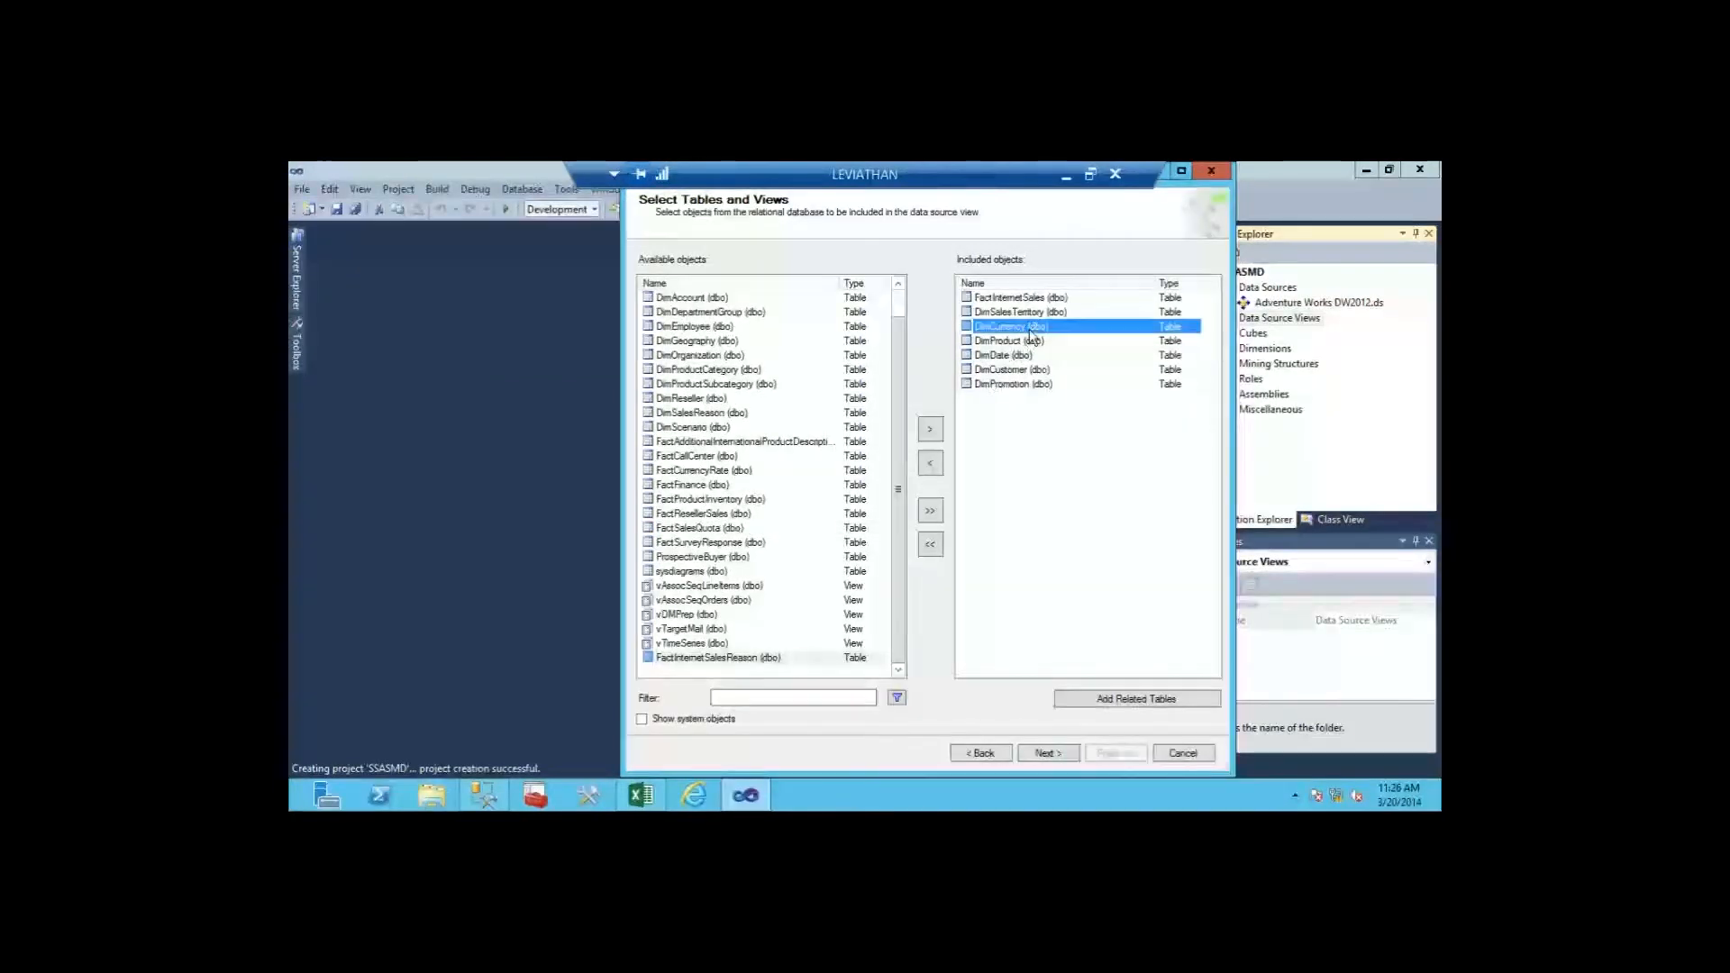
{"action": "left_click", "coordinate": [930, 467]}
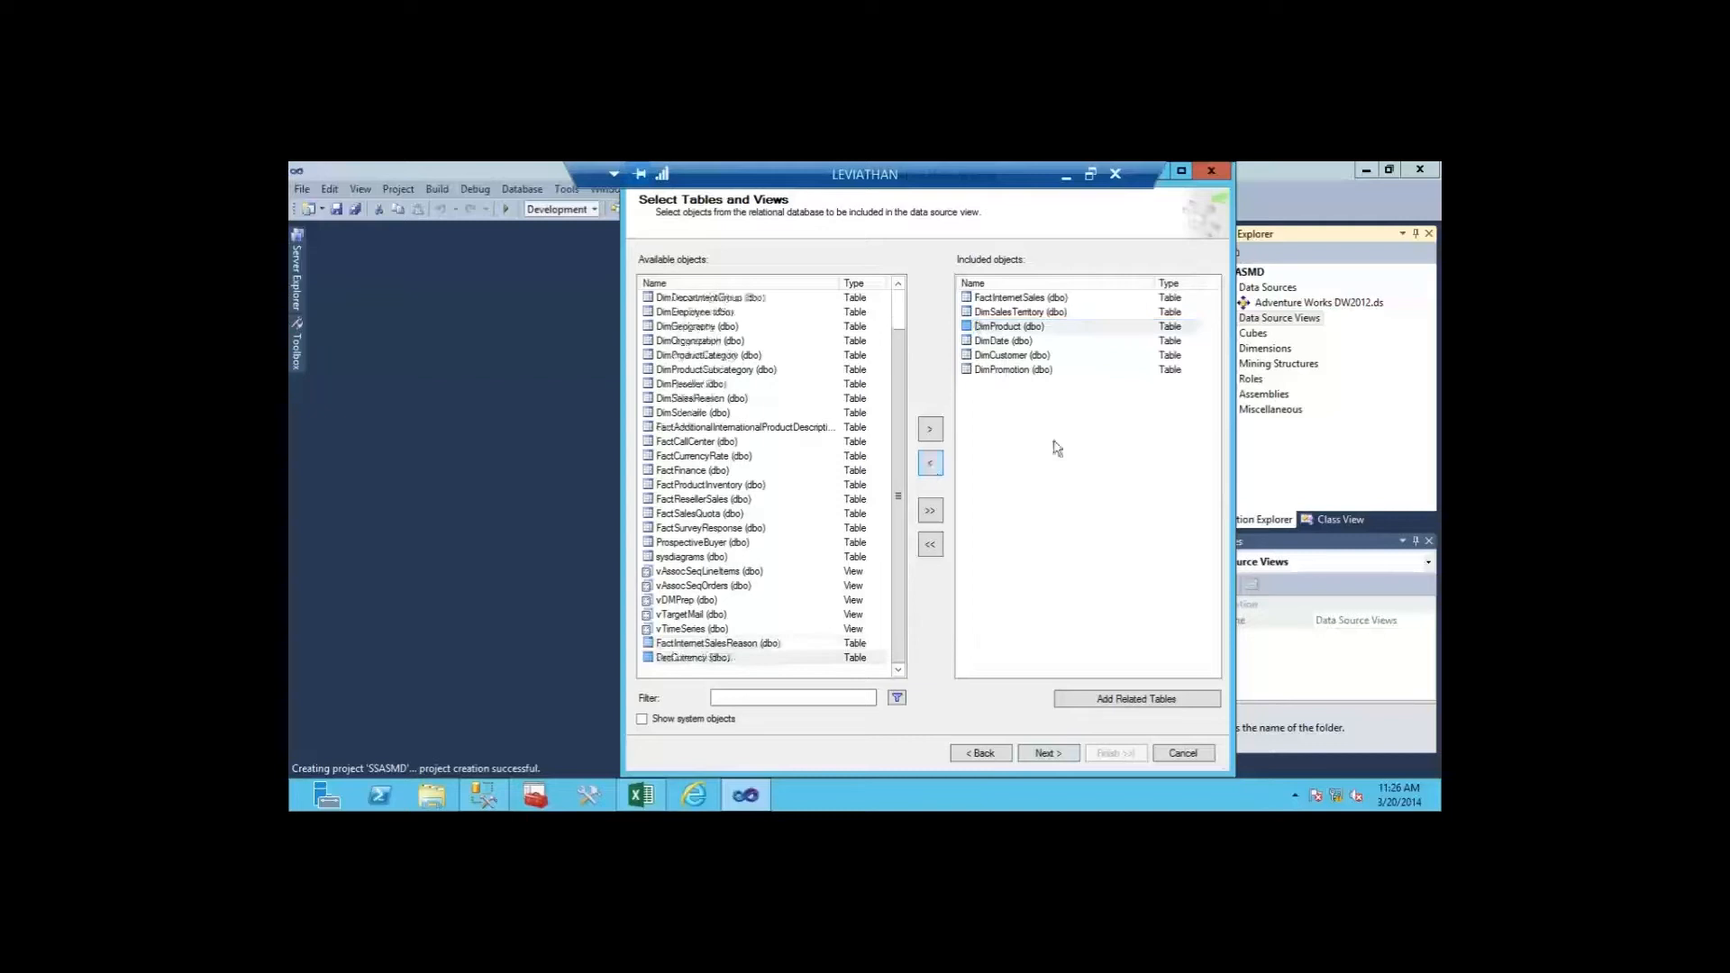
{"action": "left_click", "coordinate": [1047, 314]}
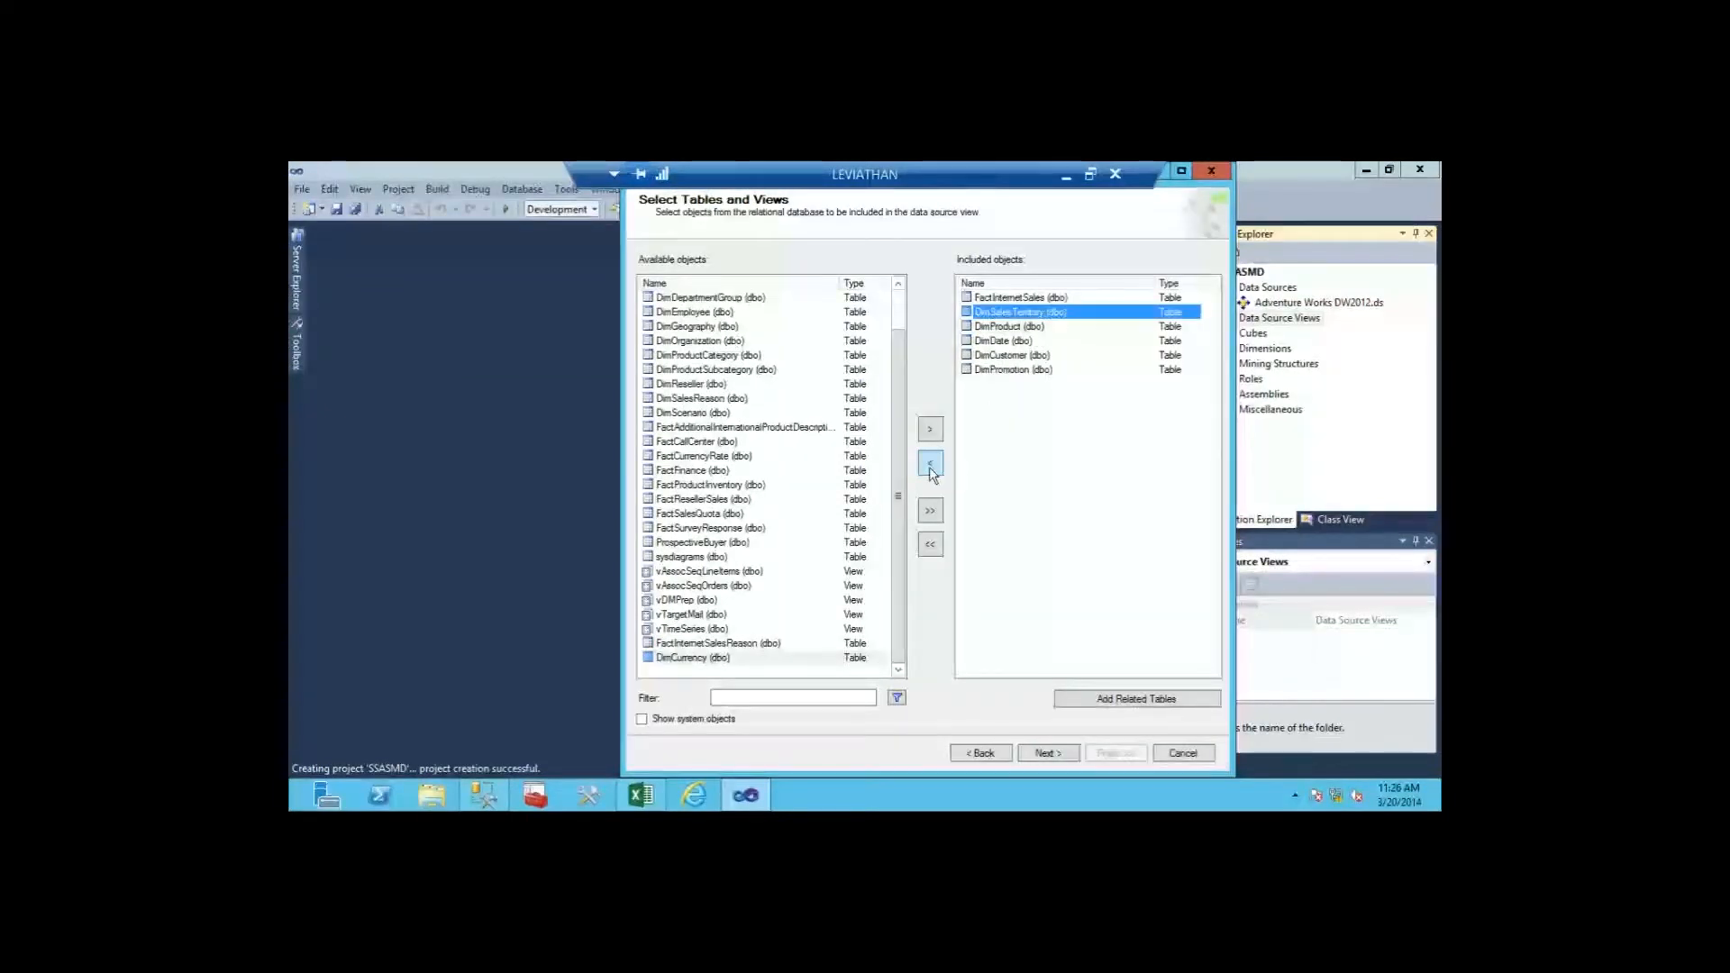
{"action": "left_click", "coordinate": [933, 467]}
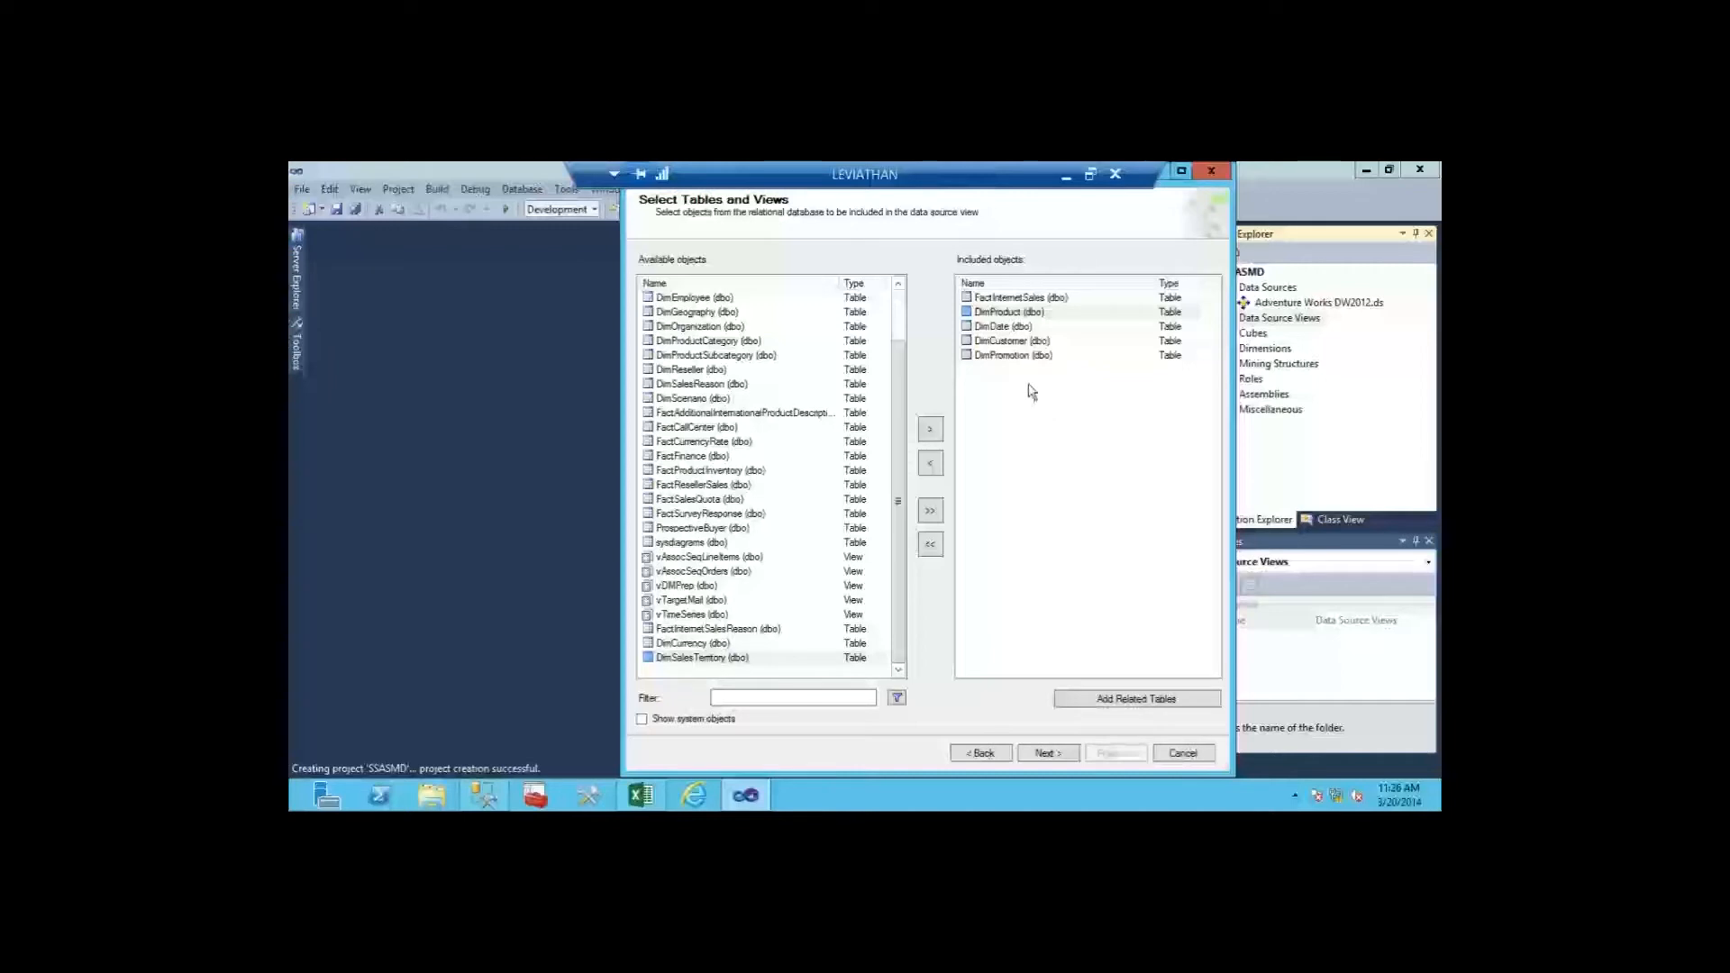
Step: Accept the remaining tables and finish the data source view with the name Adventure Works DW2012
{"action": "left_click", "coordinate": [1027, 299]}
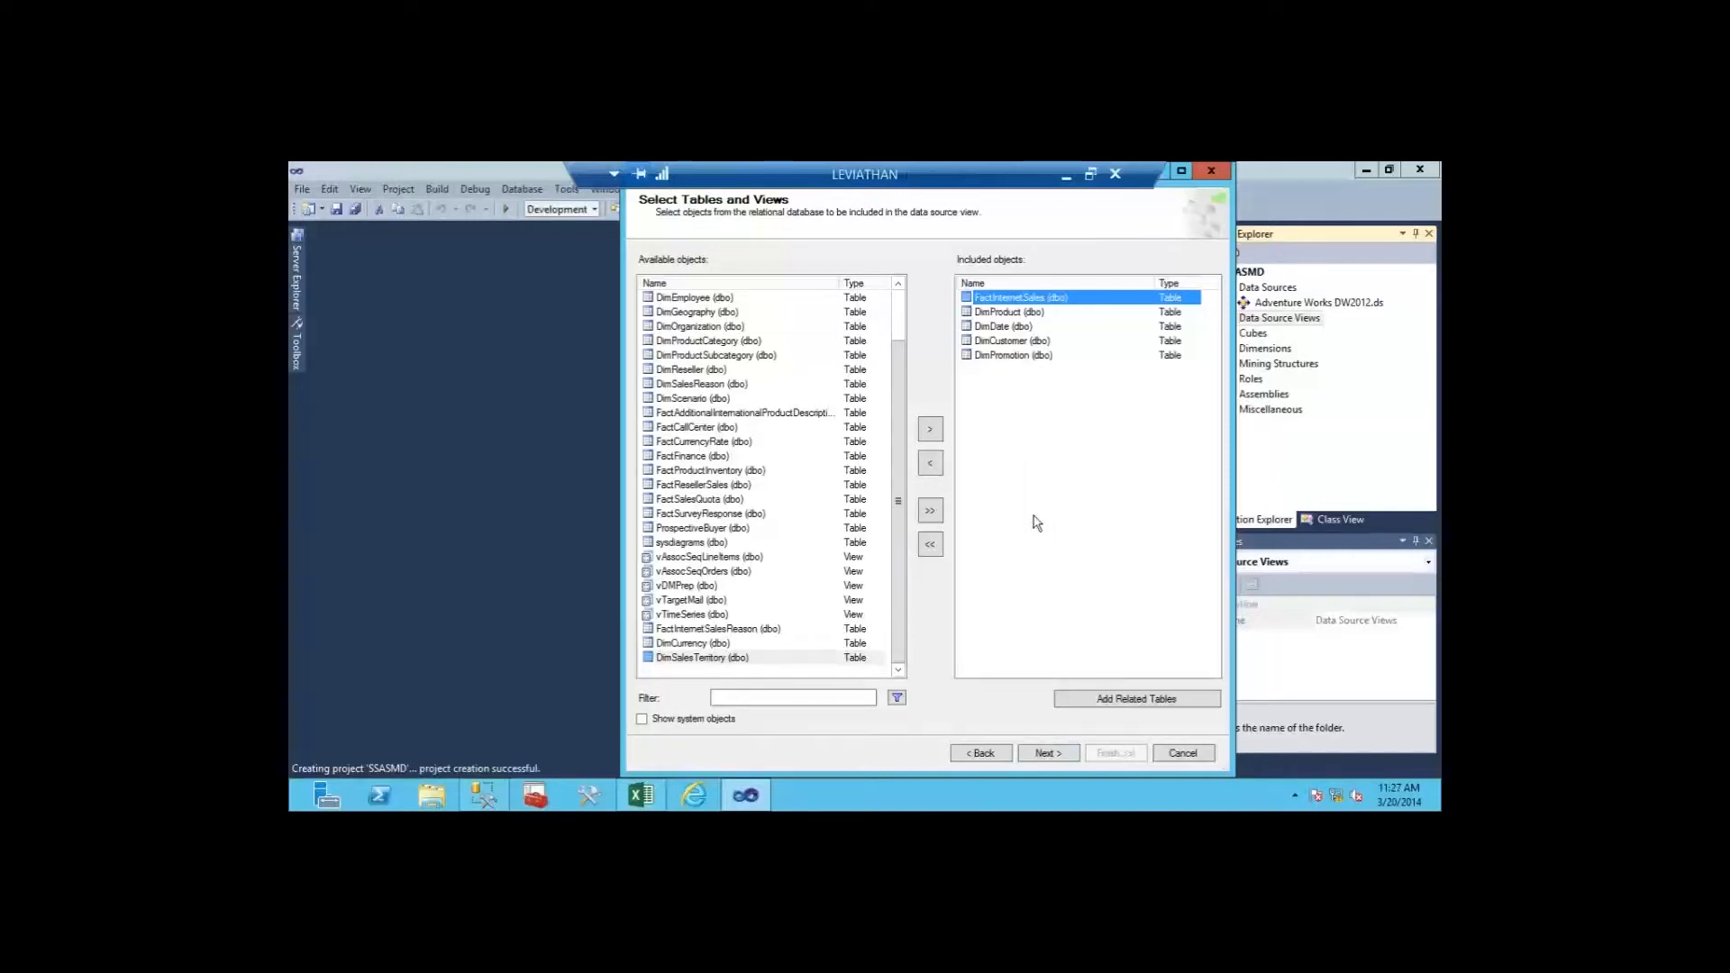
{"action": "left_click", "coordinate": [1048, 754]}
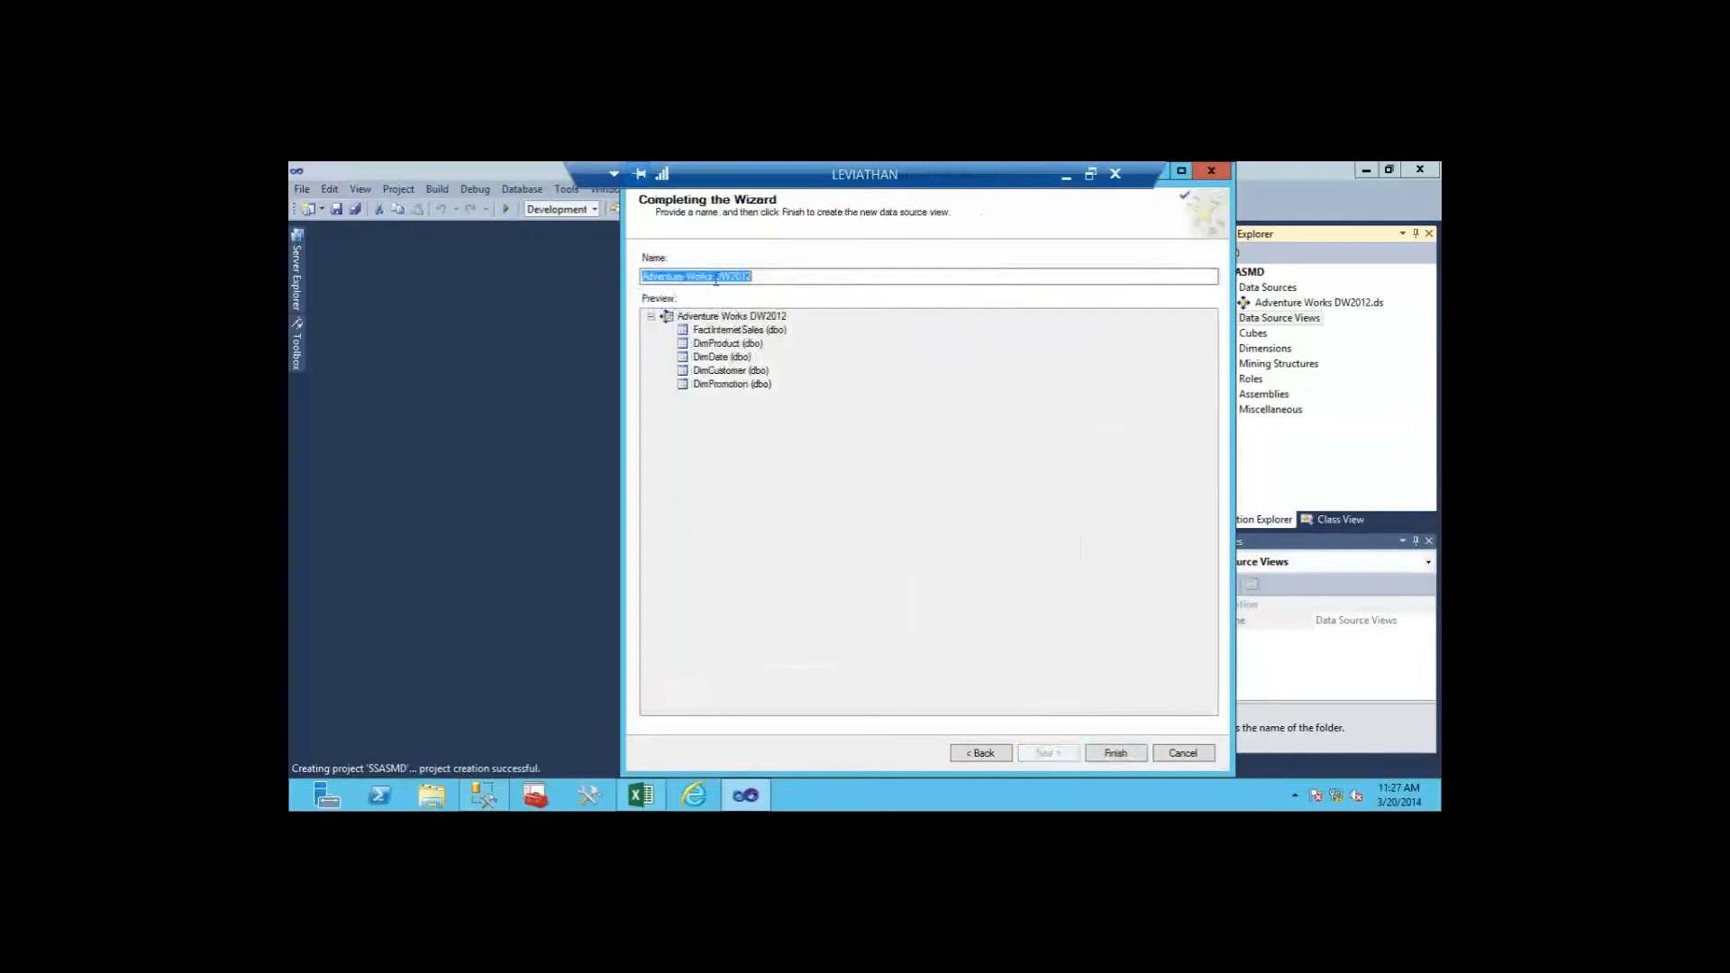
{"action": "left_click", "coordinate": [1128, 760]}
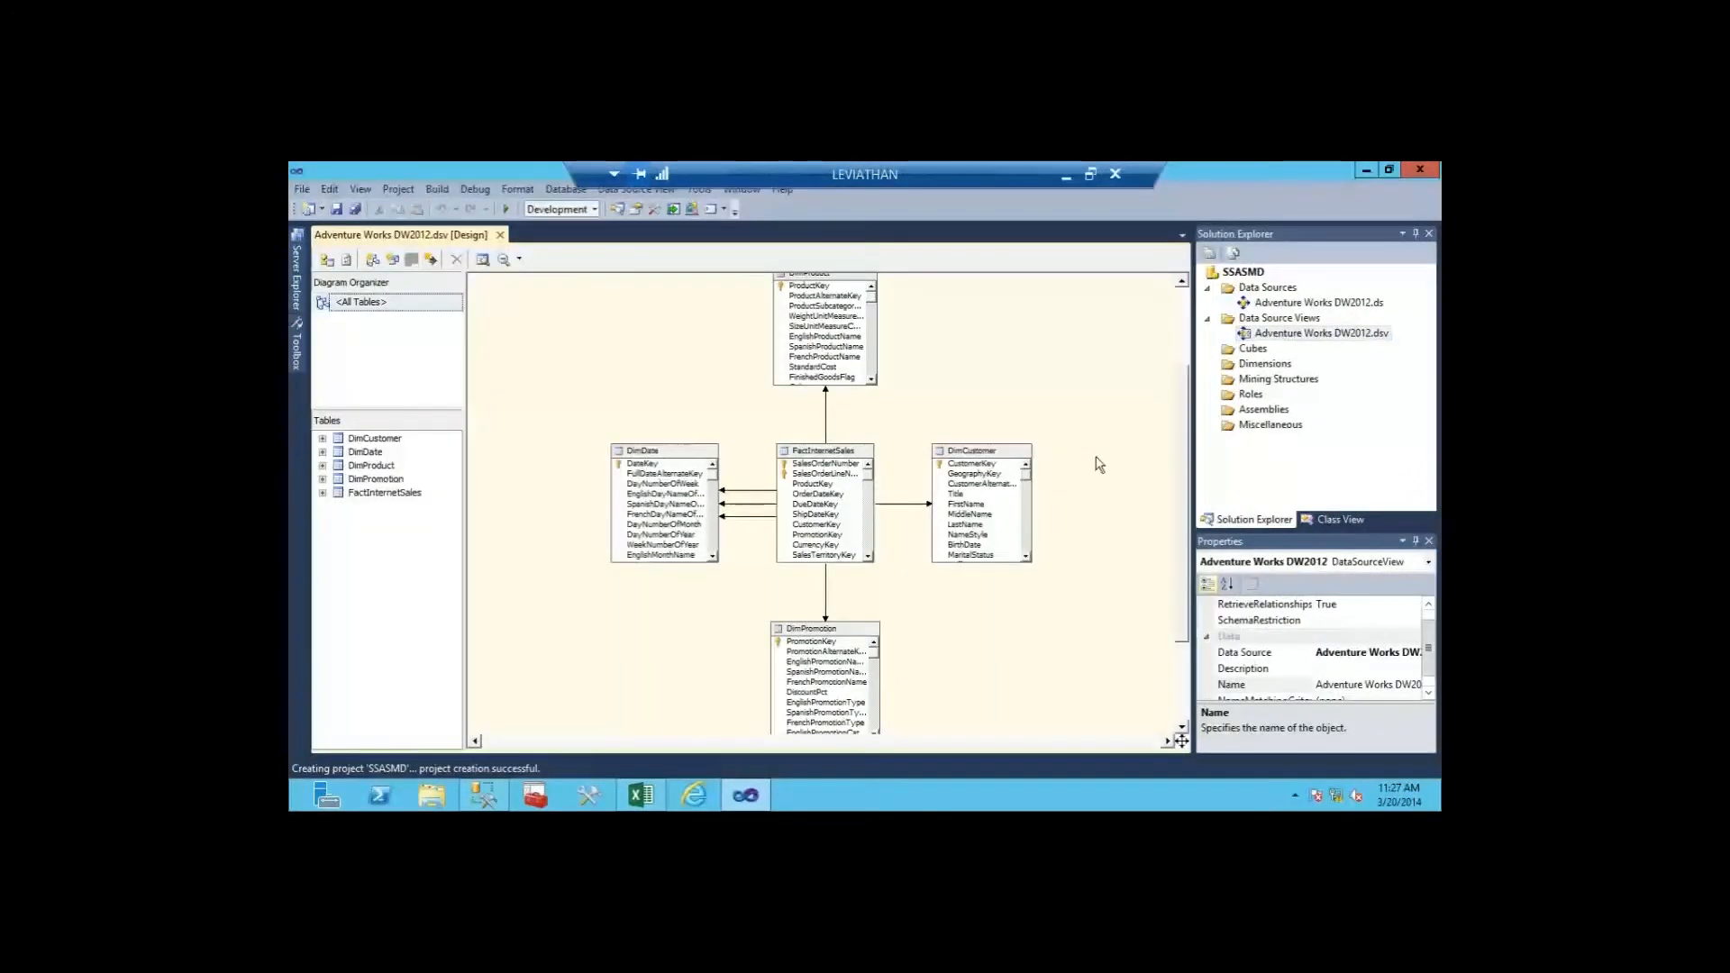
Step: Examine the logical key and relationship options for single and multiple columns of the DimDate table
{"action": "right_click", "coordinate": [641, 468]}
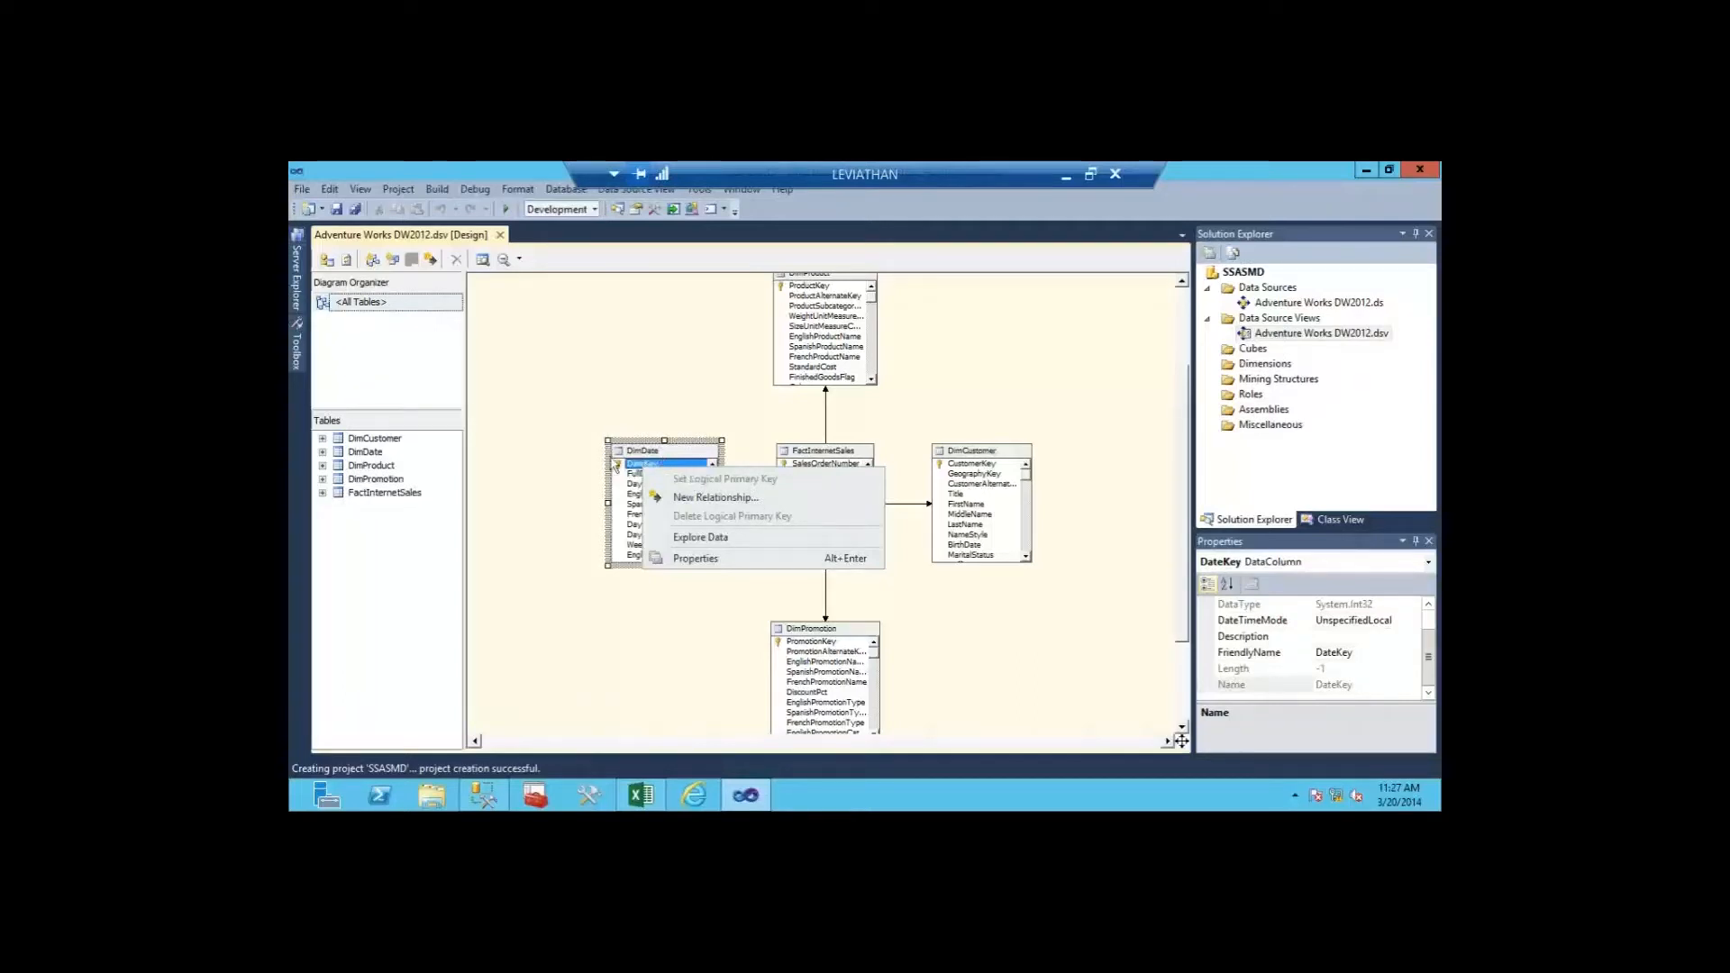
{"action": "left_click", "coordinate": [632, 475]}
{"action": "left_click", "coordinate": [640, 486], "text": "ctrl"}
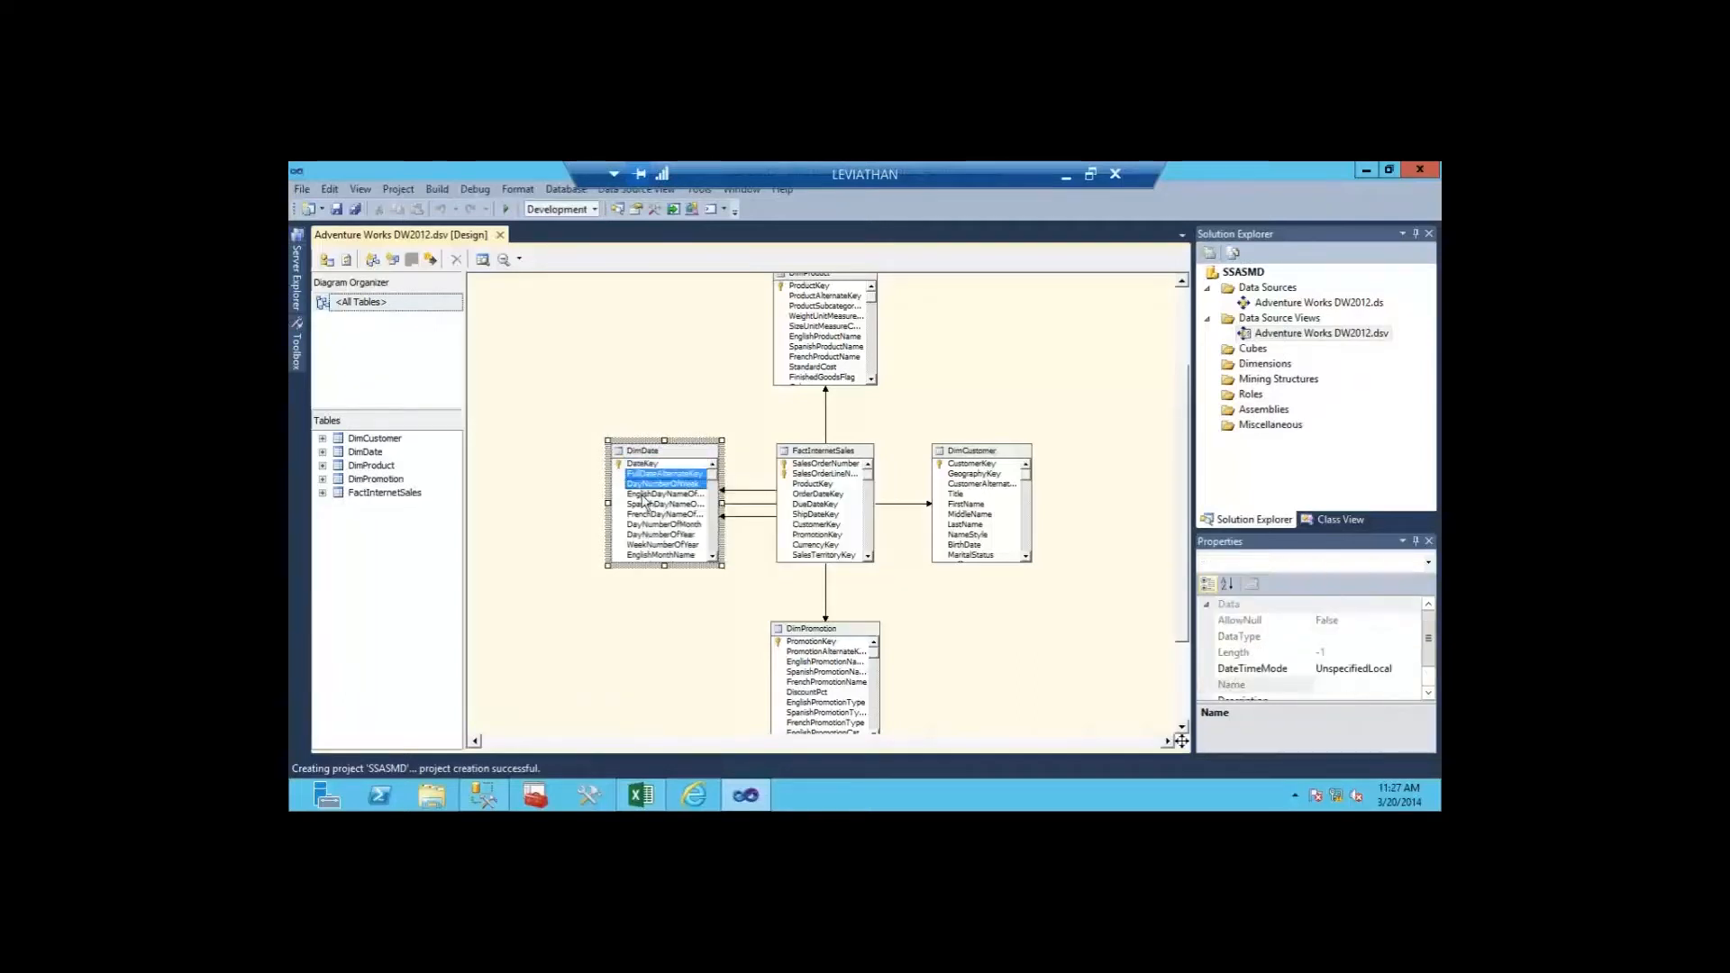
{"action": "left_click", "coordinate": [642, 495], "text": "ctrl"}
{"action": "right_click", "coordinate": [643, 495]}
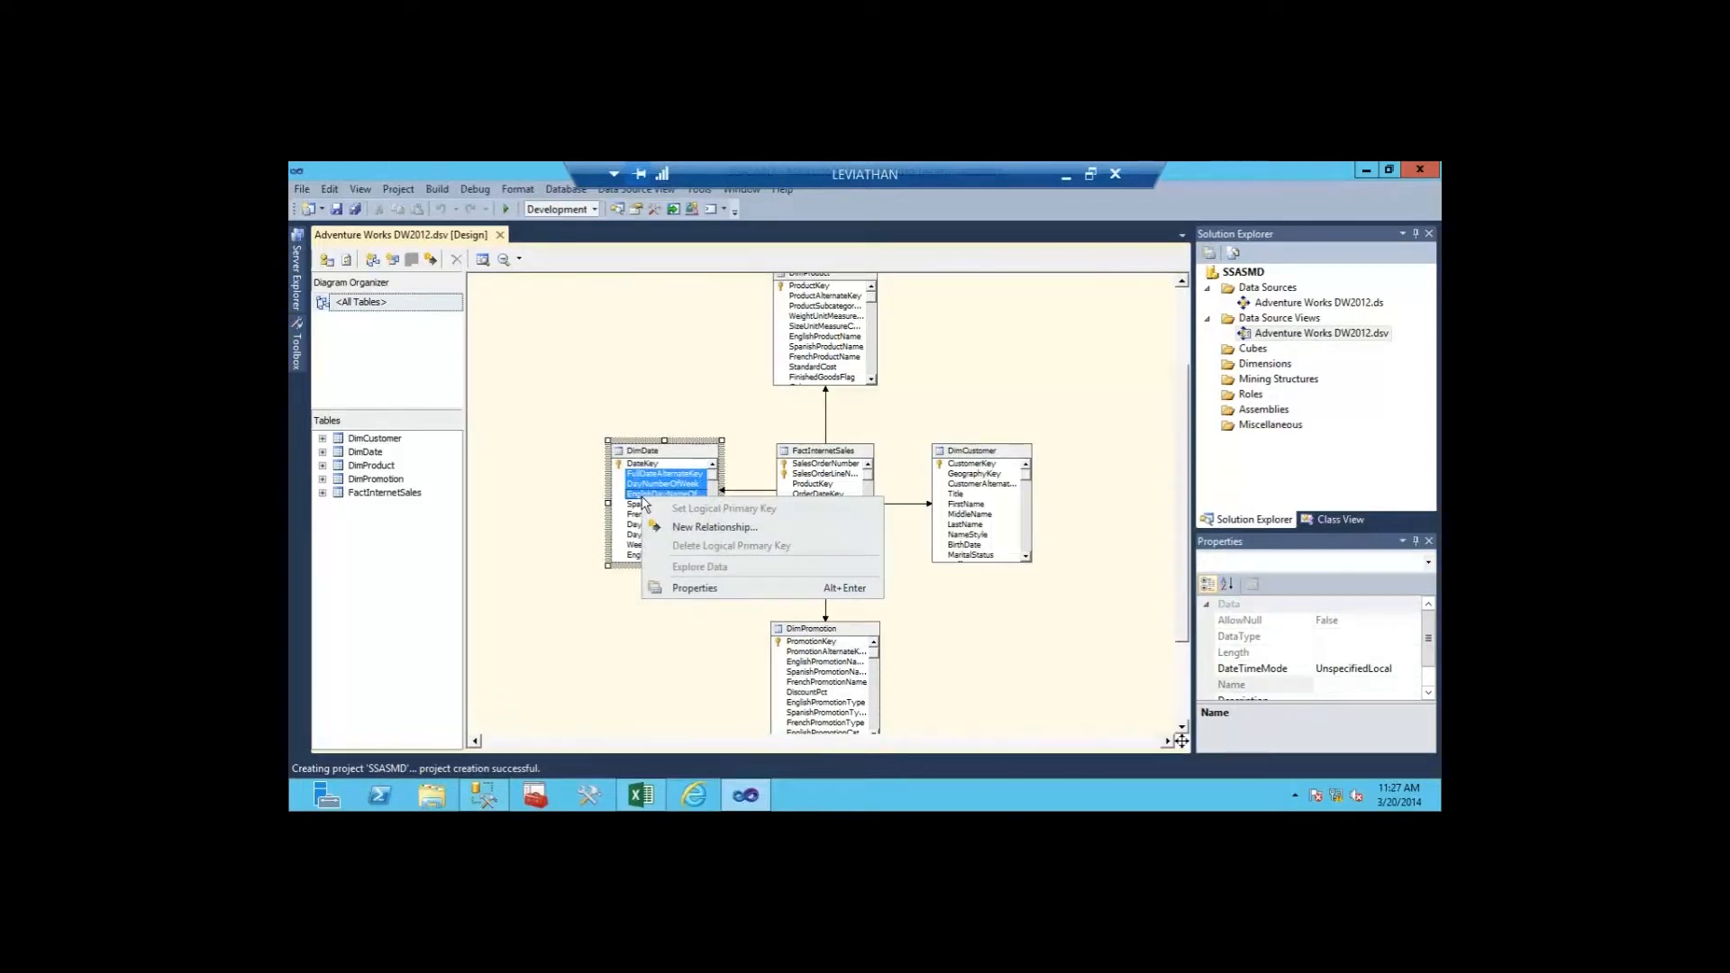
{"action": "left_click", "coordinate": [522, 473]}
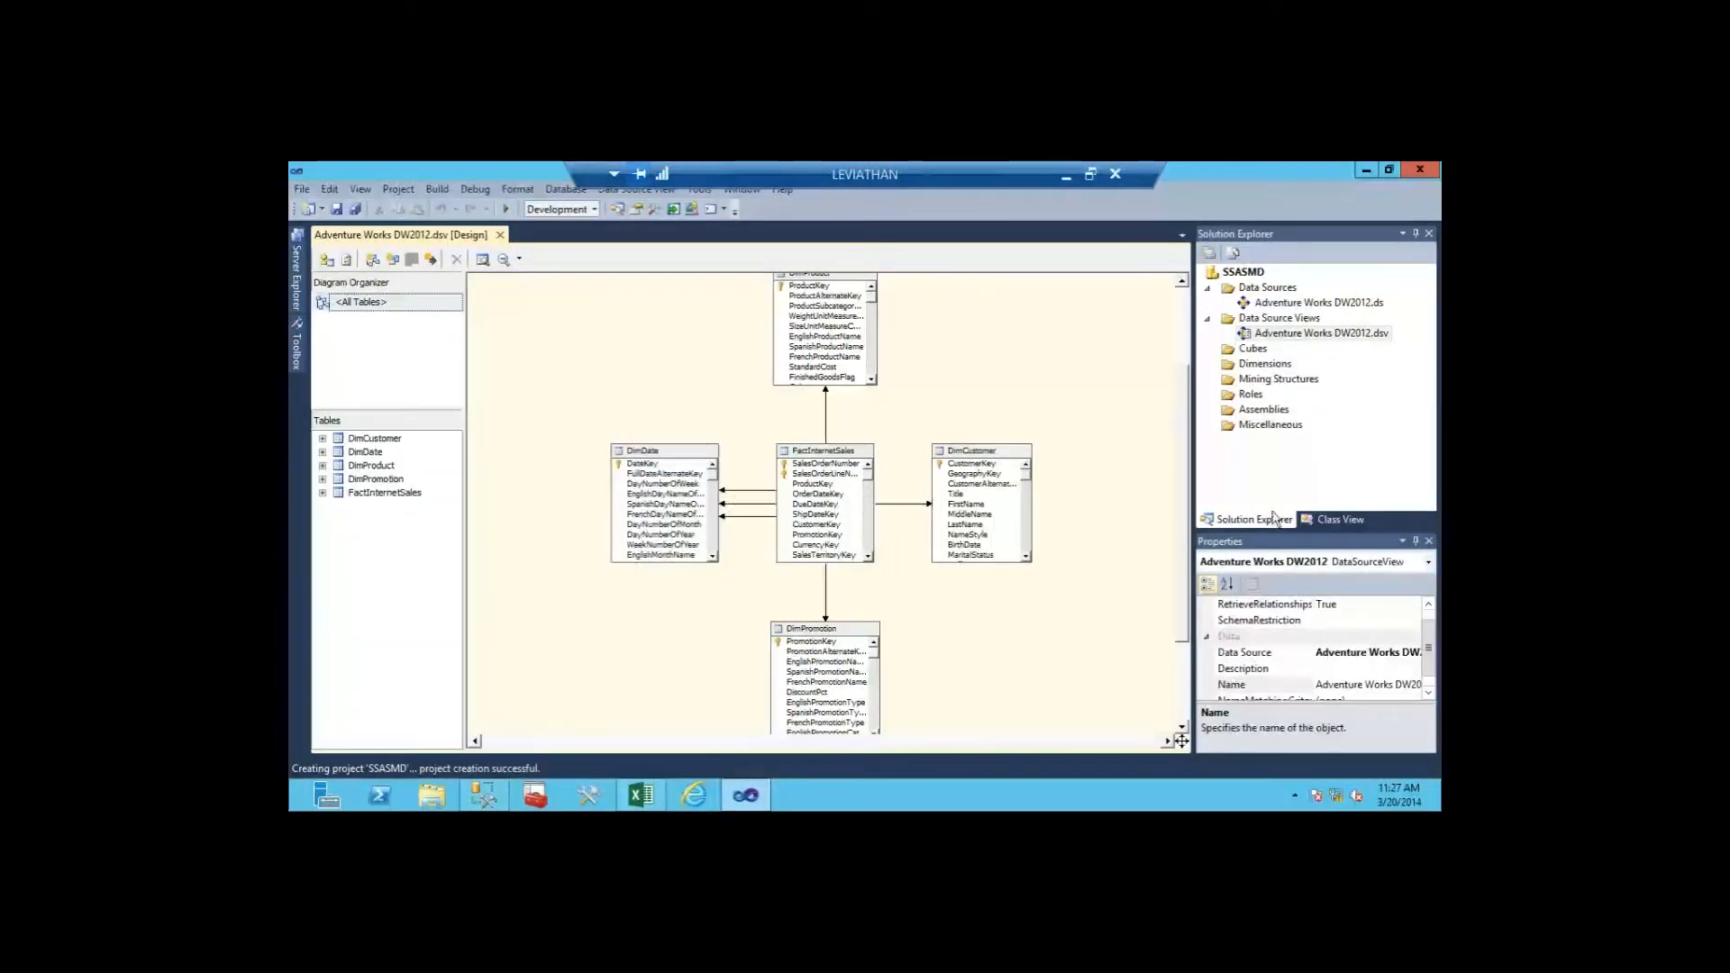
Step: Dock the Properties window together with Solution Explorer and set the DimCustomer table's friendly name to Customer
{"action": "left_click_drag", "start_coordinate": [1319, 541], "coordinate": [1309, 245]}
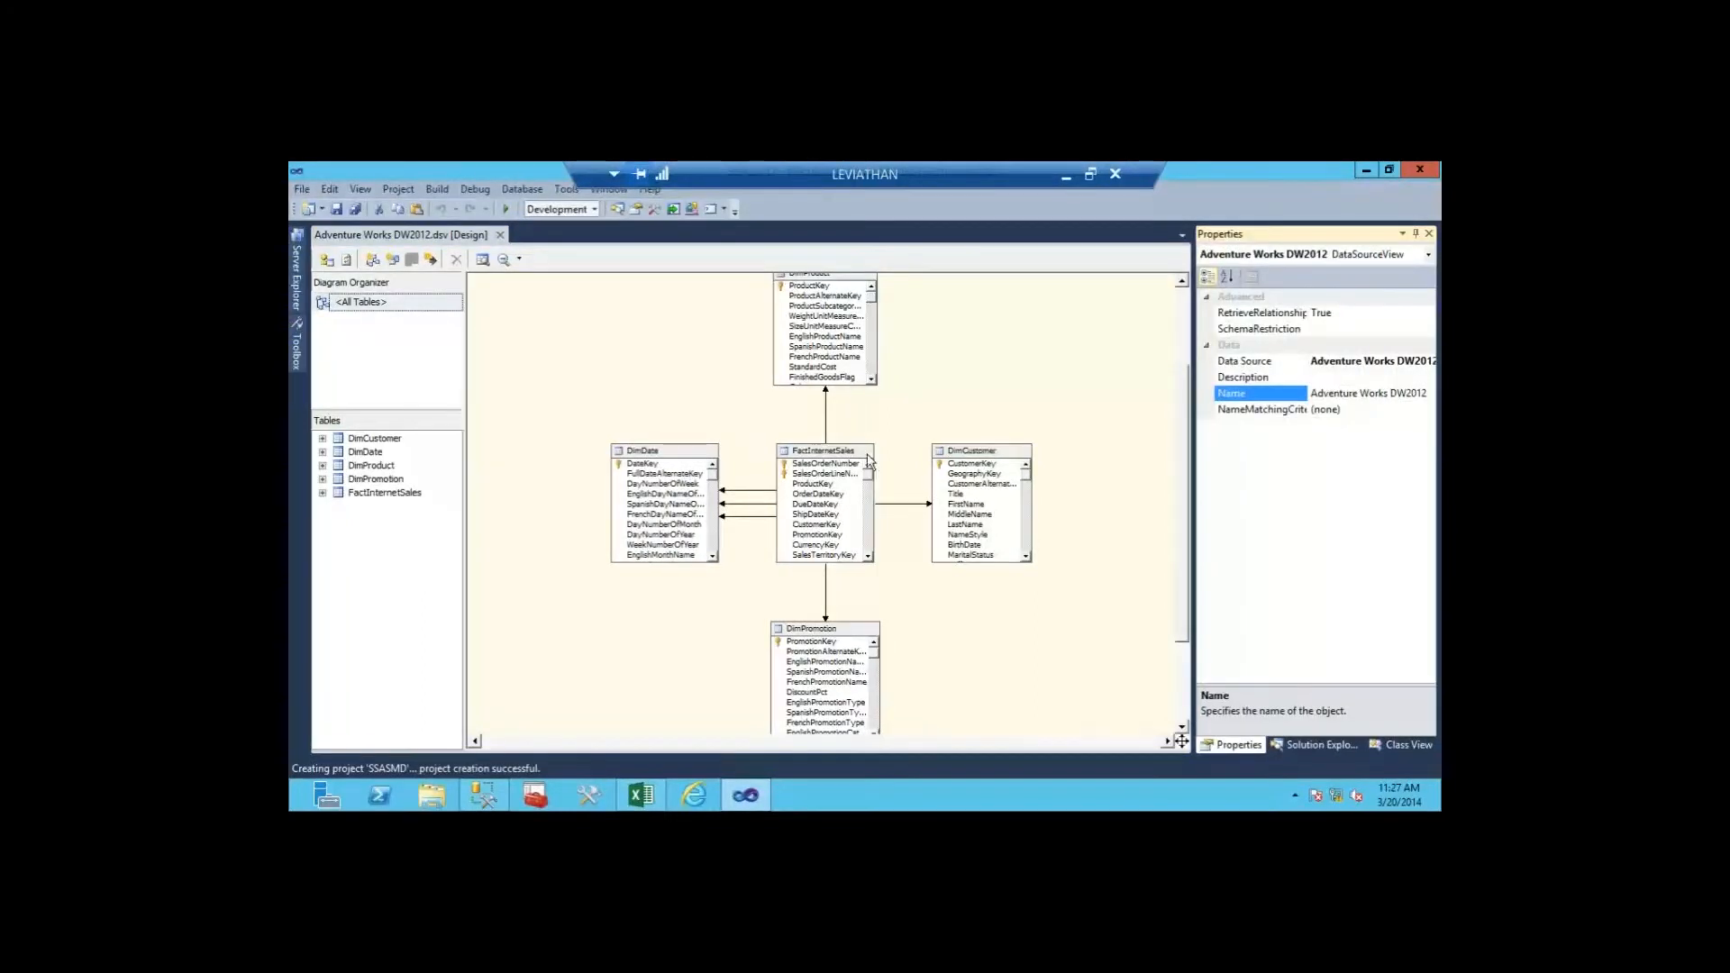
{"action": "left_click", "coordinate": [668, 455]}
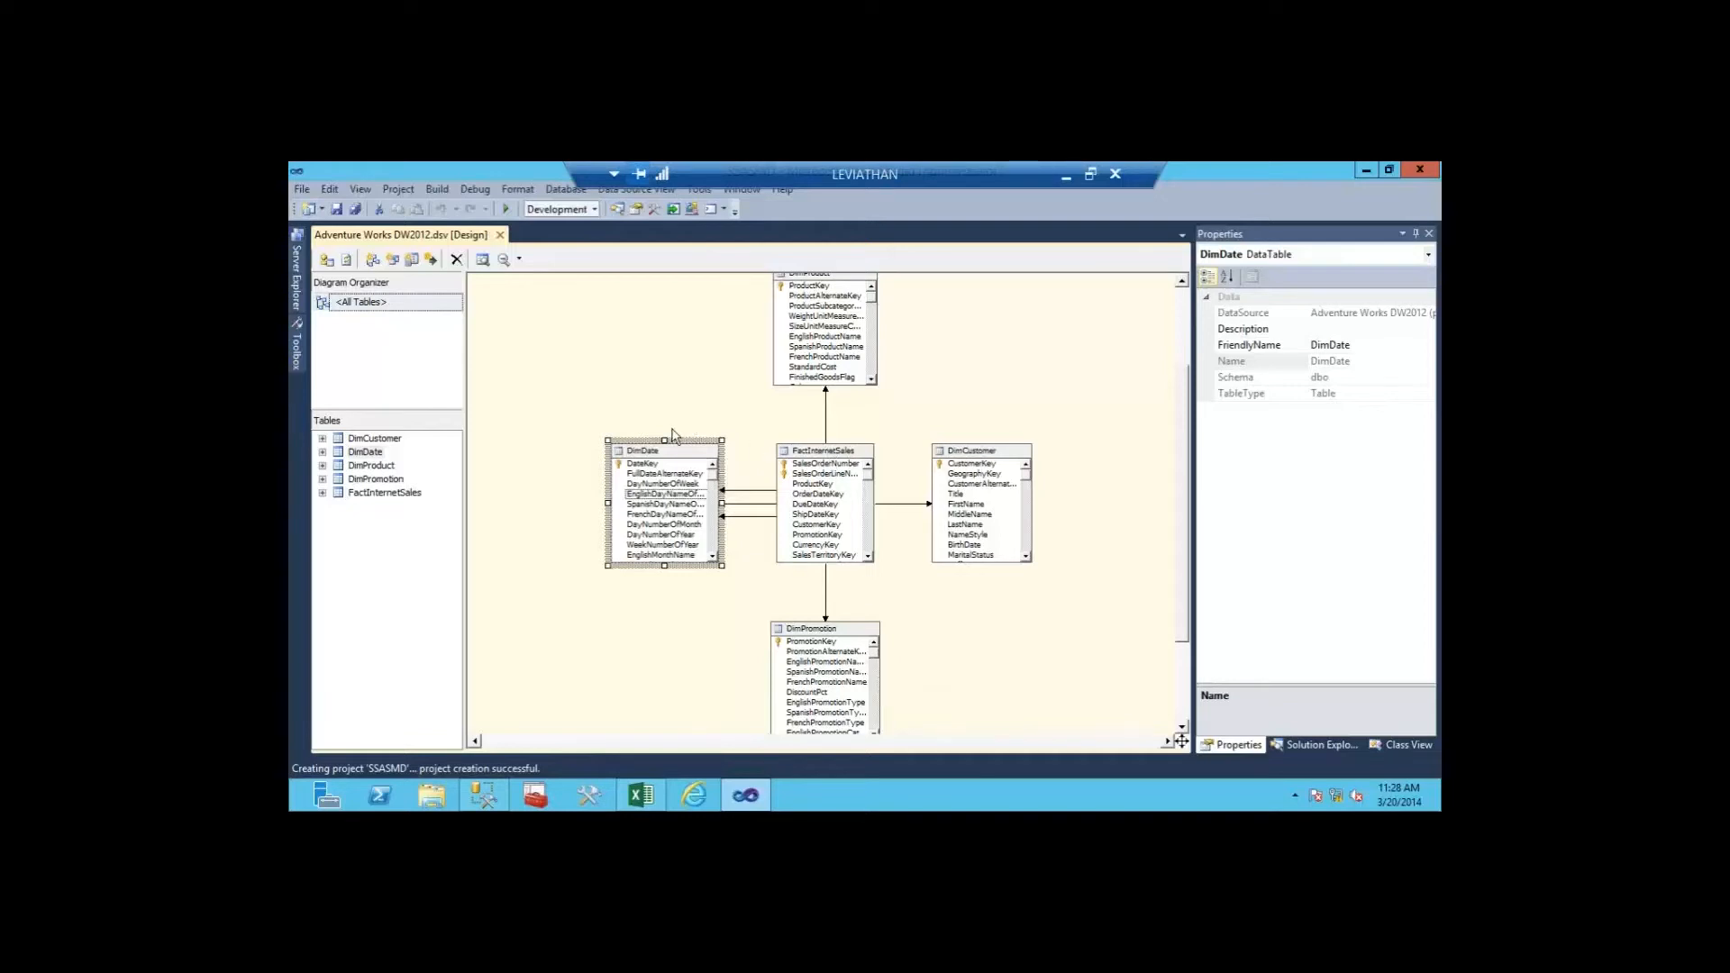
{"action": "left_click", "coordinate": [367, 439]}
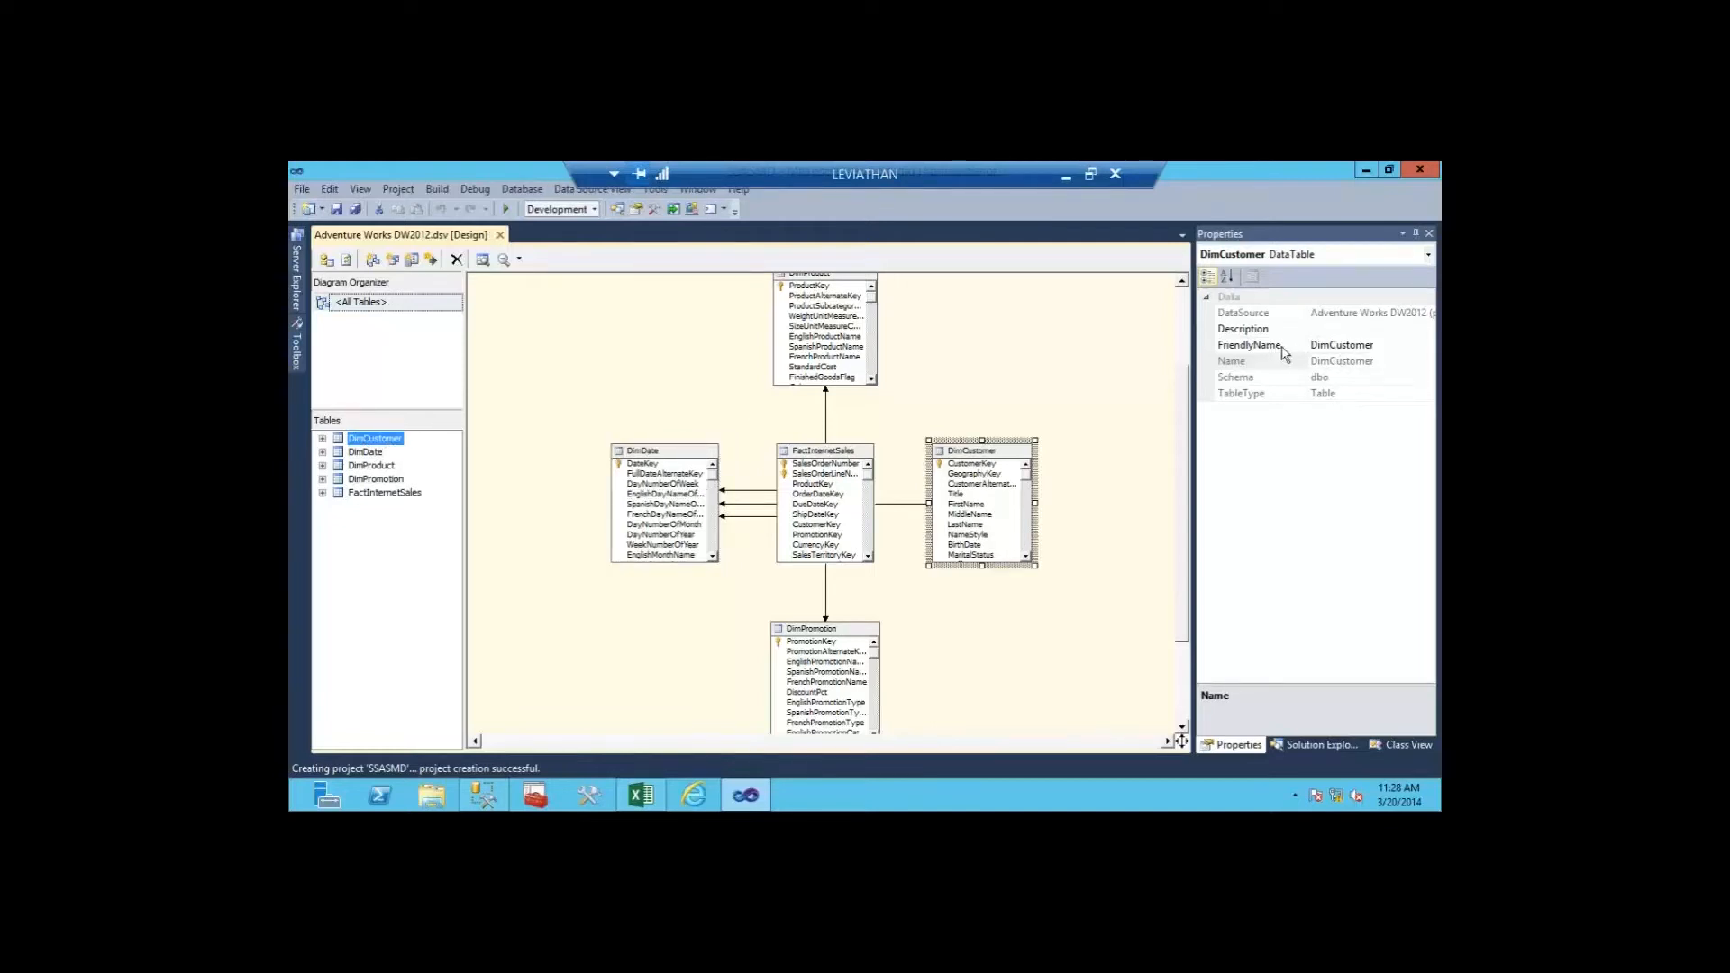
{"action": "left_click", "coordinate": [1330, 348]}
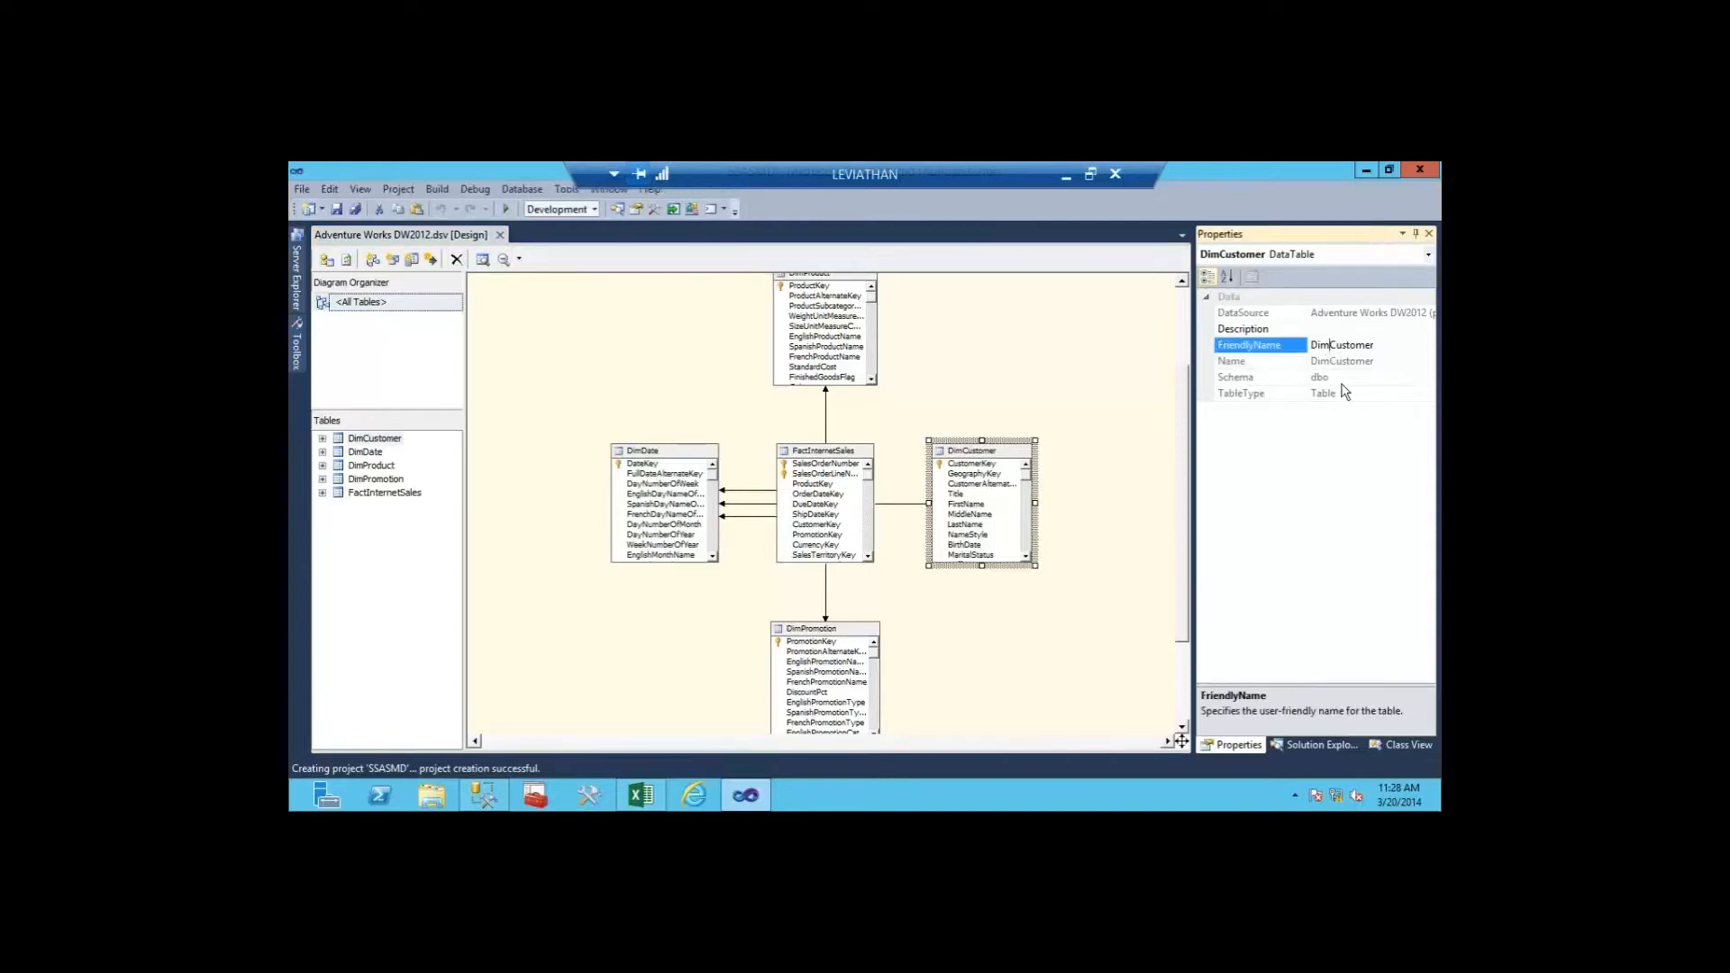
{"action": "key", "text": "BackSpace"}
{"action": "key", "text": "BackSpace"}
{"action": "key", "text": "BackSpace"}
{"action": "left_click", "coordinate": [1095, 617]}
Step: Set the DimPromotion table's friendly name to Promotion and select the DimDate table
{"action": "left_click", "coordinate": [863, 632]}
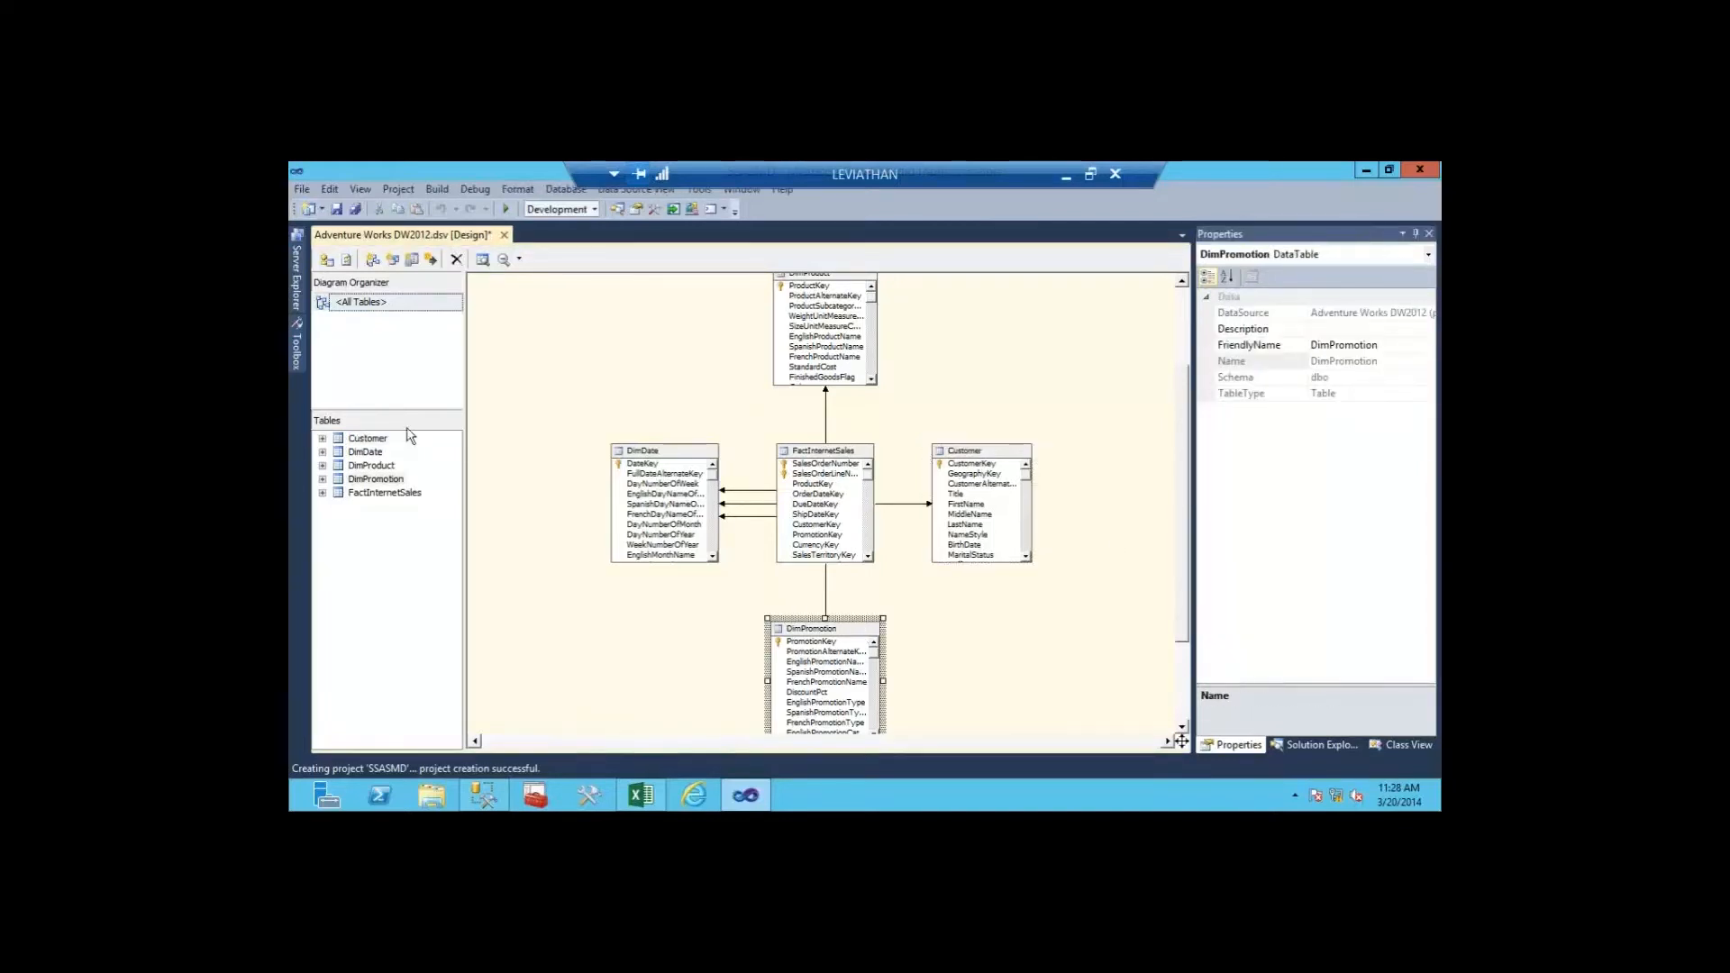
{"action": "left_click", "coordinate": [1331, 350]}
{"action": "key", "text": "BackSpace"}
{"action": "key", "text": "BackSpace"}
{"action": "key", "text": "BackSpace"}
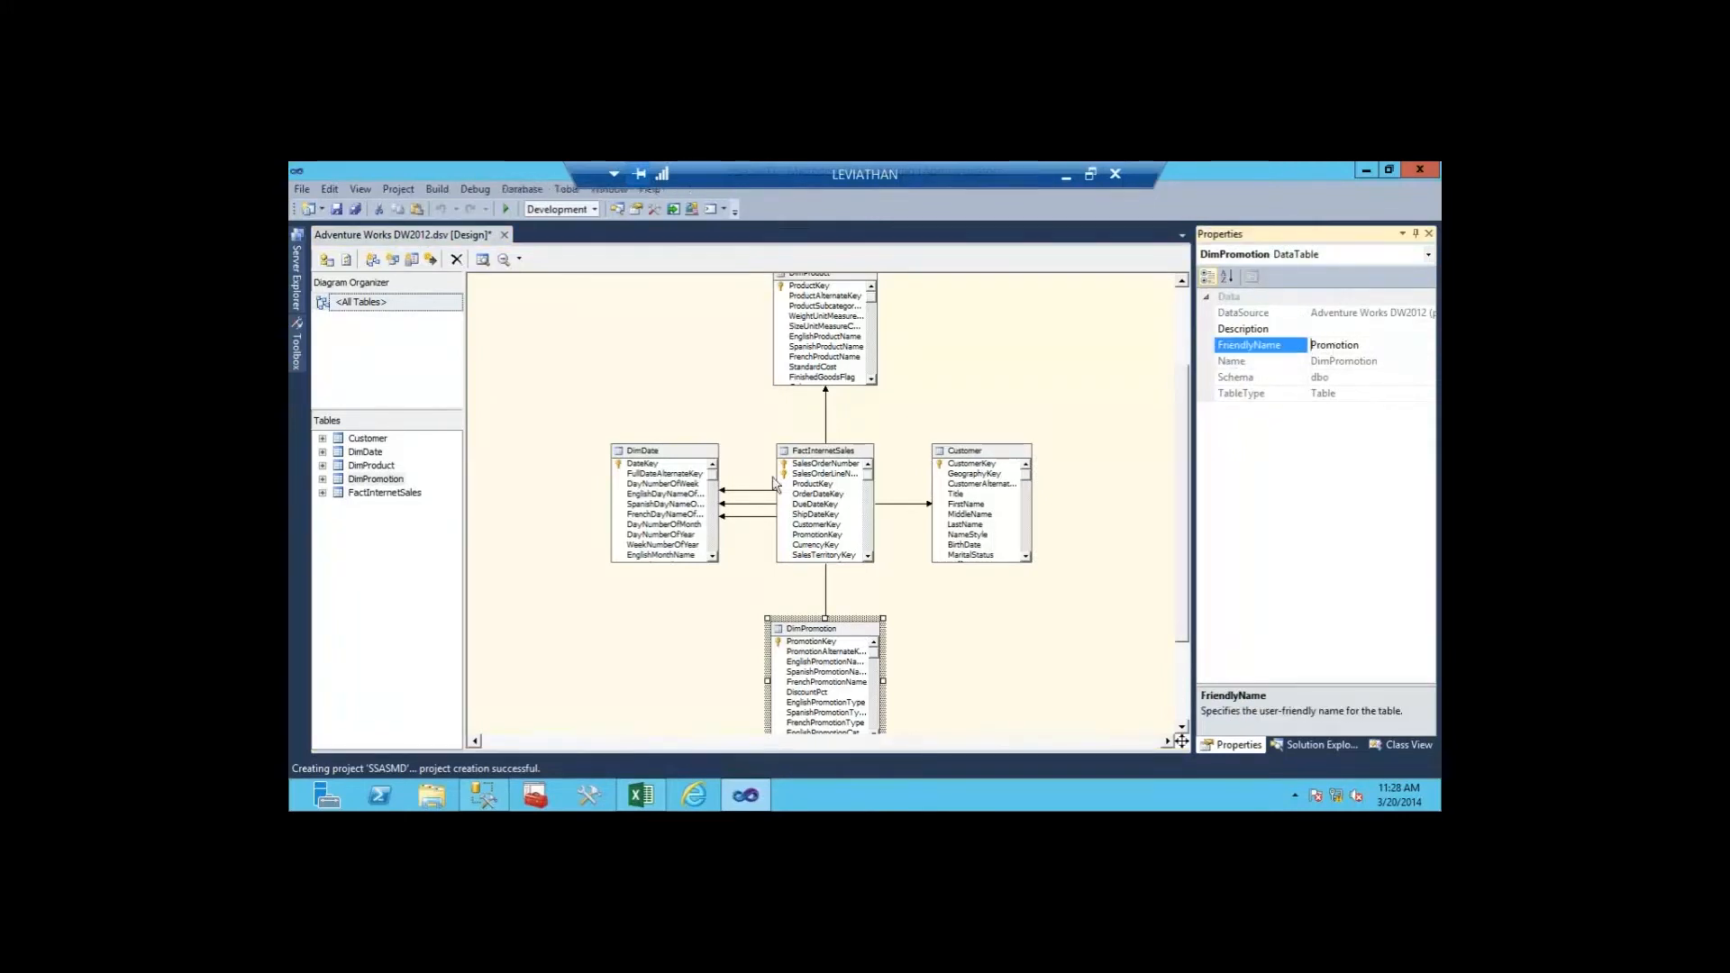
{"action": "left_click", "coordinate": [711, 455]}
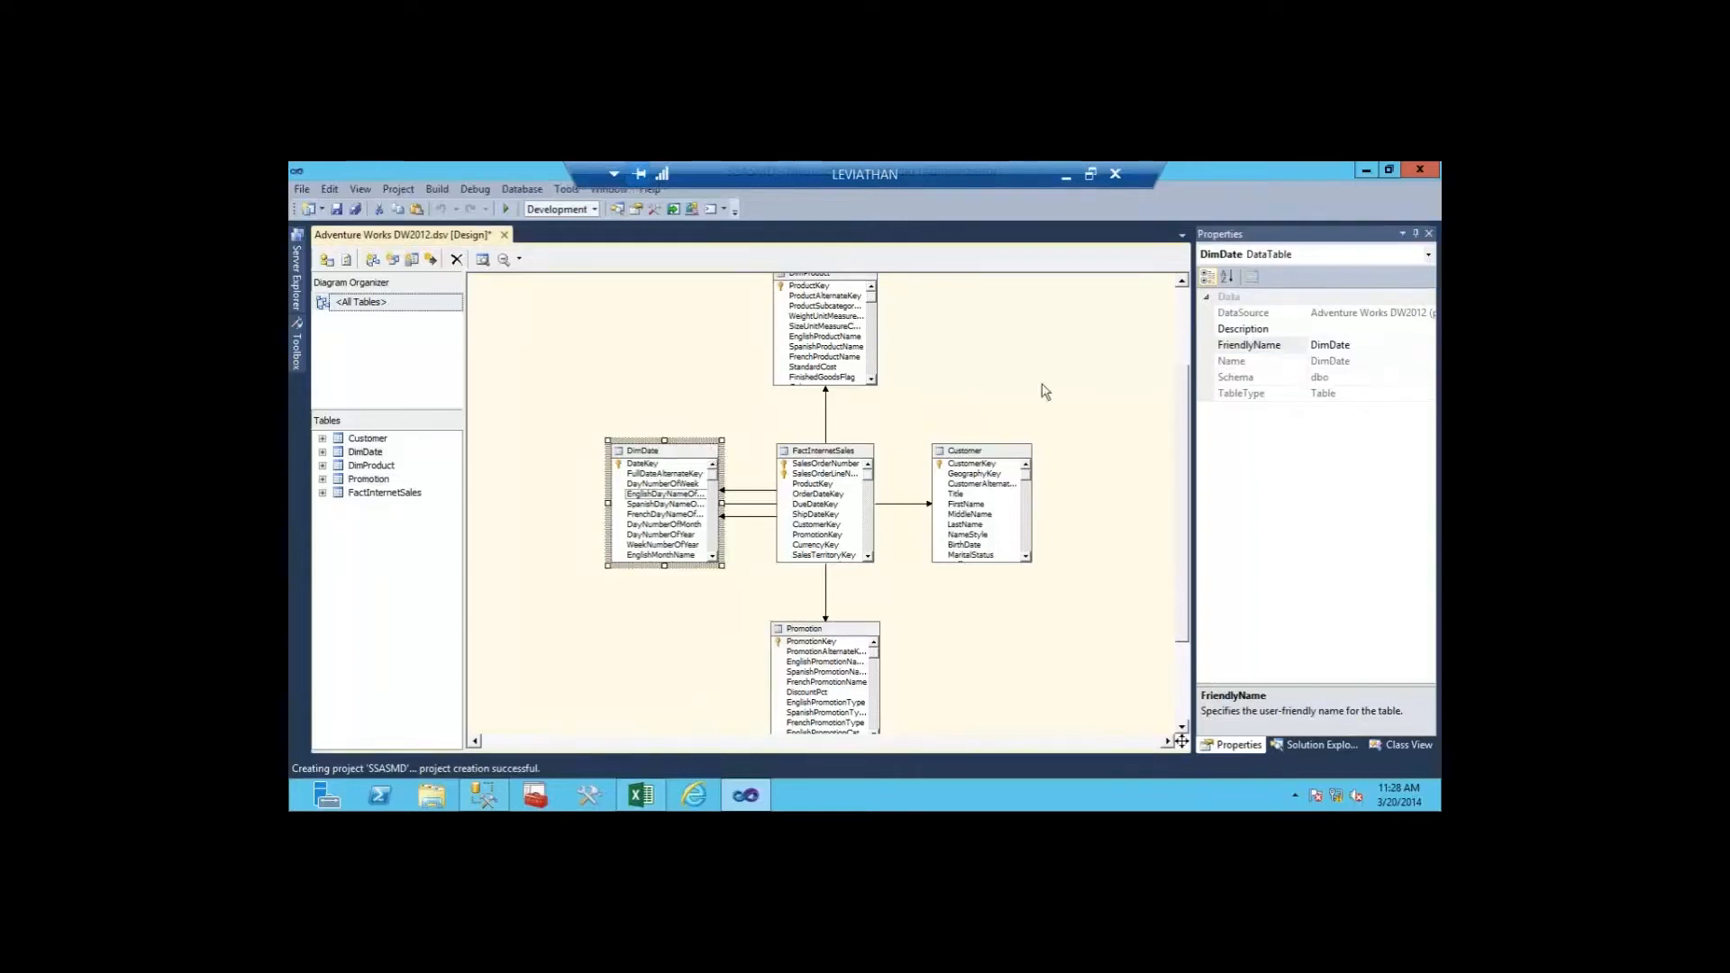
Step: Set the DimDate table's friendly name to Date
{"action": "left_click", "coordinate": [1330, 345]}
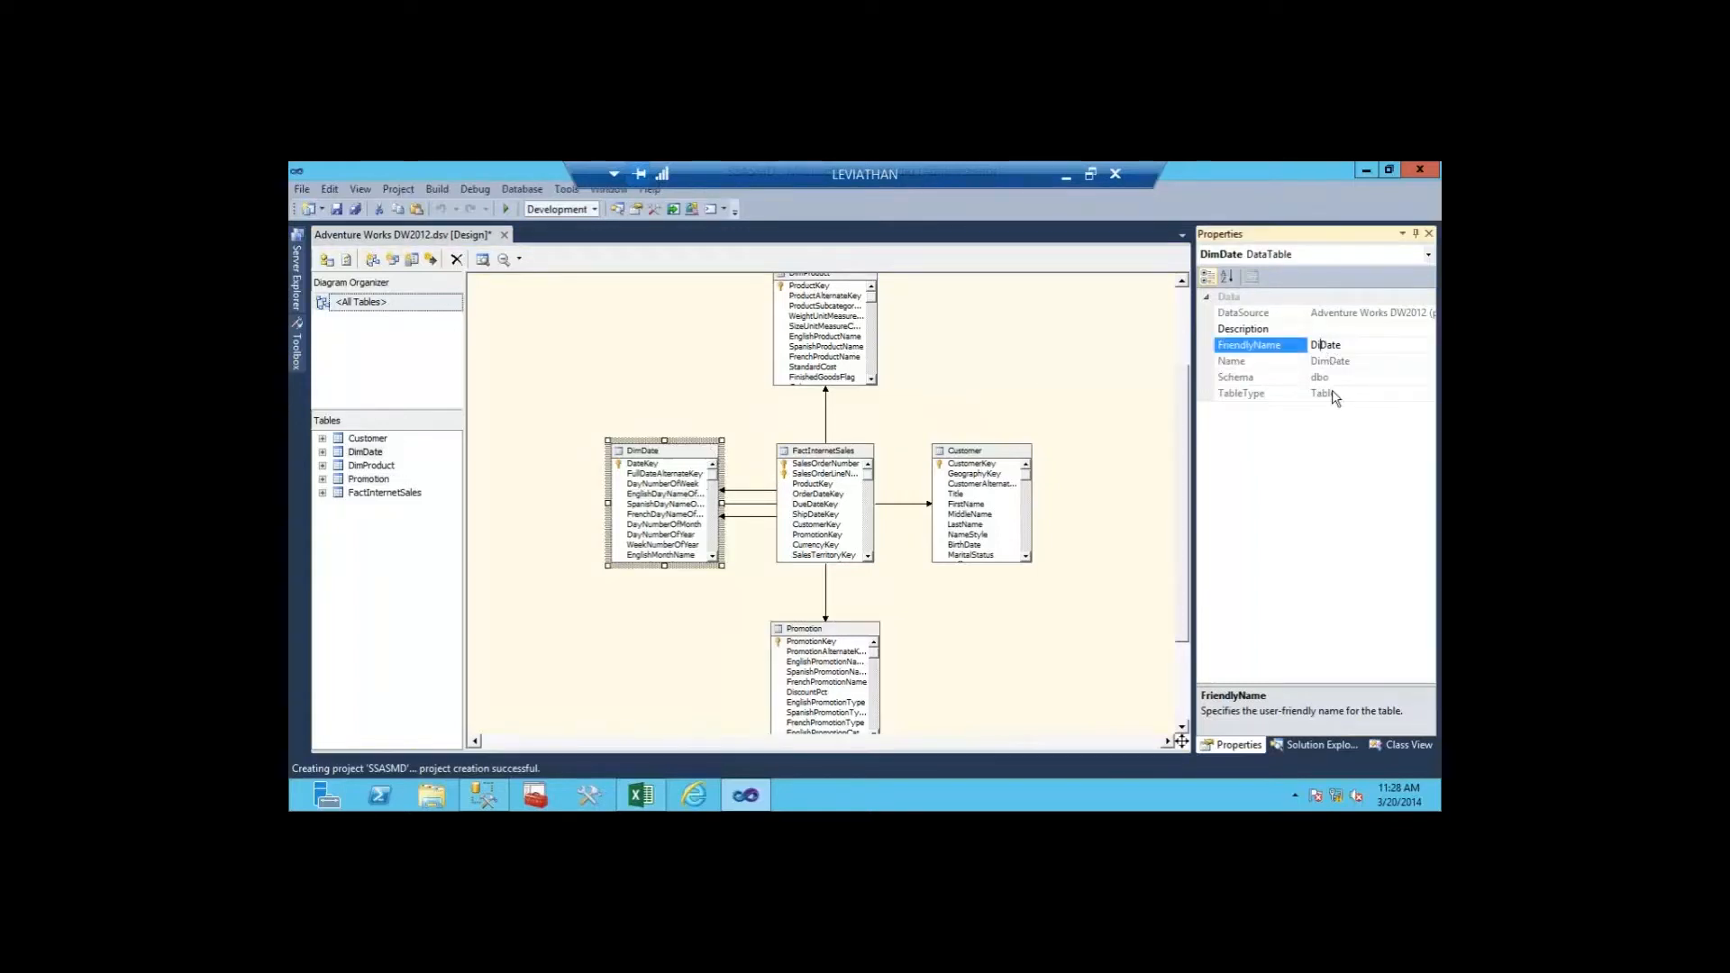
{"action": "key", "text": "BackSpace"}
{"action": "key", "text": "BackSpace"}
{"action": "key", "text": "BackSpace"}
Step: Set the FactInternetSales table's friendly name to InternetSales
{"action": "left_click", "coordinate": [853, 448]}
{"action": "left_click", "coordinate": [1329, 345]}
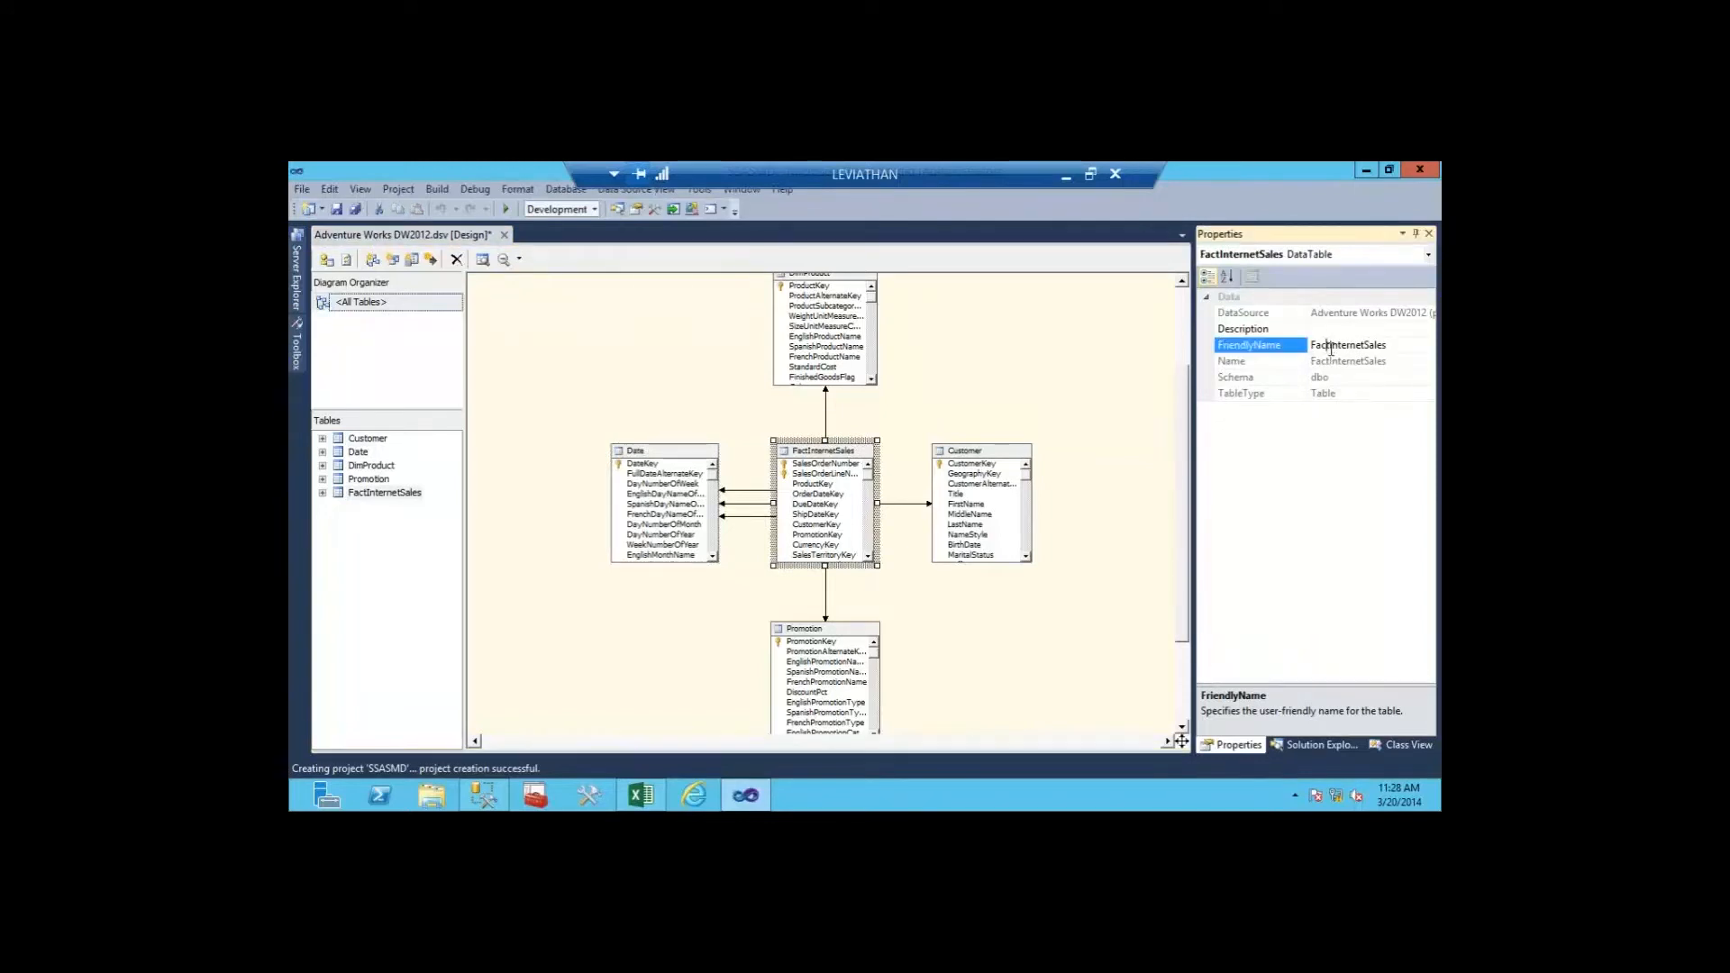
{"action": "key", "text": "BackSpace"}
{"action": "key", "text": "BackSpace"}
{"action": "key", "text": "BackSpace"}
{"action": "key", "text": "BackSpace"}
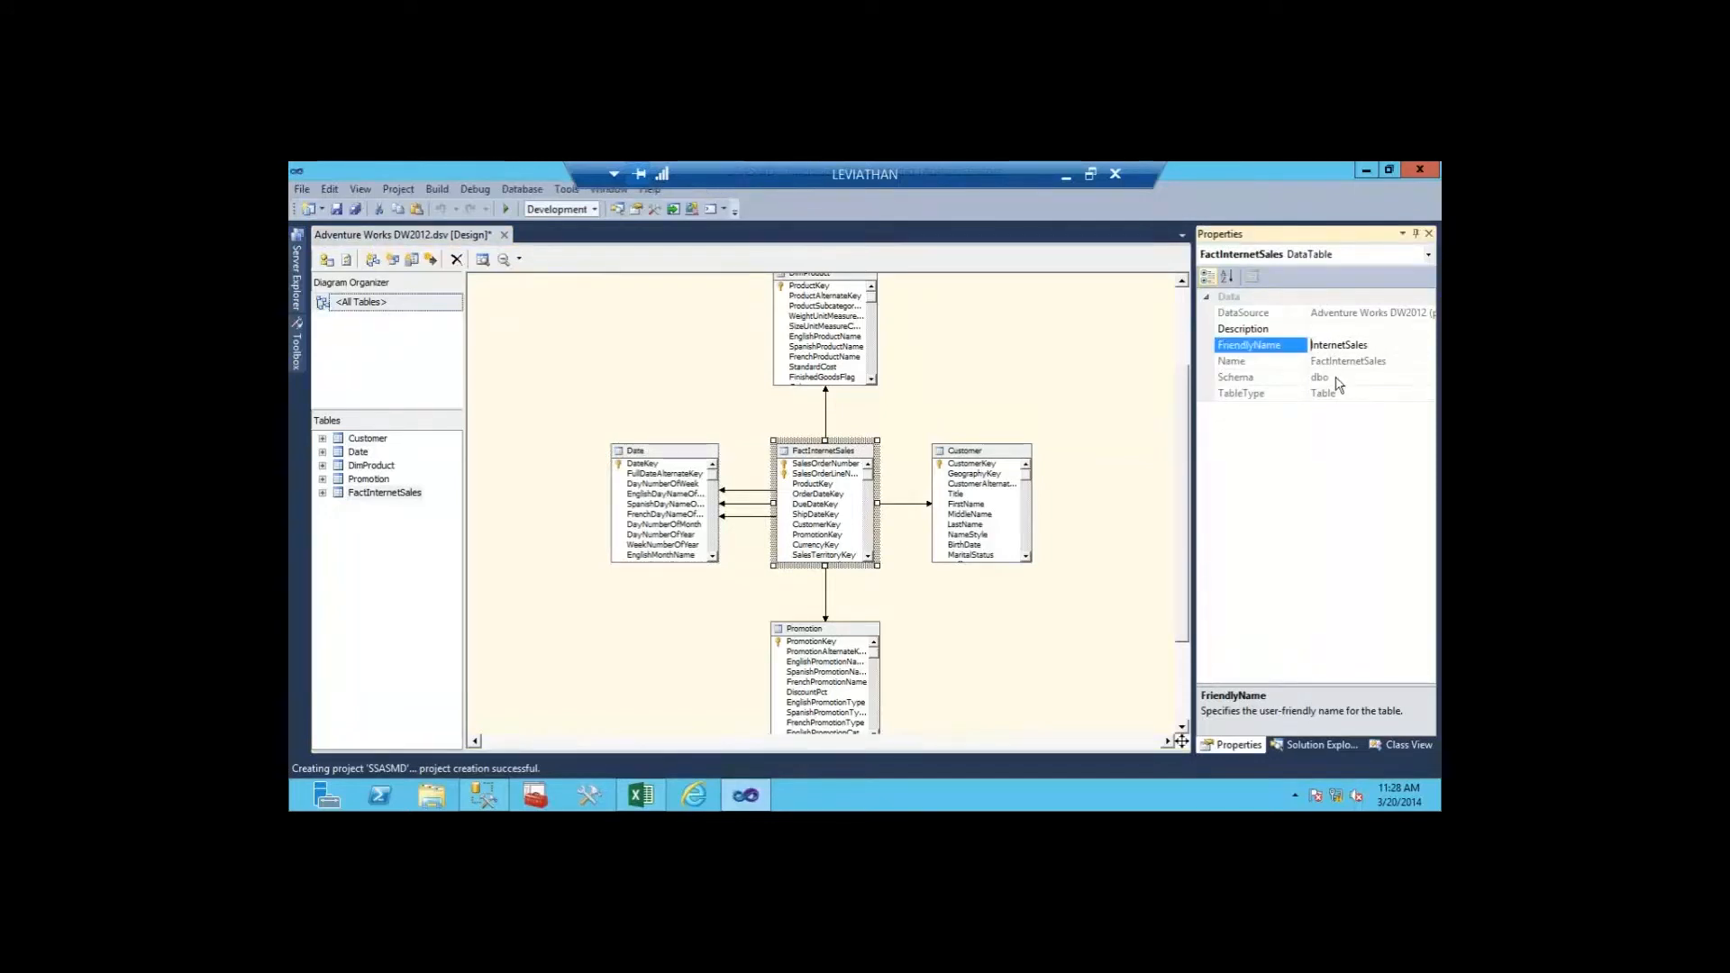
Step: Set the DimProduct table's friendly name to Product and deselect the table
{"action": "left_click", "coordinate": [872, 287]}
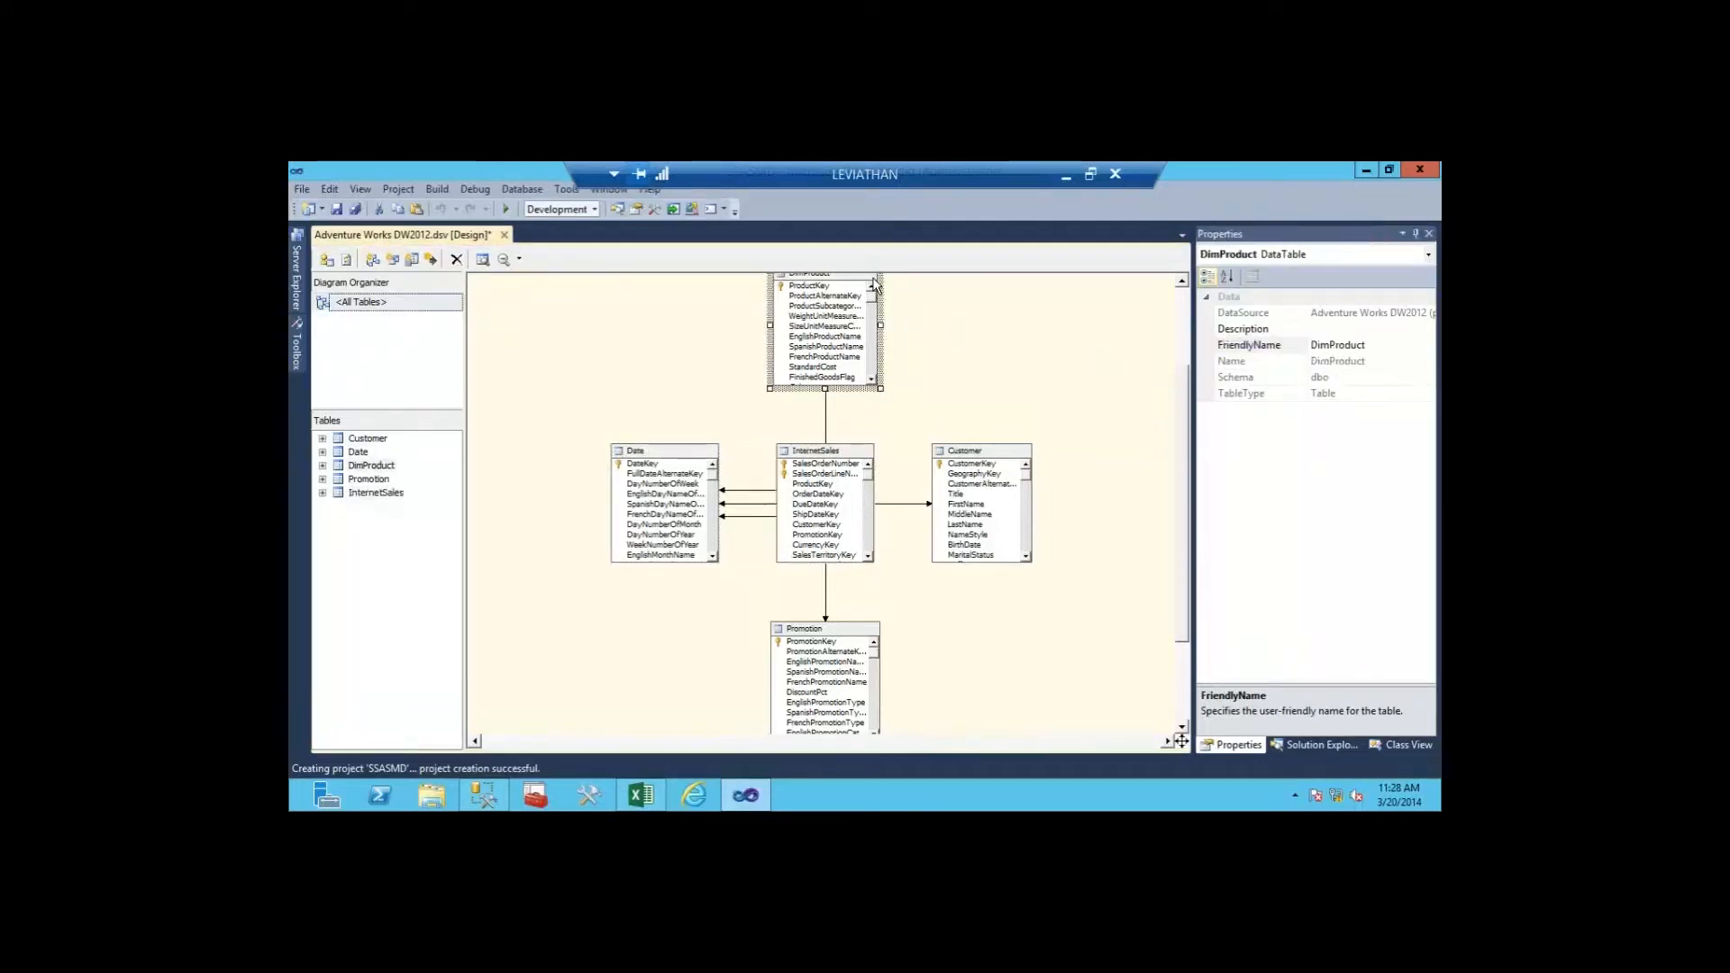
{"action": "left_click", "coordinate": [1329, 347]}
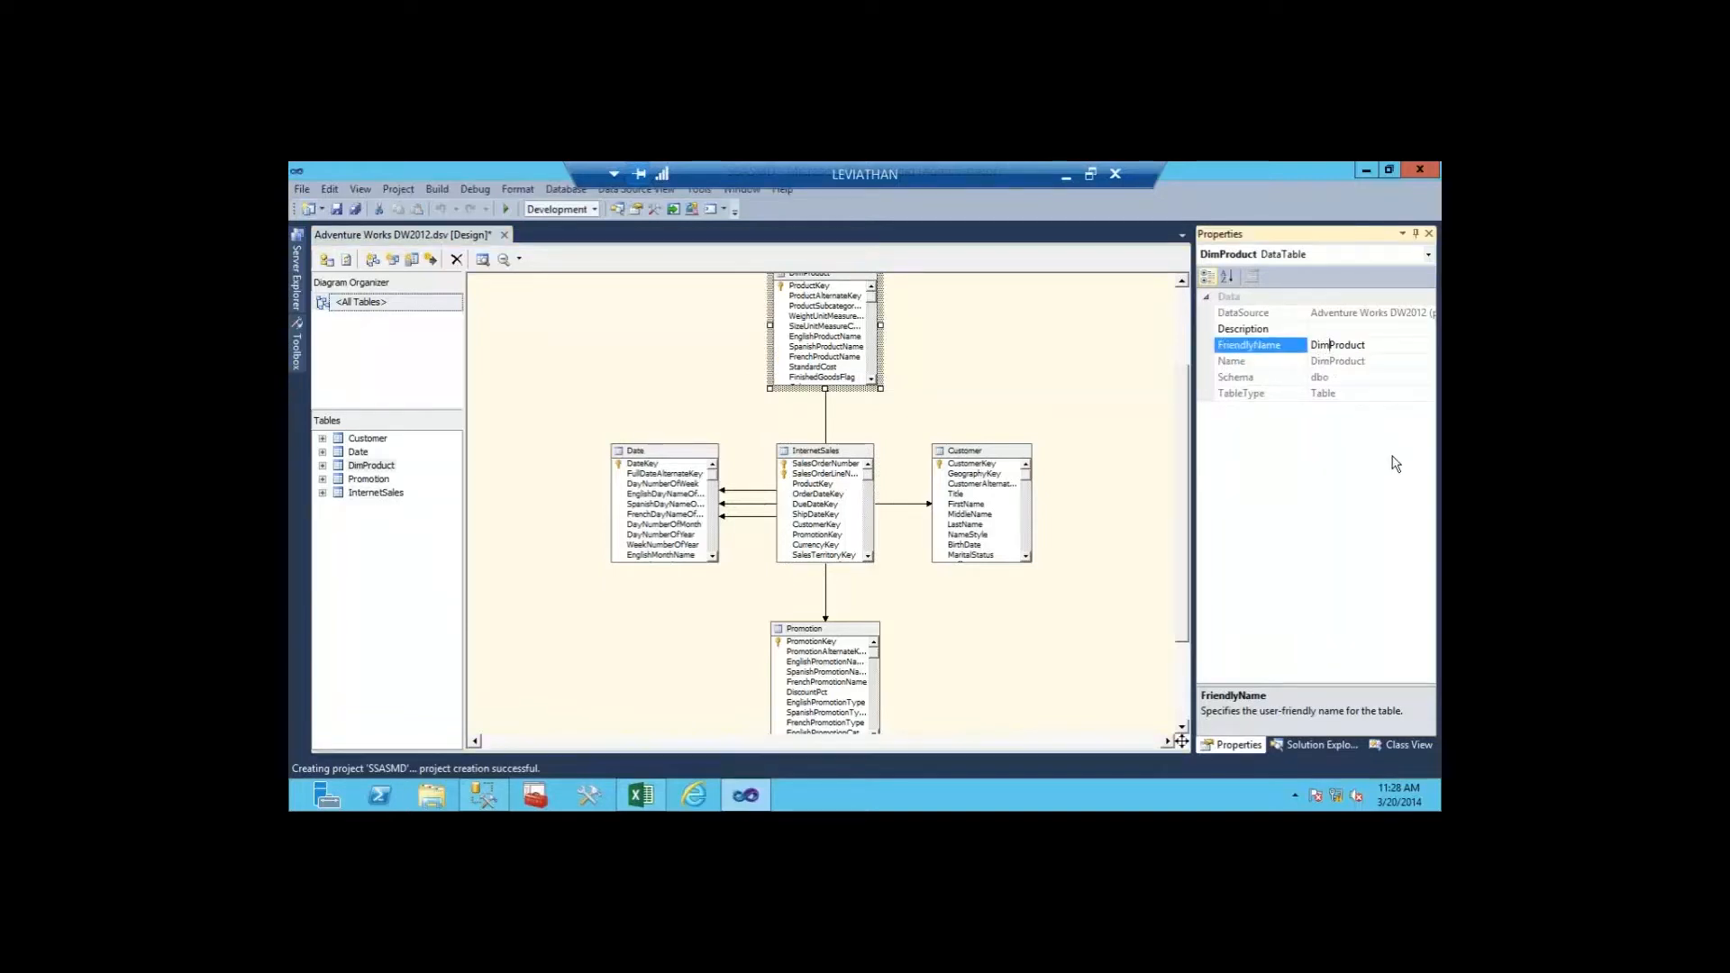
{"action": "key", "text": "BackSpace"}
{"action": "key", "text": "BackSpace"}
{"action": "key", "text": "BackSpace"}
{"action": "left_click", "coordinate": [1058, 664]}
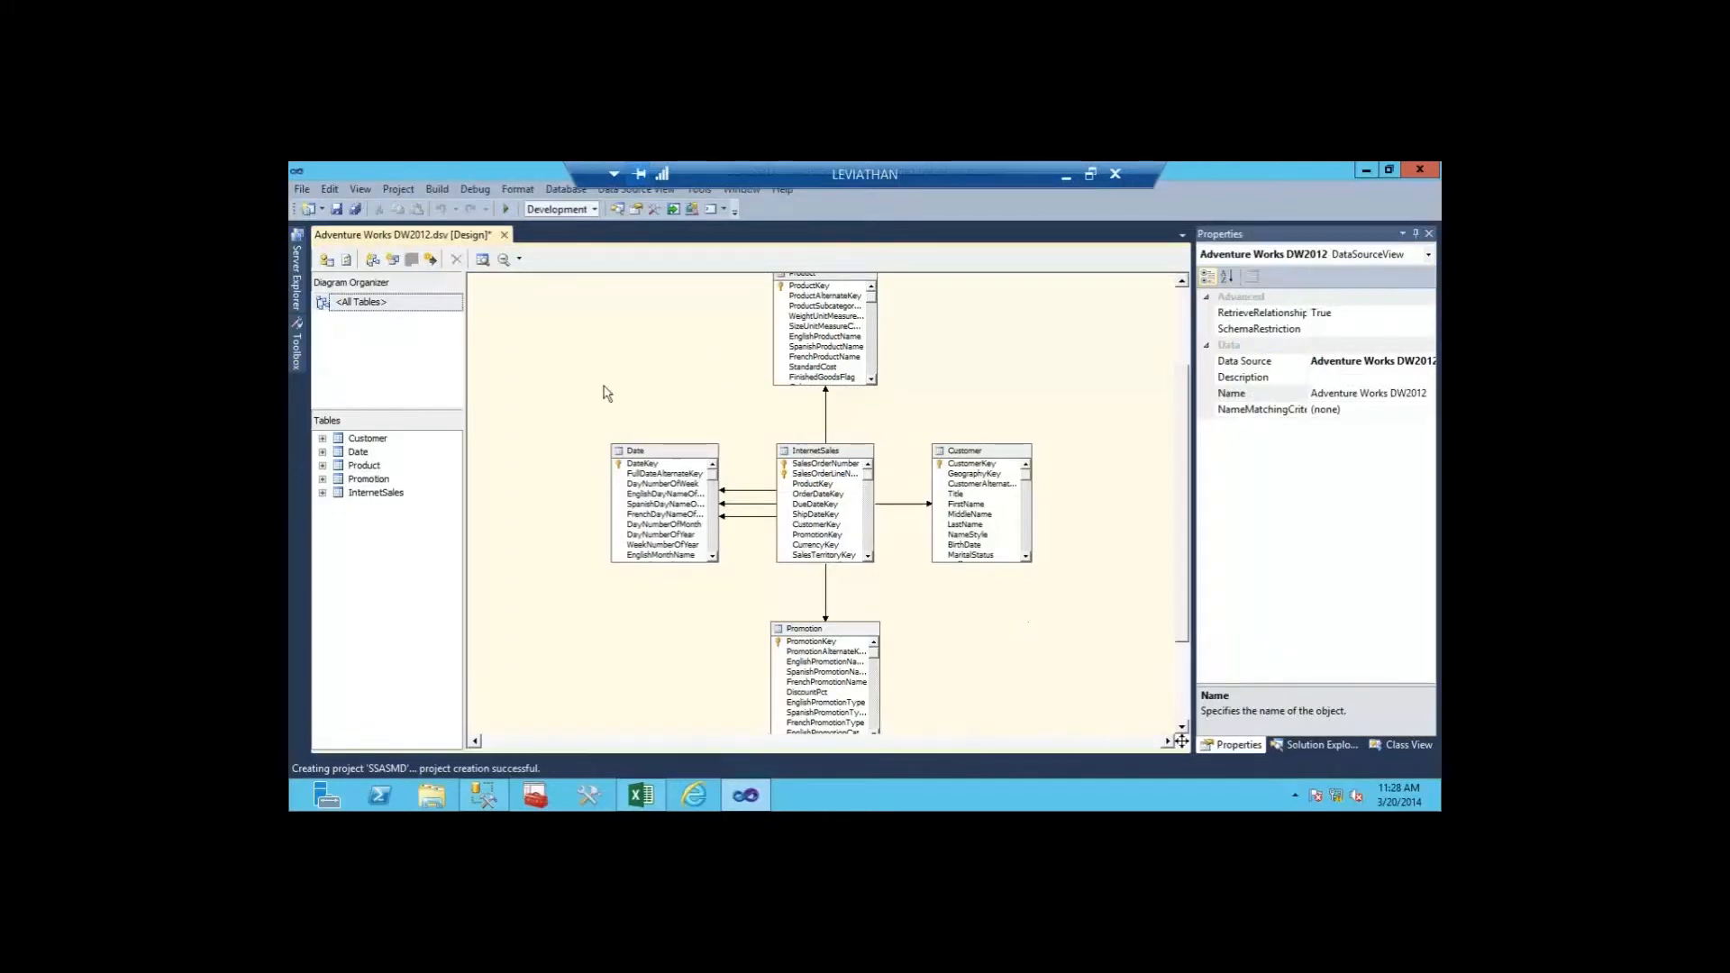
Step: Delete the relationship between the InternetSales and Product tables
{"action": "left_click", "coordinate": [825, 413]}
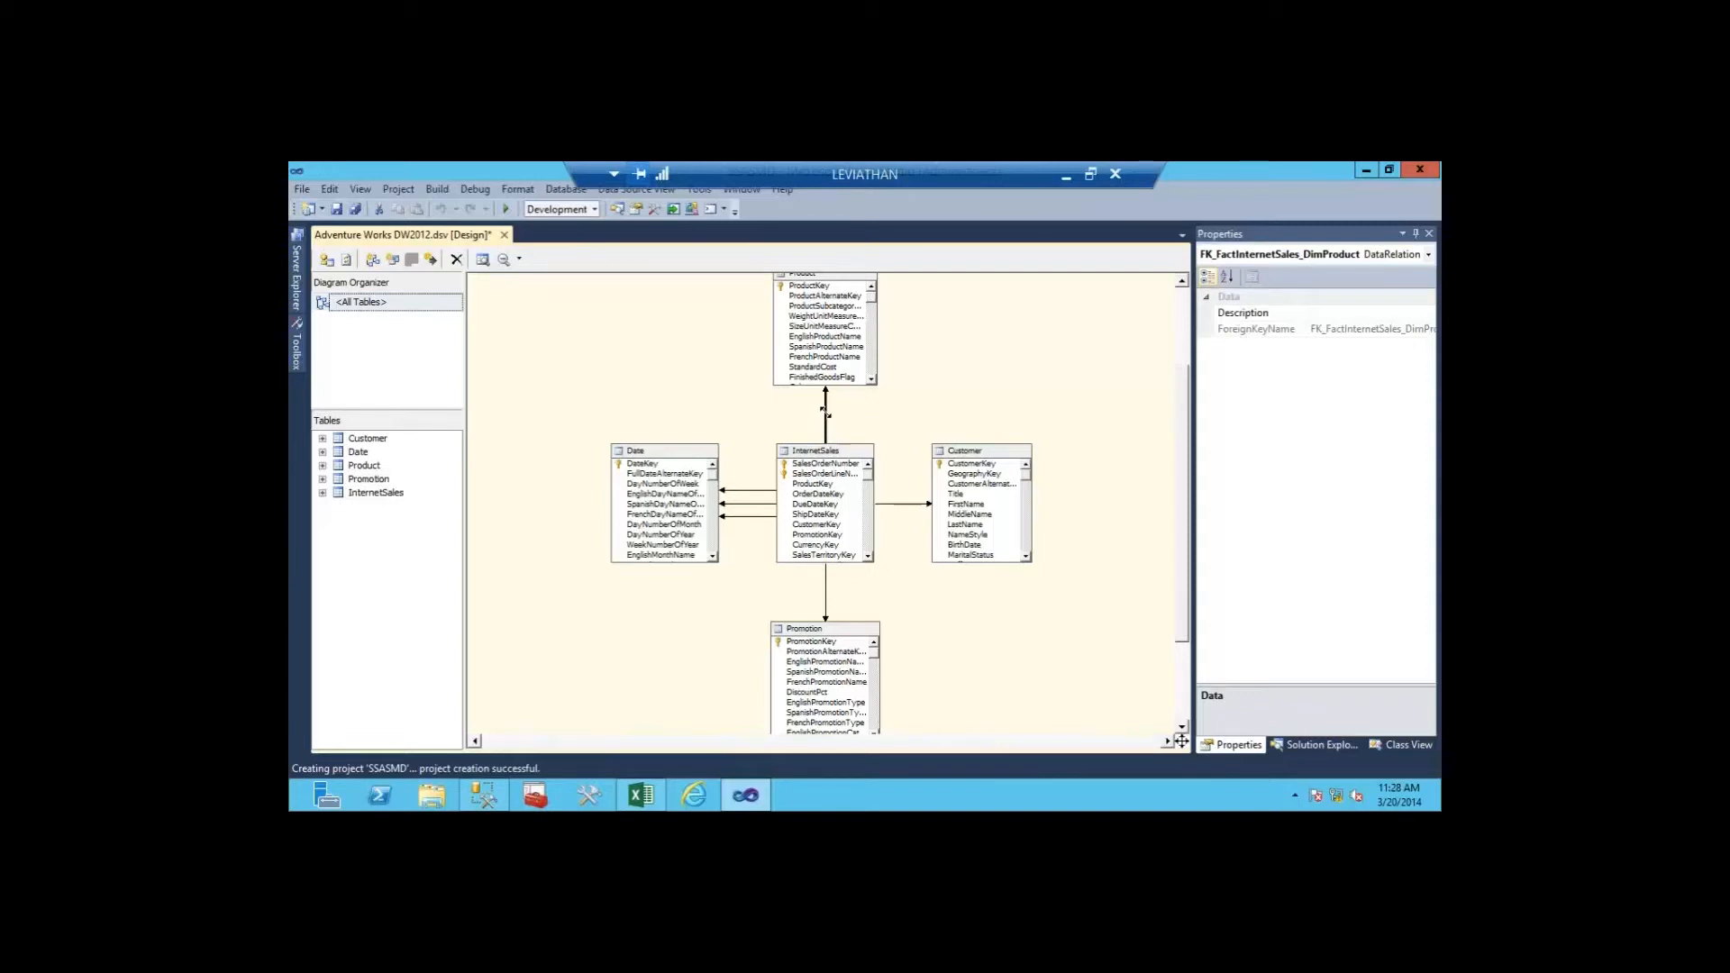
{"action": "right_click", "coordinate": [825, 413]}
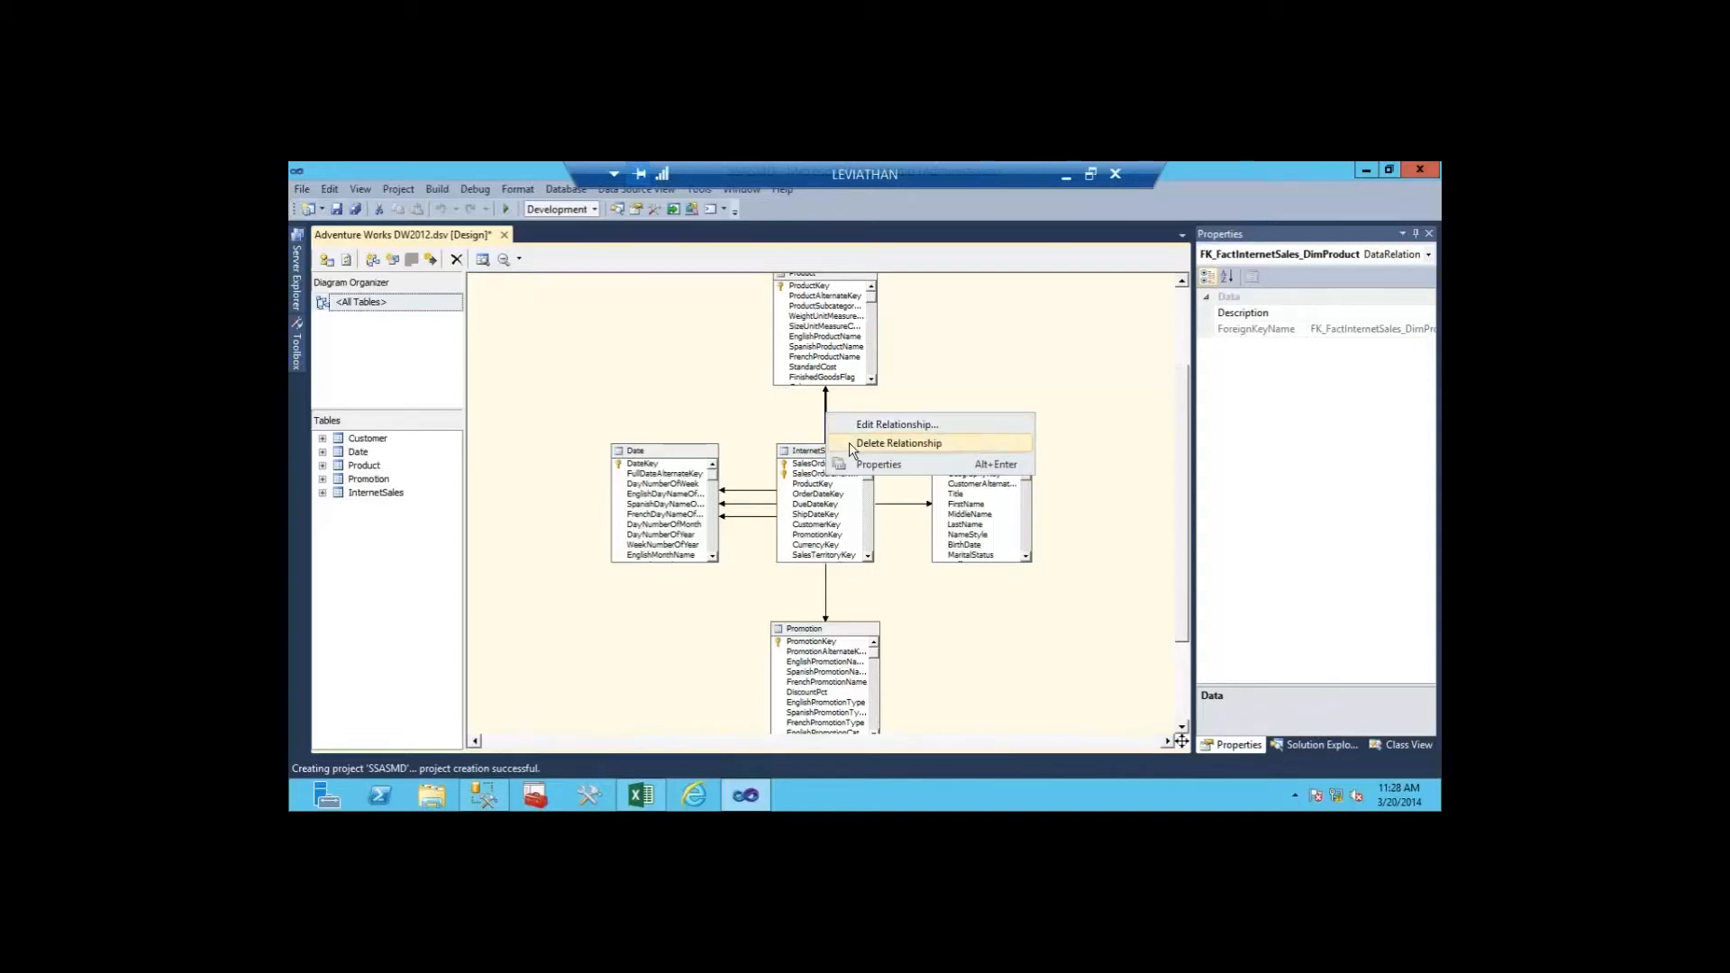
{"action": "left_click", "coordinate": [850, 443]}
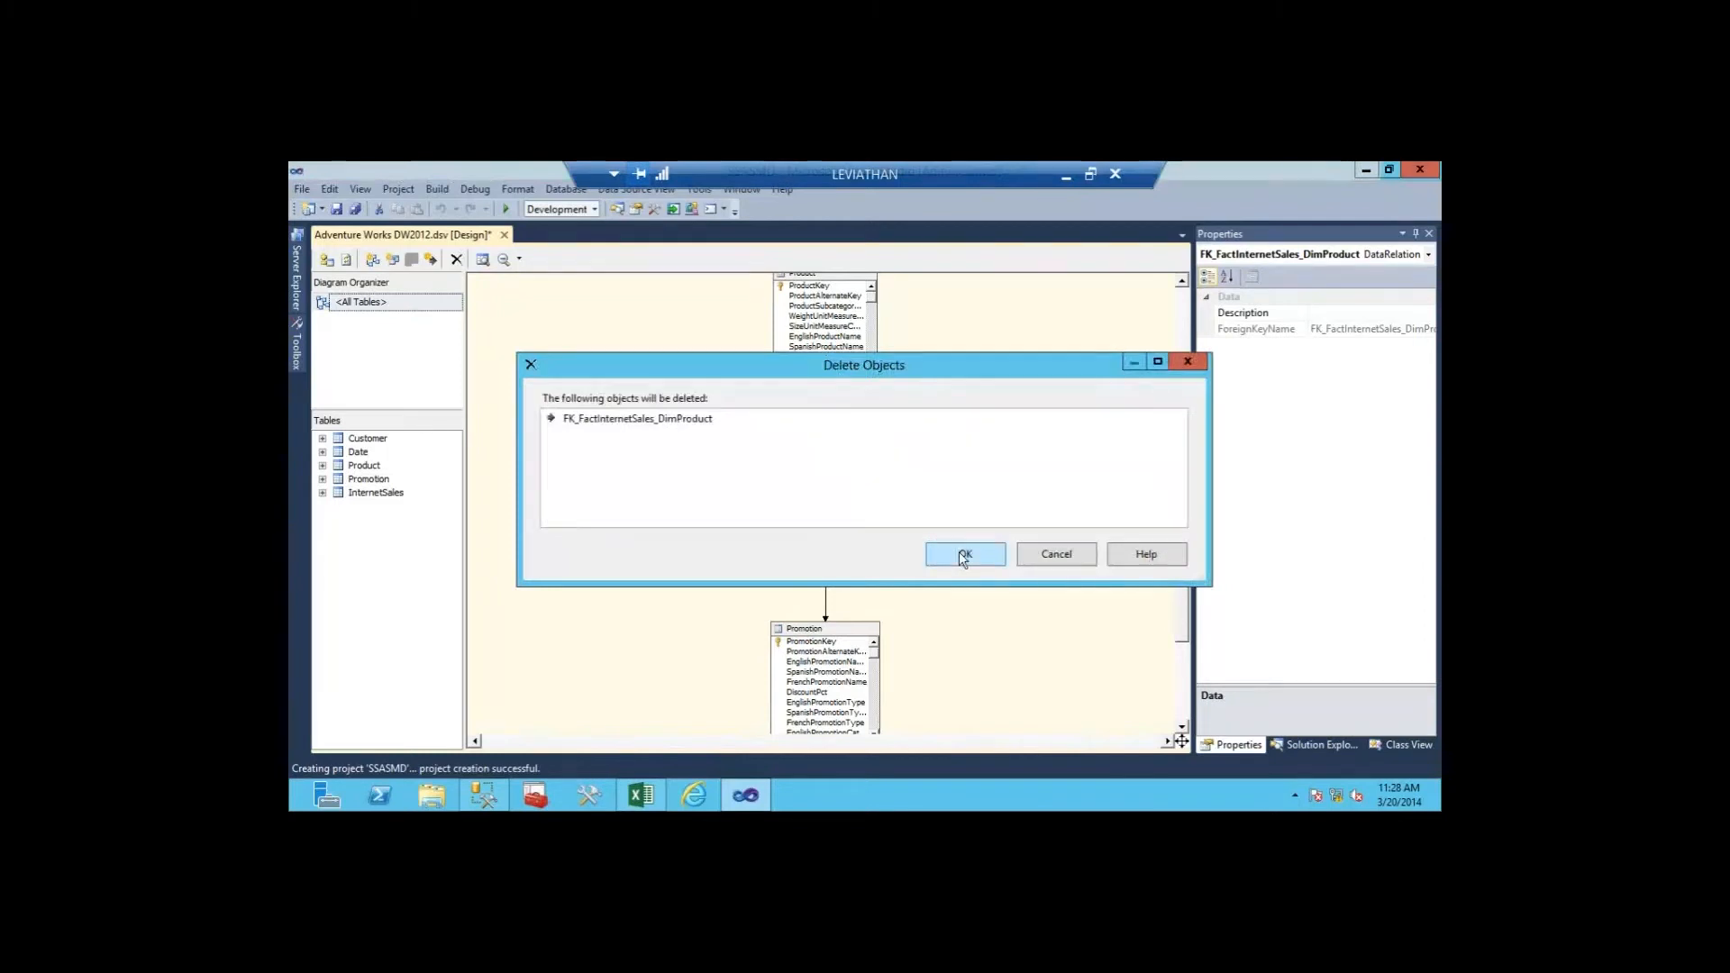
{"action": "left_click", "coordinate": [959, 551]}
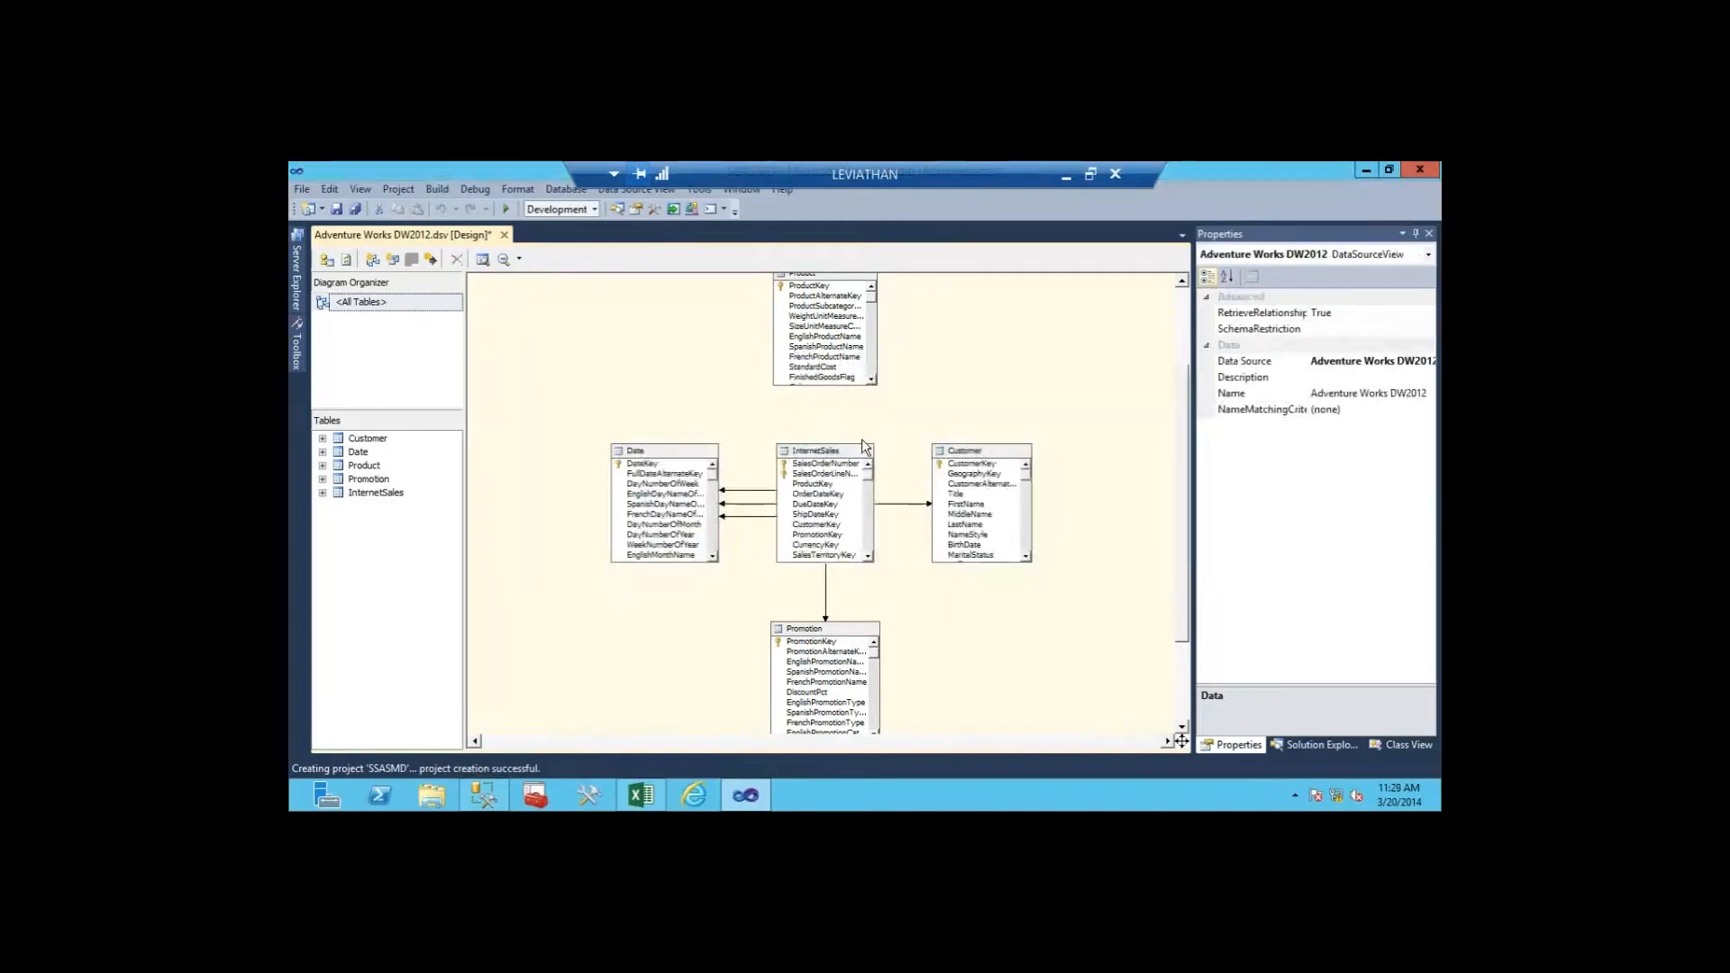
Step: Create a ProductKey relationship from InternetSales to Product and delete it again
{"action": "left_click", "coordinate": [813, 486]}
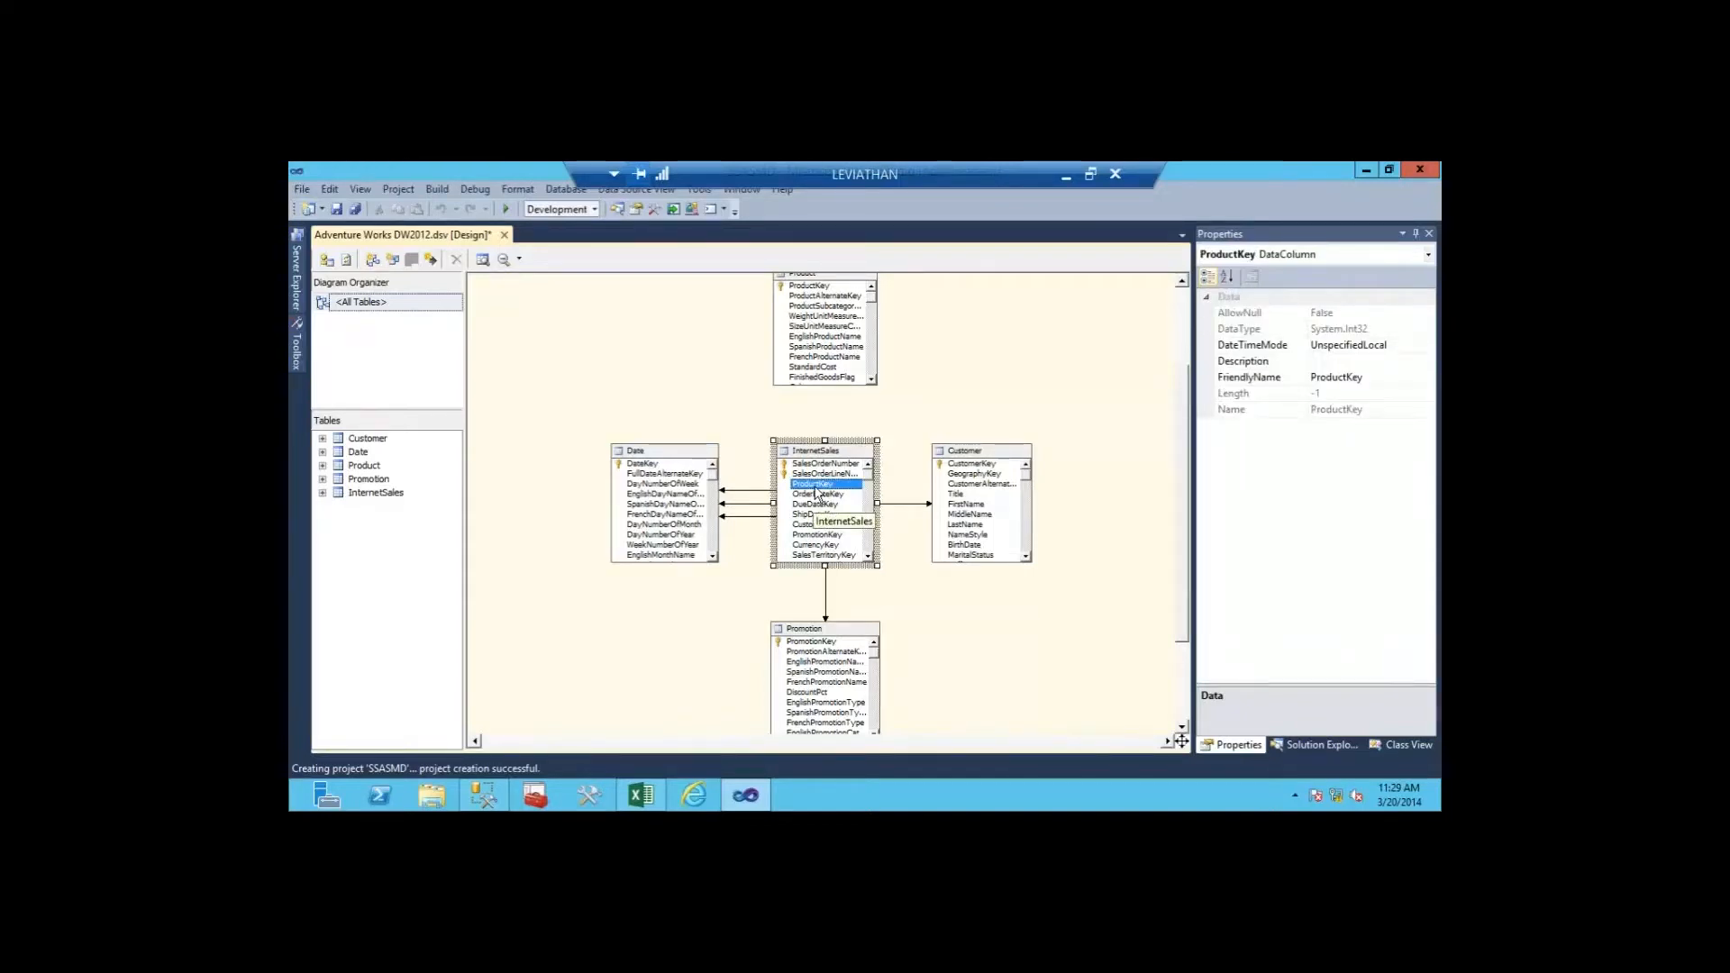
{"action": "left_click_drag", "start_coordinate": [818, 494], "coordinate": [809, 286]}
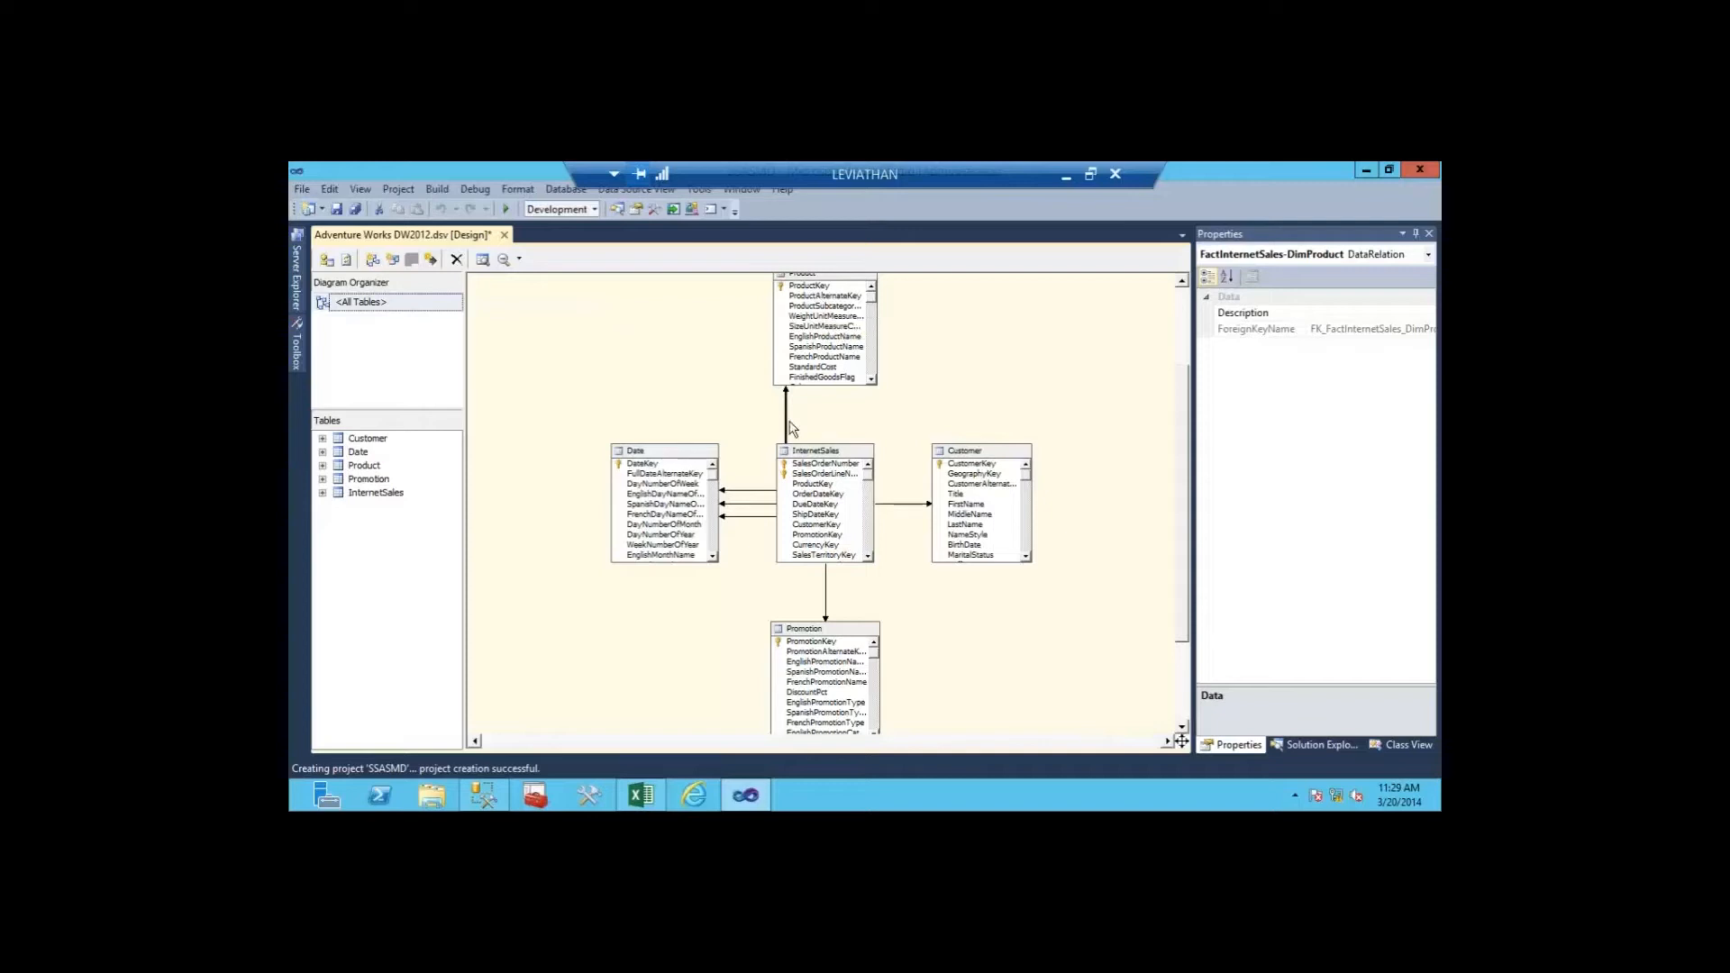
{"action": "key", "text": "Delete"}
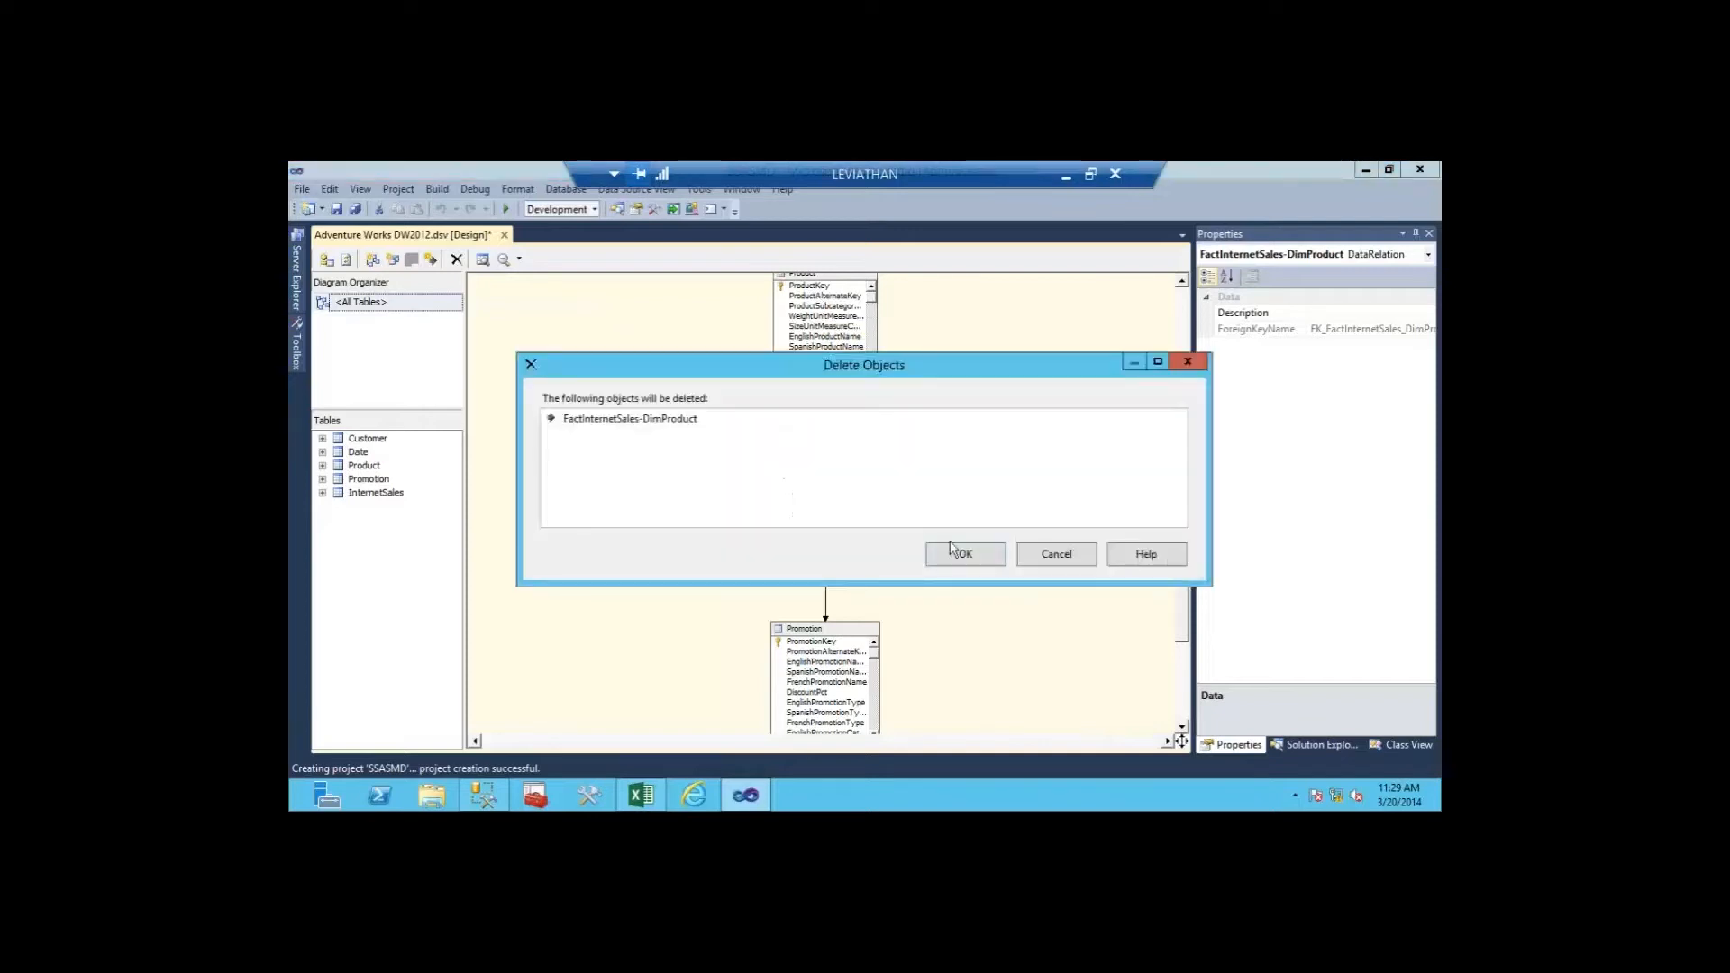
{"action": "key", "text": "Return"}
Step: Relate Product and InternetSales on ProductKey, reversing the direction so InternetSales is the source and Product the destination
{"action": "left_click_drag", "start_coordinate": [818, 288], "coordinate": [826, 489]}
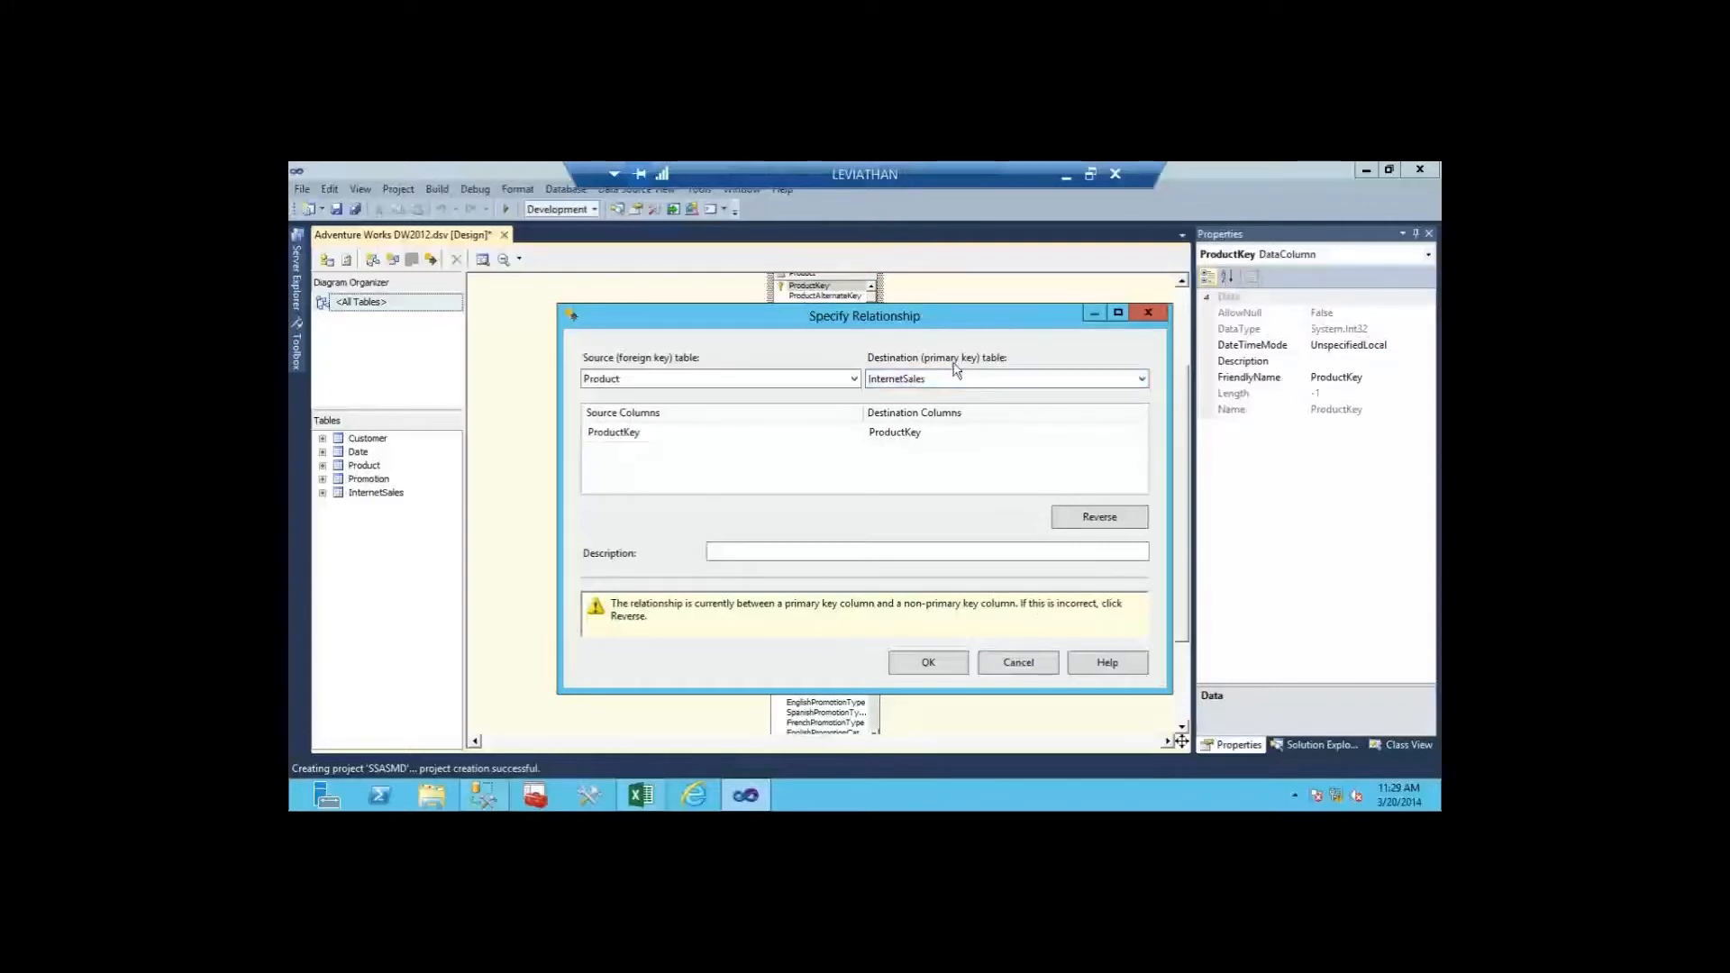
{"action": "left_click", "coordinate": [1123, 525]}
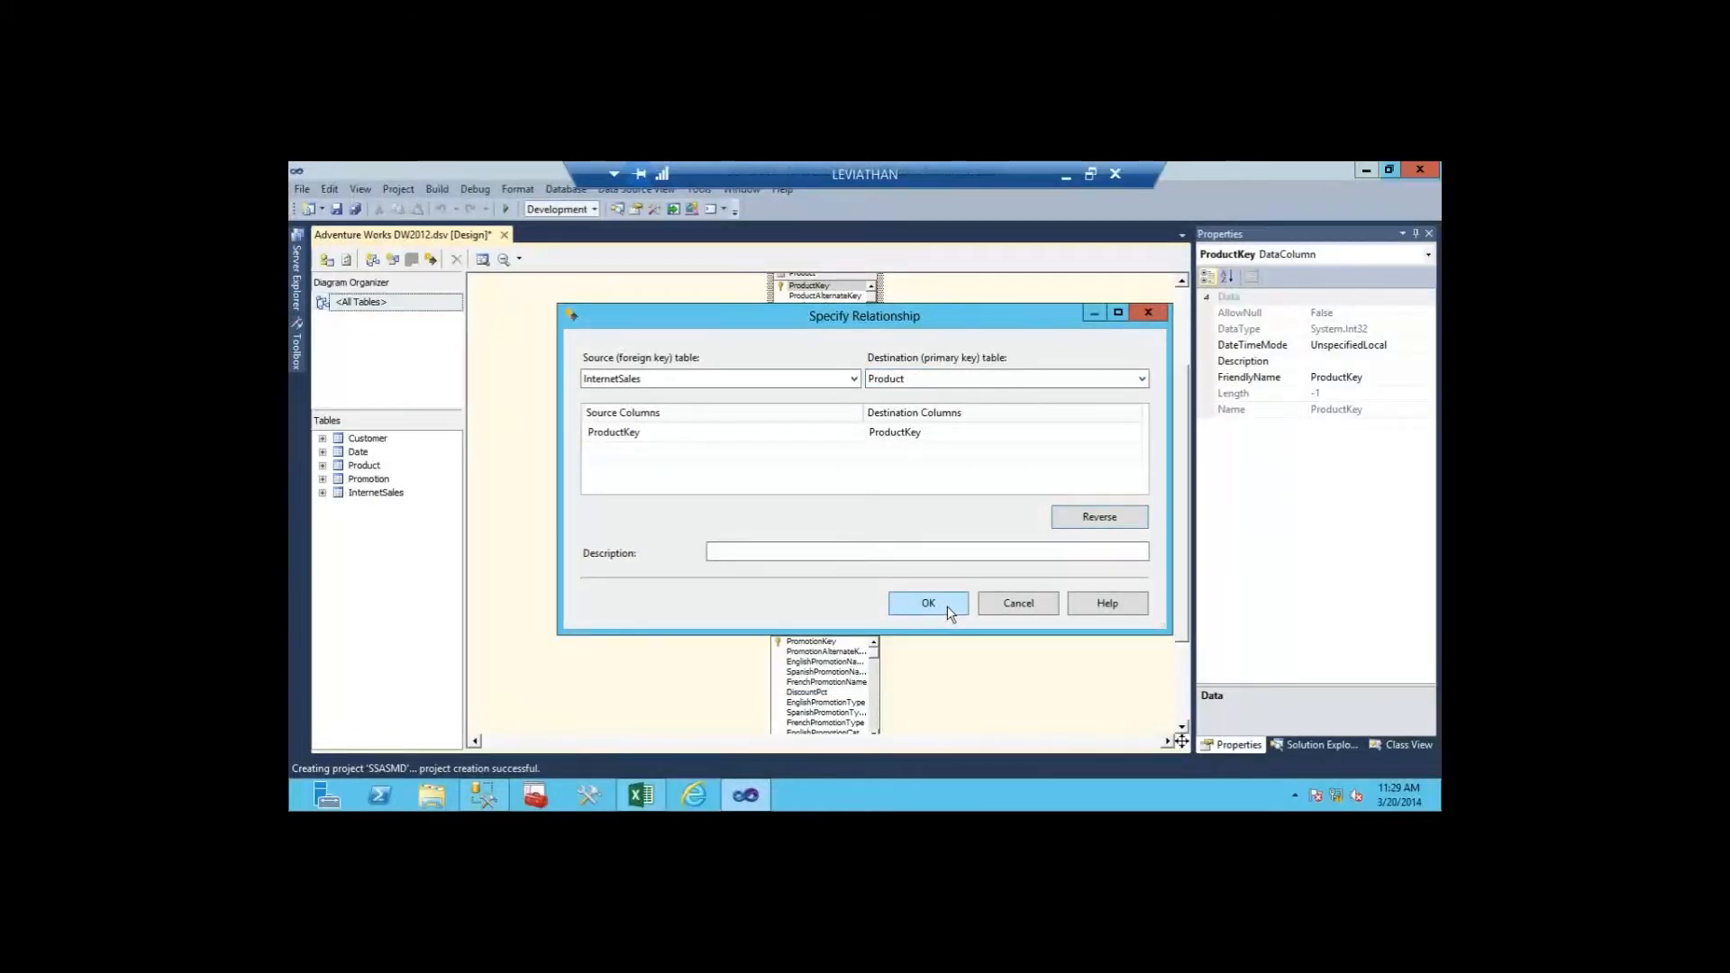
{"action": "left_click", "coordinate": [947, 605]}
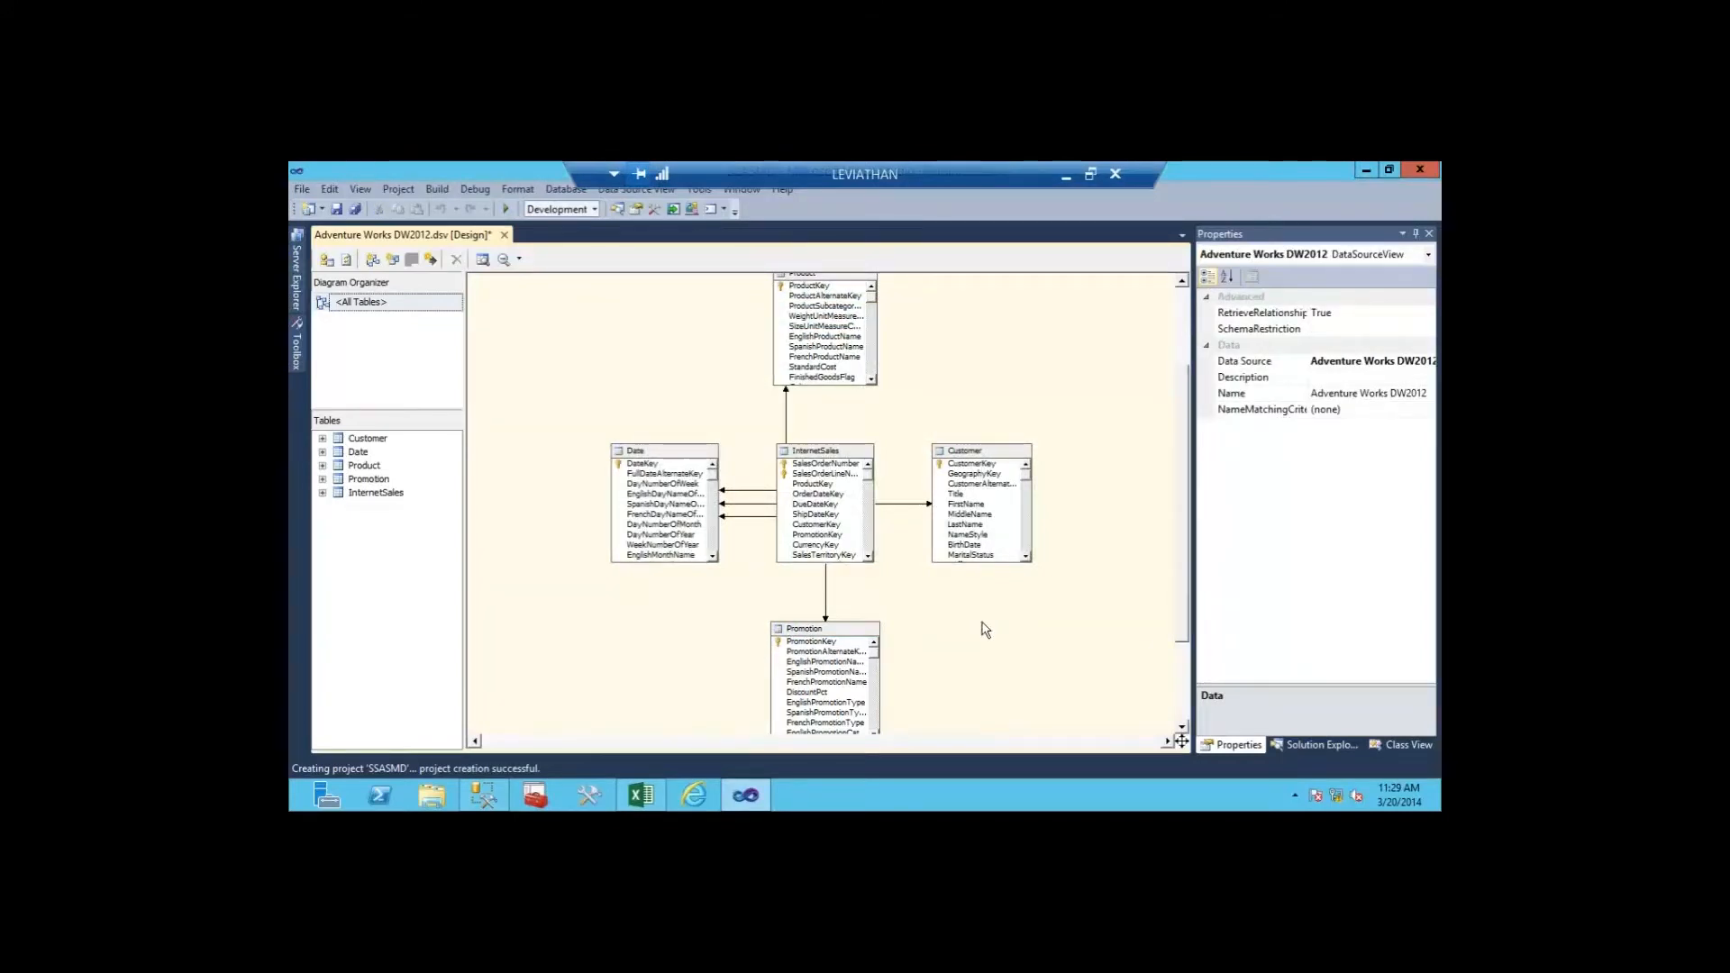
Step: Save and close the Adventure Works DW2012 data source view and bring up the project's Solution Explorer
{"action": "left_click", "coordinate": [337, 209]}
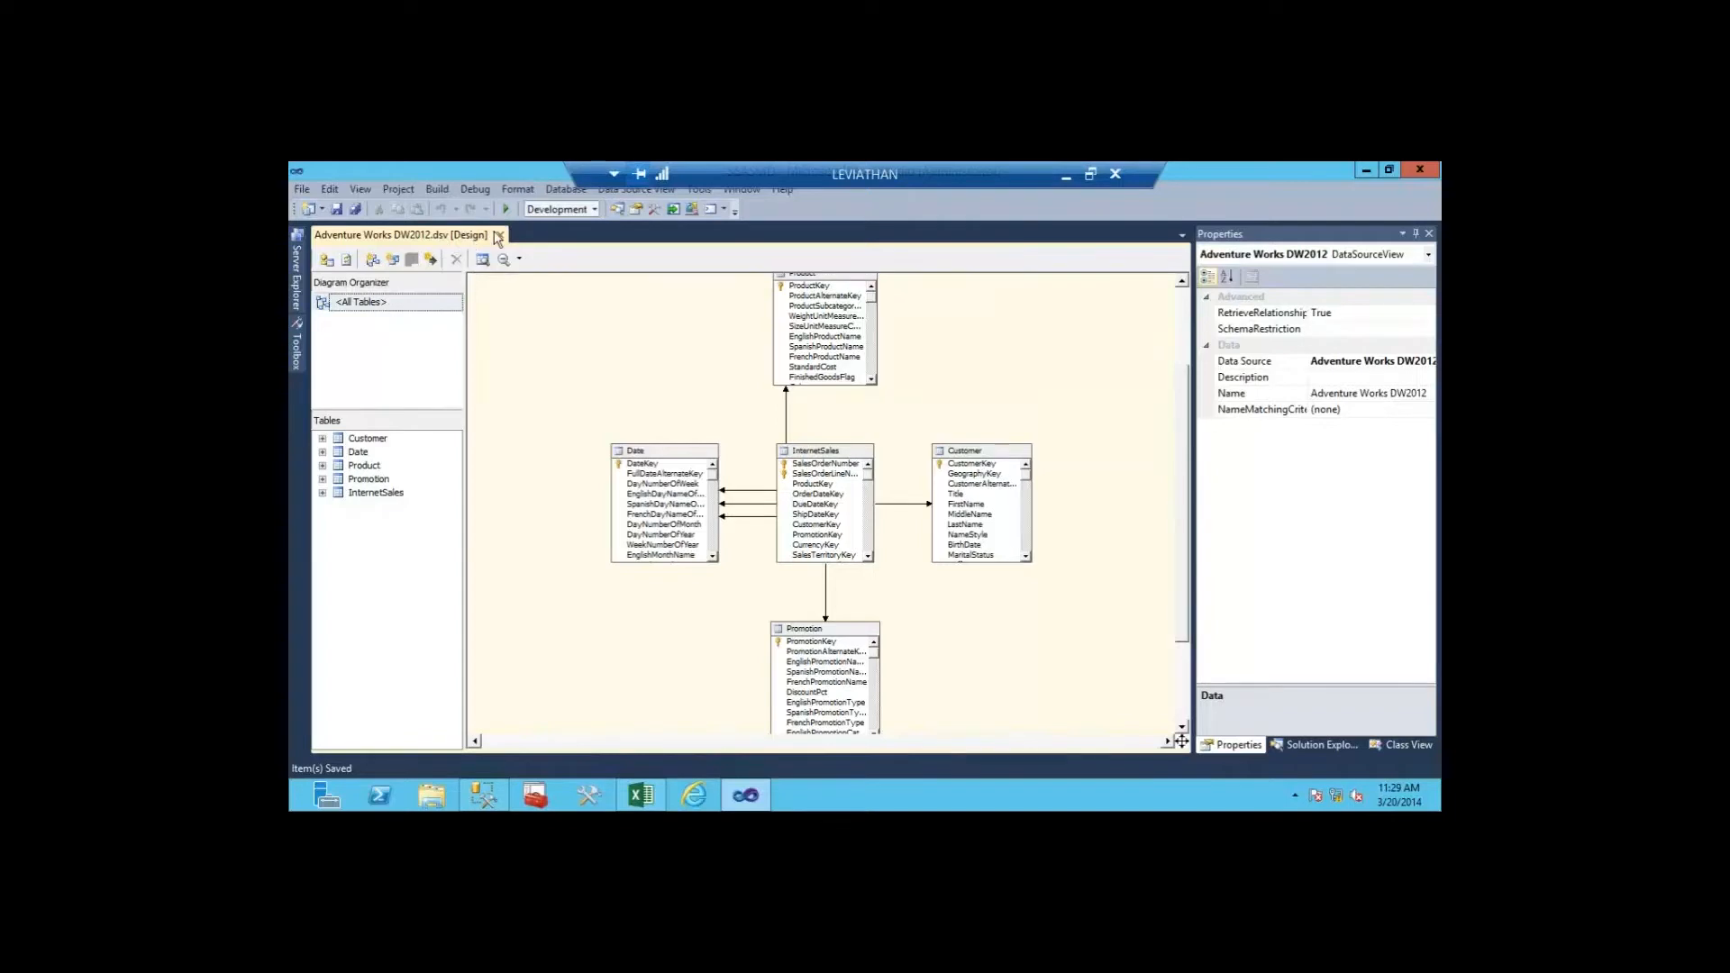
{"action": "left_click", "coordinate": [501, 233]}
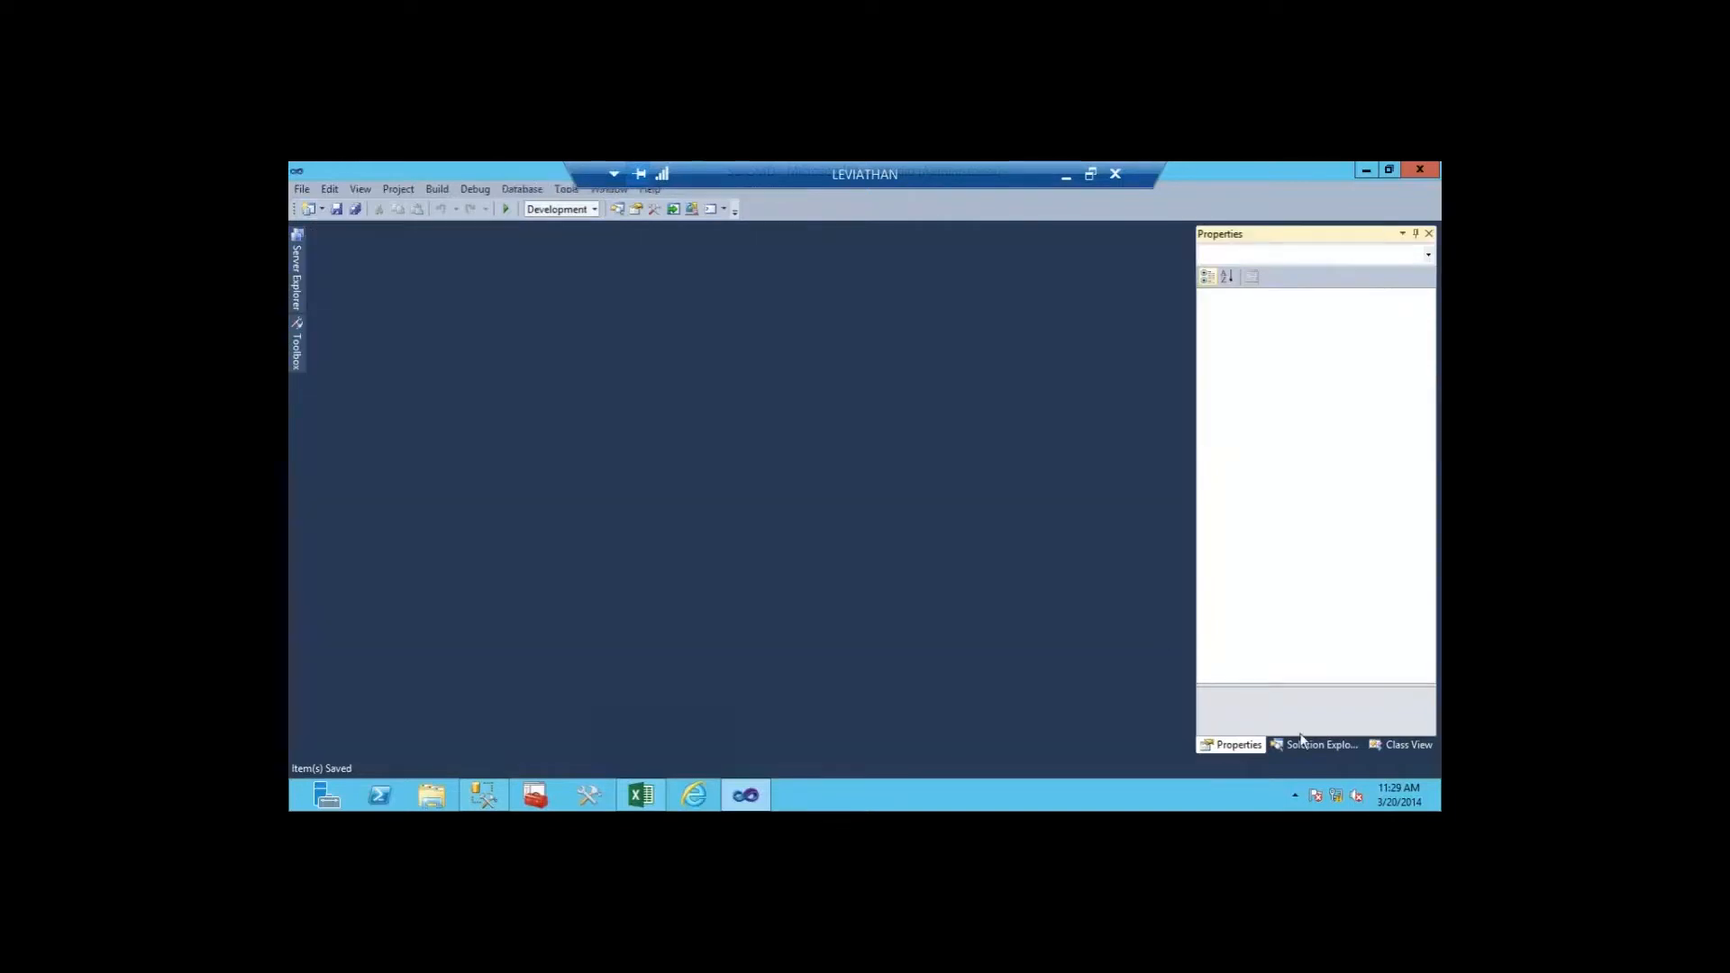
{"action": "left_click", "coordinate": [1313, 744]}
Step: Start a new cube on the Adventure Works DW2012 data source view with InternetSales as its measure group table
{"action": "left_click", "coordinate": [1261, 355]}
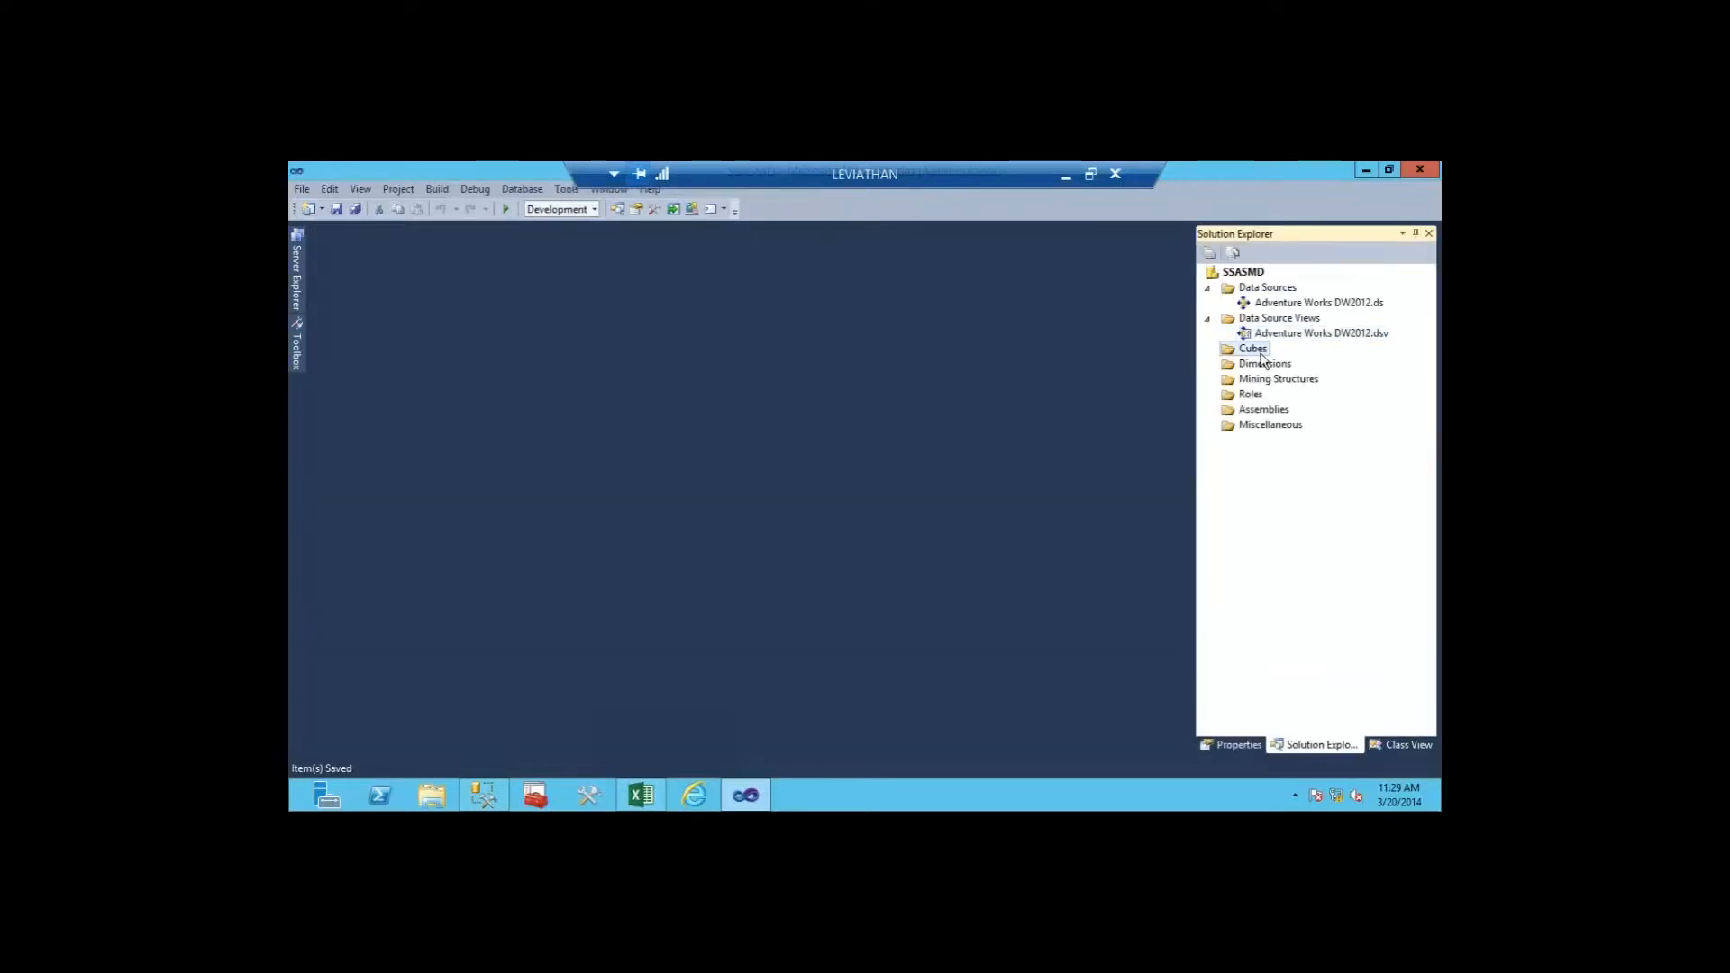
{"action": "right_click", "coordinate": [1261, 357]}
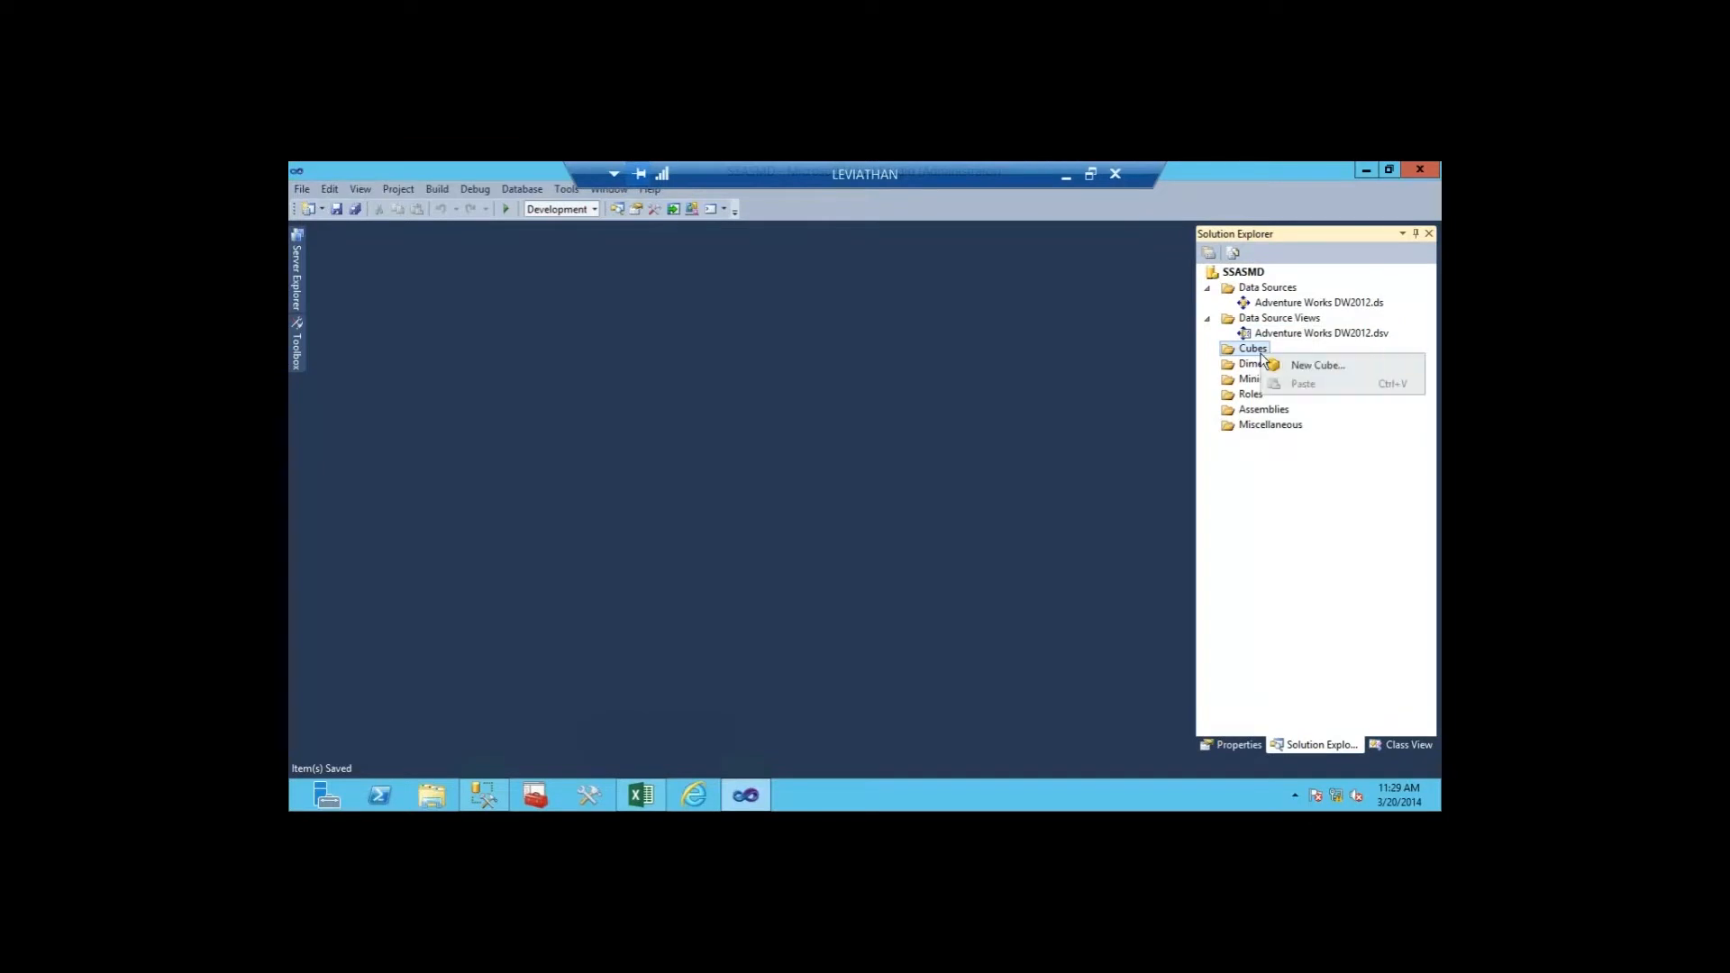
{"action": "left_click", "coordinate": [1315, 366]}
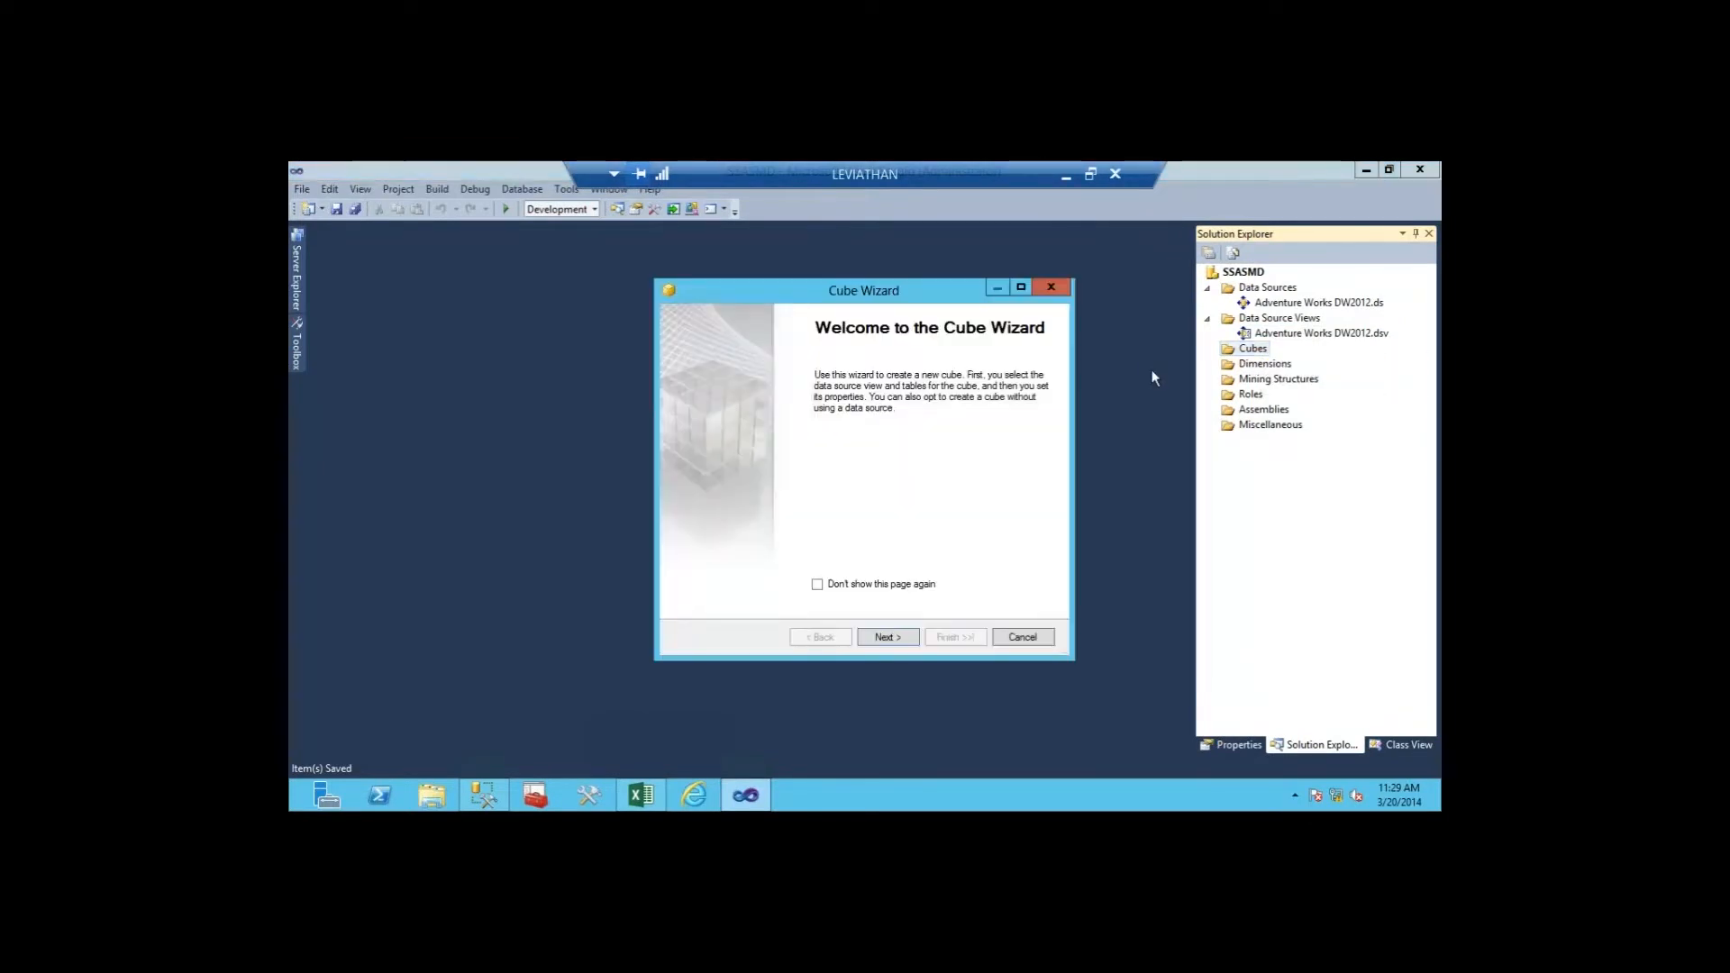
{"action": "left_click", "coordinate": [888, 636]}
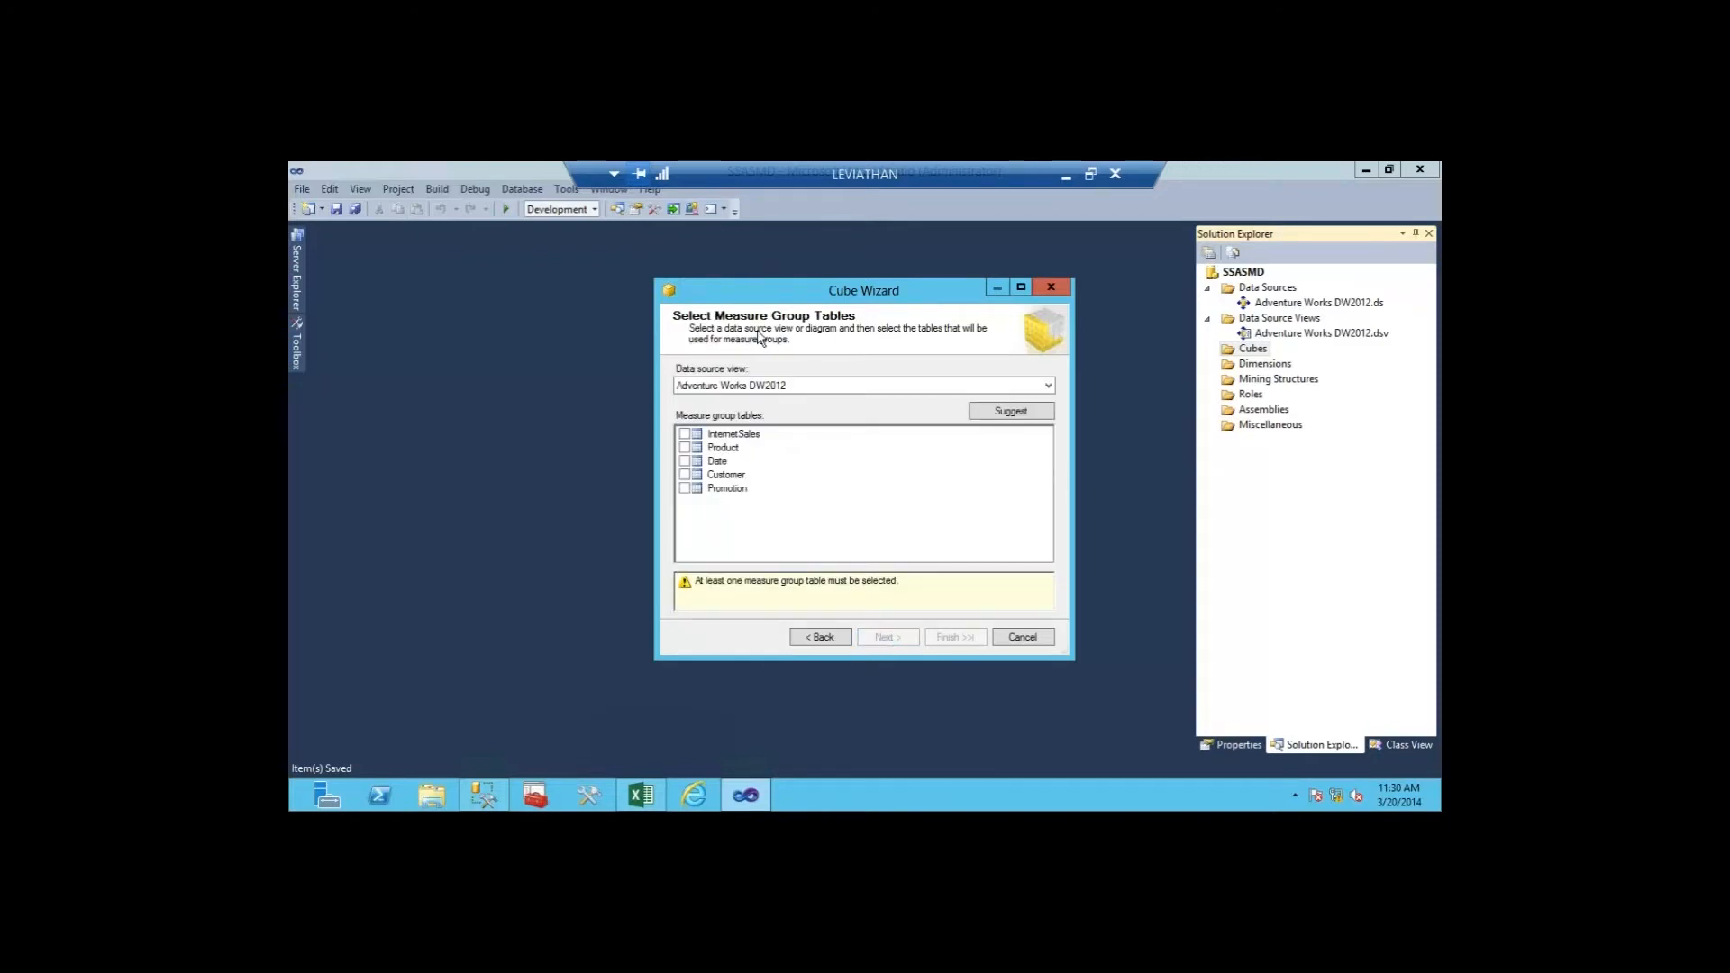
{"action": "left_click", "coordinate": [685, 435]}
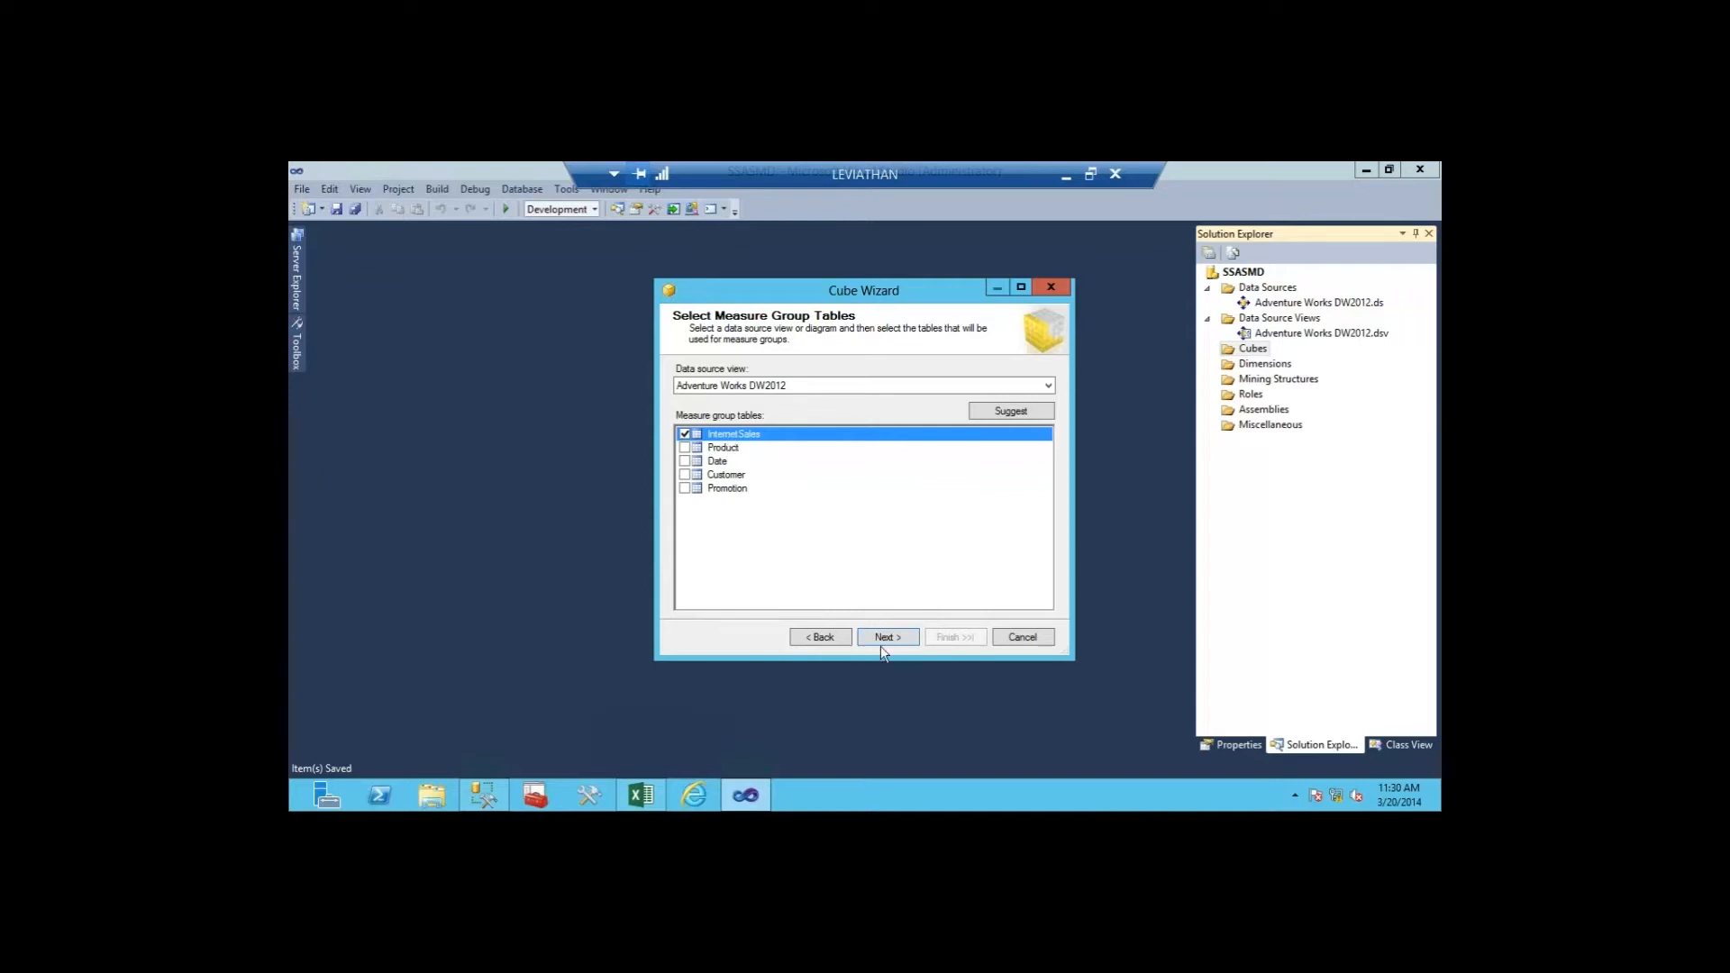
{"action": "left_click", "coordinate": [903, 637]}
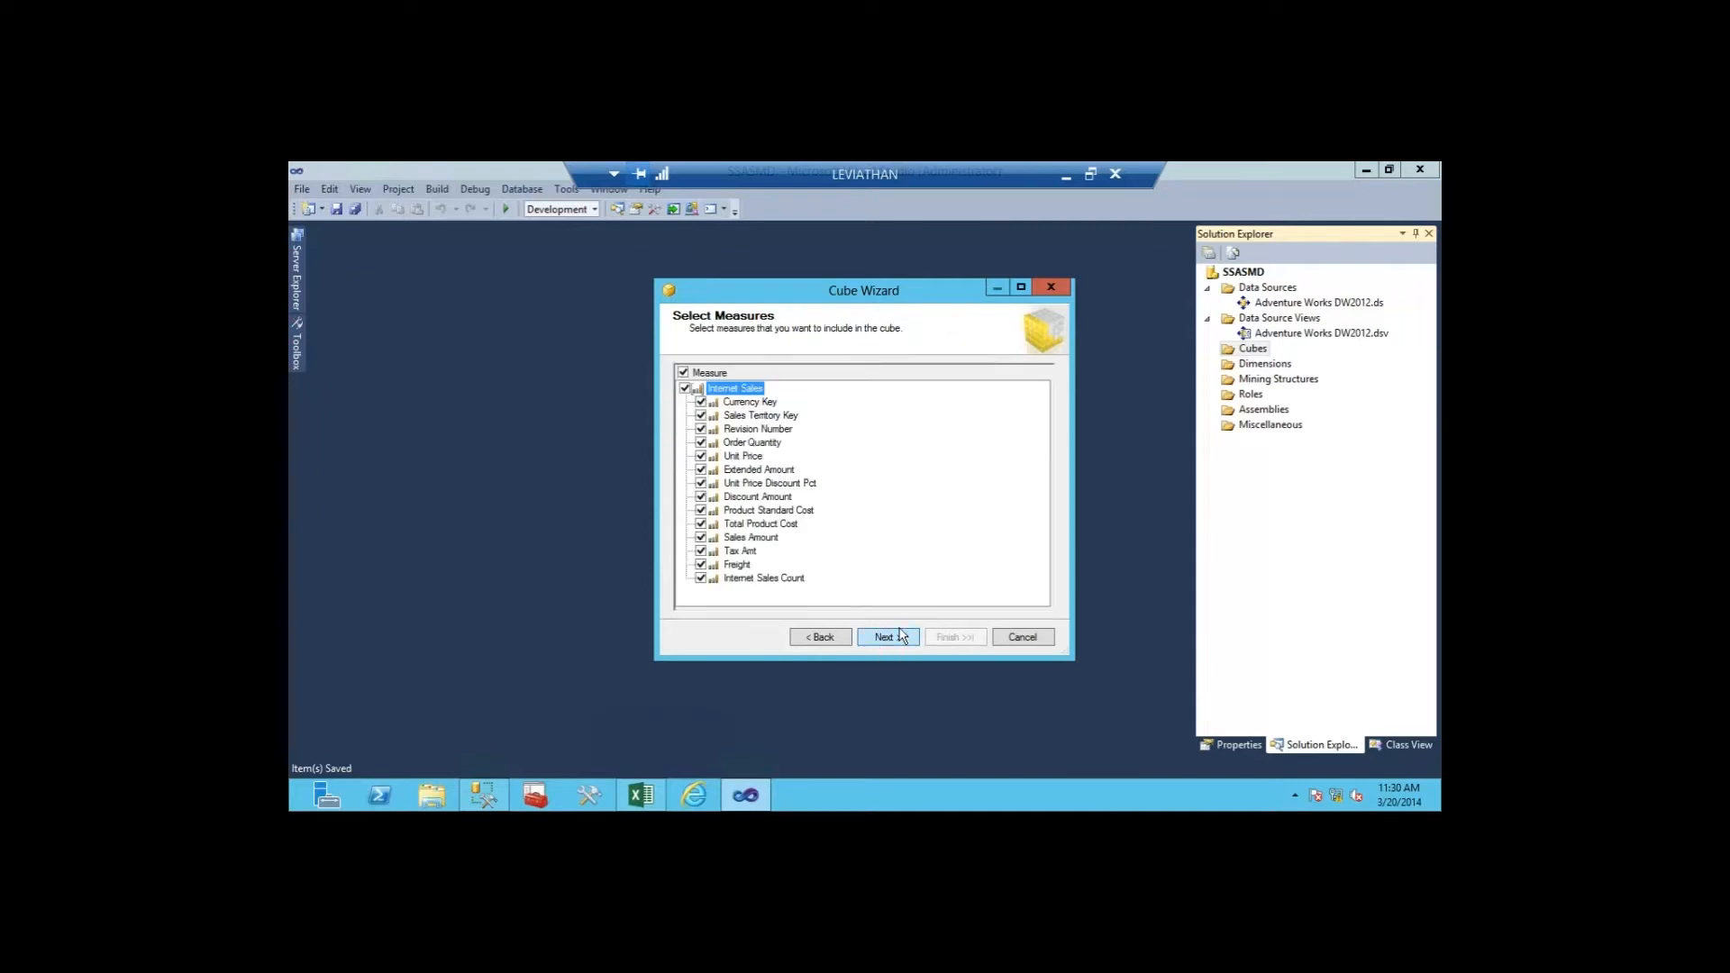
Step: Exclude the Currency Key and Sales Territory Key measures from the cube and continue to the new dimensions
{"action": "left_click", "coordinate": [764, 402]}
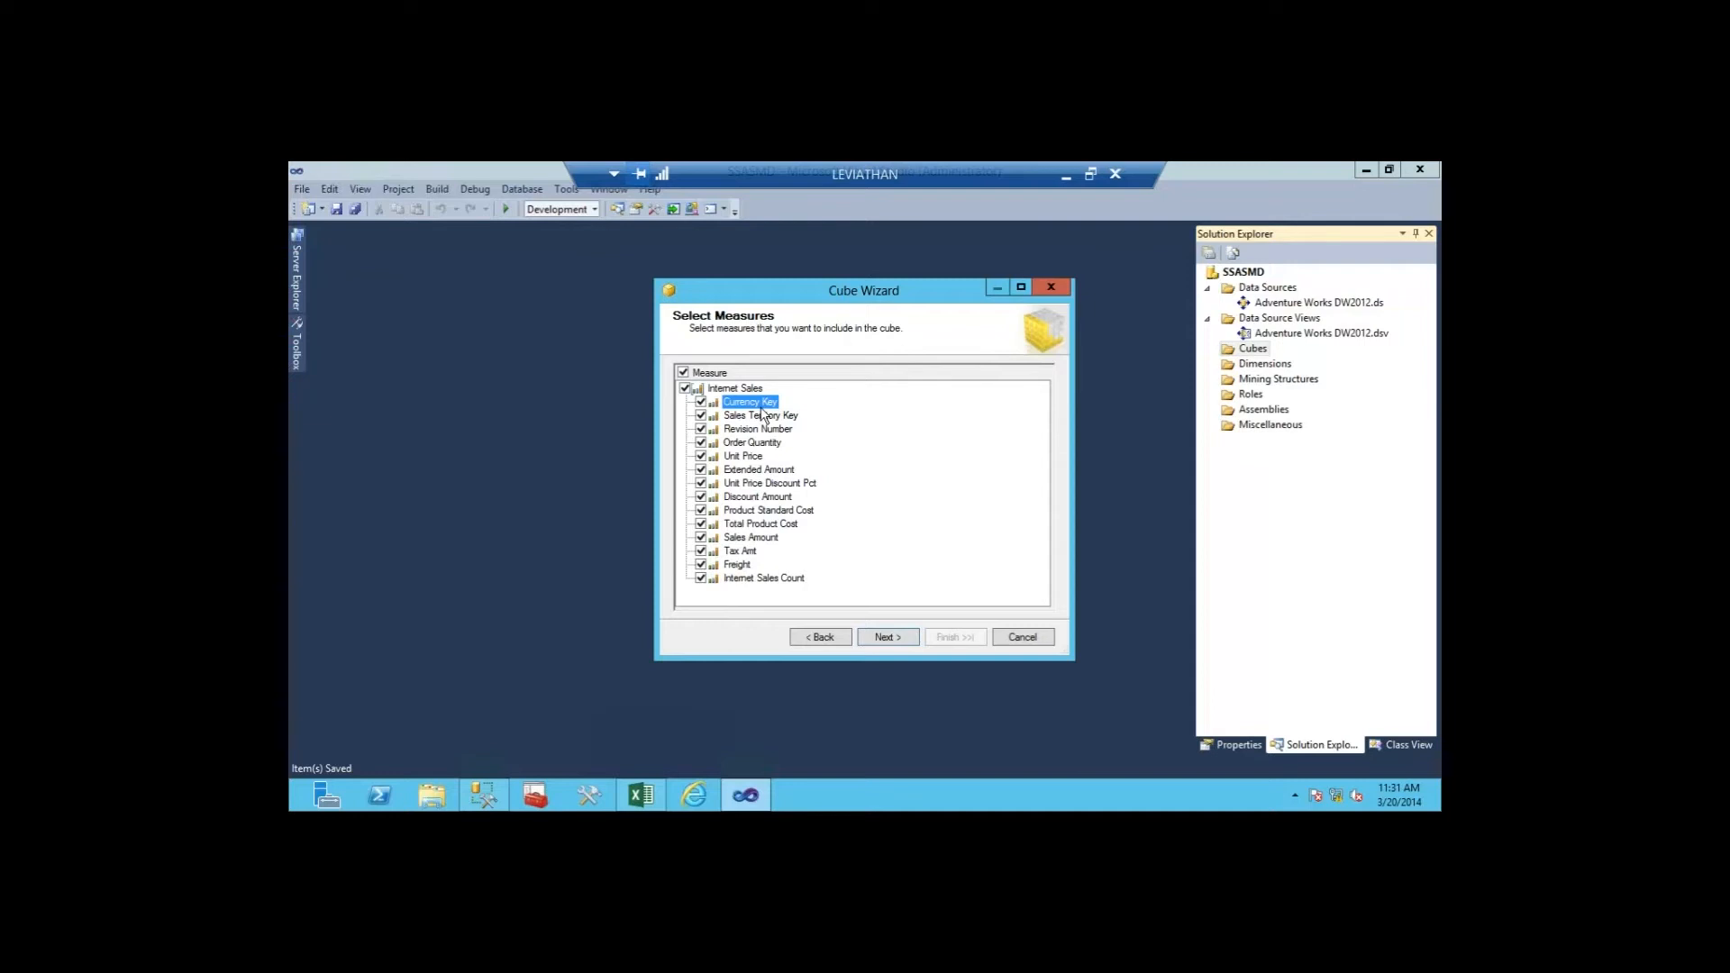
{"action": "left_click", "coordinate": [701, 402]}
{"action": "left_click", "coordinate": [701, 416]}
{"action": "left_click", "coordinate": [800, 579]}
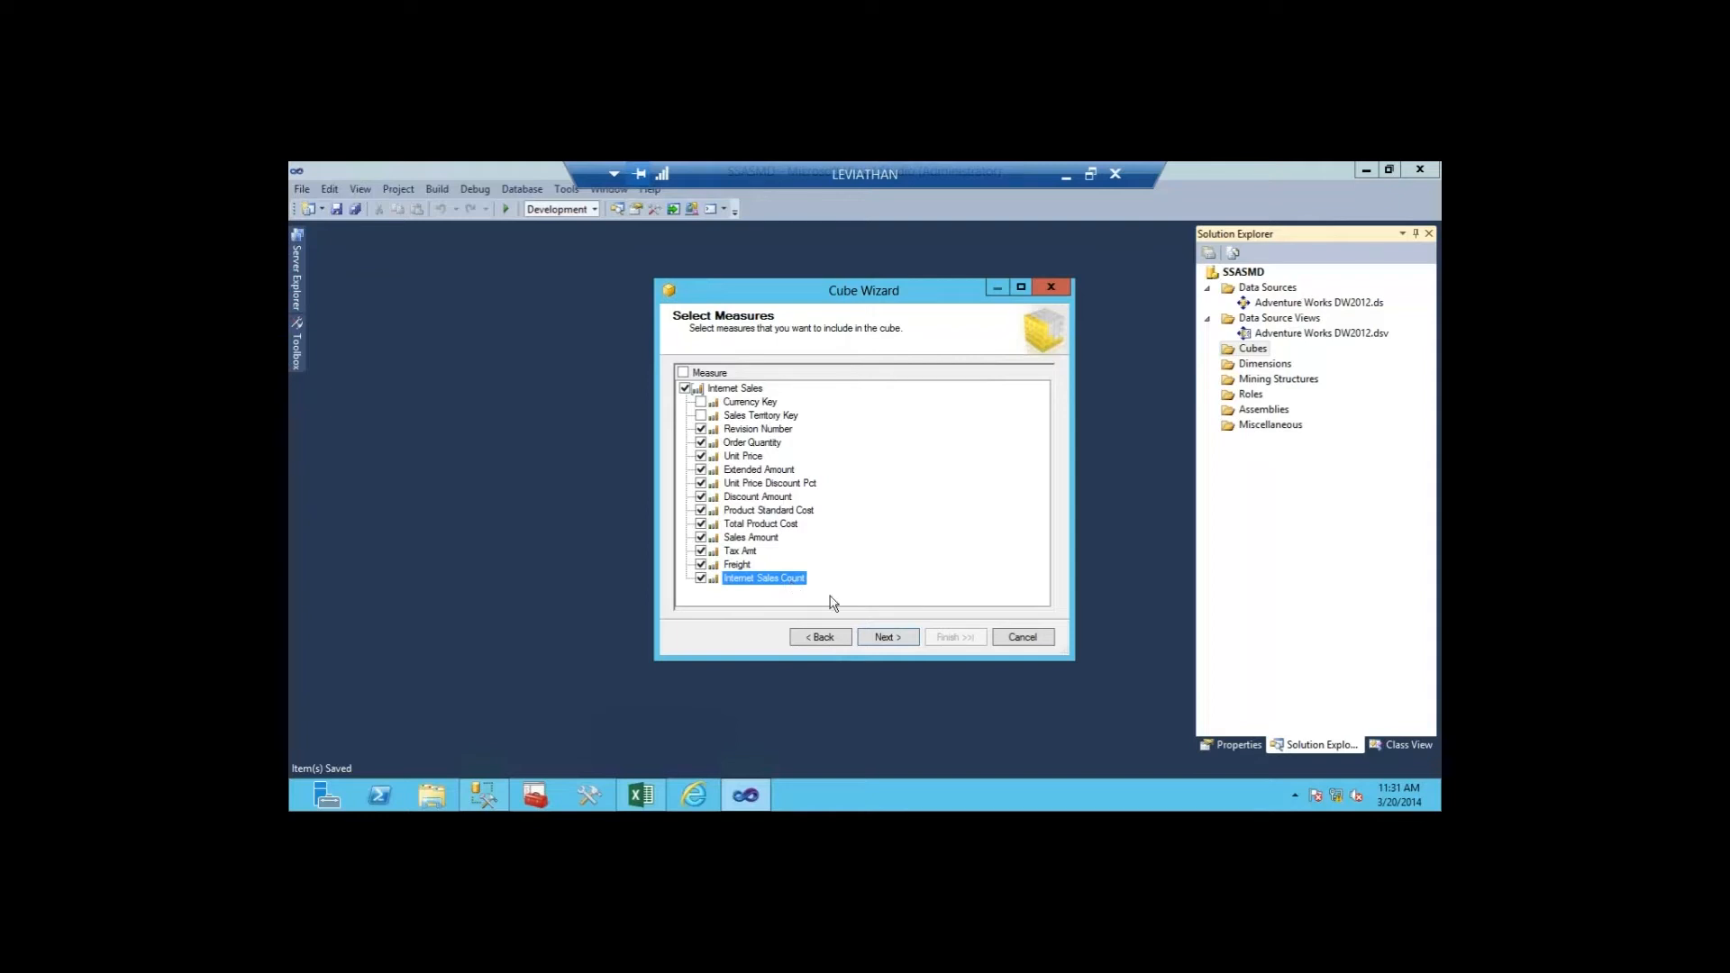
{"action": "left_click", "coordinate": [896, 638]}
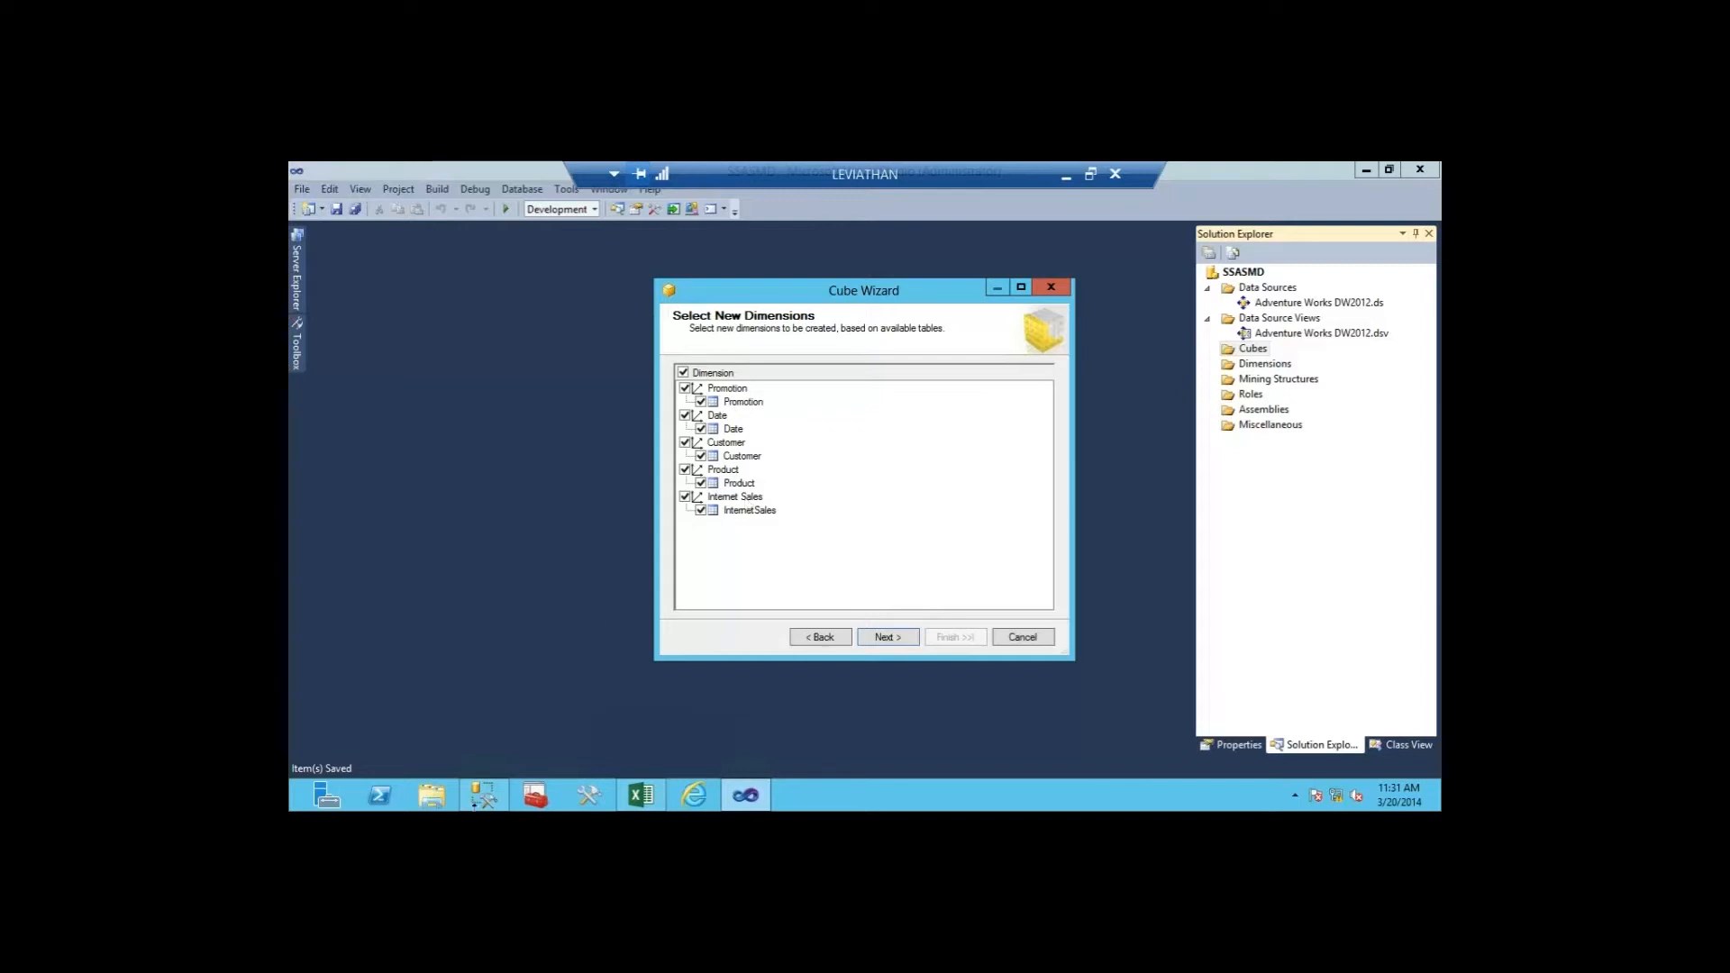
Step: Switch to SQL Server Management Studio and examine the top 1000 rows of dbo.FactInternetSales in AdventureWorksDW2012, including its sales order number columns
{"action": "left_click", "coordinate": [481, 797]}
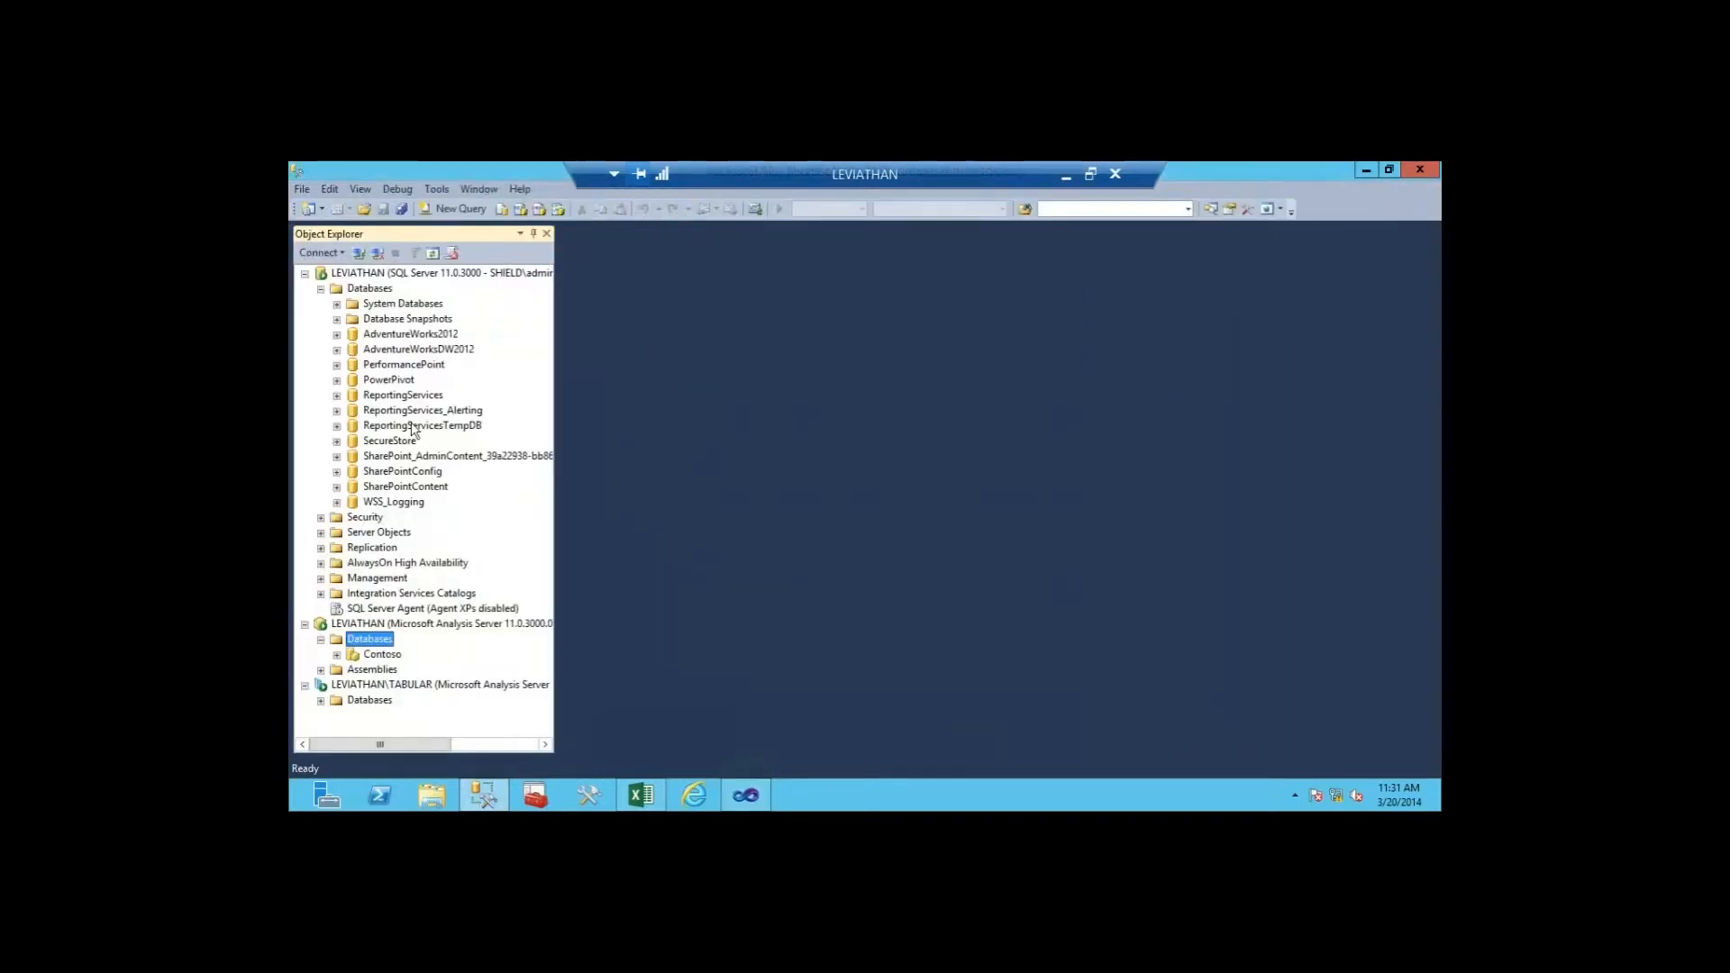
{"action": "double_click", "coordinate": [417, 350]}
{"action": "left_click", "coordinate": [393, 379]}
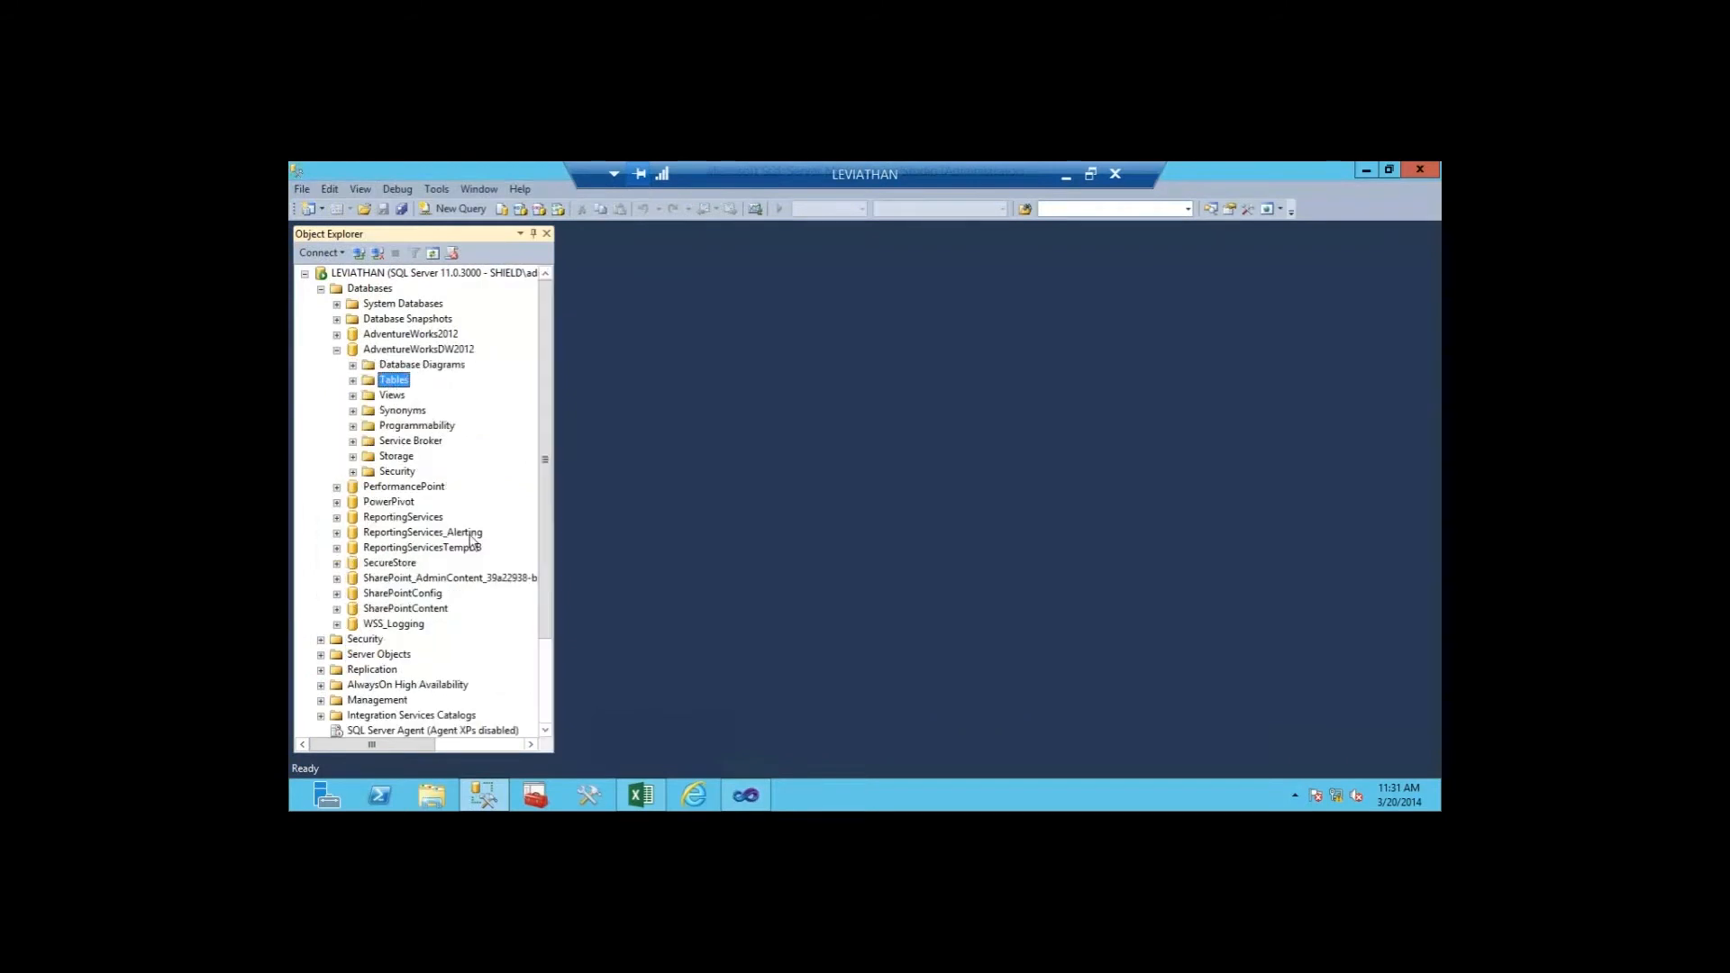
{"action": "double_click", "coordinate": [369, 383]}
{"action": "scroll", "coordinate": [429, 491], "scroll_direction": "down", "scroll_amount": 2}
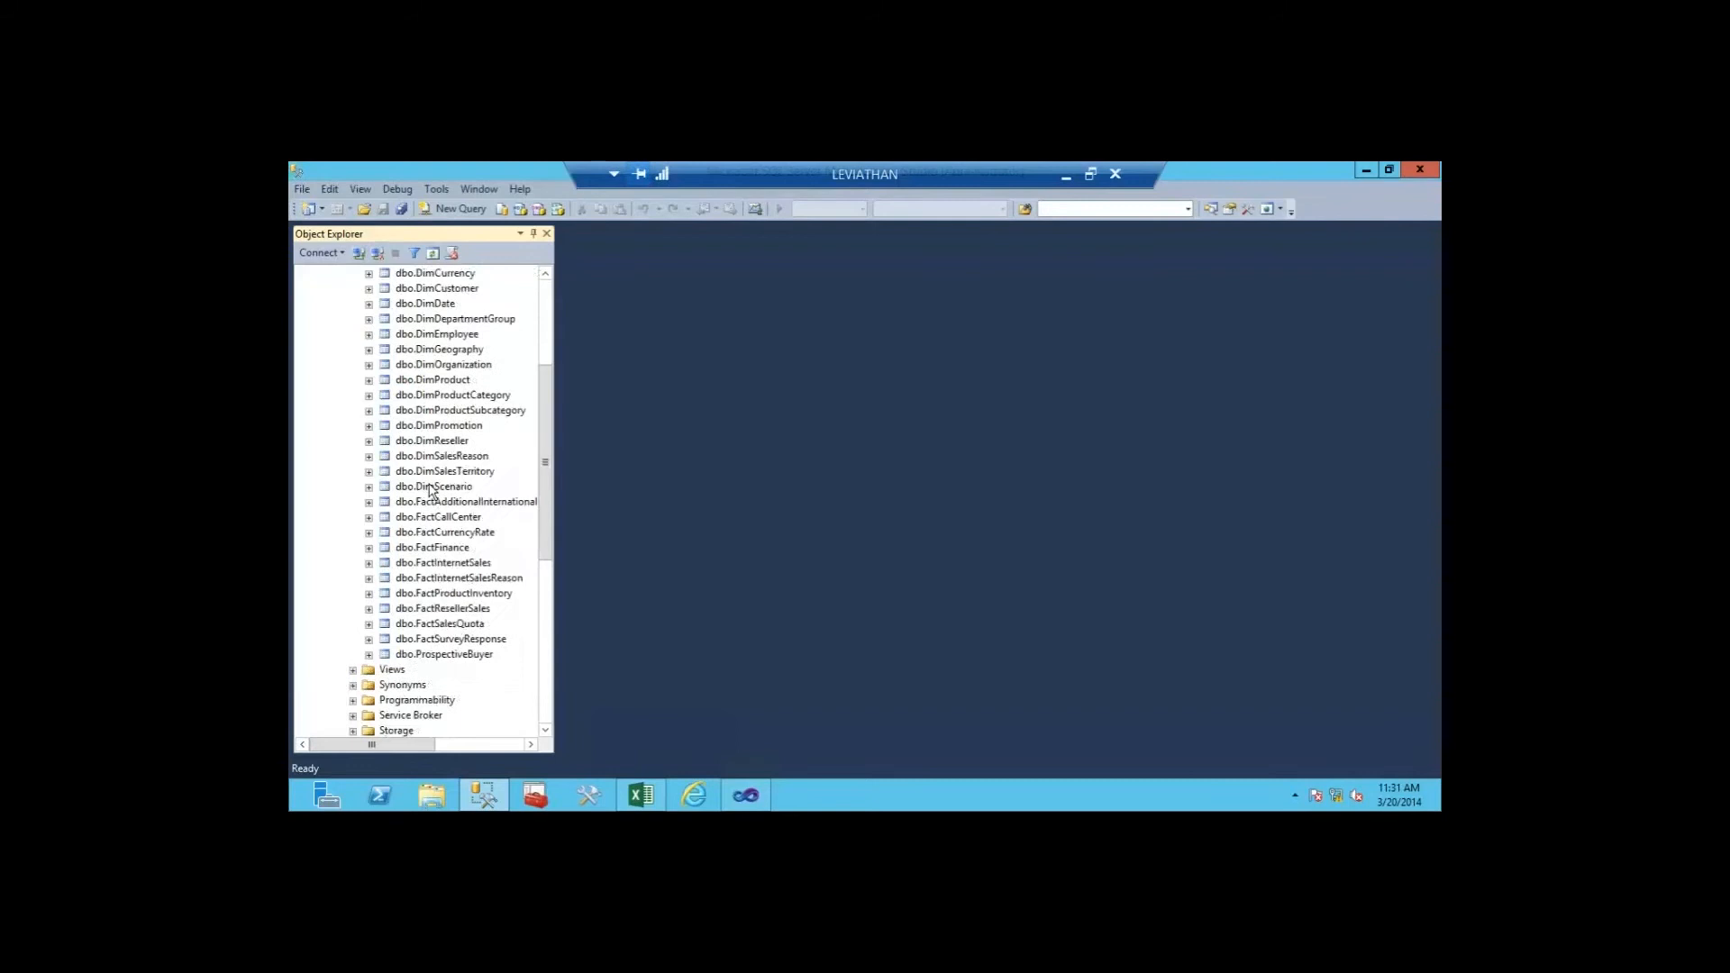
{"action": "right_click", "coordinate": [450, 566]}
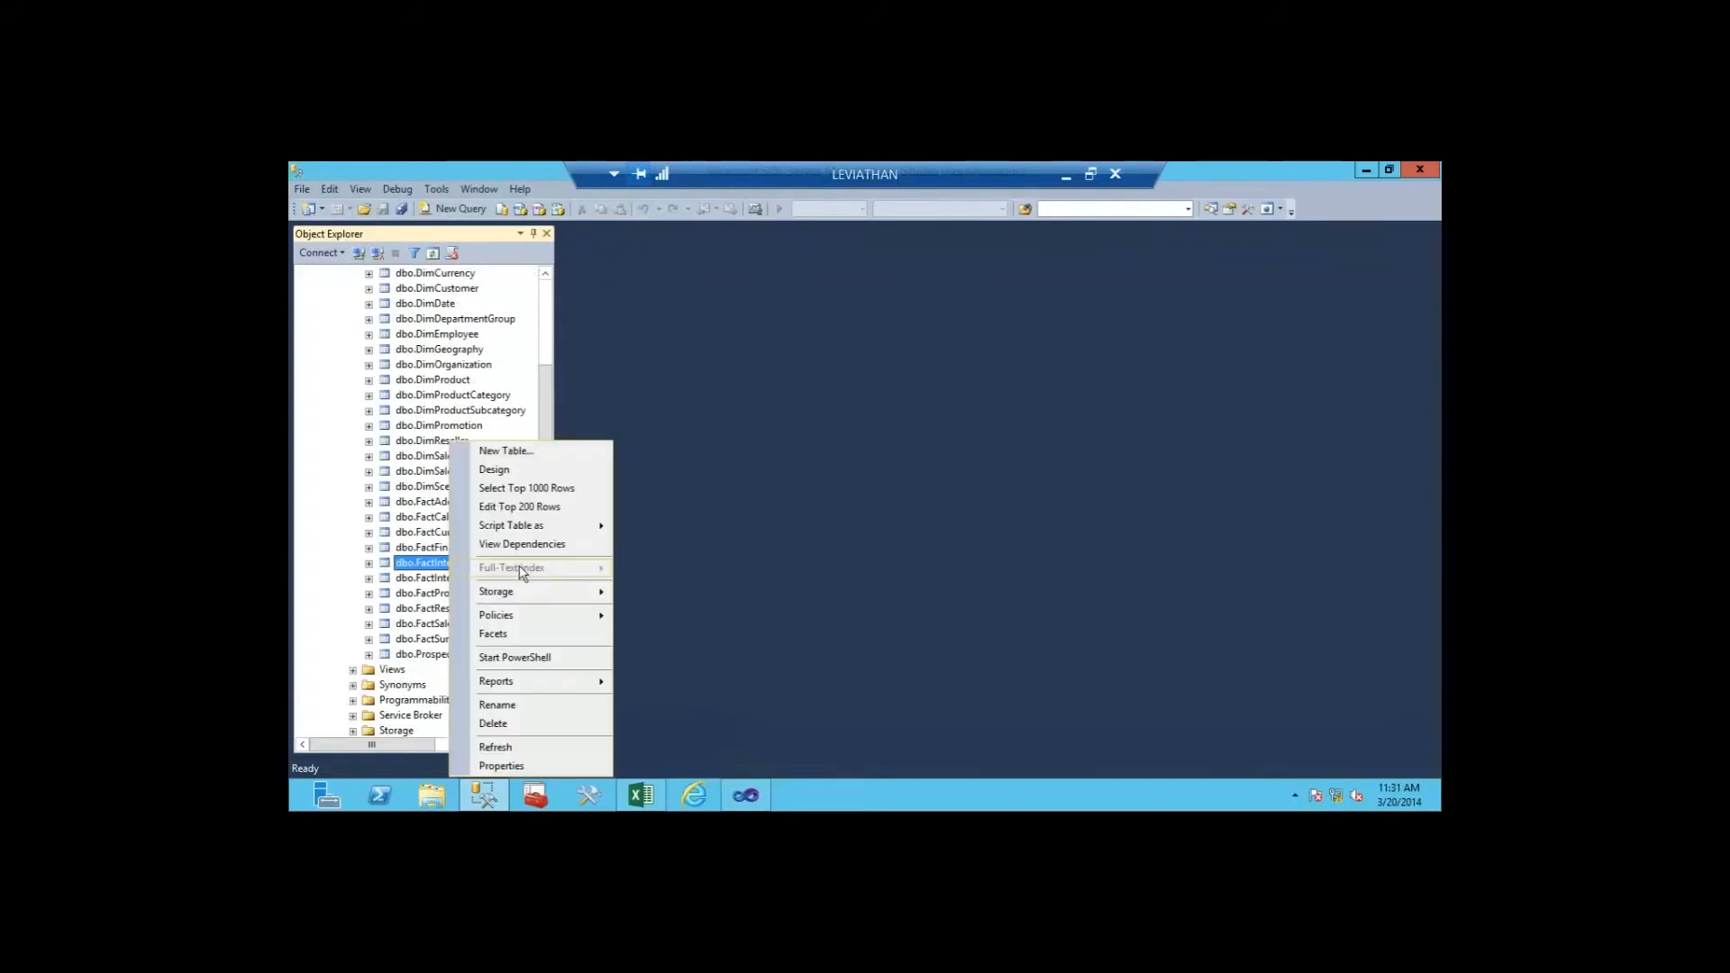
{"action": "left_click", "coordinate": [557, 488]}
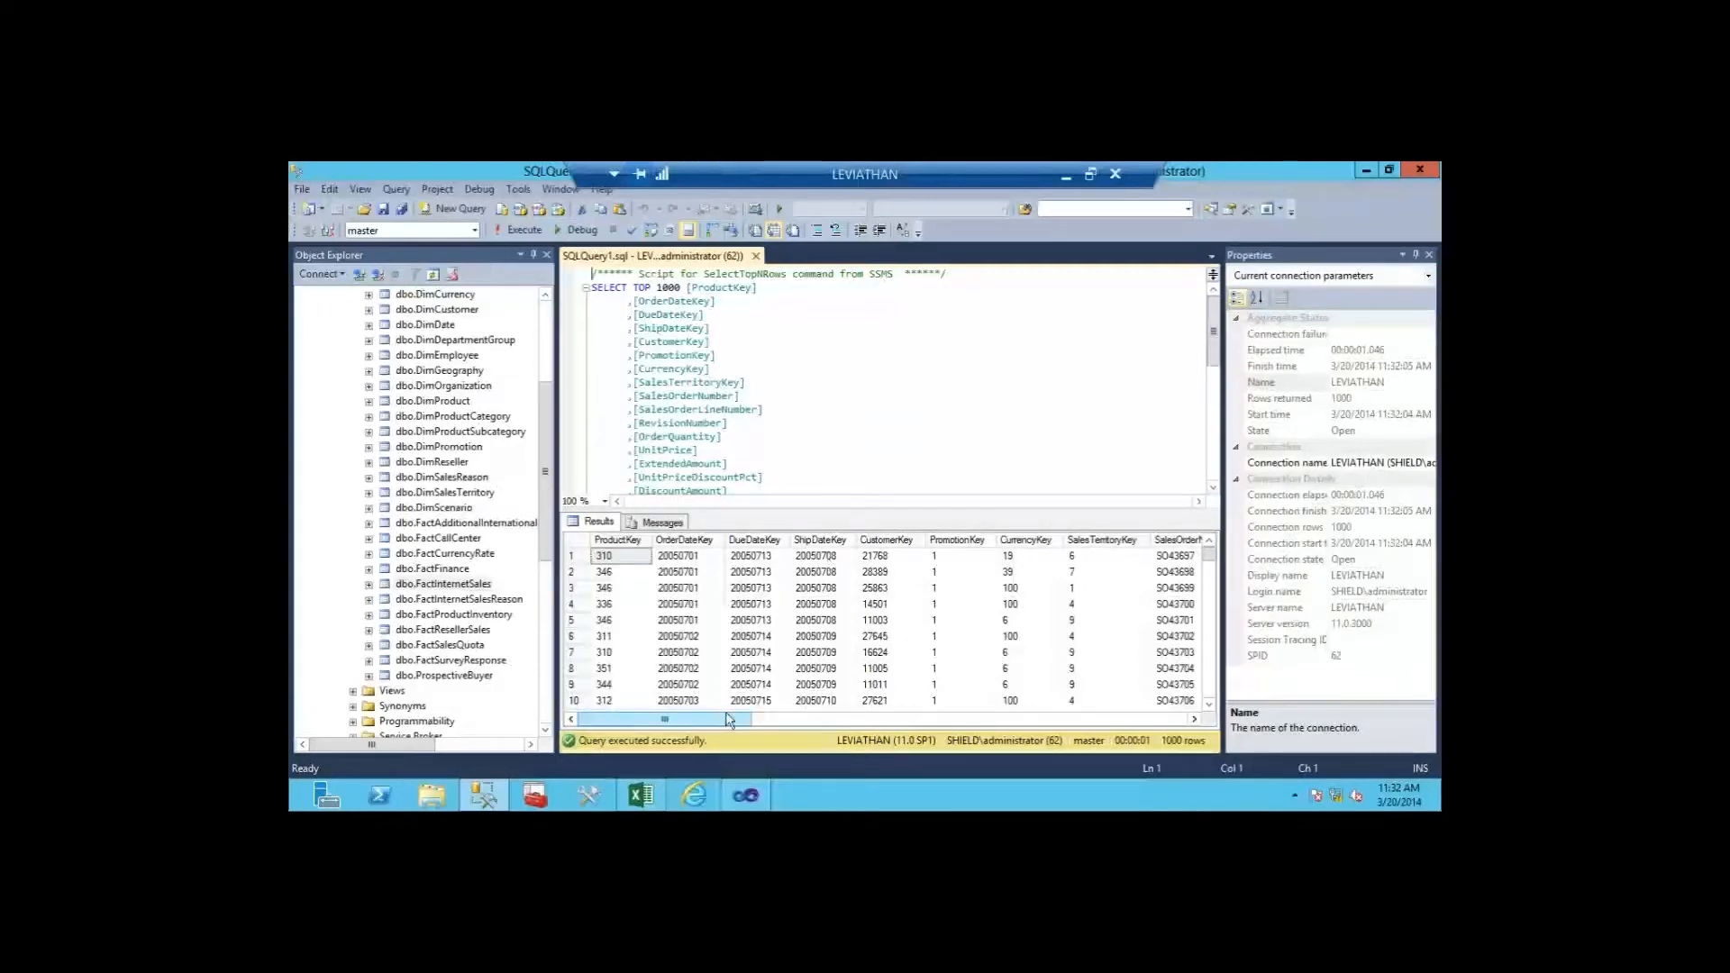
{"action": "left_click_drag", "start_coordinate": [730, 718], "coordinate": [786, 716]}
{"action": "left_click", "coordinate": [1007, 540]}
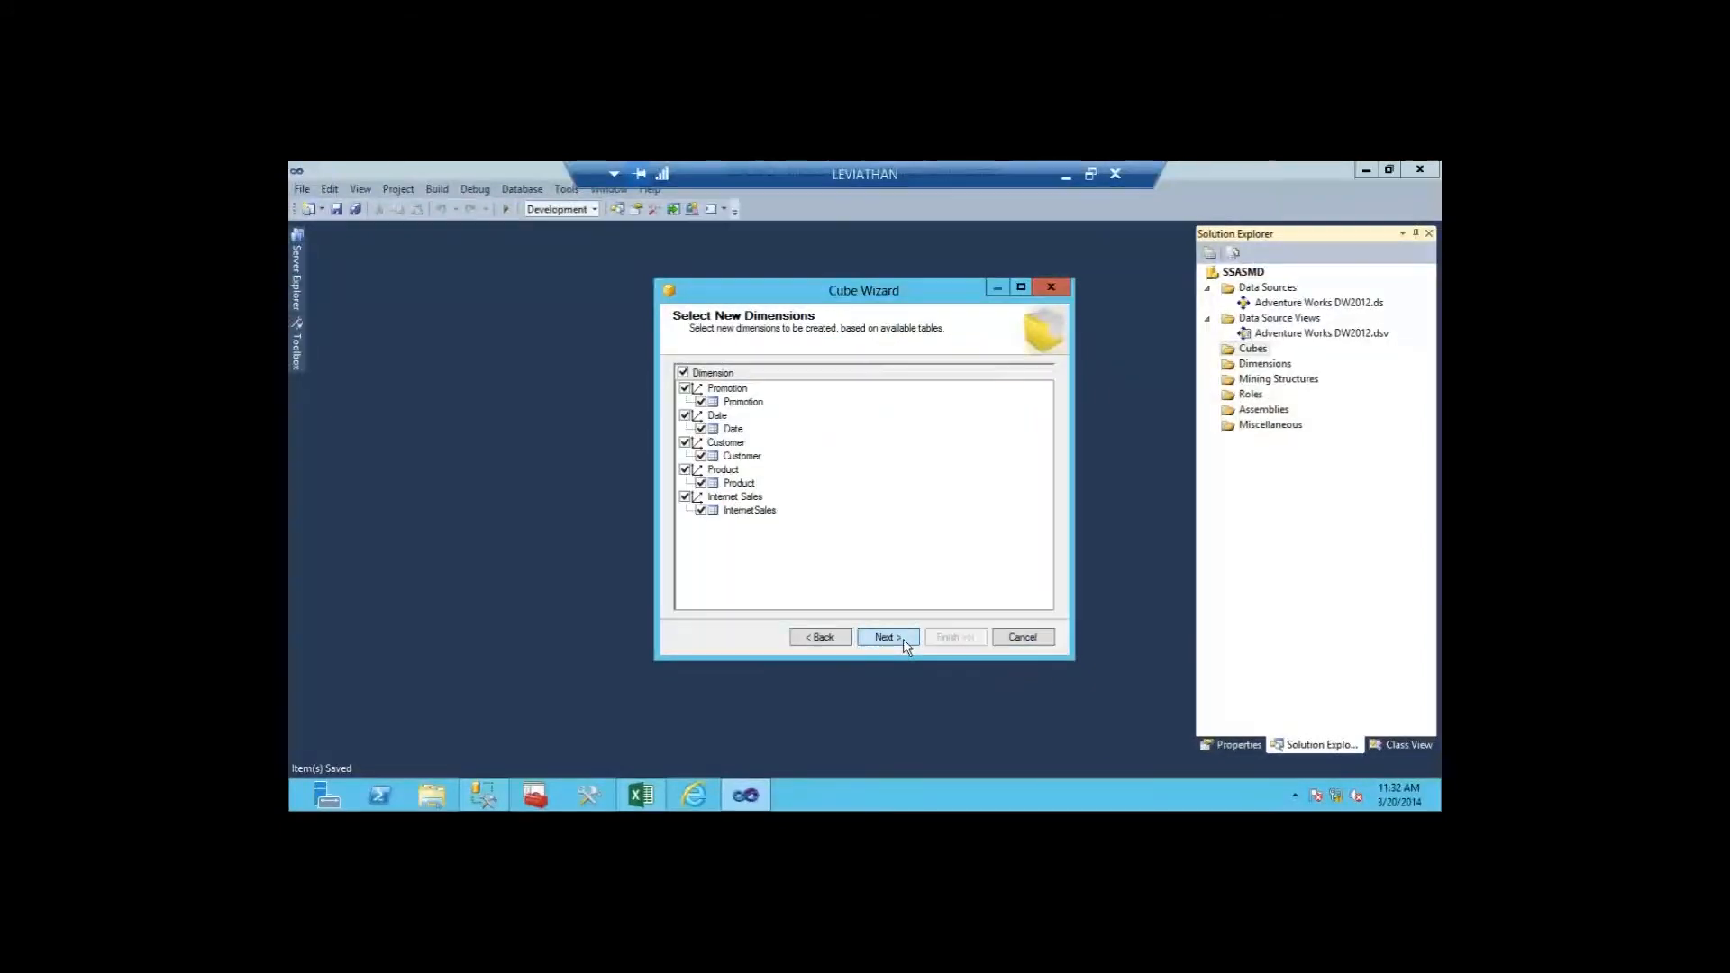
Step: Keep all proposed new dimensions, including Internet Sales, name the cube ADW2012 and finish creating it
{"action": "left_click", "coordinate": [741, 500]}
{"action": "left_click", "coordinate": [685, 469]}
{"action": "left_click", "coordinate": [903, 638]}
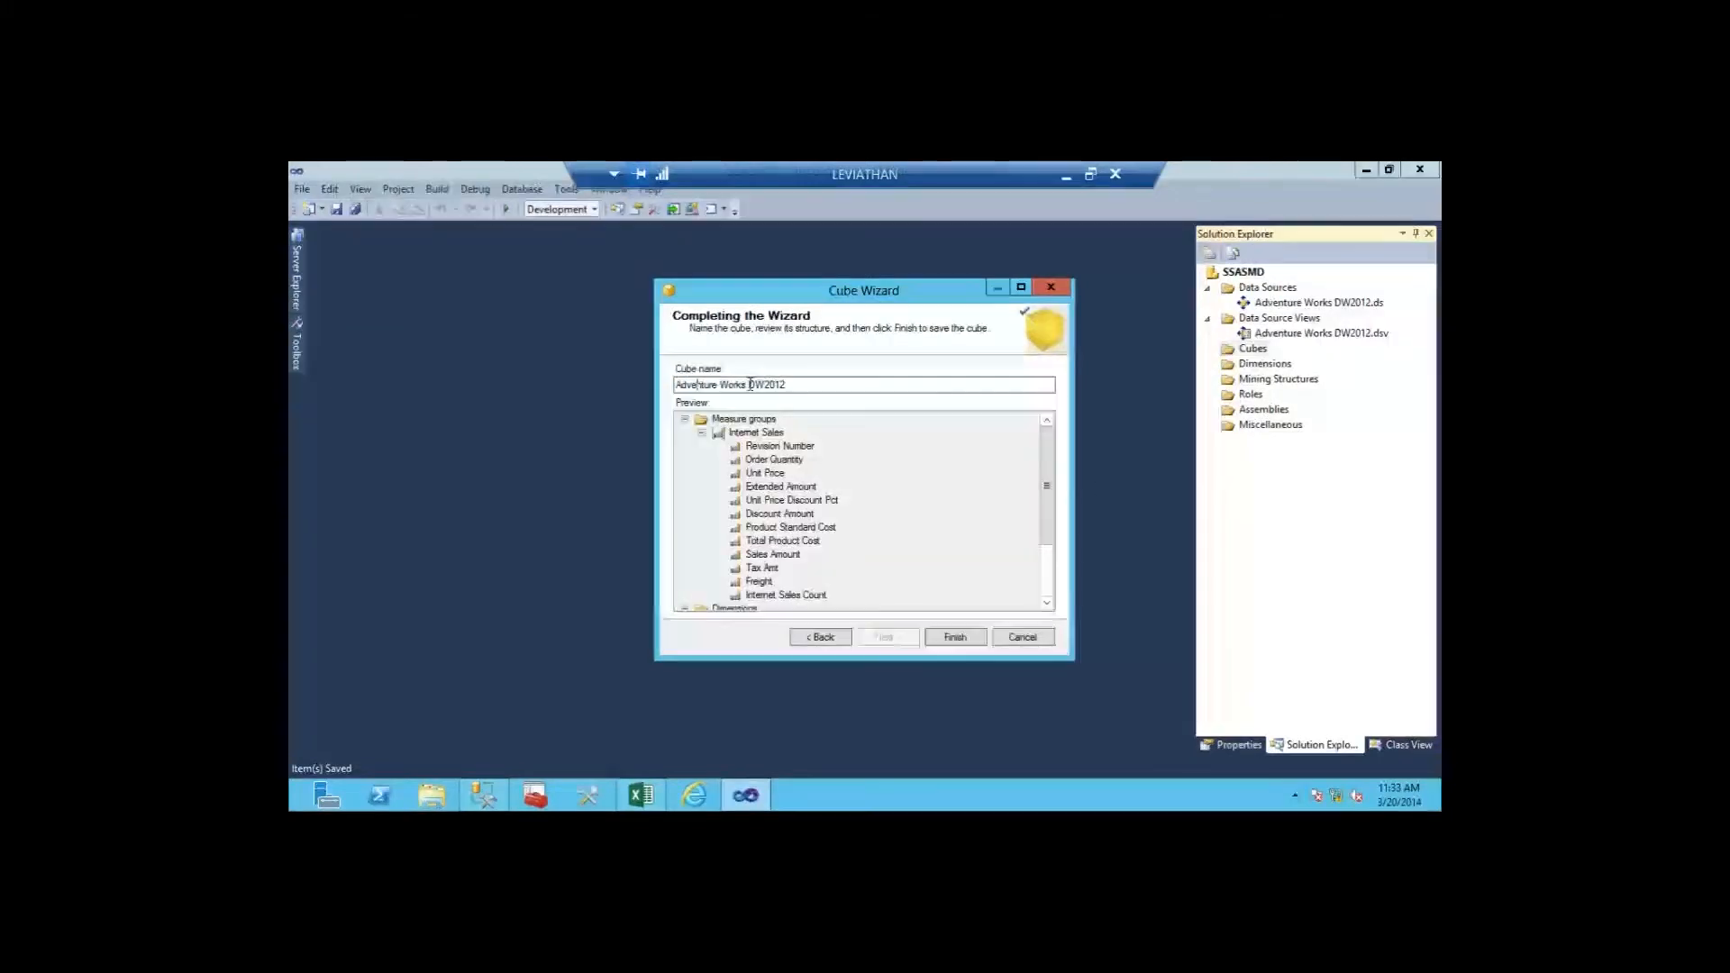
{"action": "left_click_drag", "start_coordinate": [750, 385], "coordinate": [666, 391]}
{"action": "type", "text": "AD"}
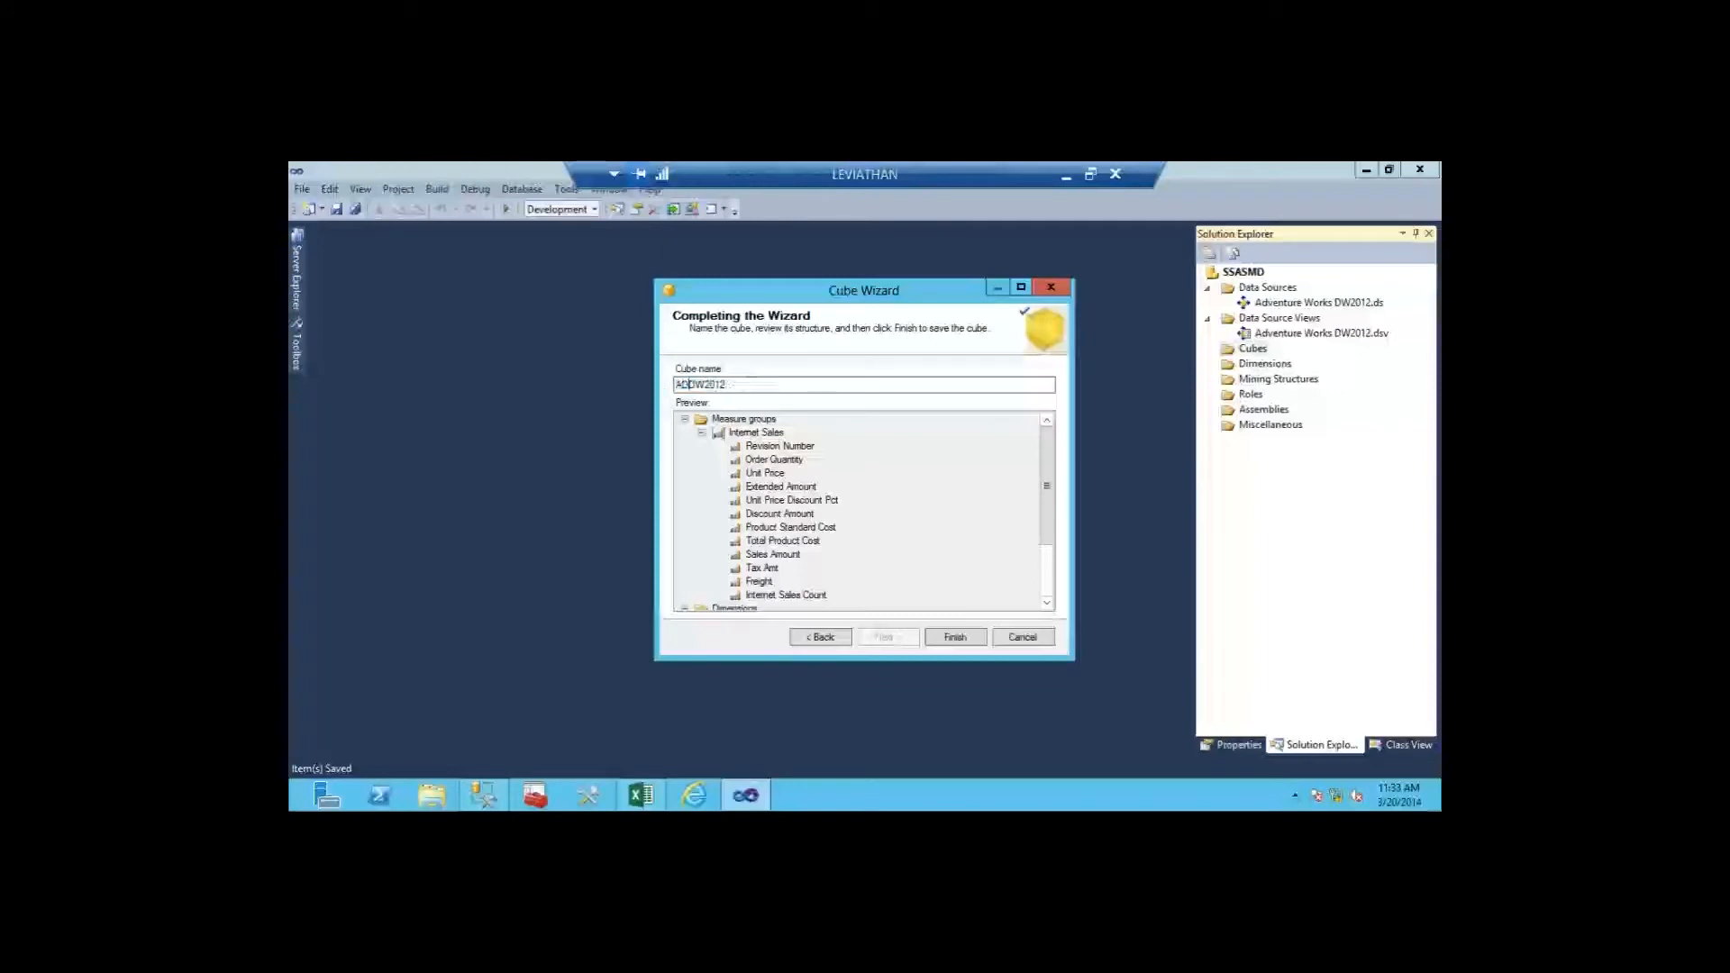
{"action": "key", "text": "BackSpace"}
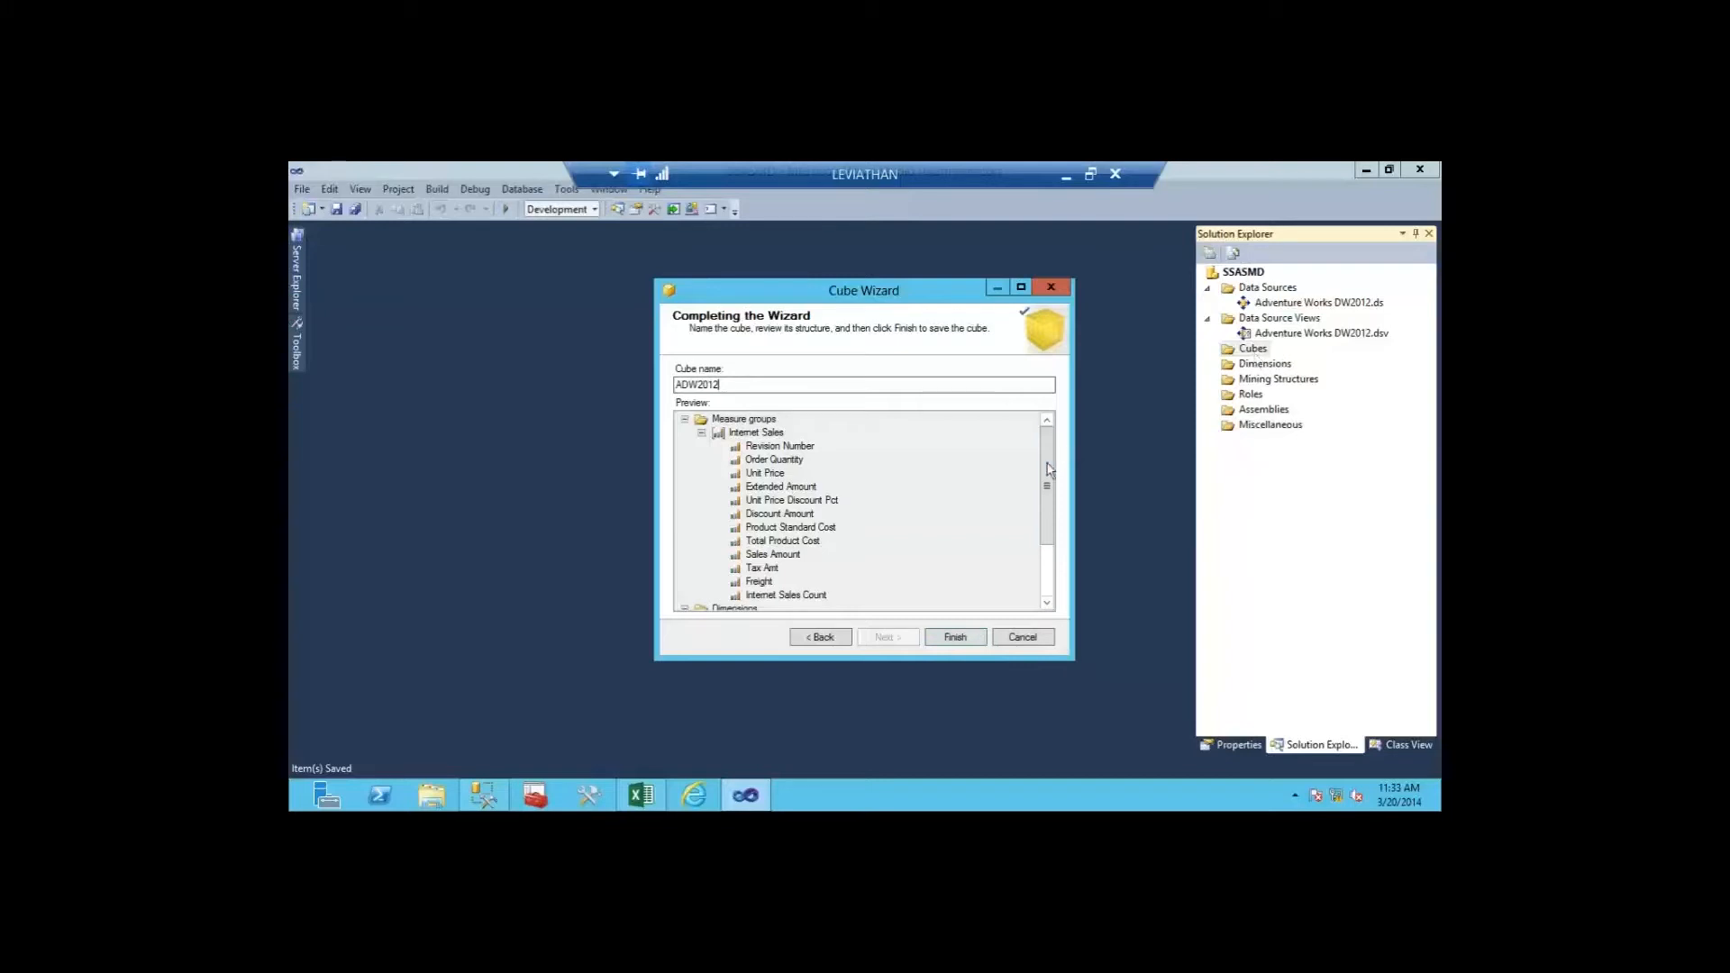
{"action": "scroll", "coordinate": [777, 546], "scroll_direction": "down", "scroll_amount": 2}
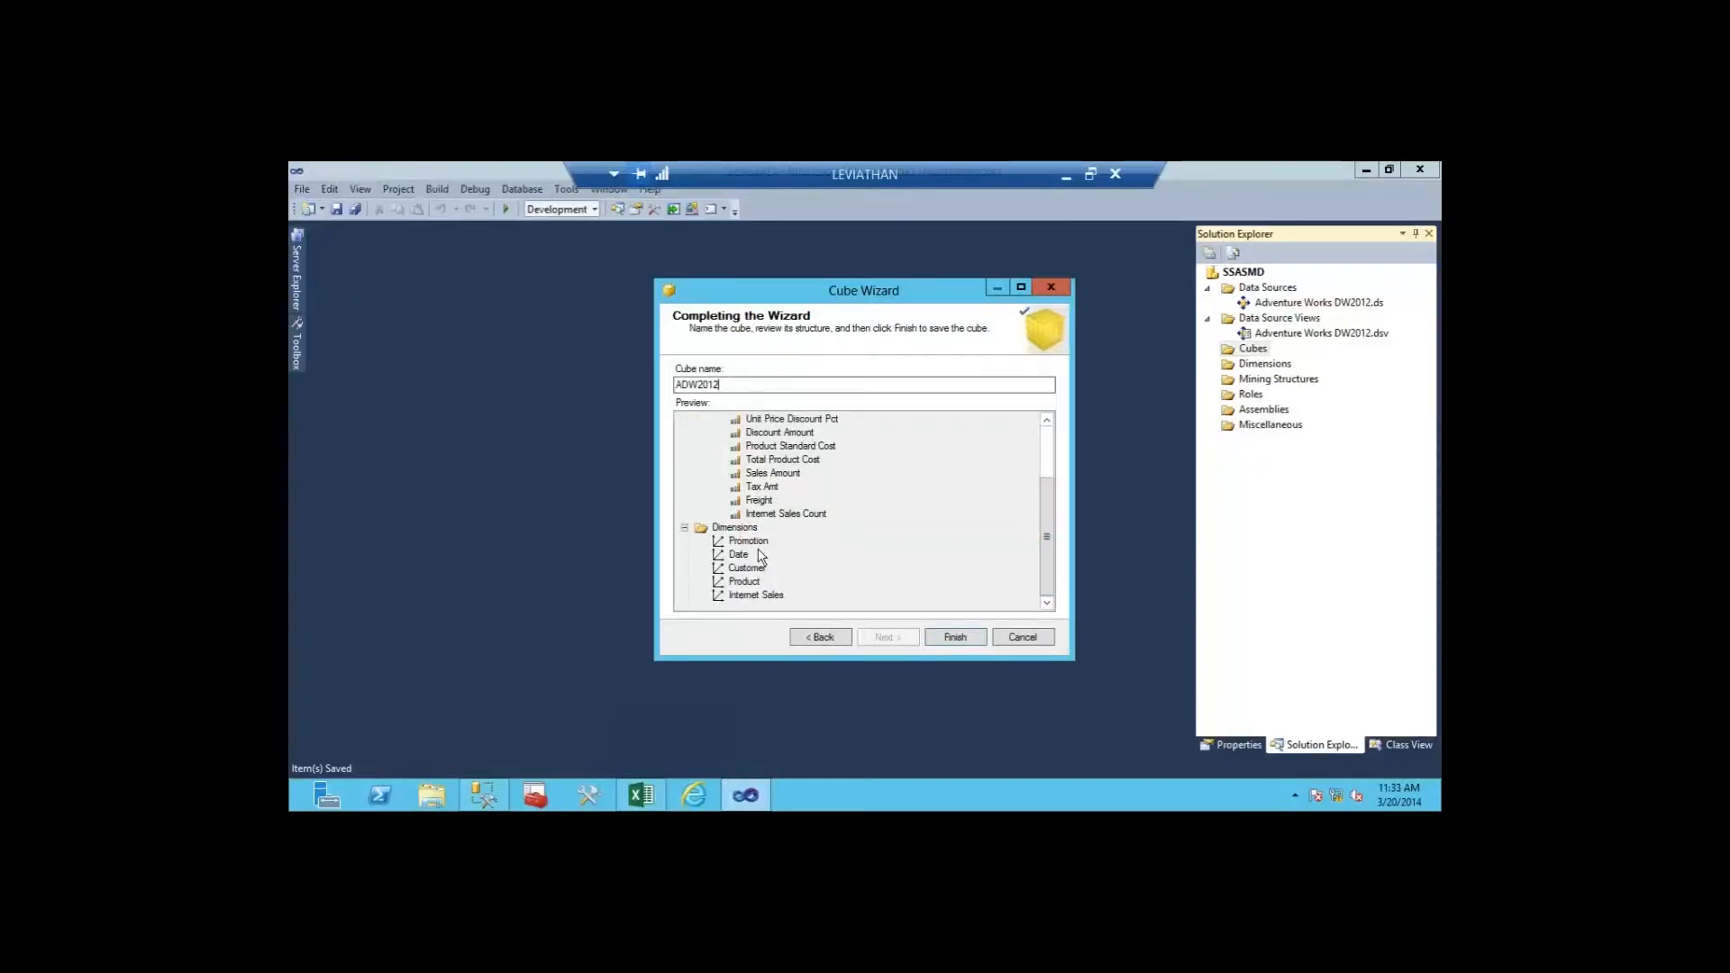
{"action": "left_click", "coordinate": [970, 638]}
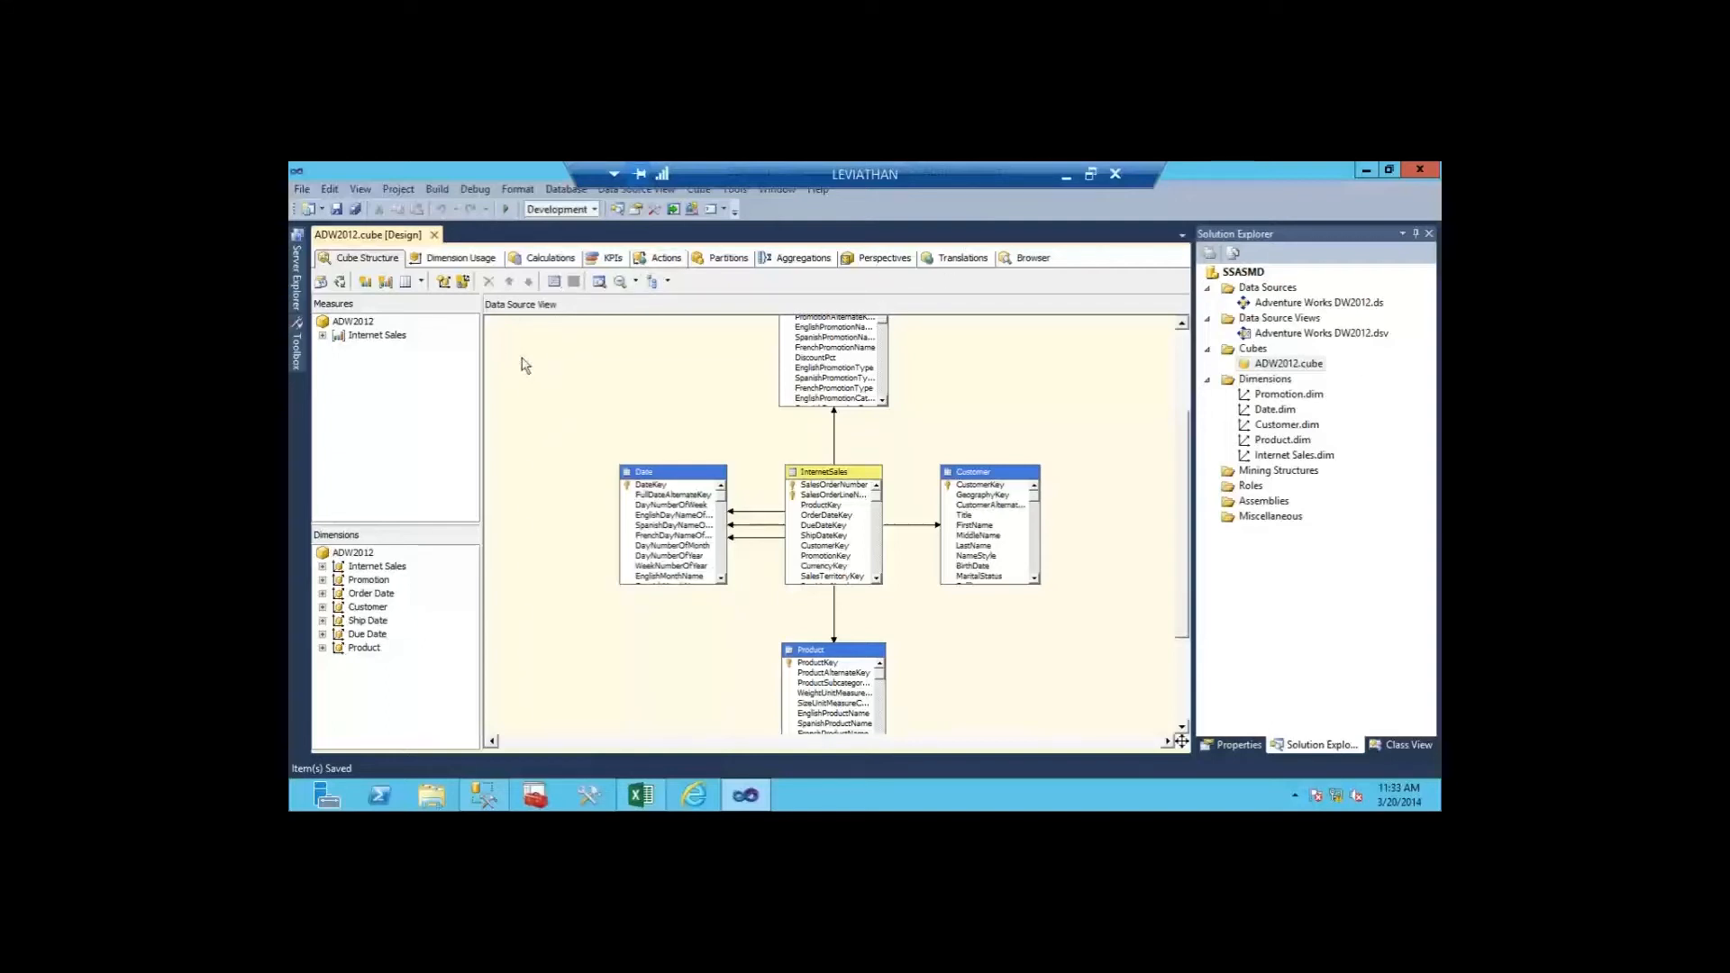
Step: Review how the Promotion dimension relates to the Internet Sales measure group in the cube's dimension usage, without changing the relationship
{"action": "left_click", "coordinate": [464, 259]}
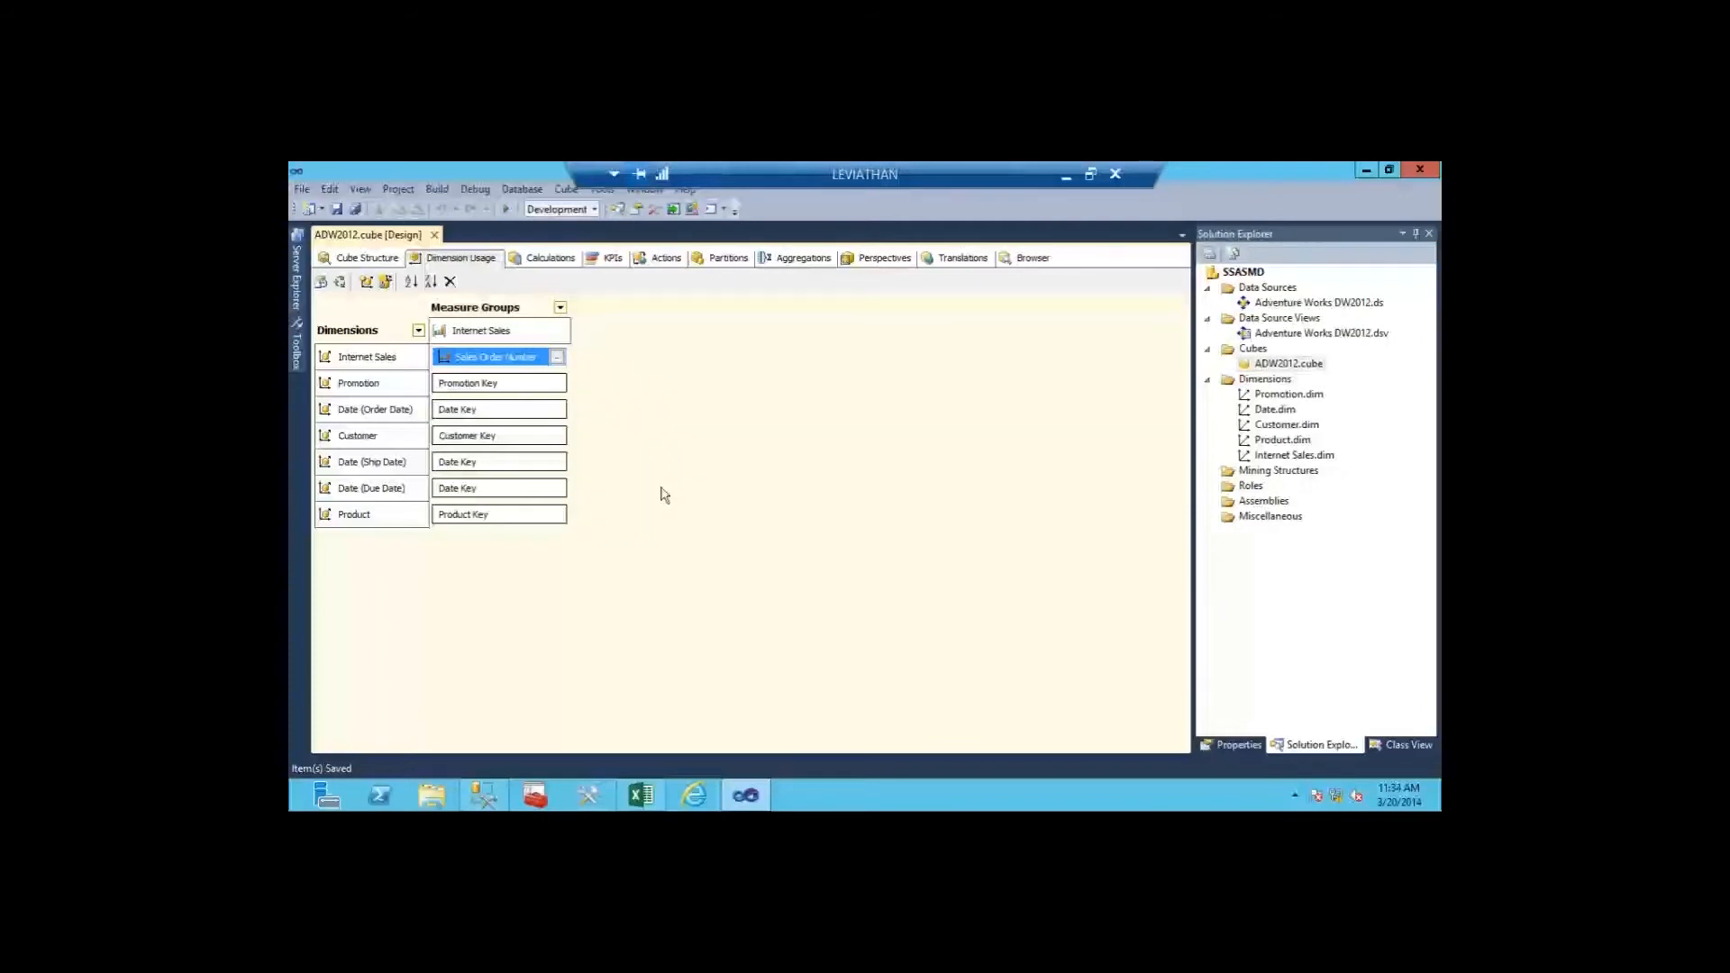
{"action": "left_click", "coordinate": [563, 390]}
{"action": "left_click", "coordinate": [558, 384]}
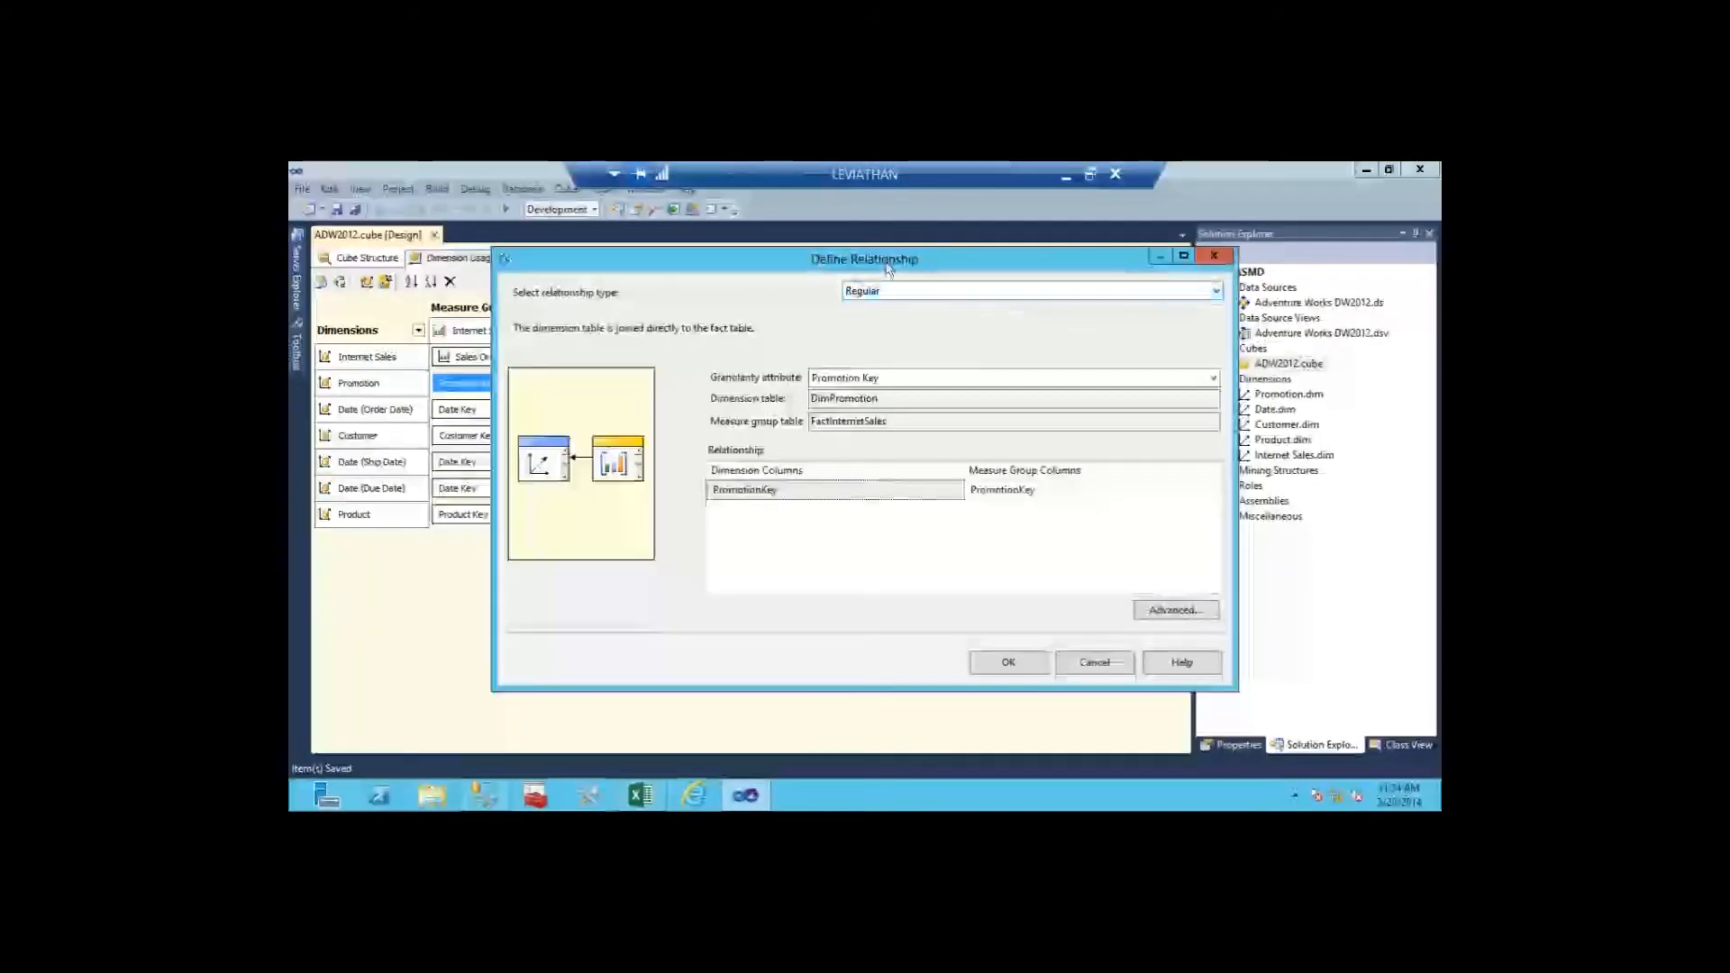
{"action": "left_click_drag", "start_coordinate": [887, 268], "coordinate": [967, 274]}
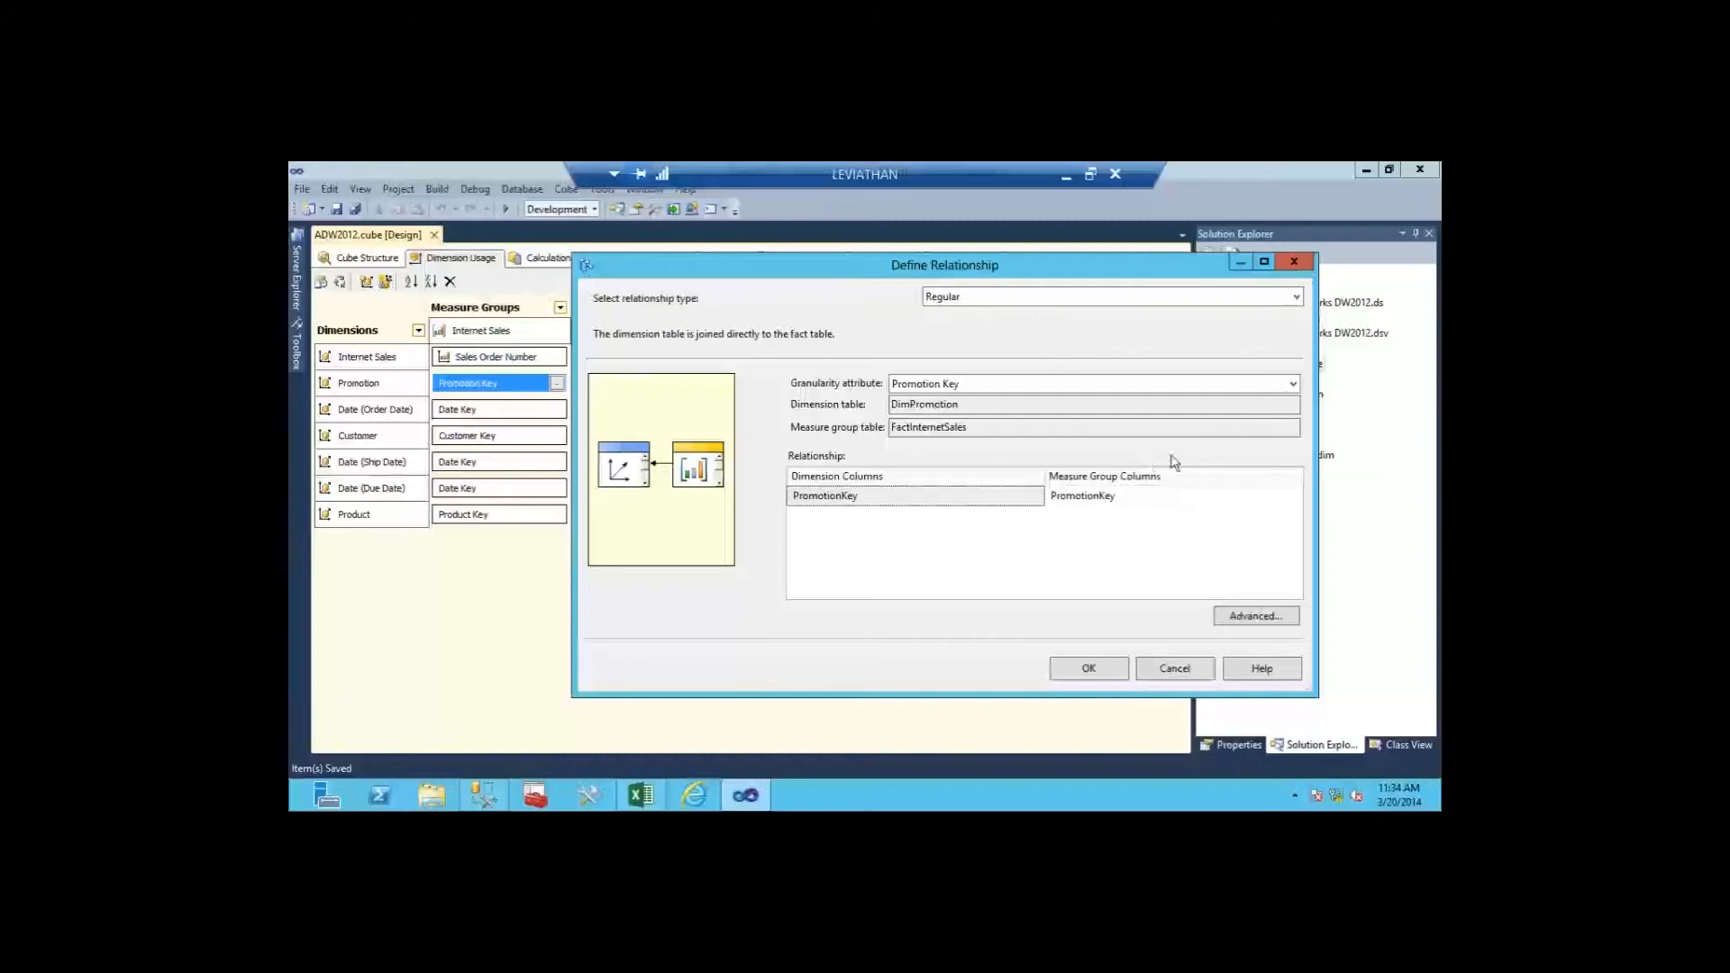
{"action": "left_click", "coordinate": [1174, 667]}
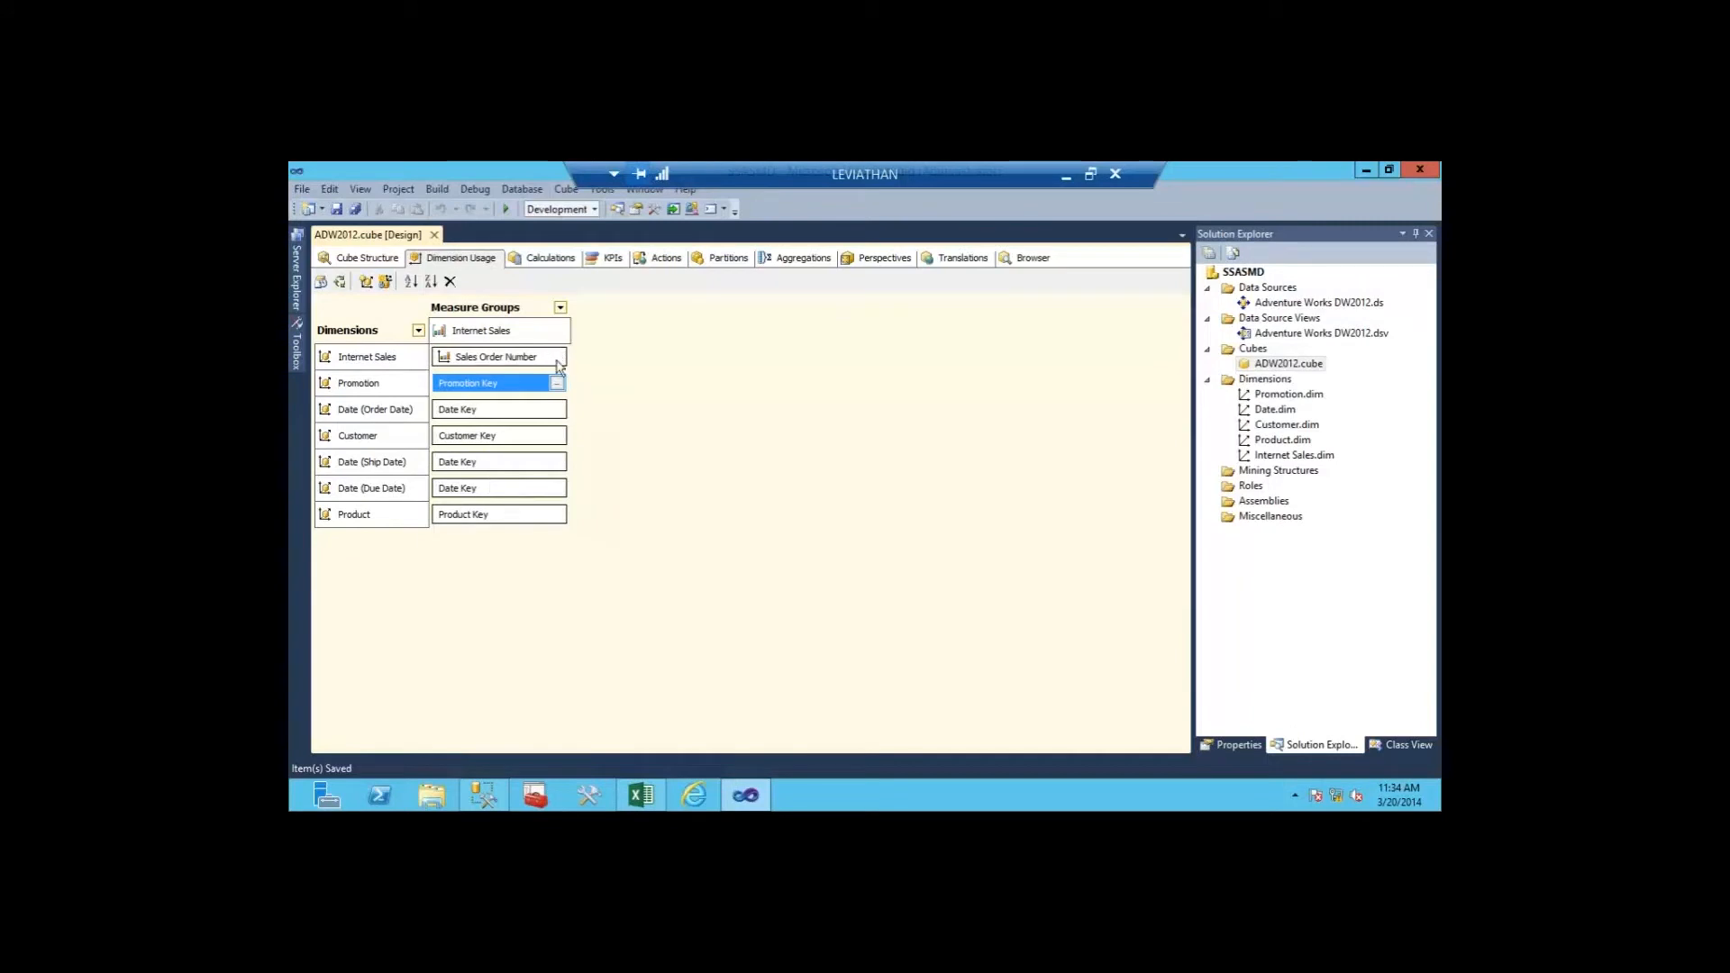
Step: Inspect the Internet Sales dimension's relationship to its measure group without changing it, and return to the cube structure
{"action": "left_click", "coordinate": [475, 359]}
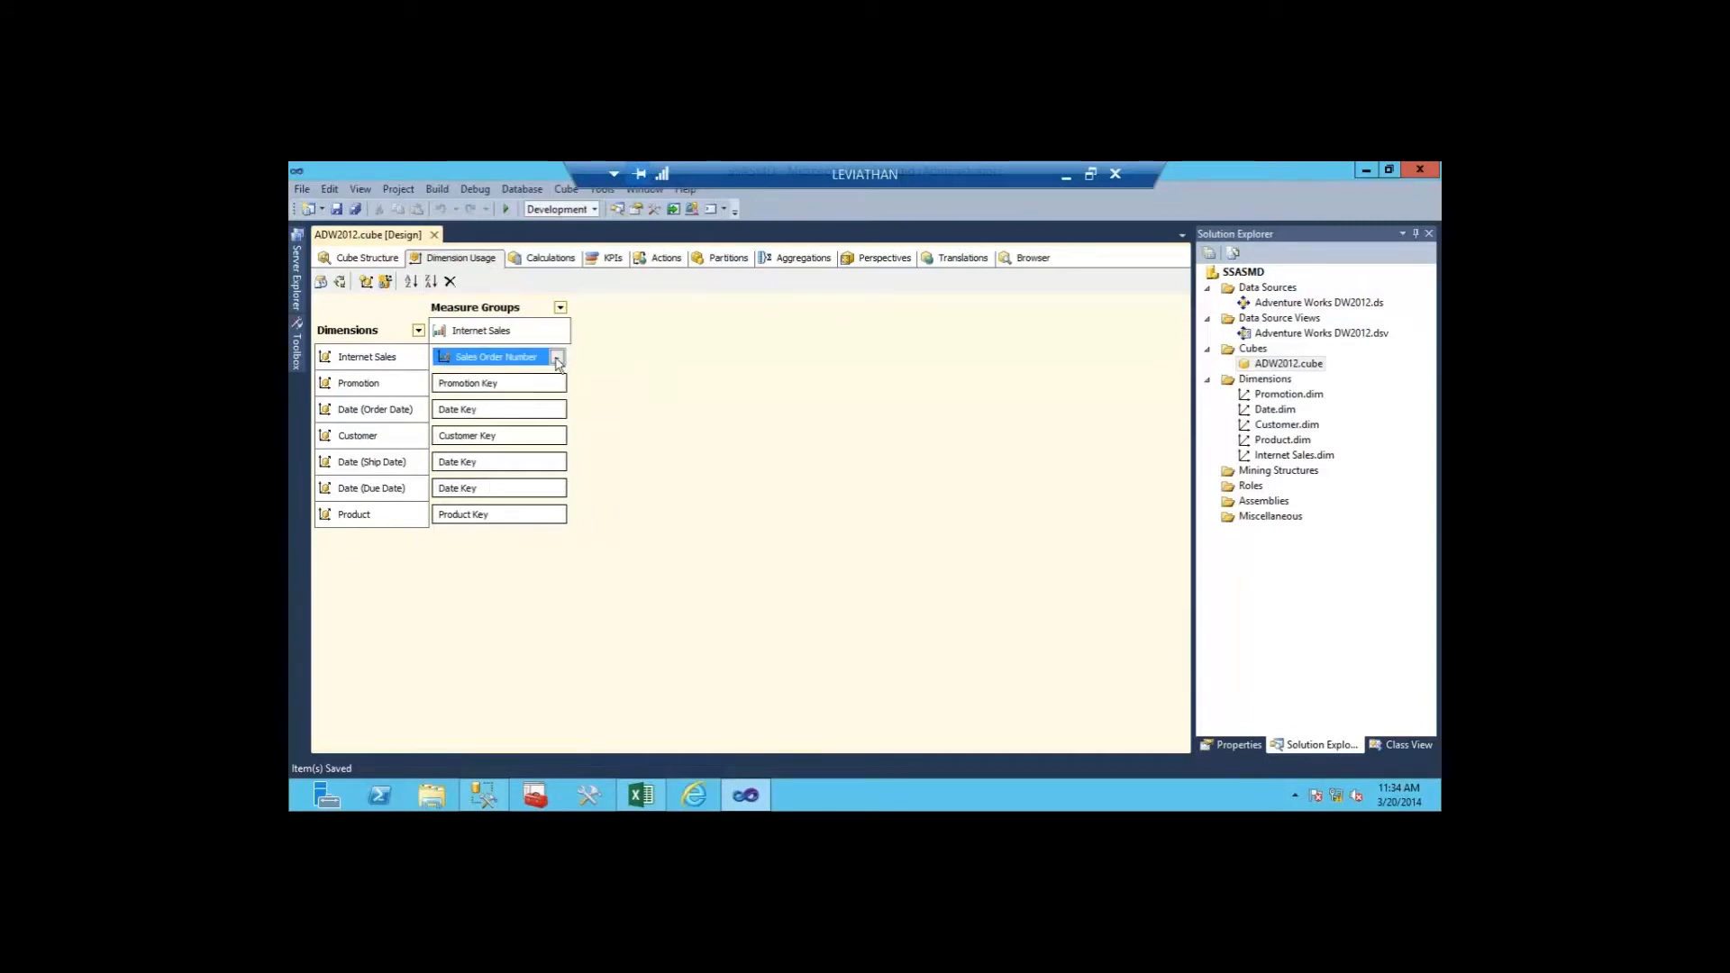
{"action": "left_click", "coordinate": [556, 358]}
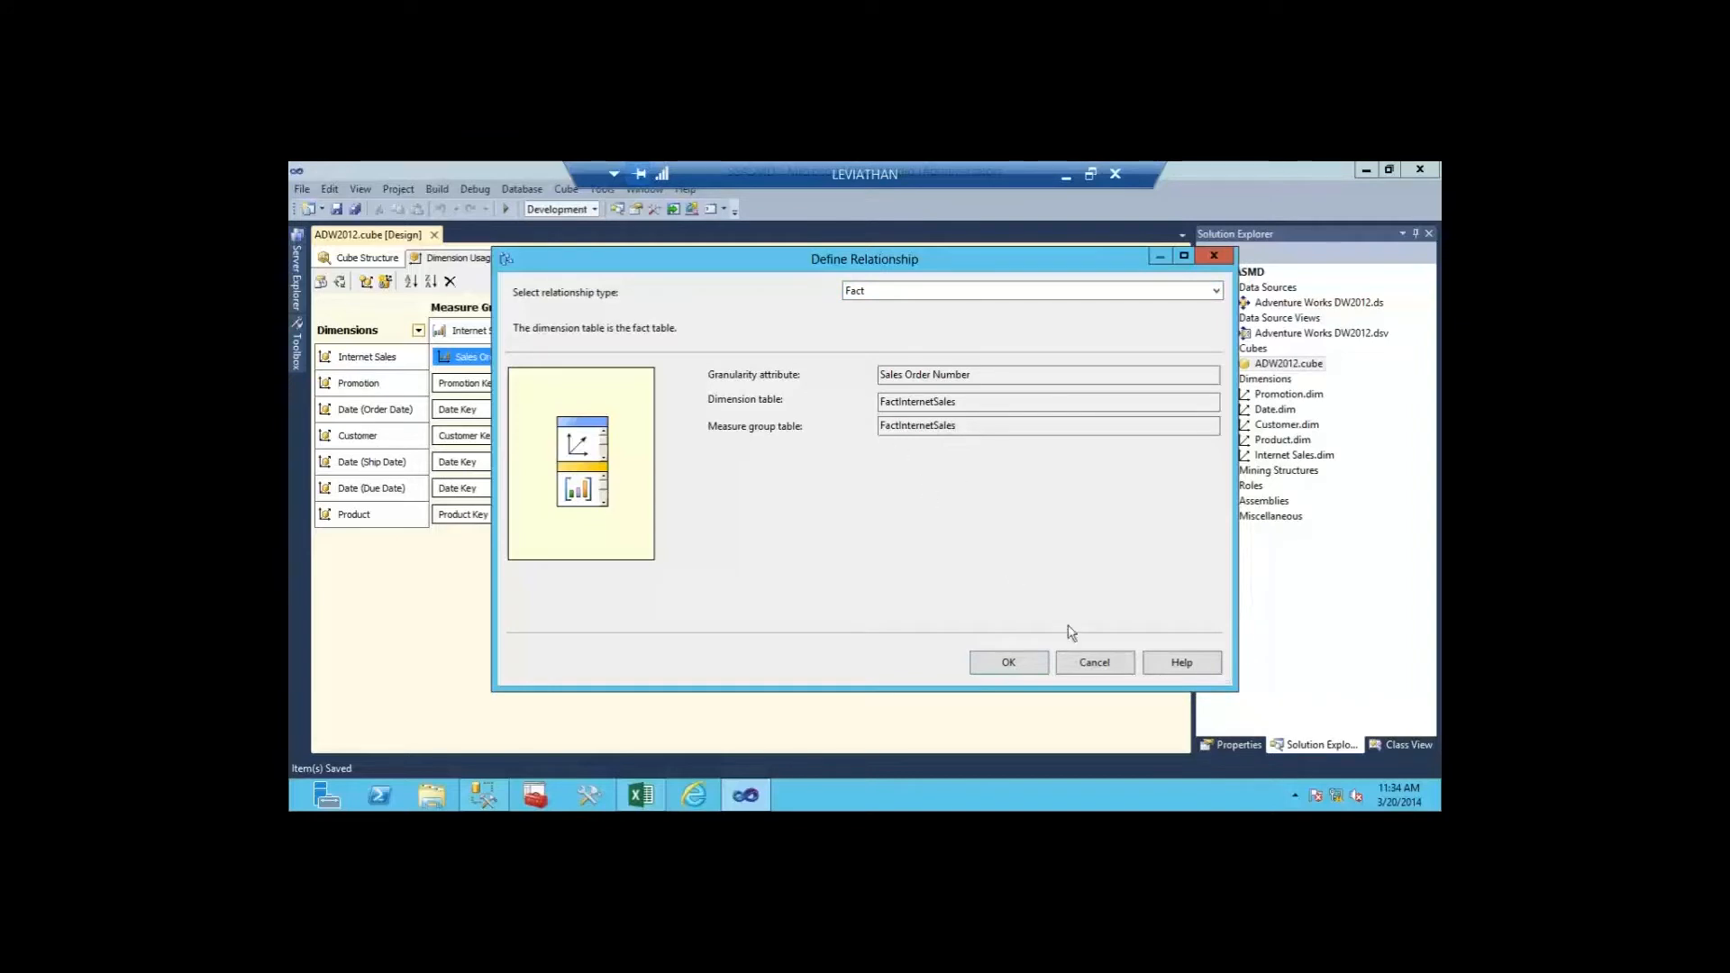
{"action": "left_click", "coordinate": [1091, 665]}
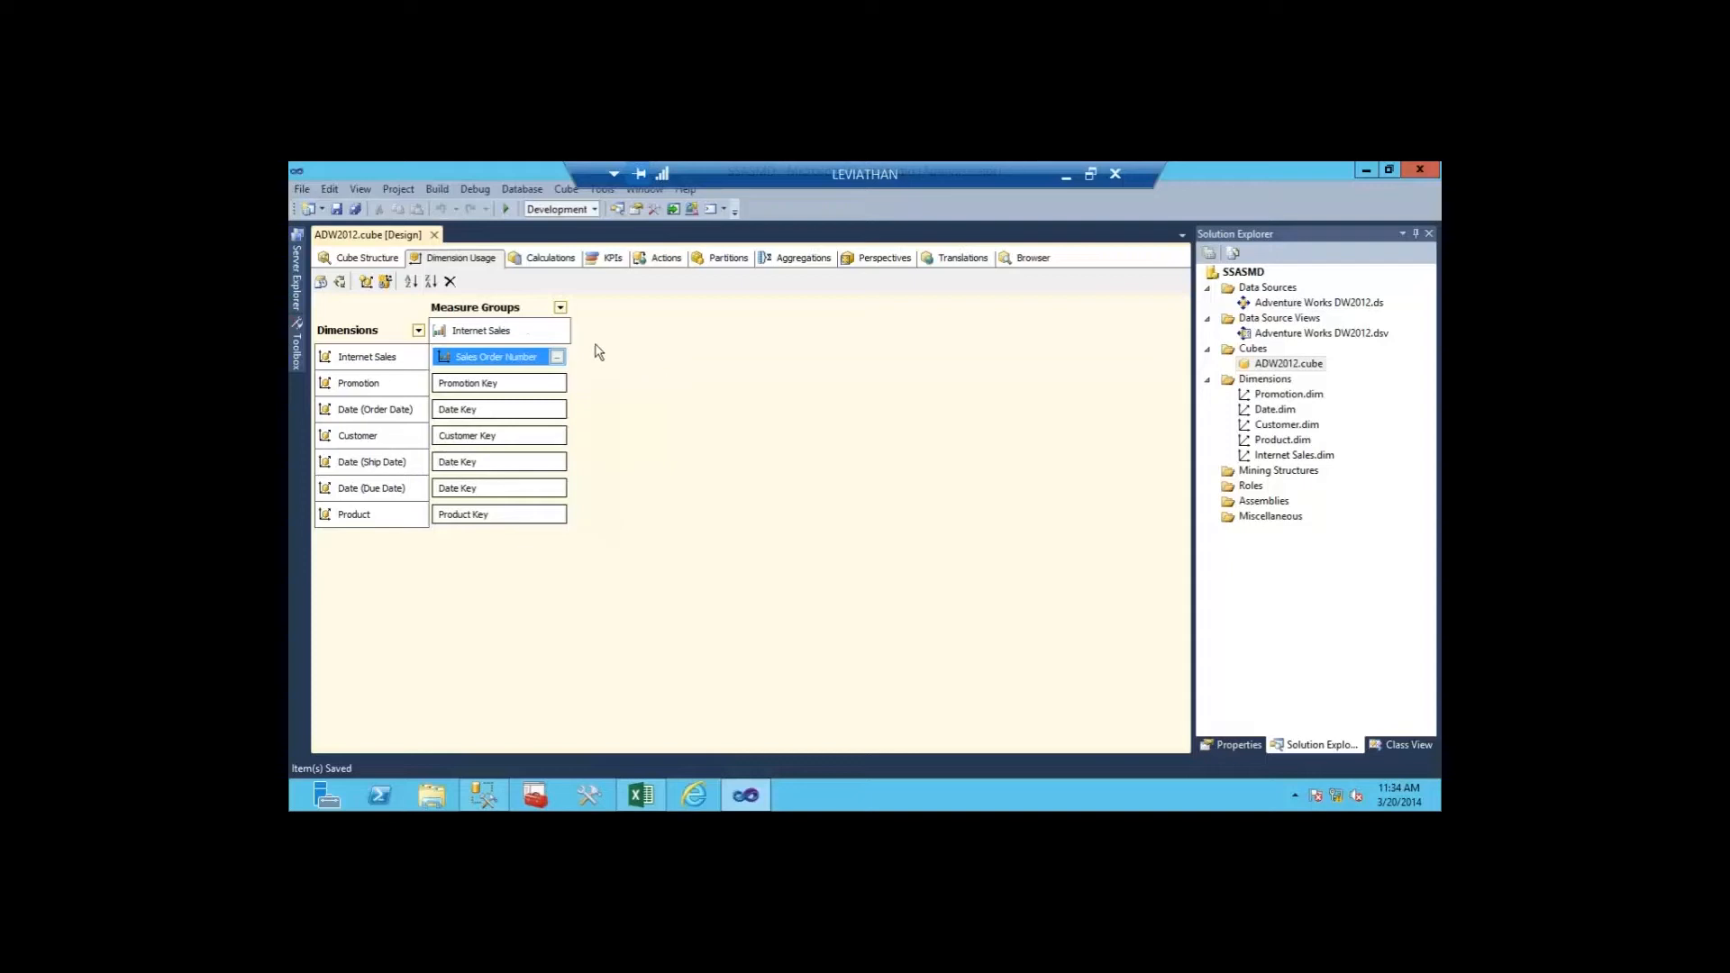
{"action": "left_click", "coordinate": [496, 326]}
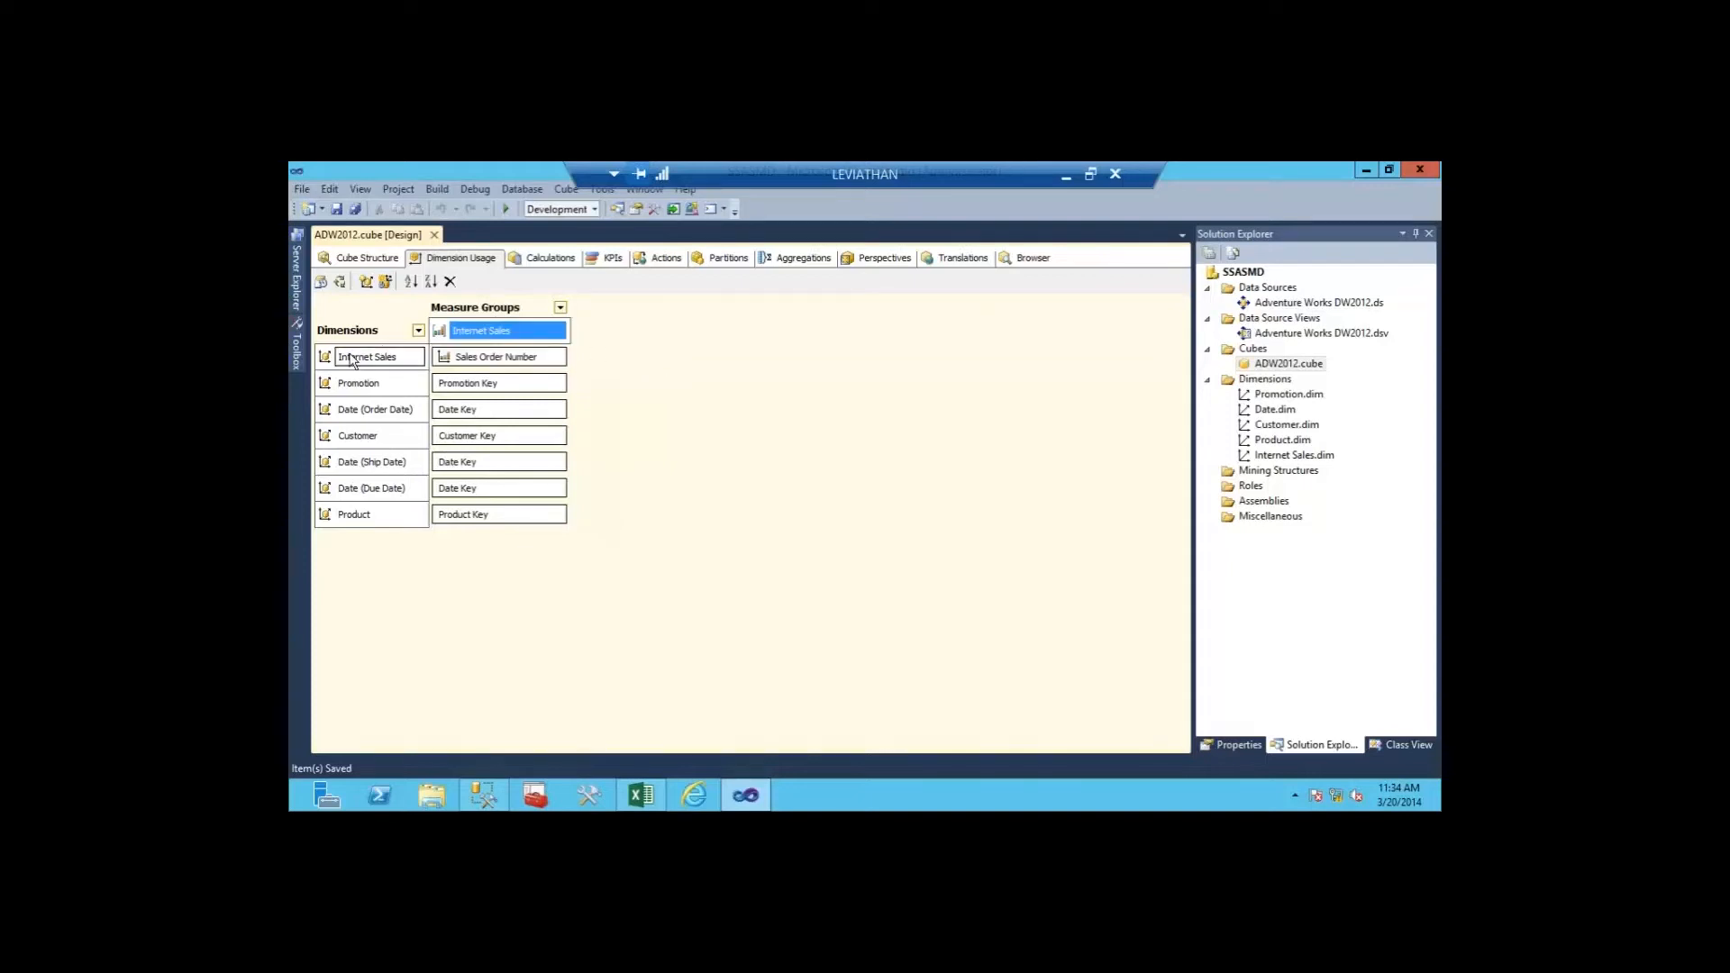
{"action": "left_click", "coordinate": [350, 359]}
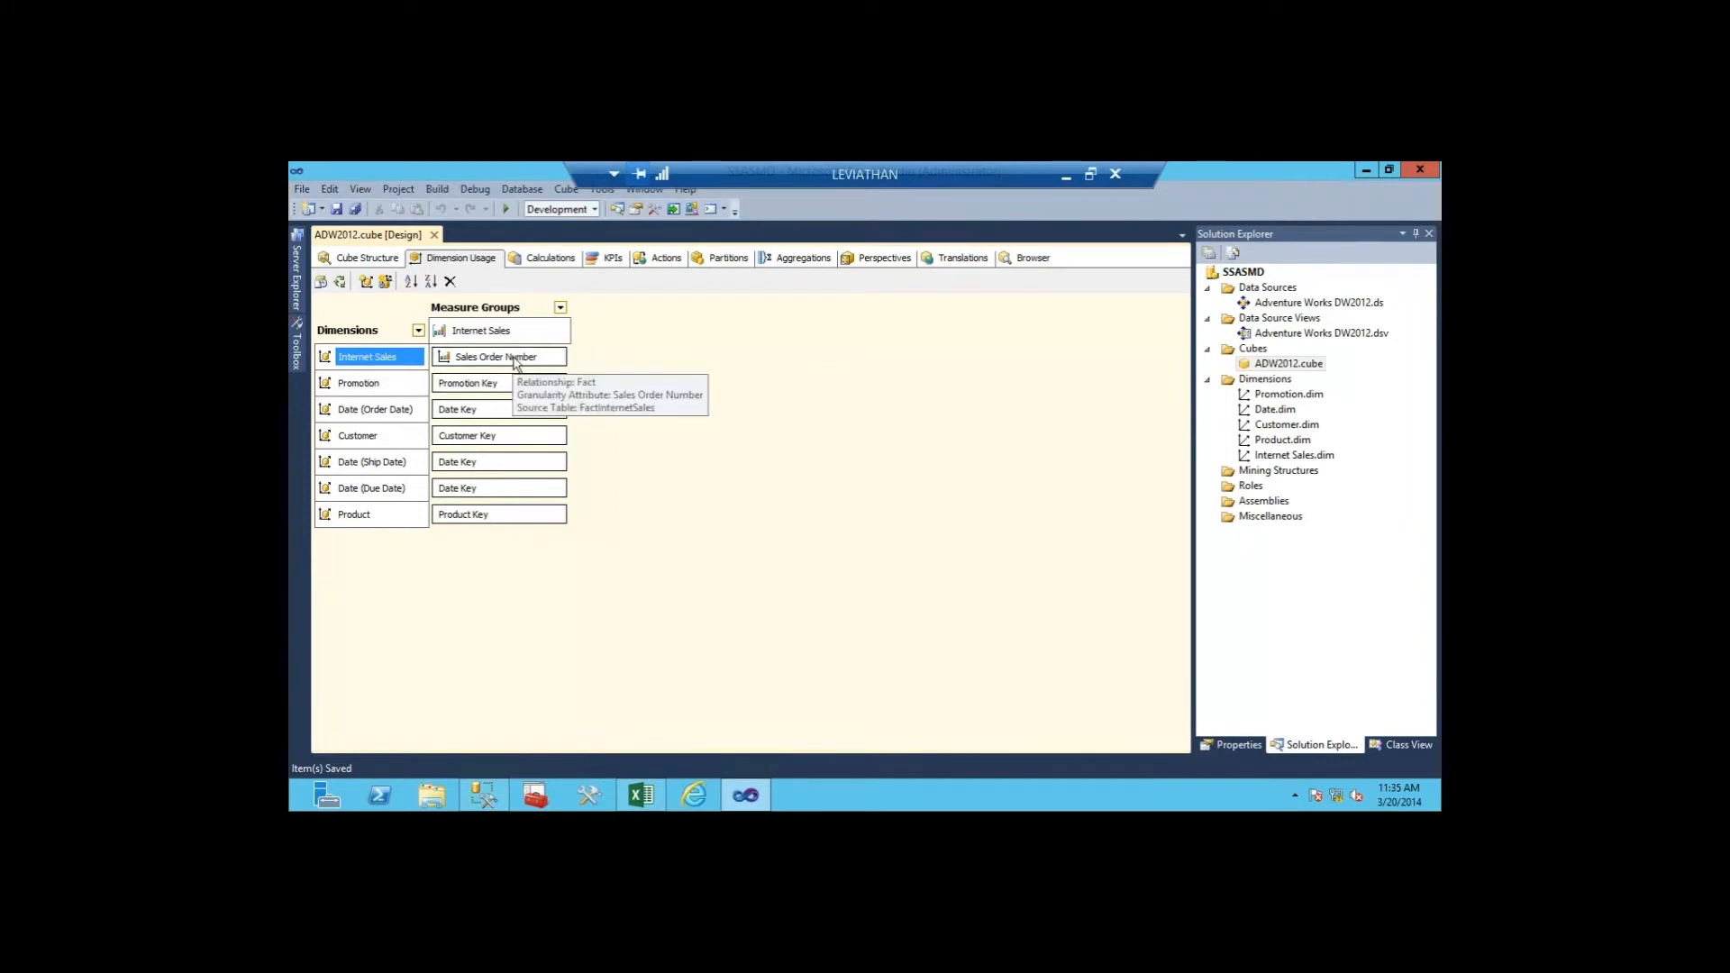
{"action": "left_click", "coordinate": [386, 261]}
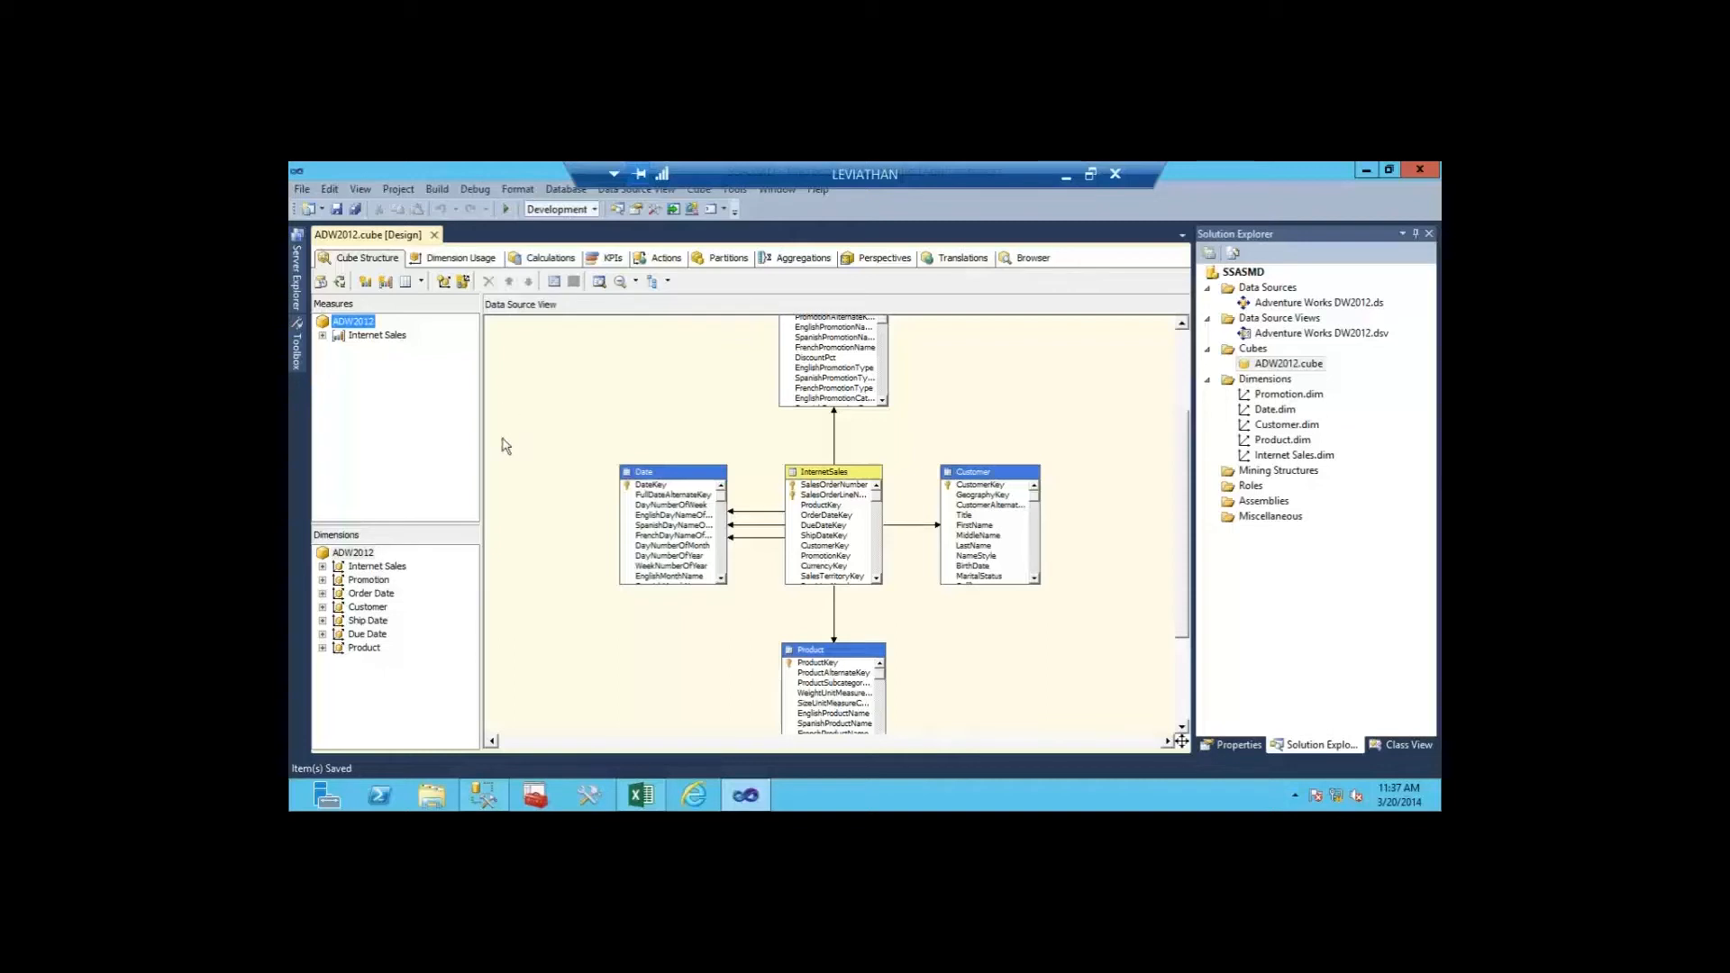
Step: Start processing the SSASMD project and agree to build and deploy it first
{"action": "left_click", "coordinate": [538, 449]}
{"action": "left_click", "coordinate": [1289, 335]}
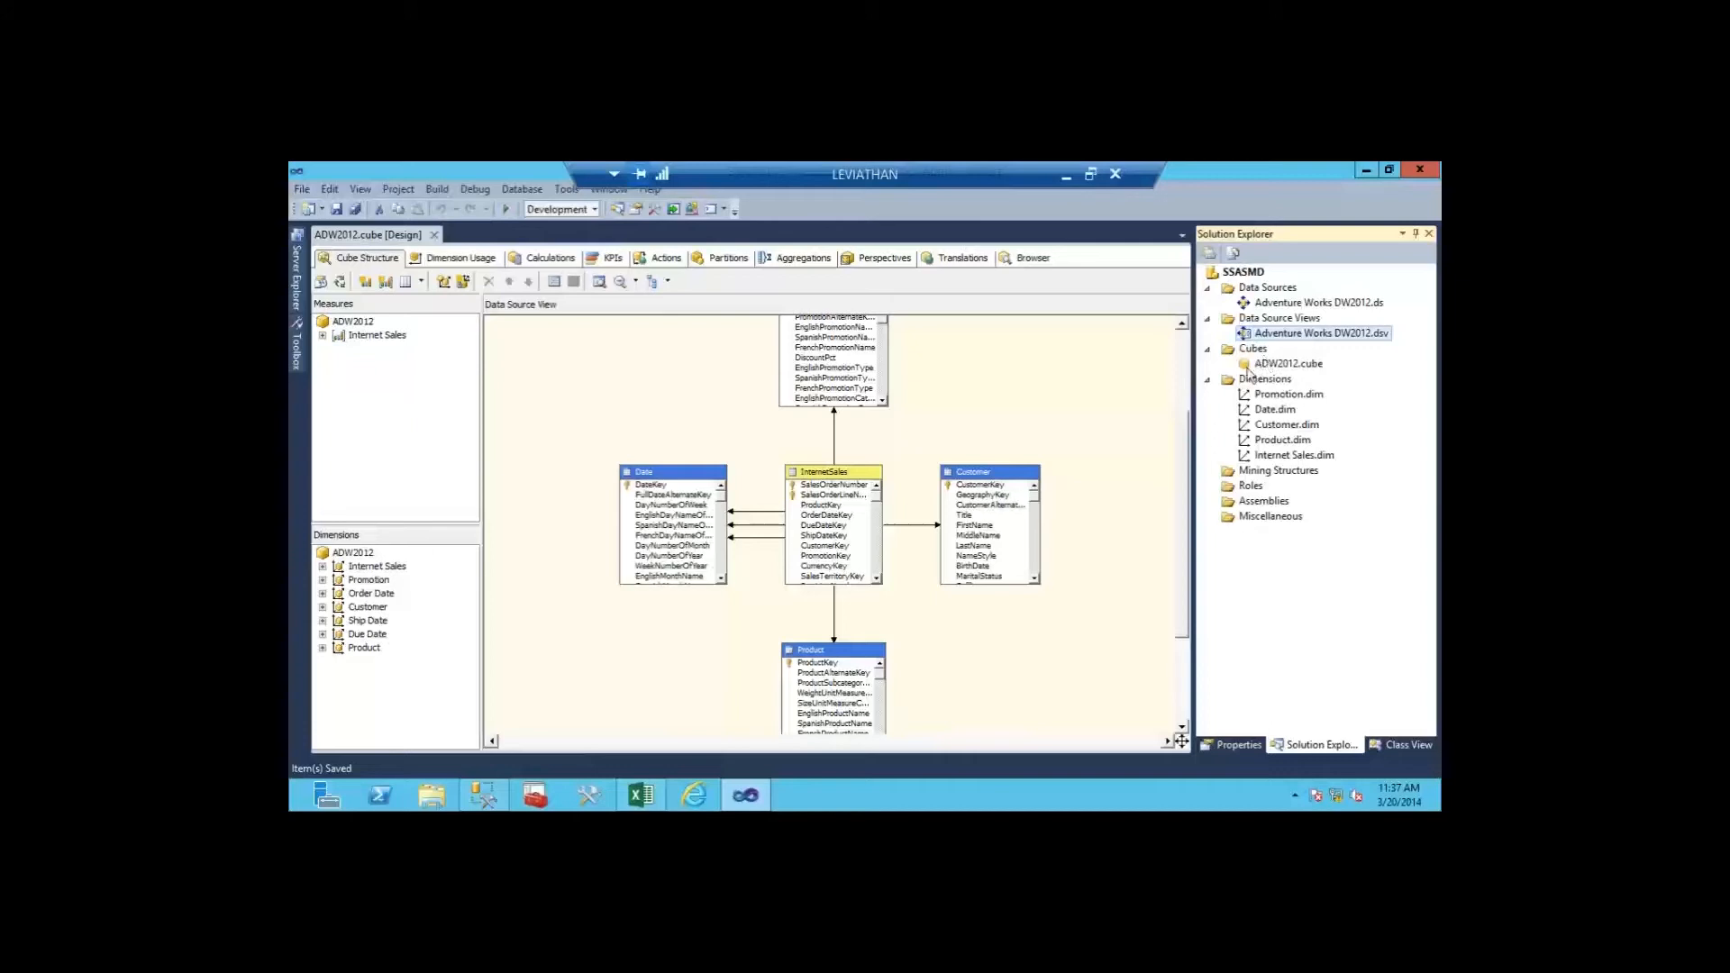
{"action": "right_click", "coordinate": [1230, 280]}
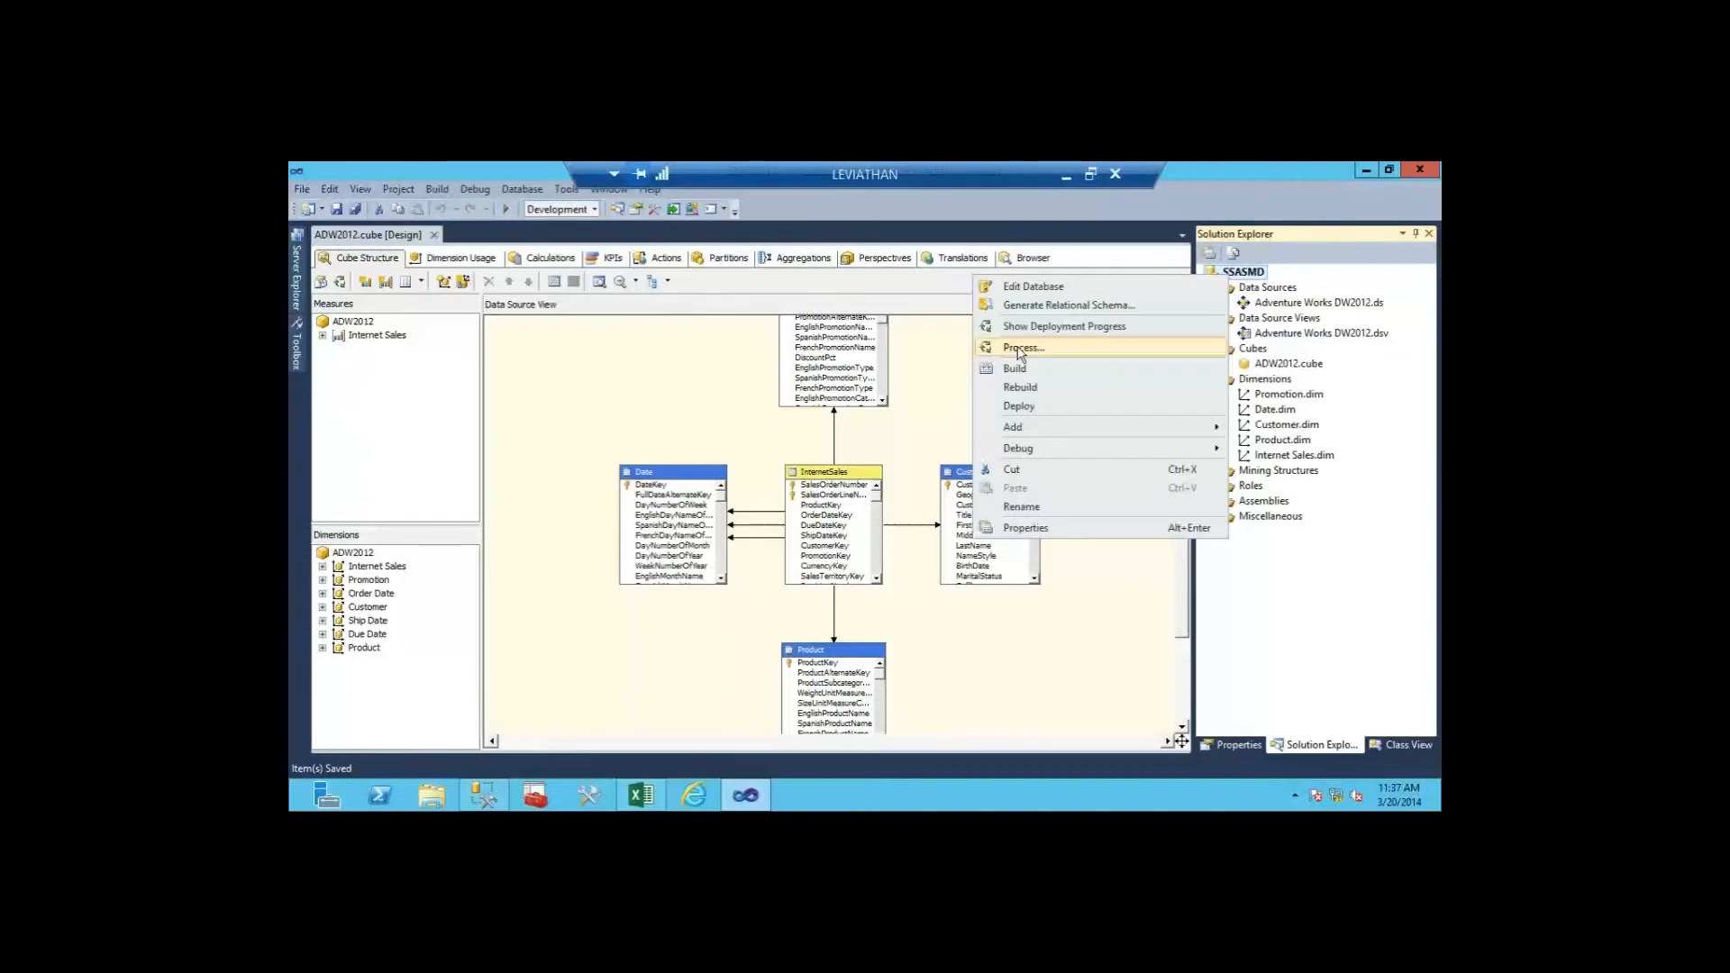
{"action": "left_click", "coordinate": [1021, 349]}
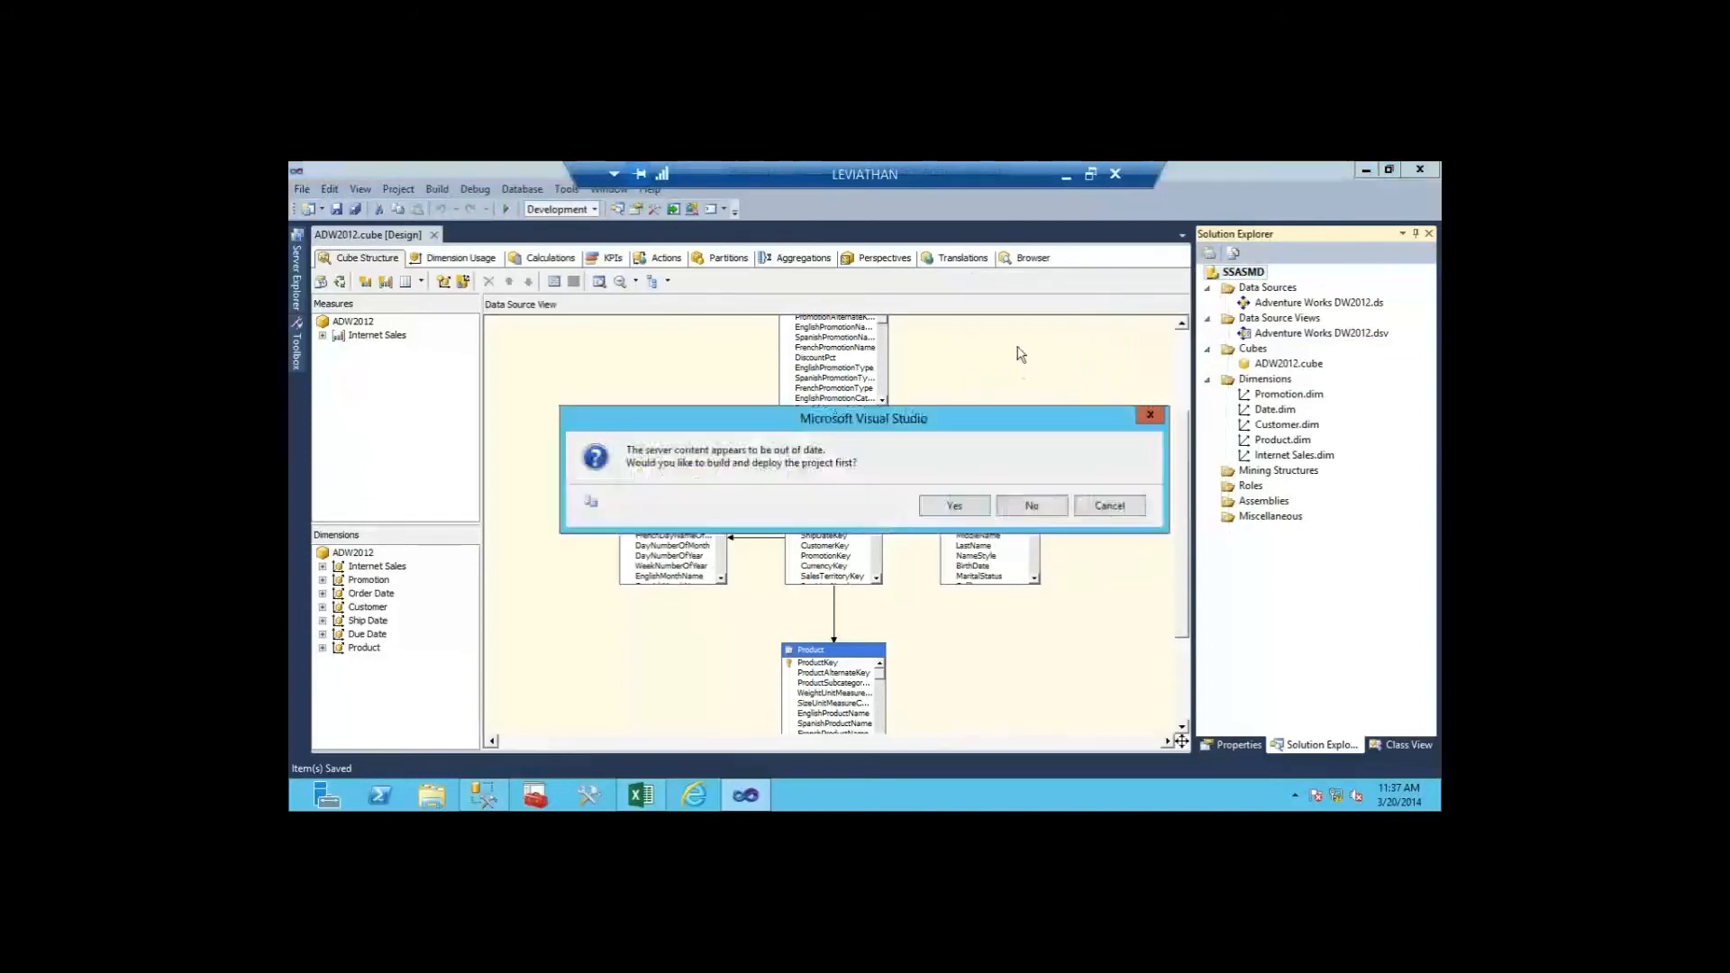
{"action": "left_click", "coordinate": [967, 501]}
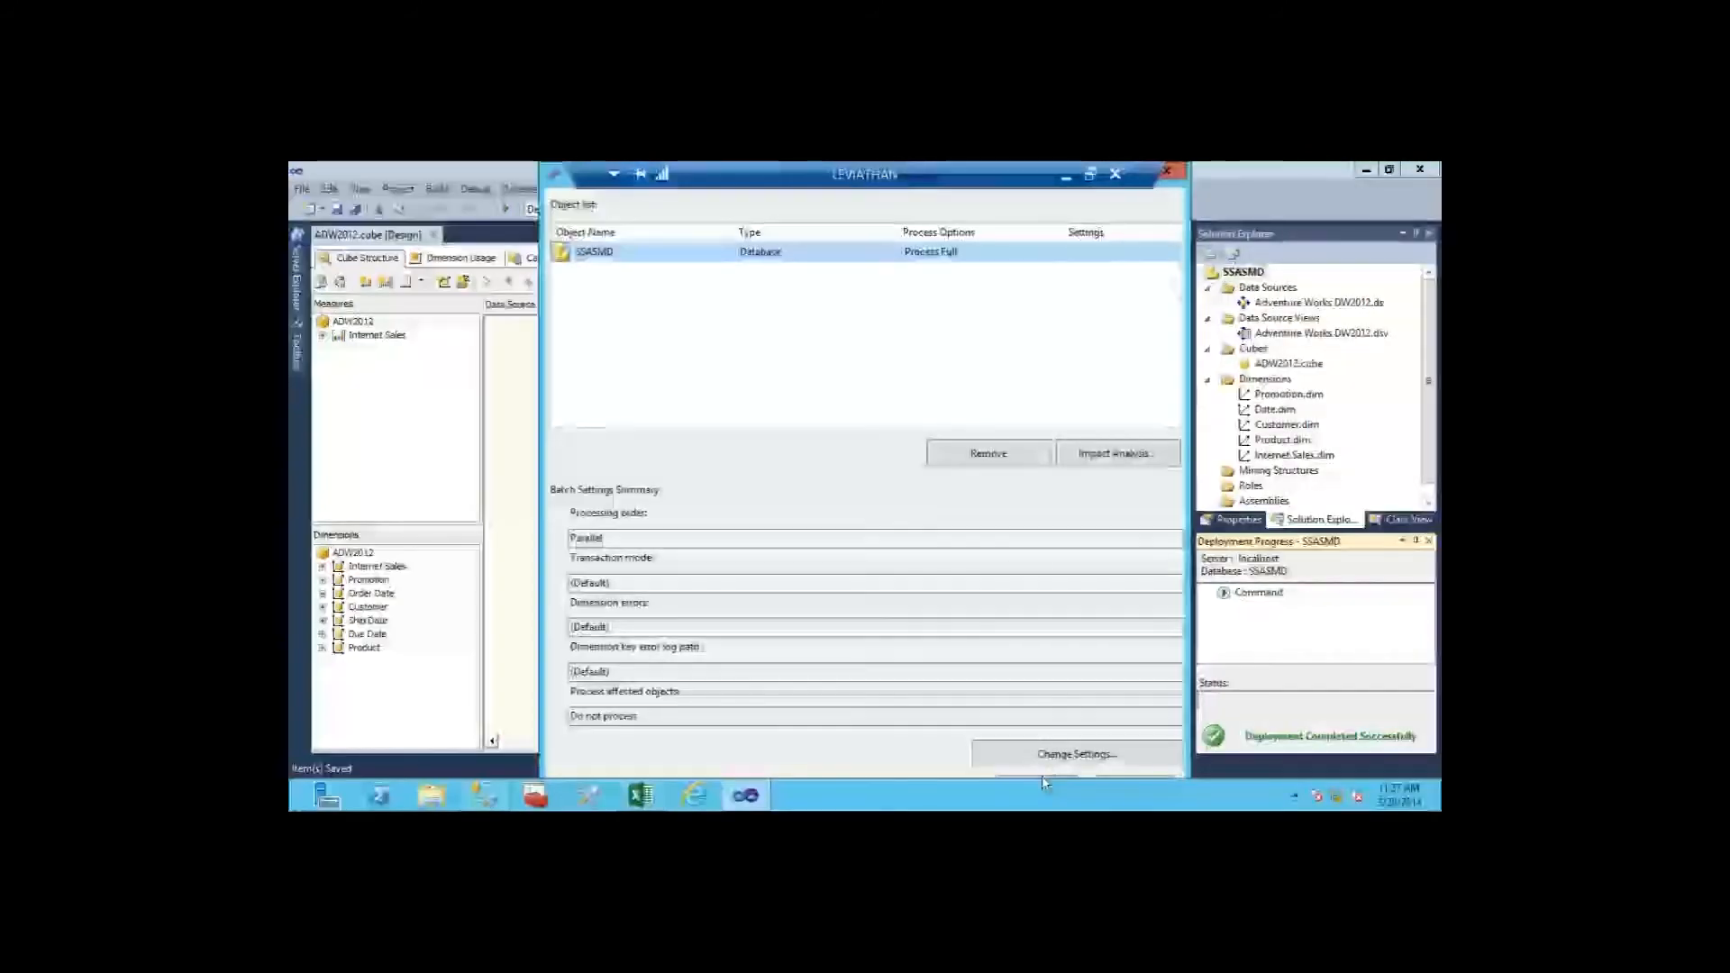
Step: Run Process Full on the SSASMD database, check the Date dimension's processing details and close the processing dialogs
{"action": "left_click", "coordinate": [1041, 777]}
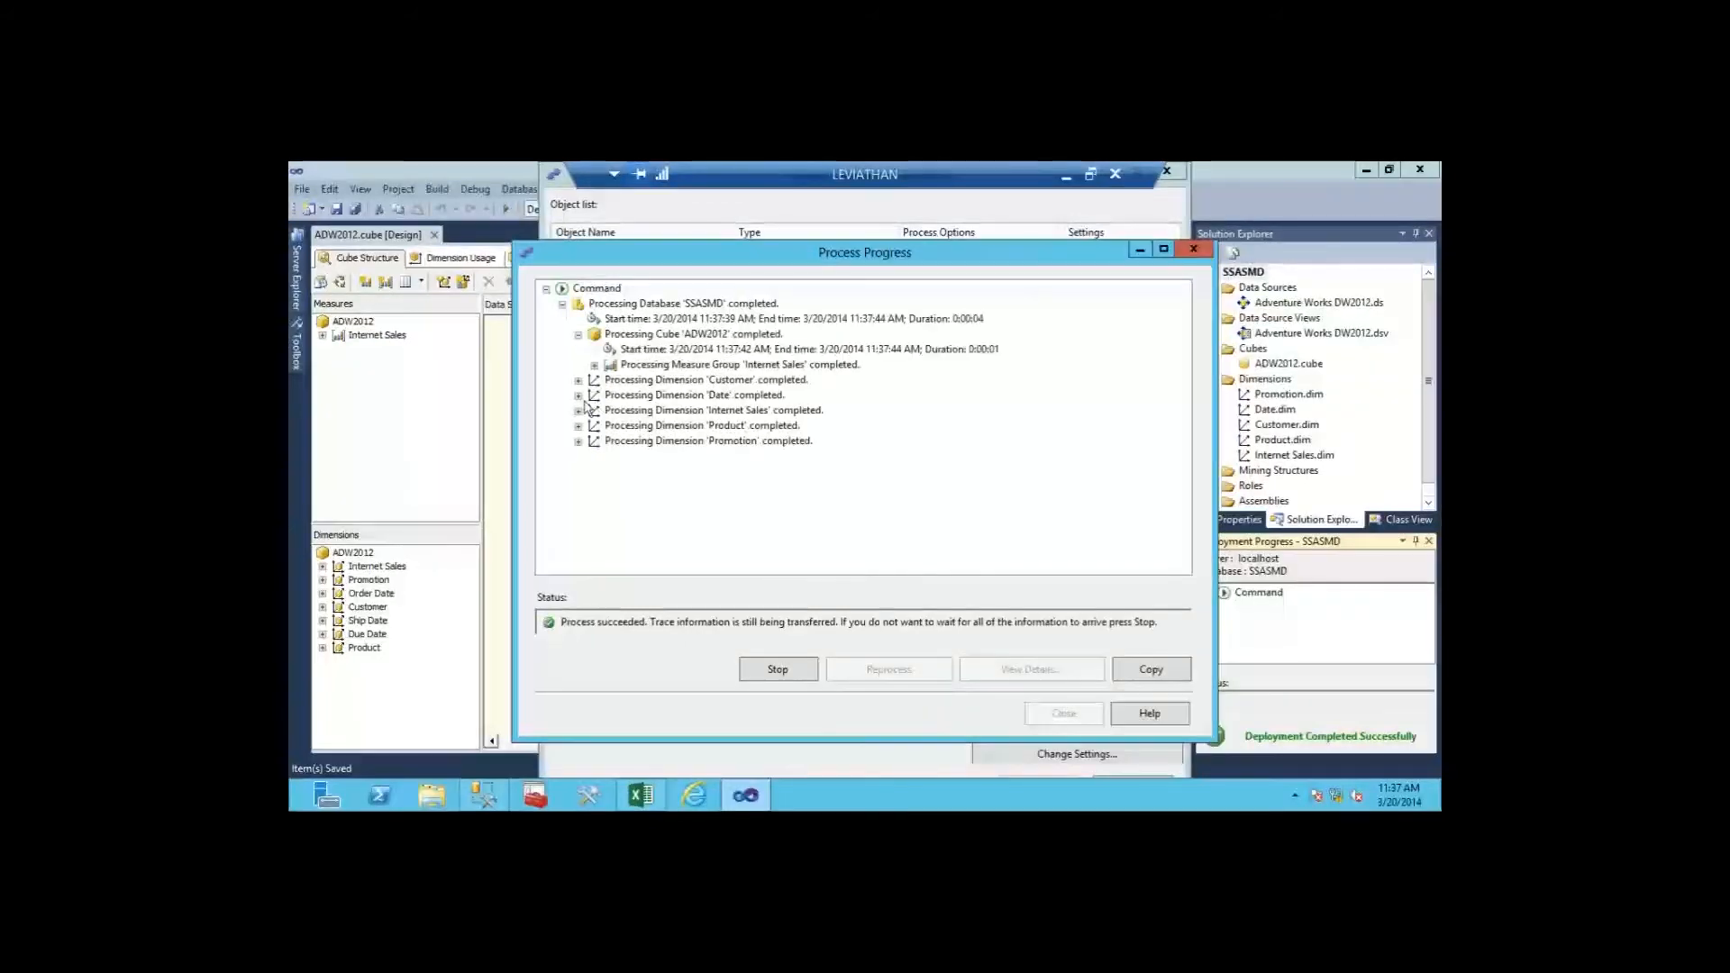
{"action": "left_click", "coordinate": [578, 396]}
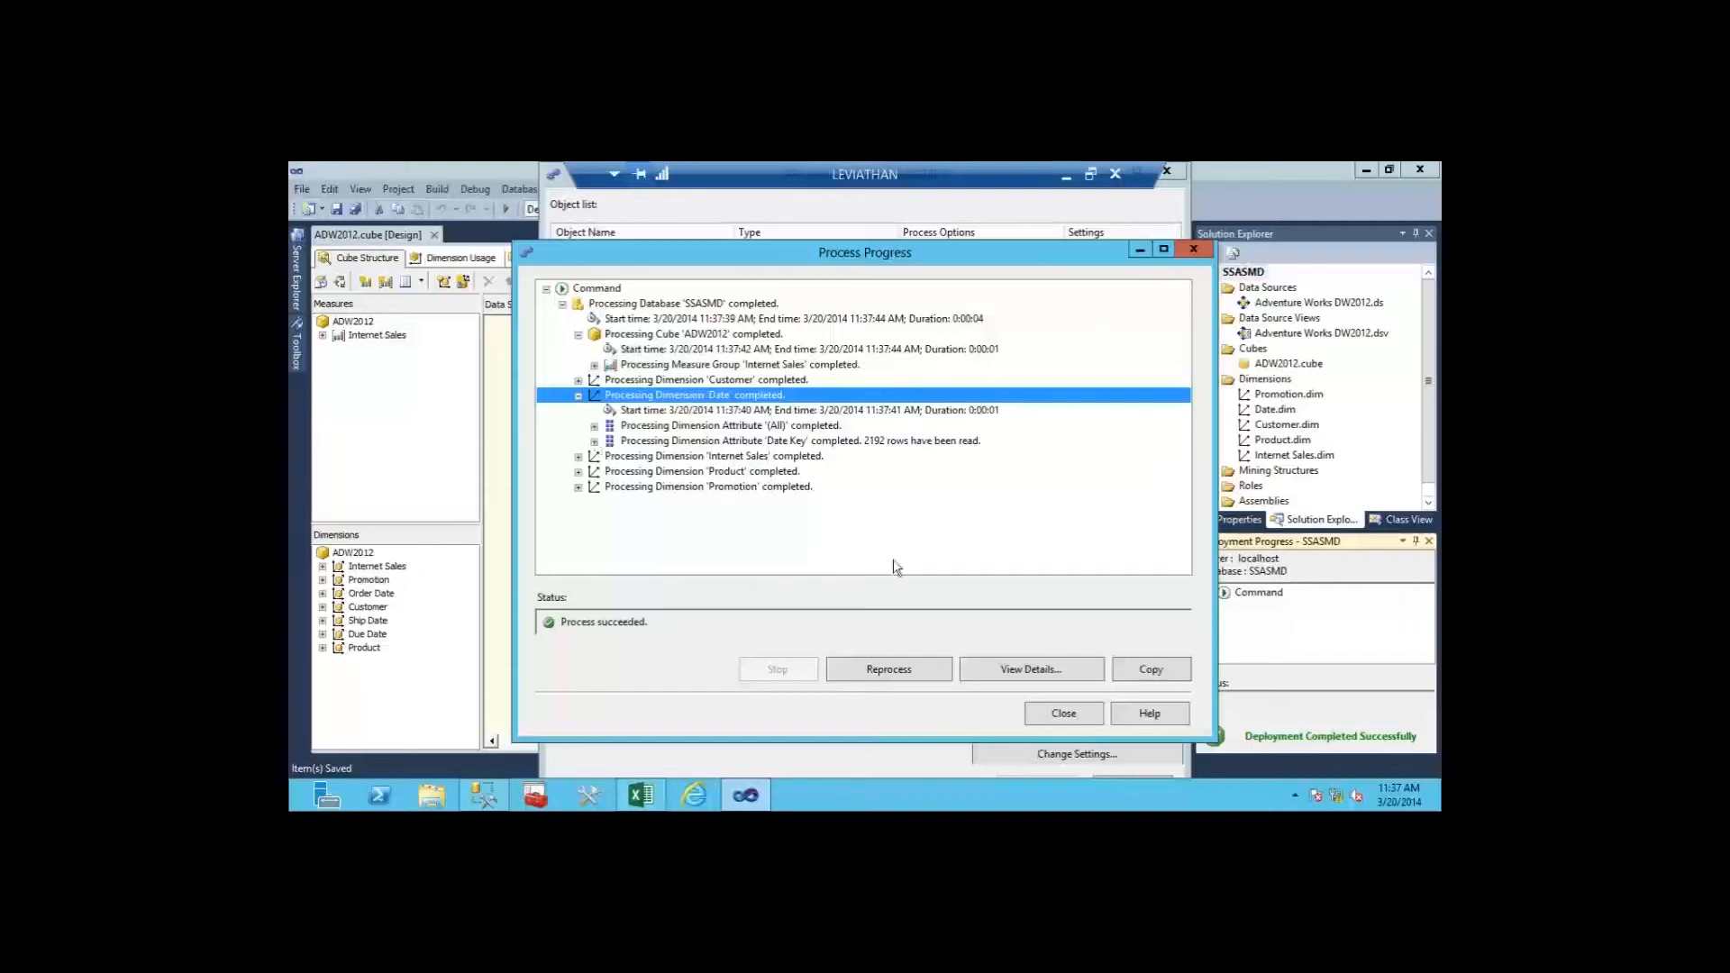
{"action": "left_click", "coordinate": [1062, 714]}
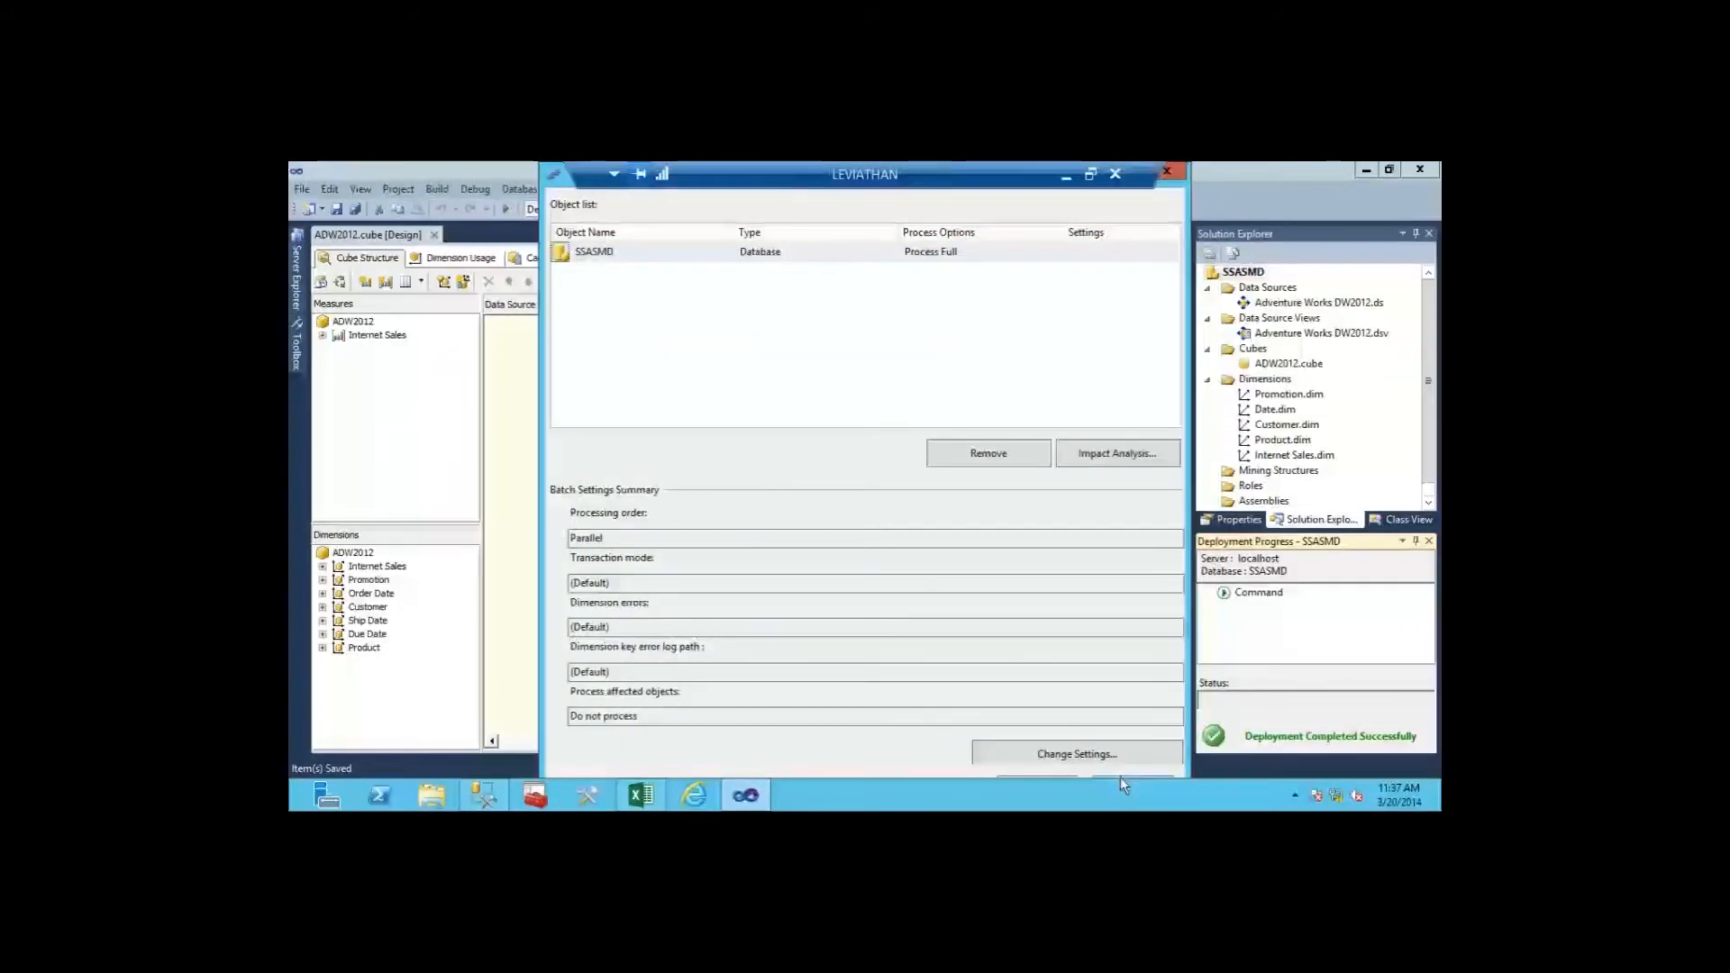
{"action": "left_click", "coordinate": [1121, 776]}
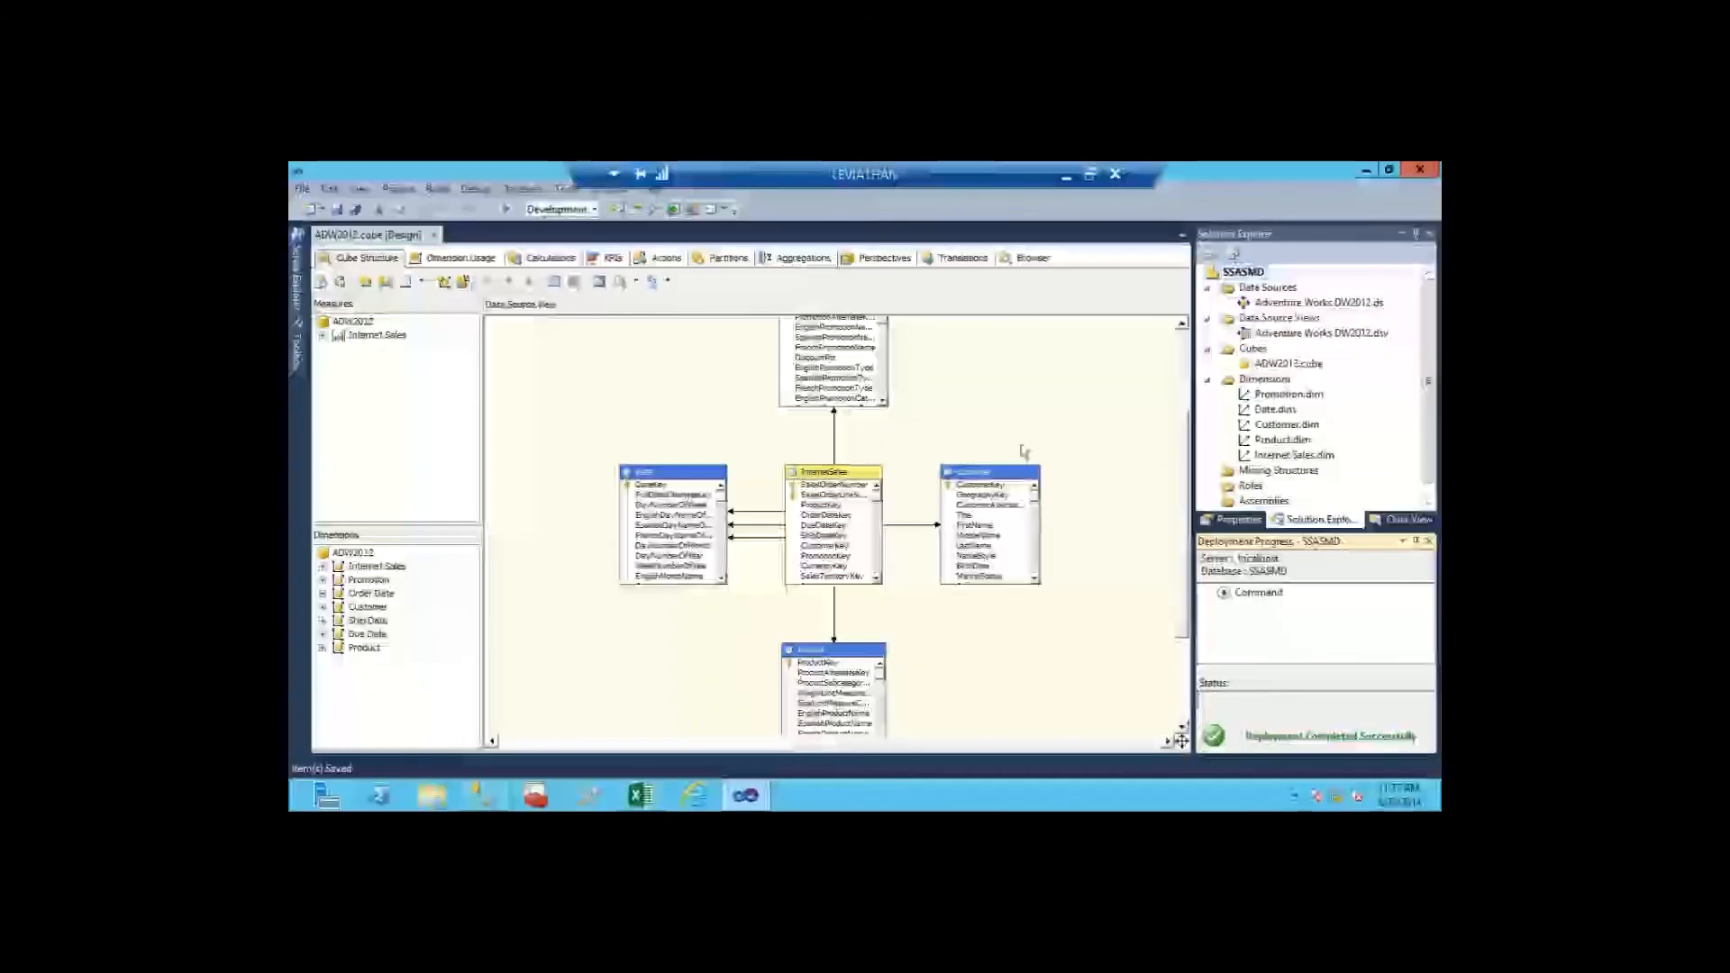
Step: Check the deployment target server and database in the SSASMD project properties without changing them
{"action": "right_click", "coordinate": [1216, 281]}
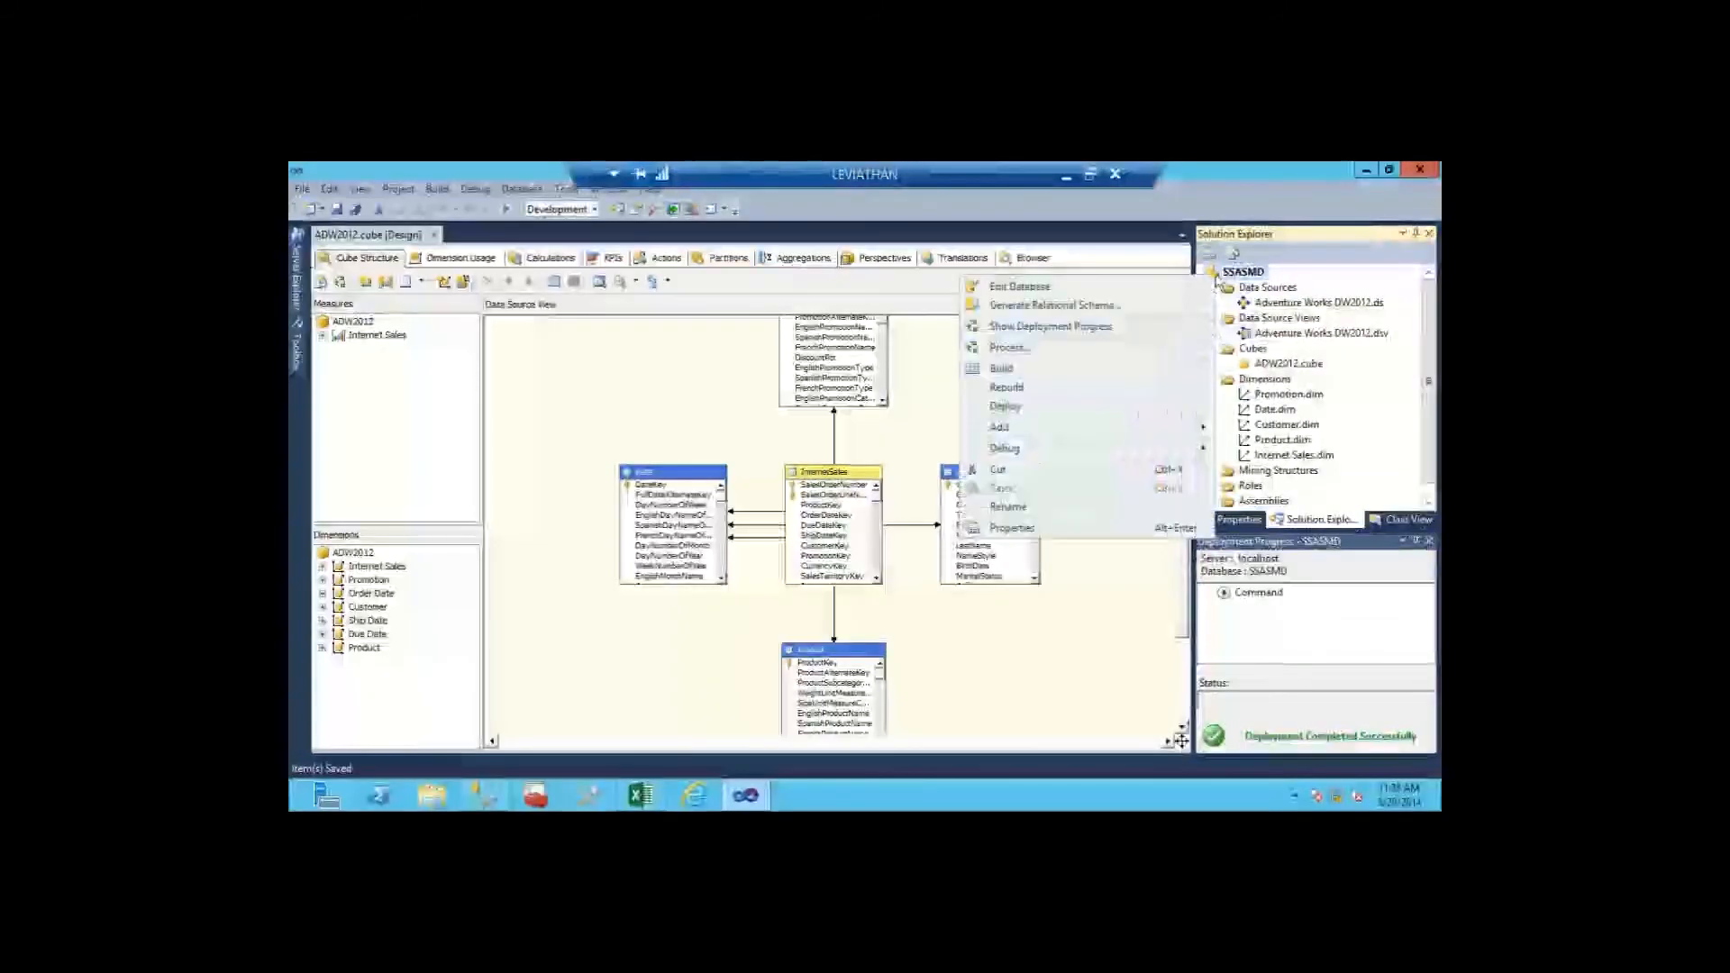
{"action": "left_click", "coordinate": [1089, 533]}
{"action": "left_click", "coordinate": [699, 419]}
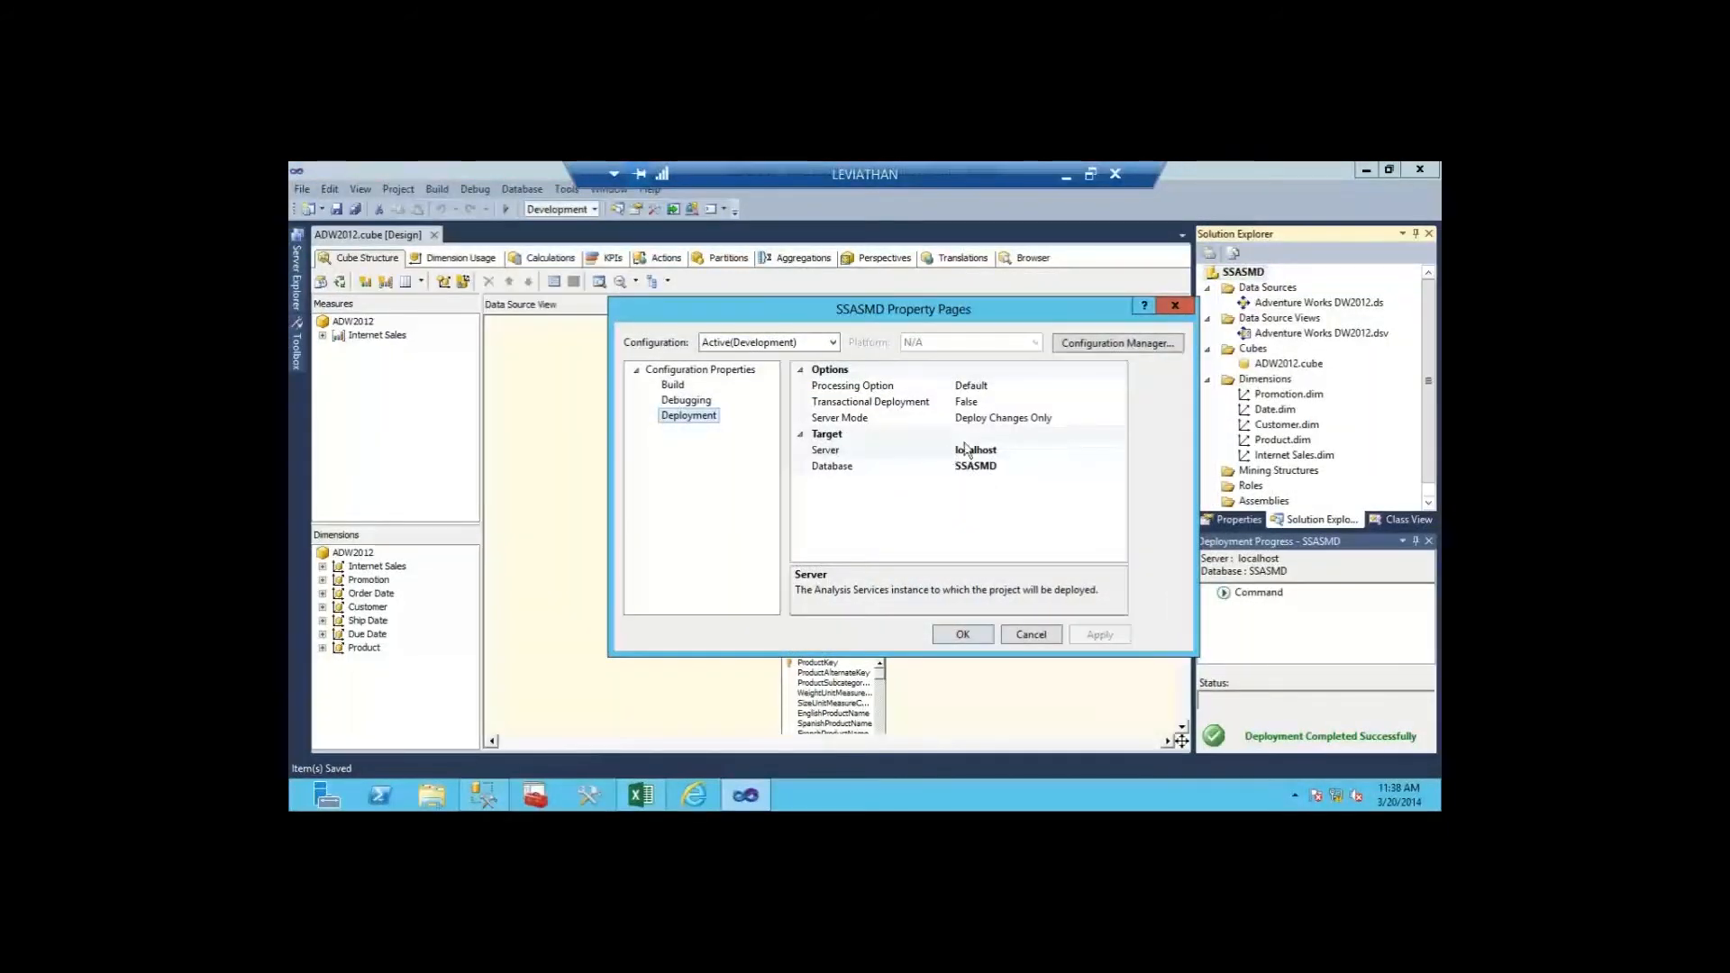
{"action": "left_click", "coordinate": [1024, 644]}
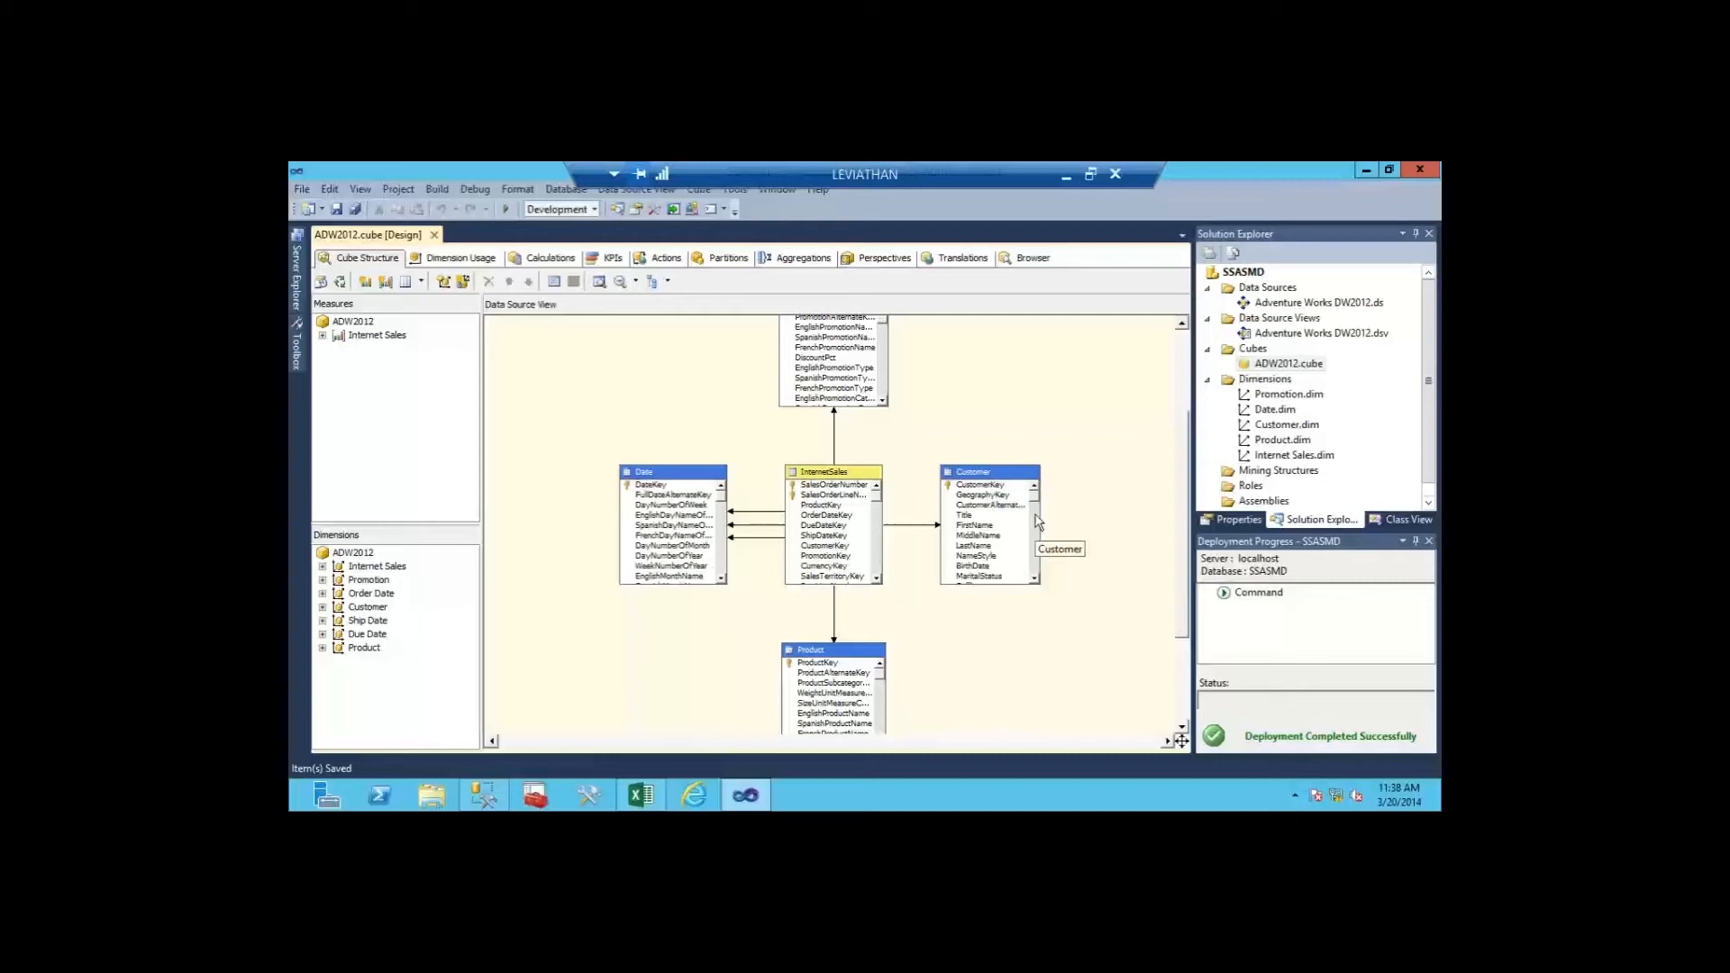
{"action": "right_click", "coordinate": [1000, 479]}
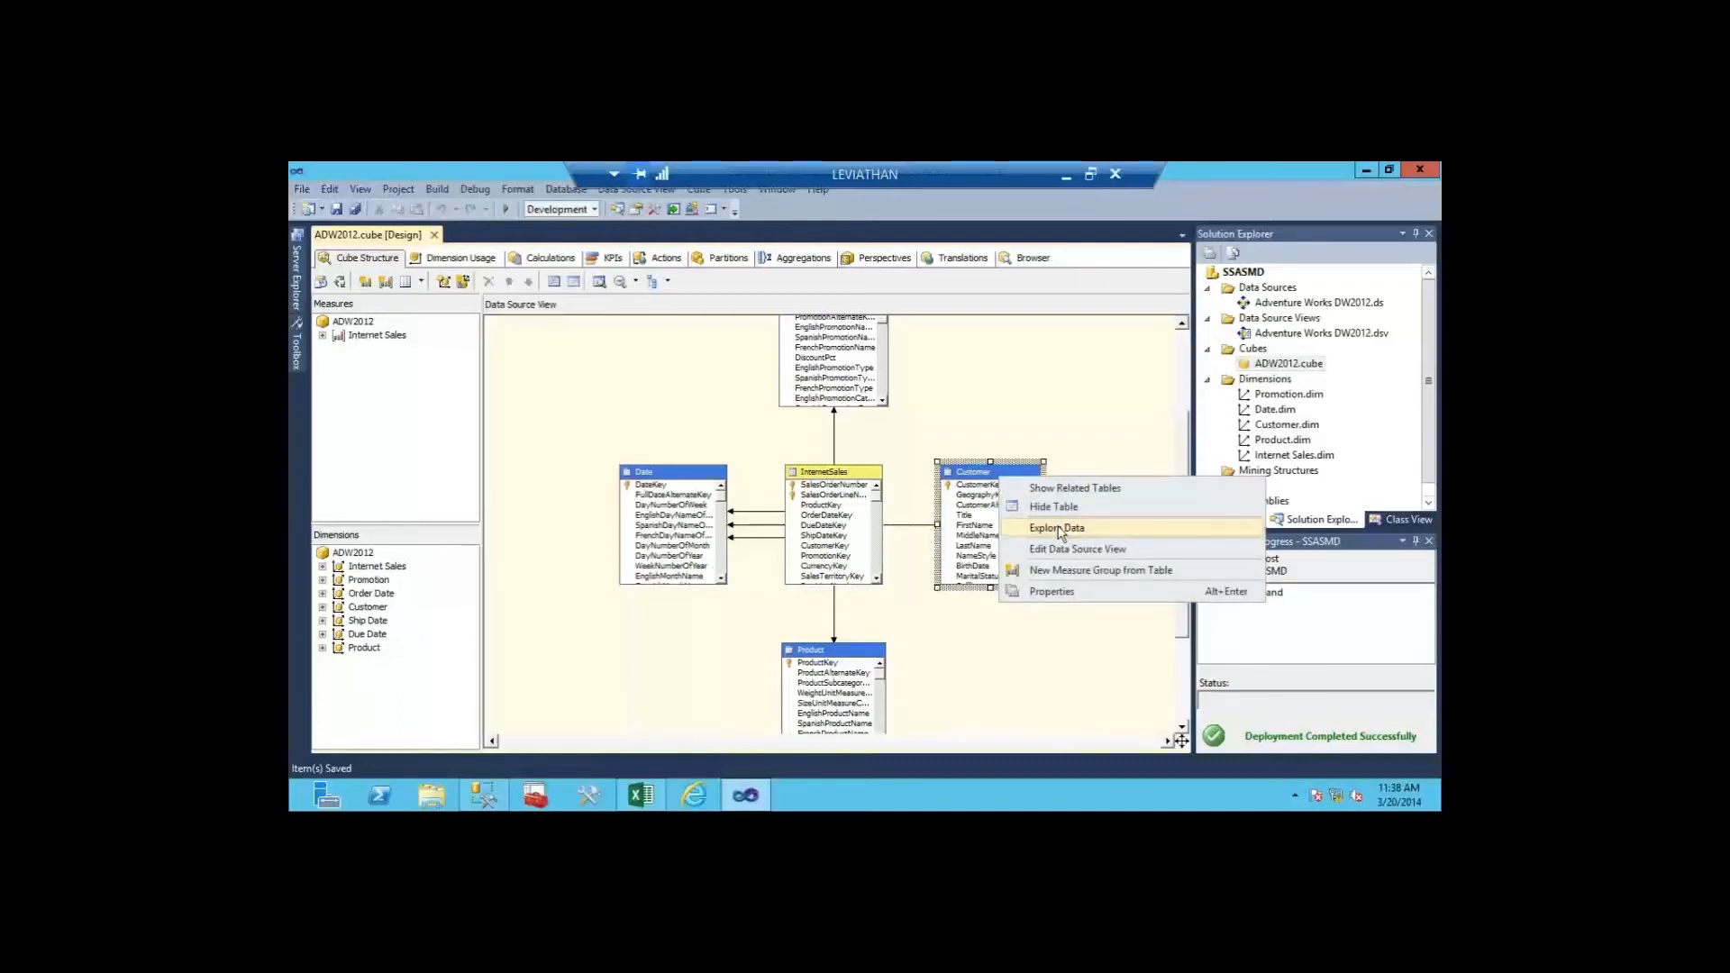
{"action": "left_click", "coordinate": [1059, 533]}
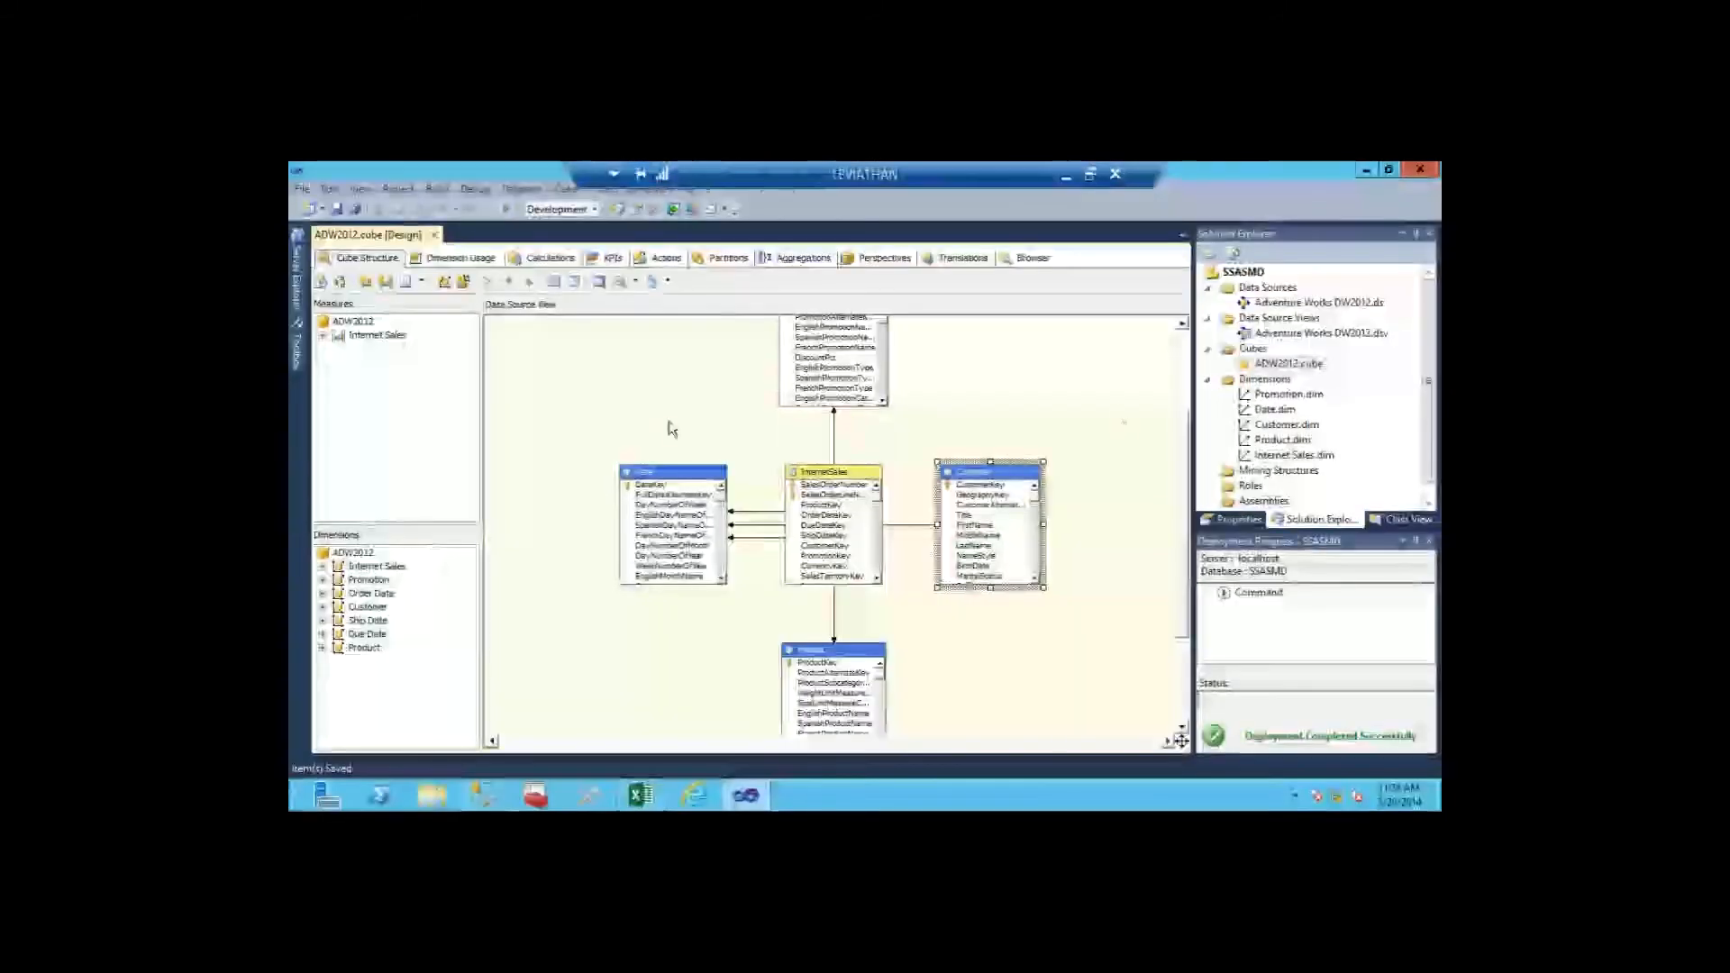
{"action": "left_click", "coordinate": [1120, 416]}
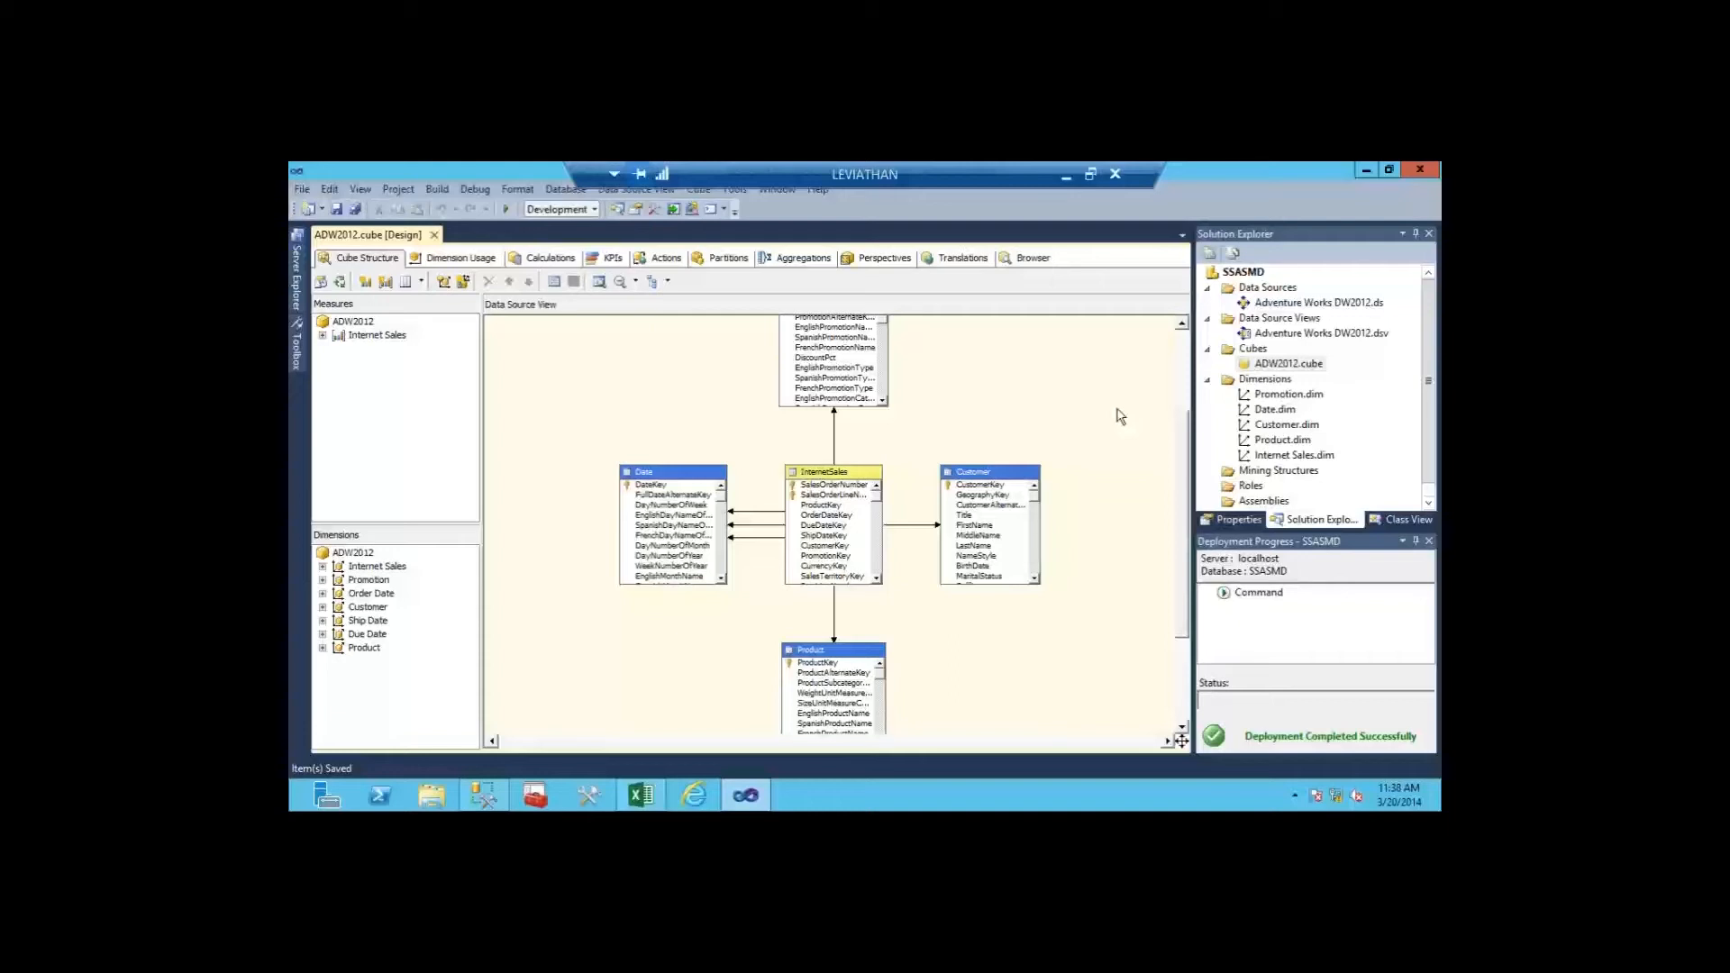
{"action": "right_click", "coordinate": [1252, 274]}
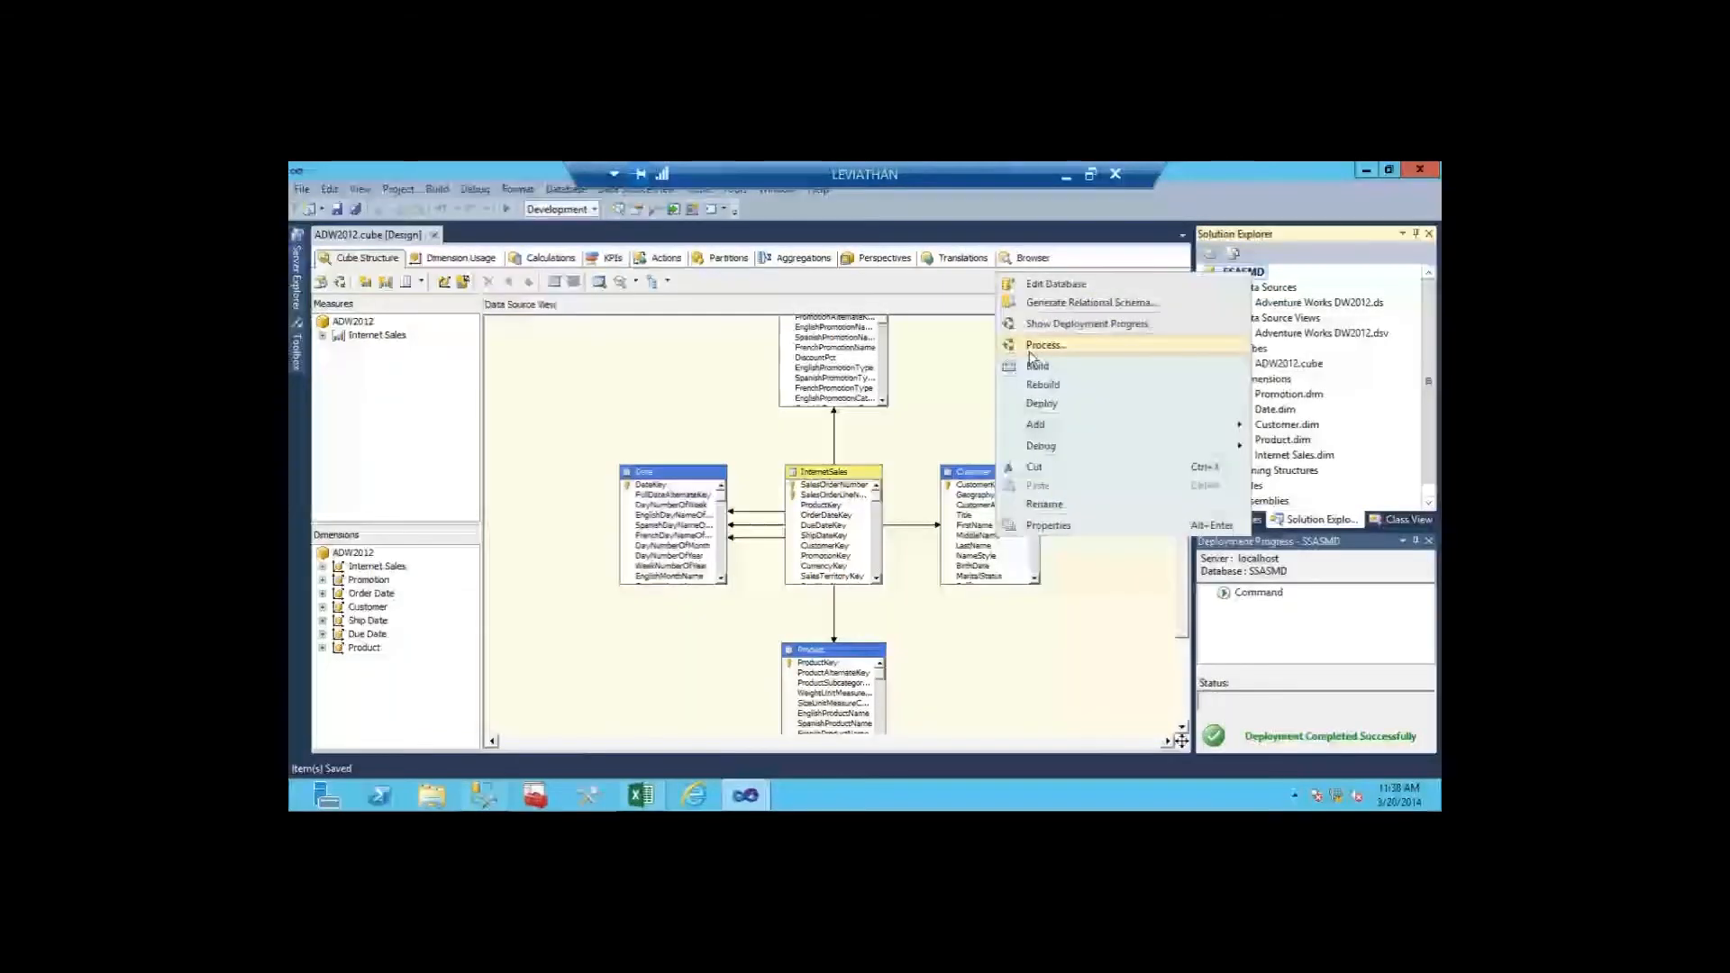
{"action": "left_click", "coordinate": [937, 430]}
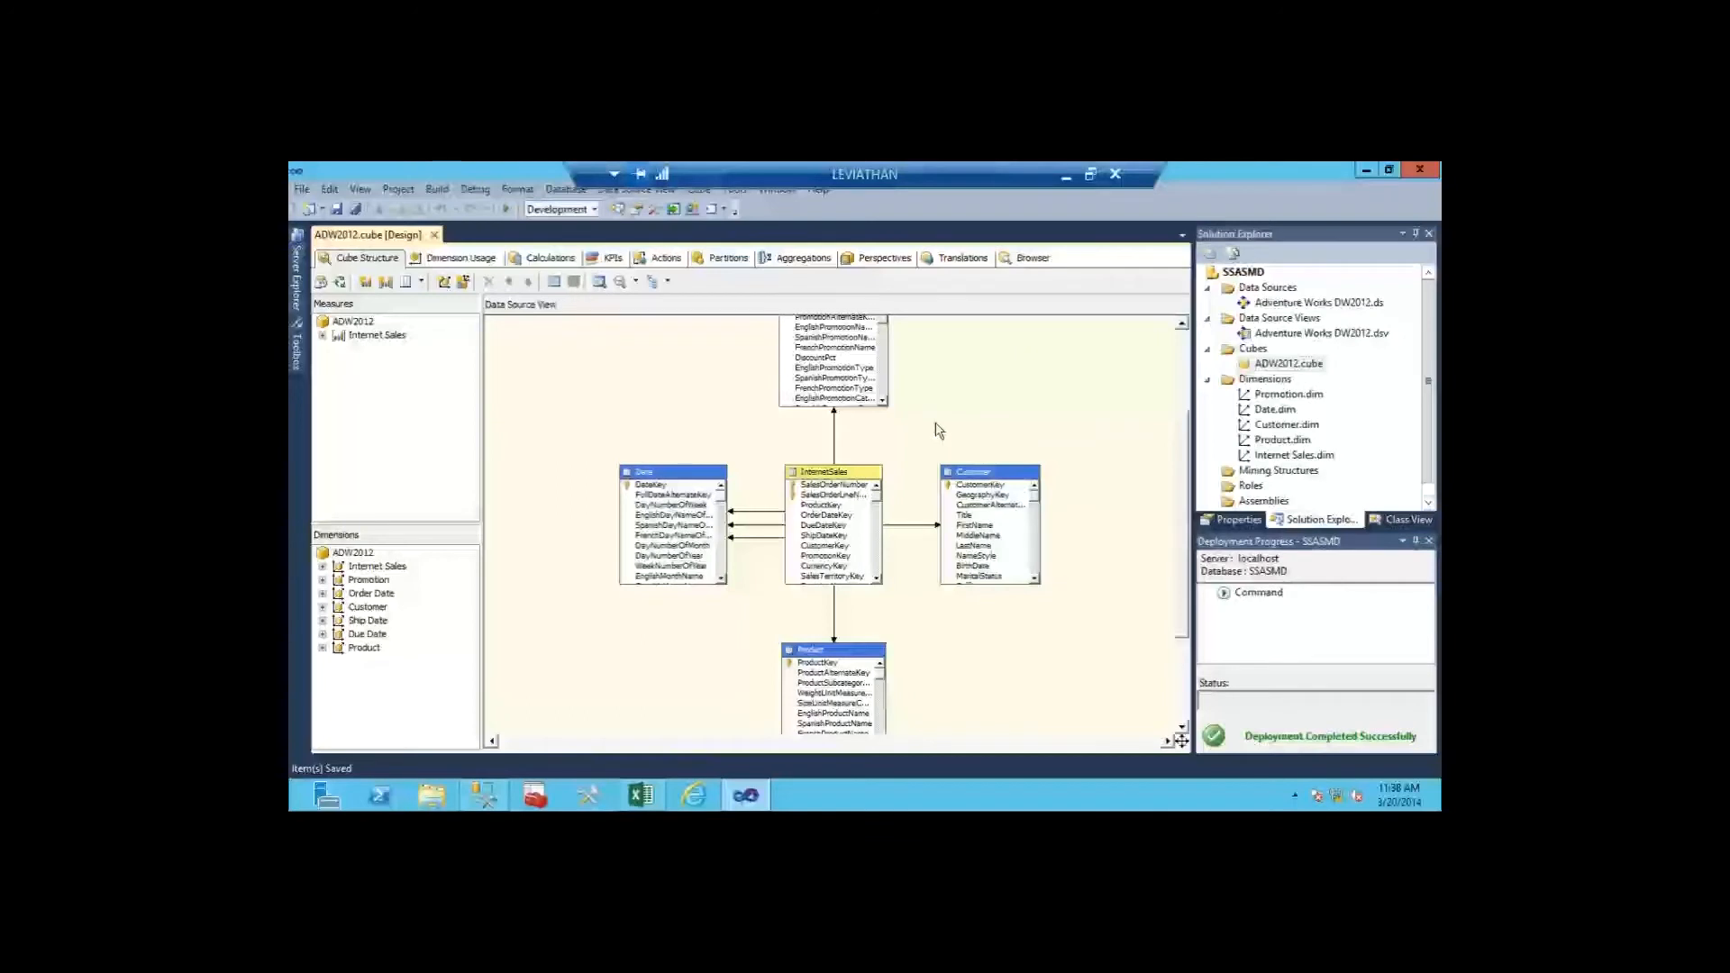
Step: Switch to SQL Server Management Studio and collapse the relational server's databases to bring the Analysis Services instances into view
{"action": "left_click", "coordinate": [484, 795]}
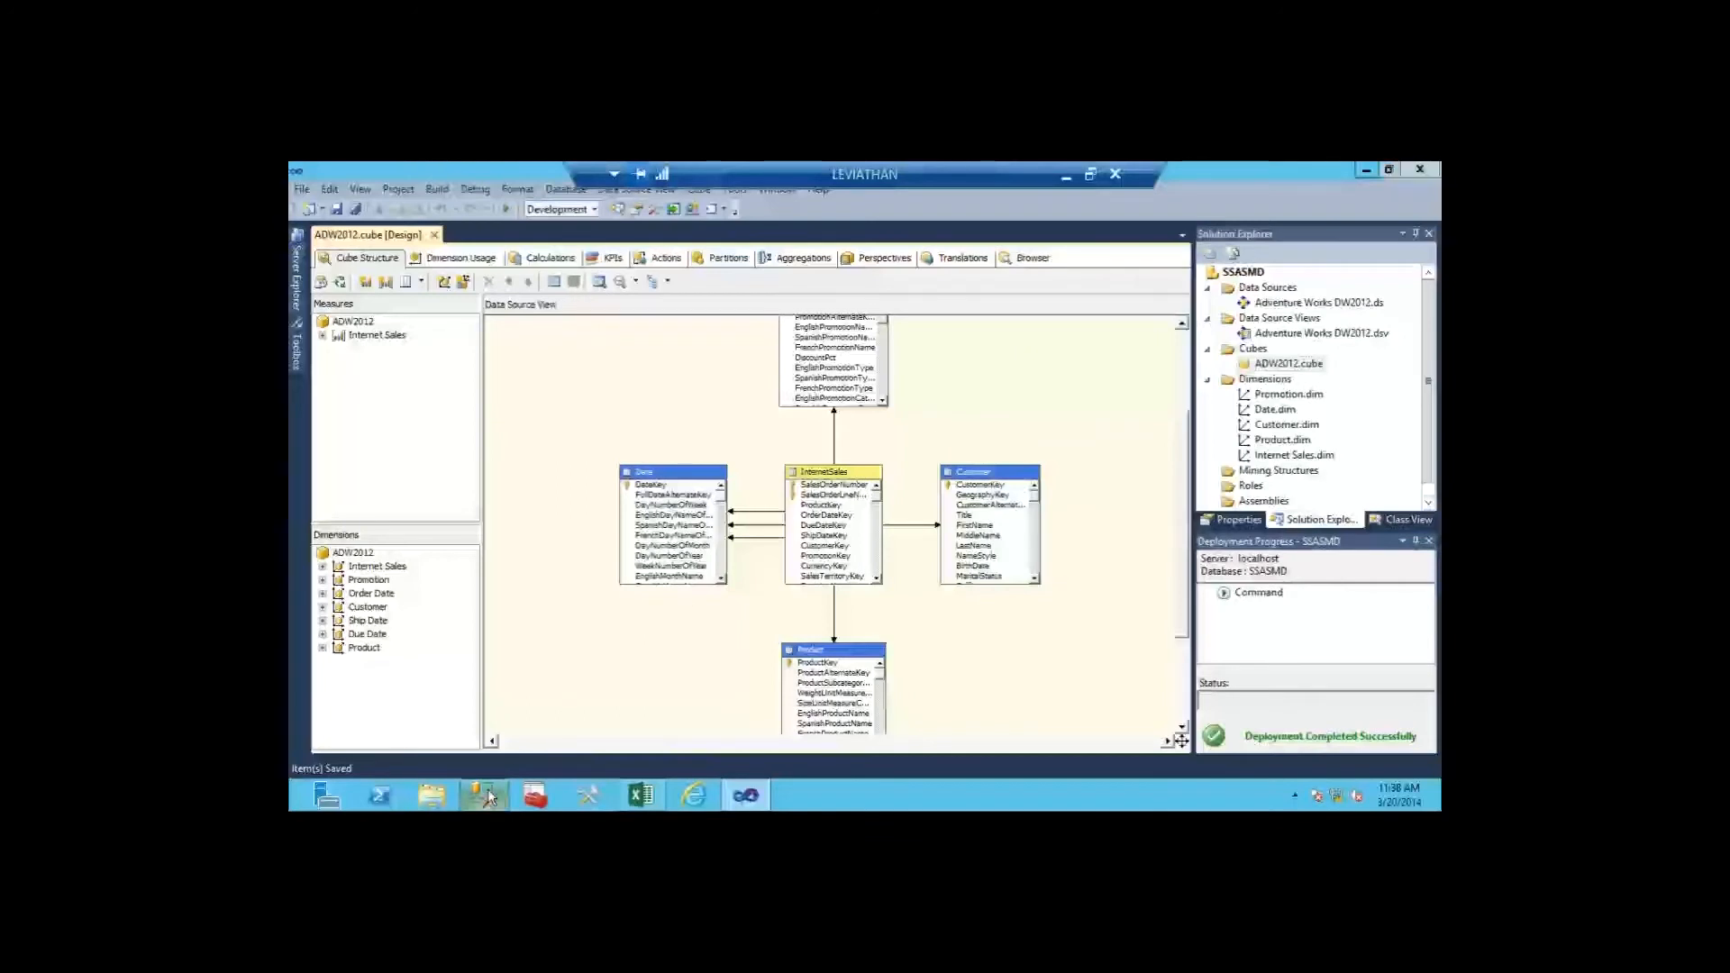
{"action": "scroll", "coordinate": [531, 387], "scroll_direction": "up", "scroll_amount": 5}
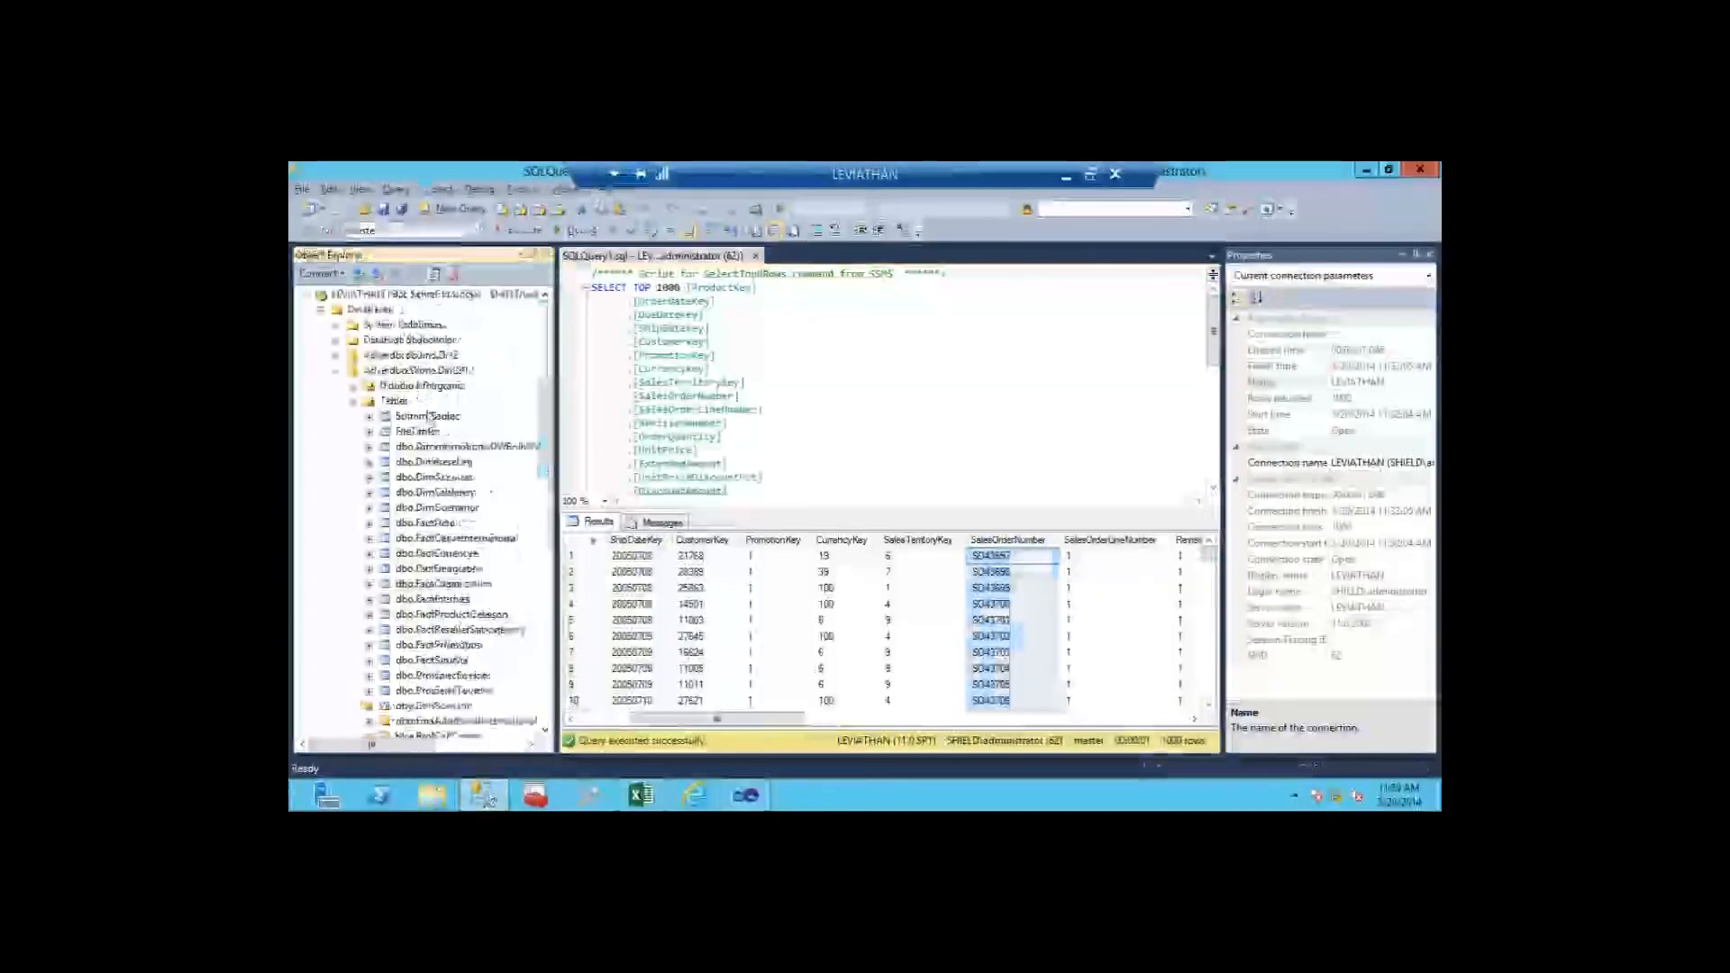
{"action": "left_click", "coordinate": [336, 371]}
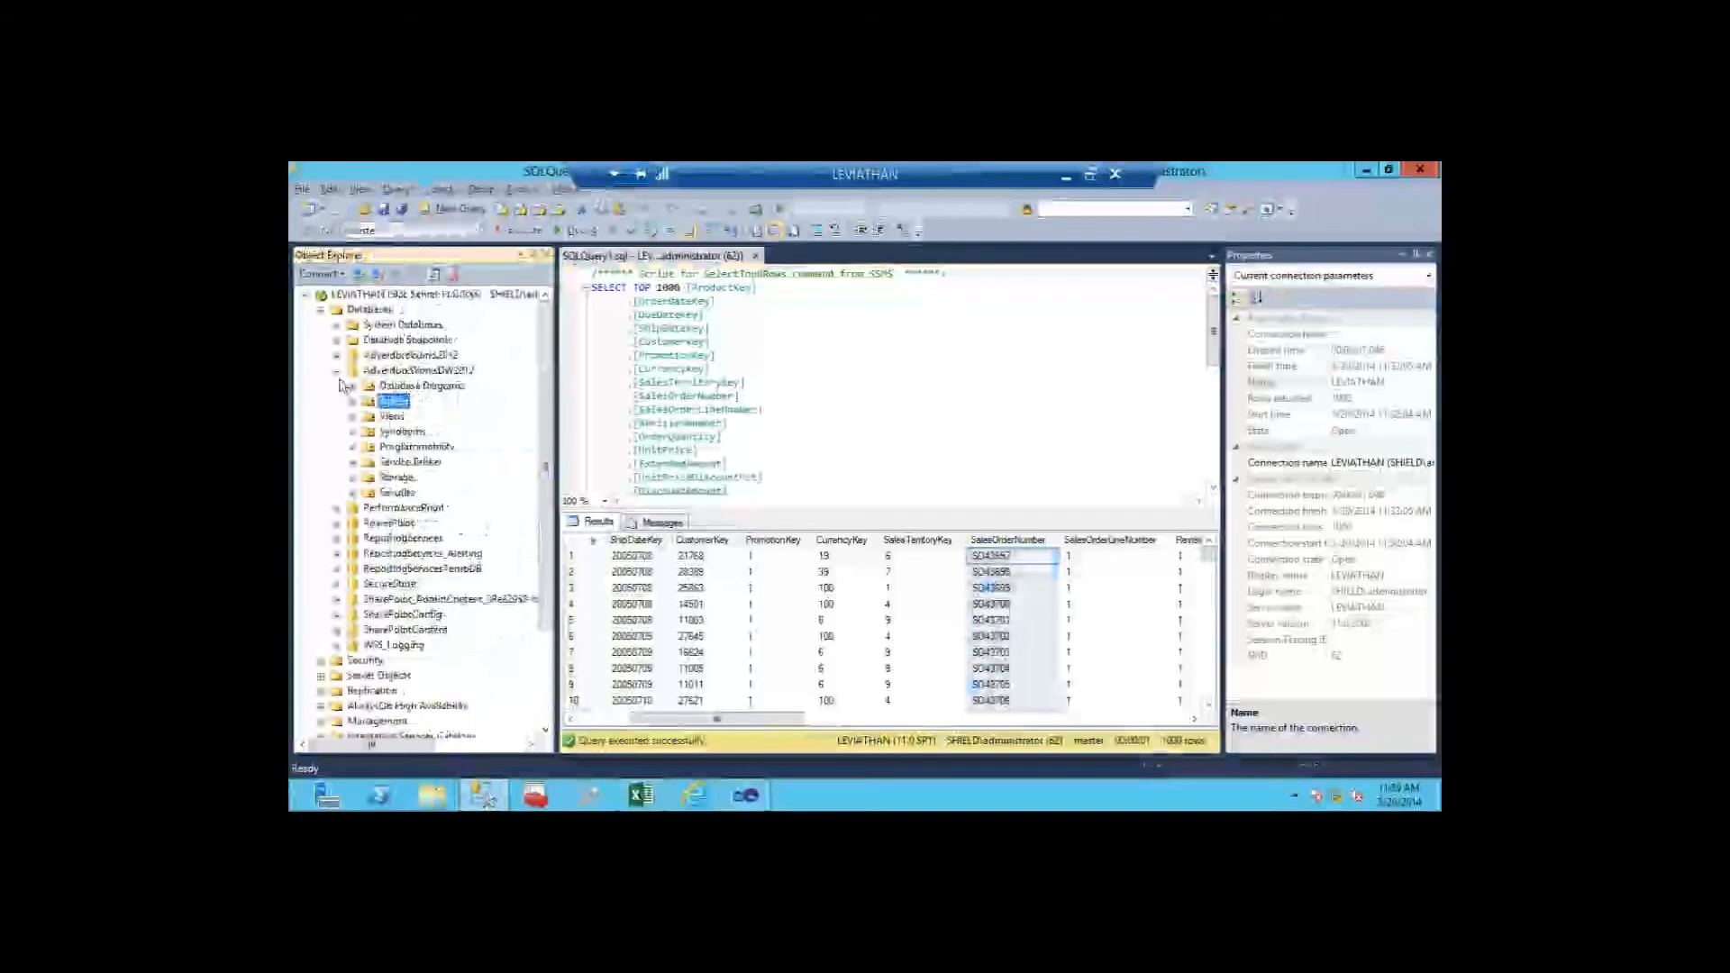
{"action": "left_click", "coordinate": [321, 309]}
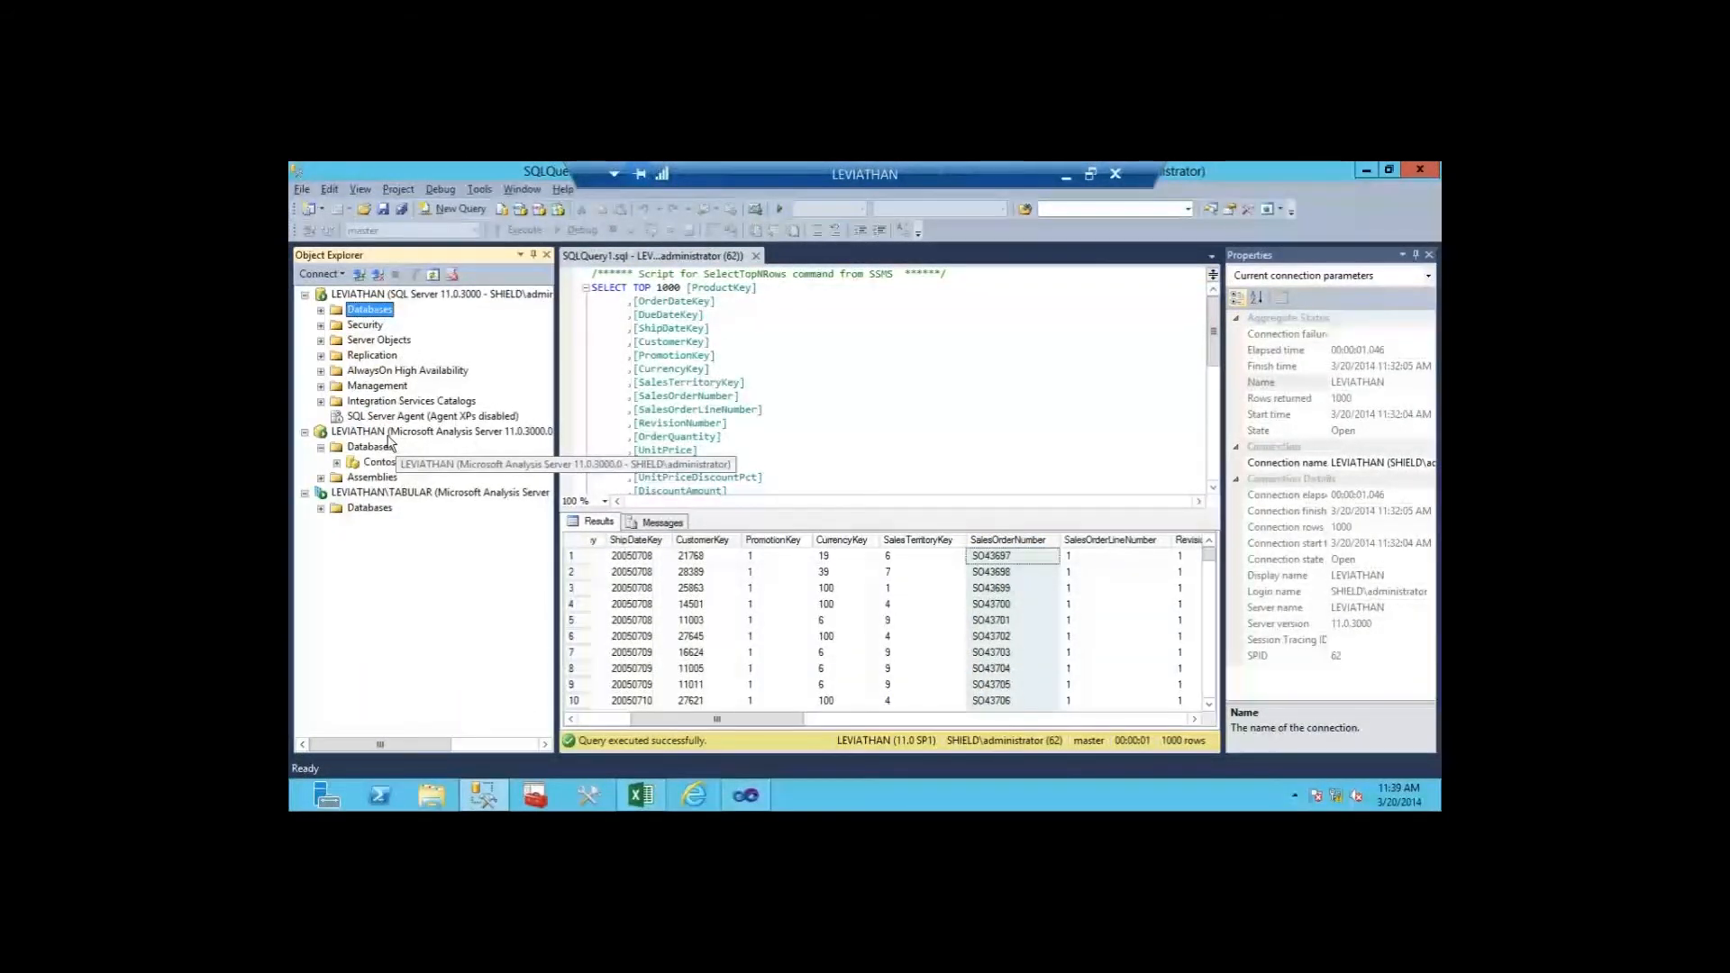
Step: Refresh the databases of the multidimensional Analysis Services instance on LEVIATHAN and select the SSASMD database
{"action": "left_click", "coordinate": [456, 433]}
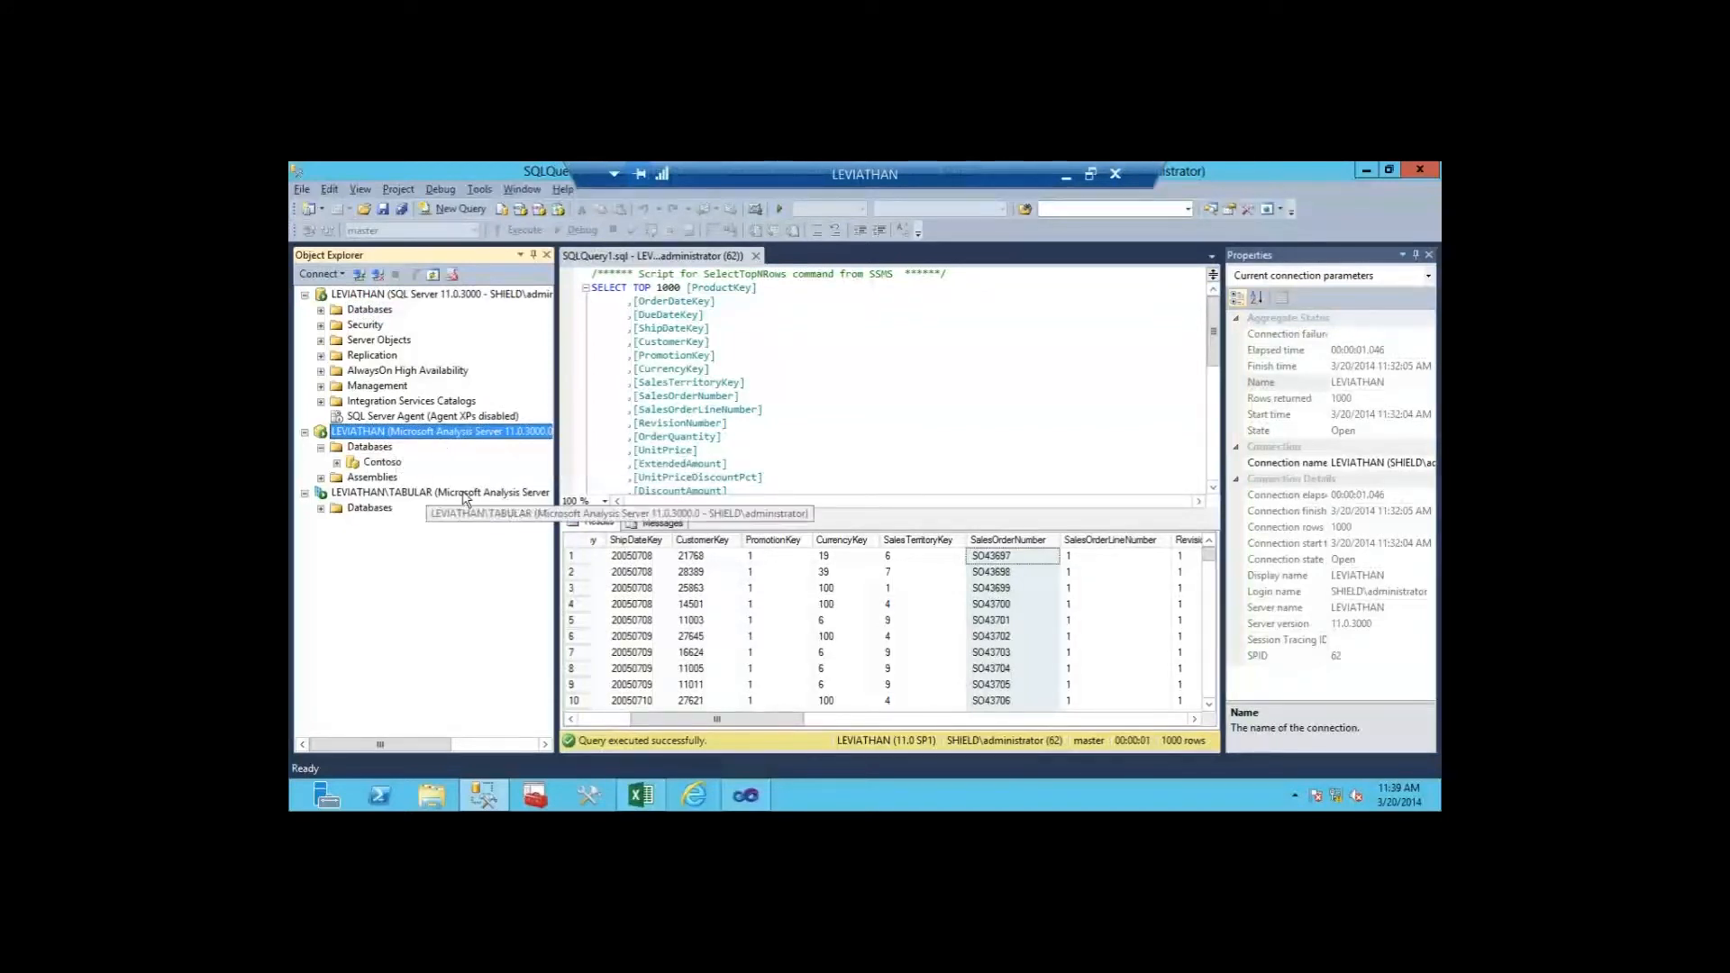
{"action": "right_click", "coordinate": [378, 451]}
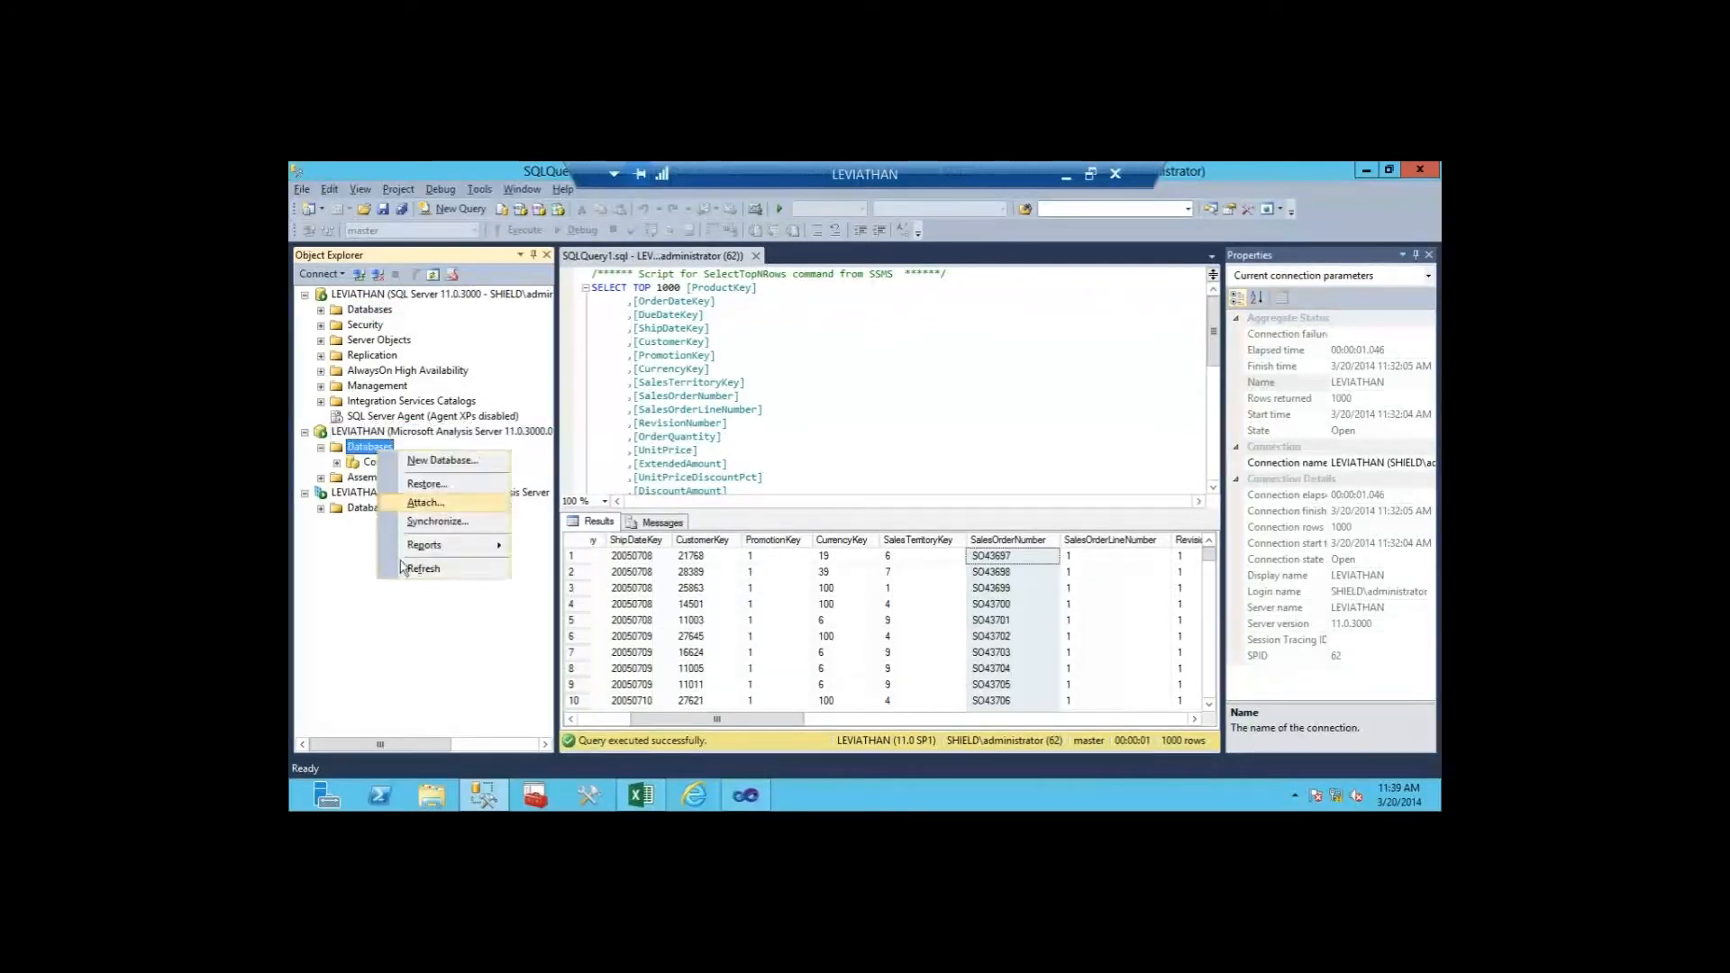
{"action": "left_click", "coordinate": [401, 568]}
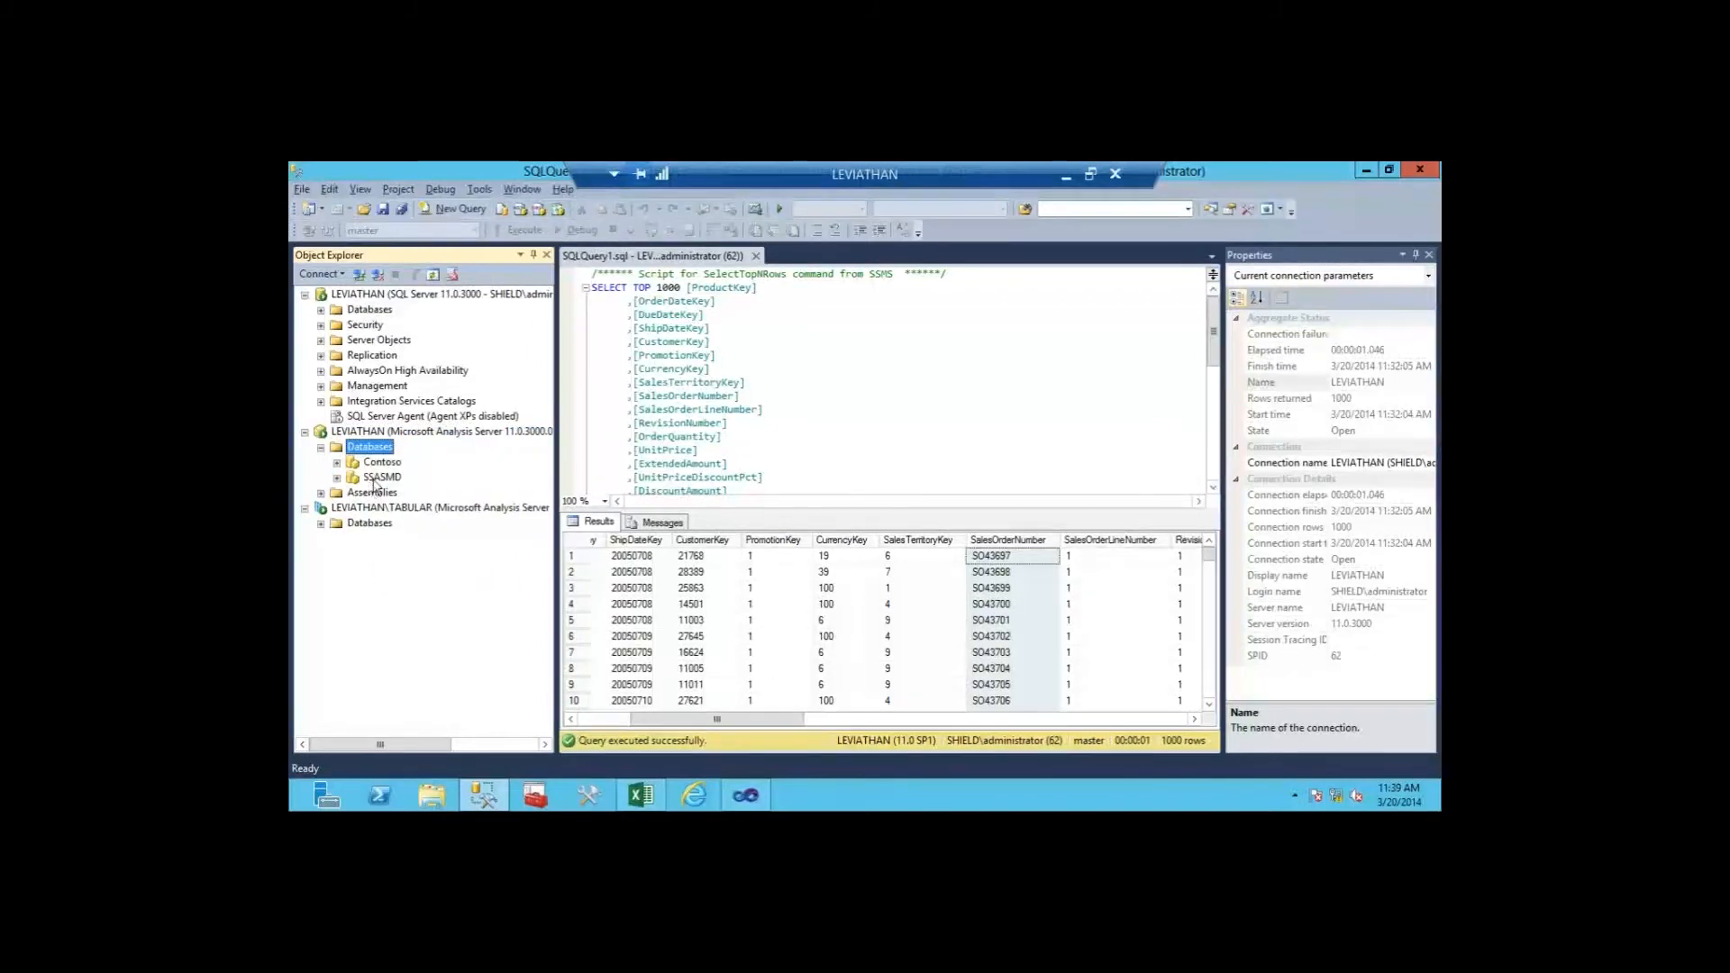
{"action": "left_click", "coordinate": [379, 480]}
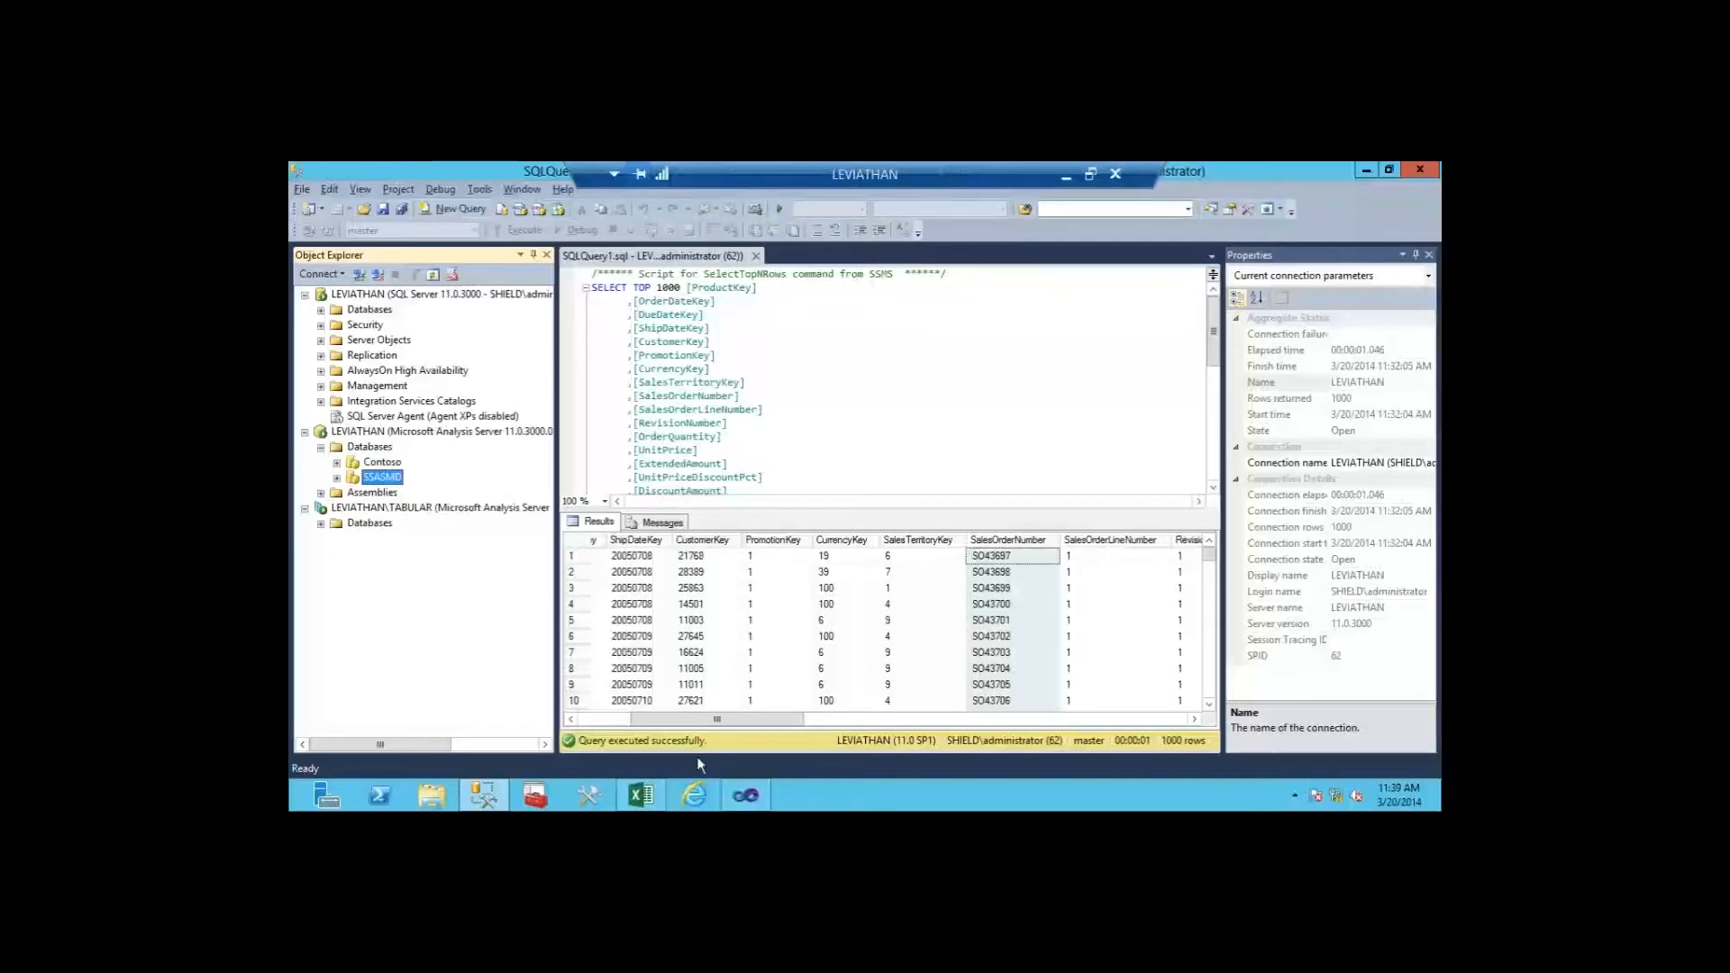
Step: Switch to Excel and start an Analysis Services data connection to the server localhost using Windows Authentication
{"action": "left_click", "coordinate": [641, 798]}
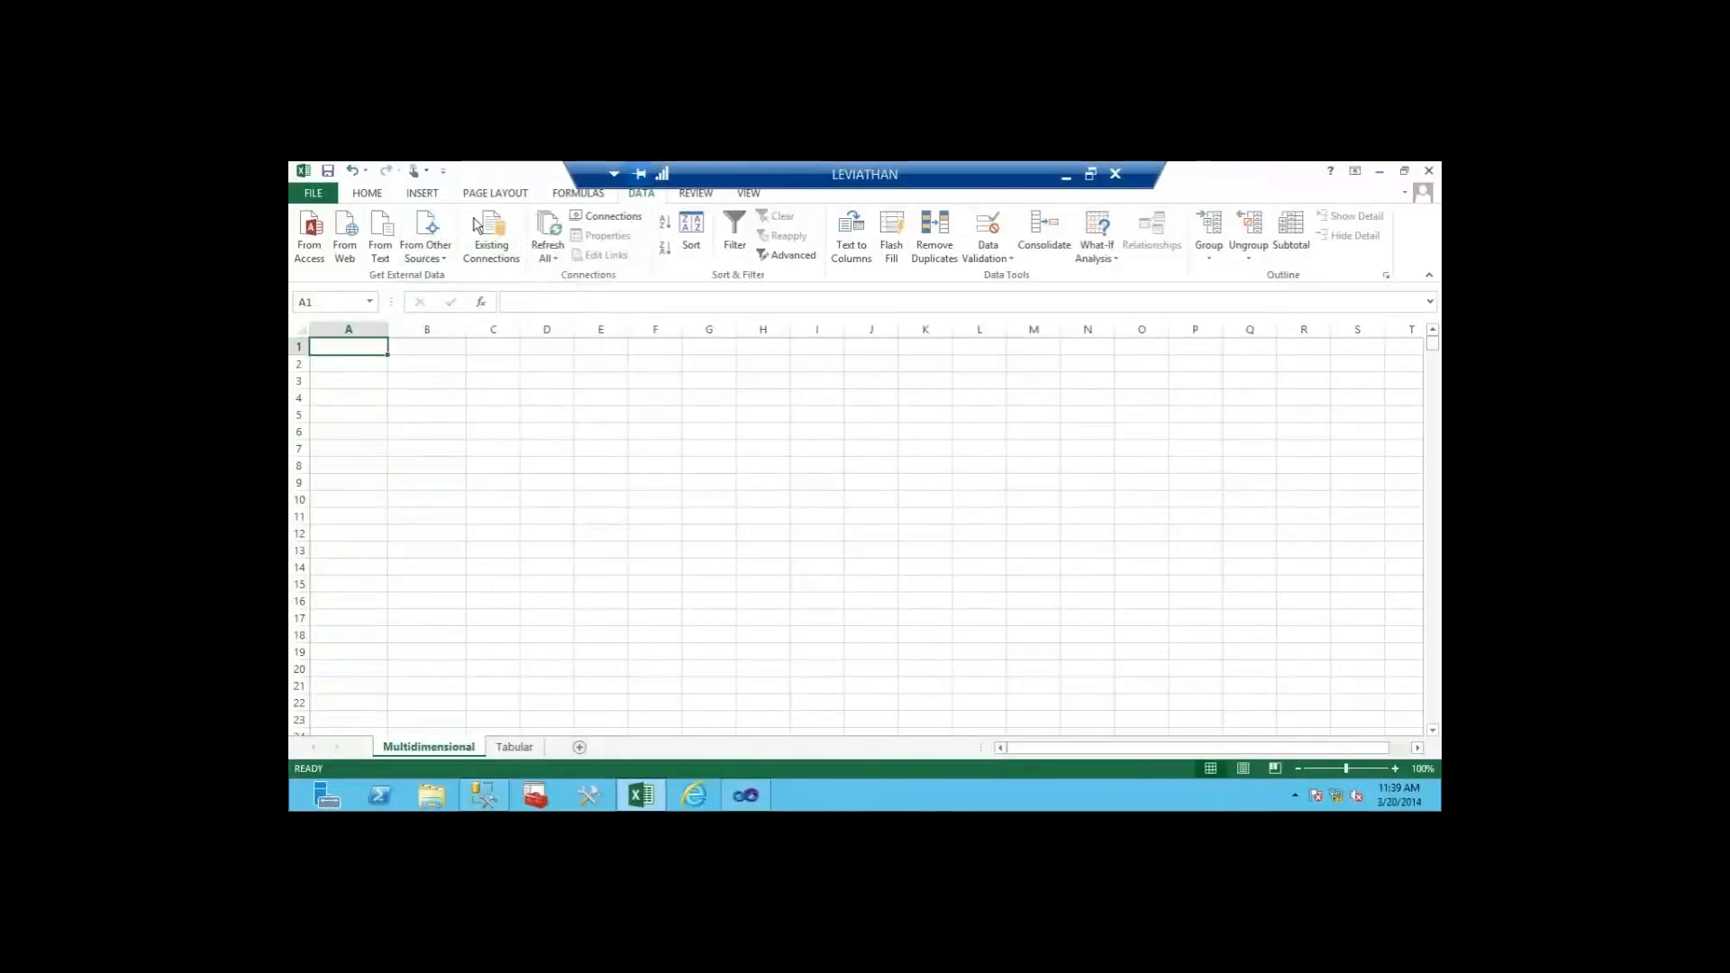
{"action": "left_click", "coordinate": [425, 236]}
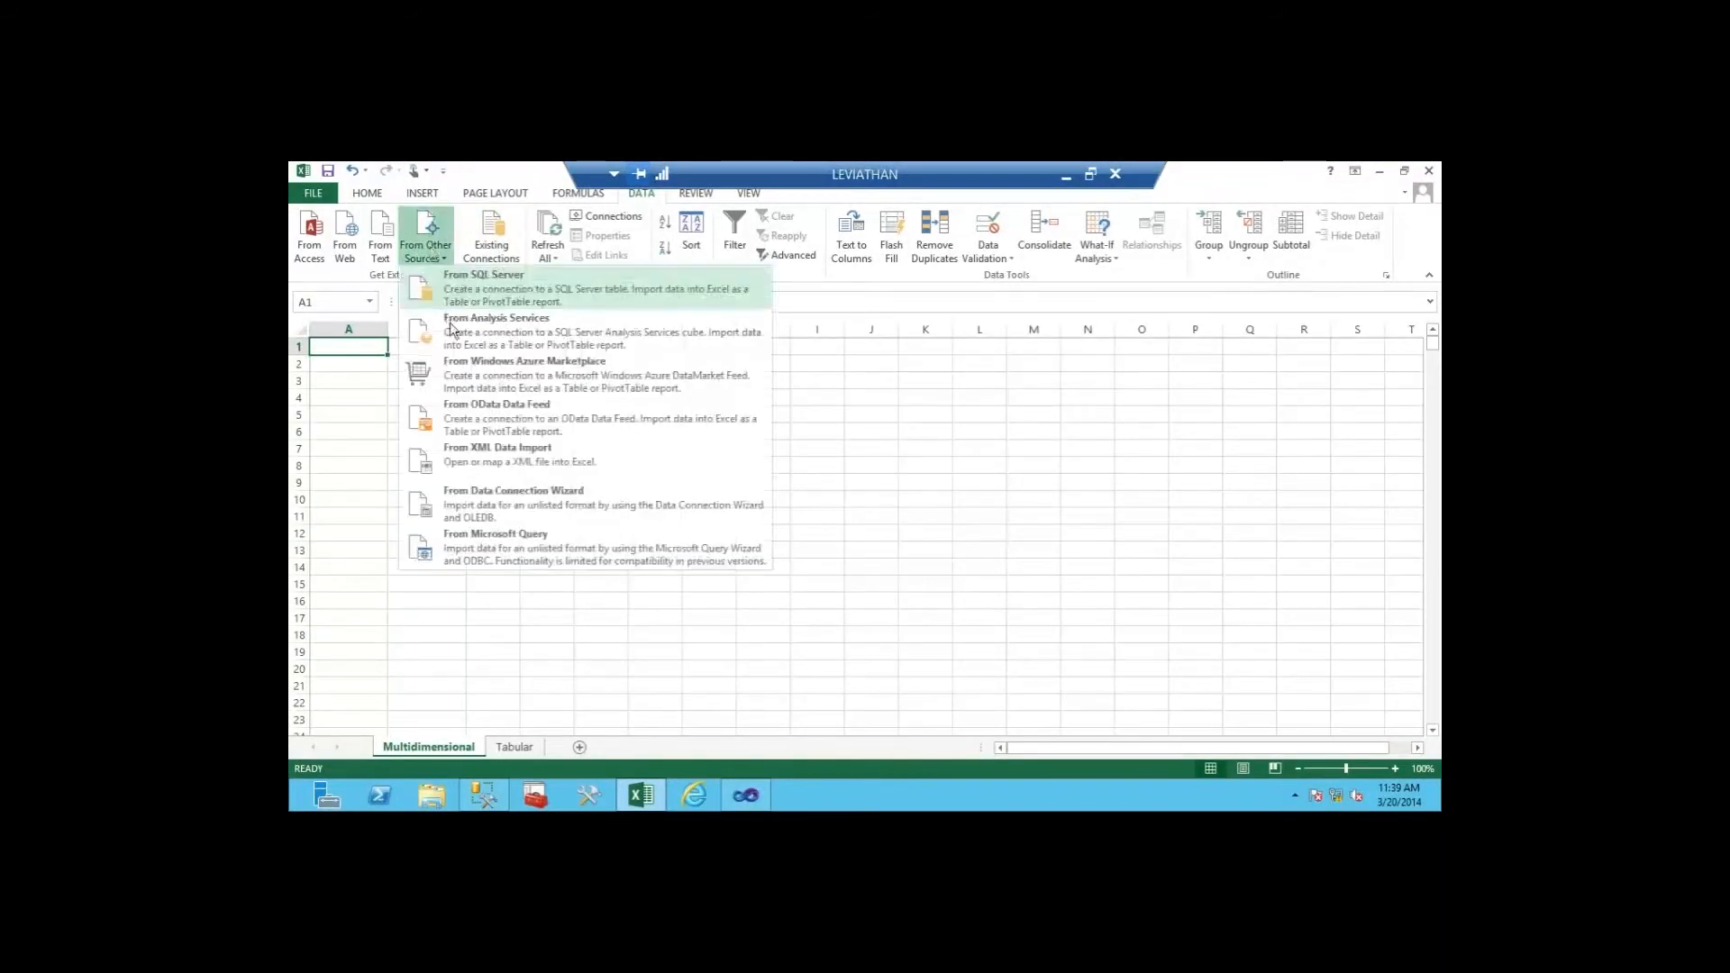
{"action": "left_click", "coordinate": [451, 331]}
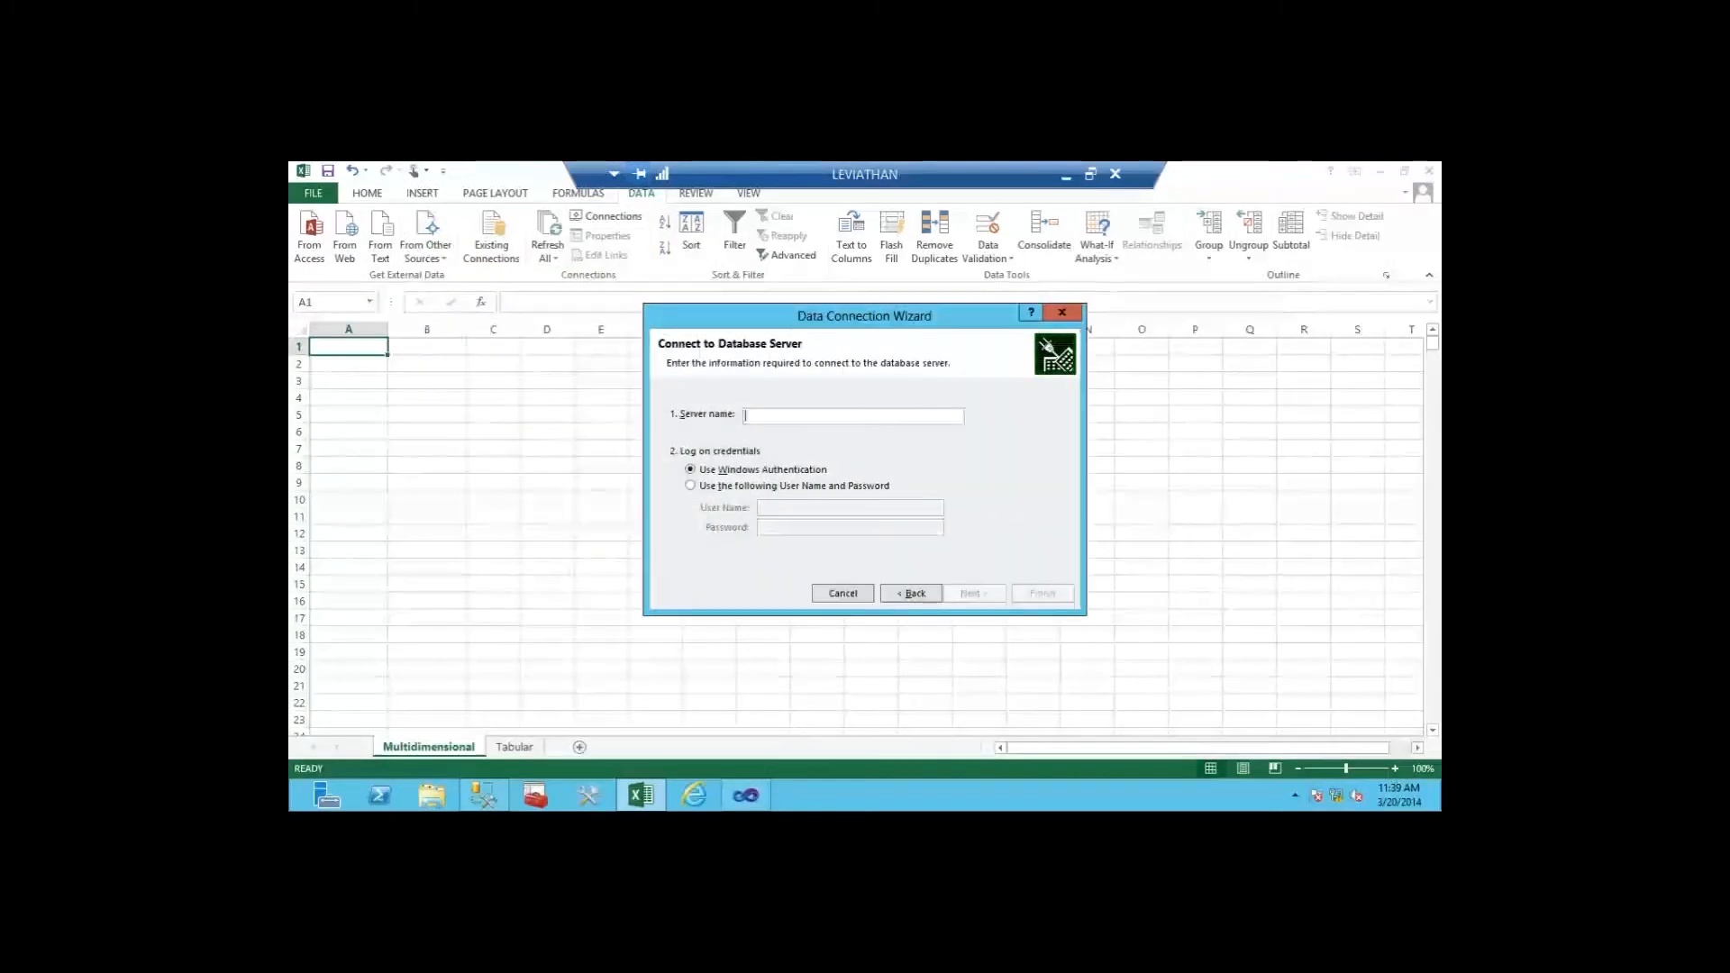
{"action": "type", "text": "localhost"}
{"action": "left_click", "coordinate": [972, 593]}
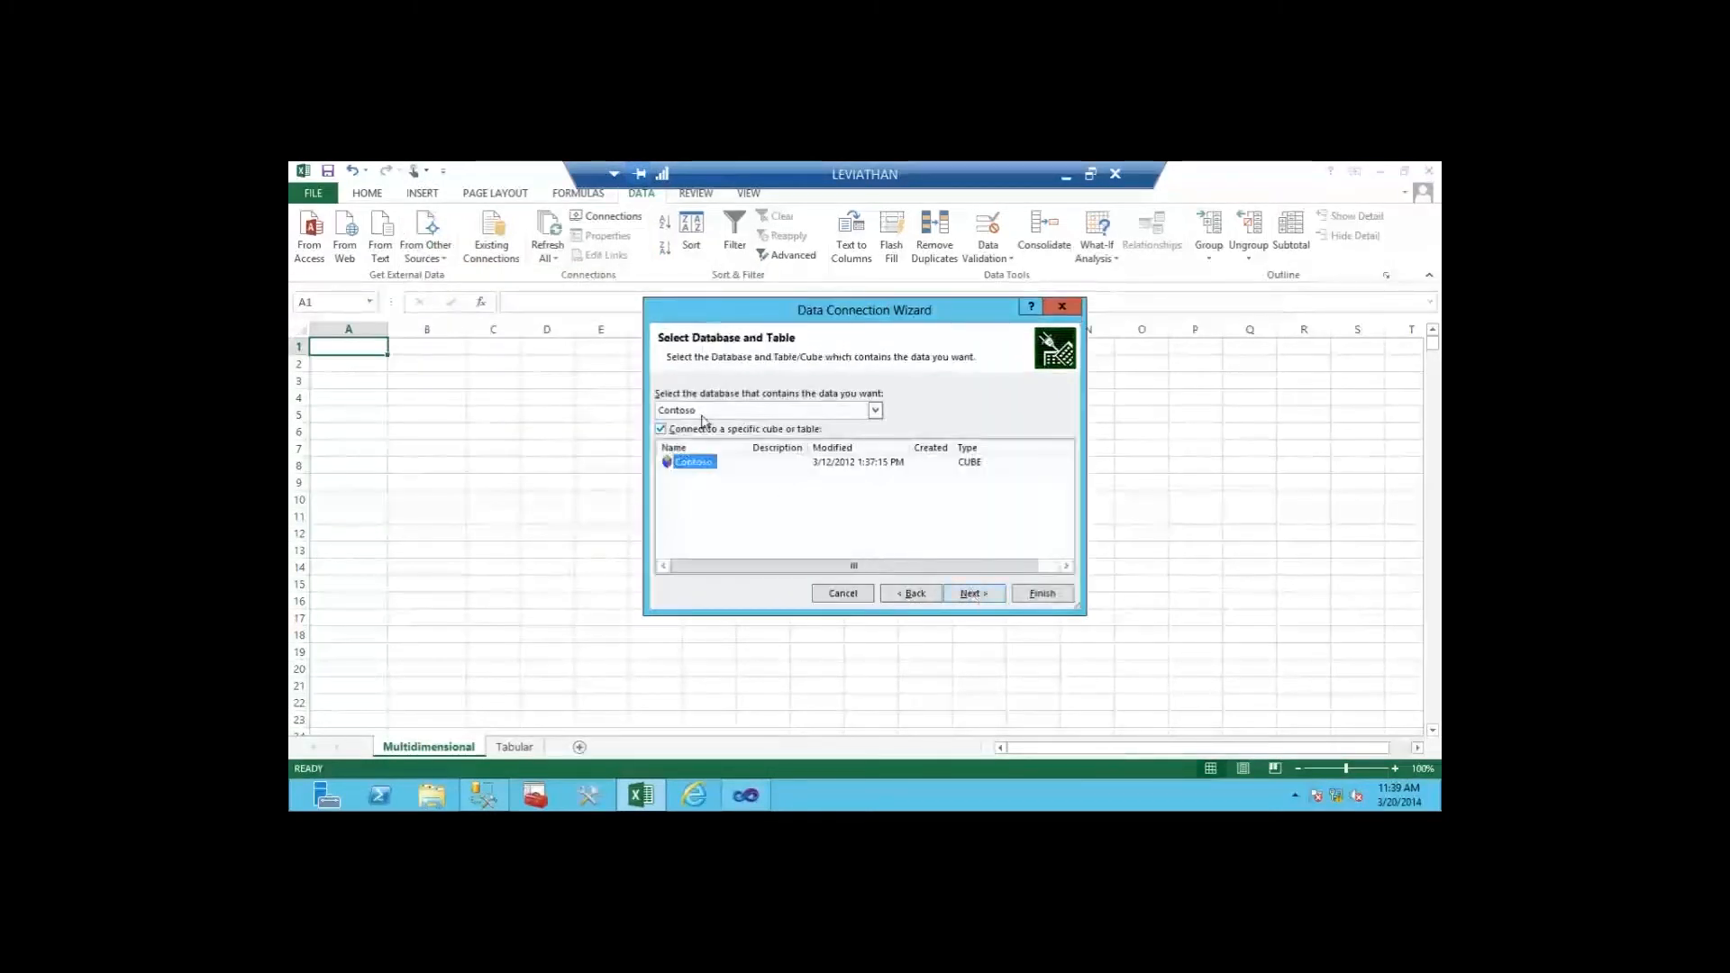
Step: Connect to the ADW2012 cube of the SSASMD database and insert it as a PivotTable report at cell A1 of the existing worksheet
{"action": "left_click", "coordinate": [701, 412]}
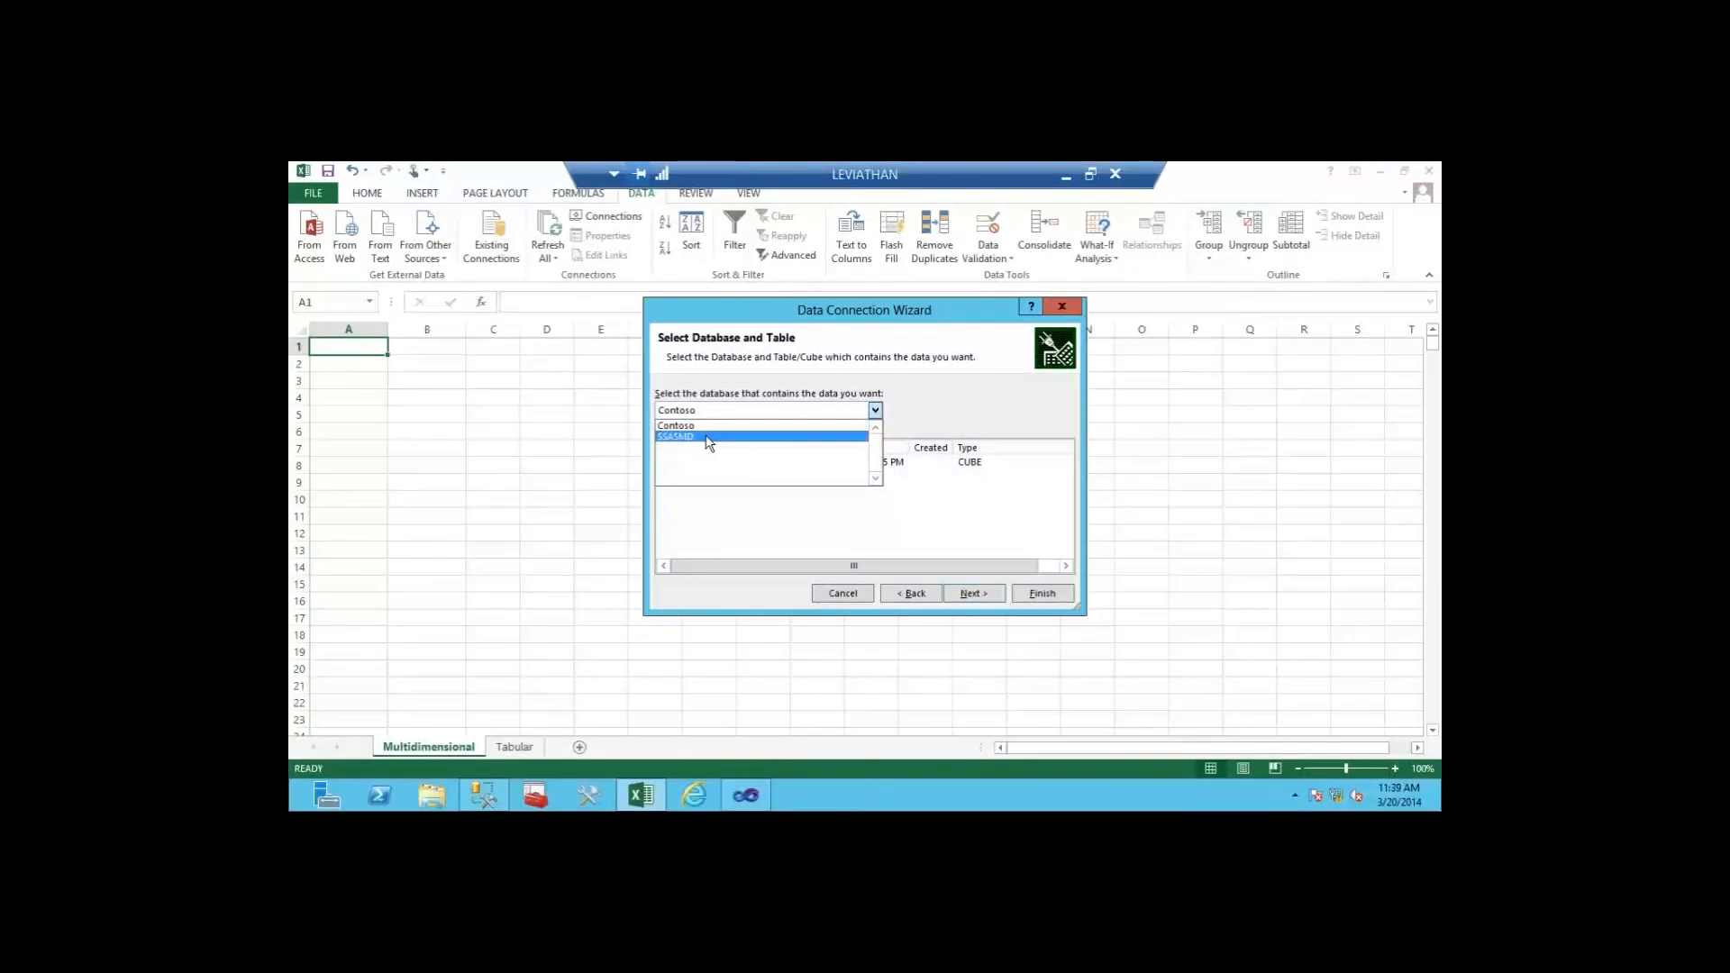
{"action": "left_click", "coordinate": [707, 438]}
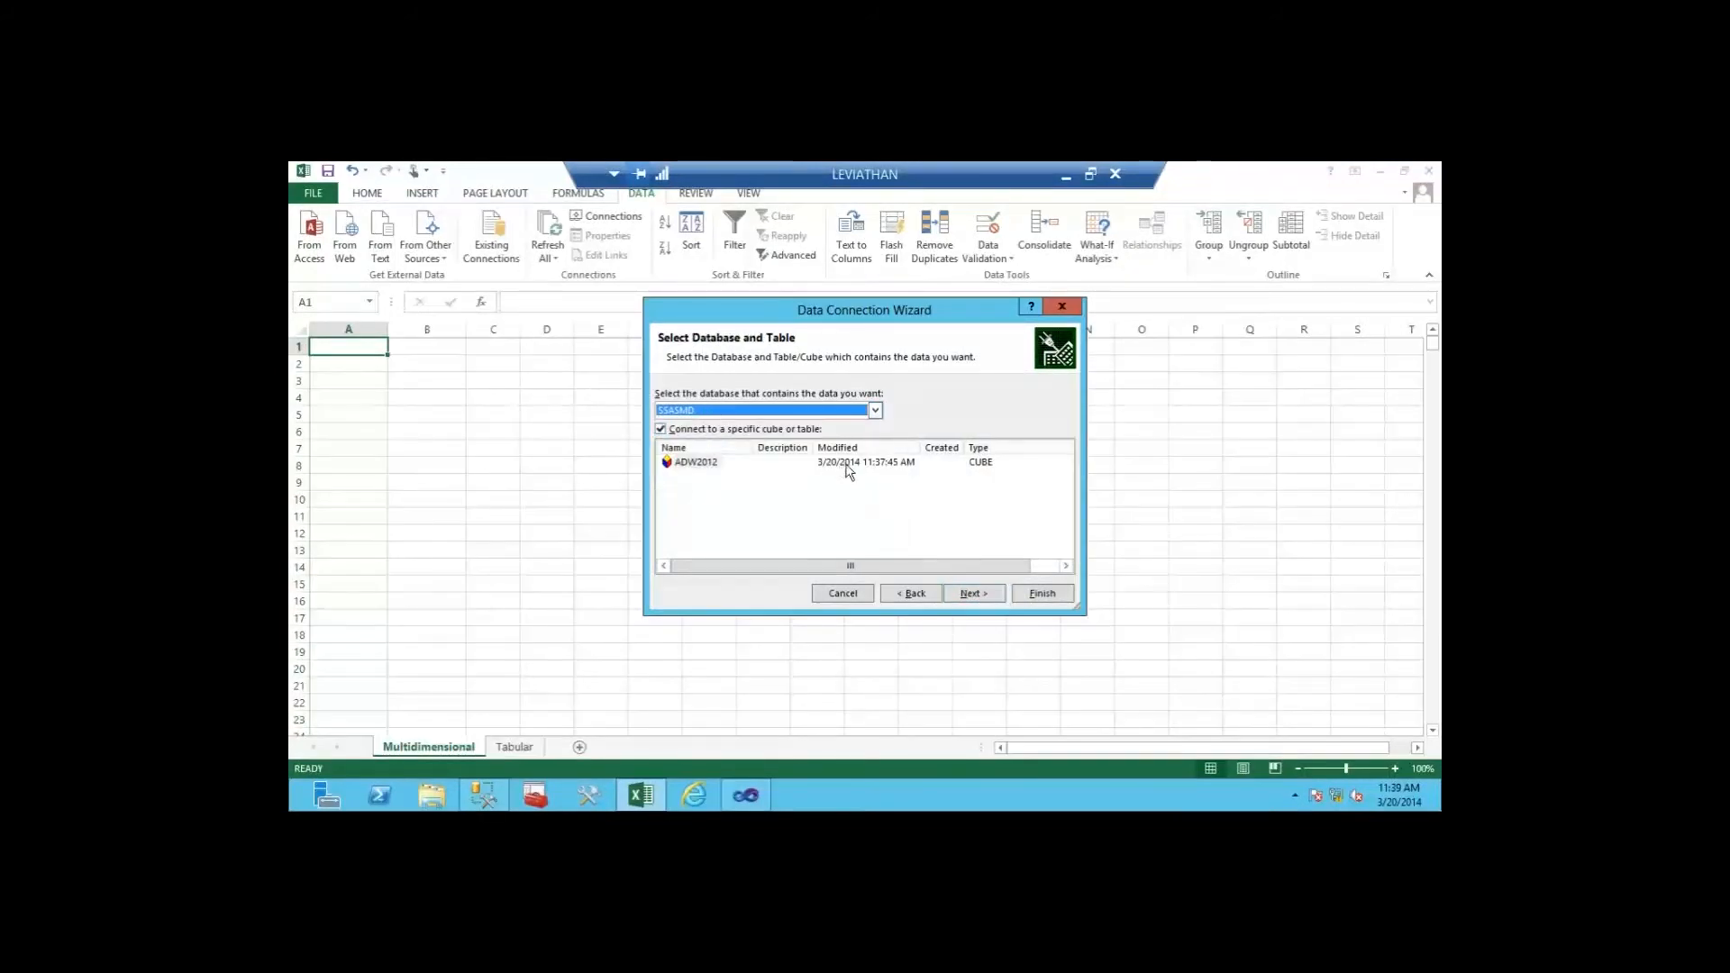
{"action": "left_click", "coordinate": [847, 468]}
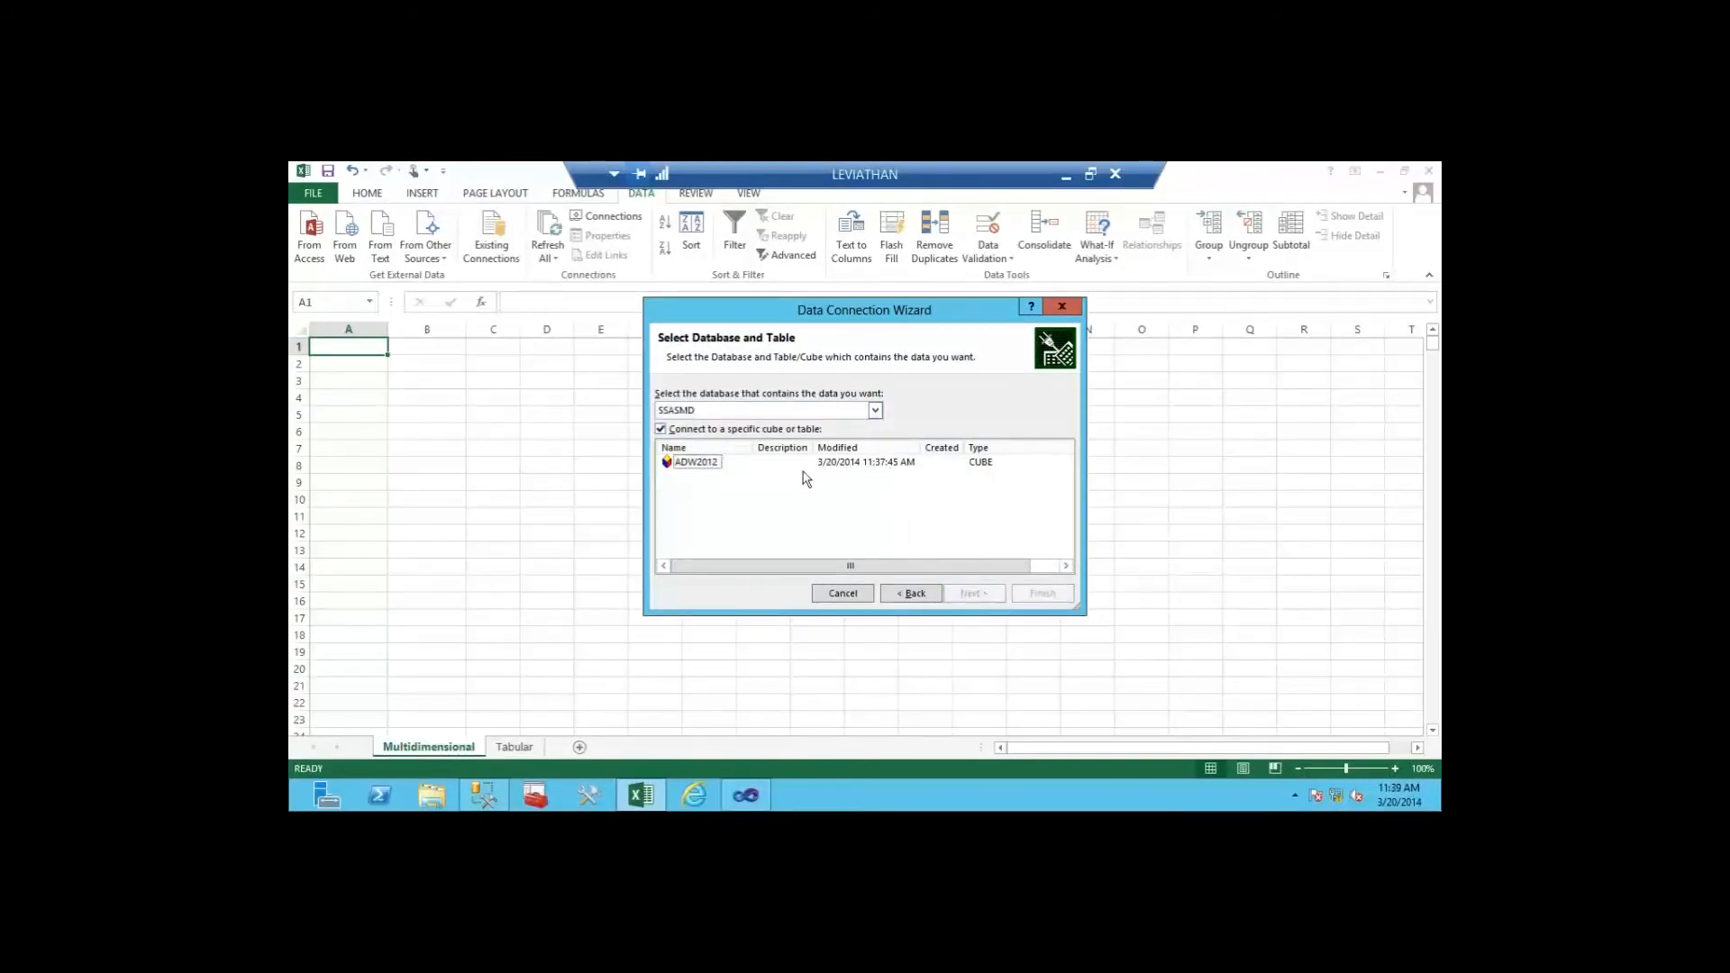
{"action": "left_click", "coordinate": [695, 464]}
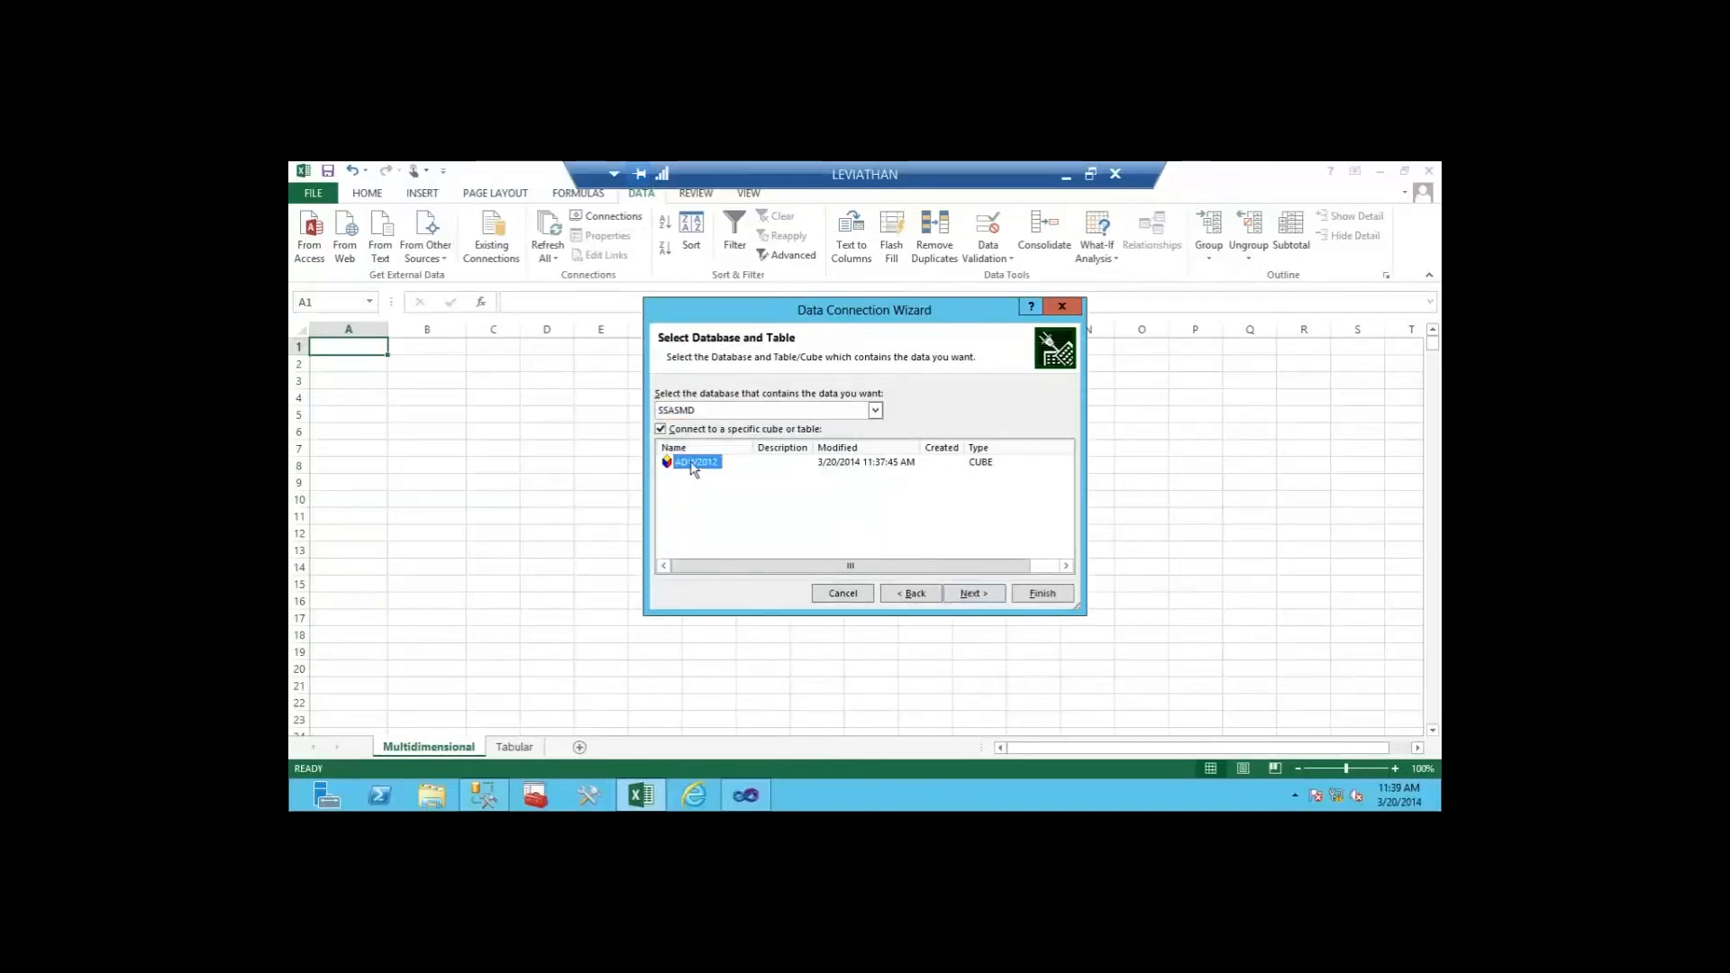
{"action": "left_click", "coordinate": [969, 596]}
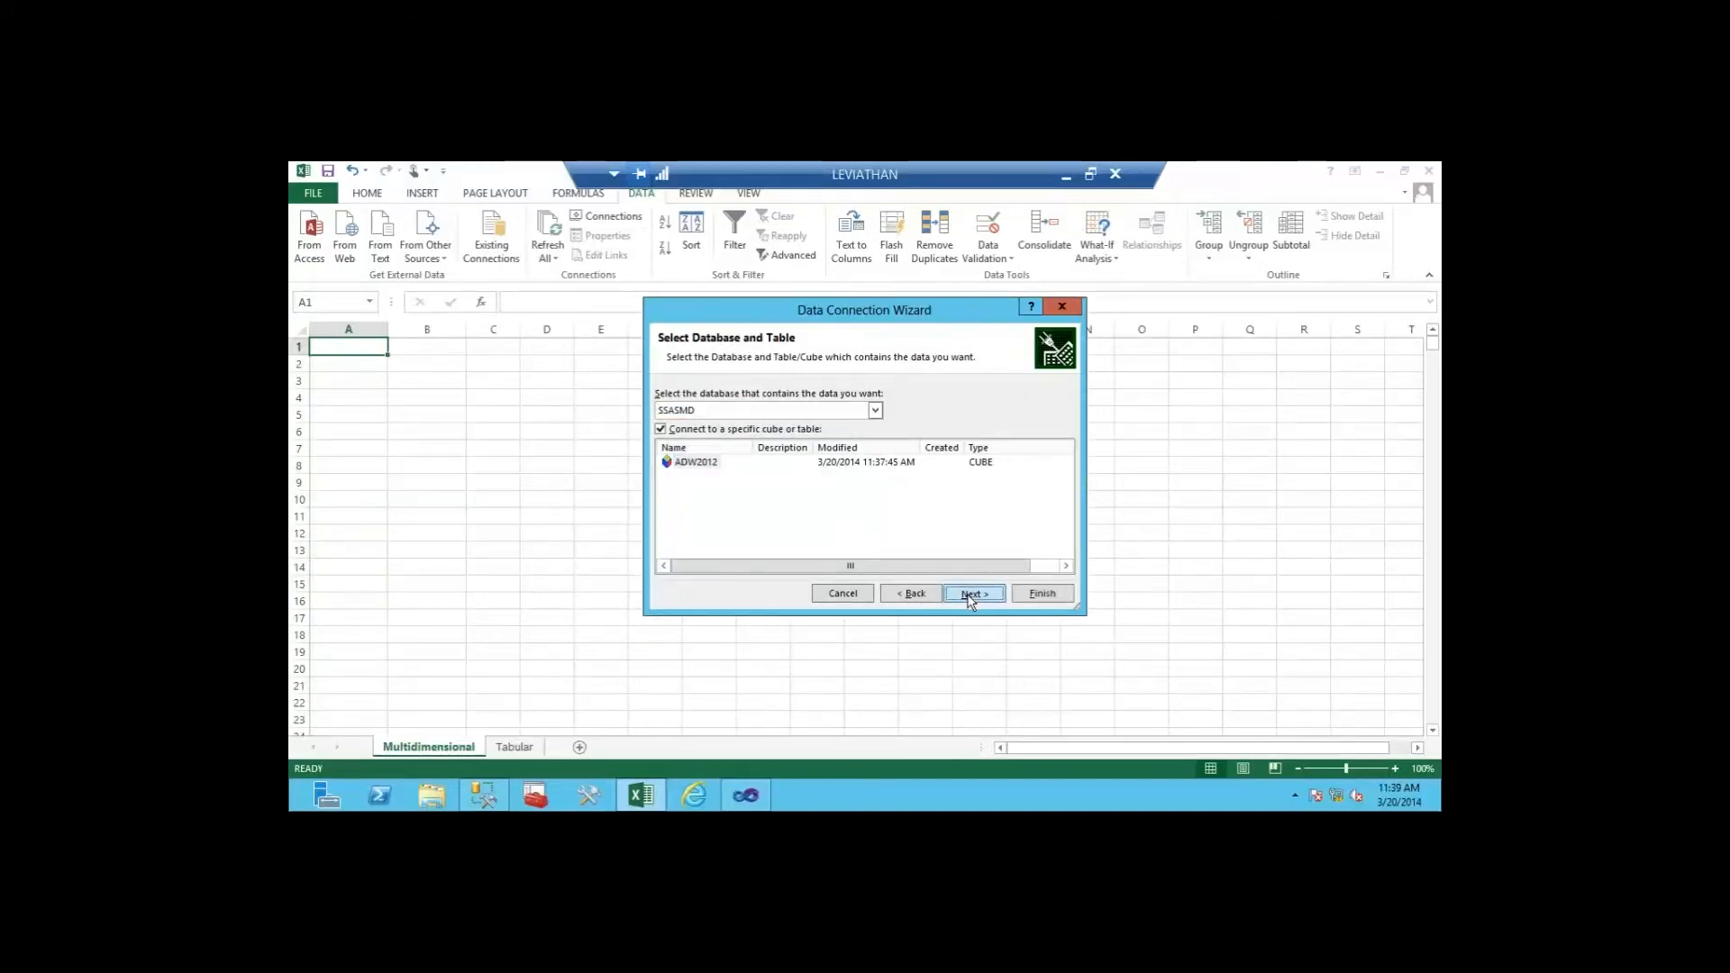
{"action": "left_click", "coordinate": [1037, 600]}
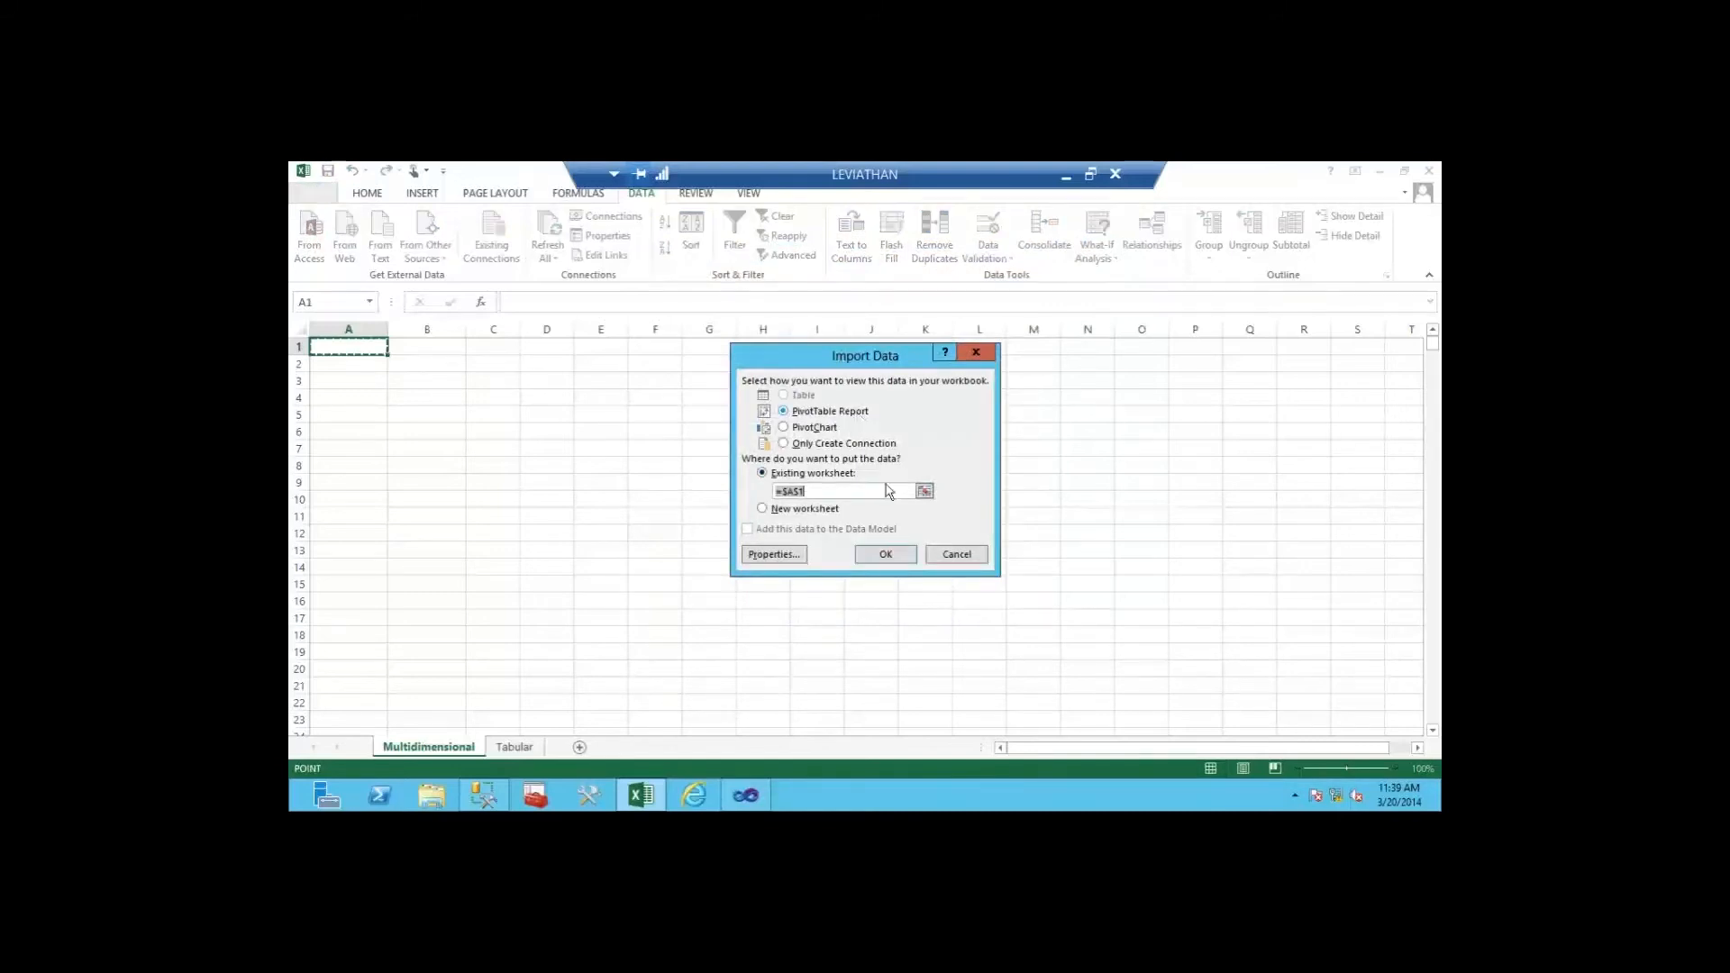
{"action": "left_click", "coordinate": [895, 556]}
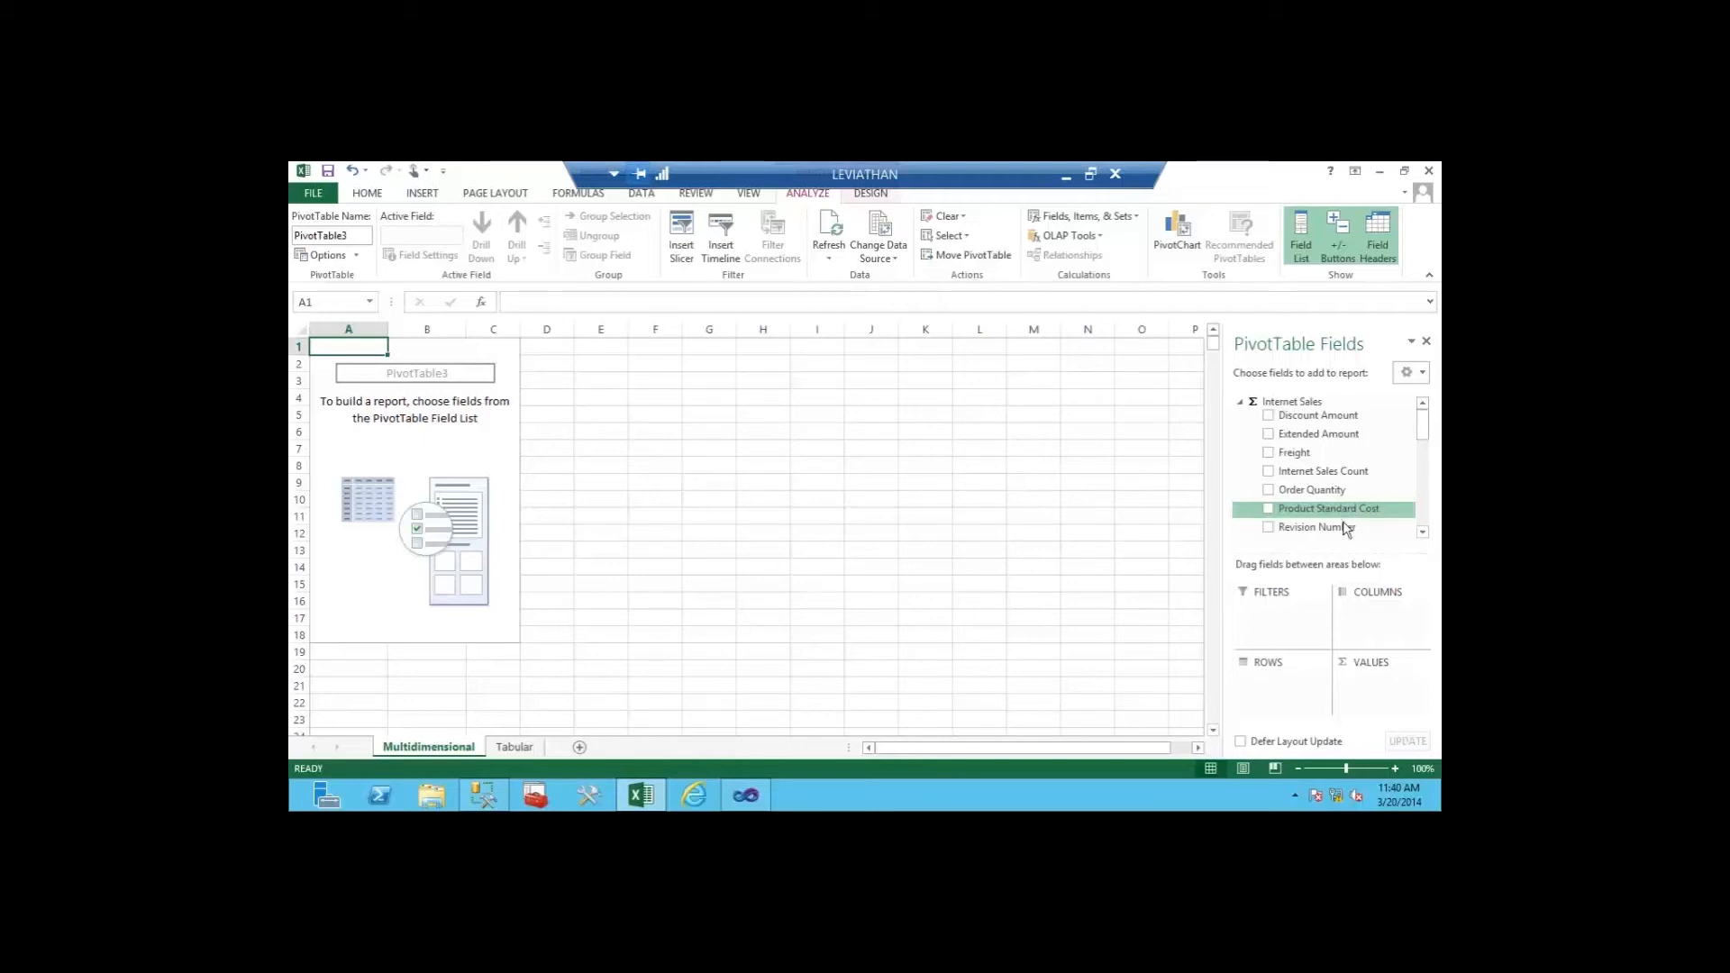
Step: Add the measures Internet Sales Count, Order Quantity and Sales Amount to the PivotTable and inspect the Sales Amount total
{"action": "left_click", "coordinate": [1422, 532]}
{"action": "left_click", "coordinate": [1423, 533]}
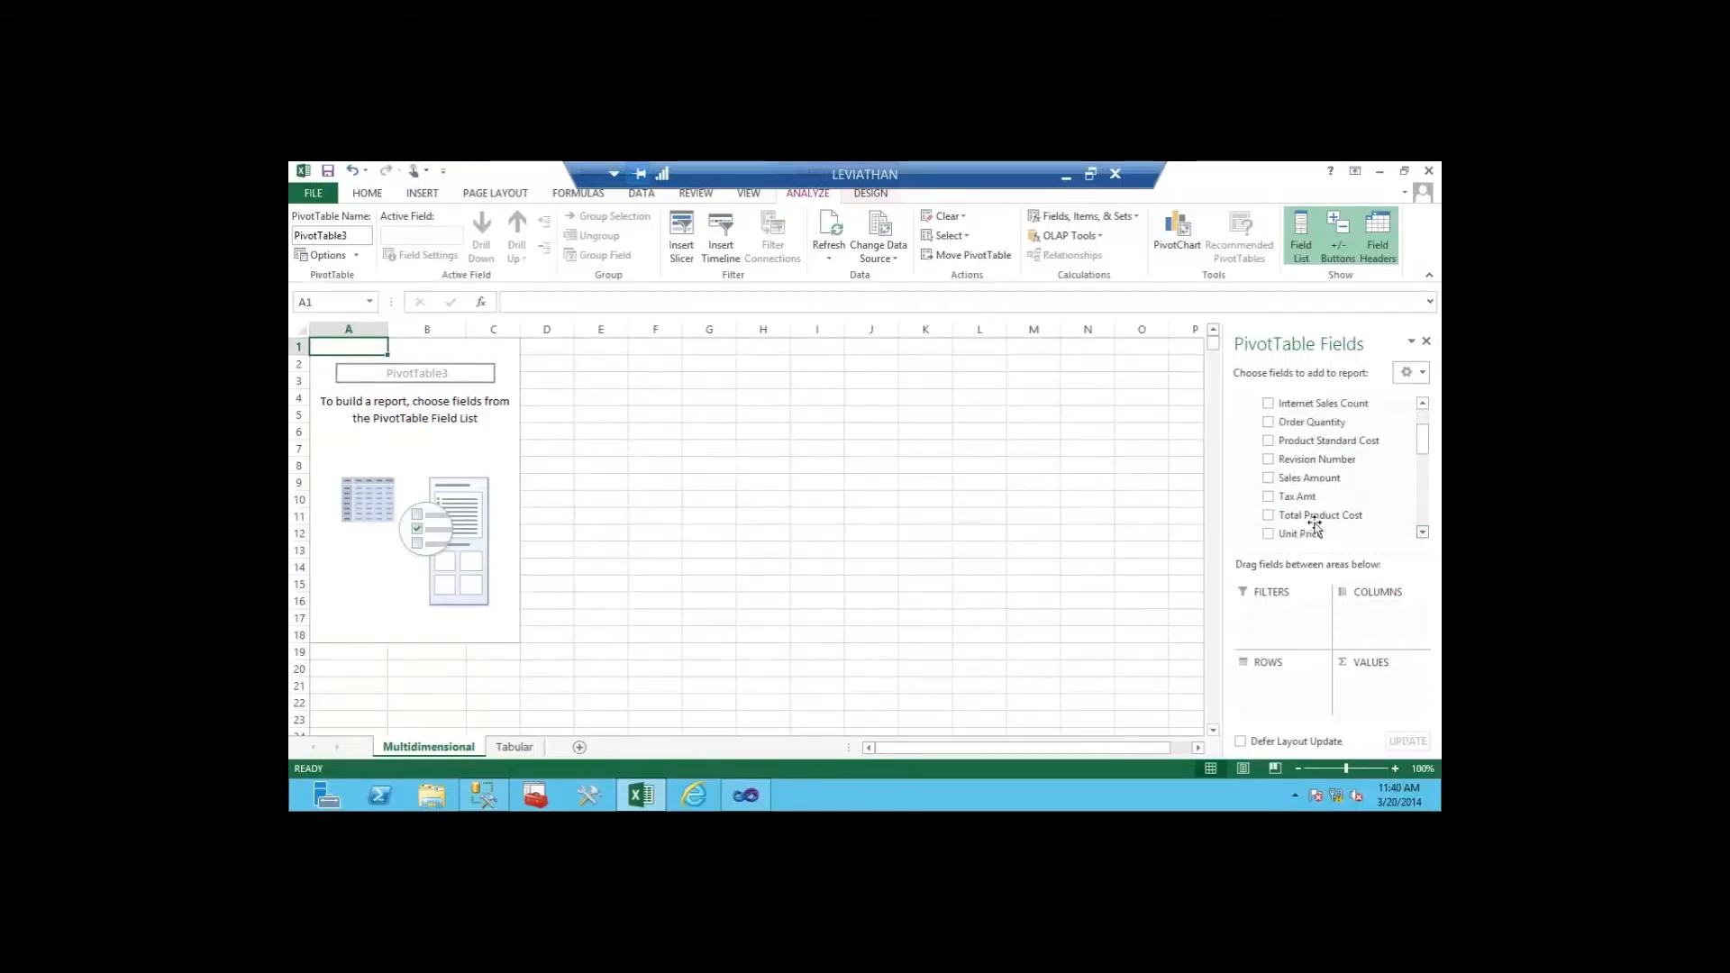
{"action": "left_click", "coordinate": [1422, 533]}
{"action": "left_click", "coordinate": [1425, 533]}
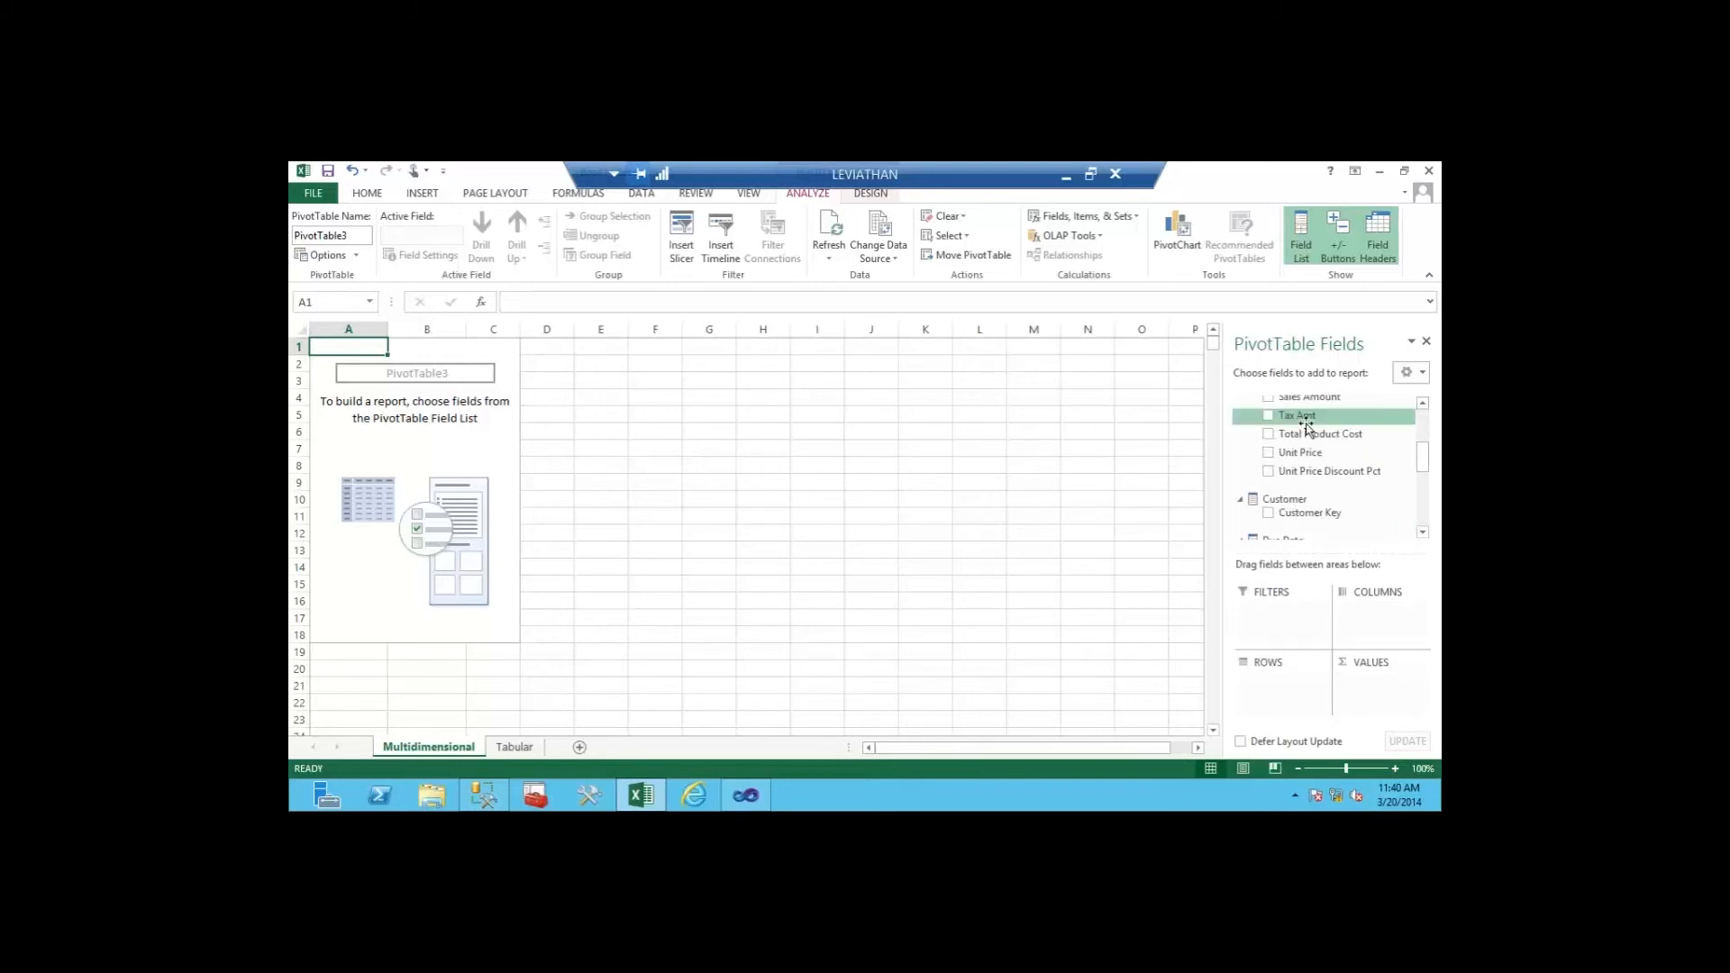
{"action": "left_click_drag", "start_coordinate": [1422, 464], "coordinate": [1424, 434]}
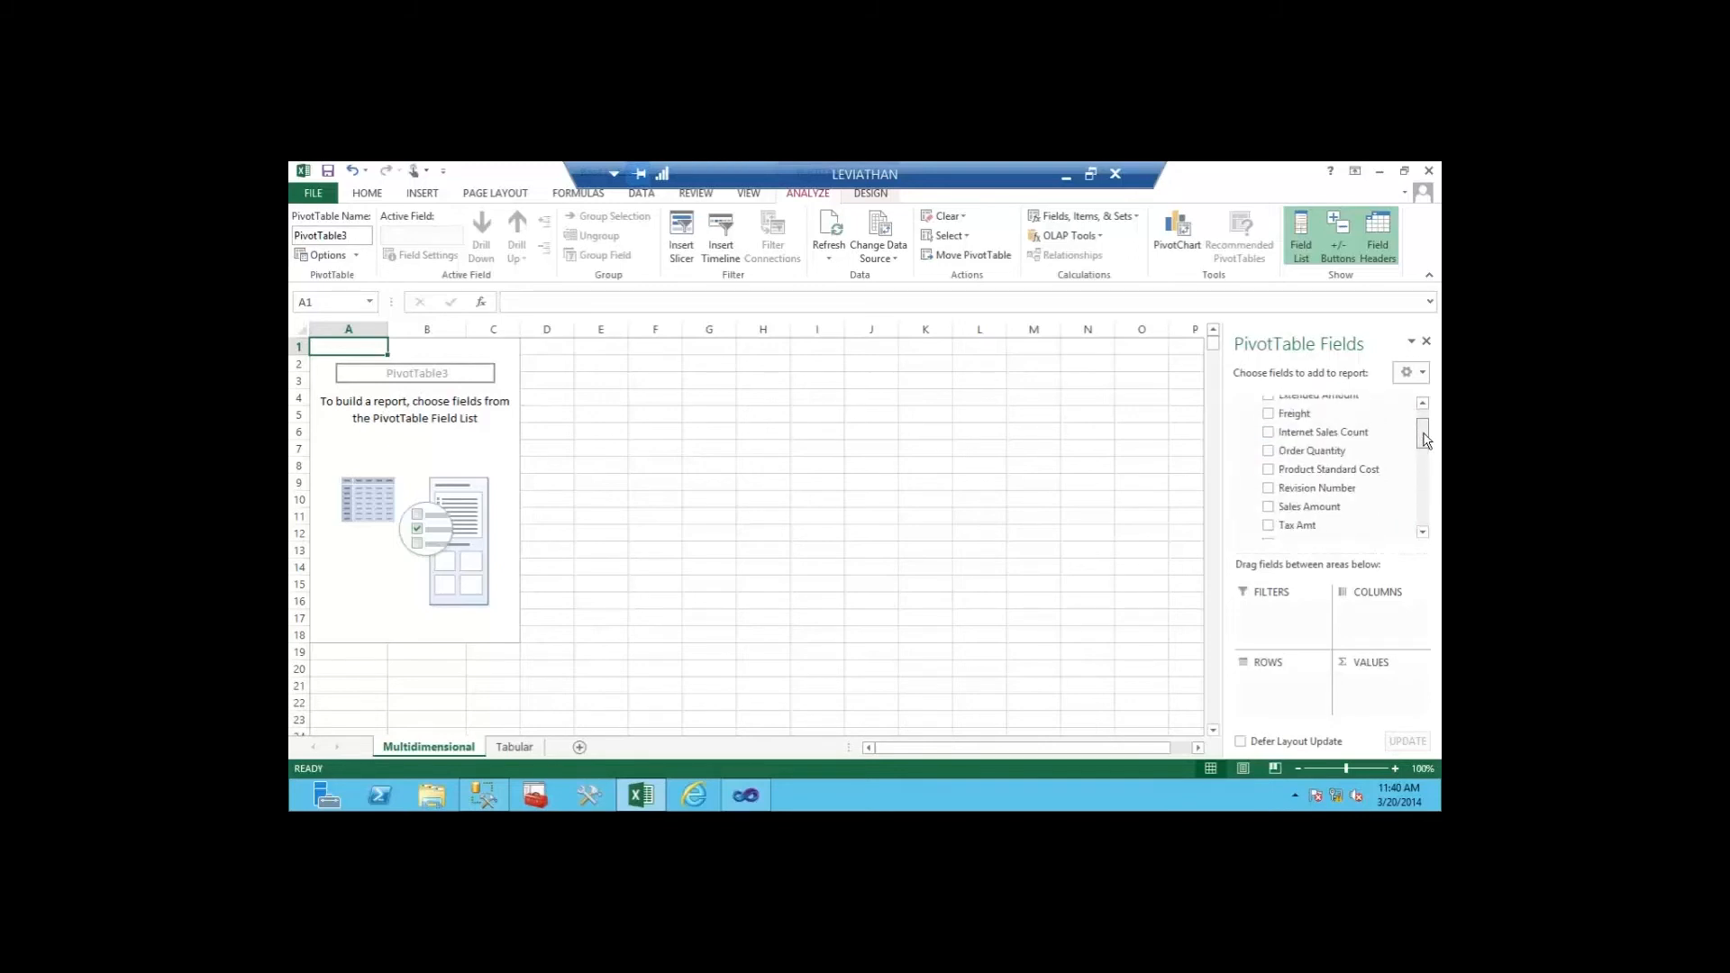
{"action": "left_click", "coordinate": [1269, 434]}
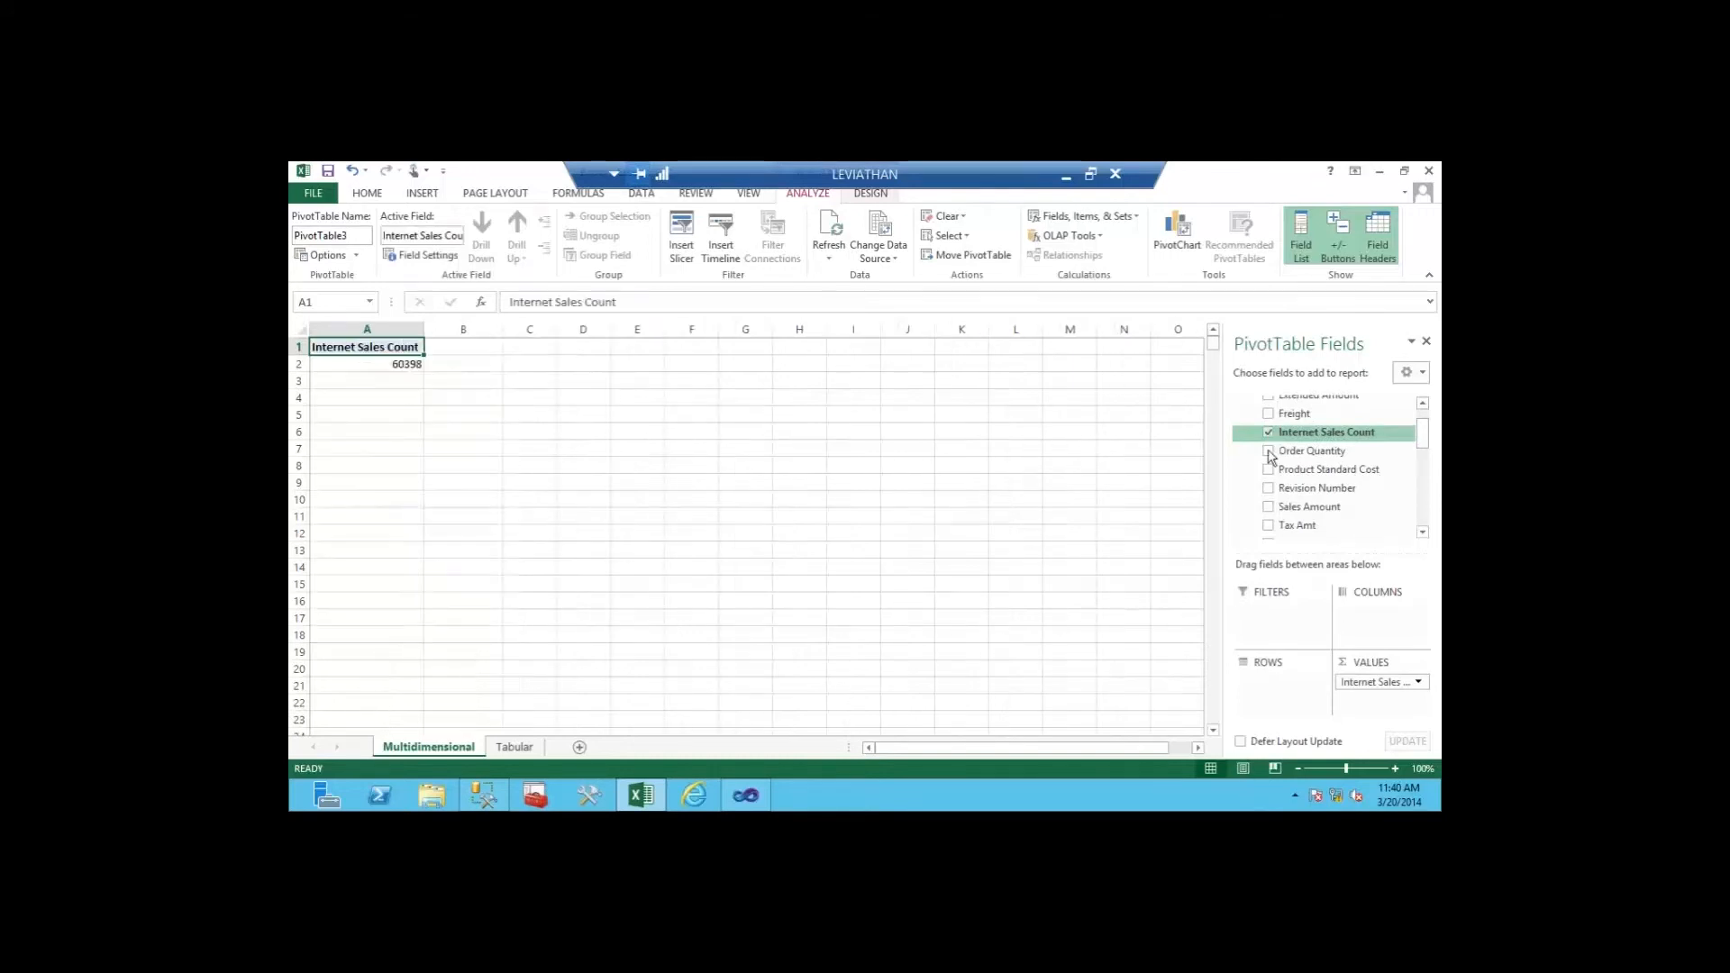
{"action": "left_click", "coordinate": [1268, 452]}
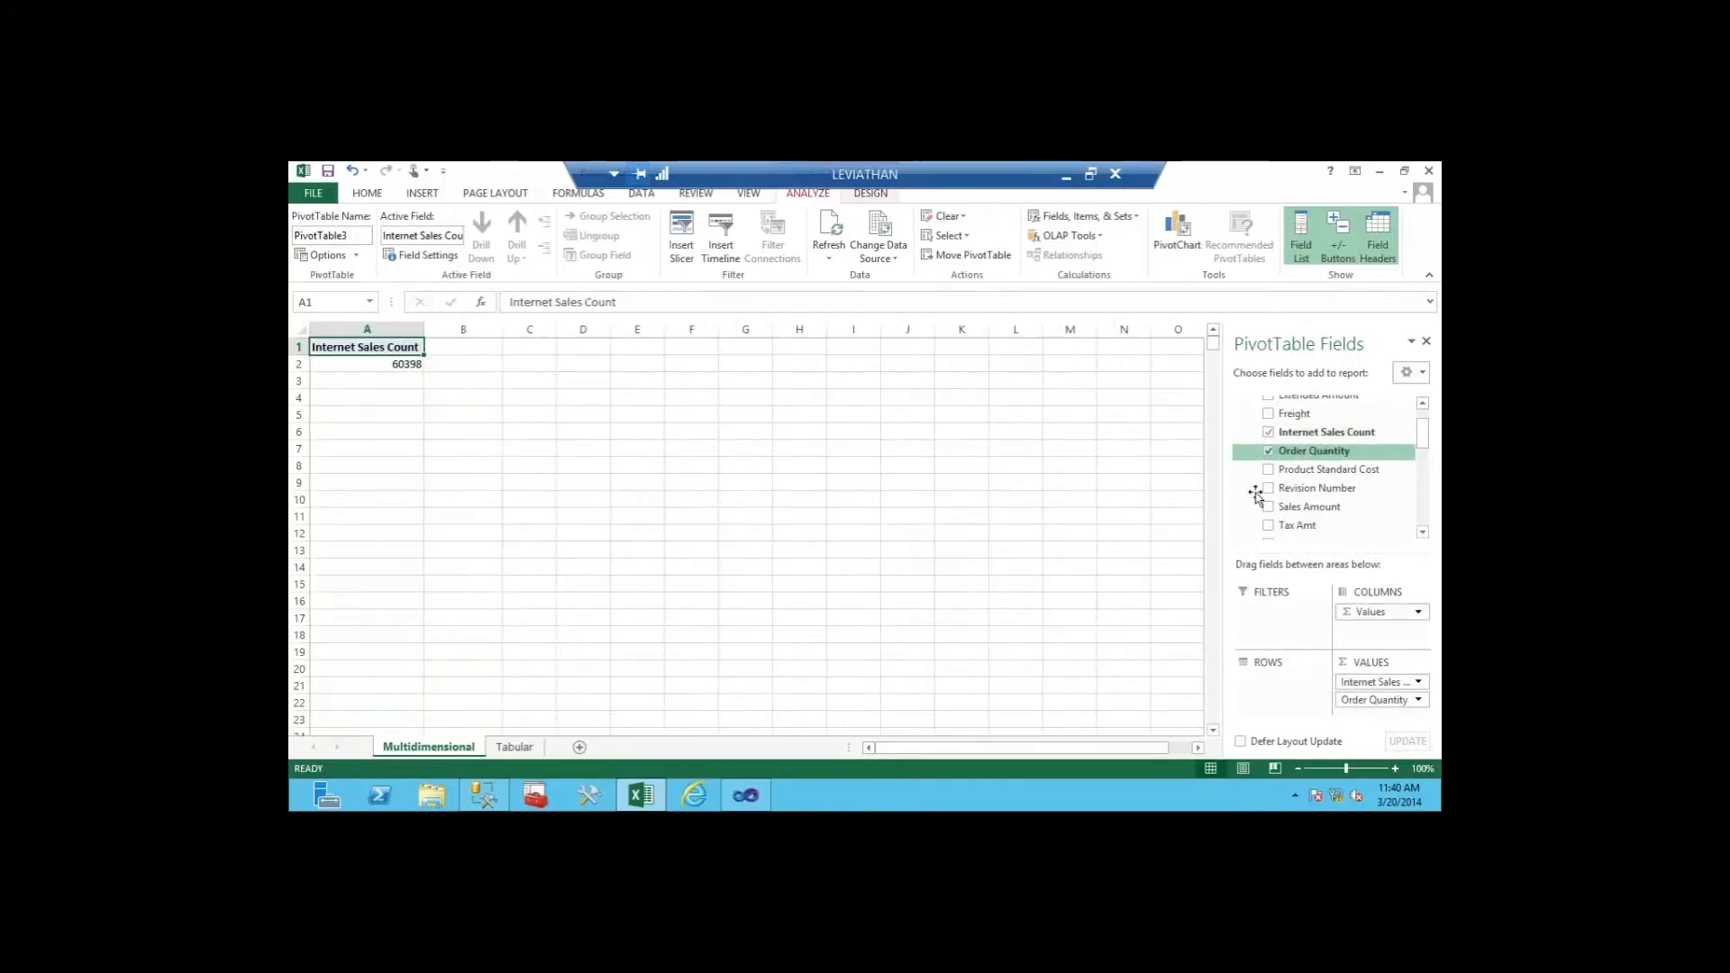
{"action": "left_click", "coordinate": [1269, 508]}
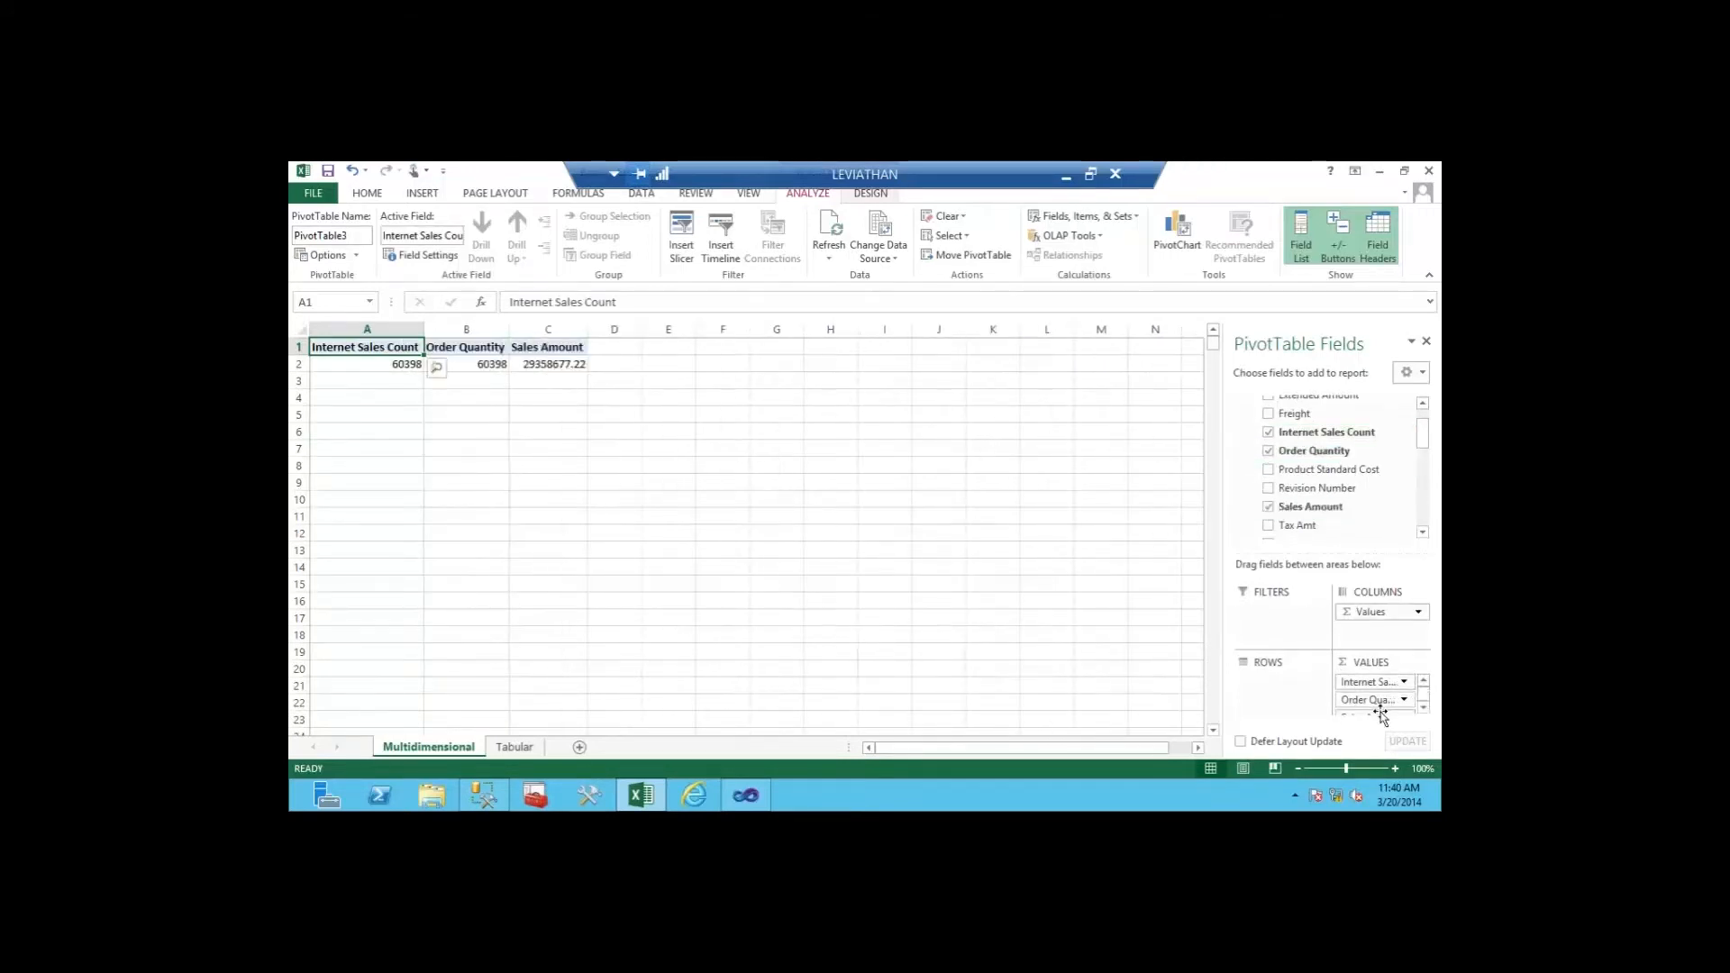
{"action": "left_click", "coordinate": [548, 366]}
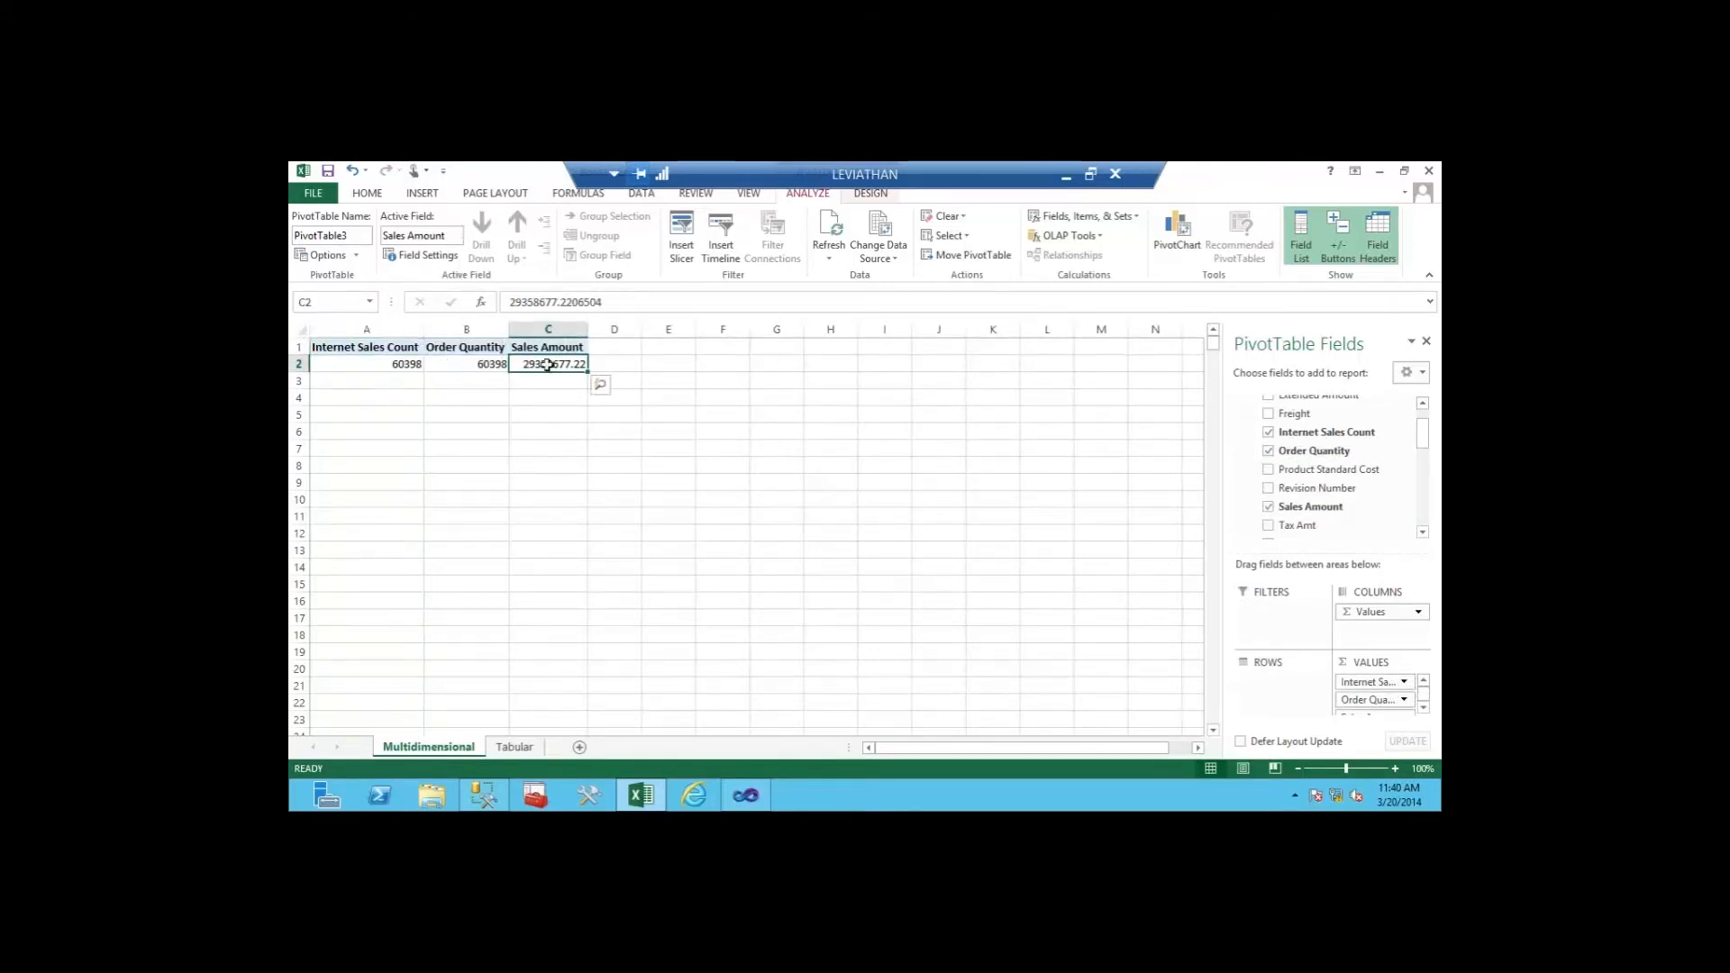
{"action": "mouse_move", "coordinate": [537, 367]}
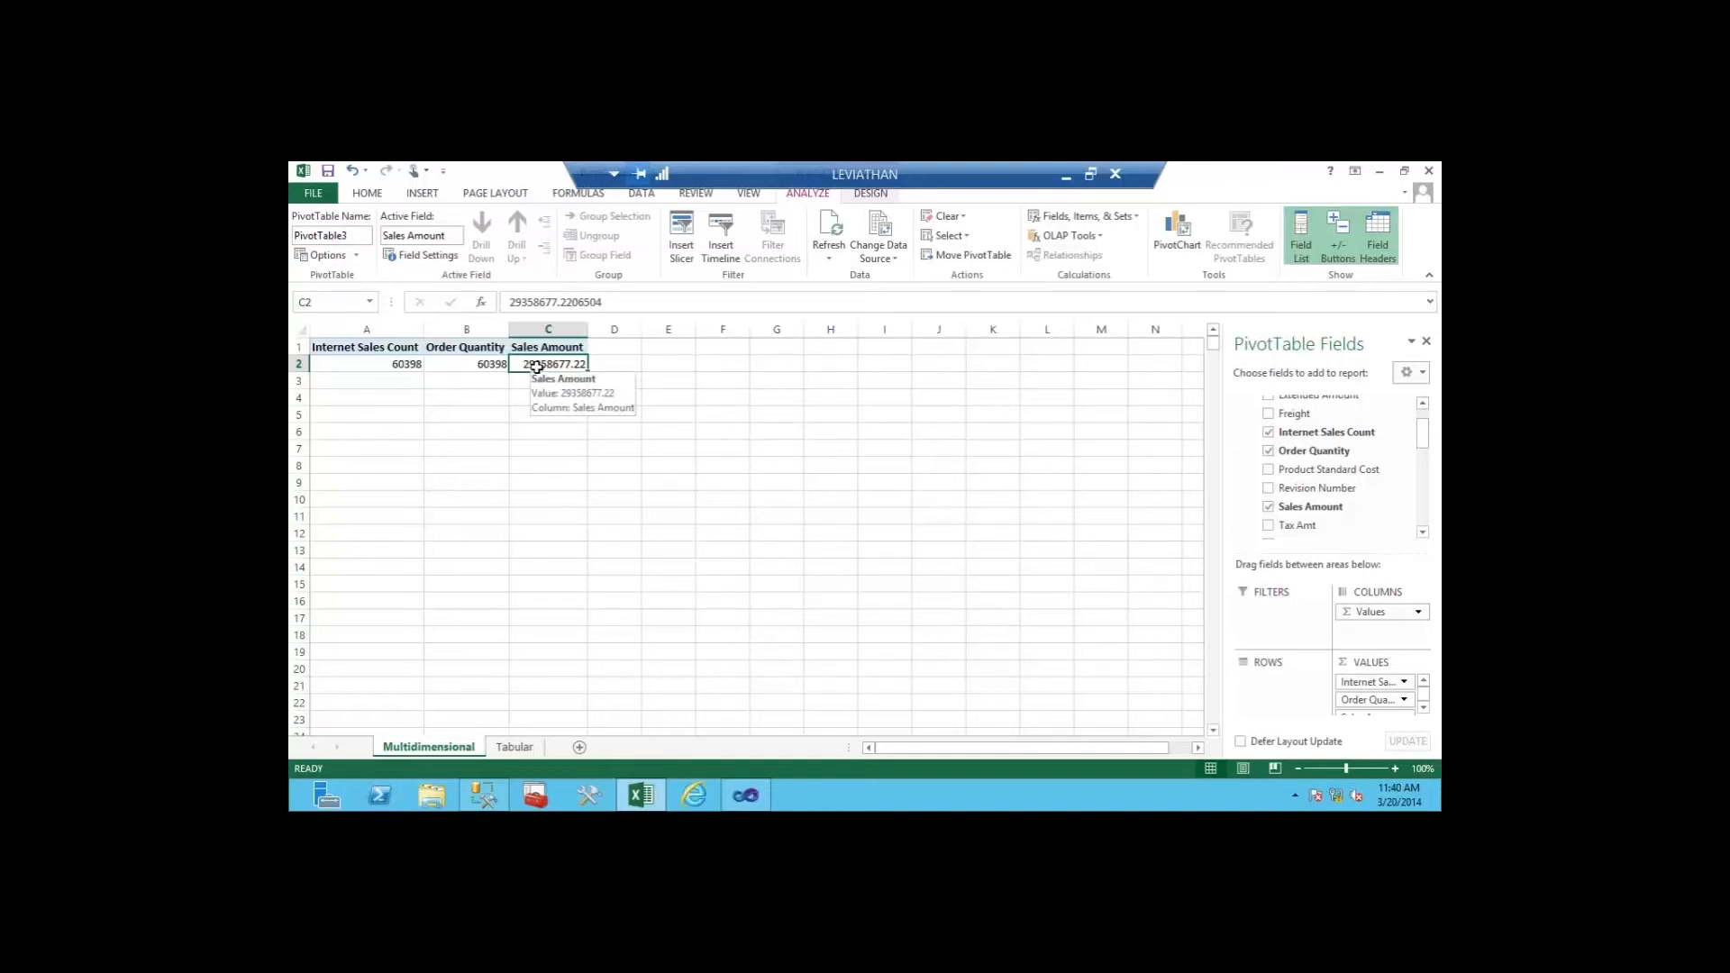
Step: Break the PivotTable down by the Customer dimension's Customer Key on rows
{"action": "left_click_drag", "start_coordinate": [1423, 442], "coordinate": [1425, 496]}
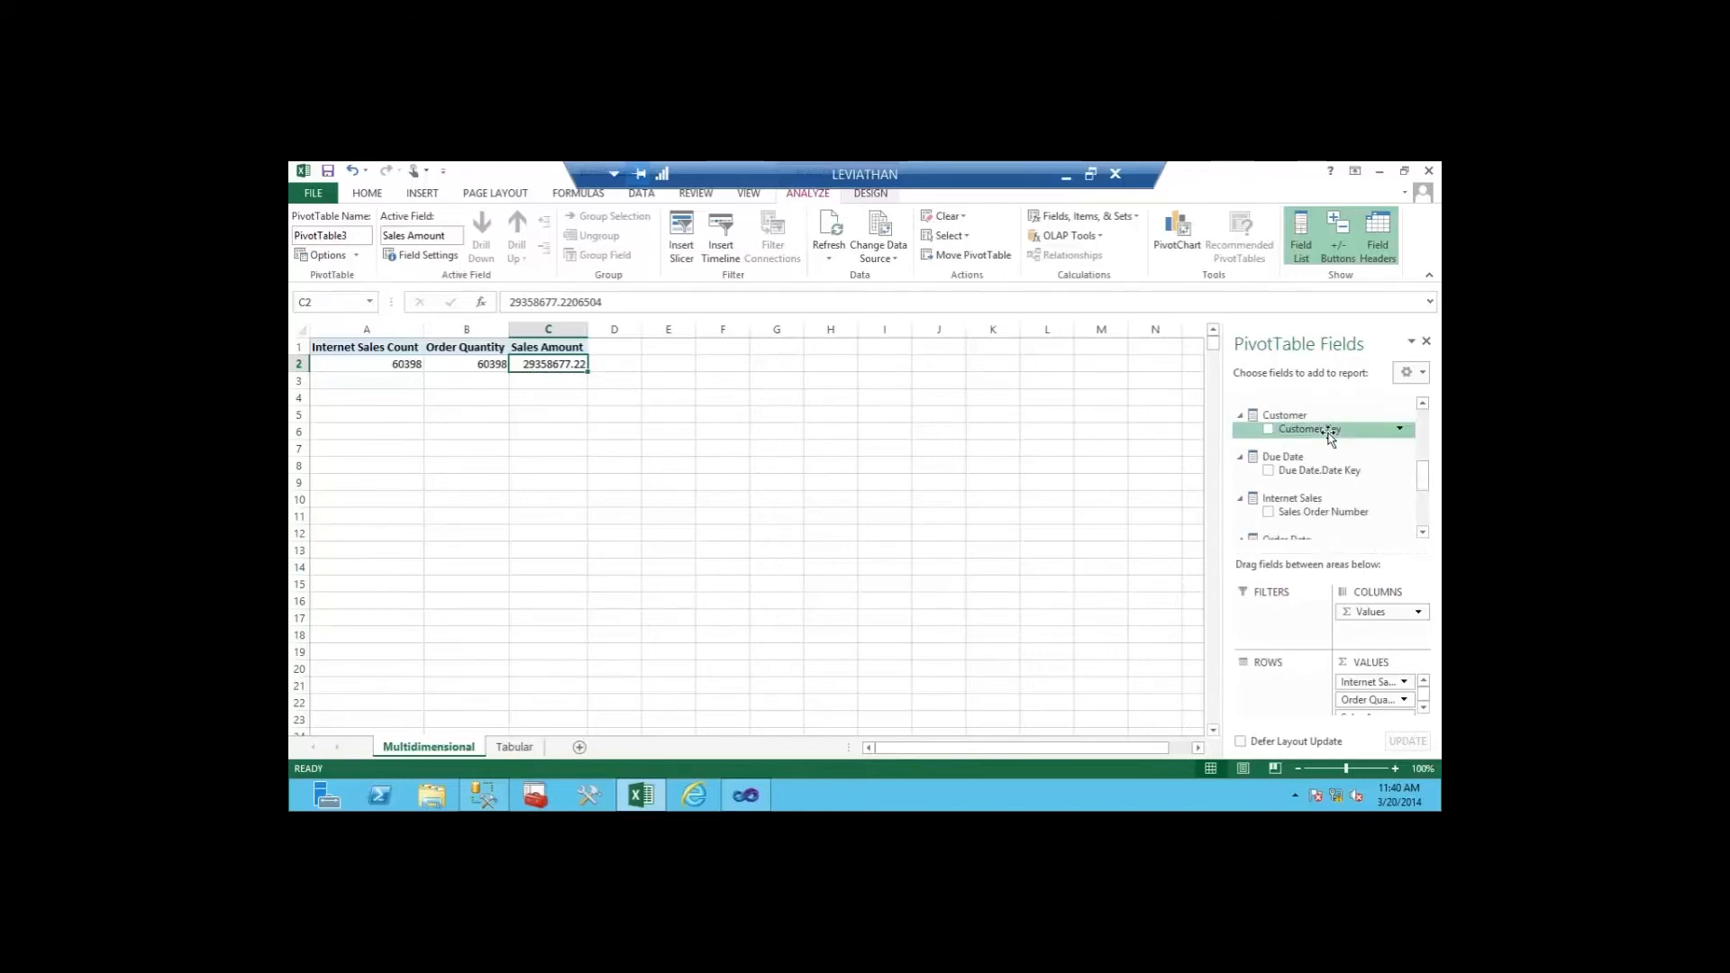
{"action": "left_click_drag", "start_coordinate": [1324, 435], "coordinate": [1282, 685]}
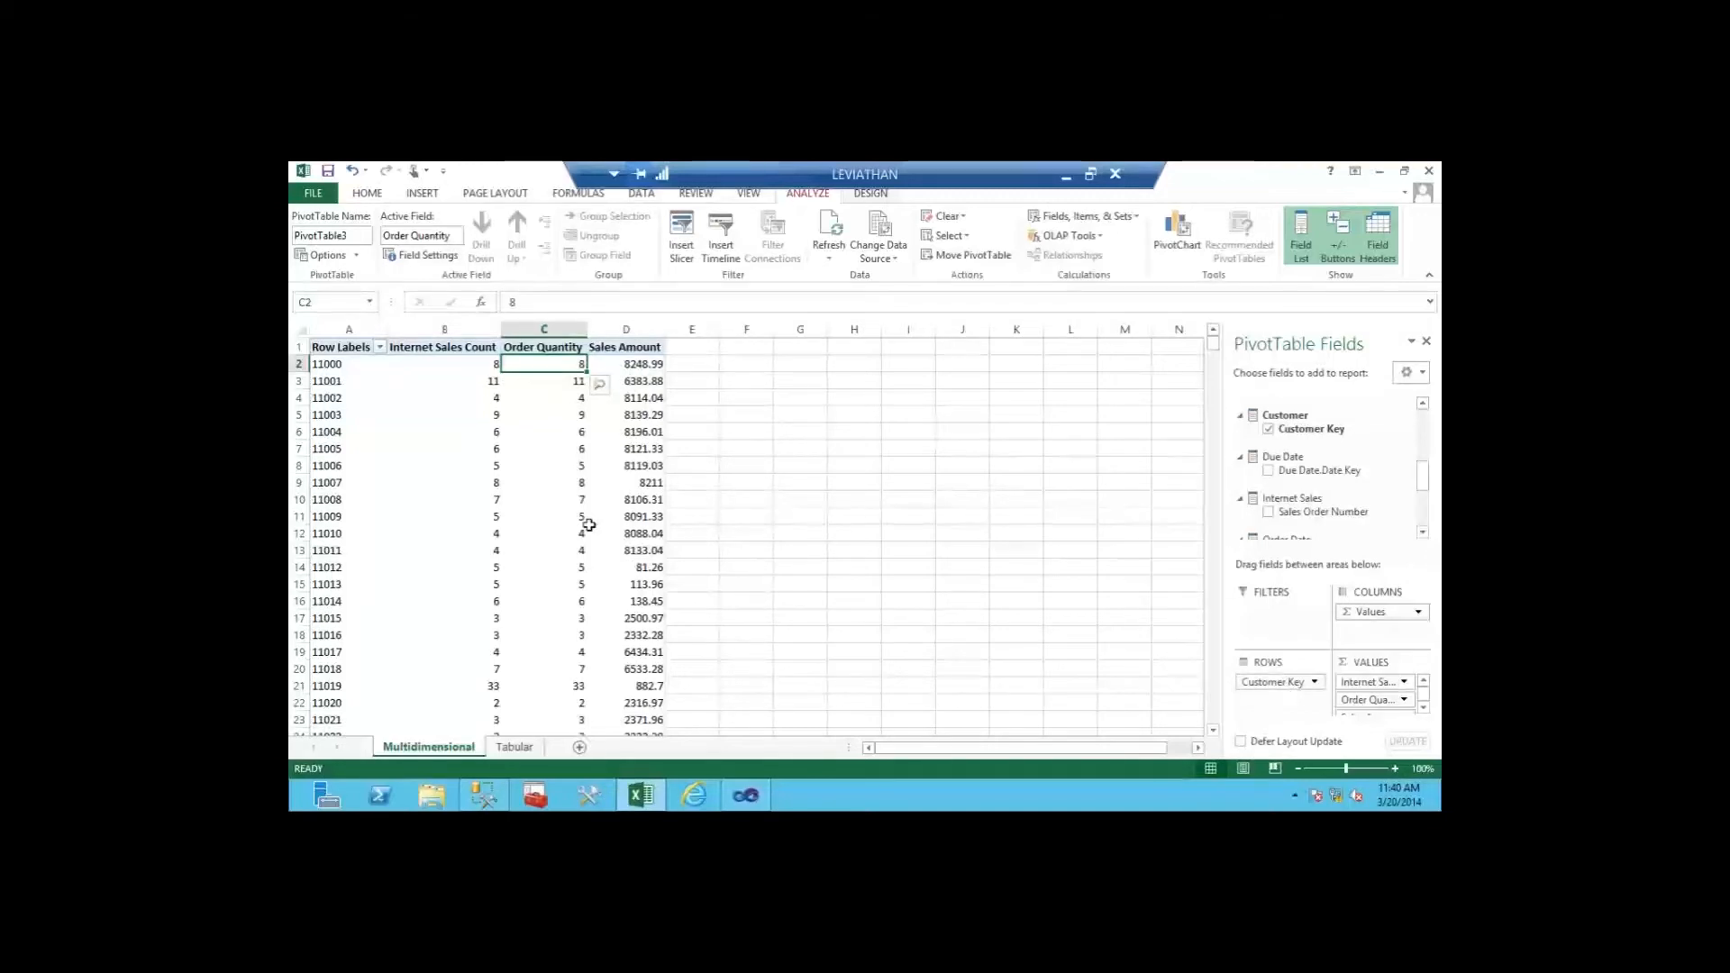
{"action": "mouse_move", "coordinate": [588, 525]}
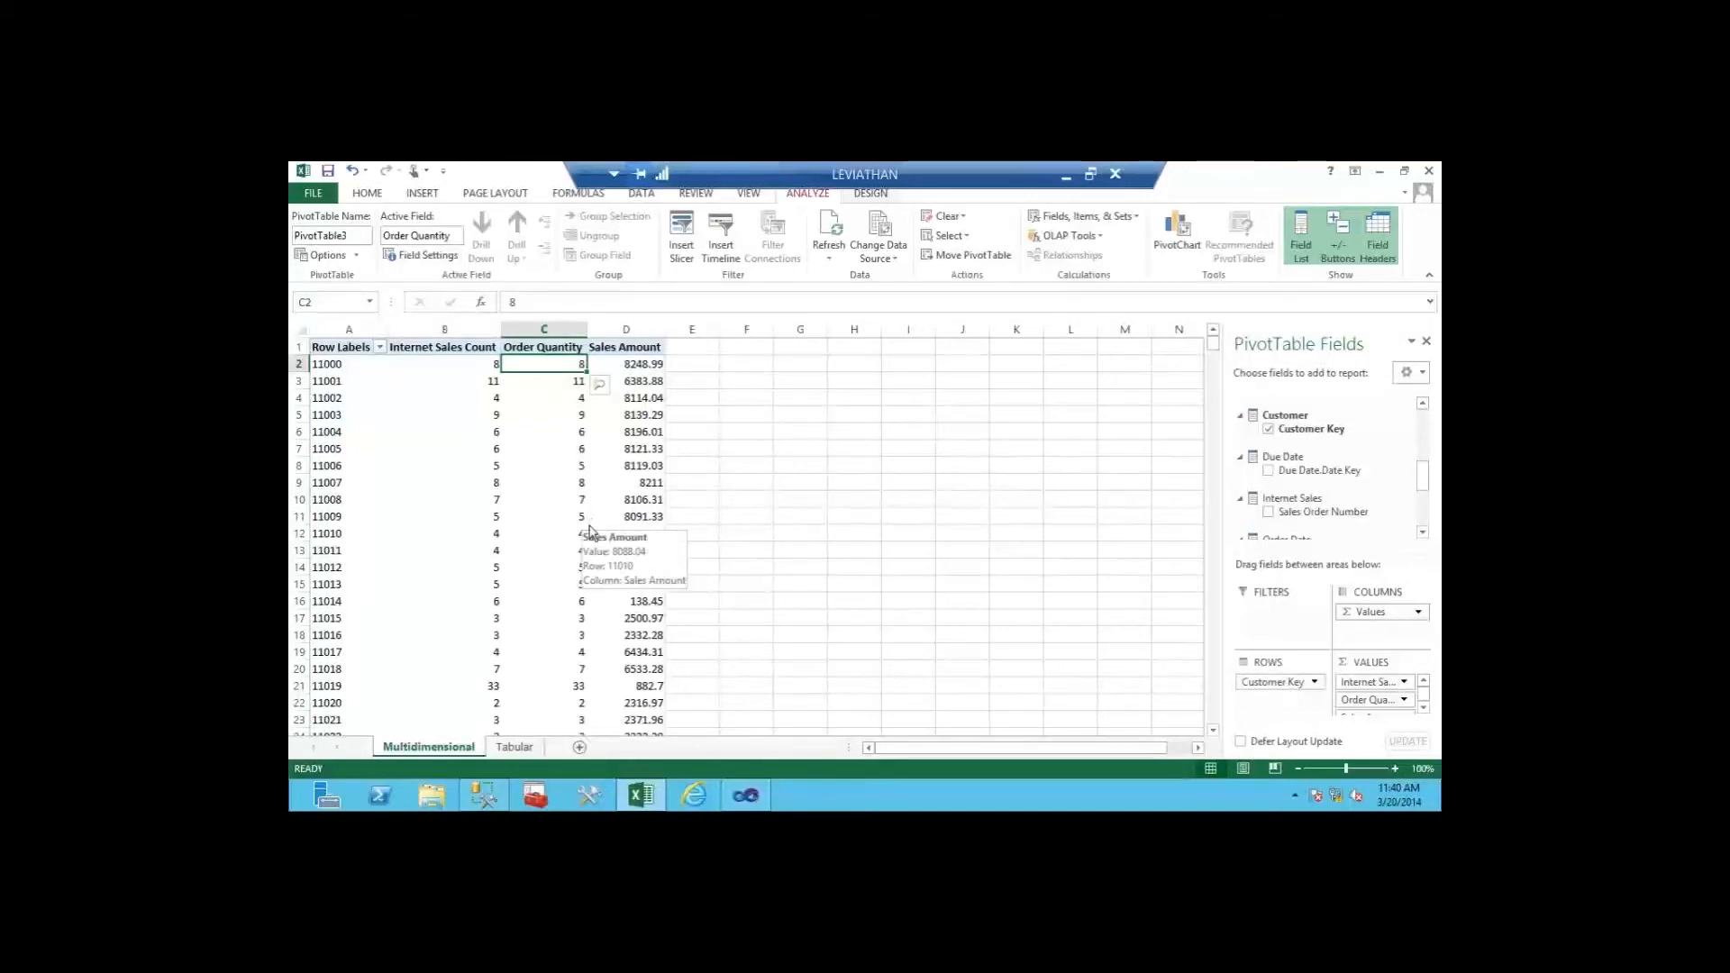
Step: Switch back to the SSASMD project in Visual Studio, open the Customer dimension and enlarge its Customer table to show more columns
{"action": "key", "text": "alt+Tab"}
{"action": "key", "text": "alt+Tab"}
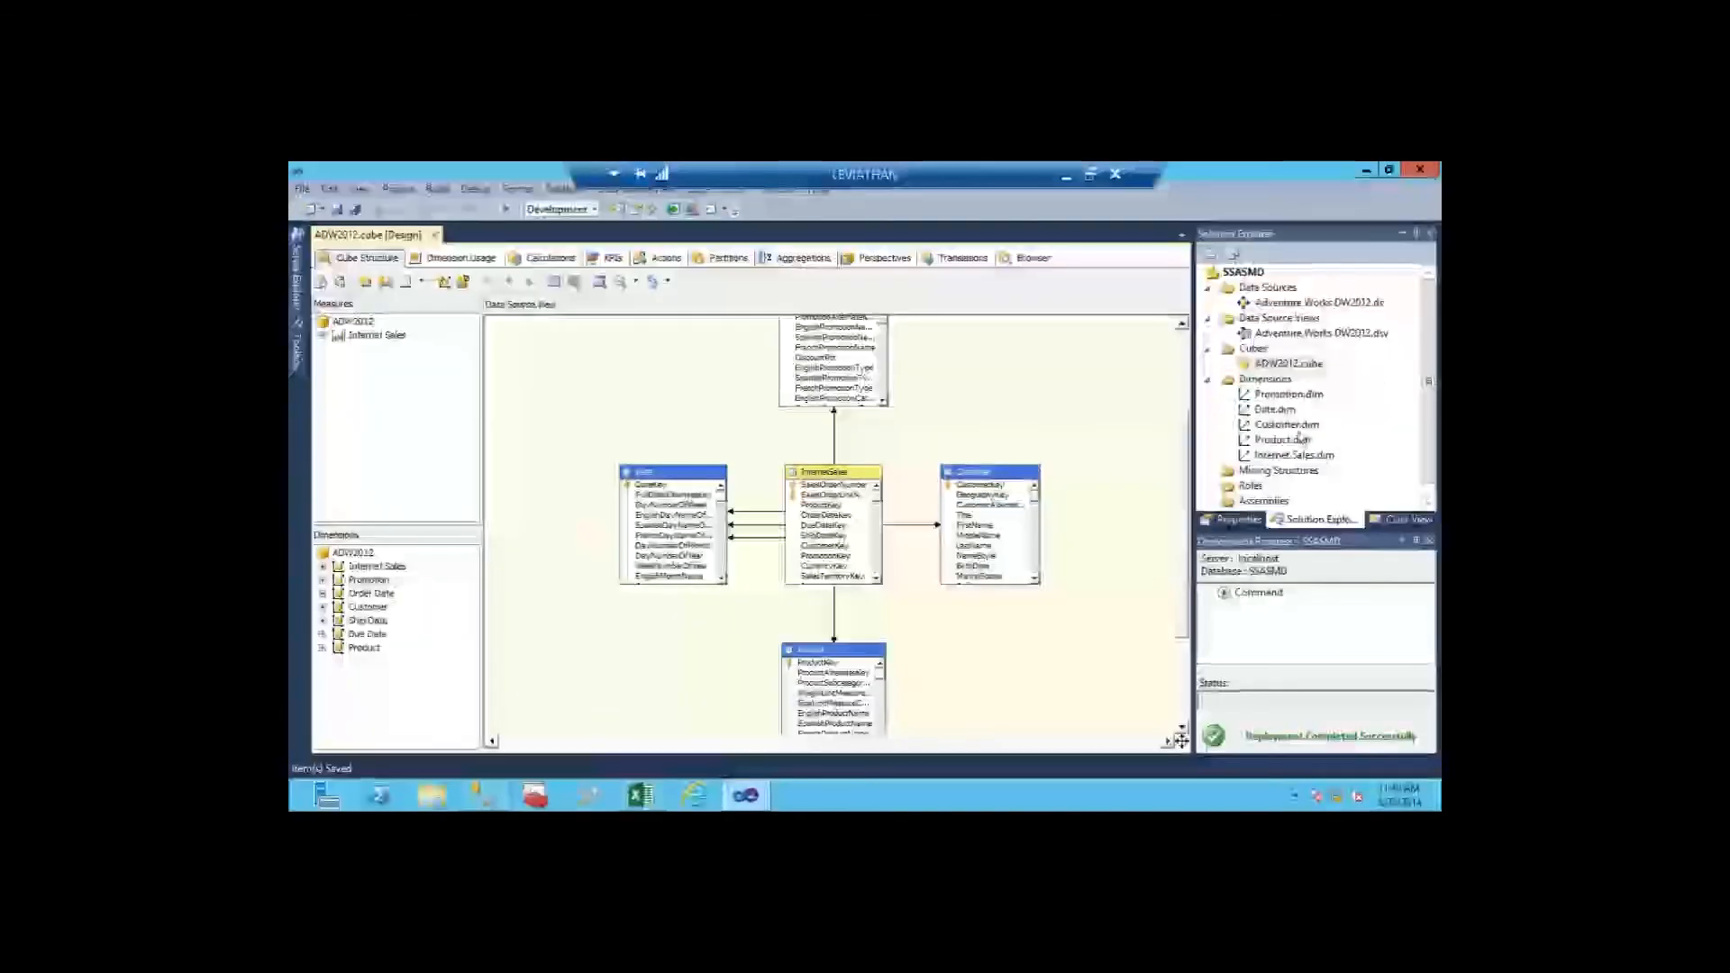
{"action": "left_click", "coordinate": [1288, 425]}
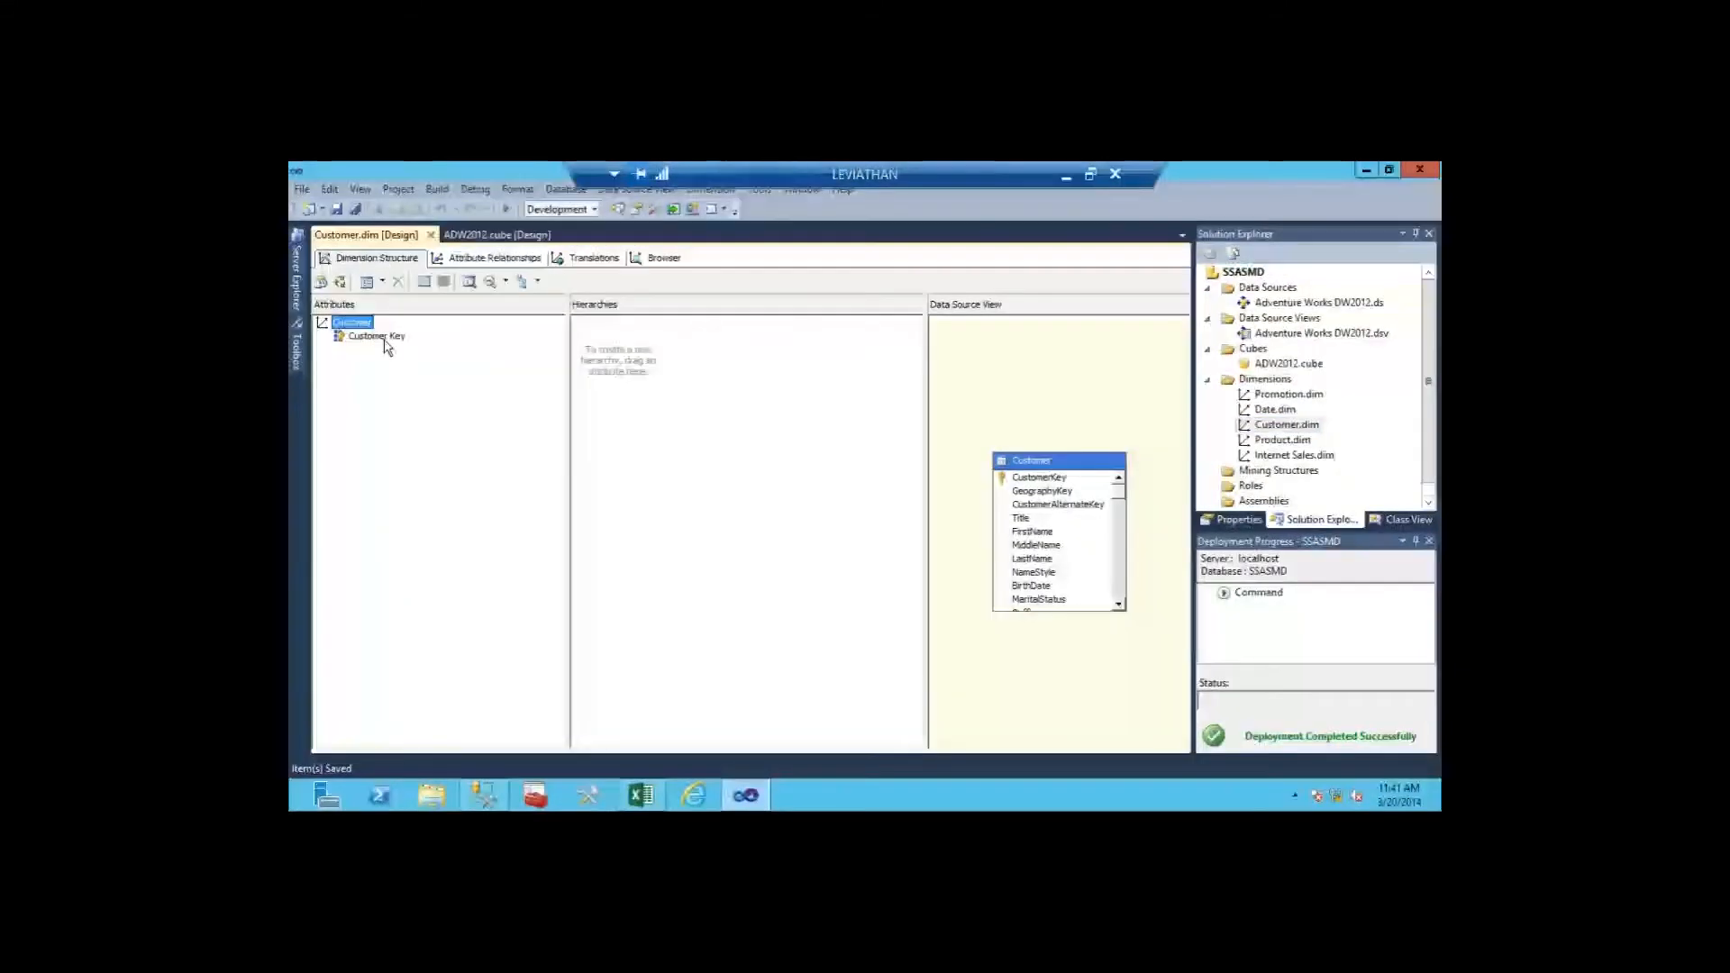
{"action": "left_click", "coordinate": [382, 339]}
{"action": "left_click", "coordinate": [1036, 534]}
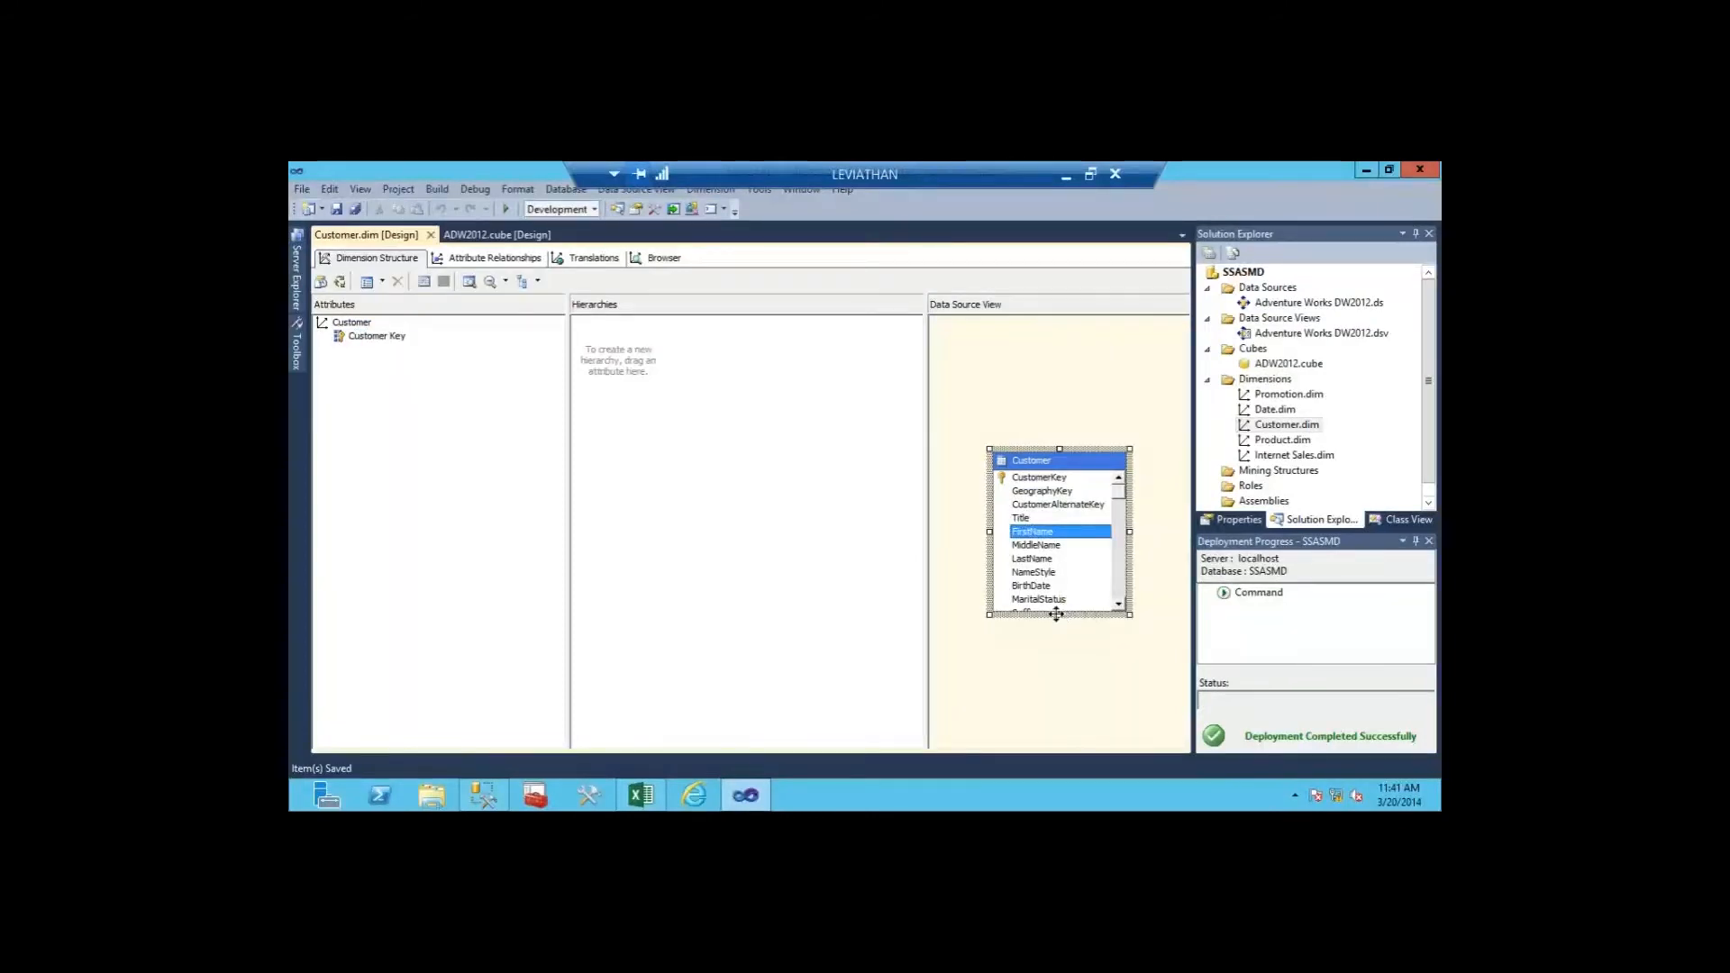
{"action": "left_click_drag", "start_coordinate": [1057, 614], "coordinate": [1050, 735]}
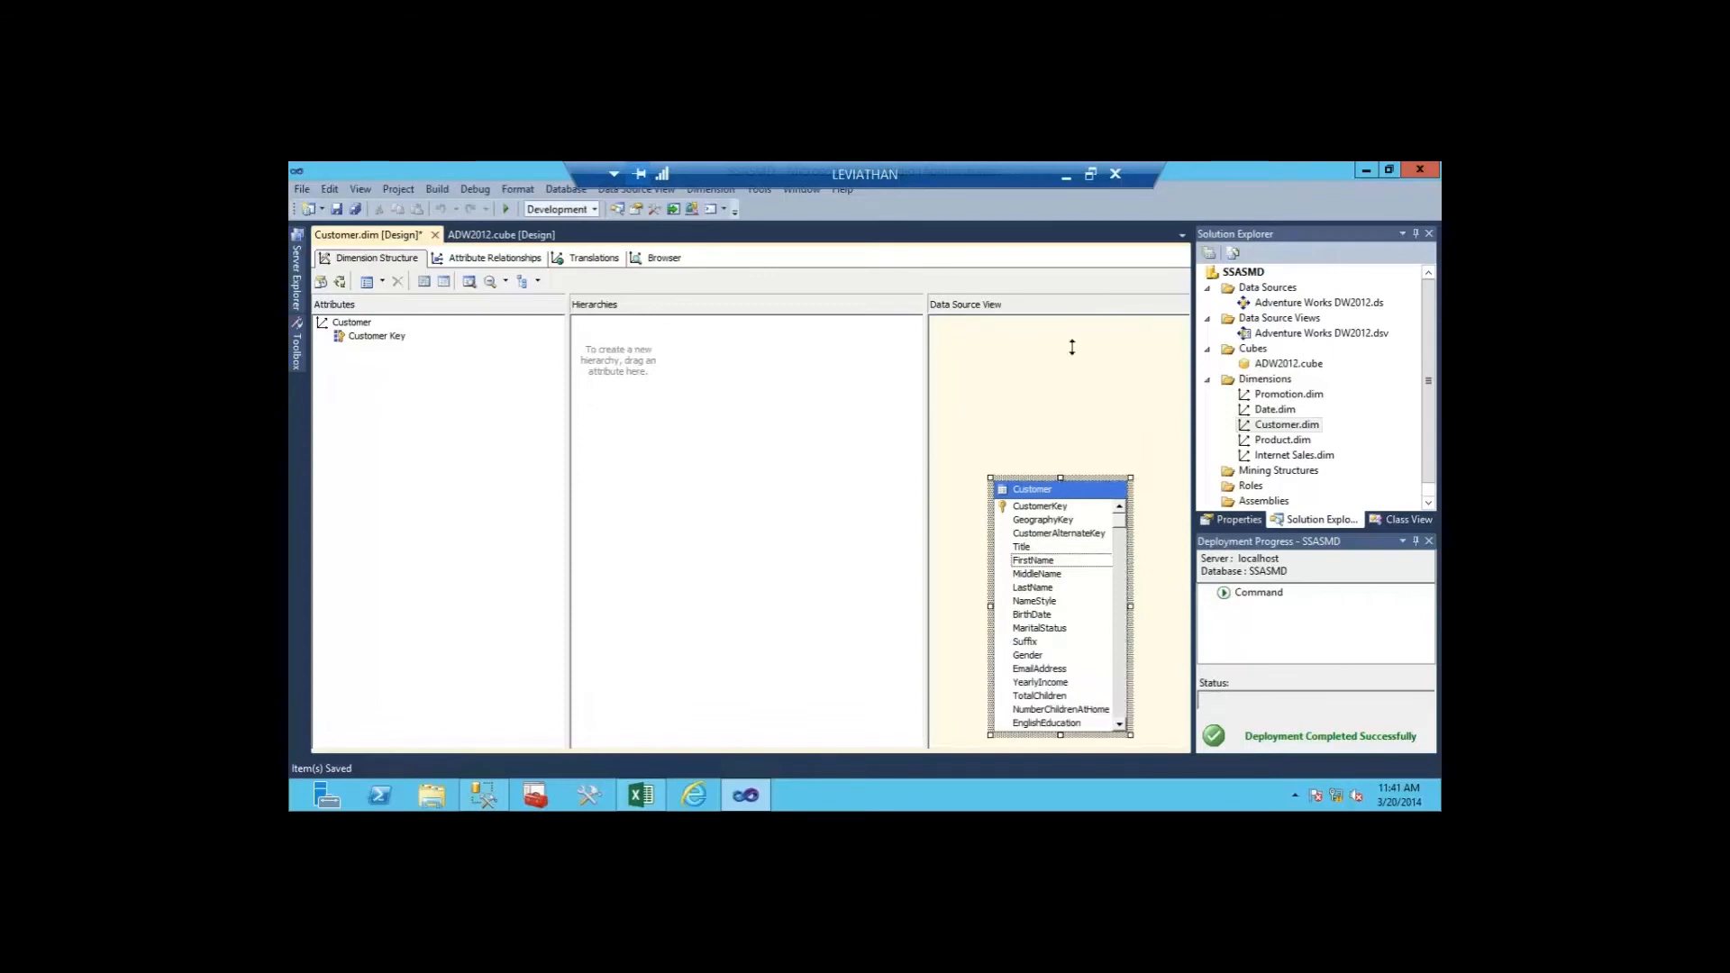
{"action": "left_click_drag", "start_coordinate": [1072, 348], "coordinate": [1072, 347]}
Step: Add the Gender and MaritalStatus columns of the Customer table as attributes of the Customer dimension
{"action": "left_click", "coordinate": [1029, 526]}
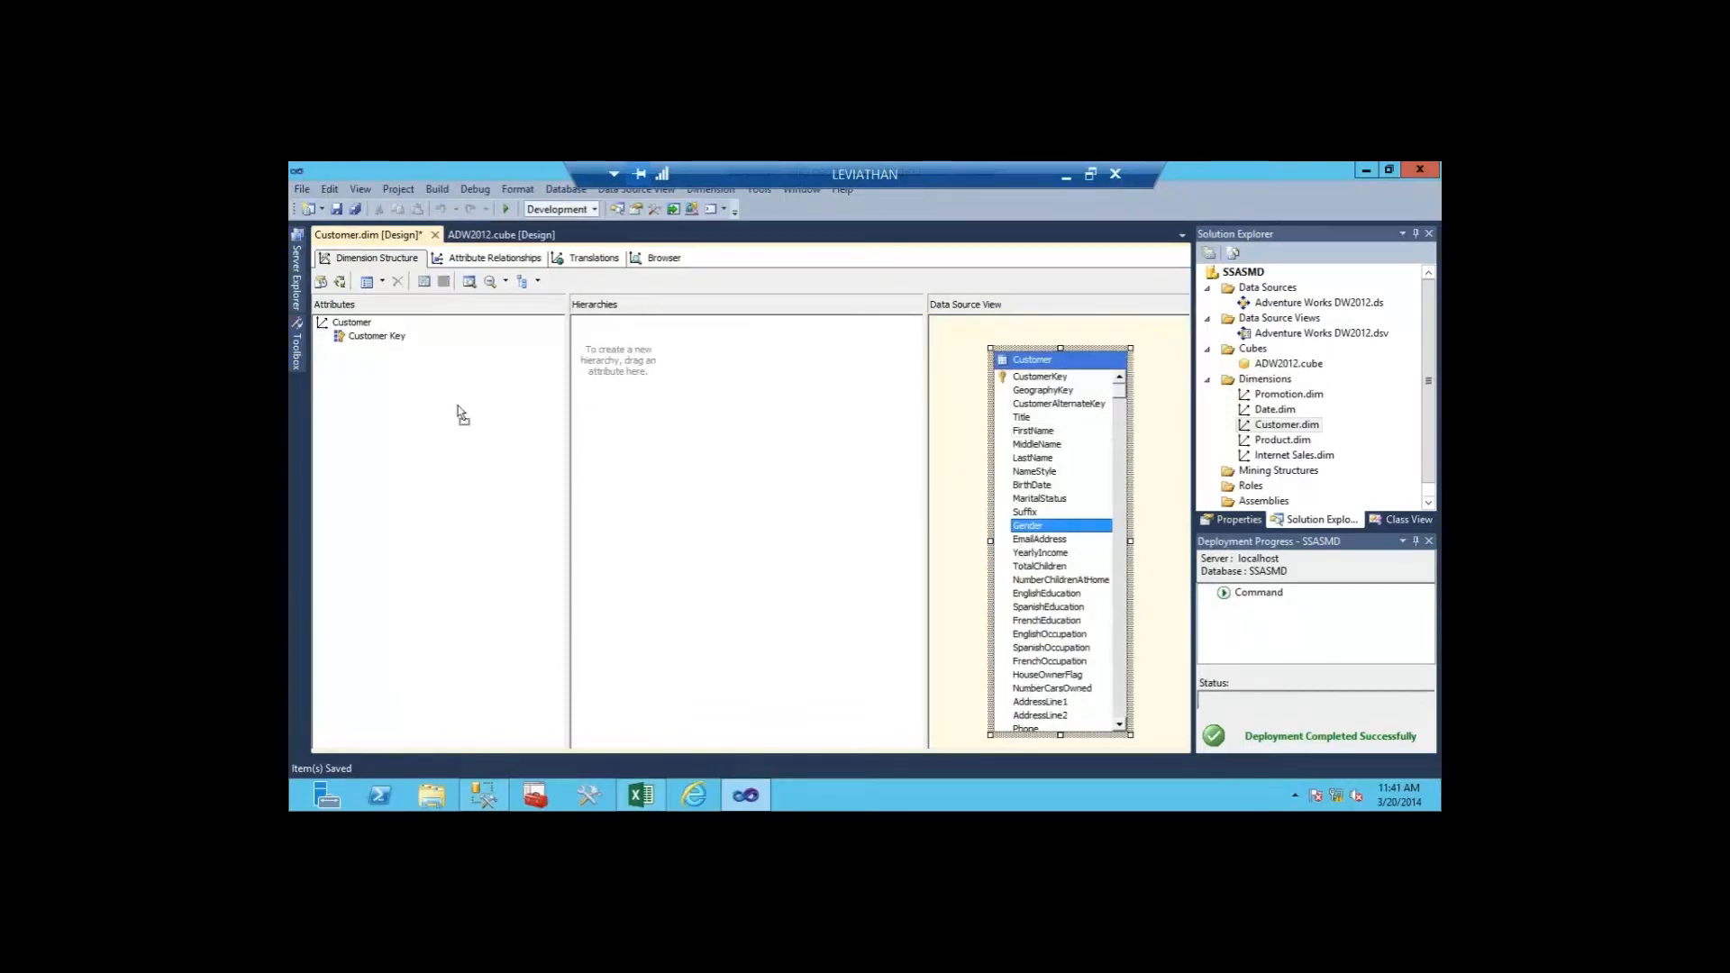
{"action": "left_click_drag", "start_coordinate": [461, 415], "coordinate": [486, 424]}
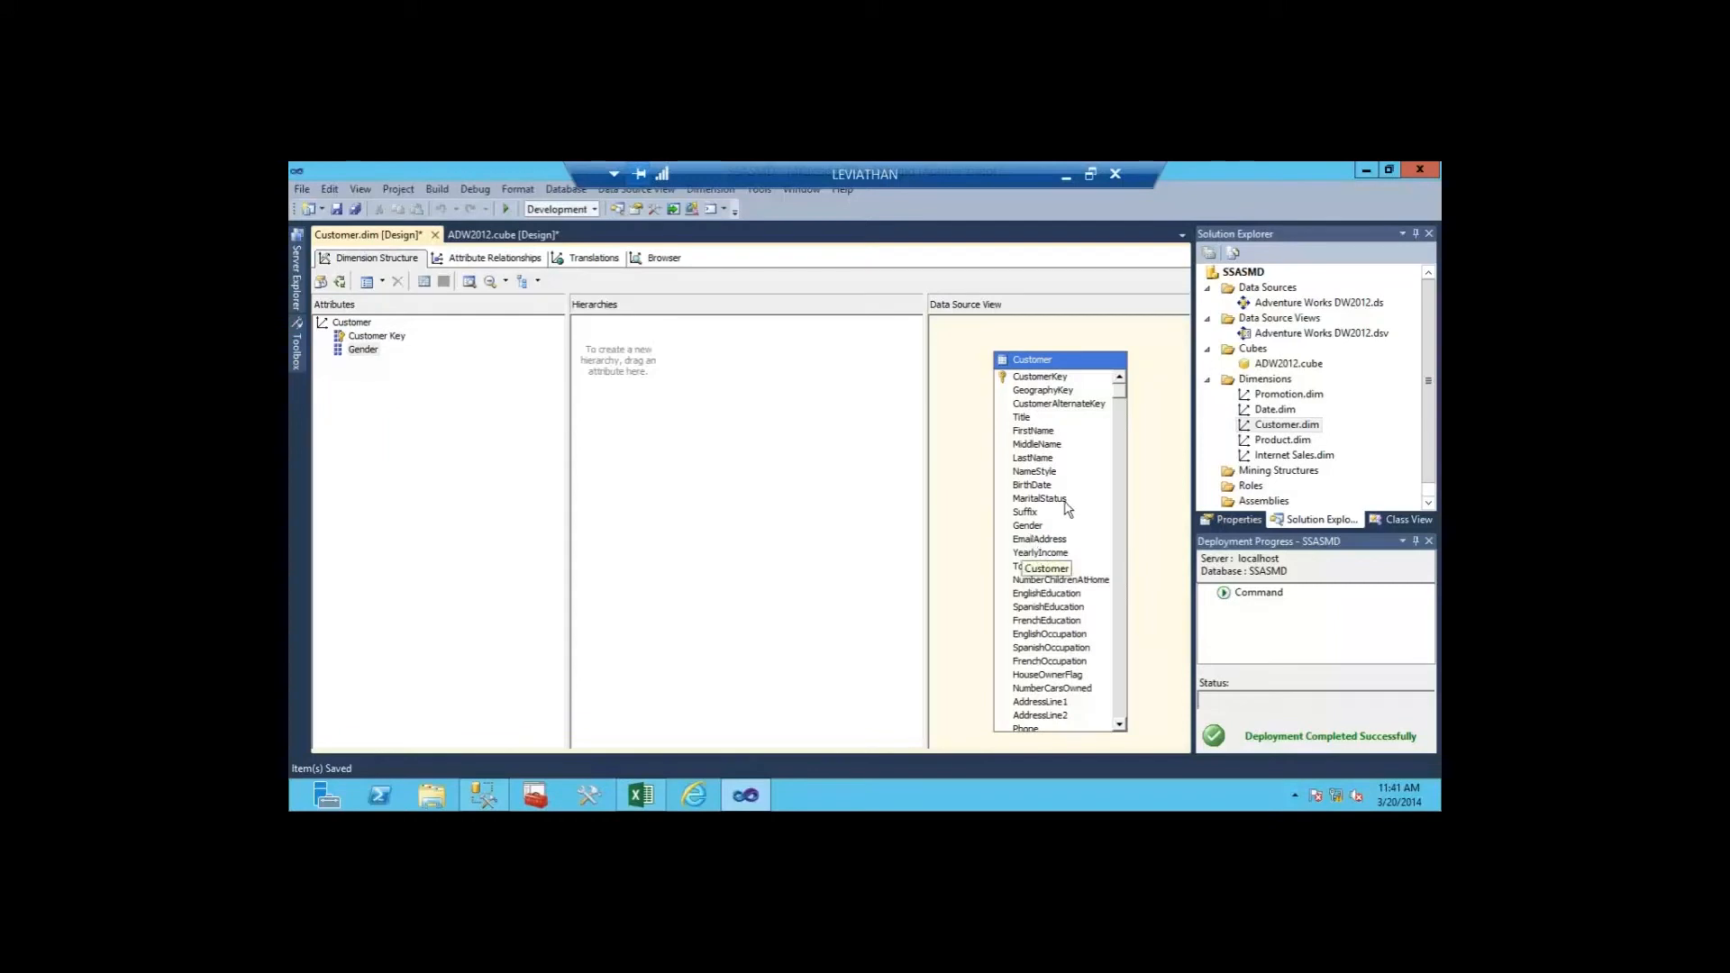
{"action": "left_click", "coordinate": [1069, 501]}
{"action": "left_click_drag", "start_coordinate": [453, 455], "coordinate": [466, 484]}
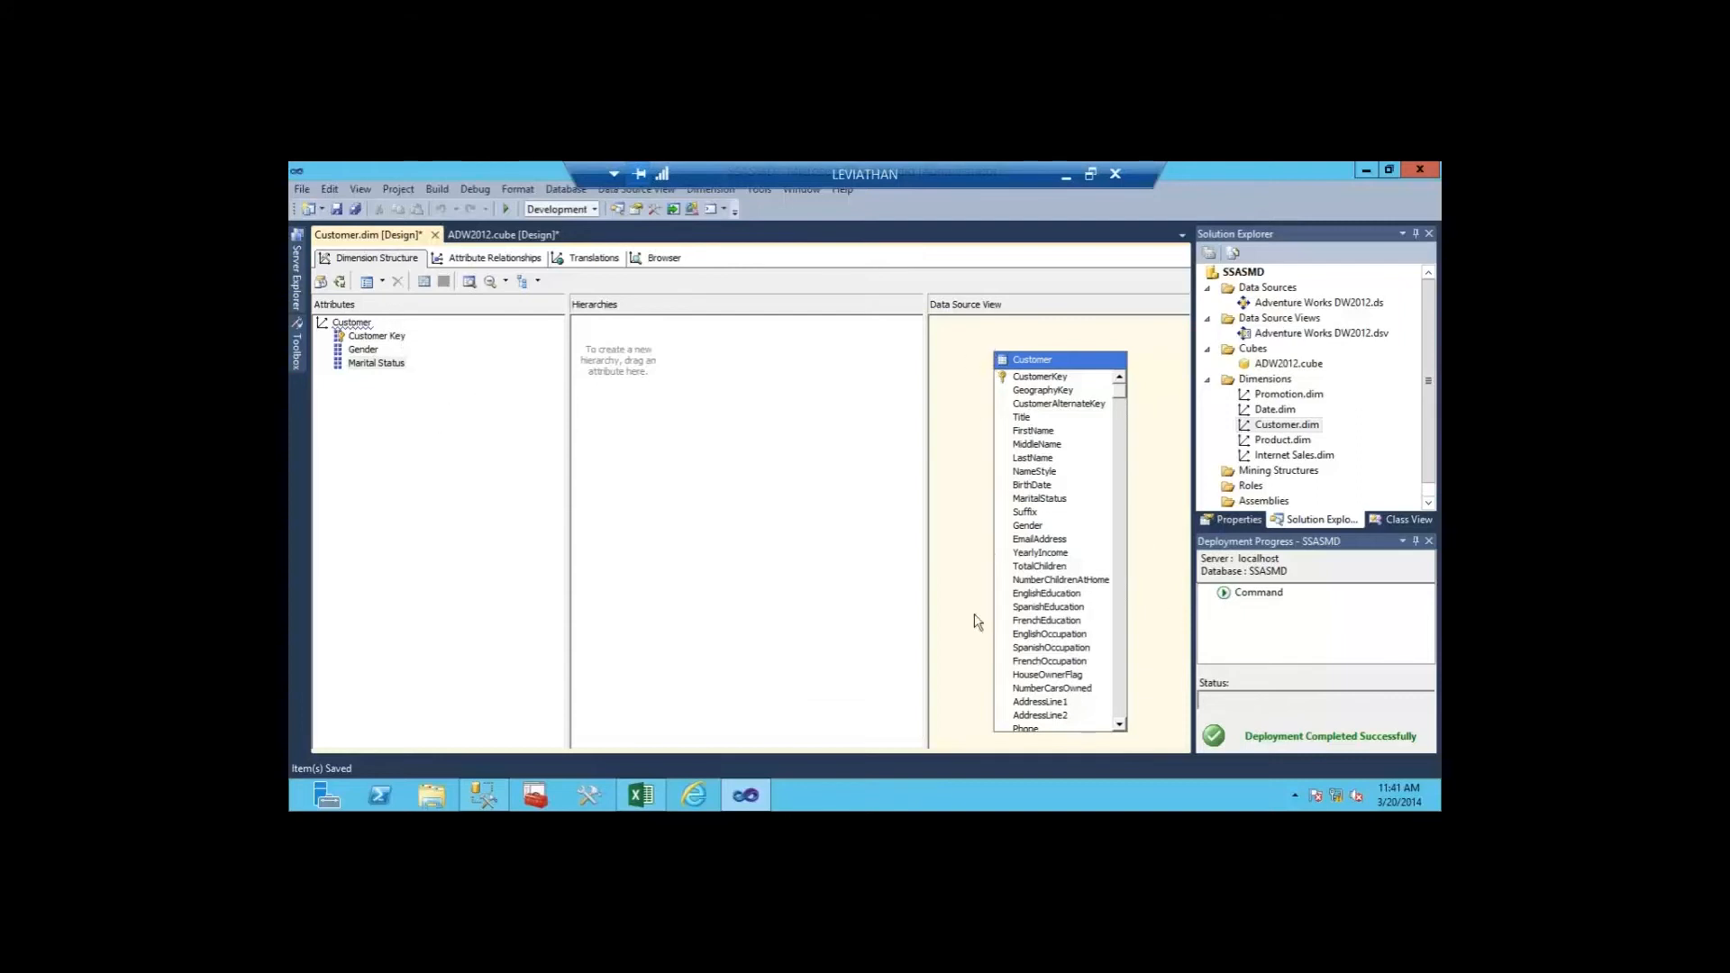
Step: Set AttributeHierarchyVisible to False for the Customer Key attribute of the Customer dimension
{"action": "left_click", "coordinate": [344, 336]}
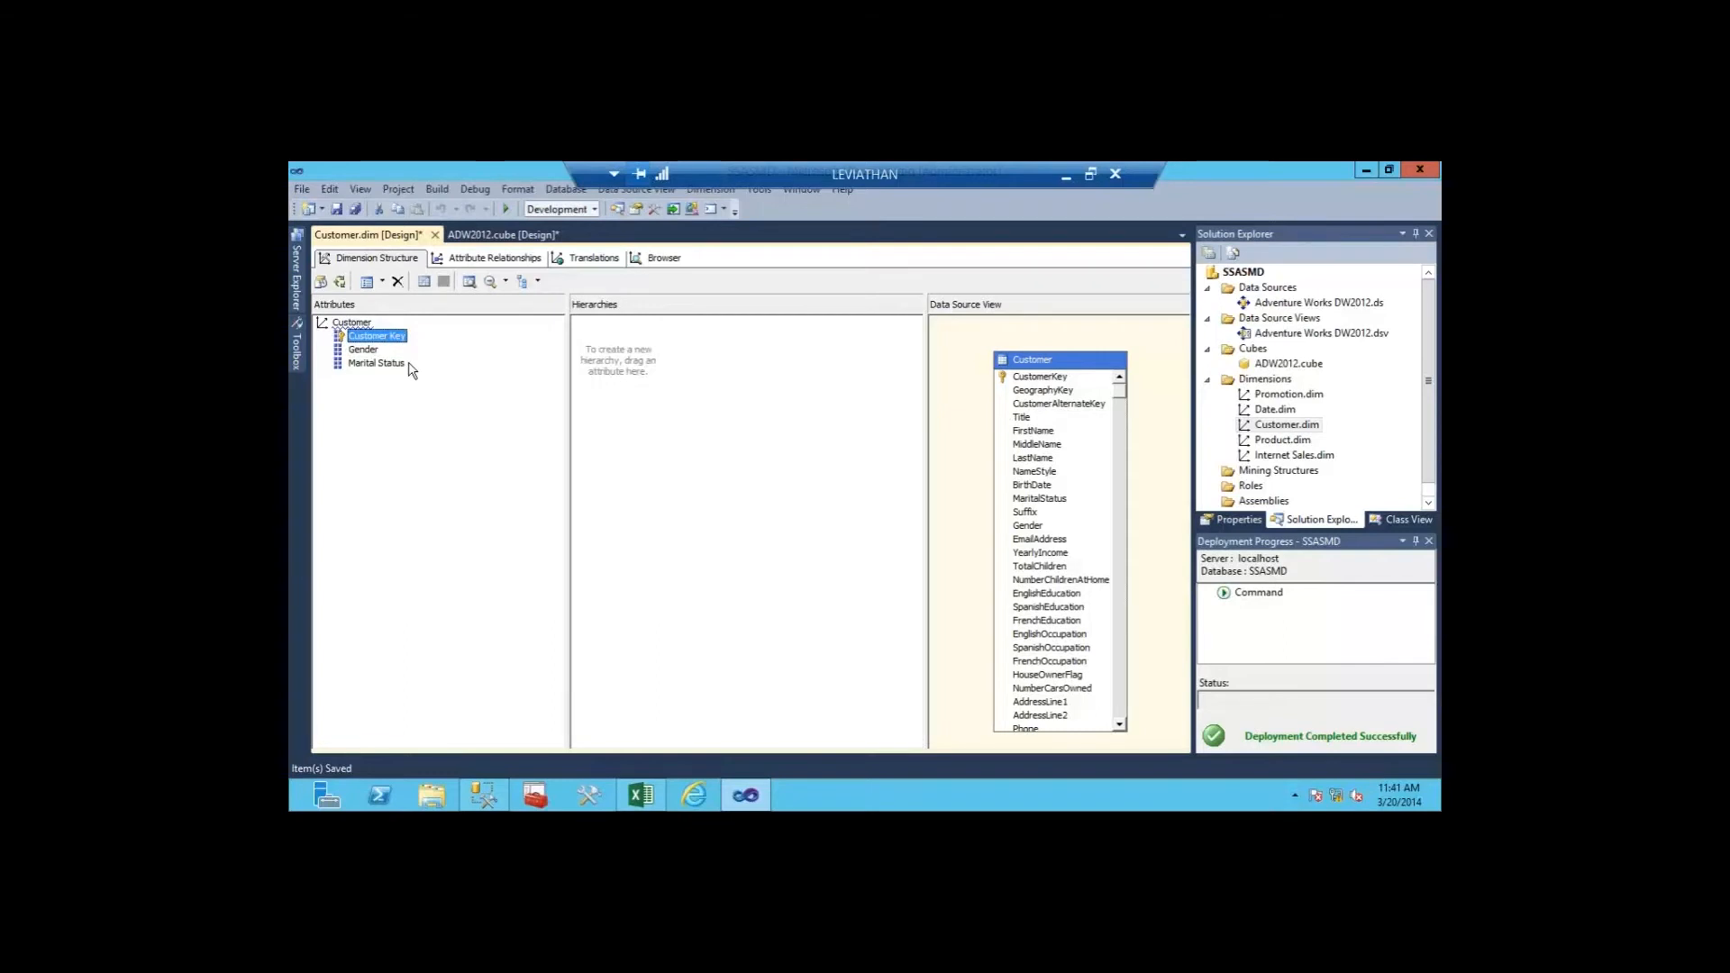
{"action": "right_click", "coordinate": [346, 338]}
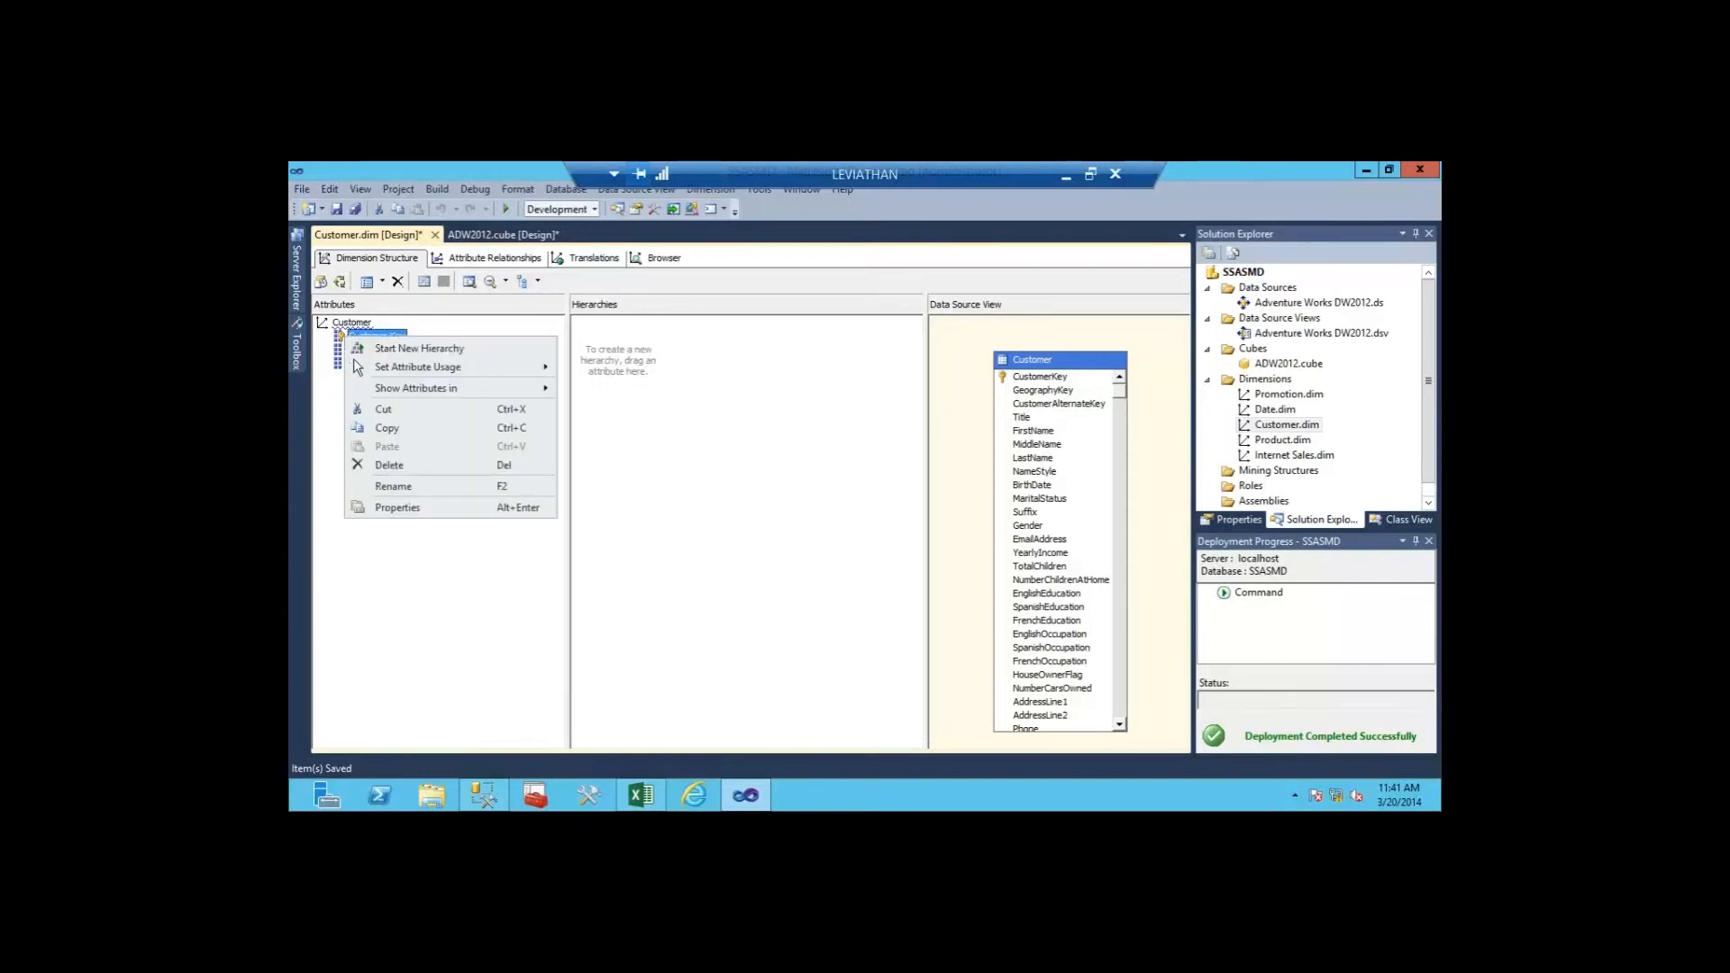
{"action": "left_click", "coordinate": [442, 509]}
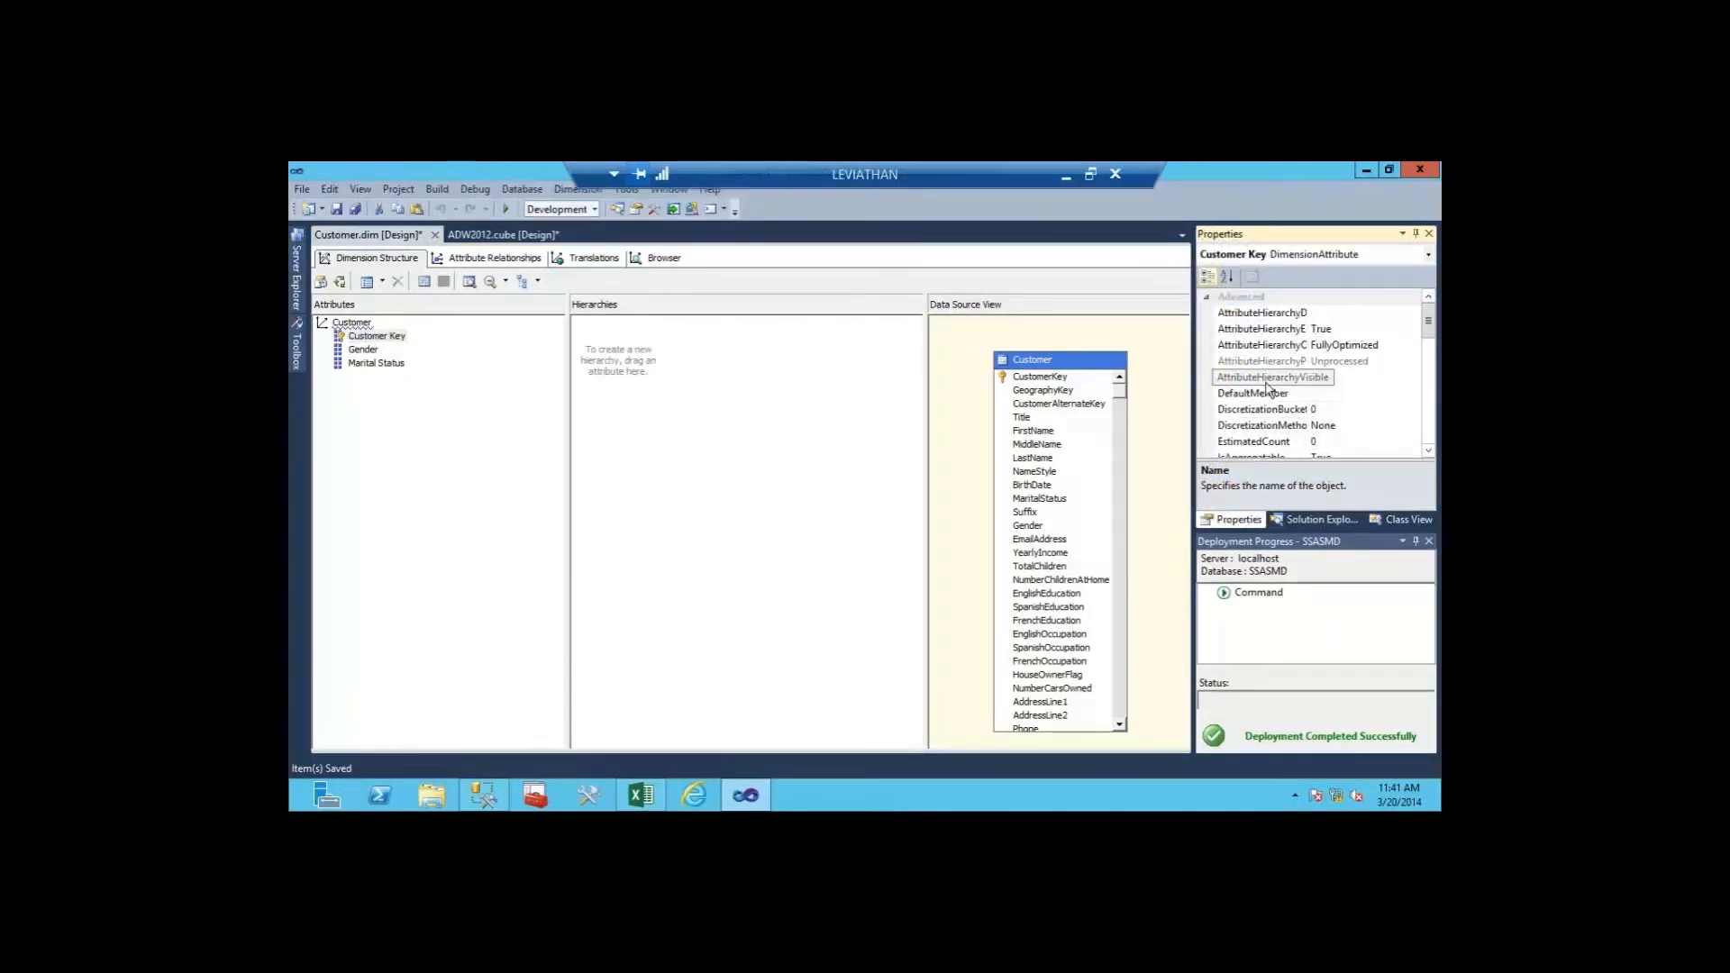
{"action": "left_click", "coordinate": [1351, 379]}
{"action": "double_click", "coordinate": [1352, 377]}
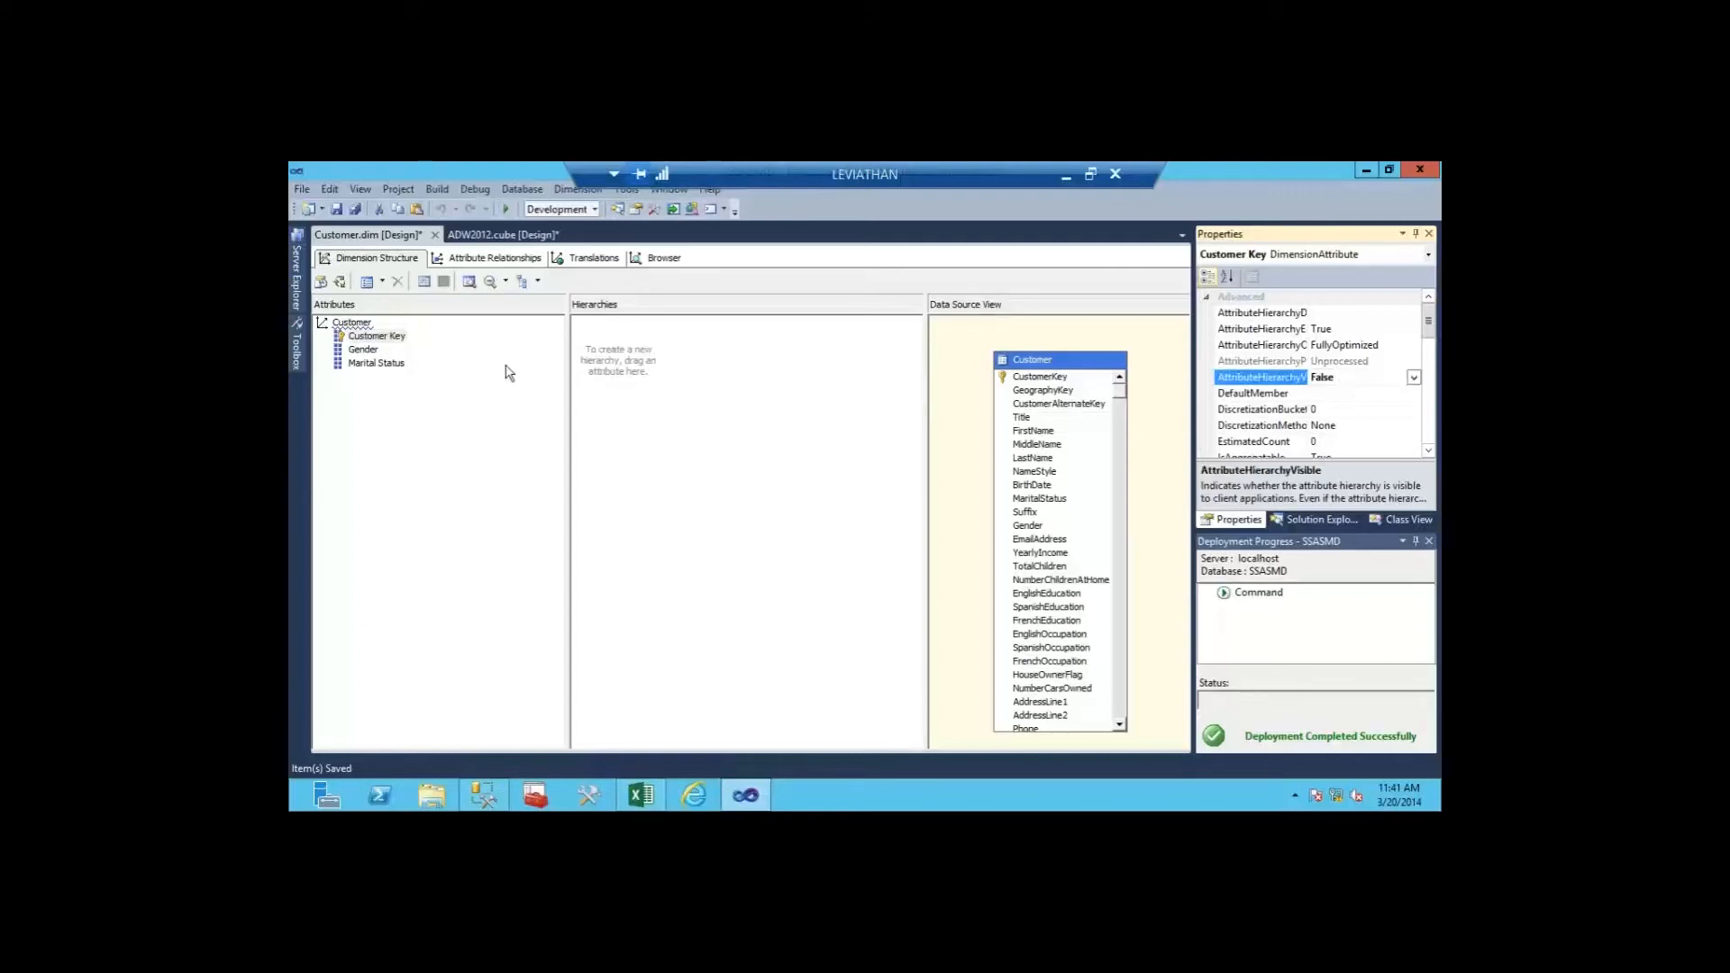
{"action": "left_click", "coordinate": [496, 454]}
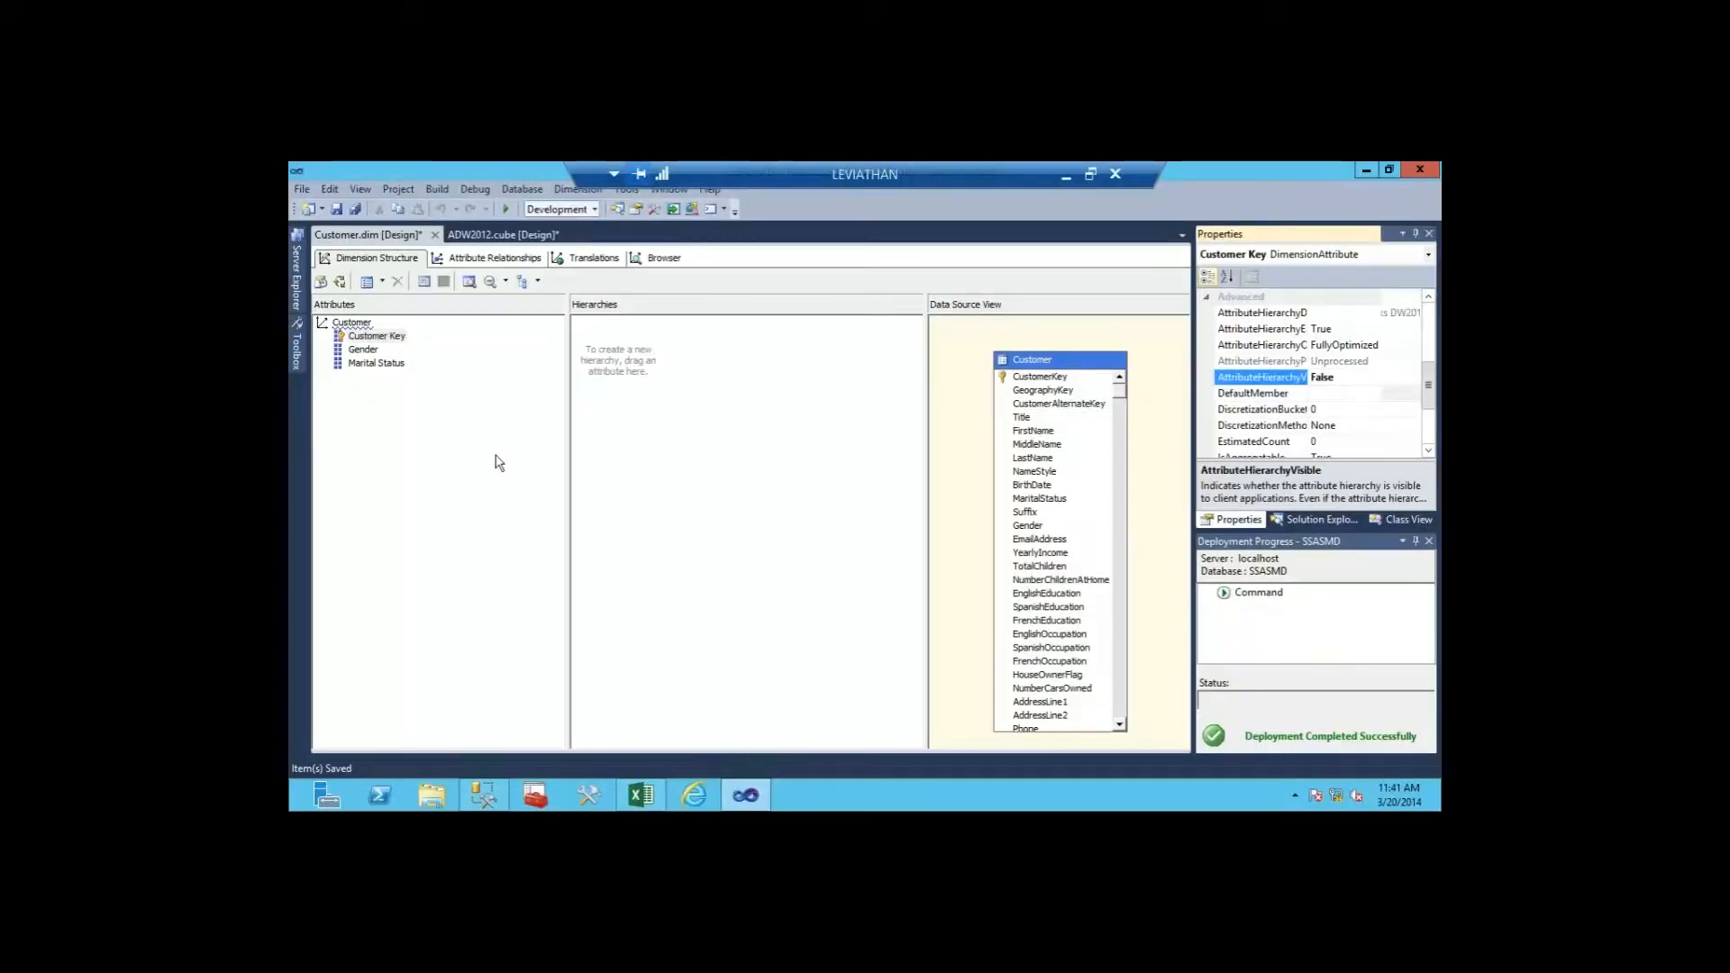
Step: Save and deploy the changes over the existing SSASMD database and process the Customer dimension with Process Full
{"action": "left_click", "coordinate": [340, 282]}
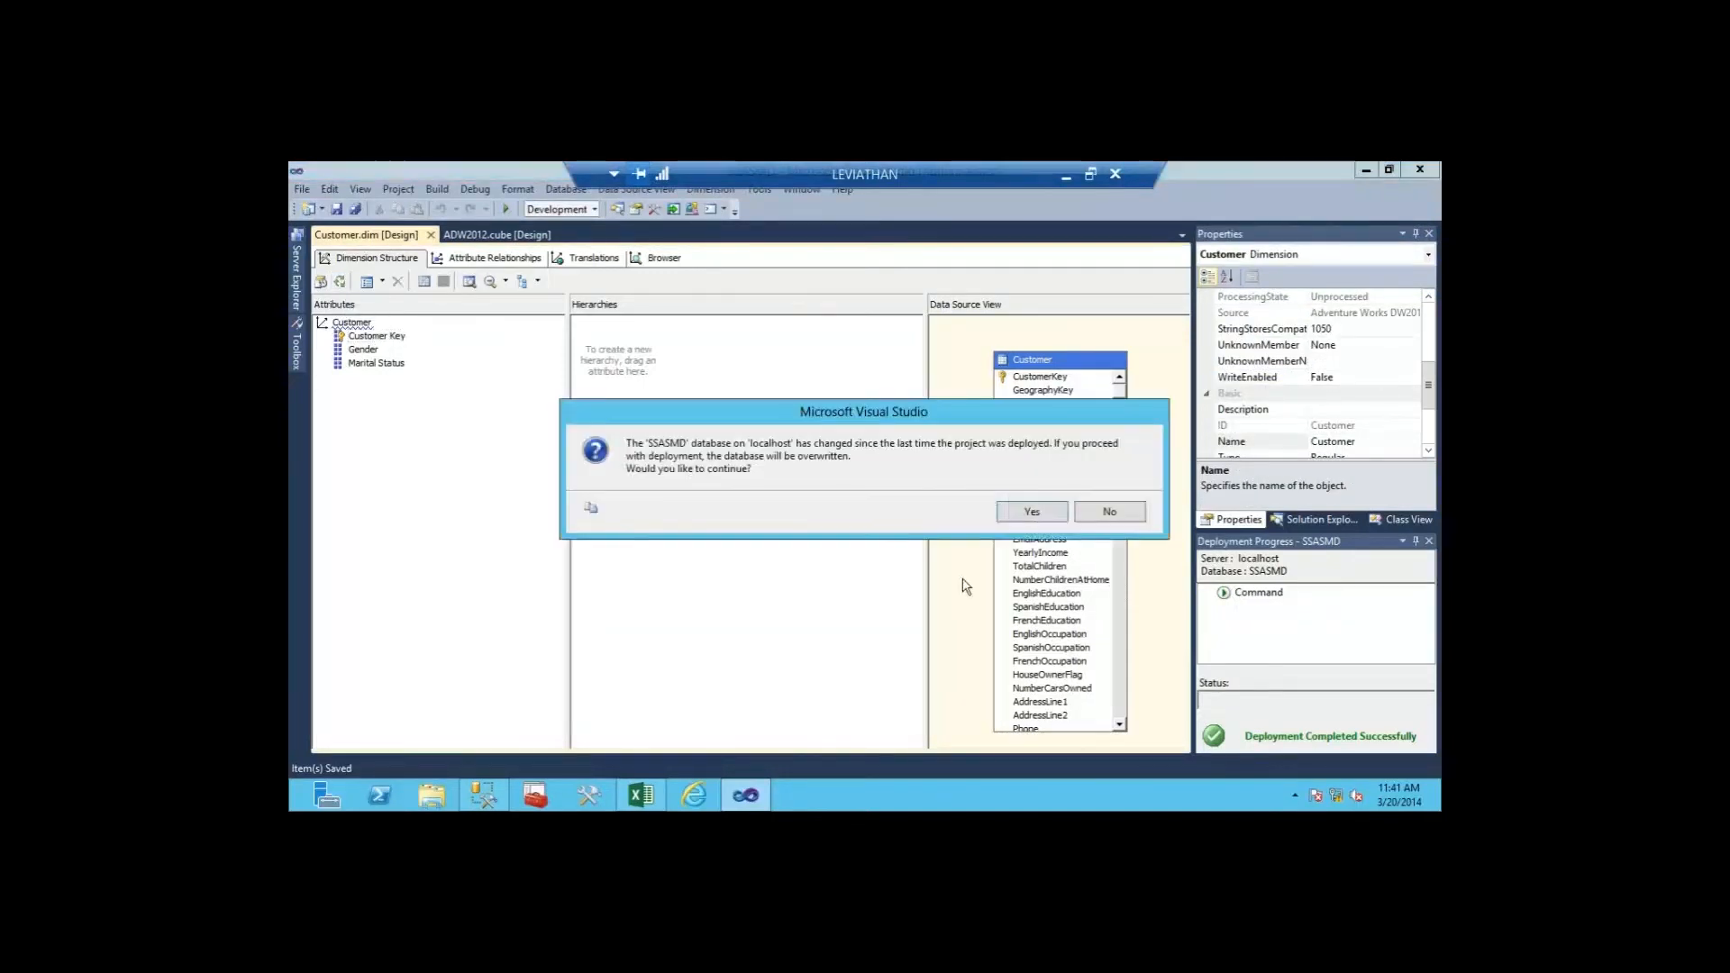
{"action": "left_click", "coordinate": [1011, 511]}
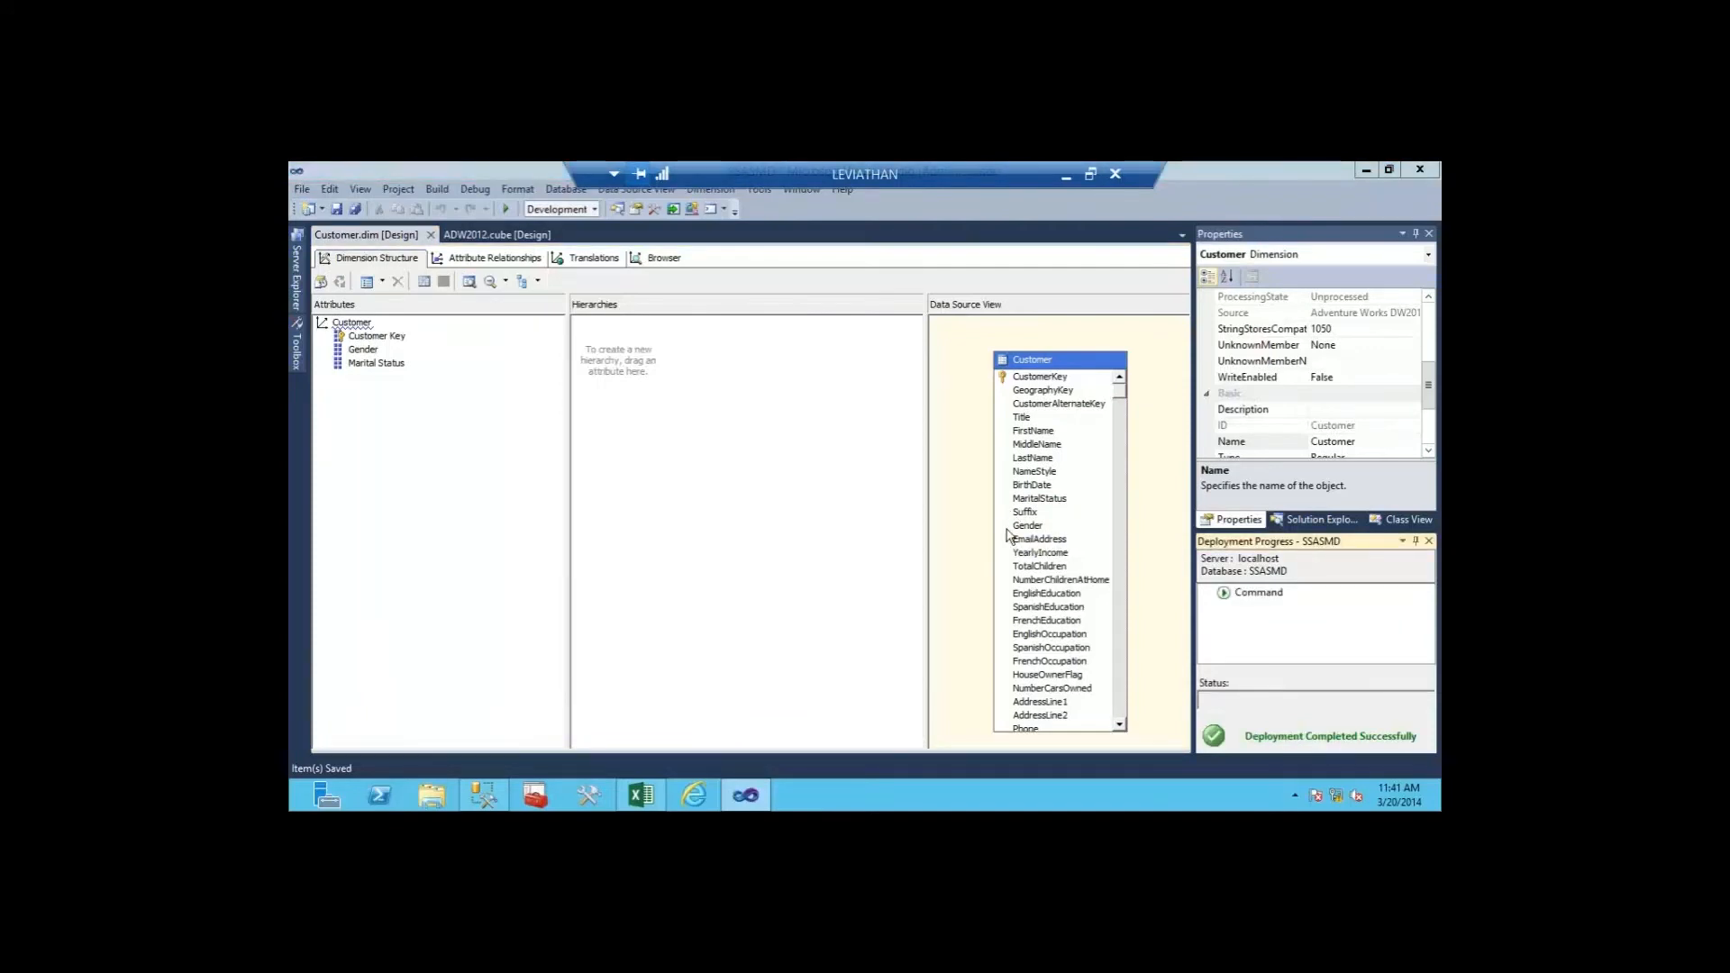
{"action": "left_click", "coordinate": [1029, 775]}
{"action": "left_click", "coordinate": [1079, 720]}
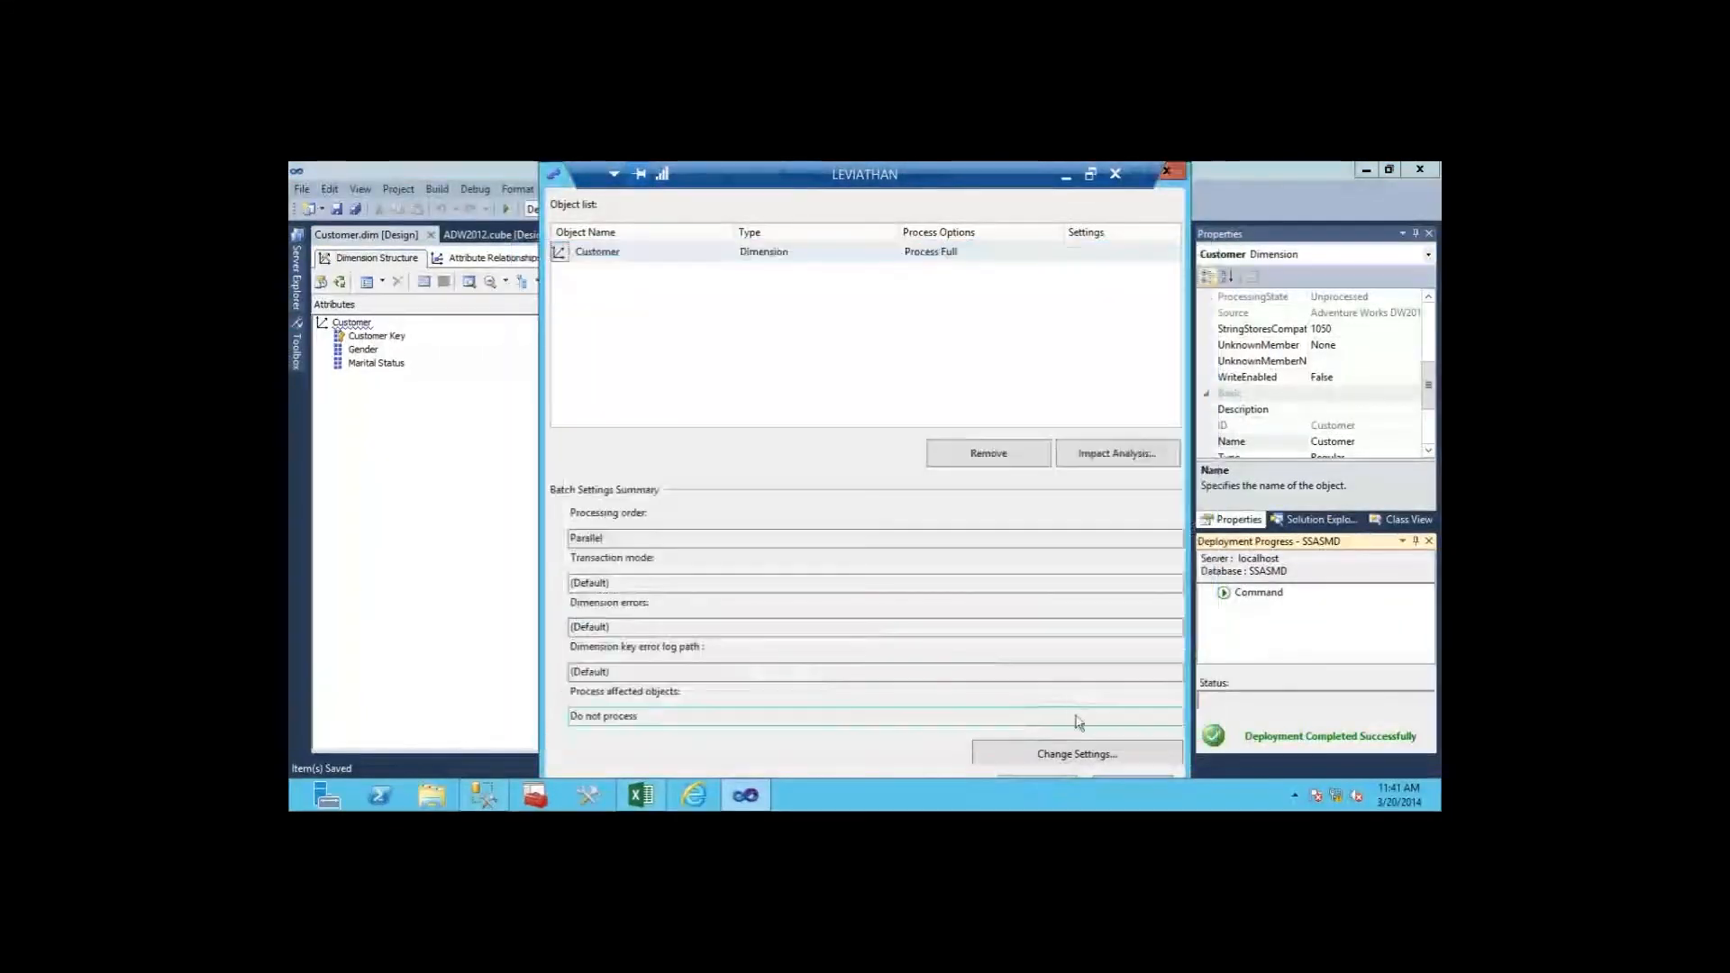
{"action": "key", "text": "Escape"}
Step: Switch to Excel and try to refresh the PivotTable from the cube
{"action": "key", "text": "alt+Tab"}
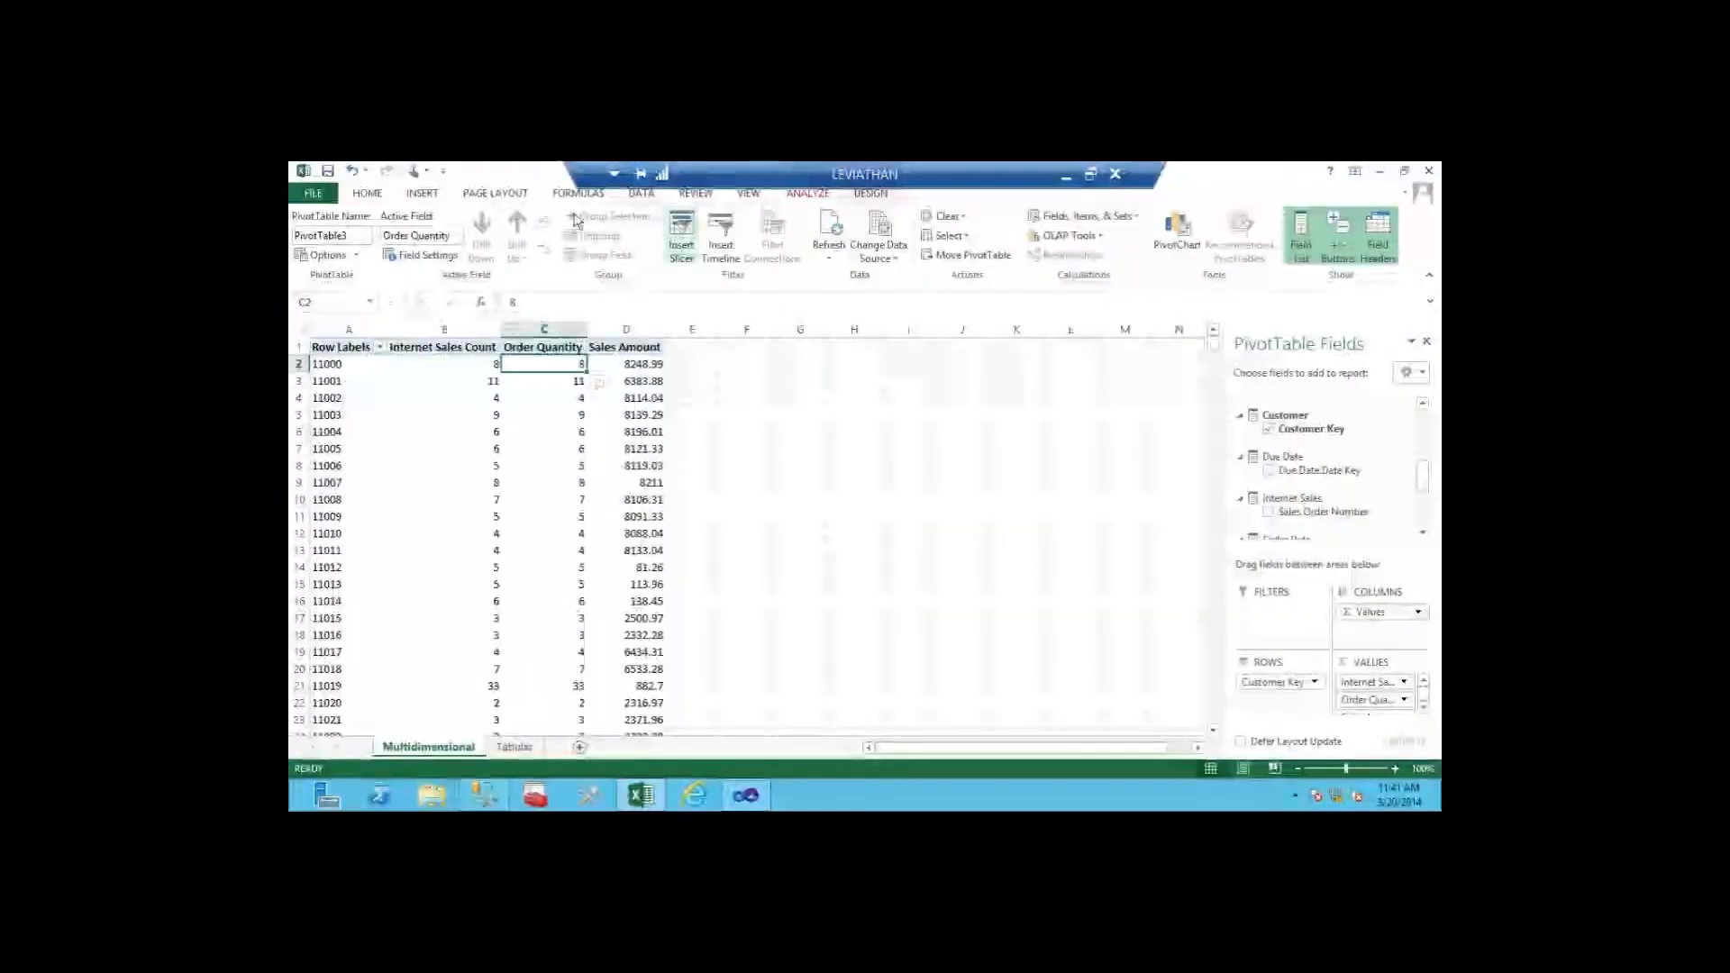
{"action": "left_click", "coordinate": [538, 480]}
{"action": "left_click", "coordinate": [831, 230]}
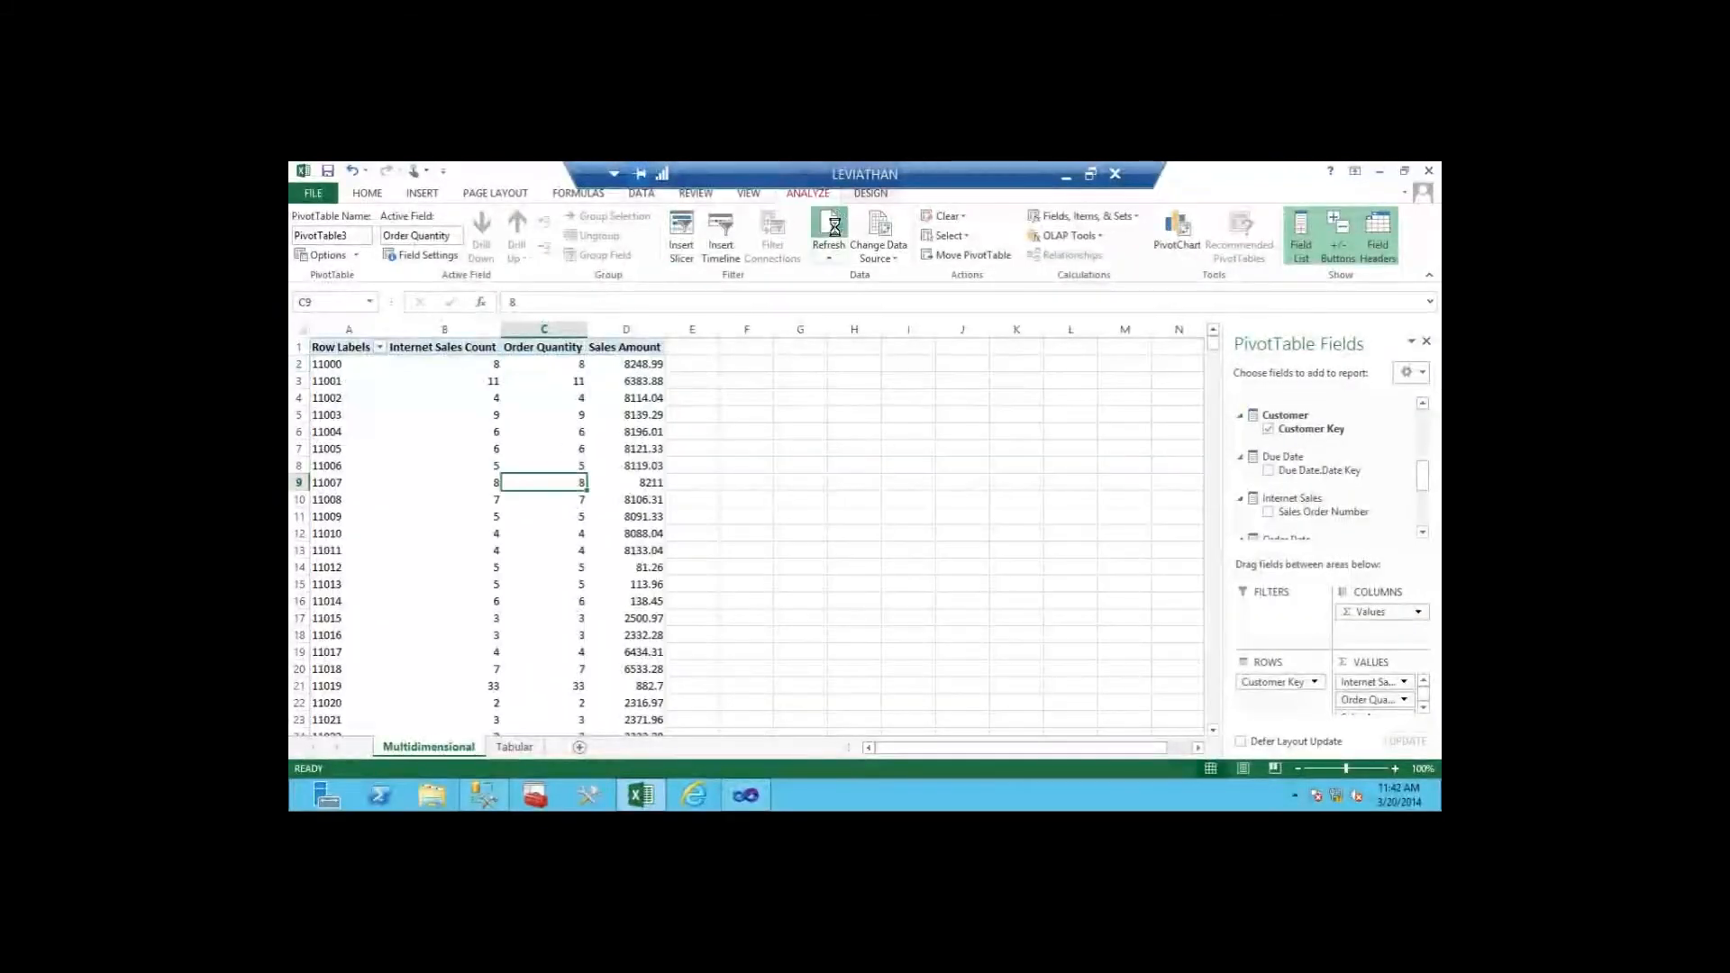
{"action": "left_click", "coordinate": [870, 521]}
Step: Switch back to Visual Studio and process the whole SSASMD database with the Process Default option
{"action": "key", "text": "alt+Tab"}
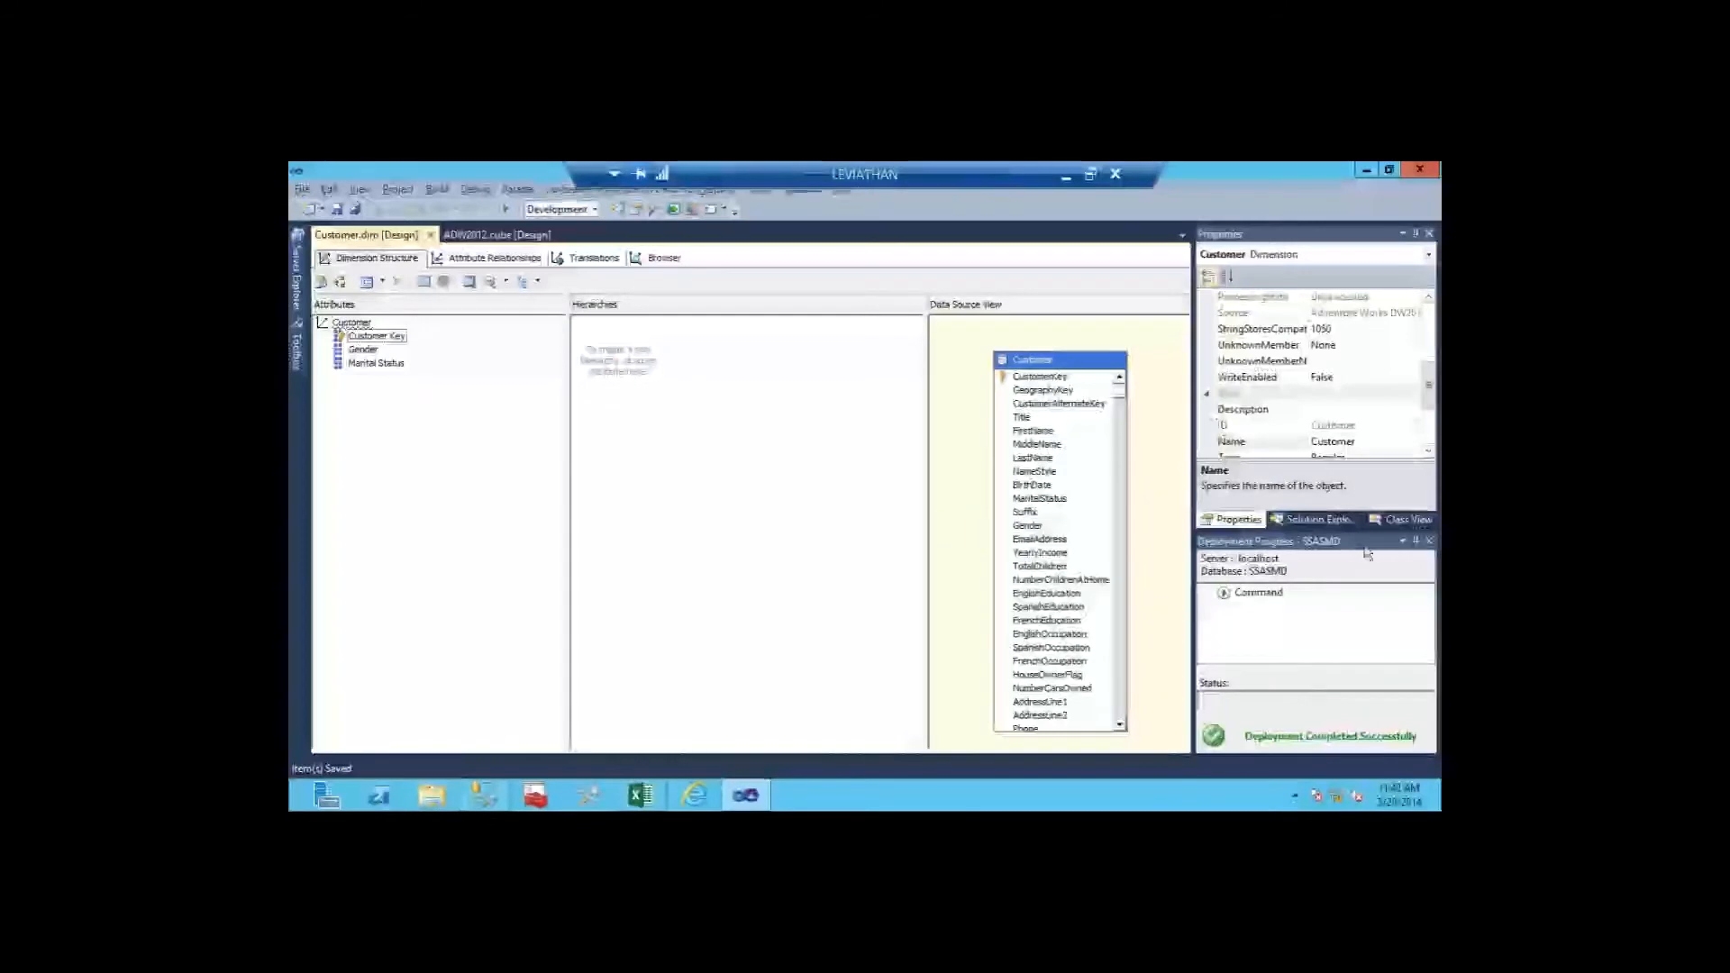
{"action": "left_click", "coordinate": [1317, 519]}
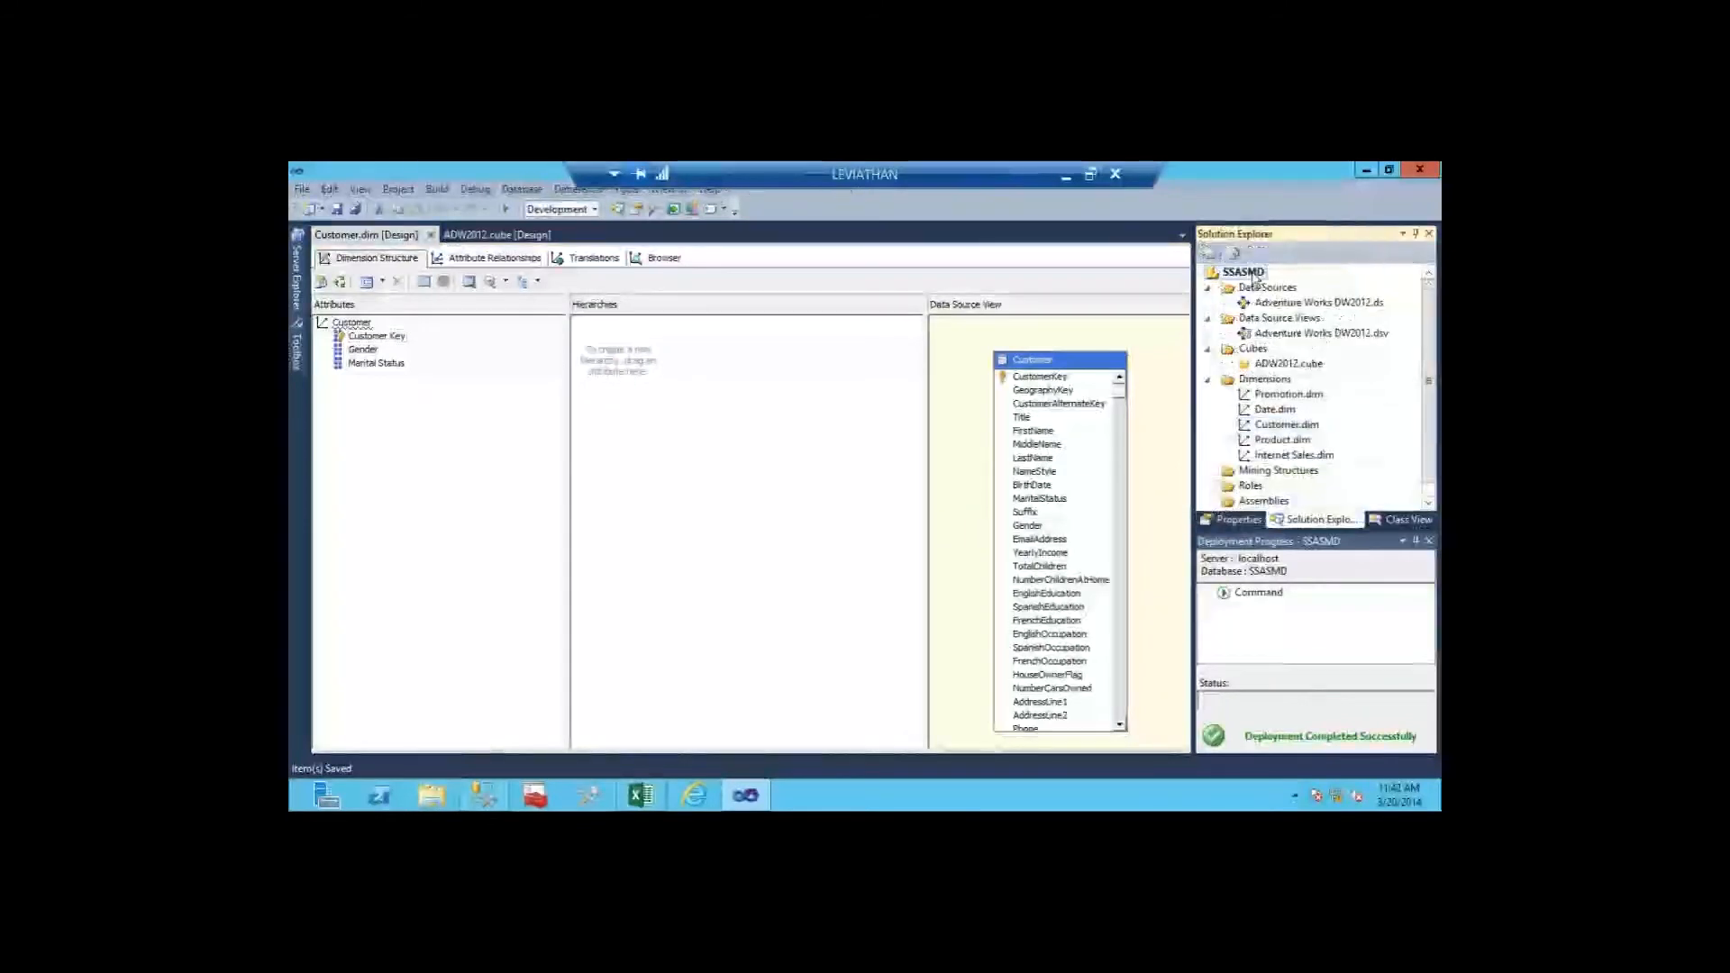
{"action": "right_click", "coordinate": [1251, 273]}
{"action": "left_click", "coordinate": [1077, 351]}
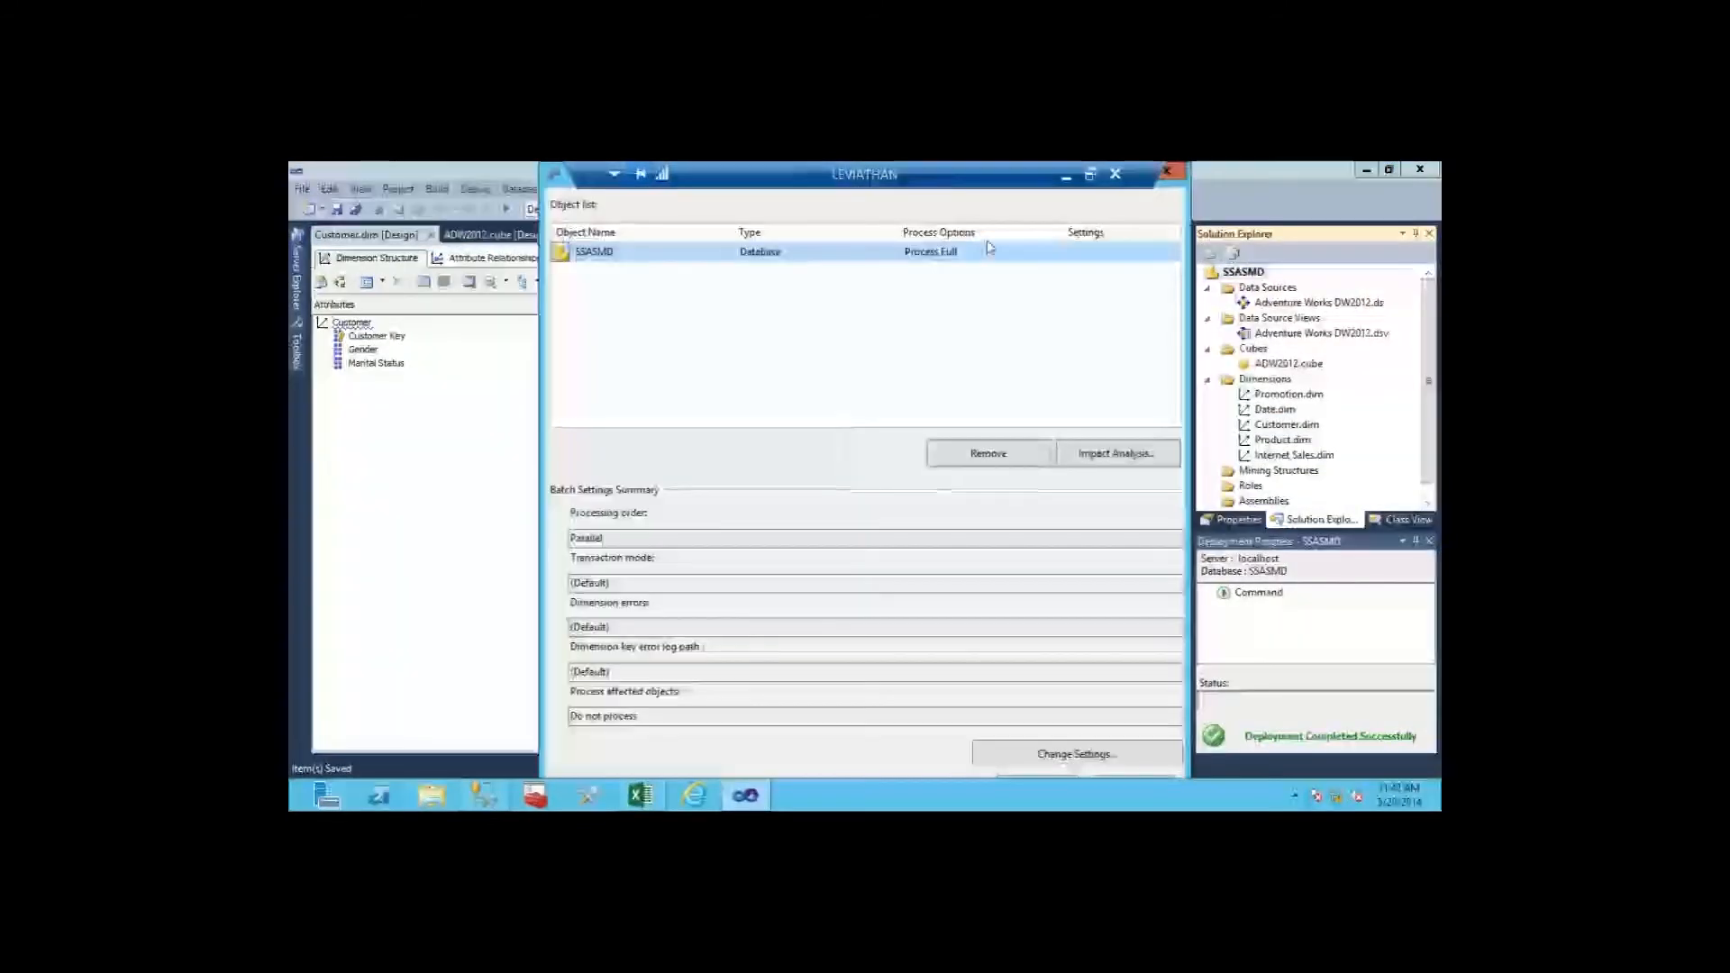
{"action": "left_click", "coordinate": [989, 253]}
{"action": "left_click", "coordinate": [977, 270]}
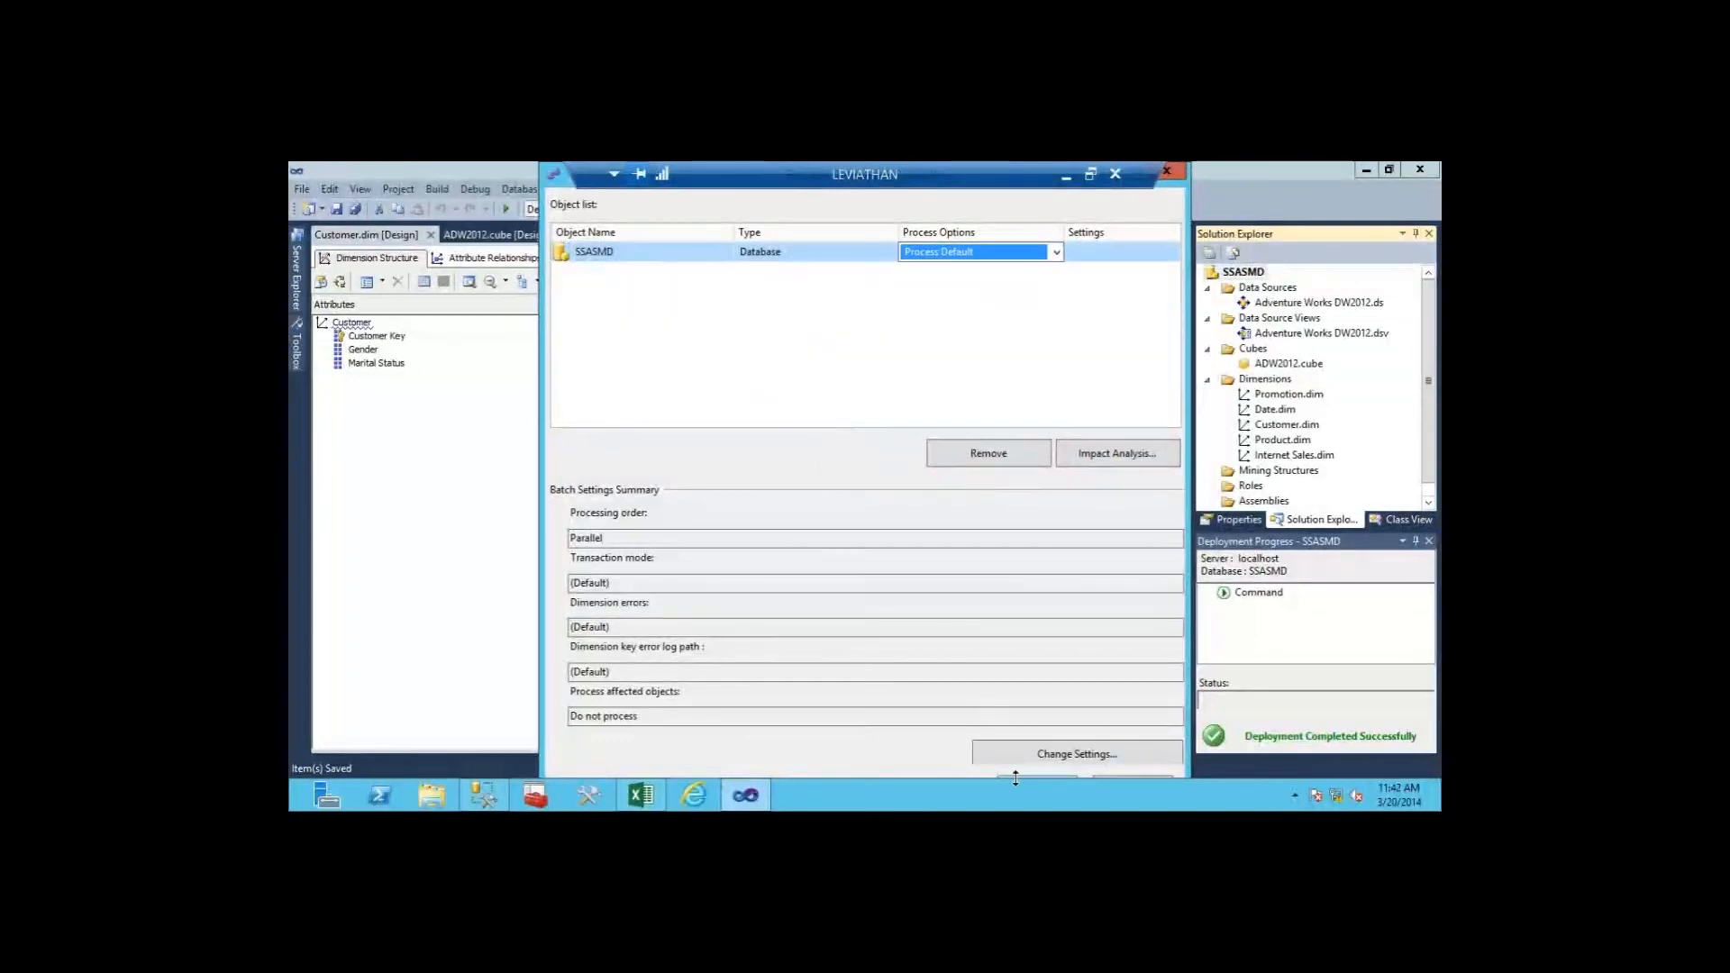
{"action": "left_click", "coordinate": [1016, 778]}
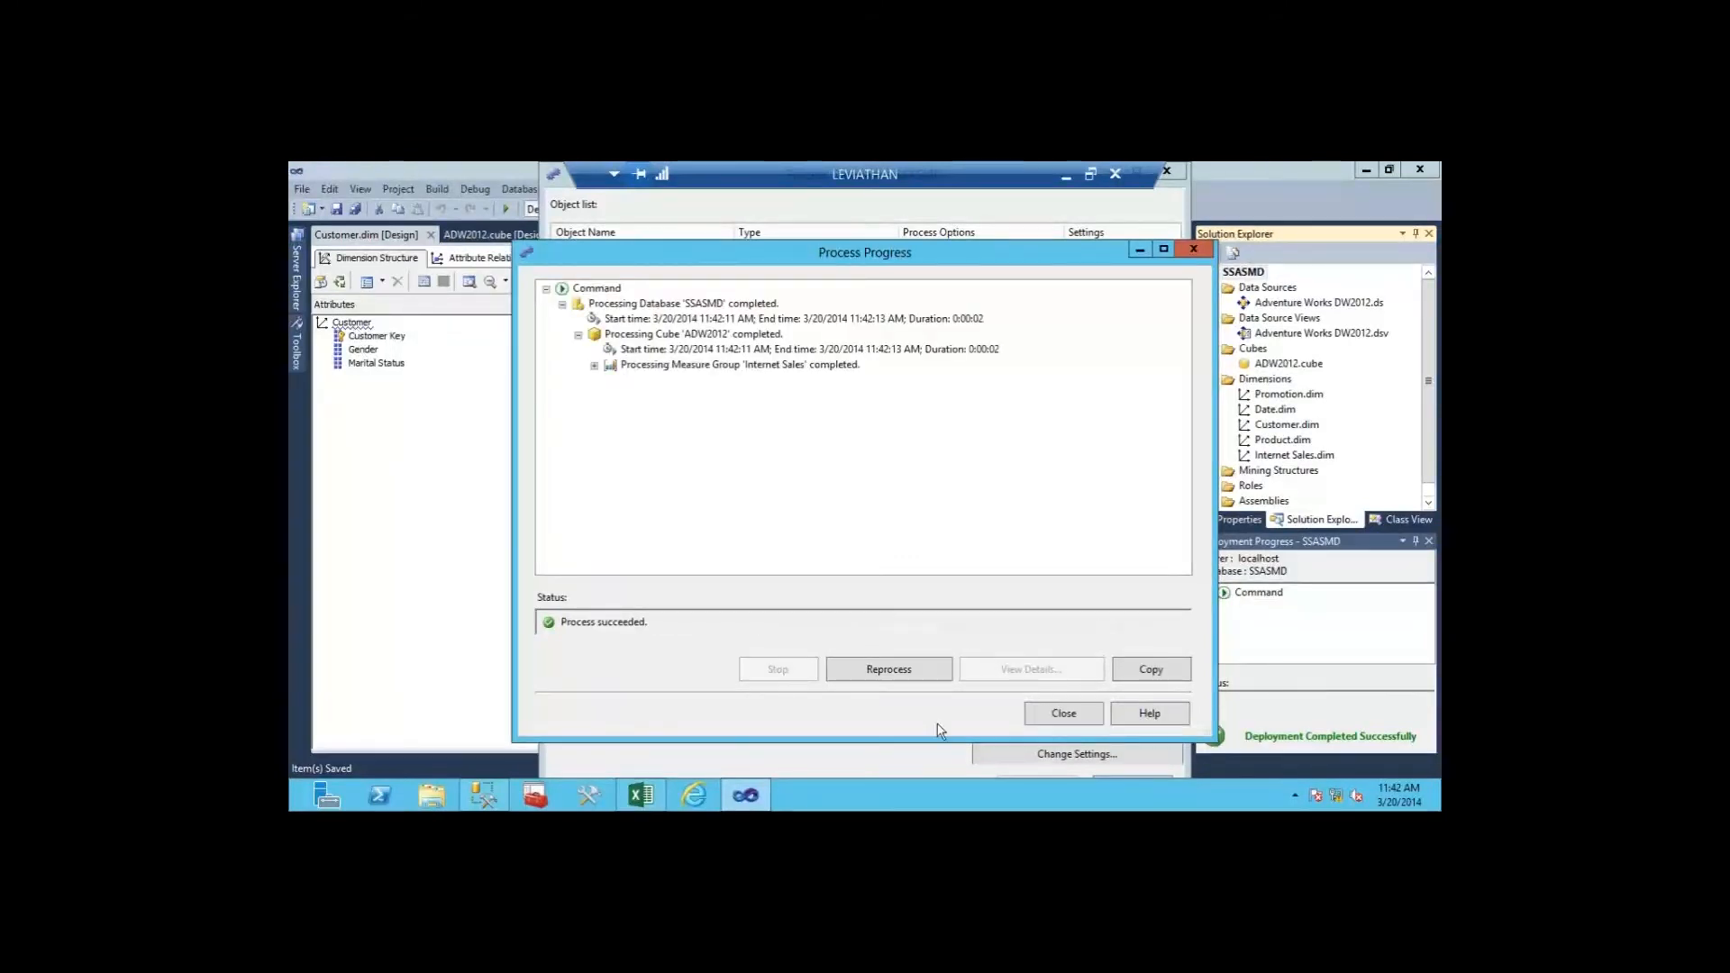
{"action": "left_click", "coordinate": [1094, 718]}
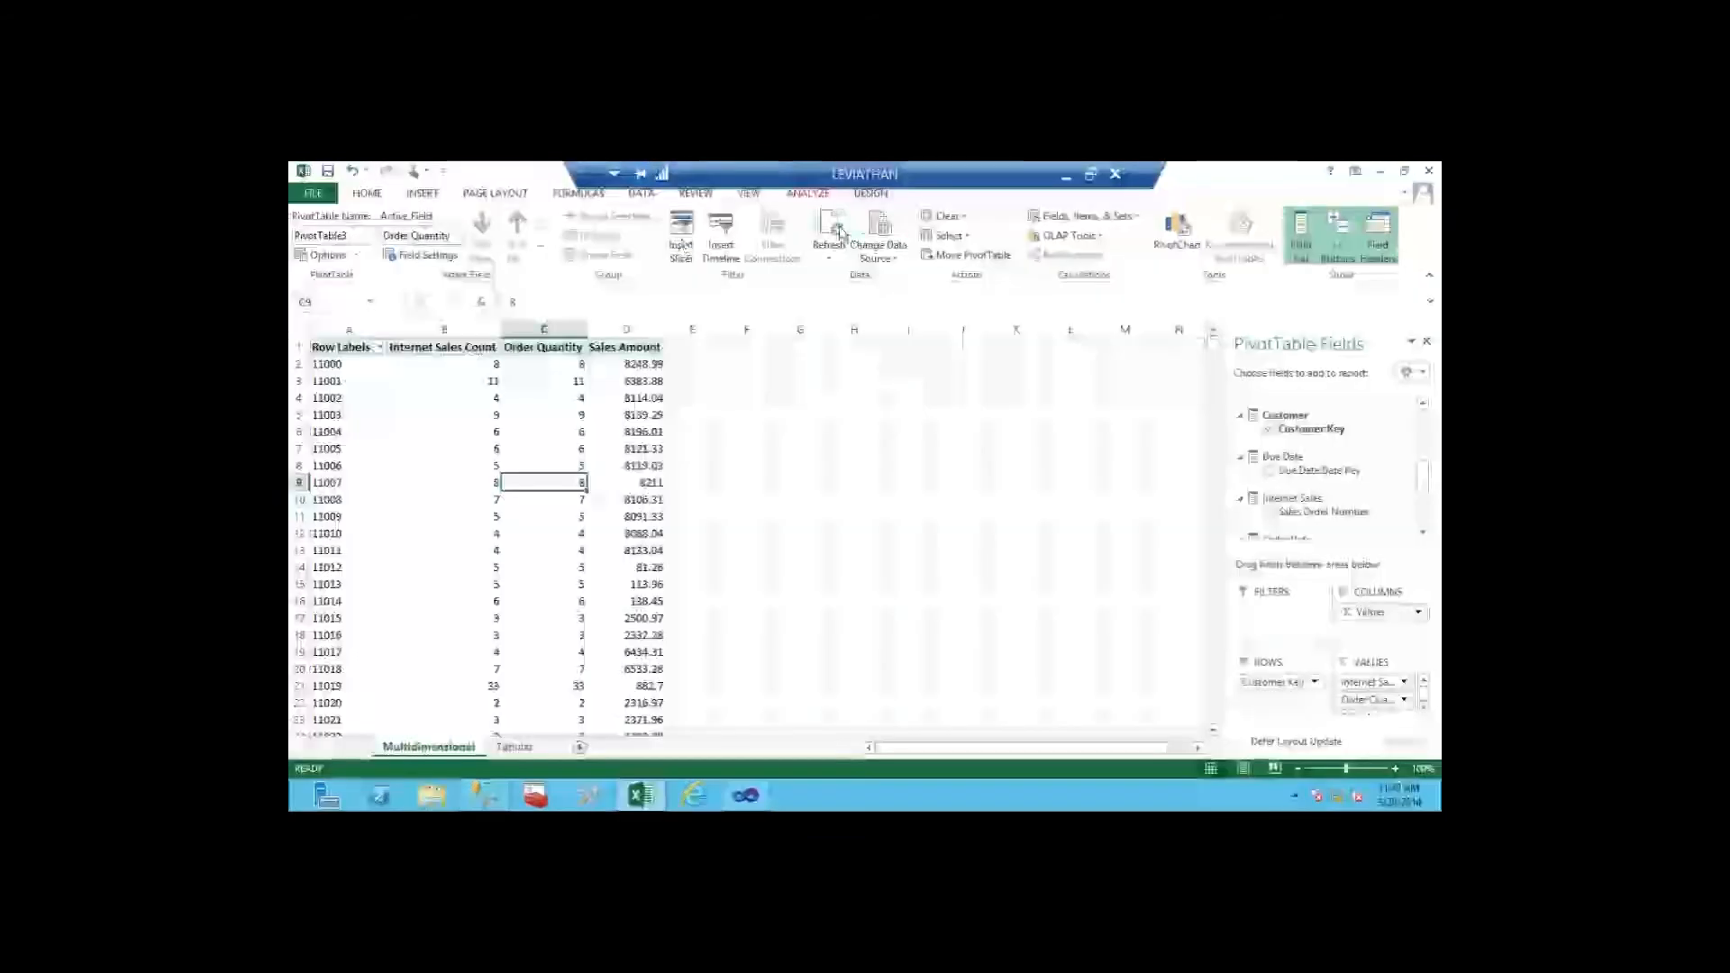
Step: Refresh the PivotTable in Excel and remove Customer Key from its rows
{"action": "left_click", "coordinate": [827, 230]}
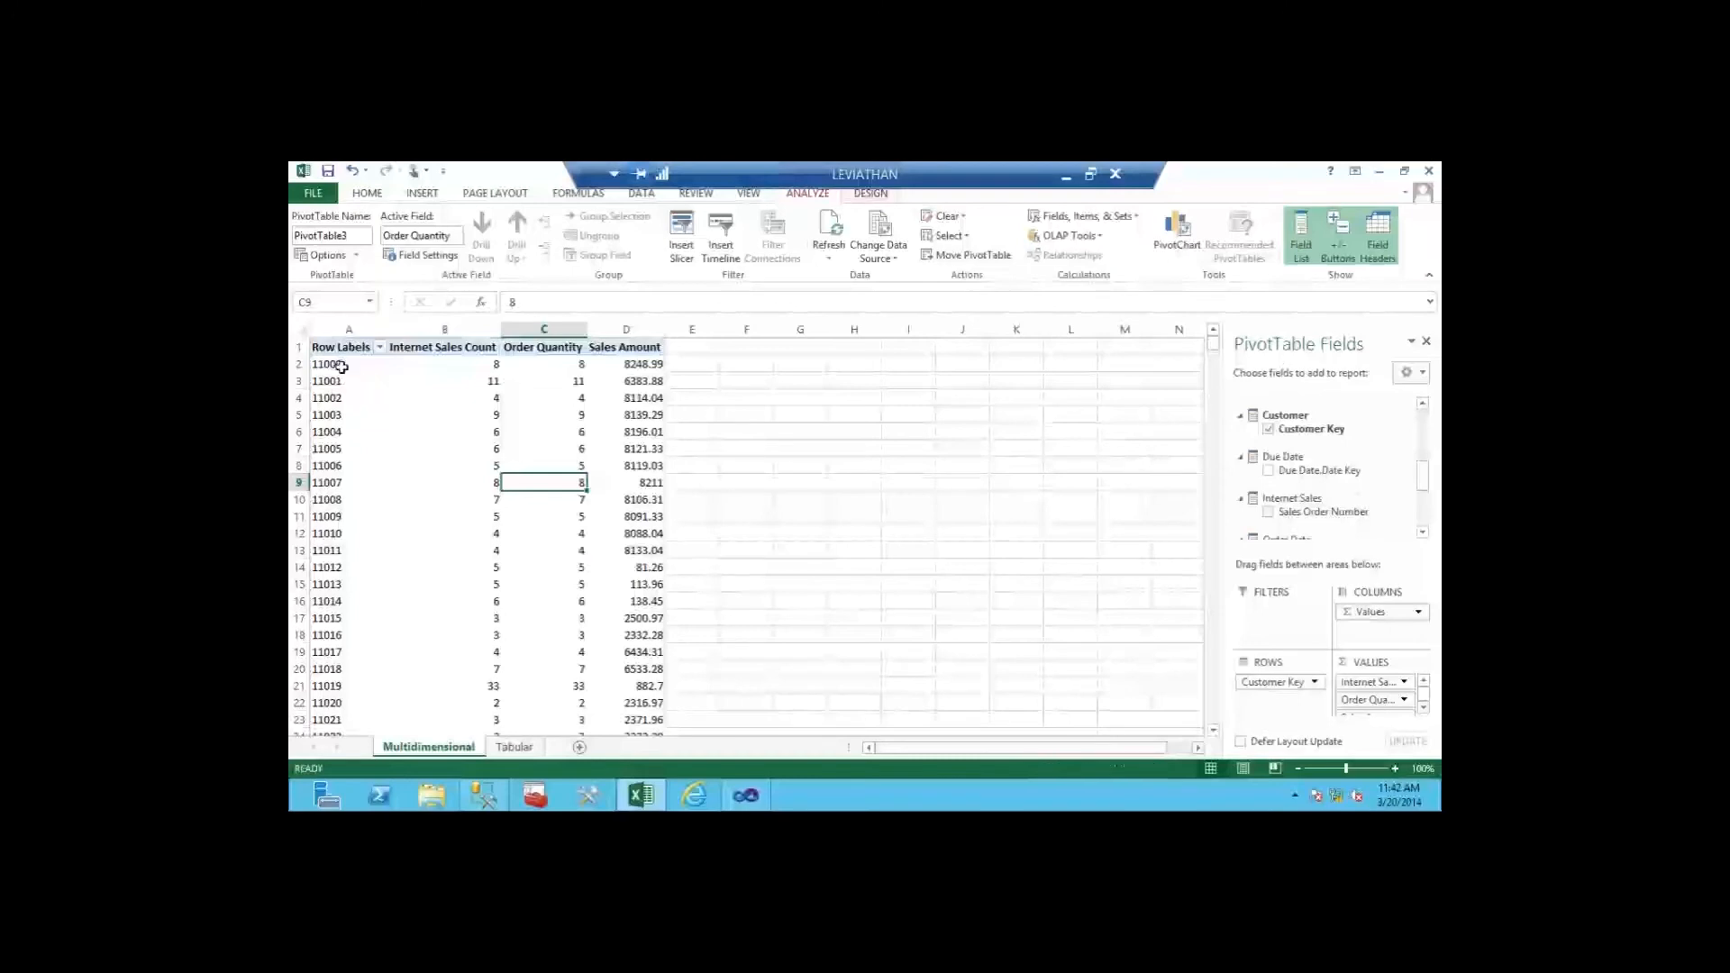
{"action": "left_click_drag", "start_coordinate": [1431, 480], "coordinate": [1431, 511]}
{"action": "left_click_drag", "start_coordinate": [1288, 682], "coordinate": [1135, 635]}
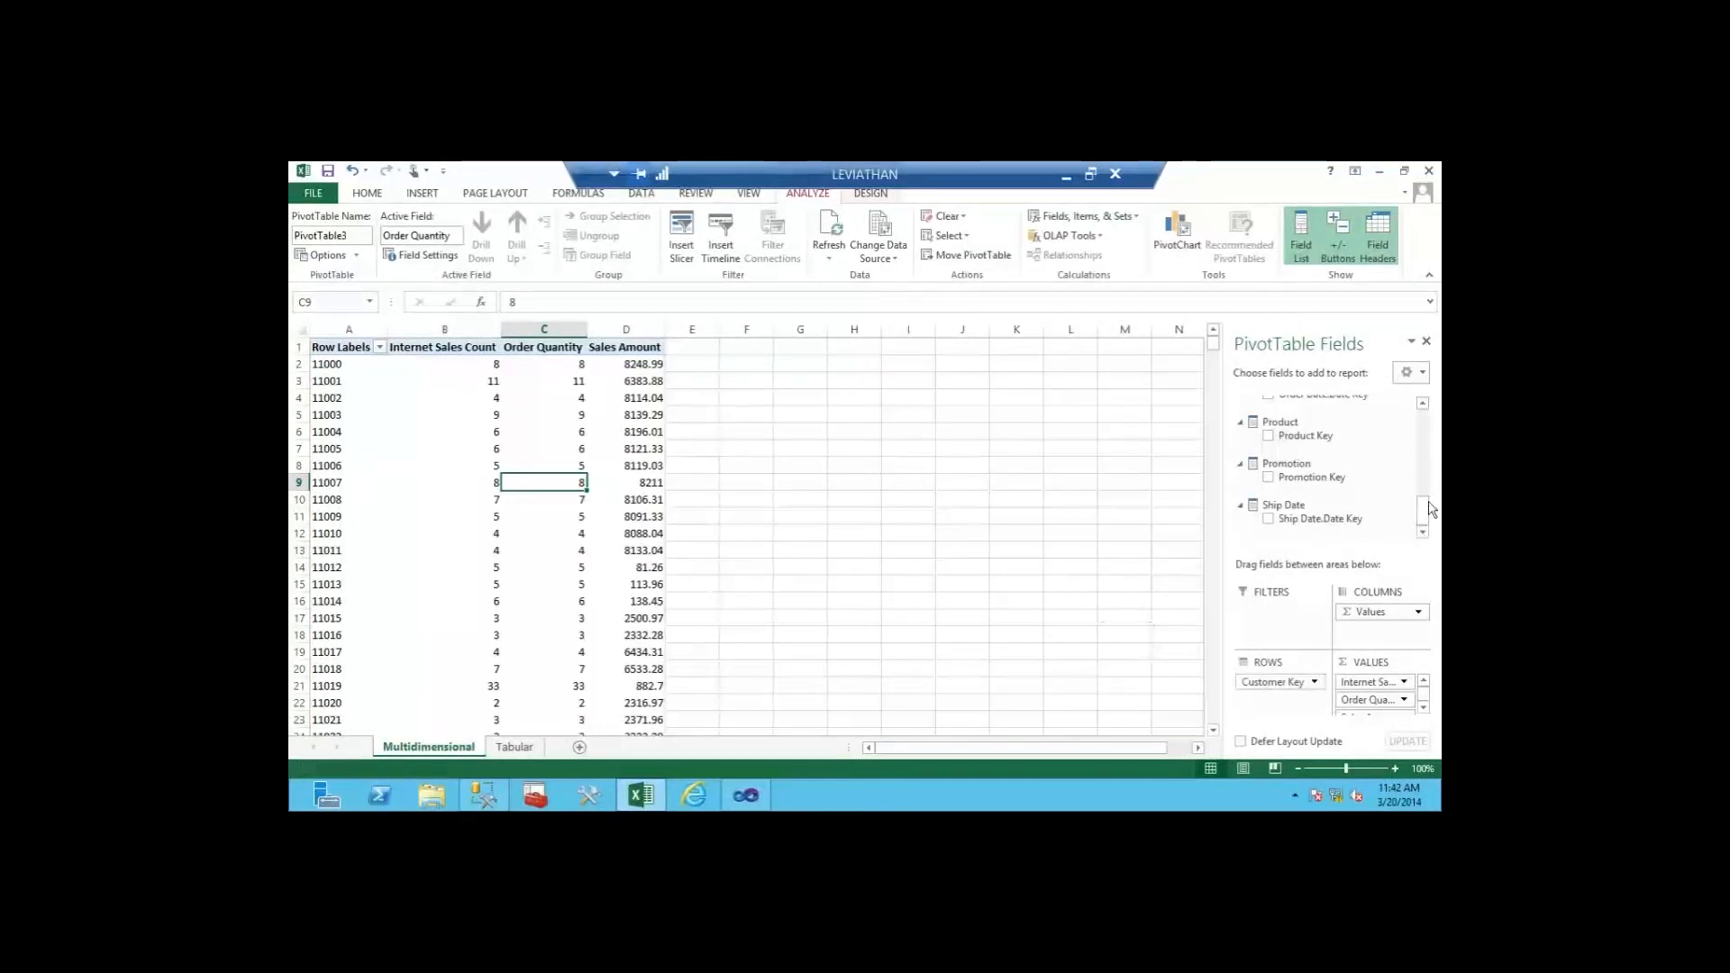
Step: Break the PivotTable down by the Customer dimension's Gender on rows and inspect the Order Quantity and Sales Amount values
{"action": "left_click_drag", "start_coordinate": [1423, 511], "coordinate": [1427, 469]}
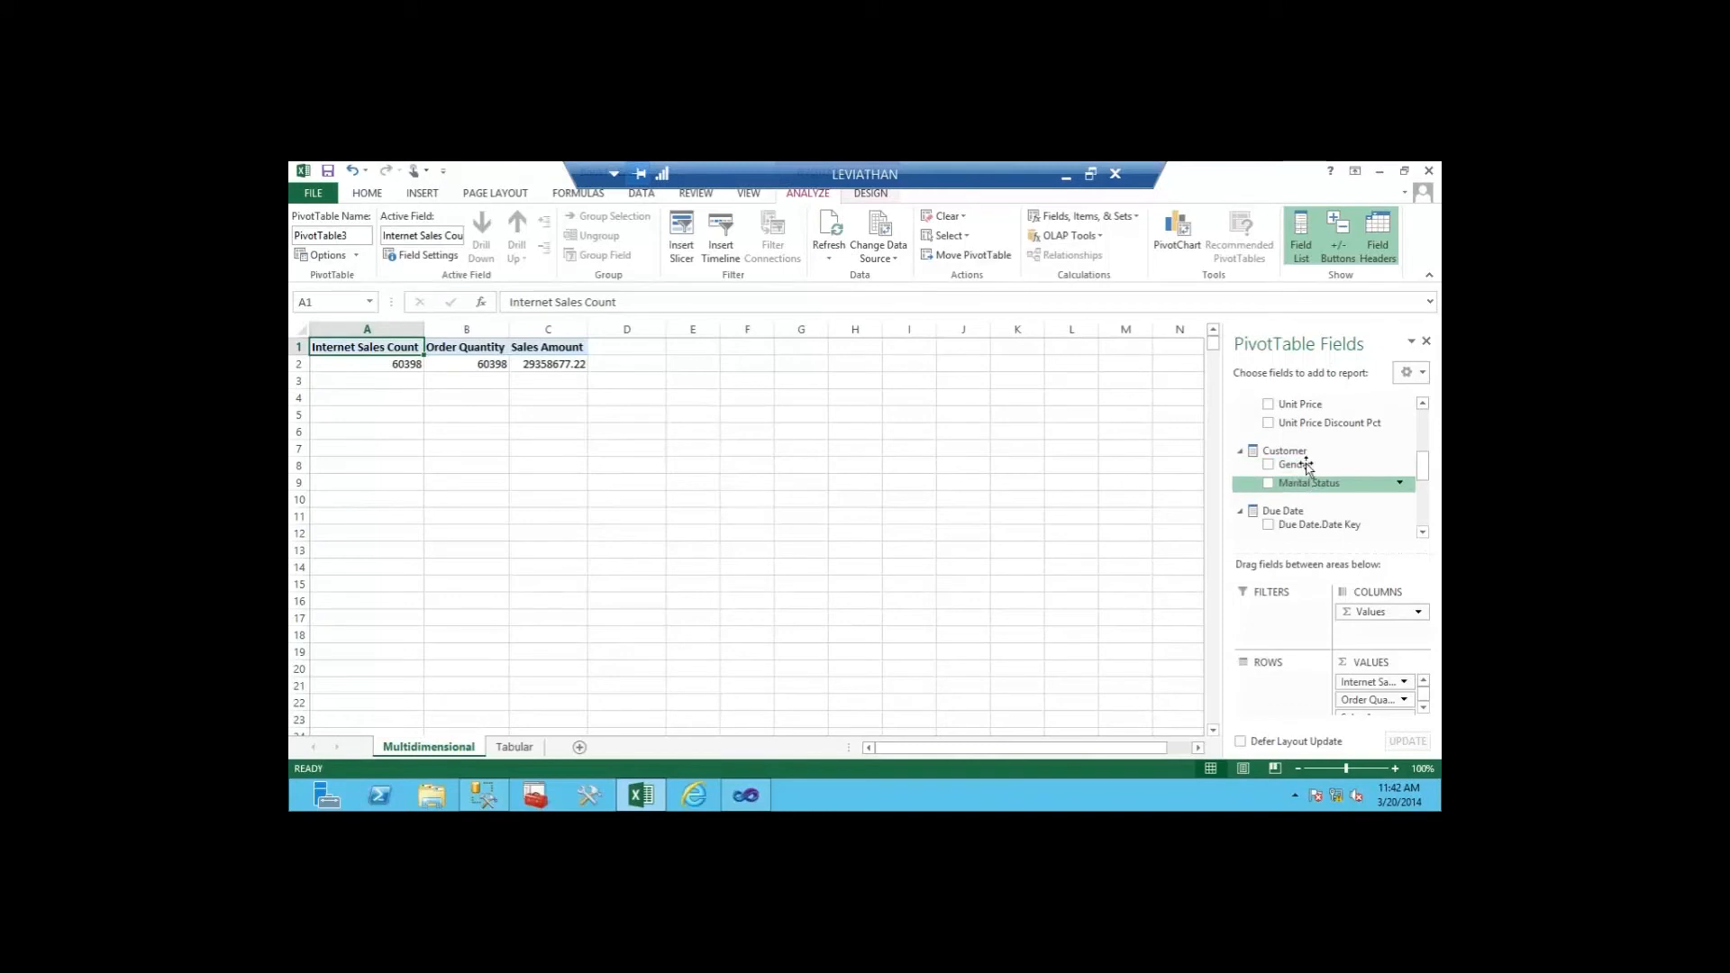
{"action": "left_click_drag", "start_coordinate": [1322, 484], "coordinate": [1290, 704]}
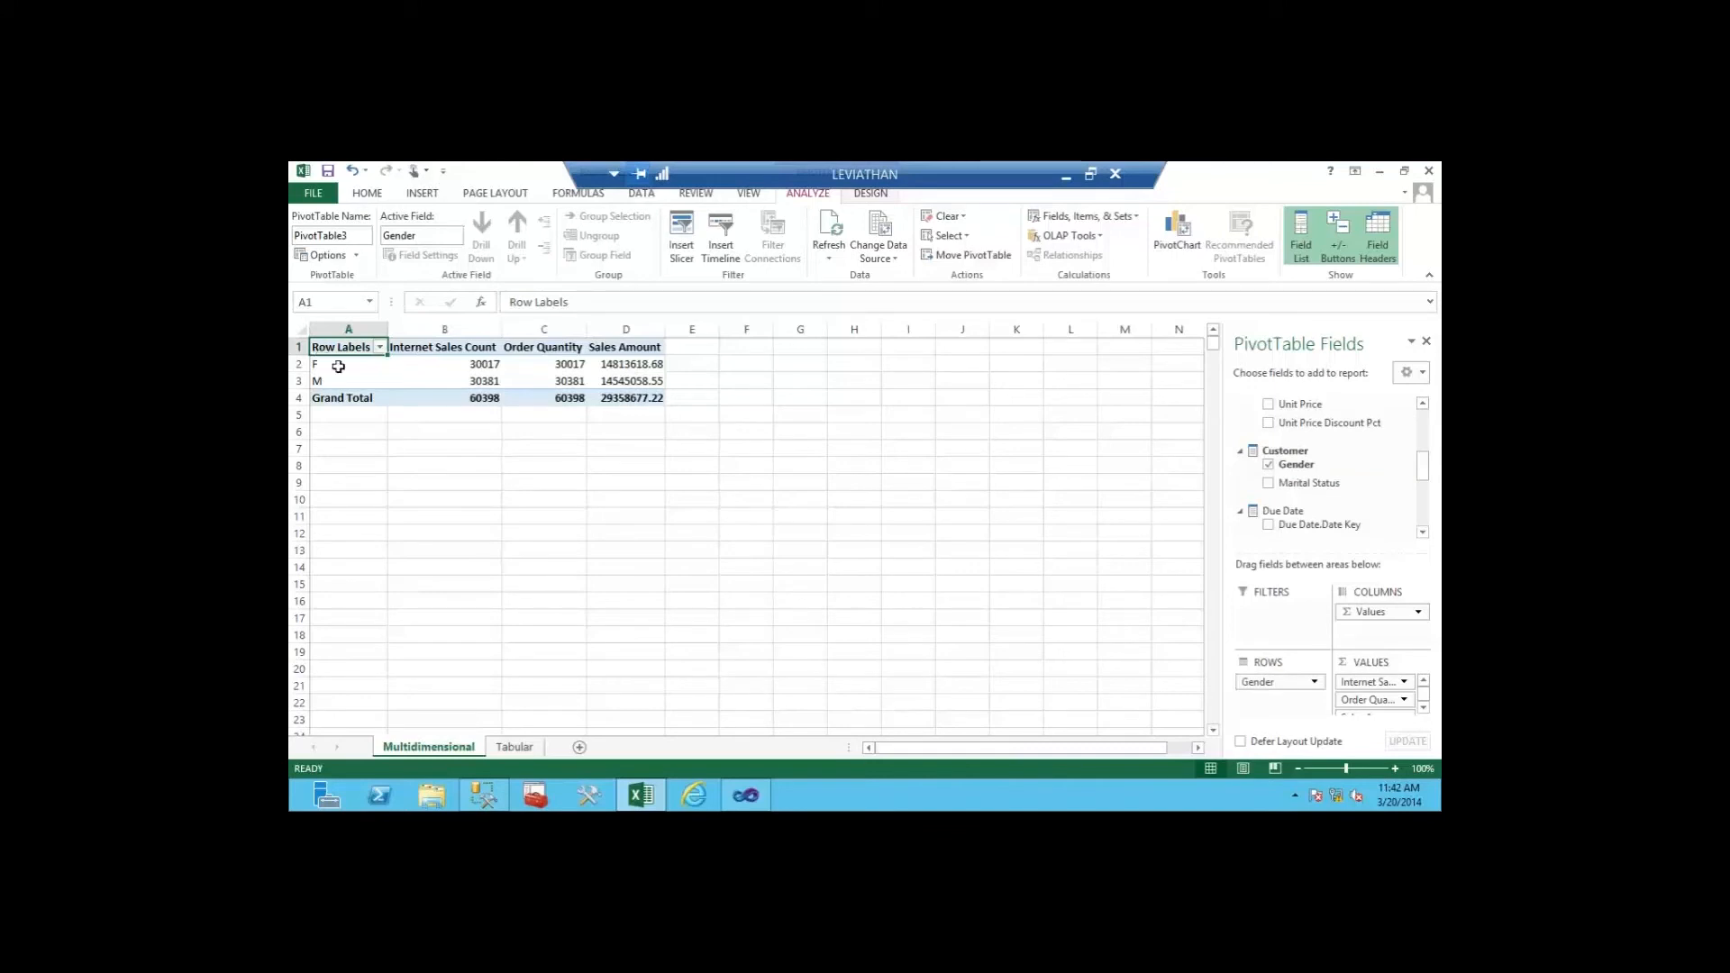
{"action": "left_click", "coordinate": [548, 382]}
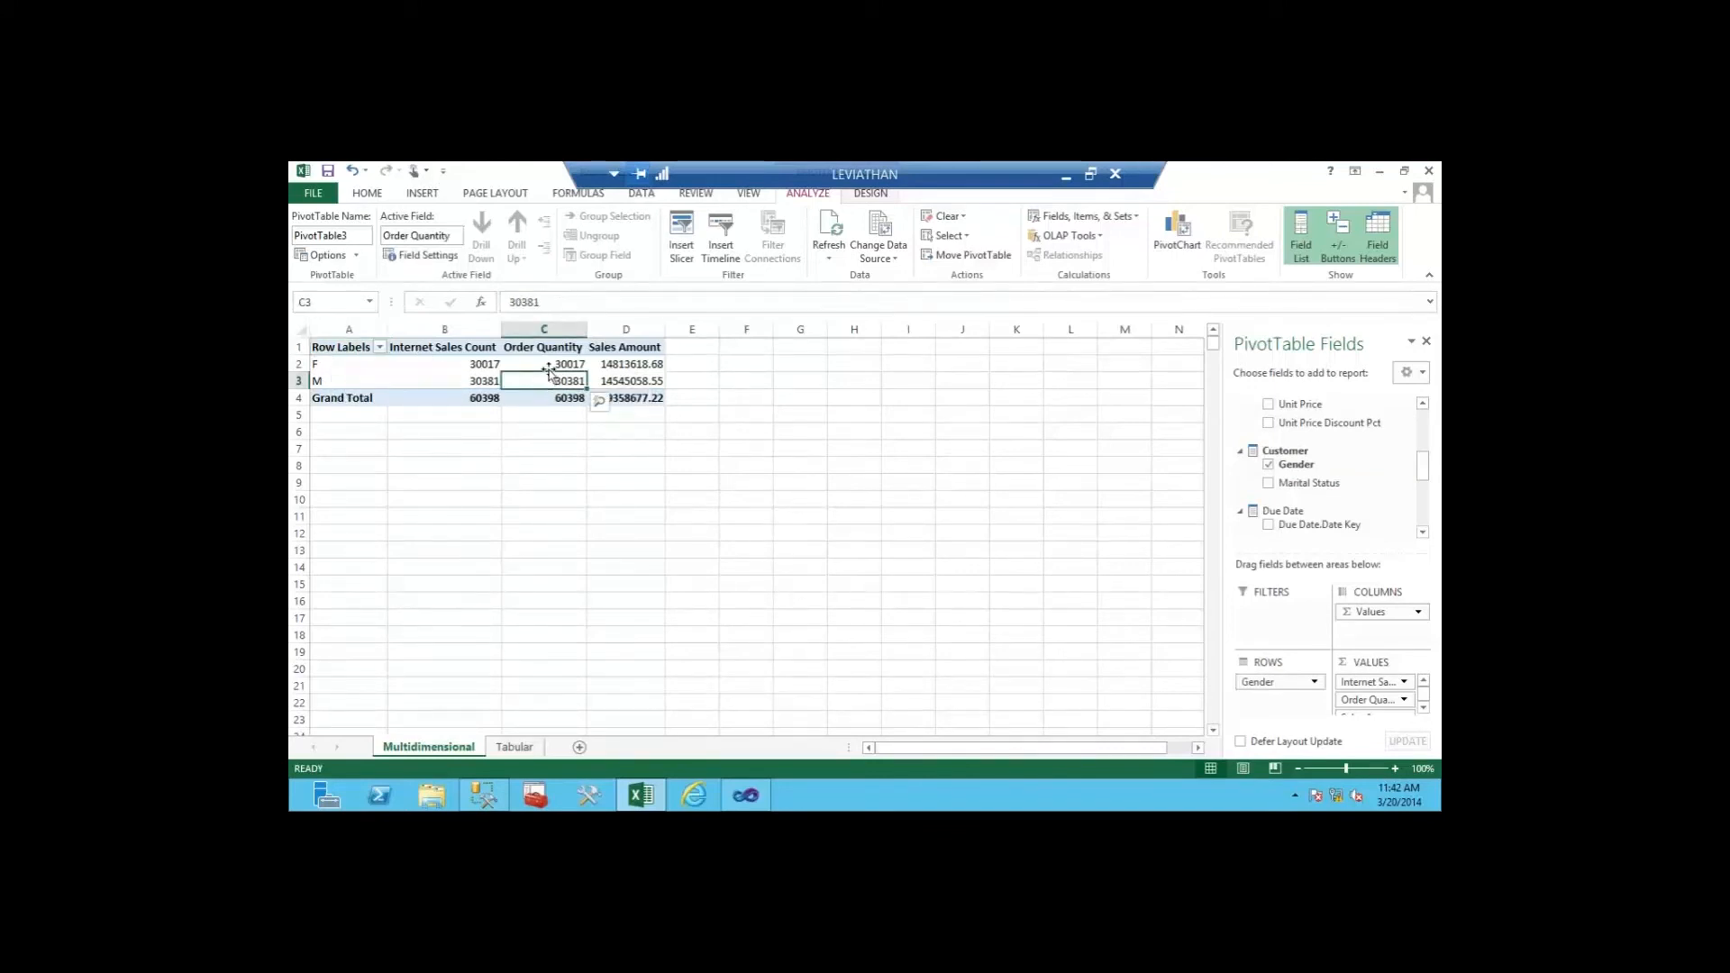
{"action": "left_click", "coordinate": [637, 365]}
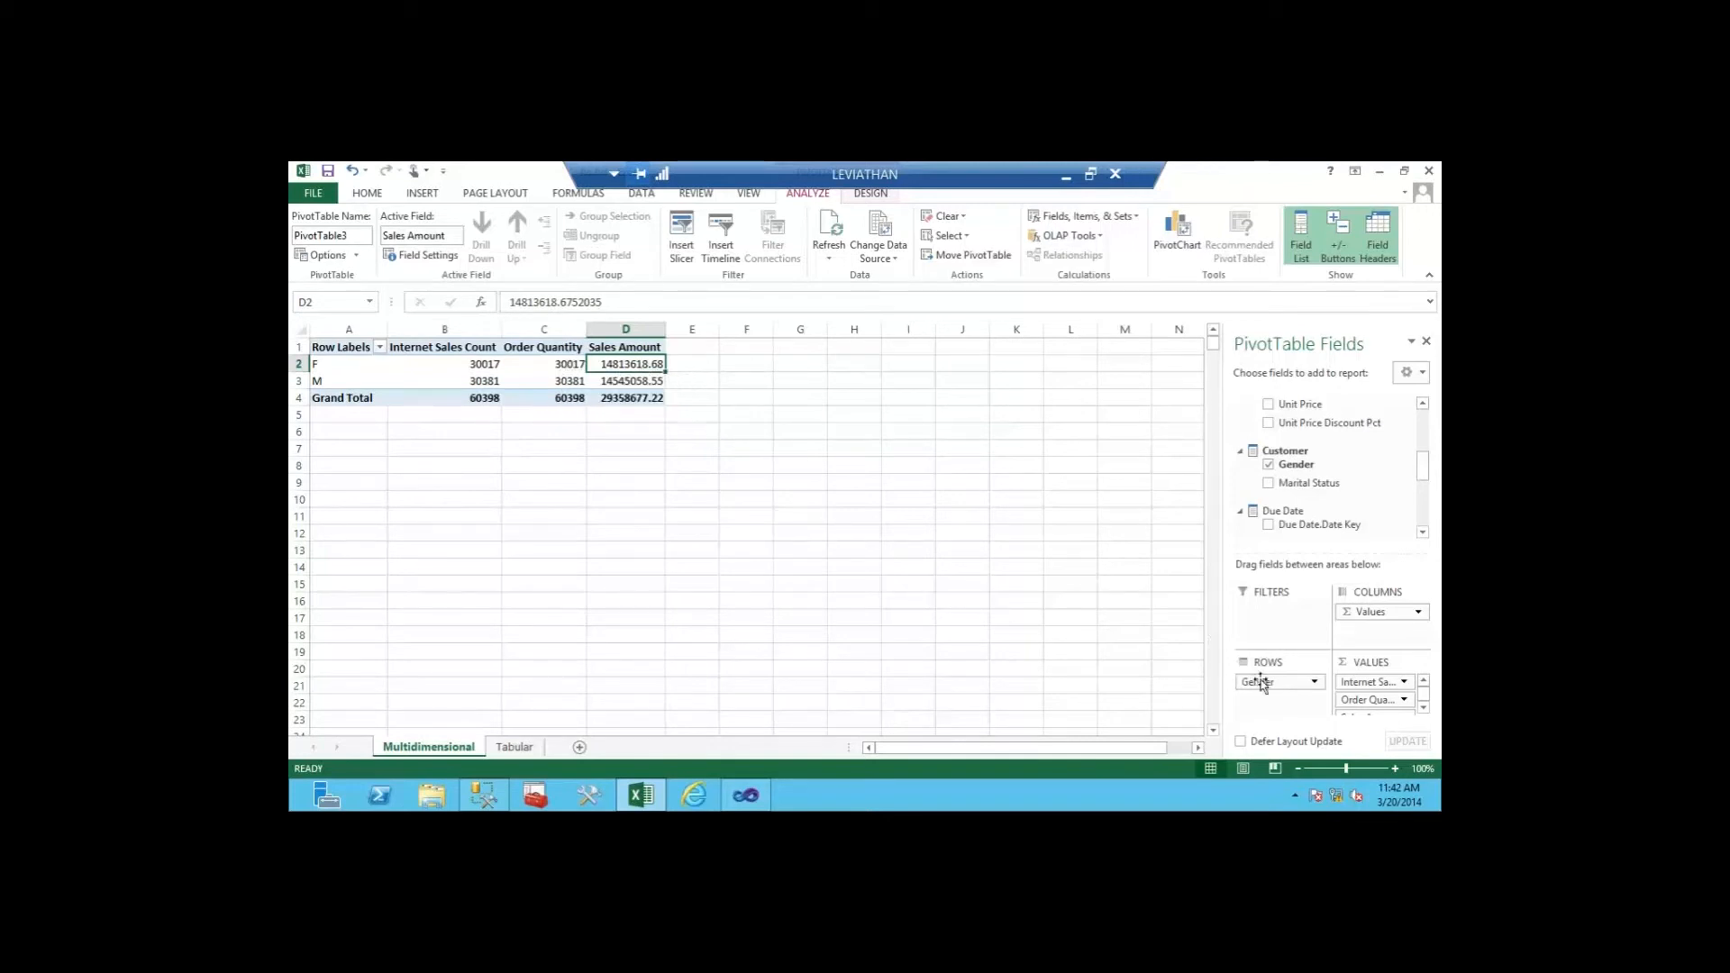
Step: Replace Gender with Marital Status on the PivotTable rows, inspect Sales Amount and Order Quantity, and clear the rows again
{"action": "left_click_drag", "start_coordinate": [1261, 682], "coordinate": [1168, 689]}
{"action": "left_click_drag", "start_coordinate": [1307, 483], "coordinate": [1281, 685]}
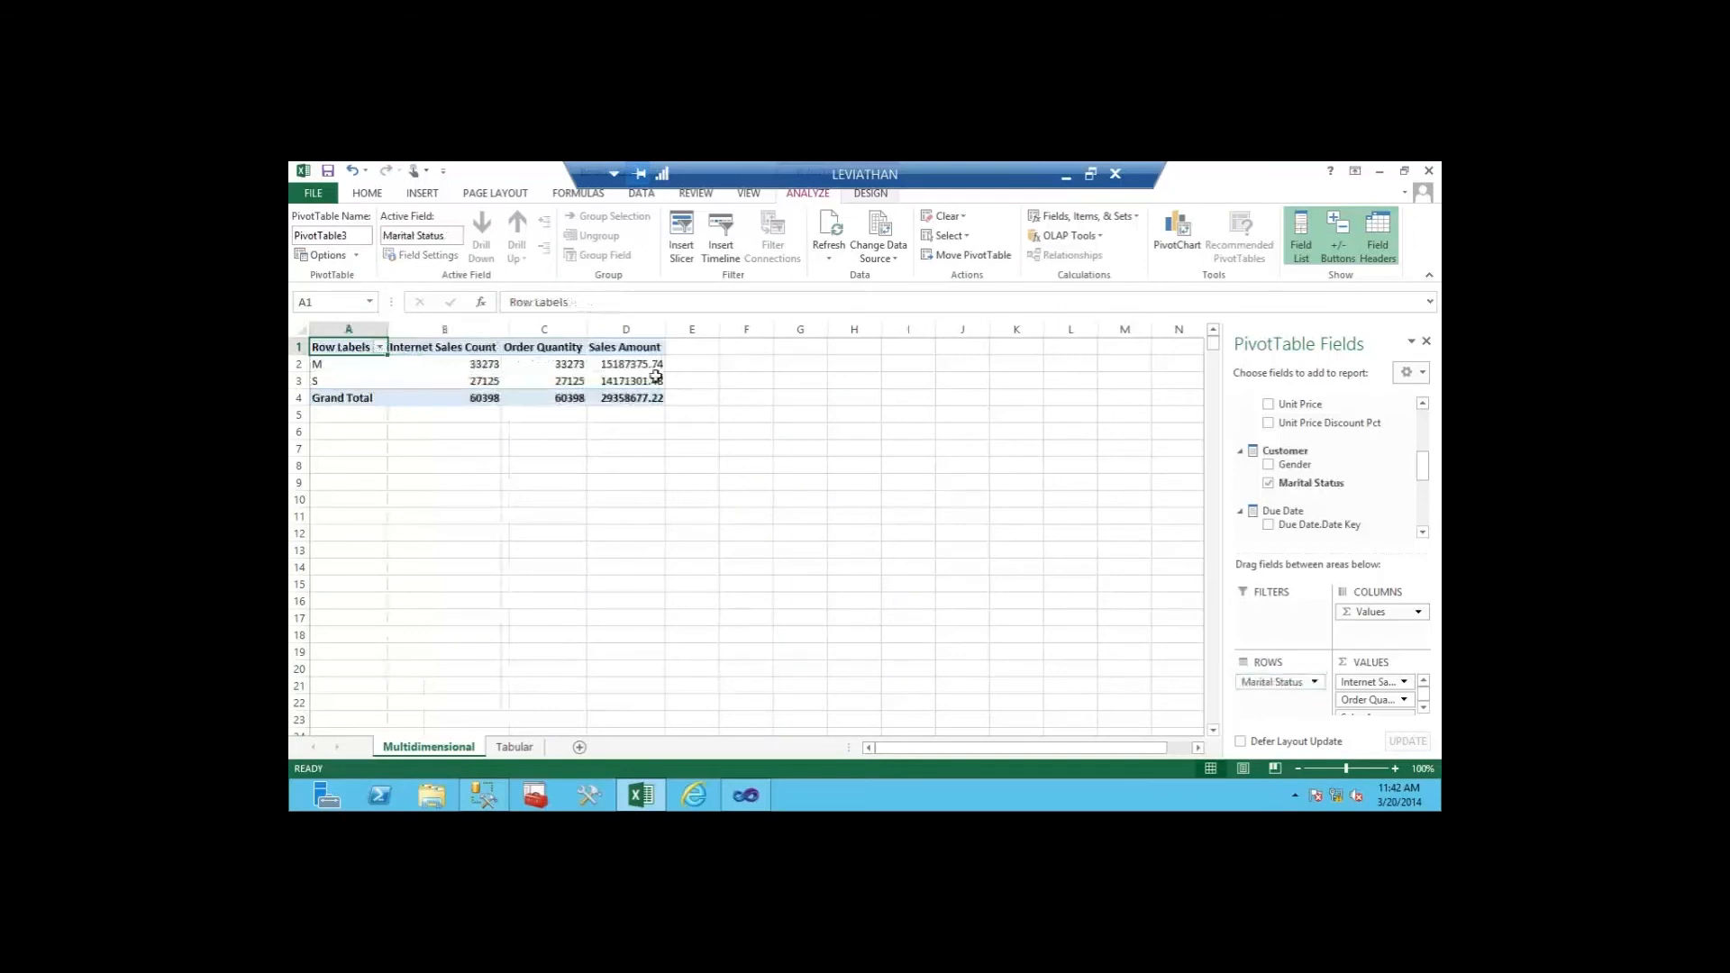
{"action": "left_click", "coordinate": [648, 367]}
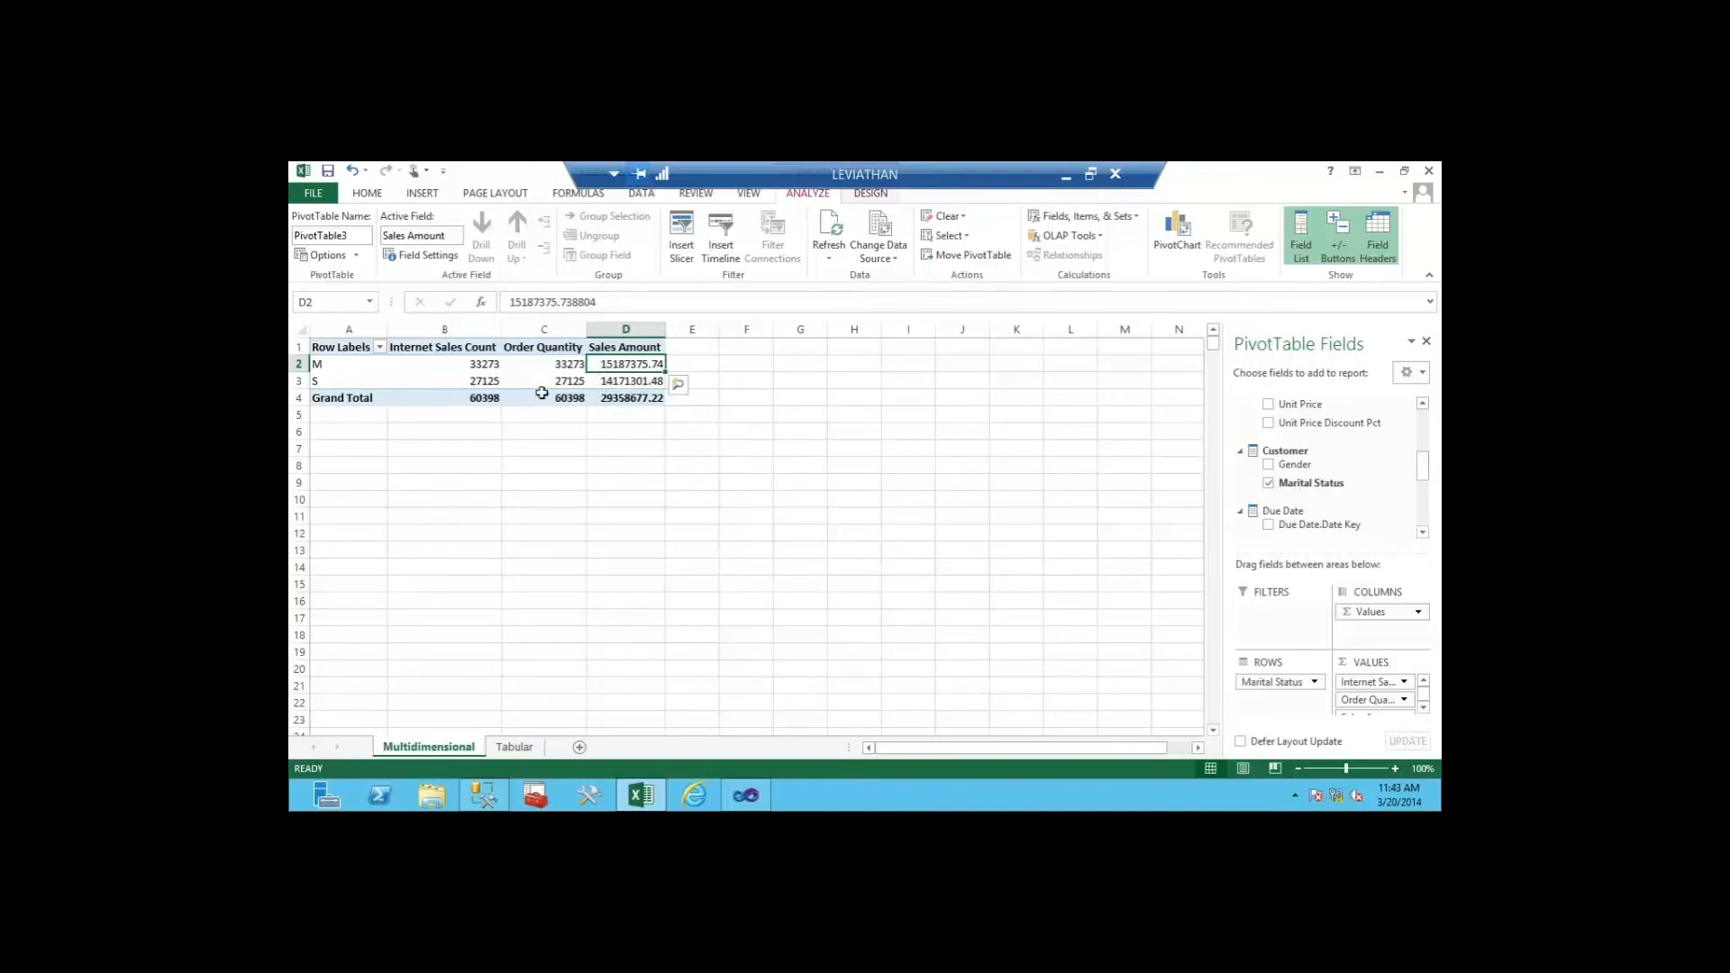
{"action": "mouse_move", "coordinate": [554, 381]}
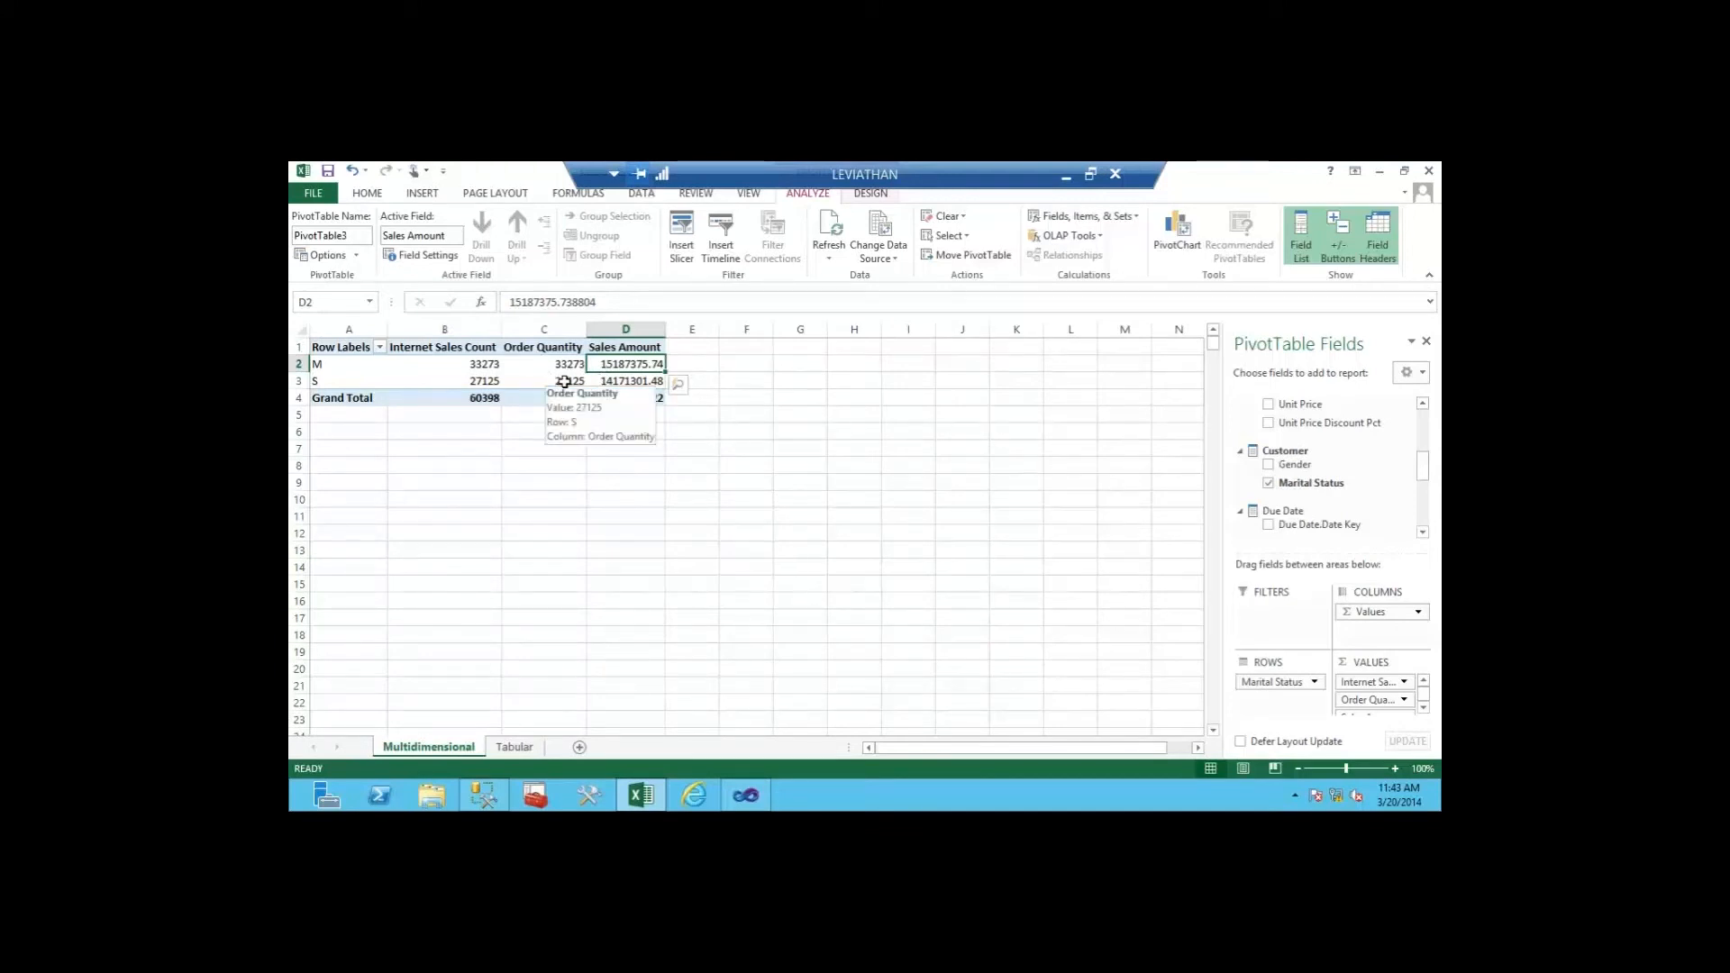
{"action": "left_click", "coordinate": [532, 385]}
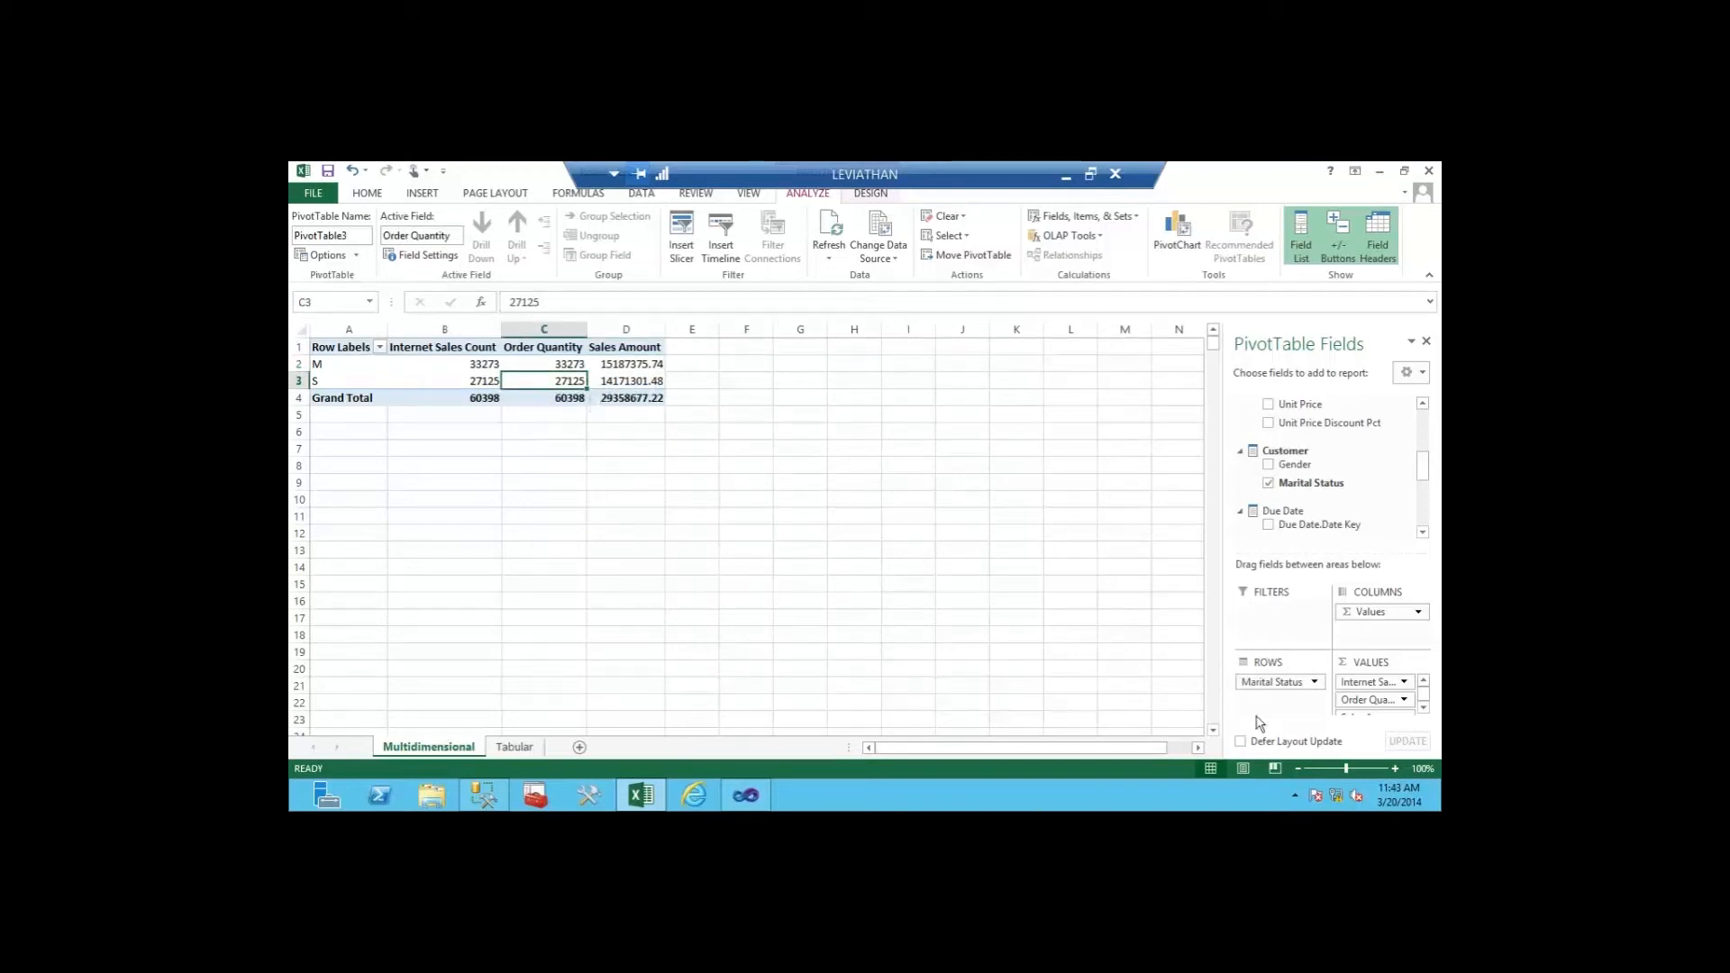
{"action": "left_click_drag", "start_coordinate": [1272, 681], "coordinate": [1150, 674]}
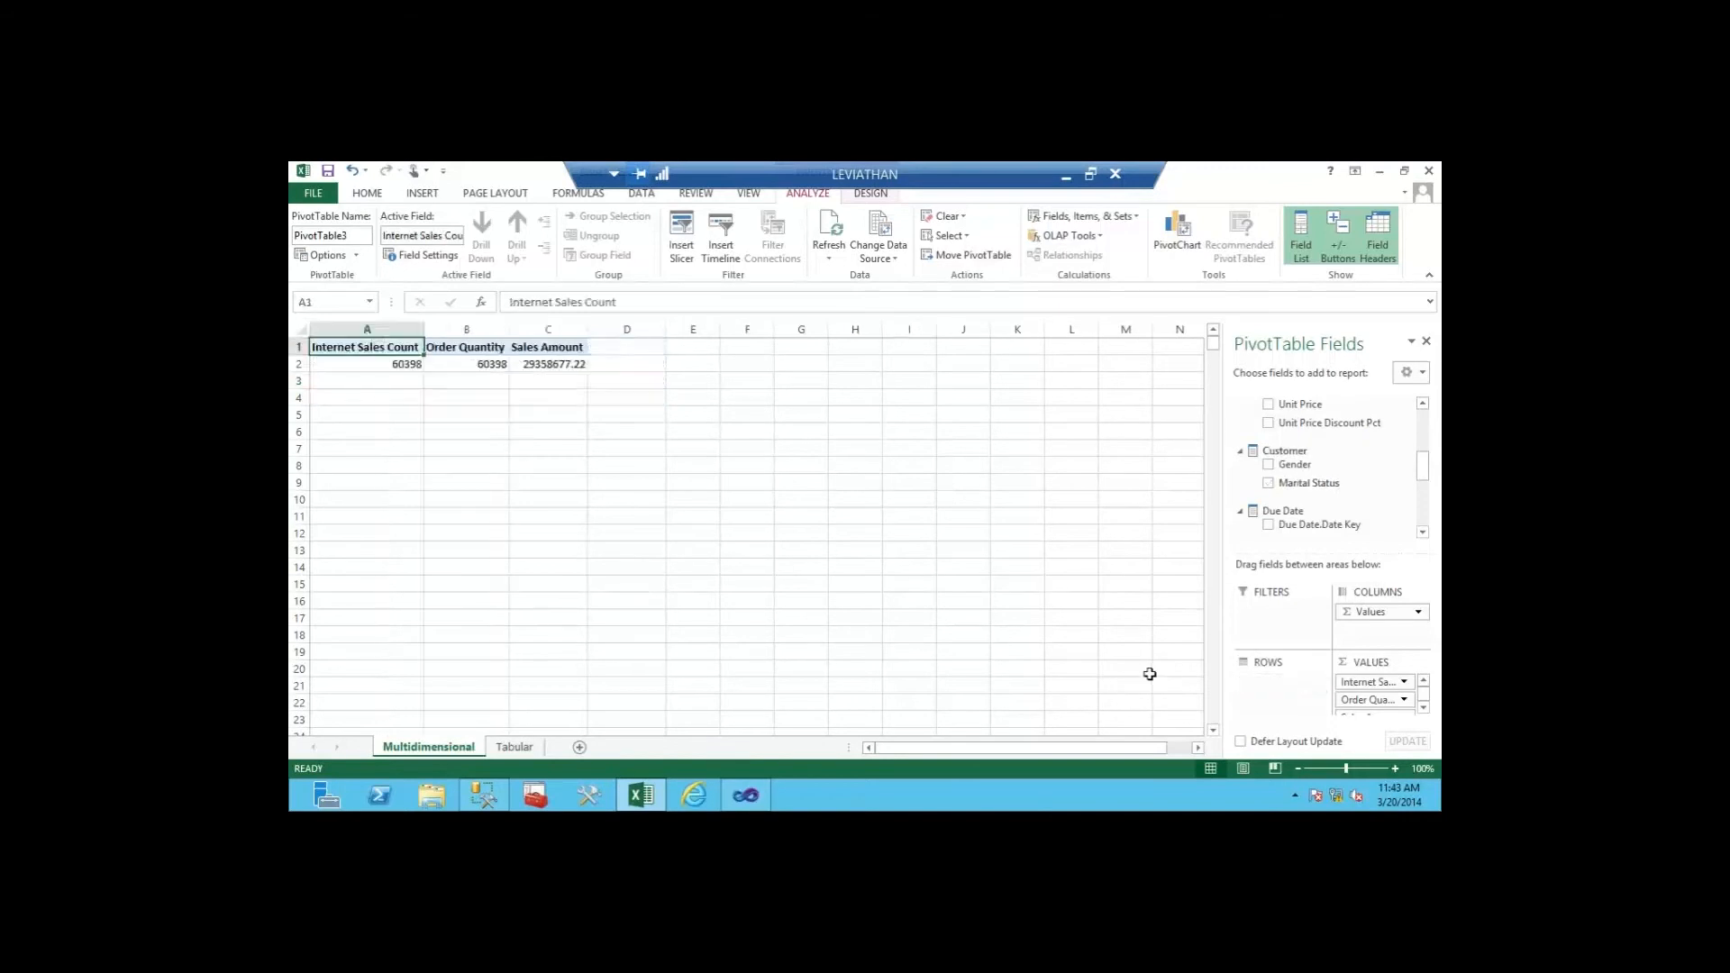
Step: Switch to Visual Studio, open the ADW2012 cube design and show the properties of the Internet Sales Count measure
{"action": "left_click", "coordinate": [745, 795]}
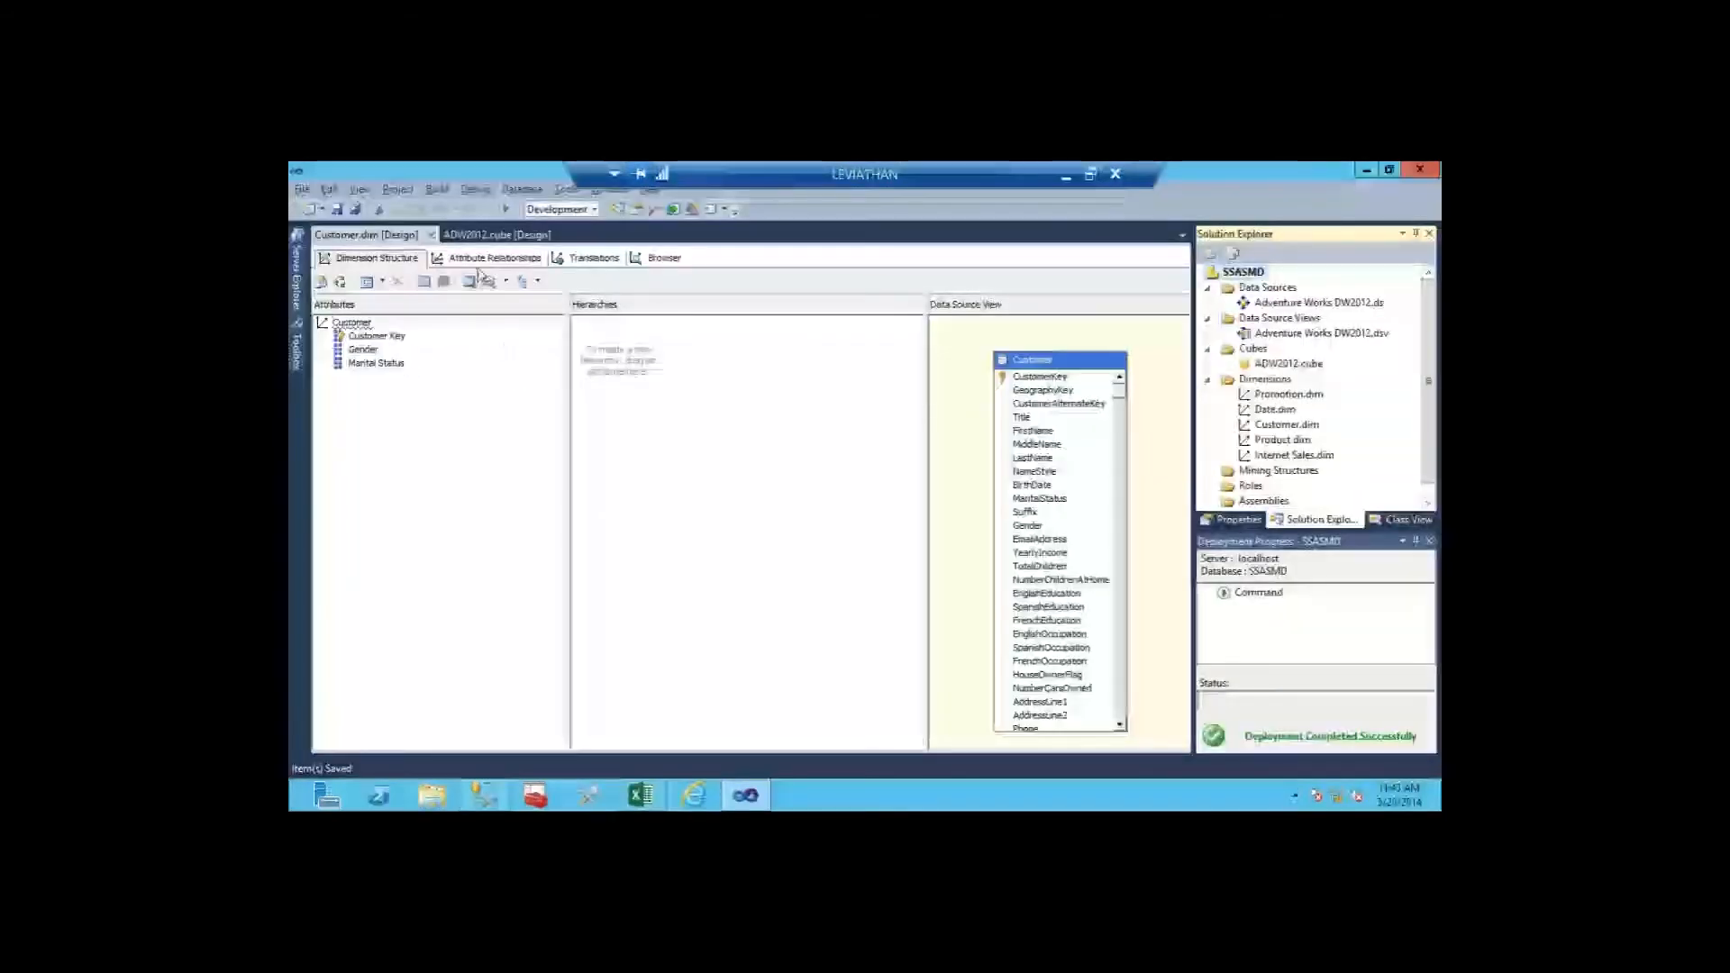
{"action": "key", "text": "alt+Tab"}
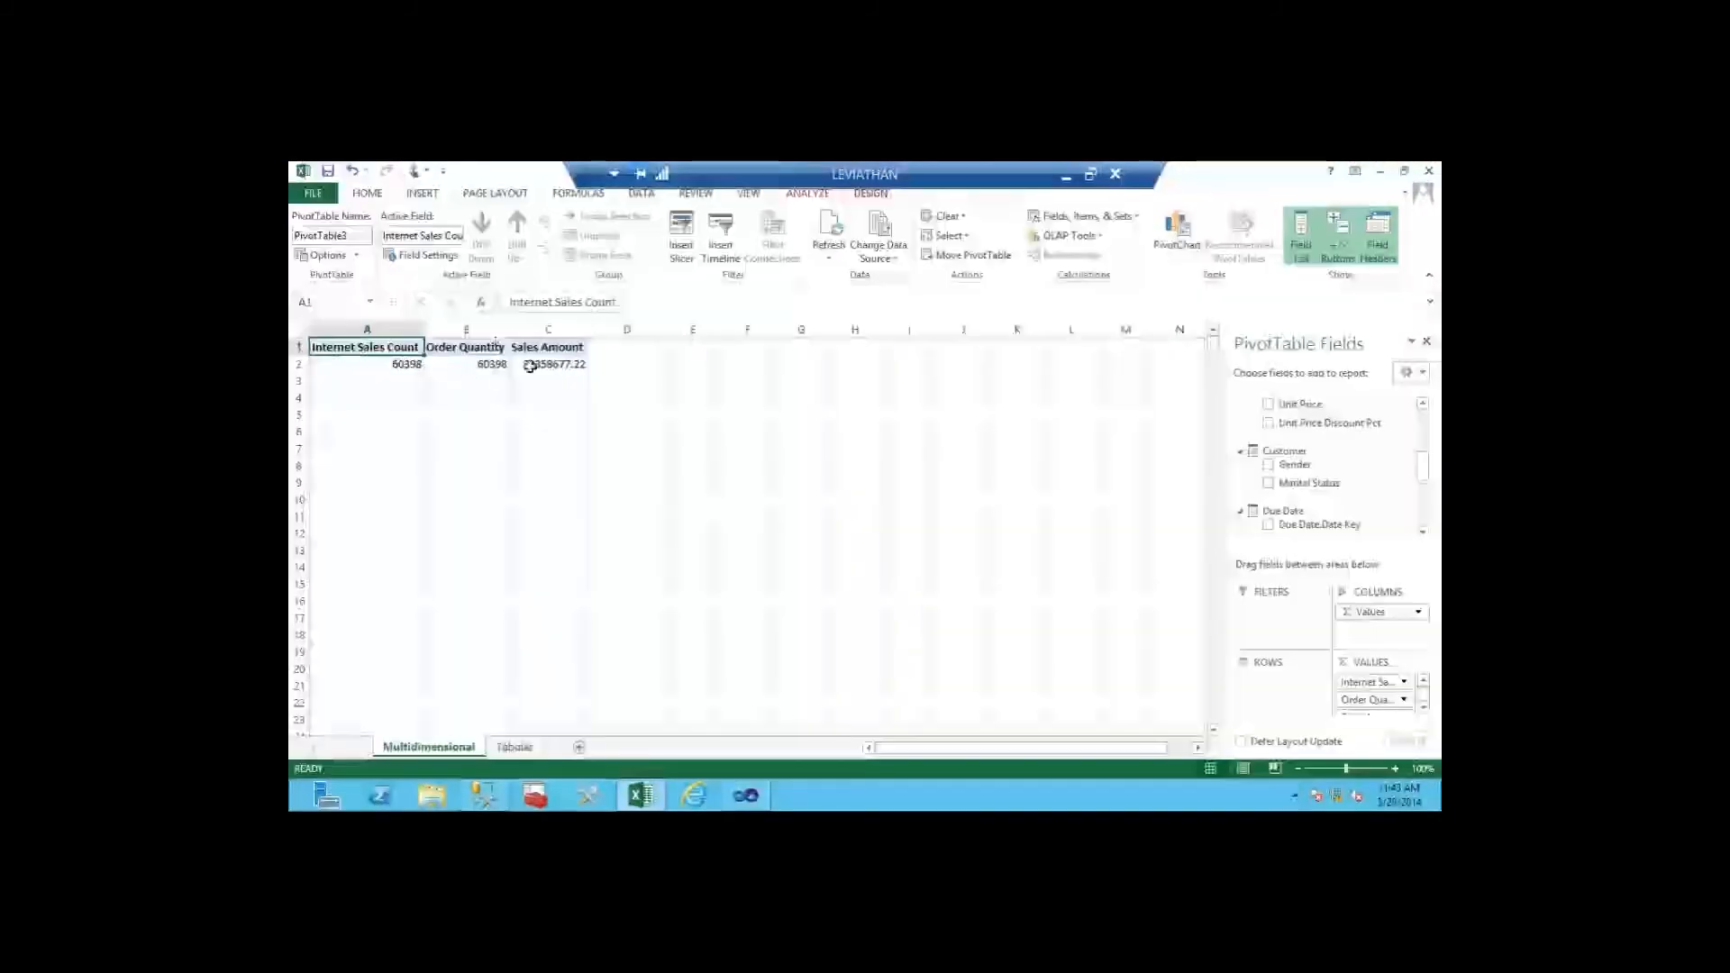
{"action": "key", "text": "alt+Tab"}
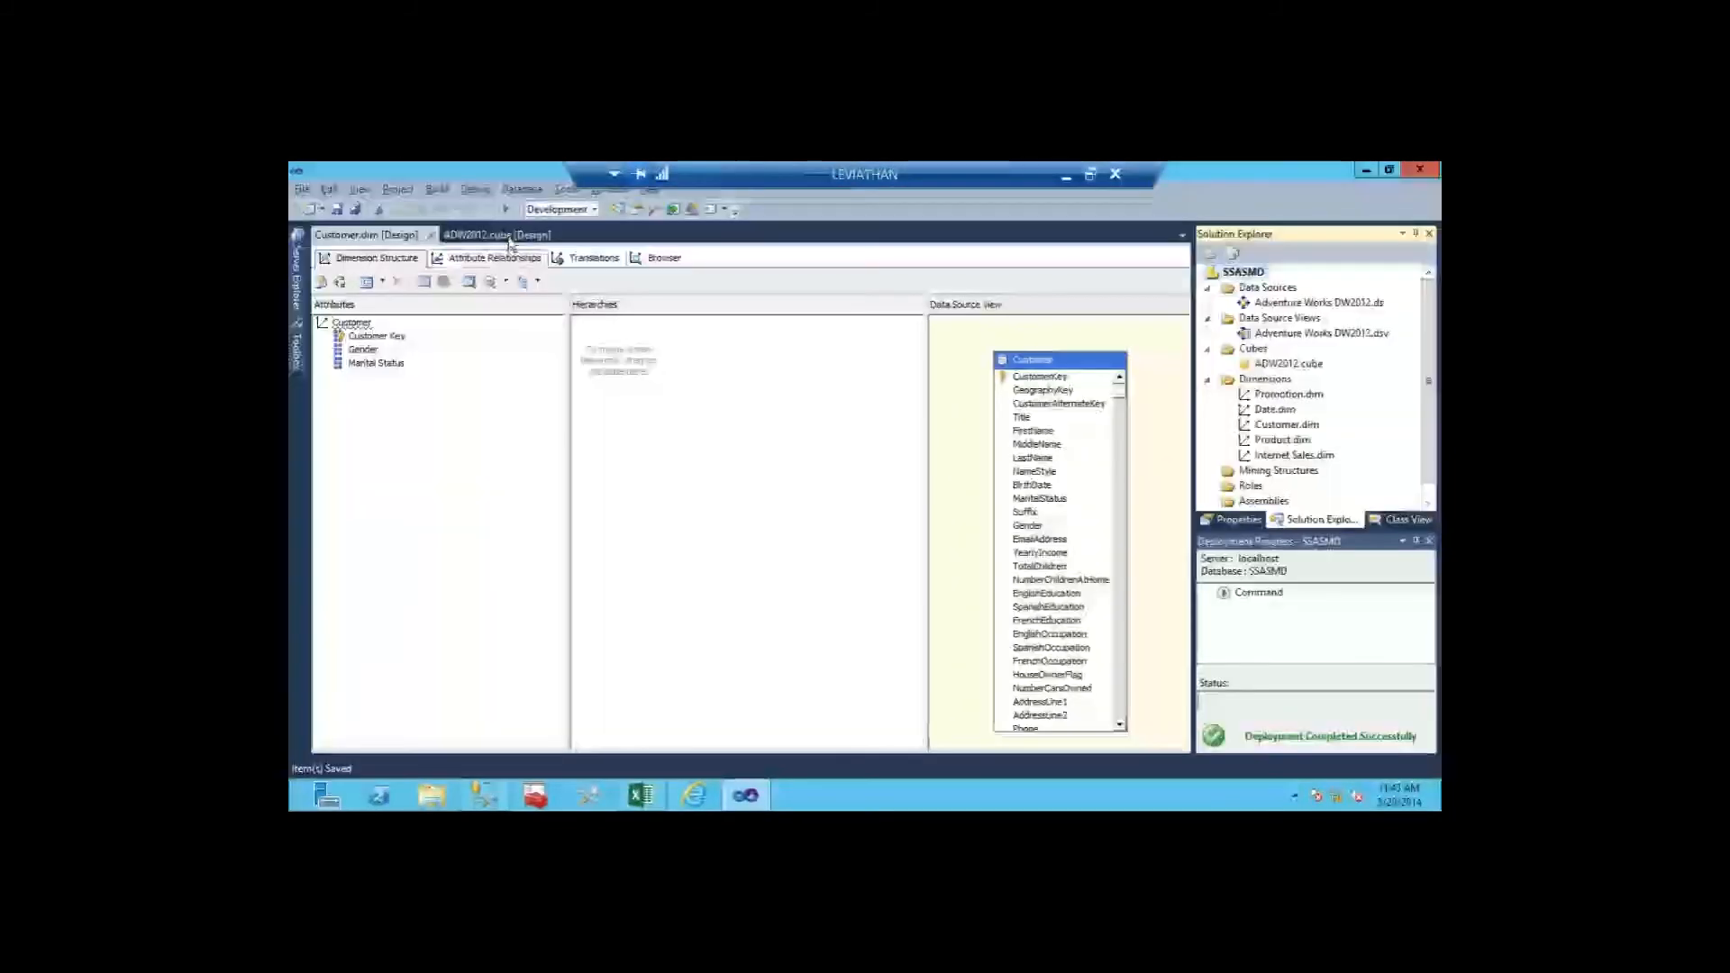
{"action": "left_click", "coordinate": [505, 235]}
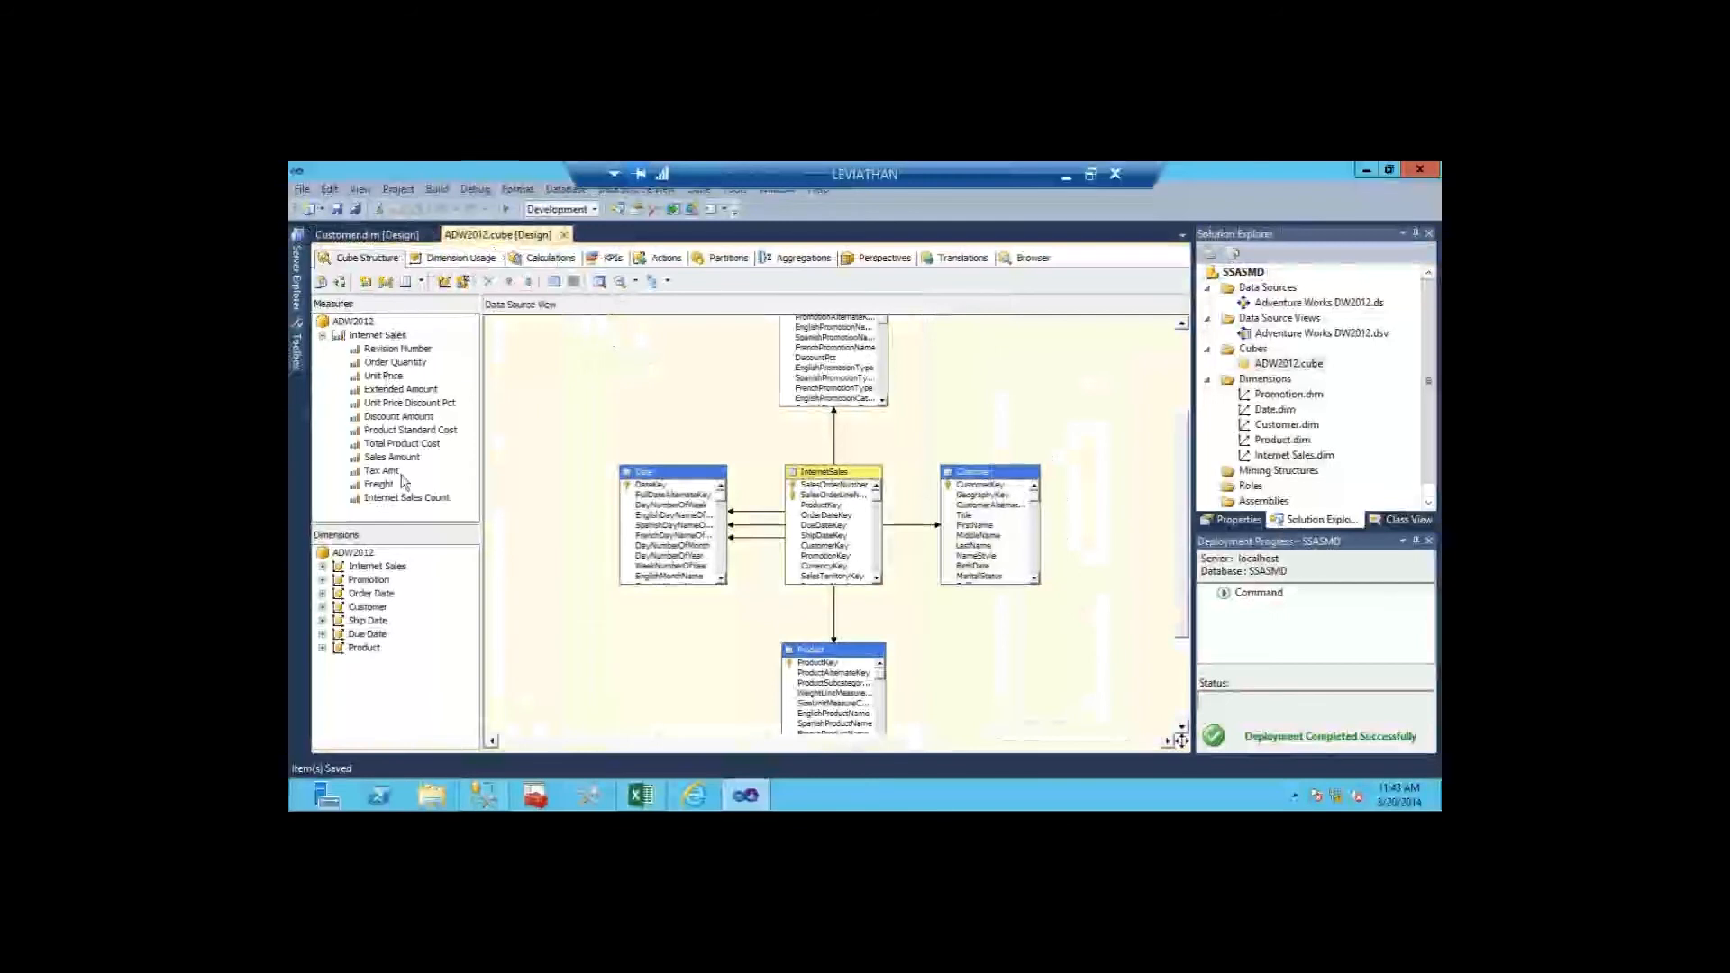
{"action": "left_click", "coordinate": [385, 501]}
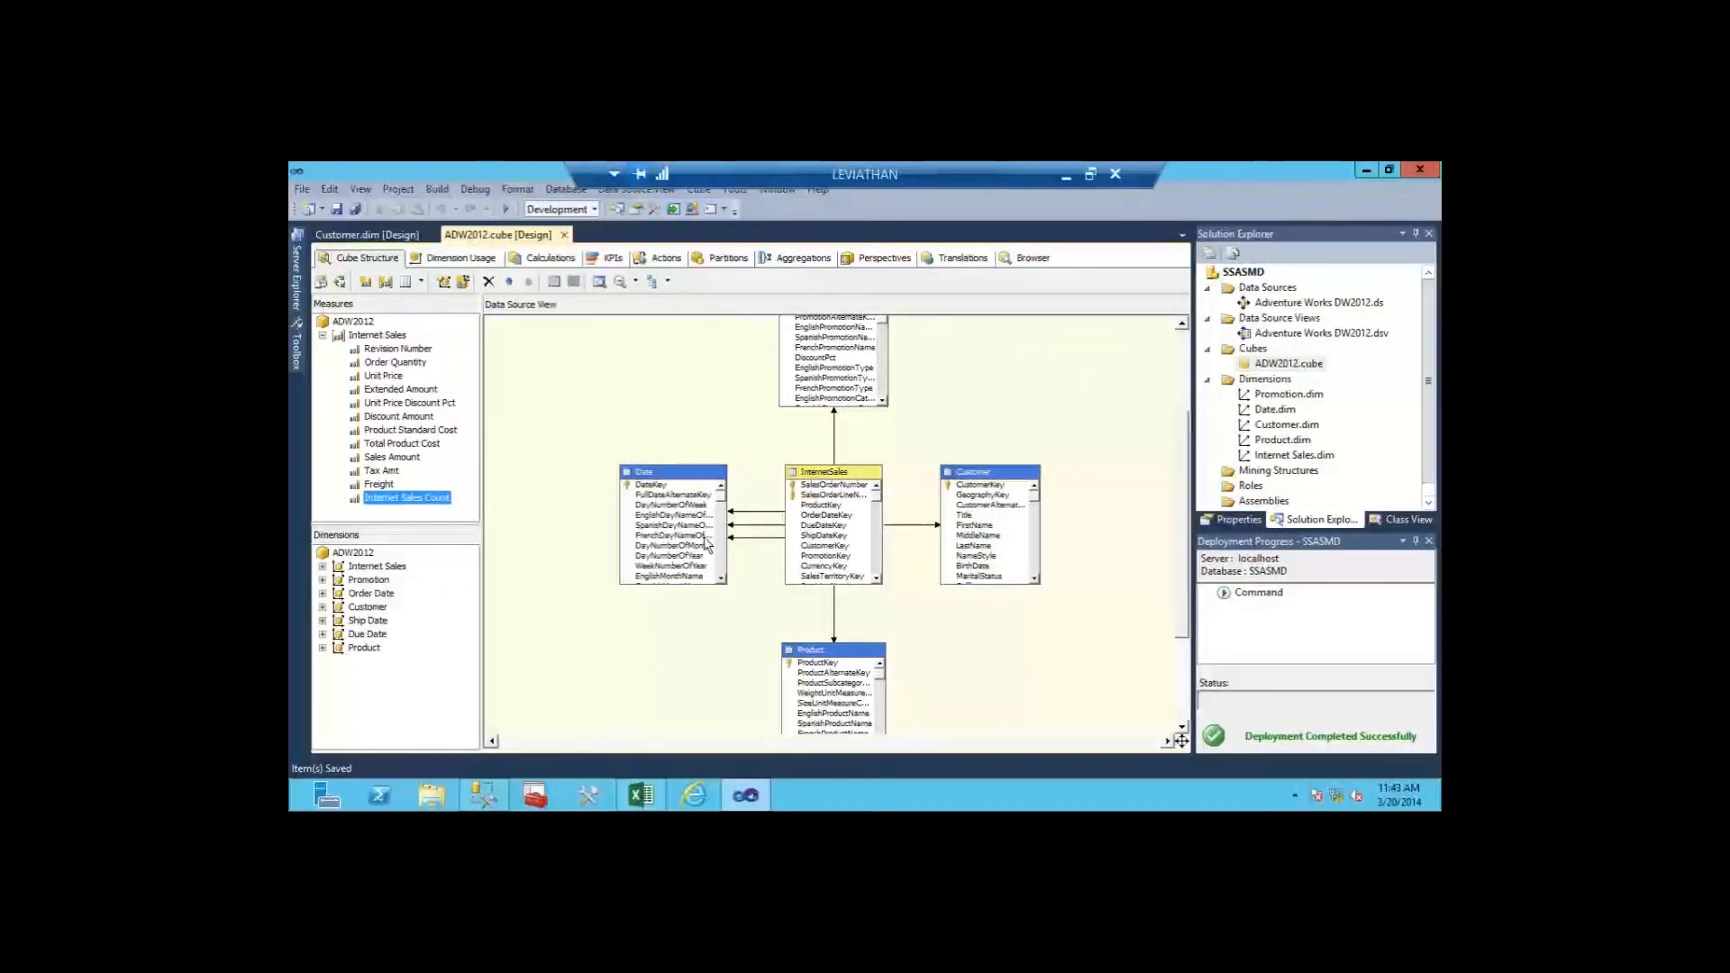
{"action": "key", "text": "F4"}
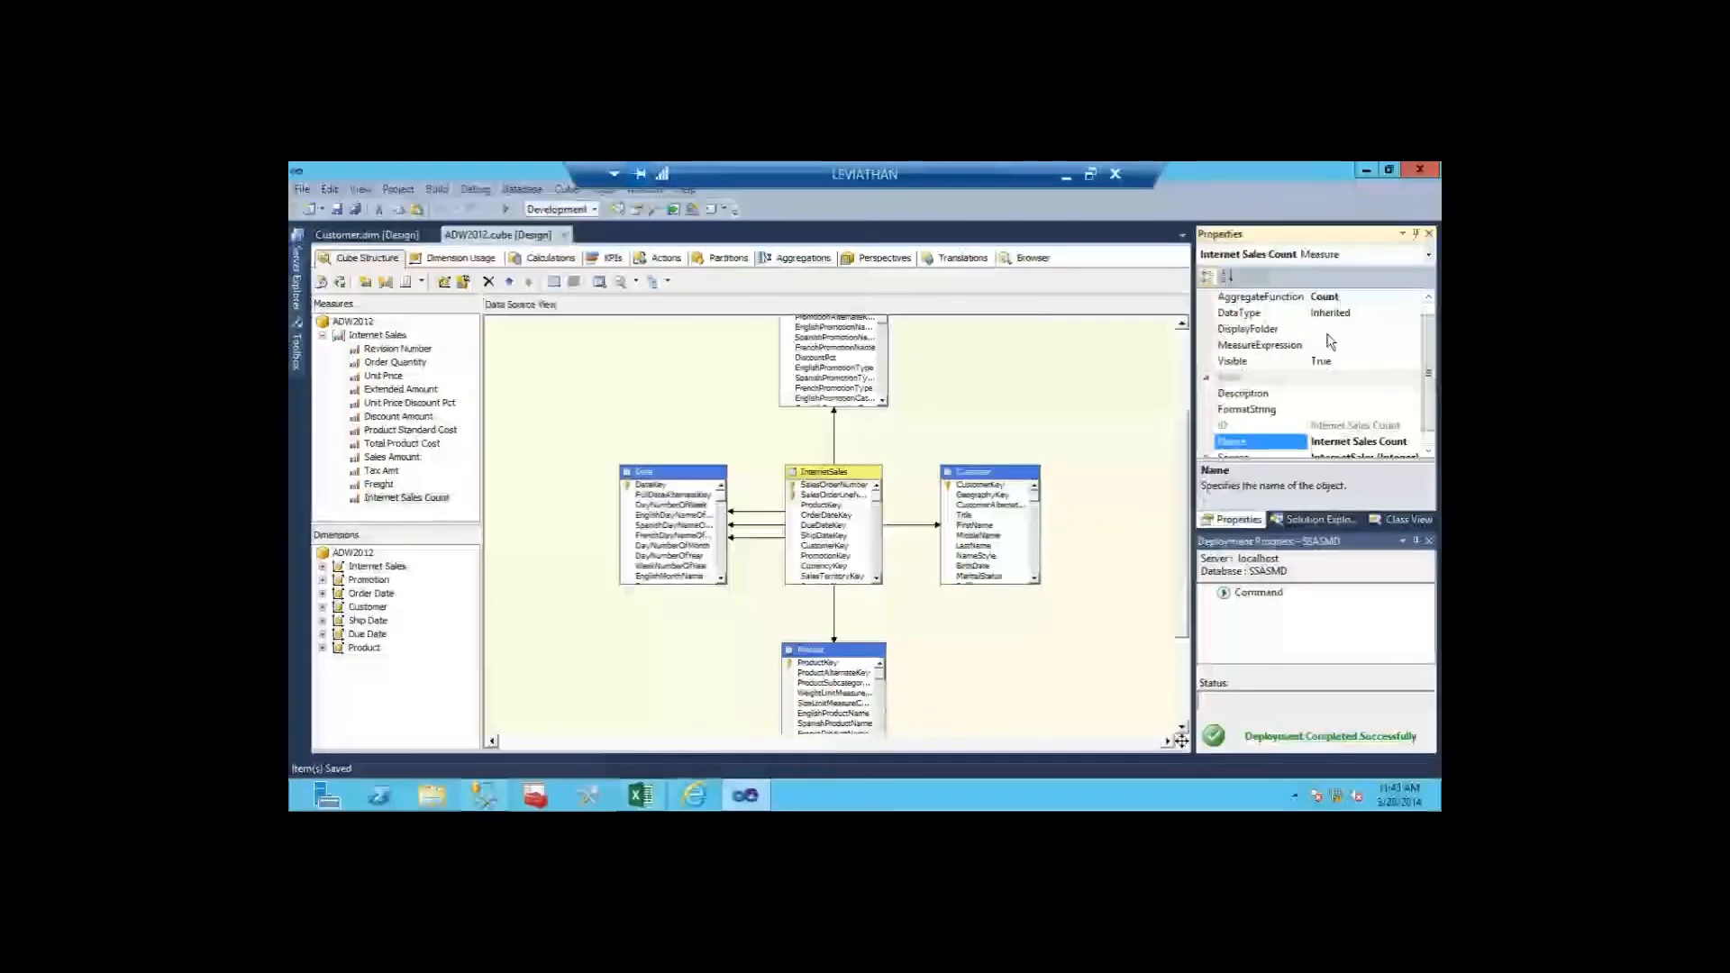
Step: Set the FormatString property of the Sales Amount measure to Currency
{"action": "left_click", "coordinate": [364, 459]}
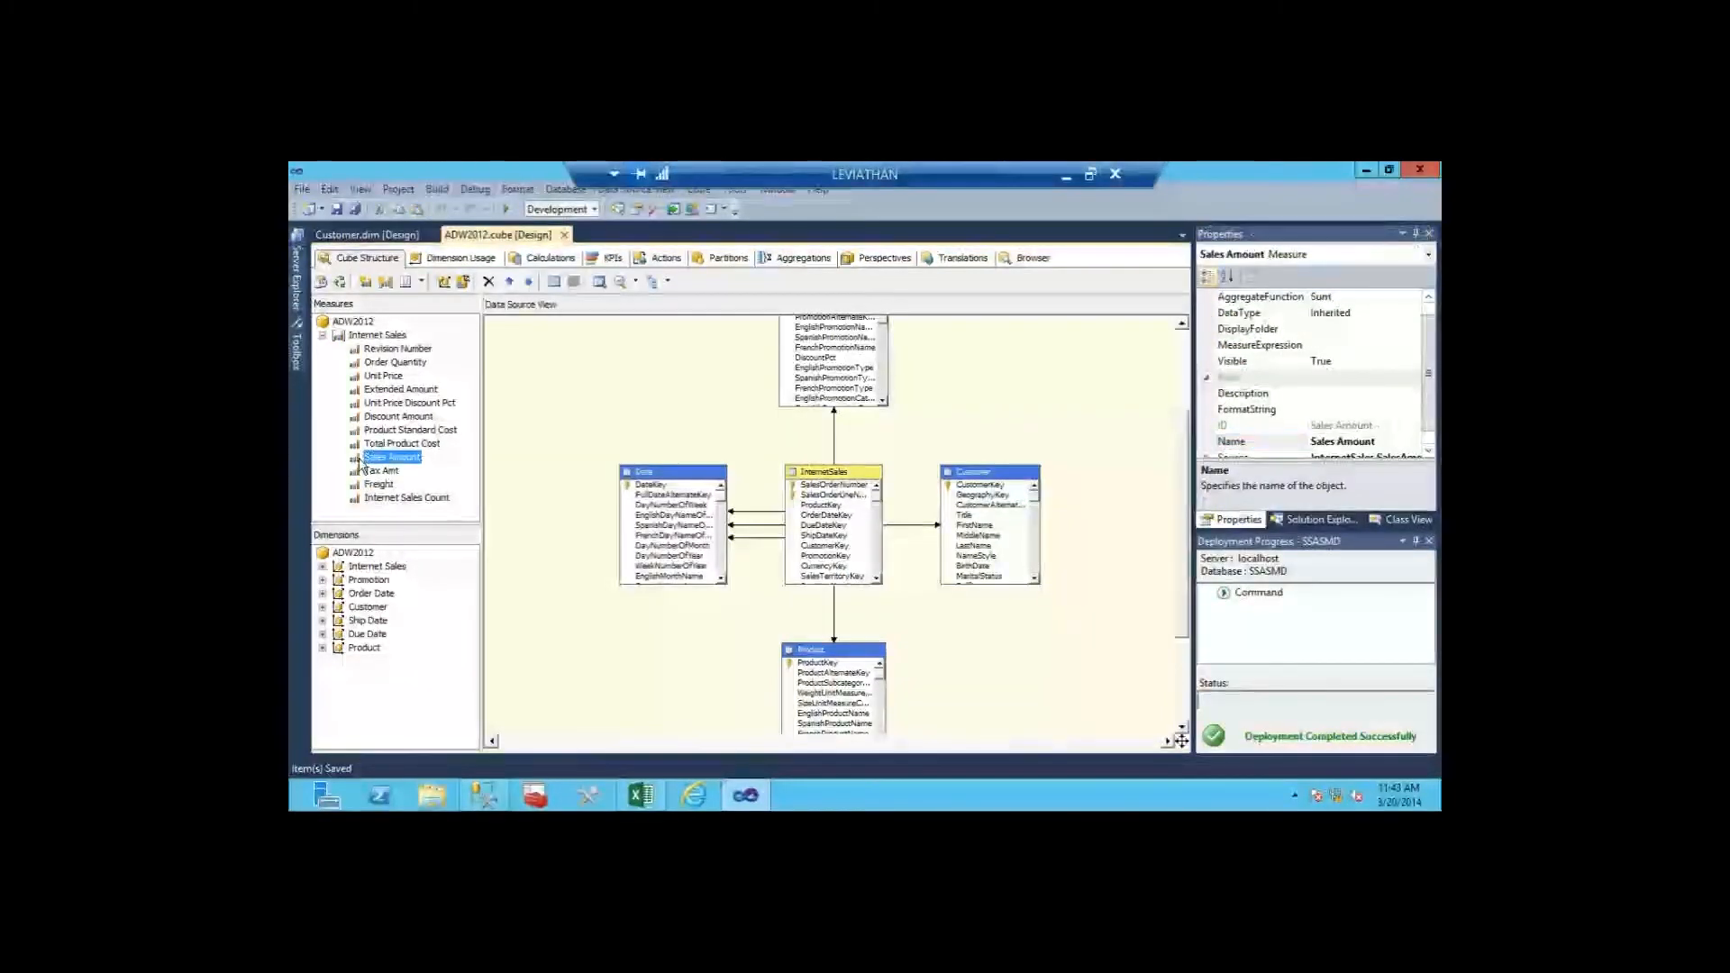
{"action": "right_click", "coordinate": [364, 459]}
{"action": "left_click", "coordinate": [423, 648]}
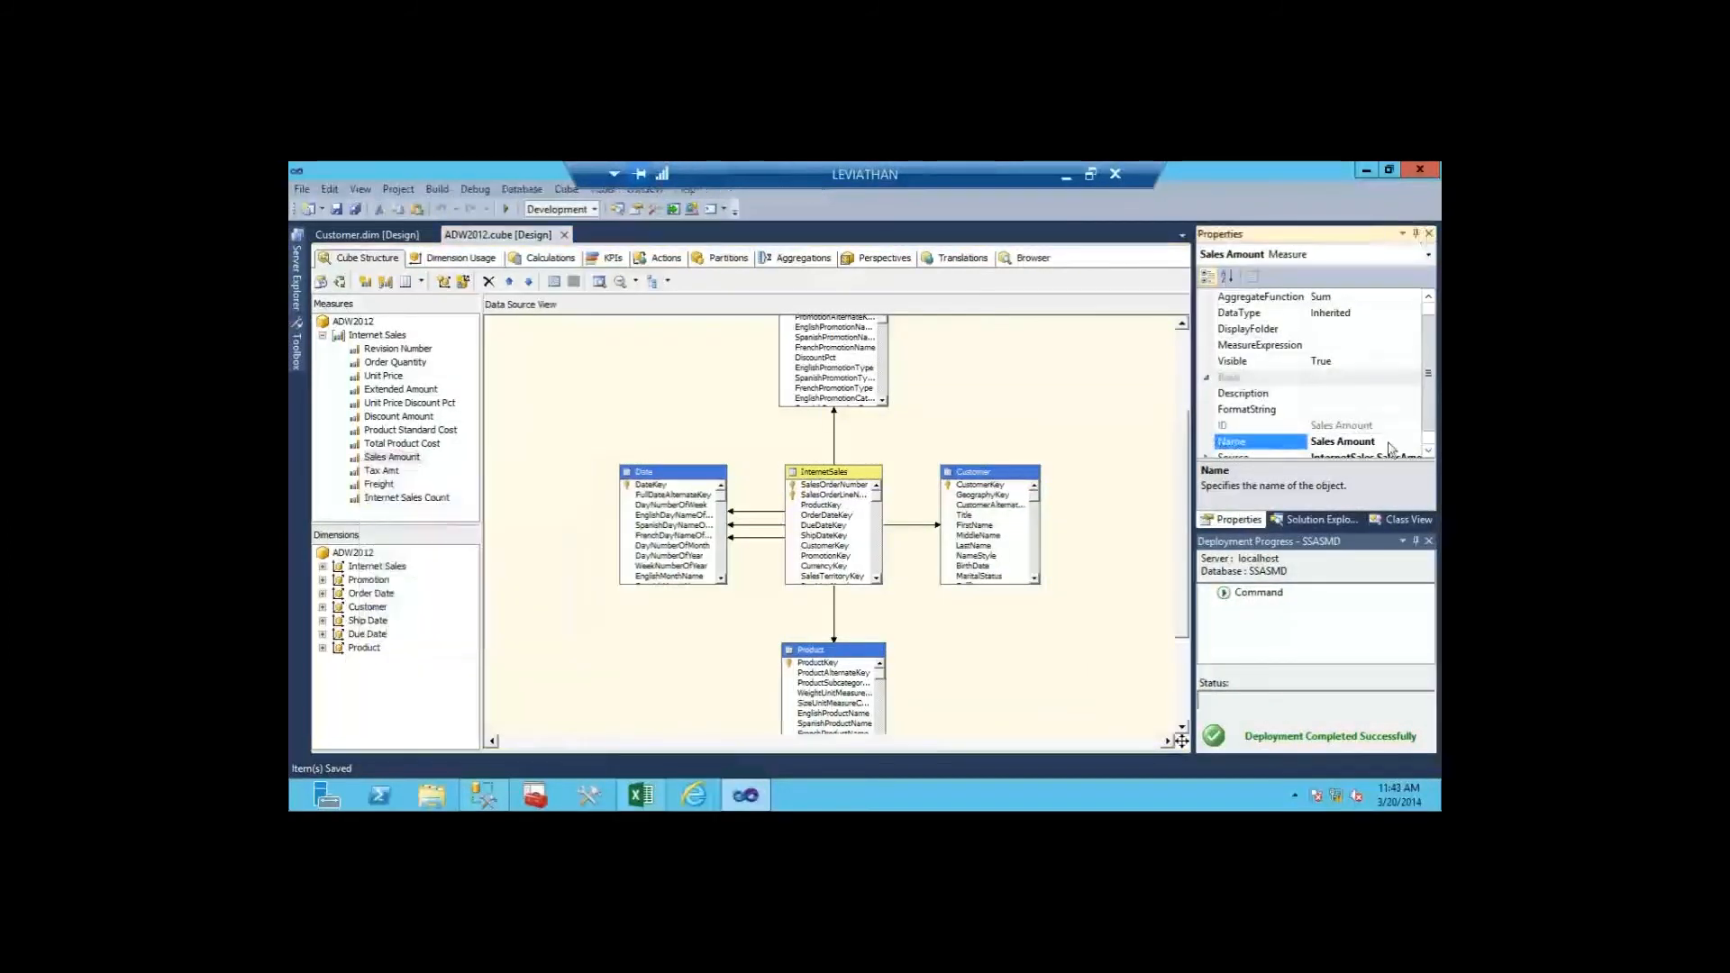
{"action": "left_click_drag", "start_coordinate": [1430, 393], "coordinate": [1430, 413]}
{"action": "left_click", "coordinate": [1354, 394]}
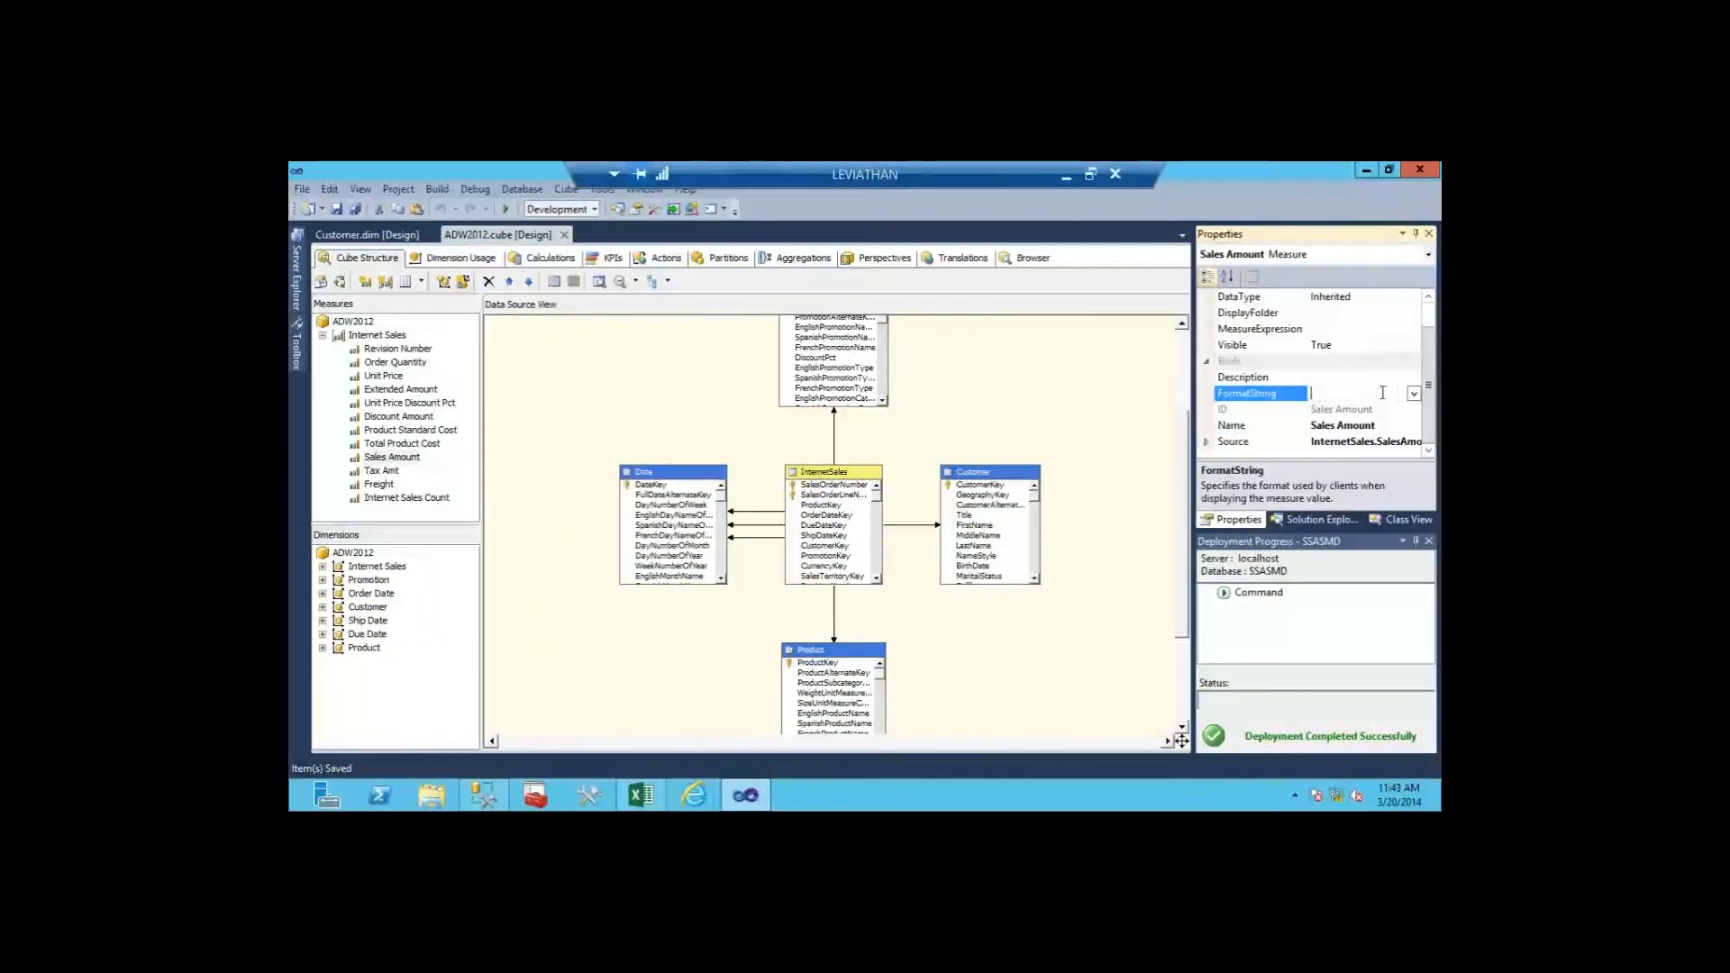
{"action": "left_click", "coordinate": [1414, 394]}
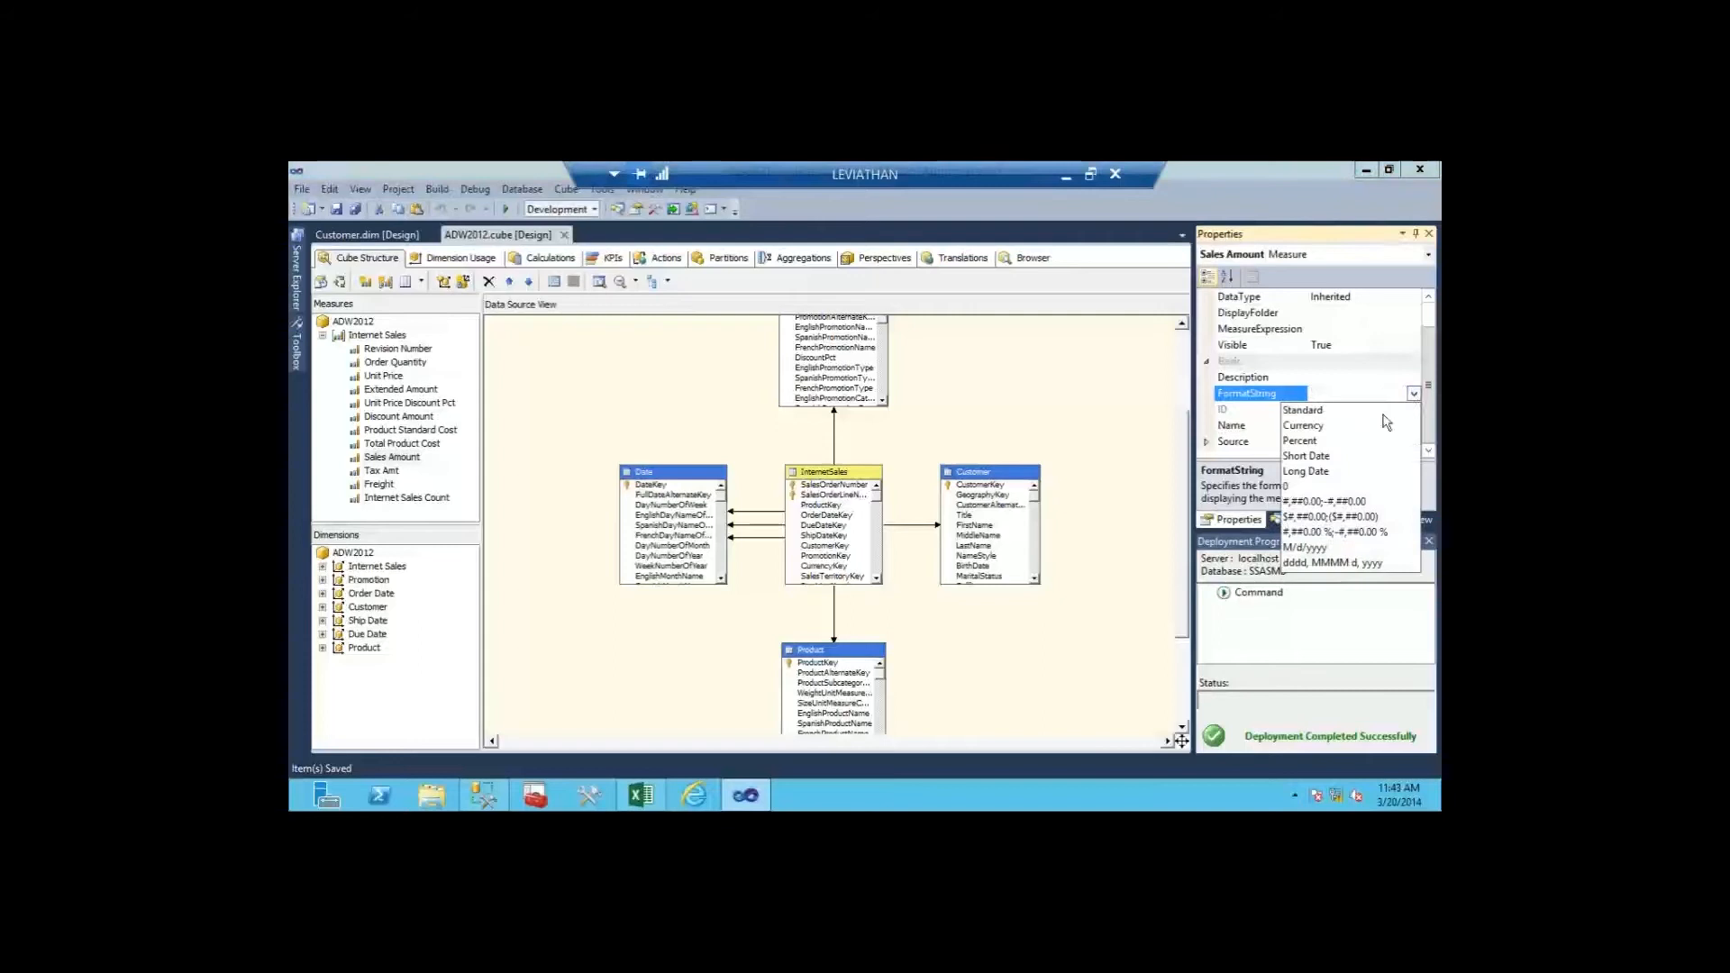
{"action": "left_click", "coordinate": [1328, 427]}
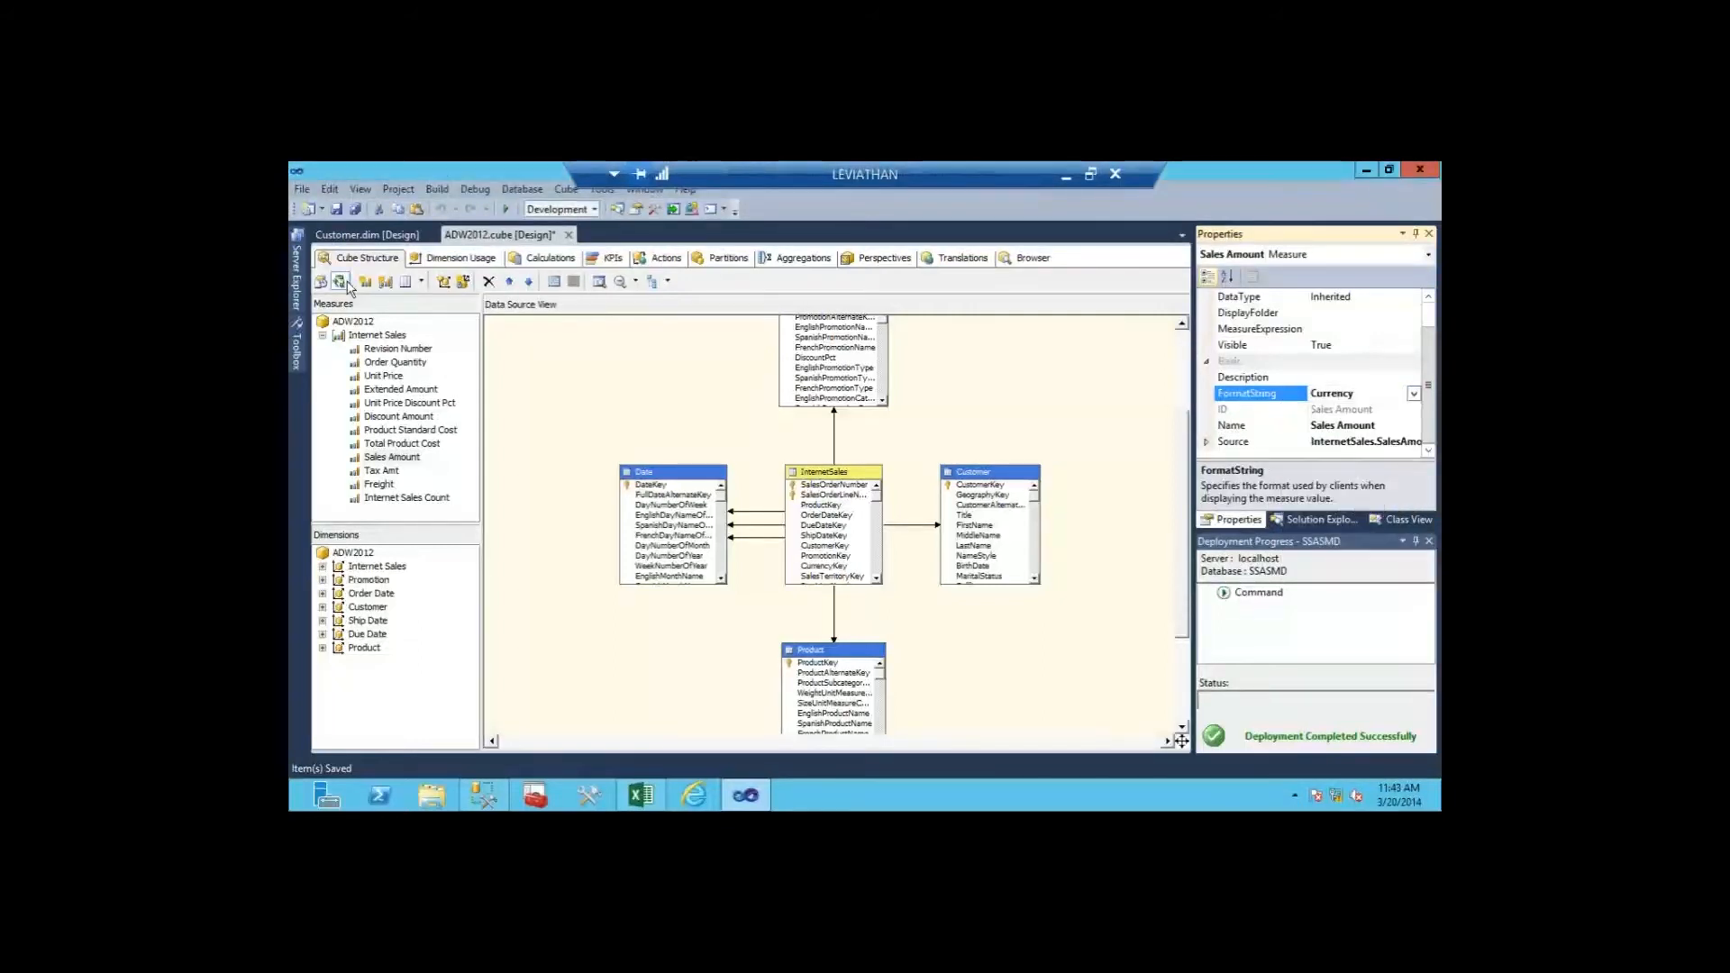
Step: Deploy the changed project and process the ADW2012 cube with the Process Default option, closing the processing dialogs when done
{"action": "left_click", "coordinate": [339, 282]}
{"action": "left_click", "coordinate": [948, 498]}
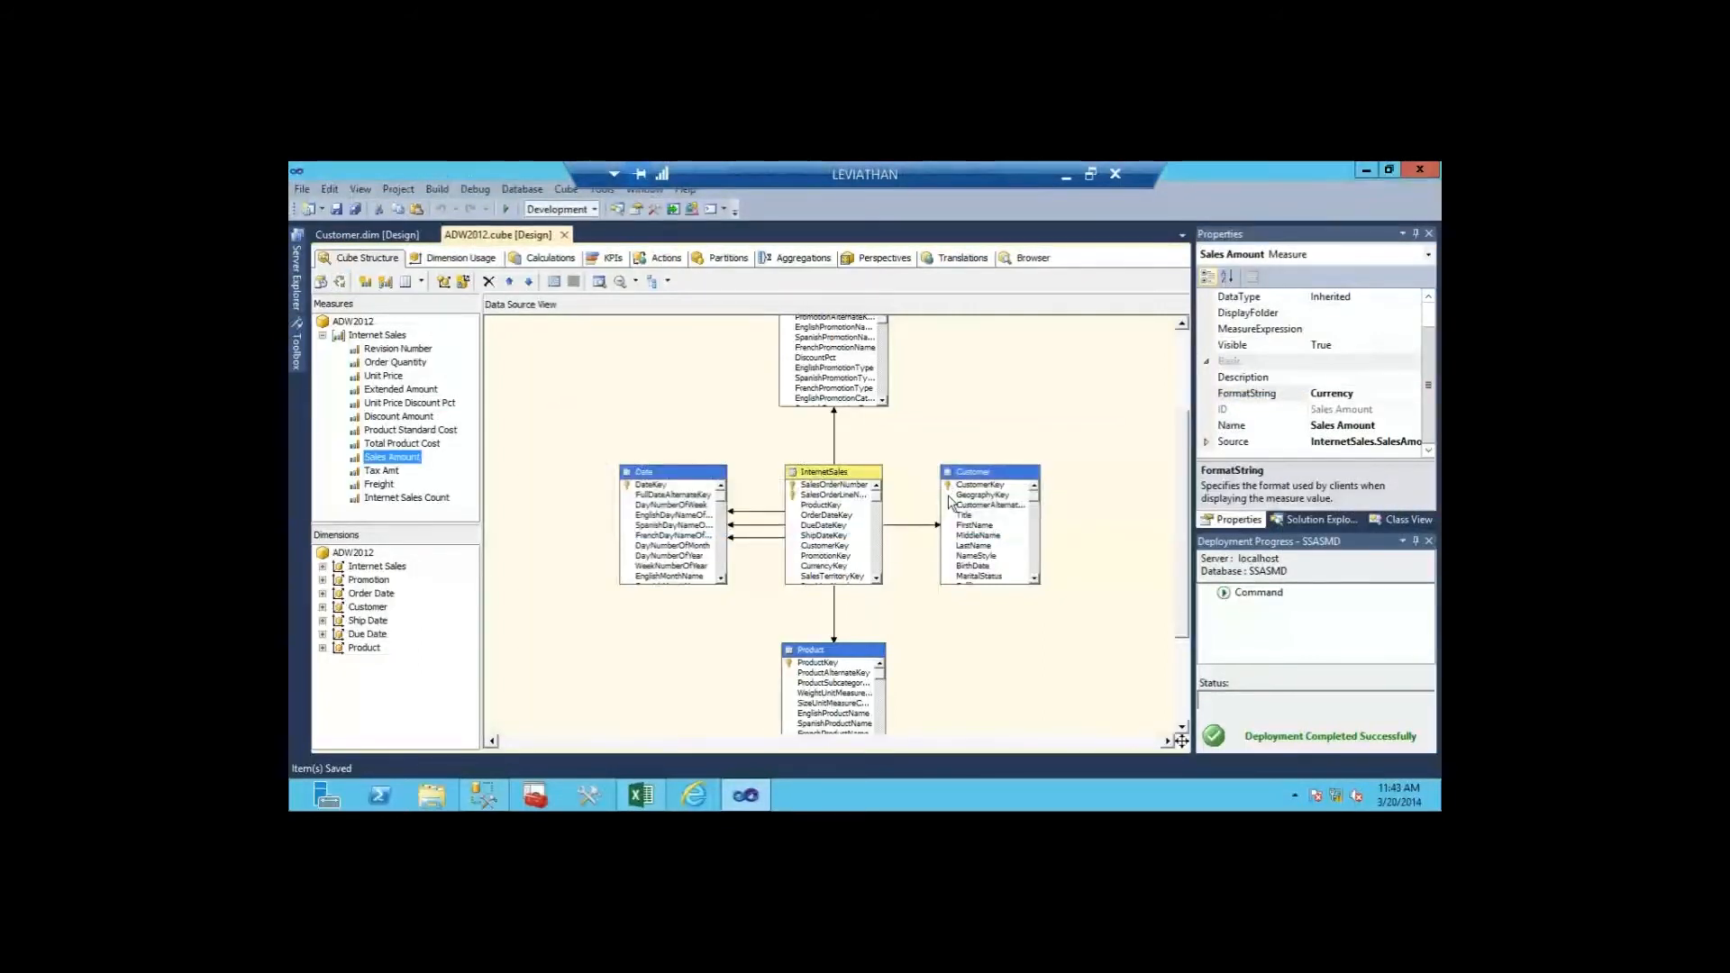
{"action": "left_click", "coordinate": [1031, 511]}
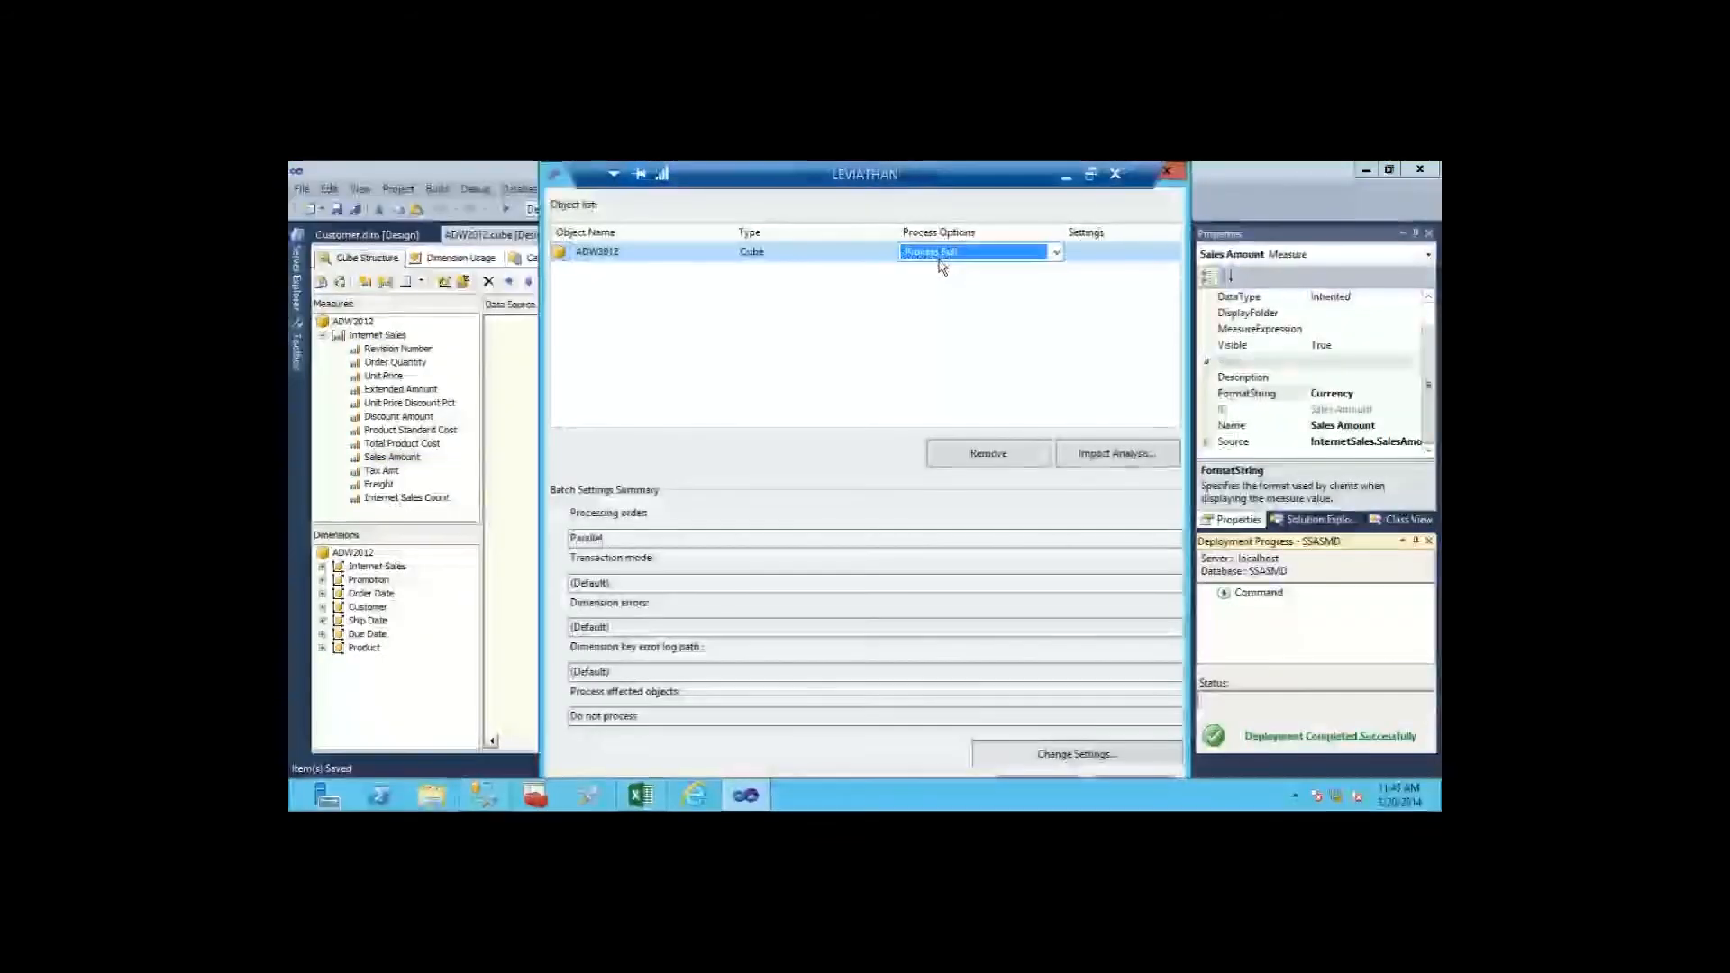
{"action": "left_click", "coordinate": [938, 259]}
{"action": "left_click", "coordinate": [941, 270]}
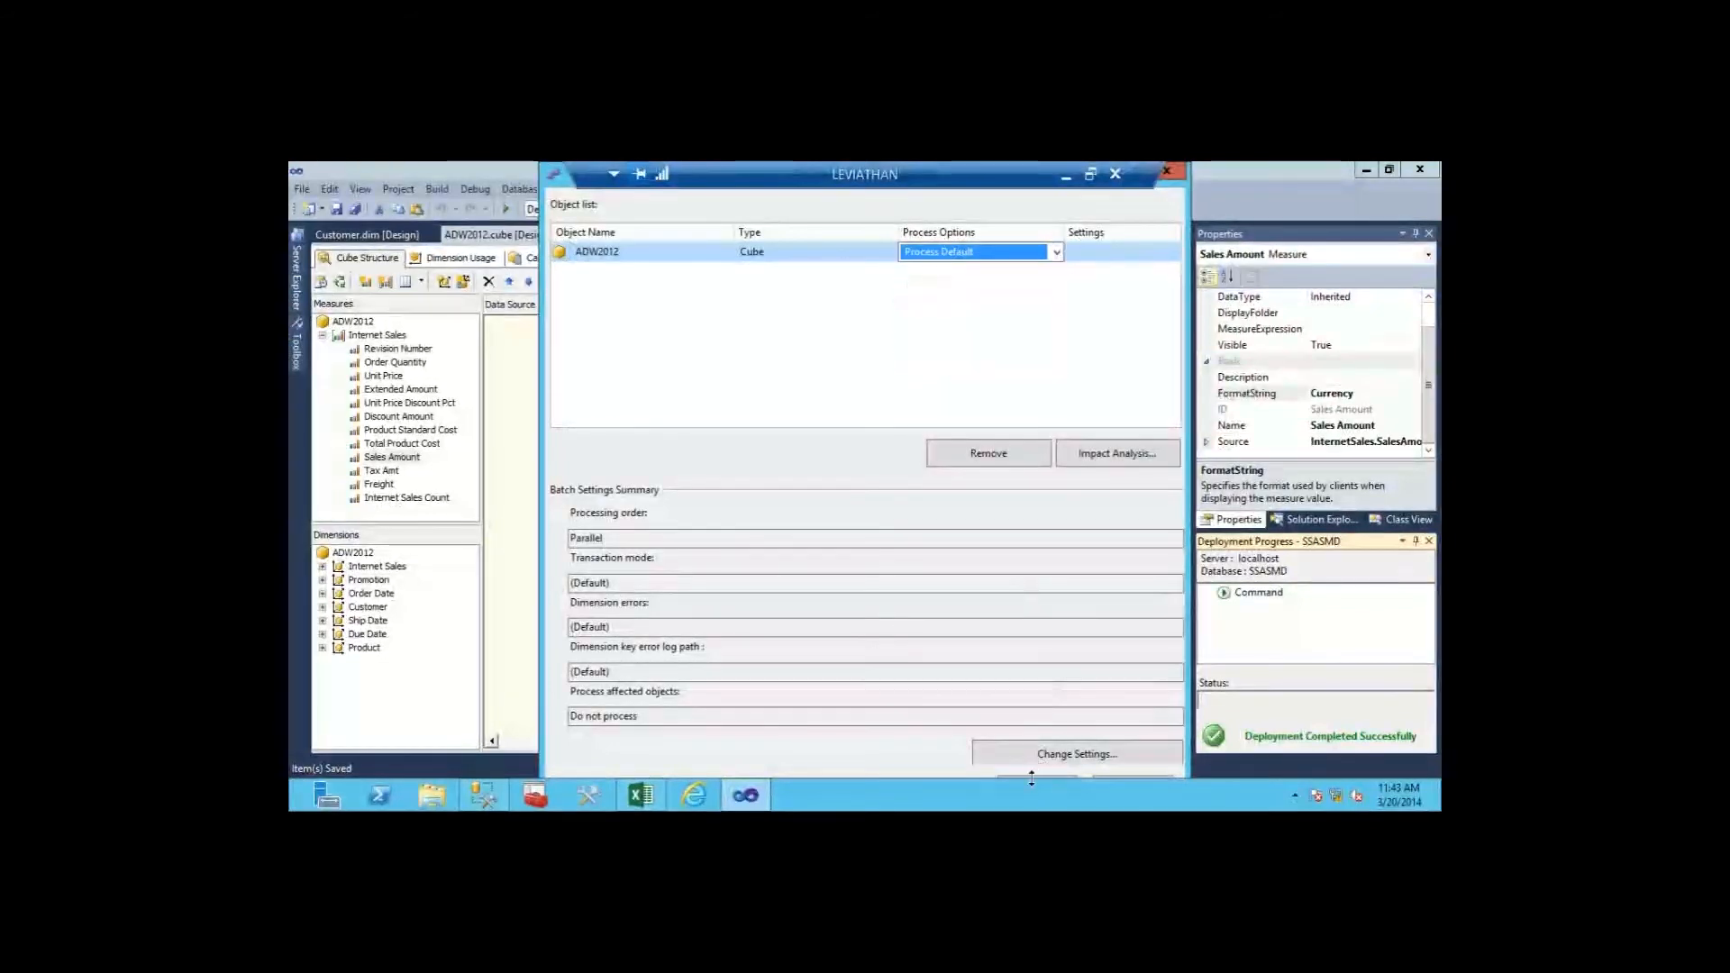
{"action": "left_click", "coordinate": [1032, 779]}
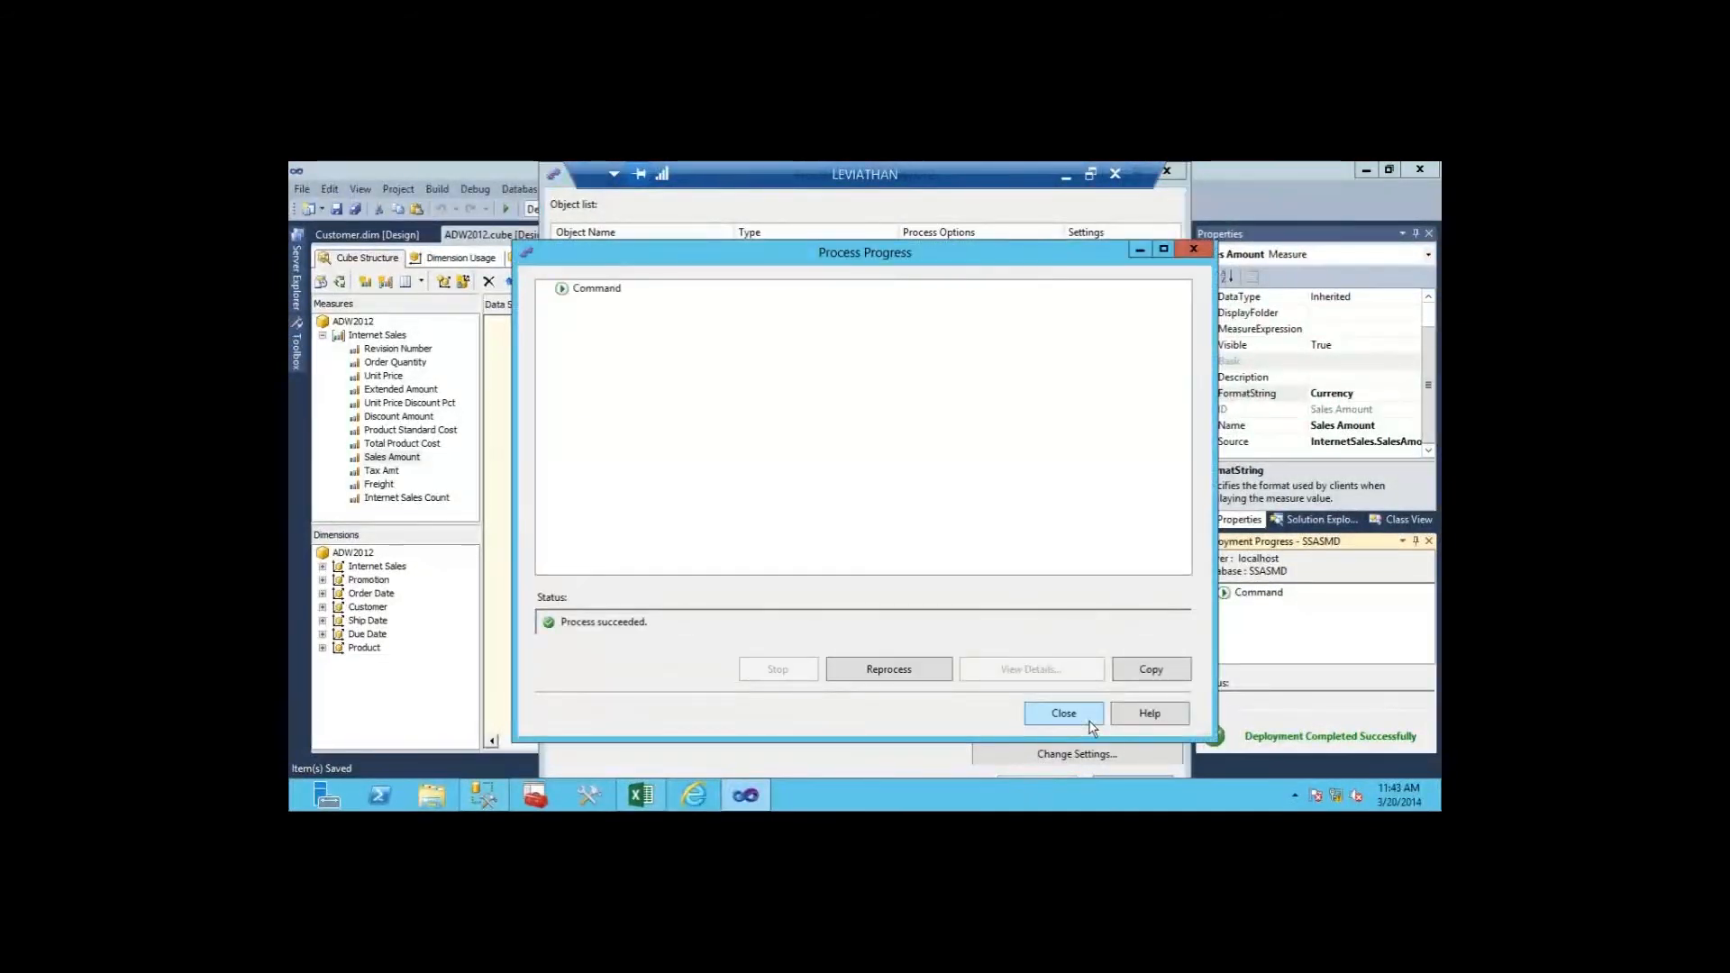
{"action": "left_click", "coordinate": [1081, 717]}
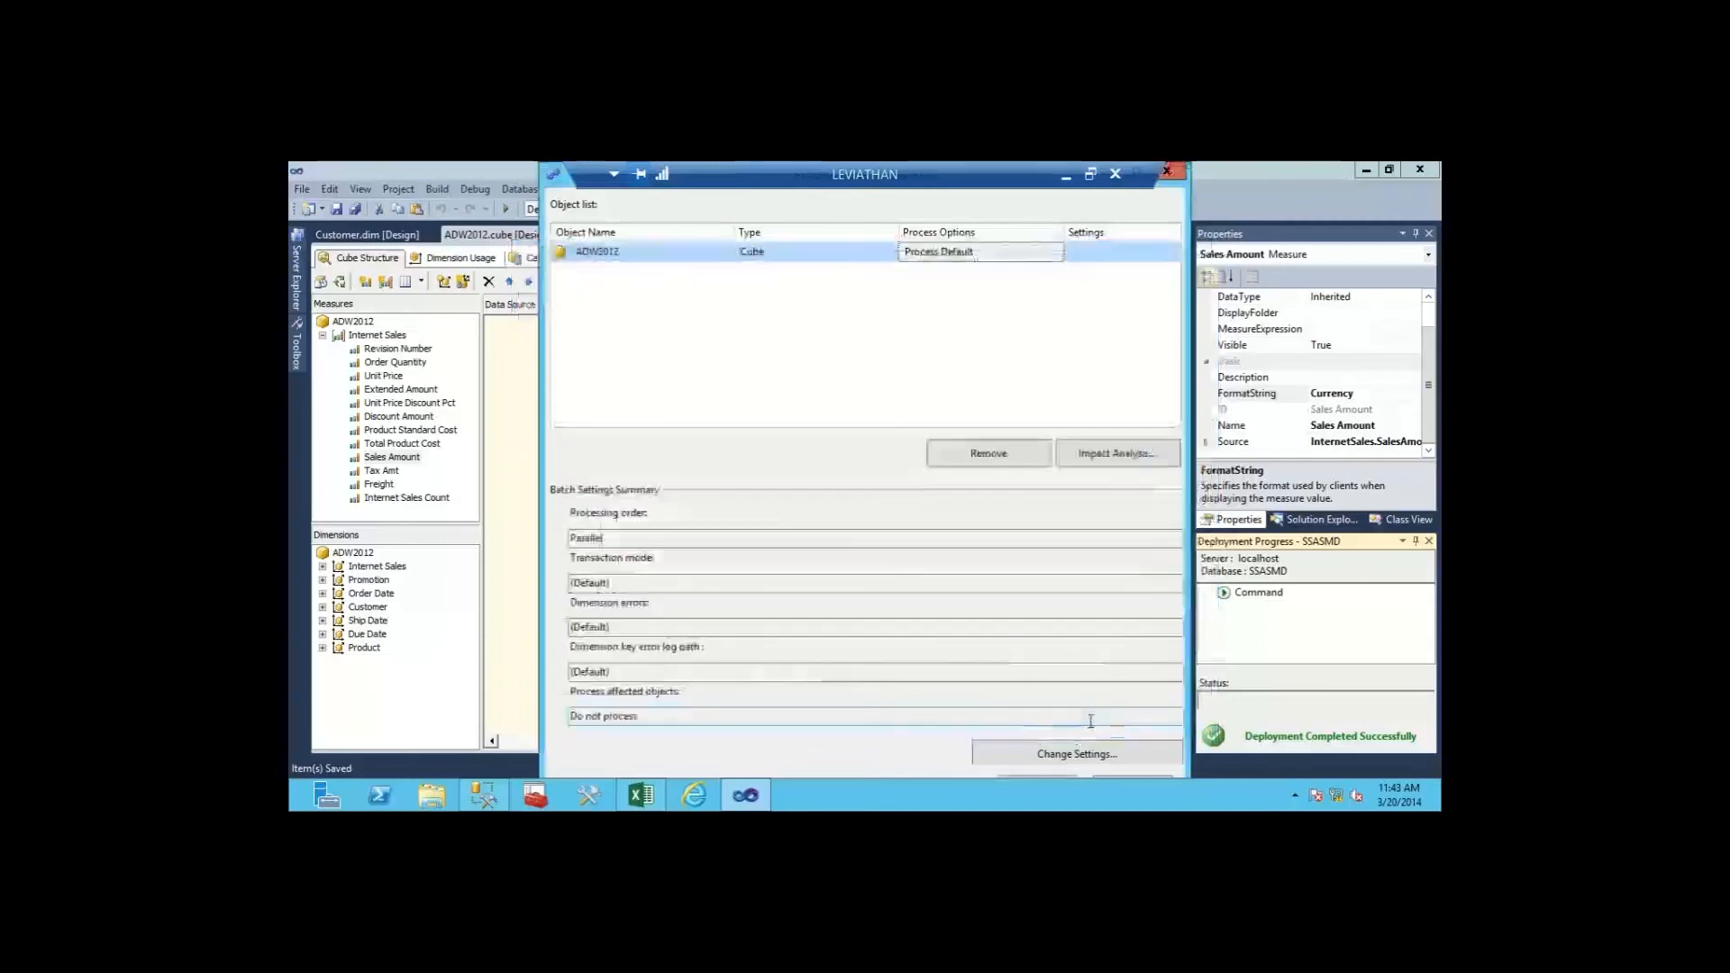
{"action": "key", "text": "Escape"}
Step: Switch to Excel, refresh the PivotTable and check the formatting of the Sales Amount value
{"action": "key", "text": "alt+Tab"}
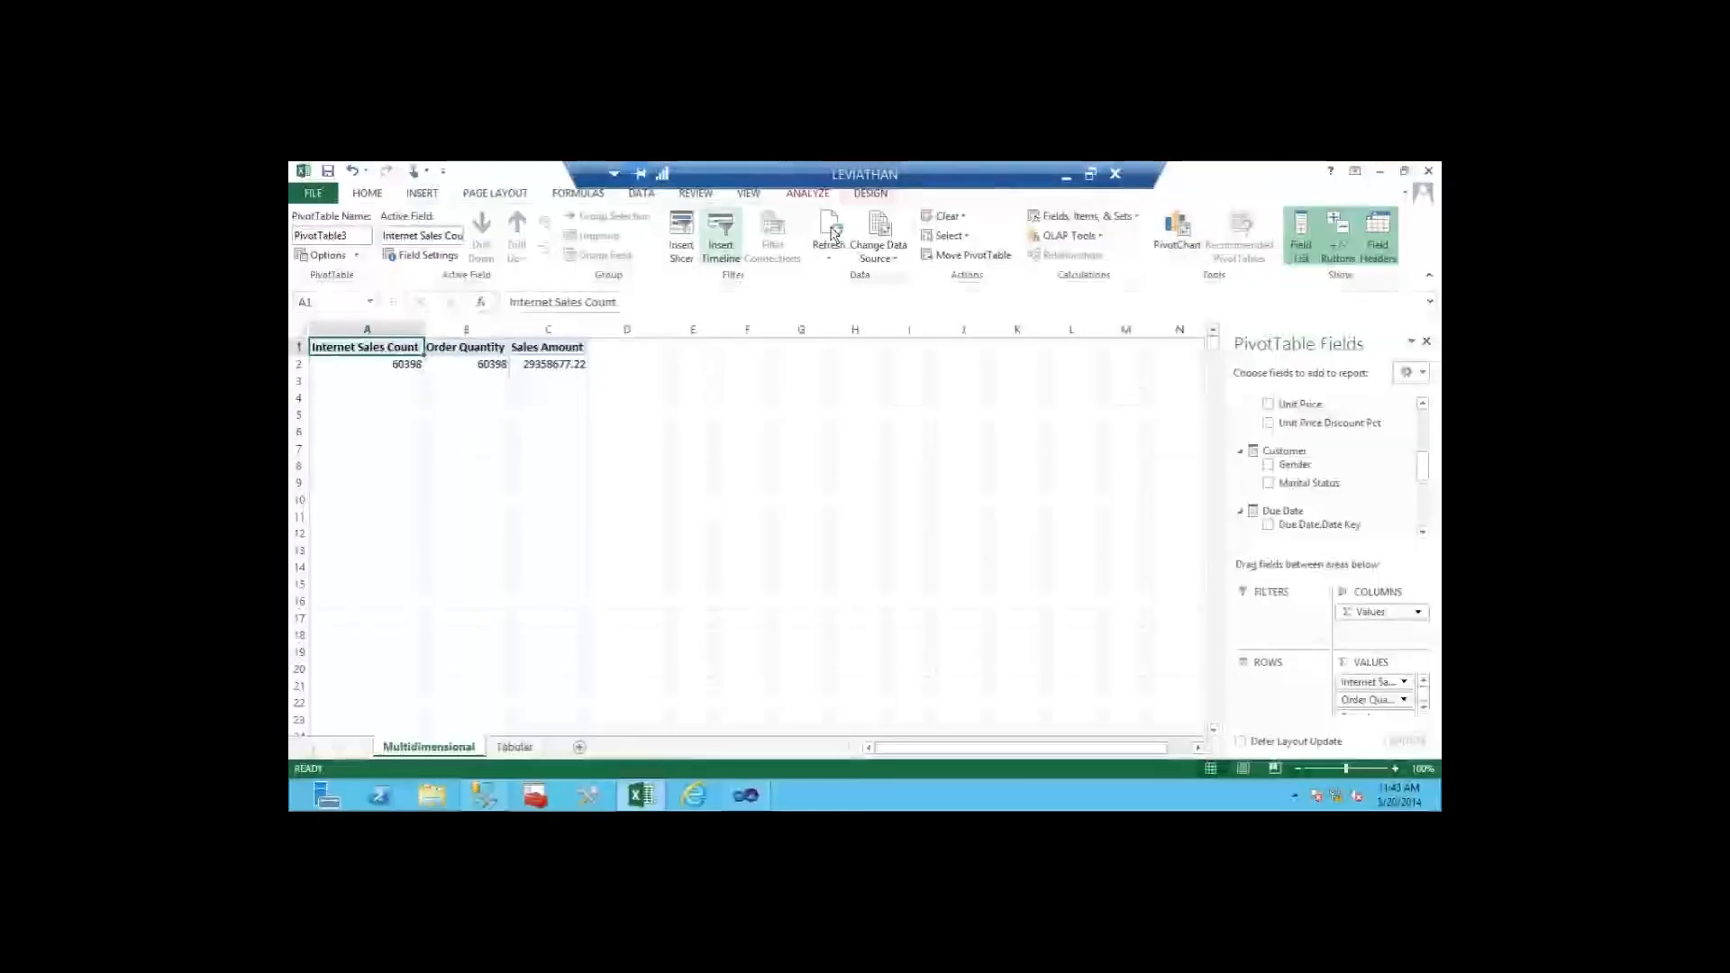
{"action": "left_click", "coordinate": [828, 227]}
{"action": "left_click", "coordinate": [559, 364]}
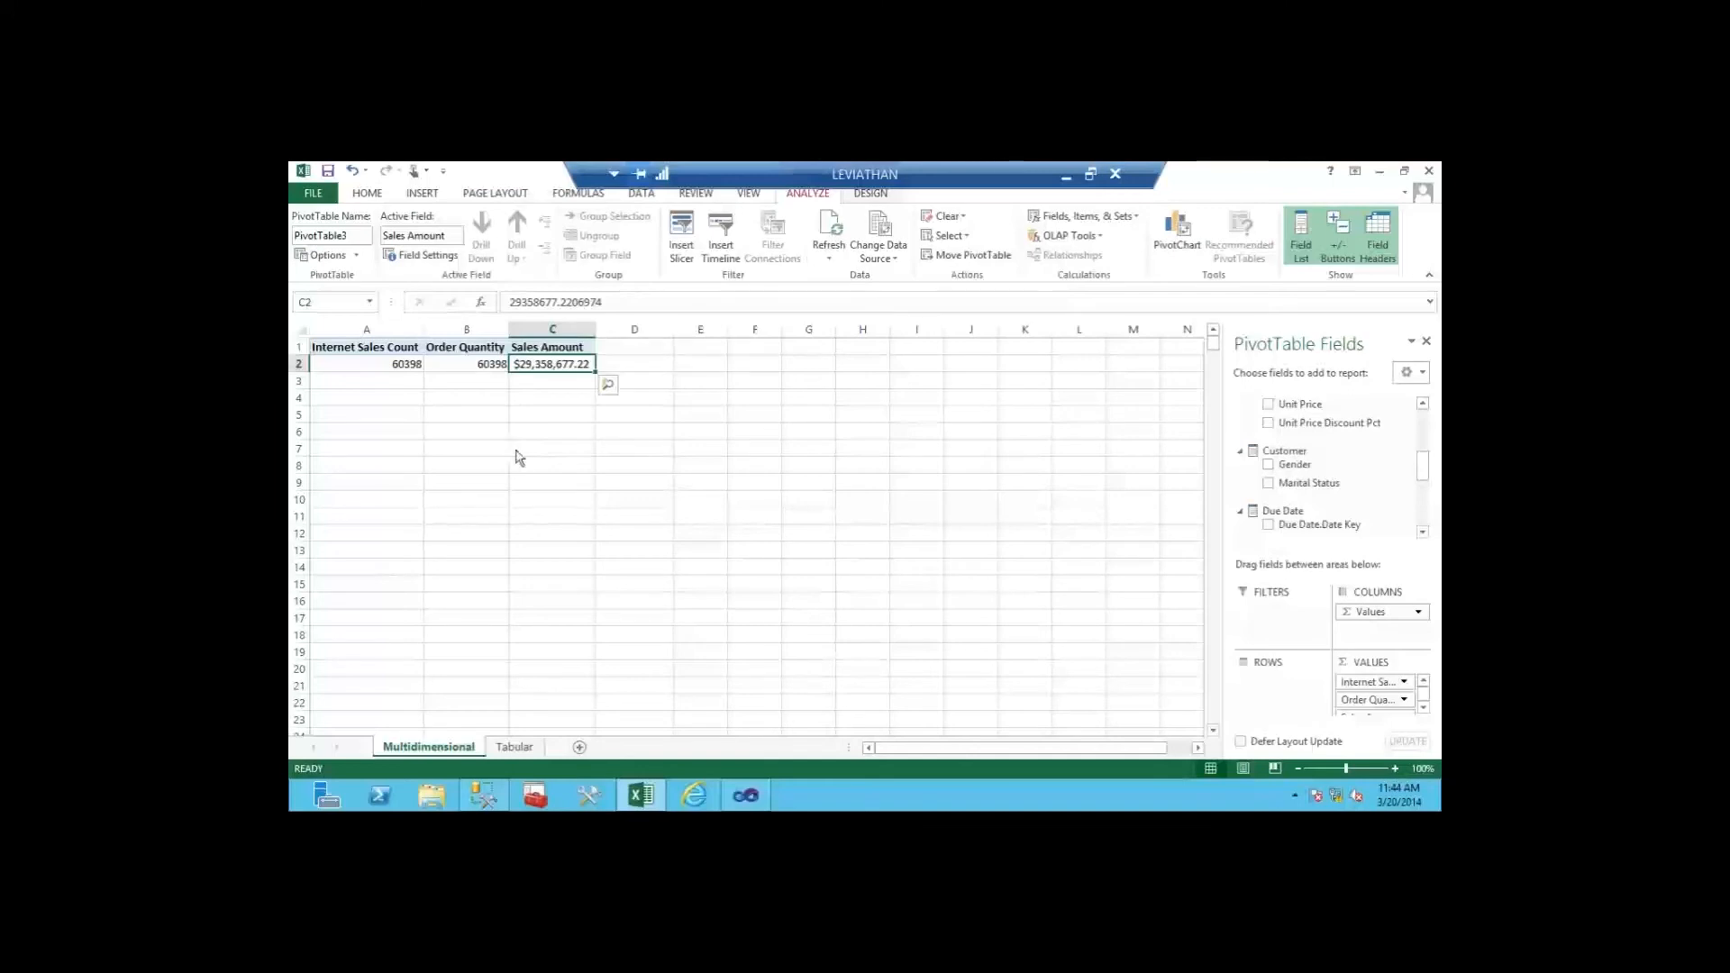
Step: Return to Visual Studio and review the Total Product Cost measure, the Customer dimension's structure and the ADW2012 cube design
{"action": "key", "text": "alt+Tab"}
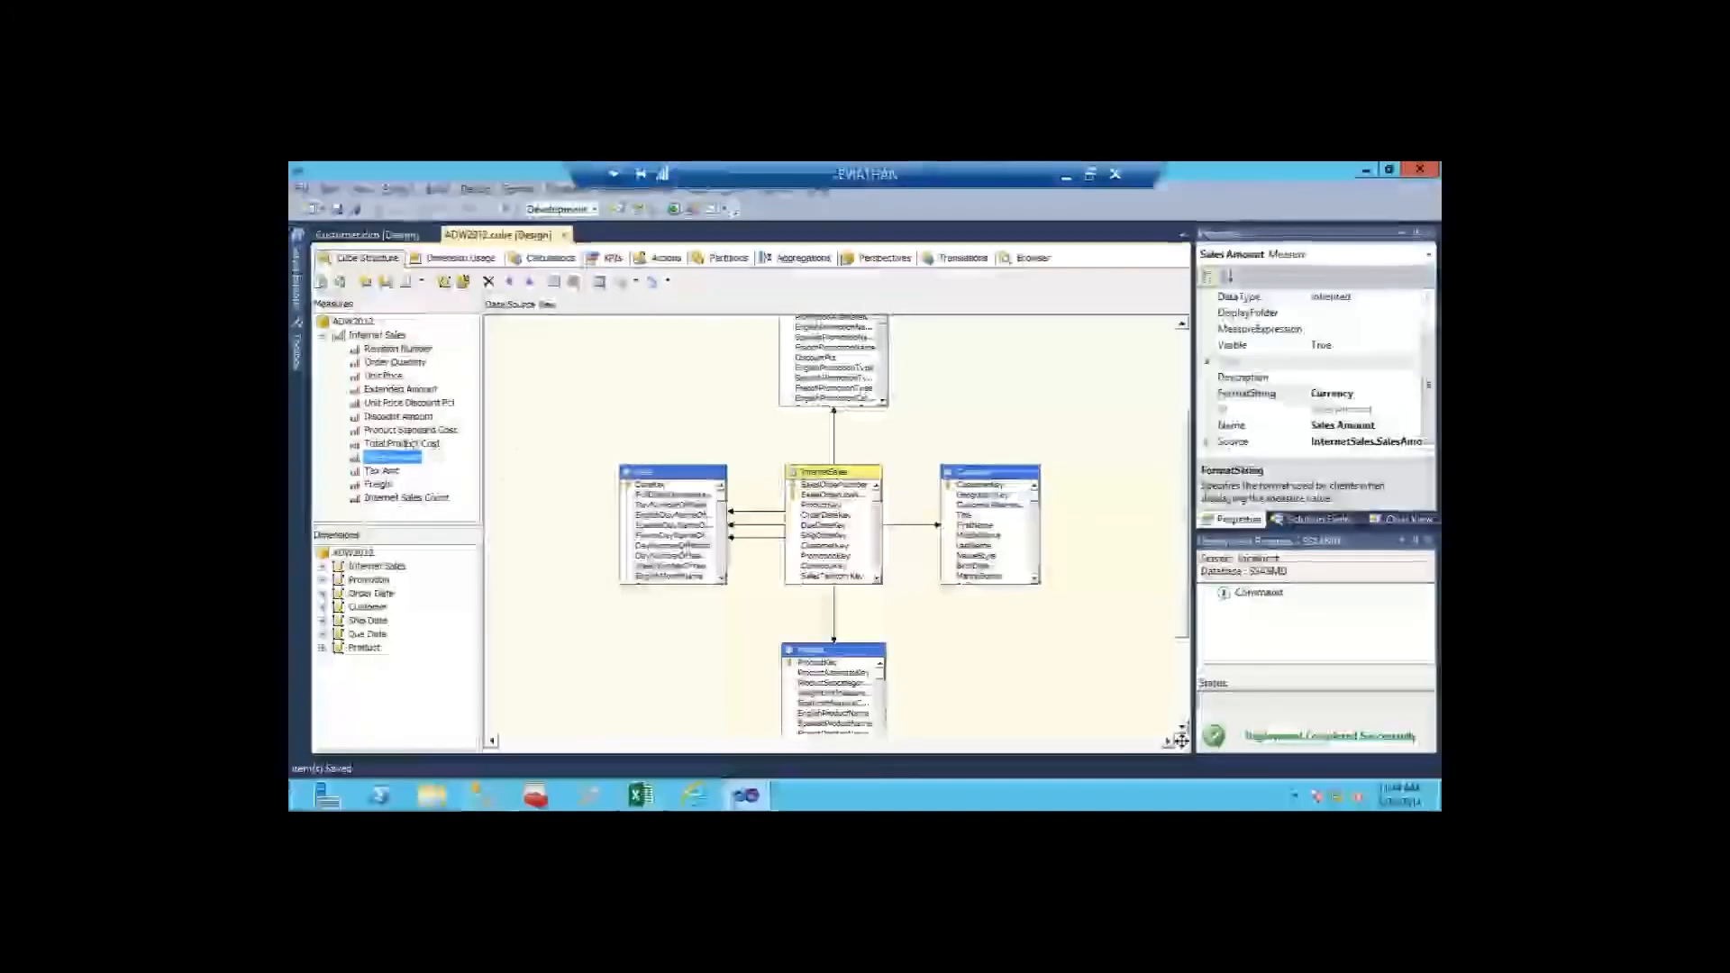
{"action": "left_click", "coordinate": [408, 443]}
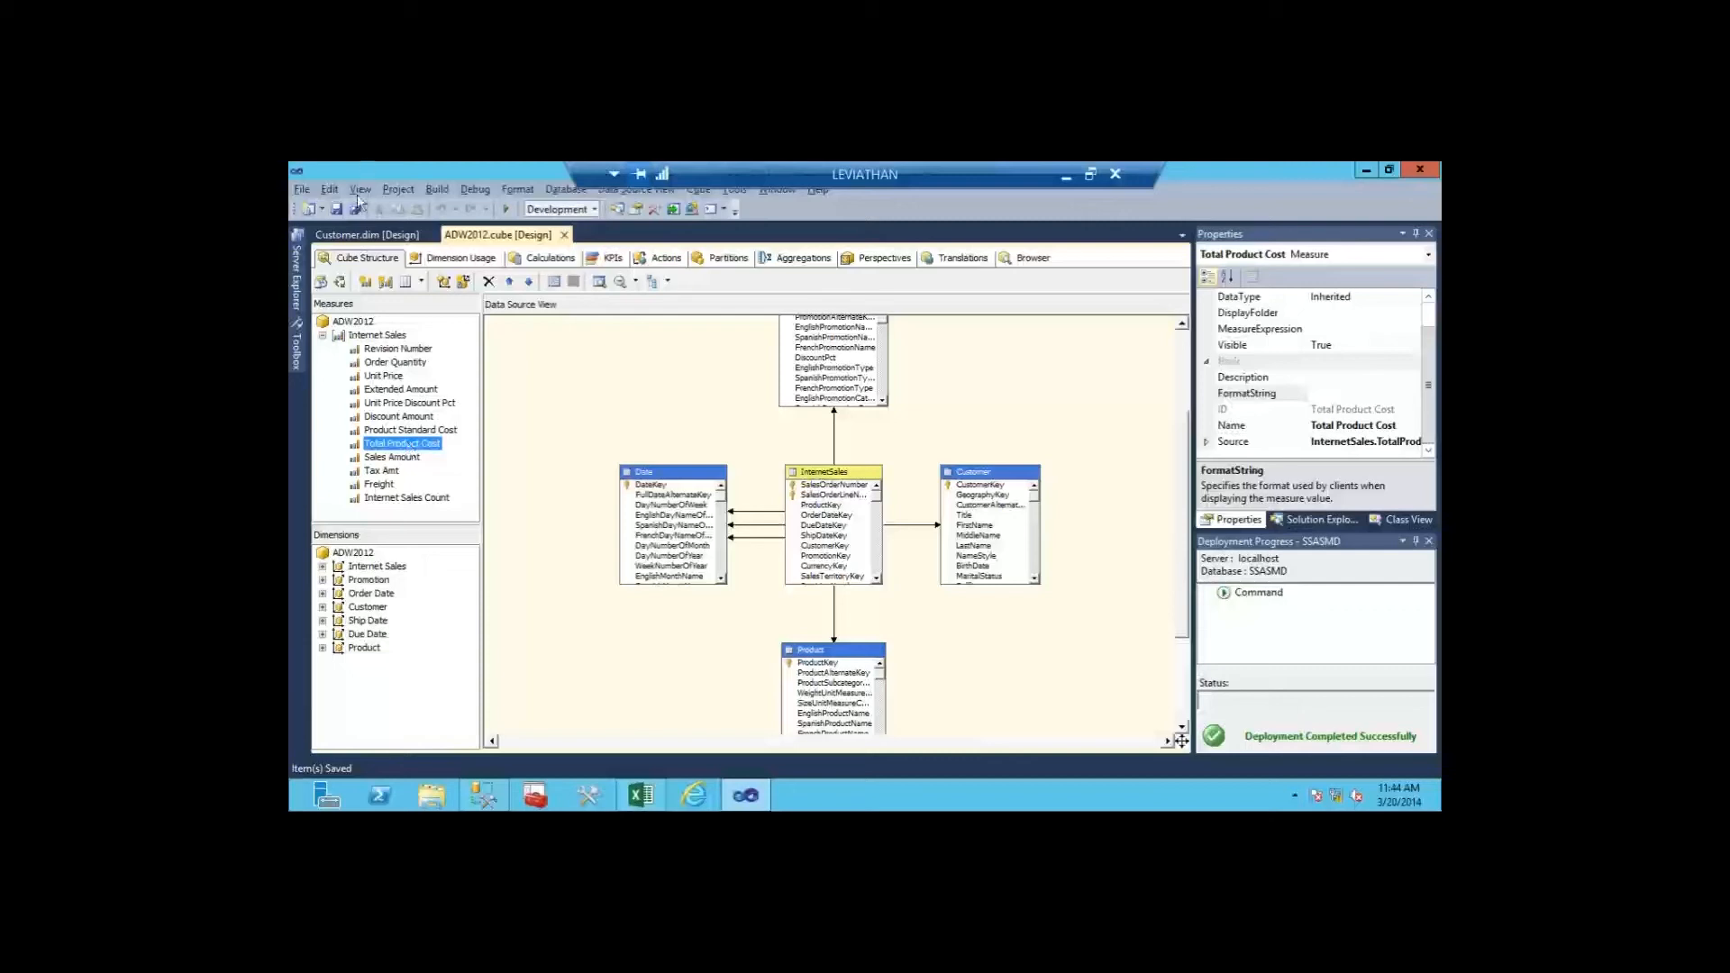
{"action": "left_click", "coordinate": [359, 234]}
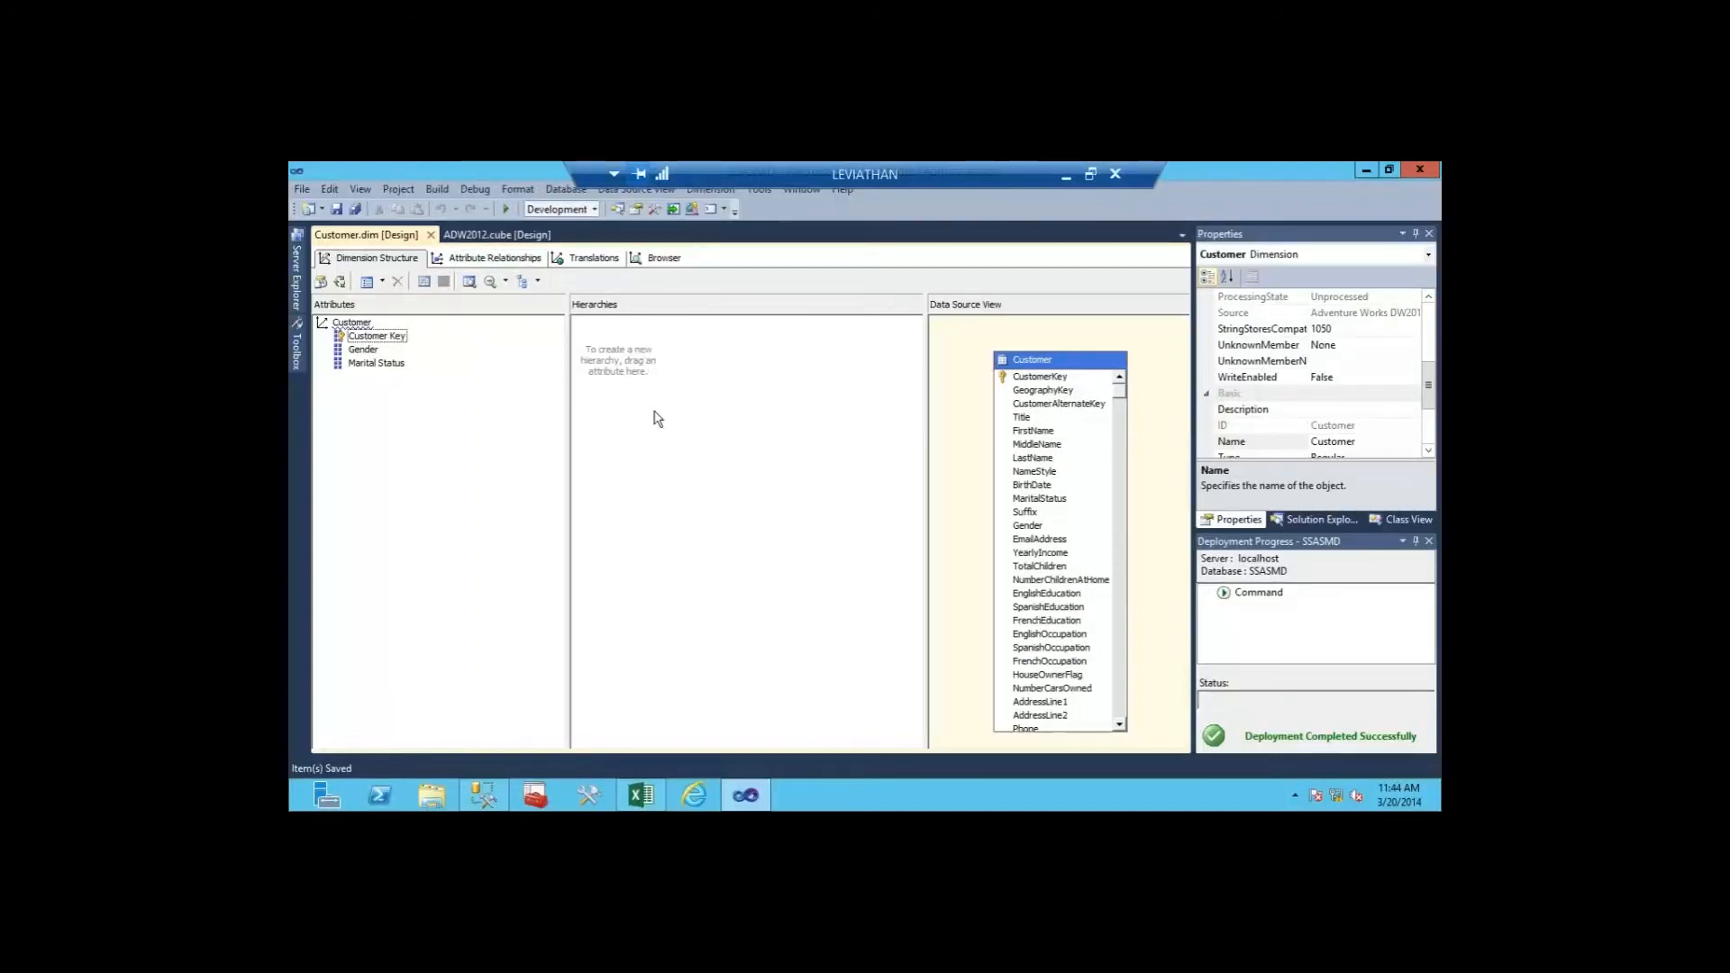
{"action": "left_click", "coordinate": [531, 236]}
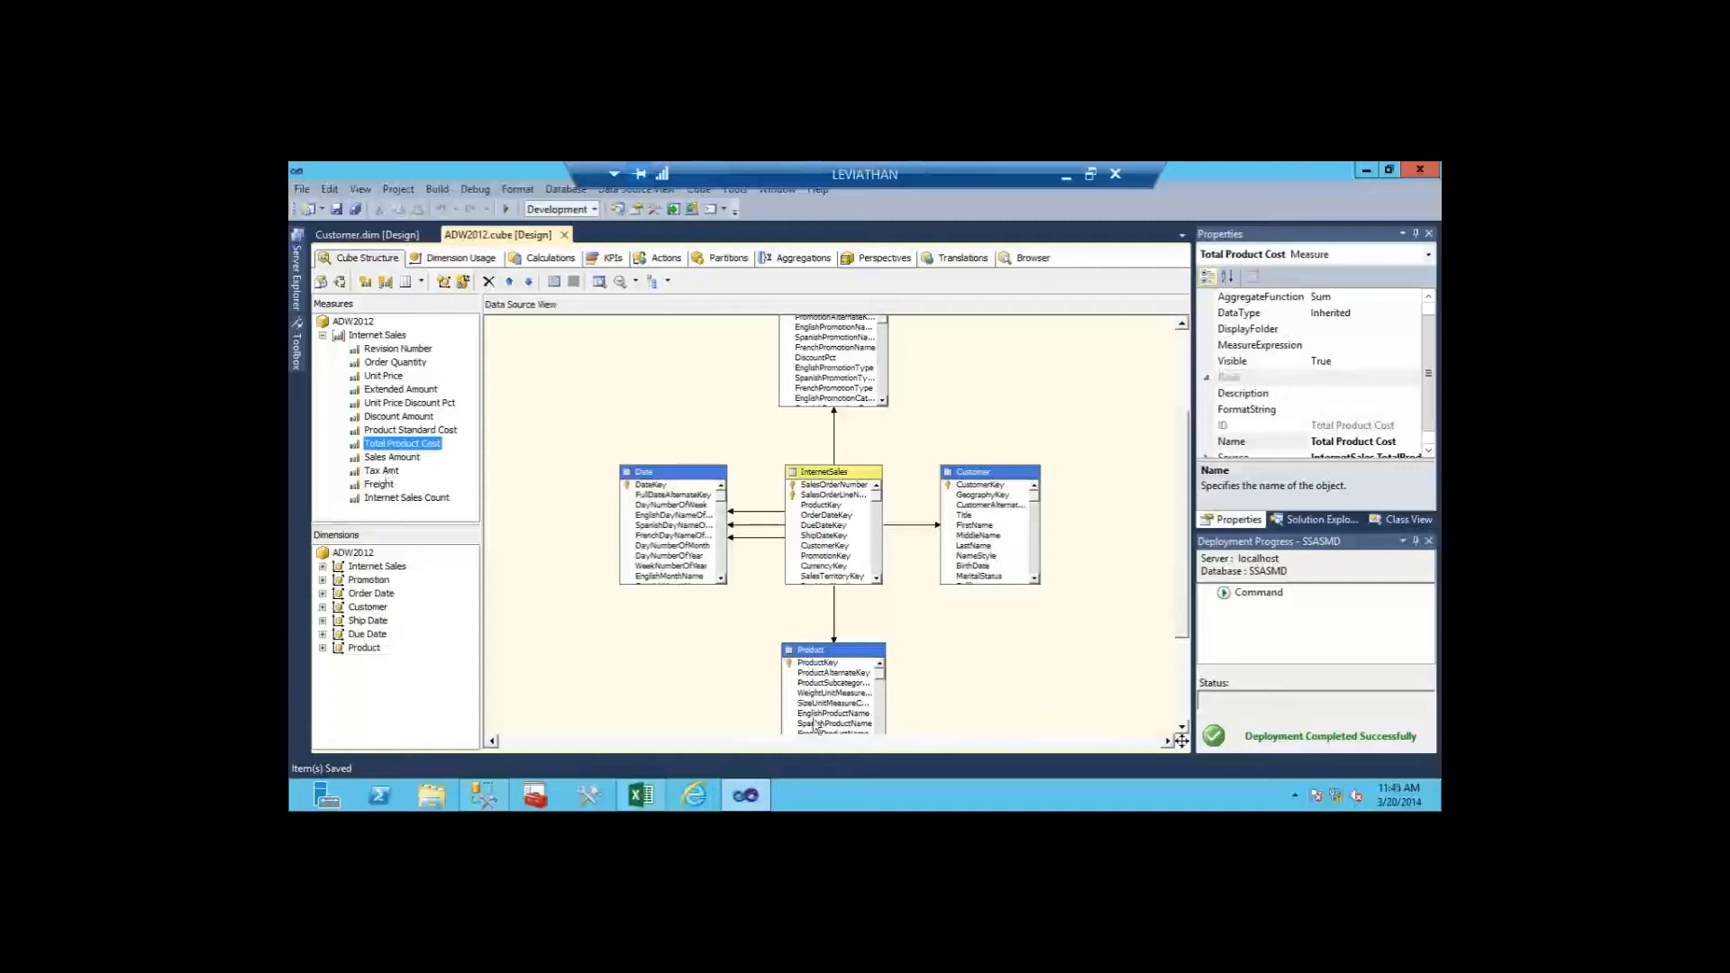
{"action": "left_click", "coordinate": [998, 651]}
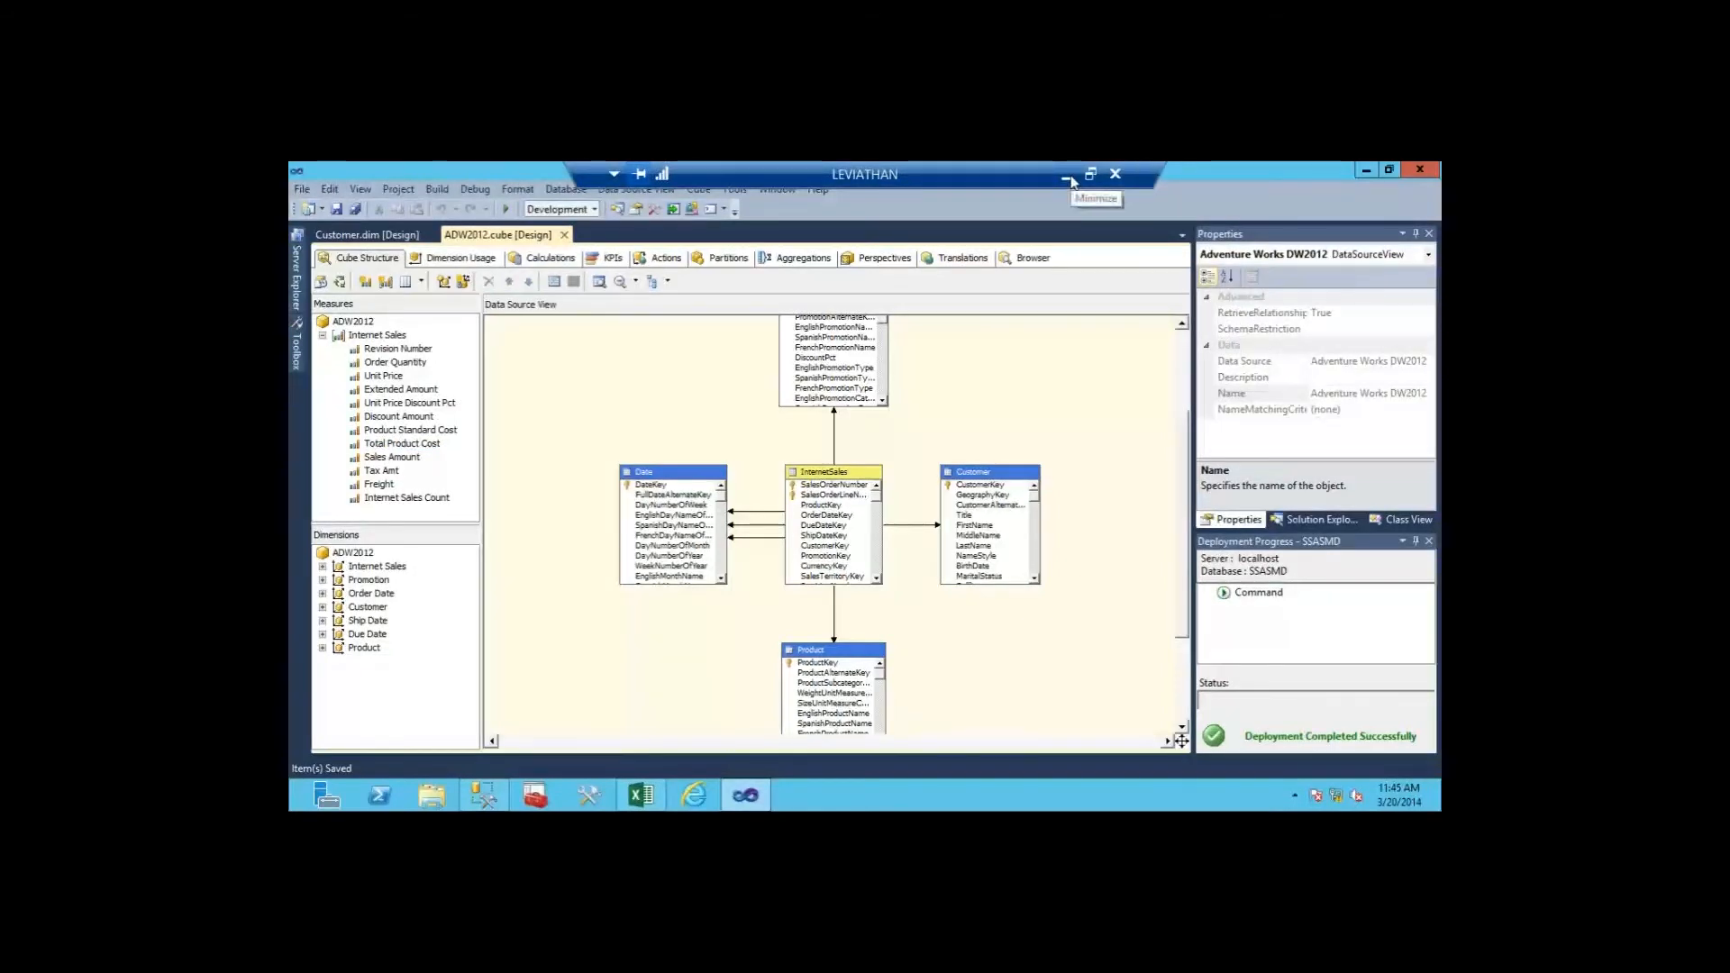
Step: Minimize the remote session, present the SSAS Tabular slide in PowerPoint, compare it with the SSAS Multidimensional steps slide, and end the slide show
{"action": "left_click", "coordinate": [1069, 178]}
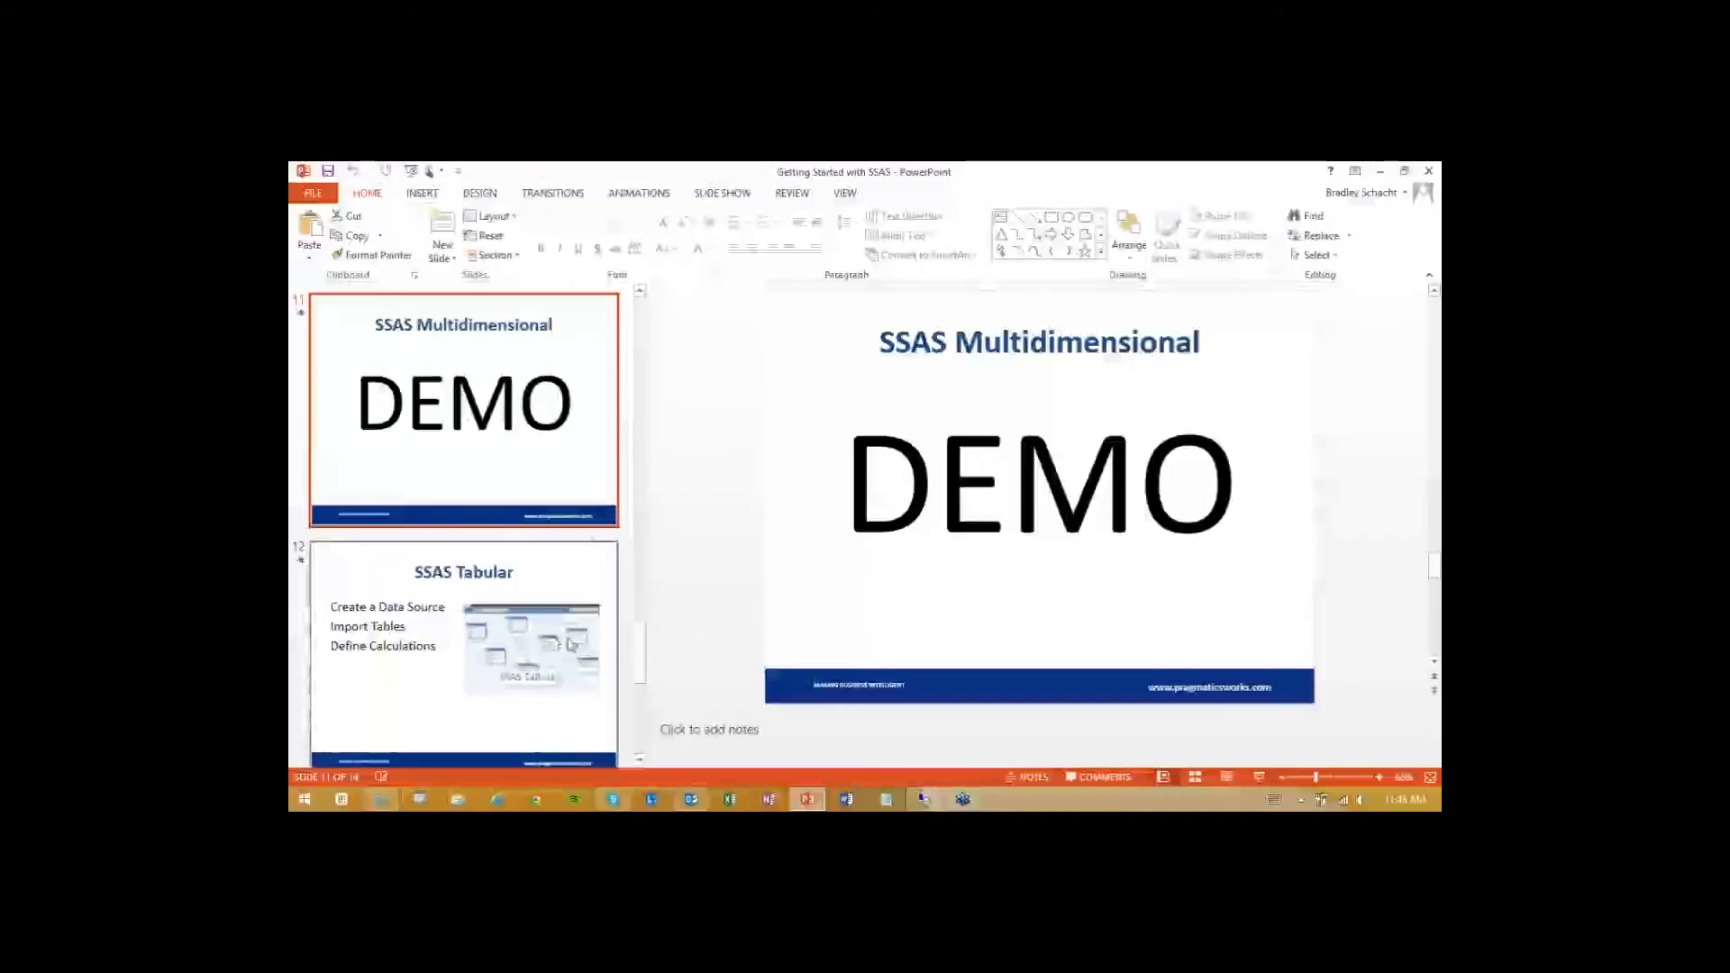
{"action": "left_click", "coordinate": [570, 643]}
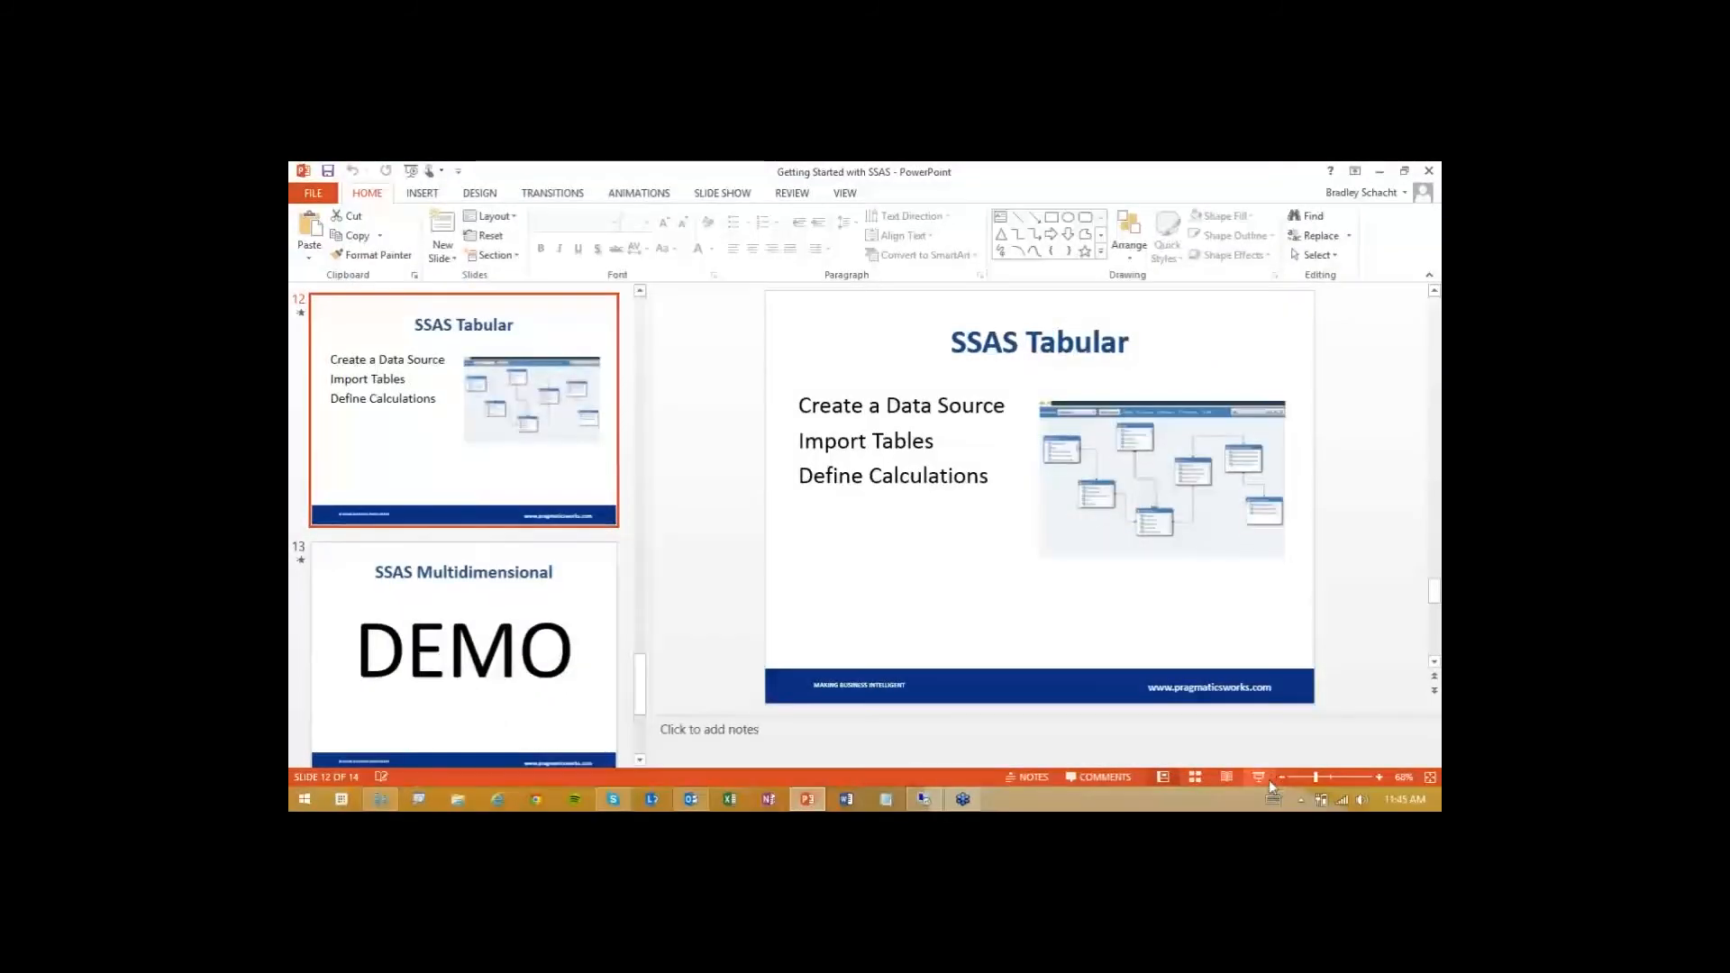
{"action": "key", "text": "shift+F5"}
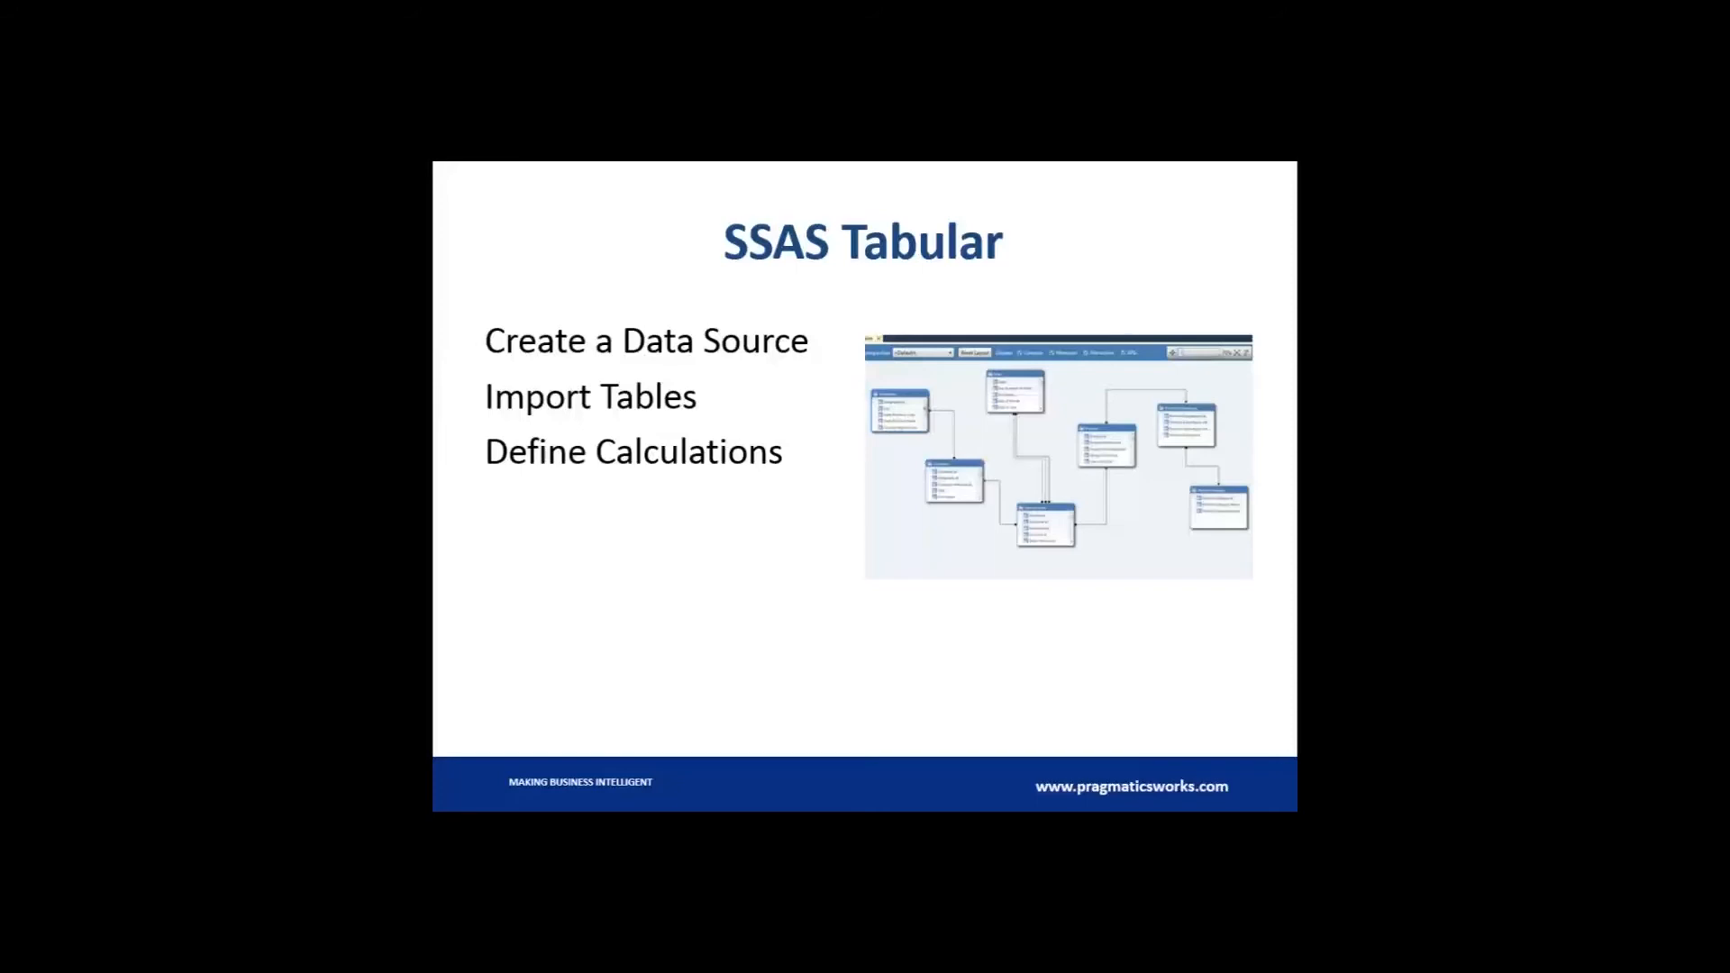
{"action": "key", "text": "Right"}
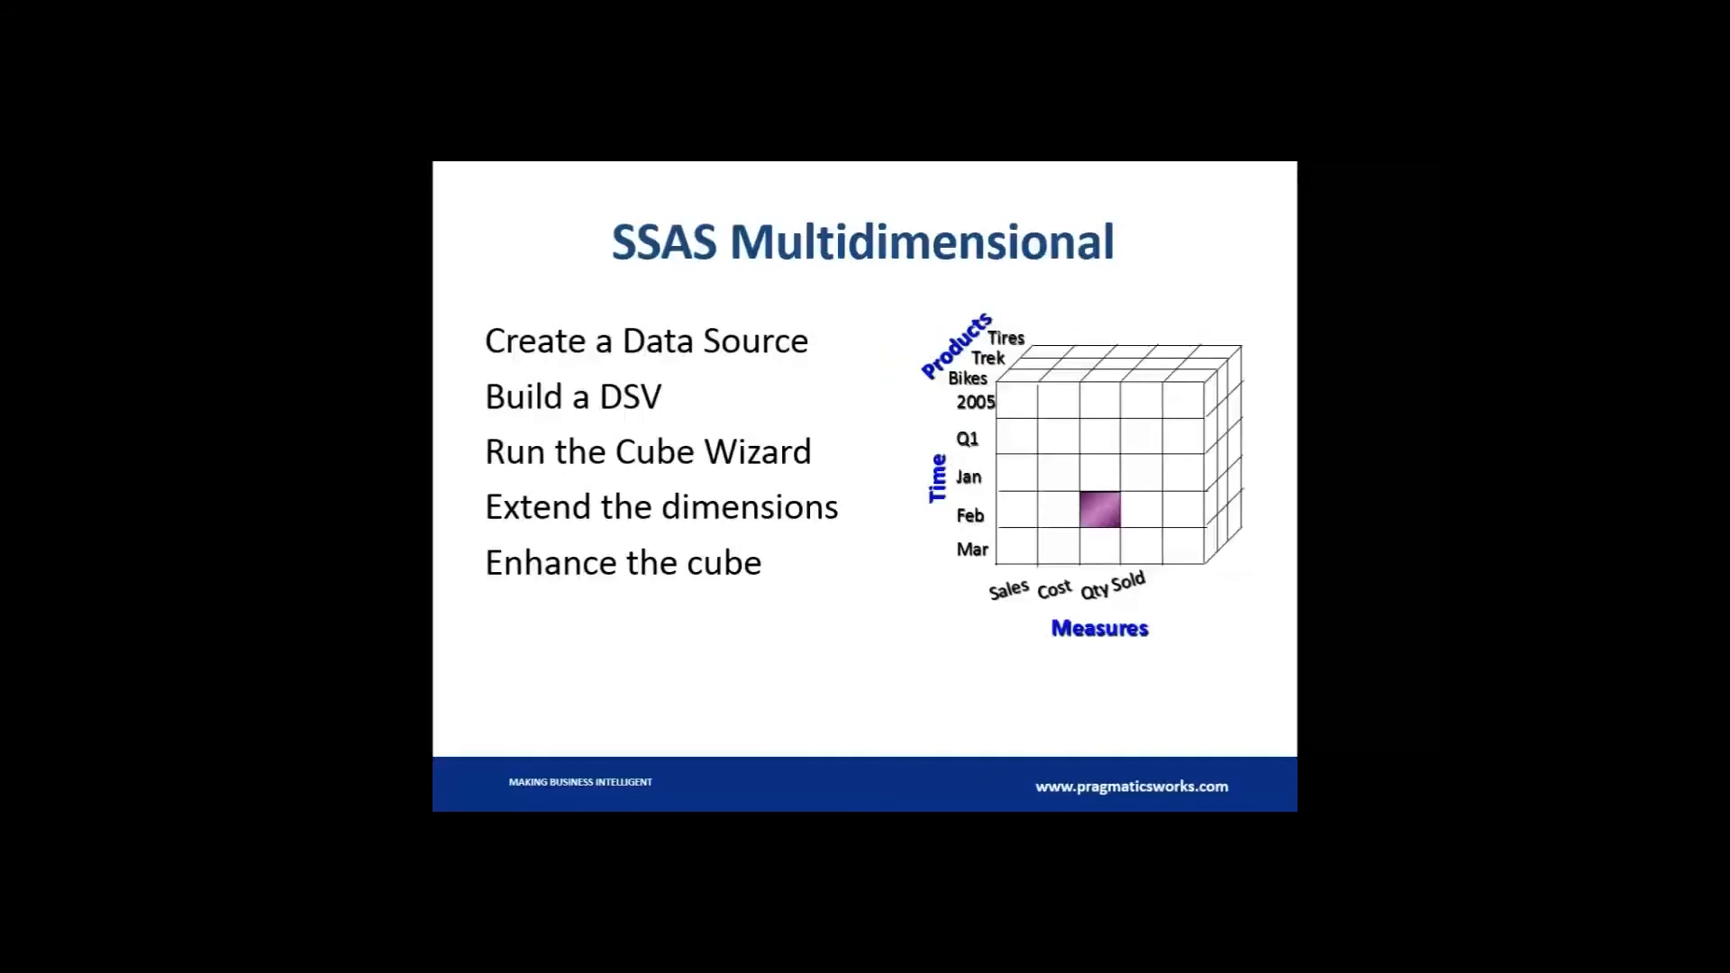
{"action": "key", "text": "Right"}
{"action": "key", "text": "Right"}
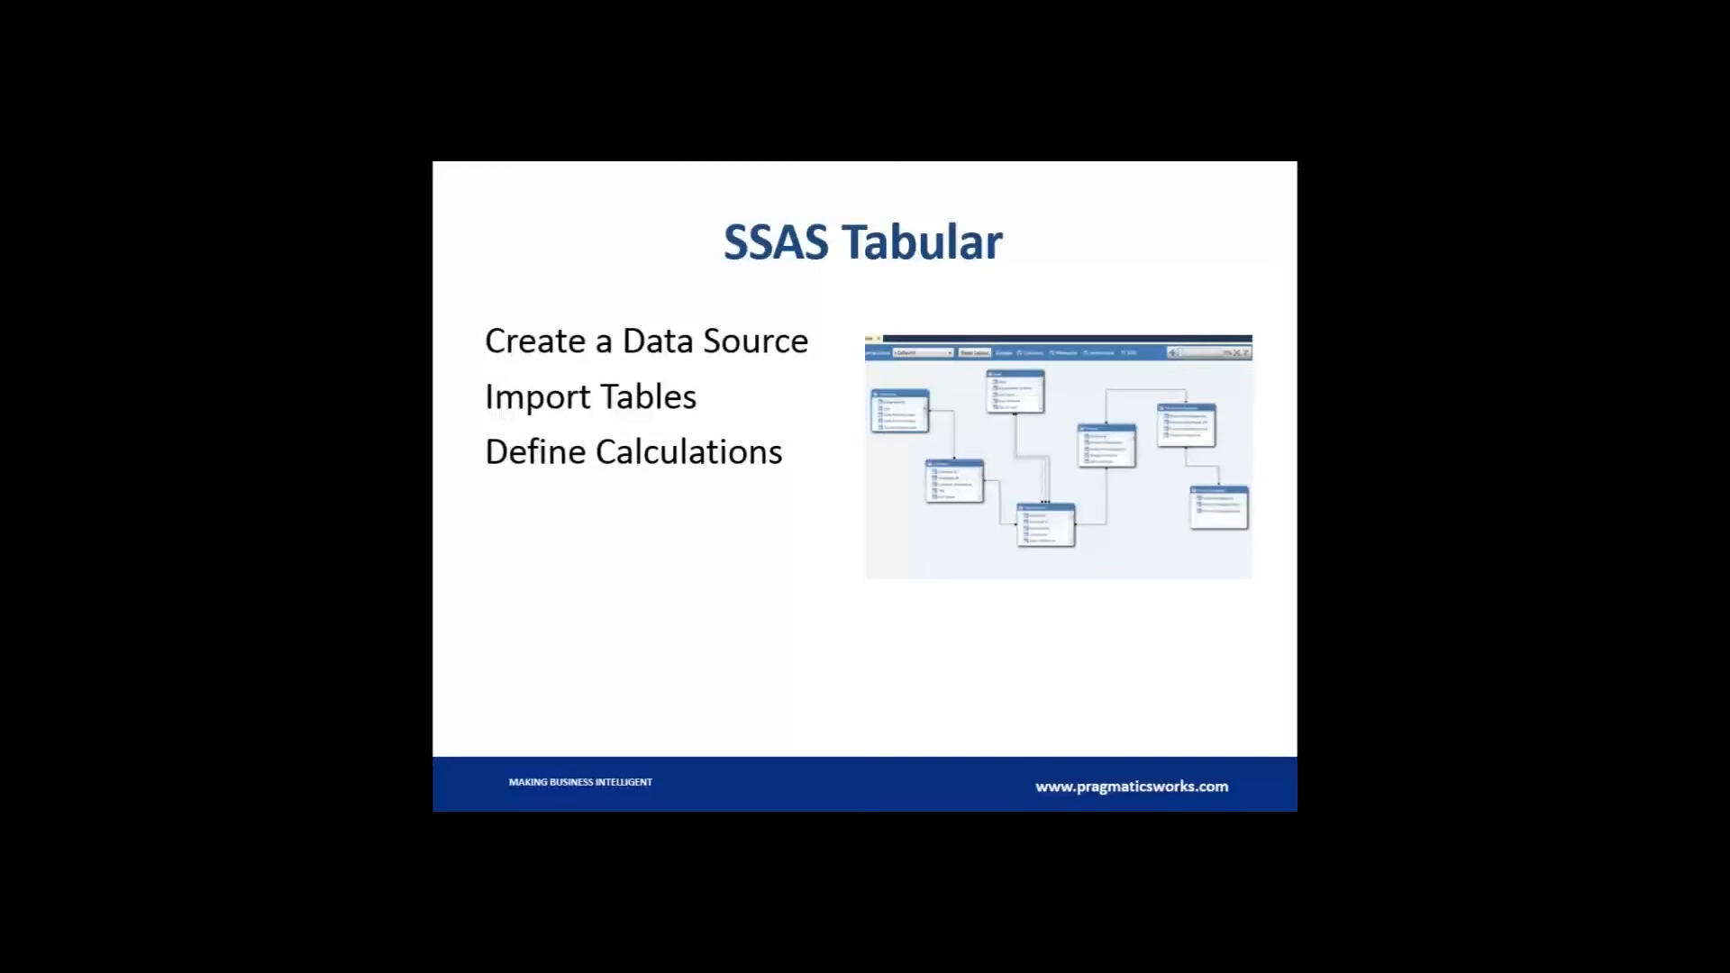
{"action": "key", "text": "Escape"}
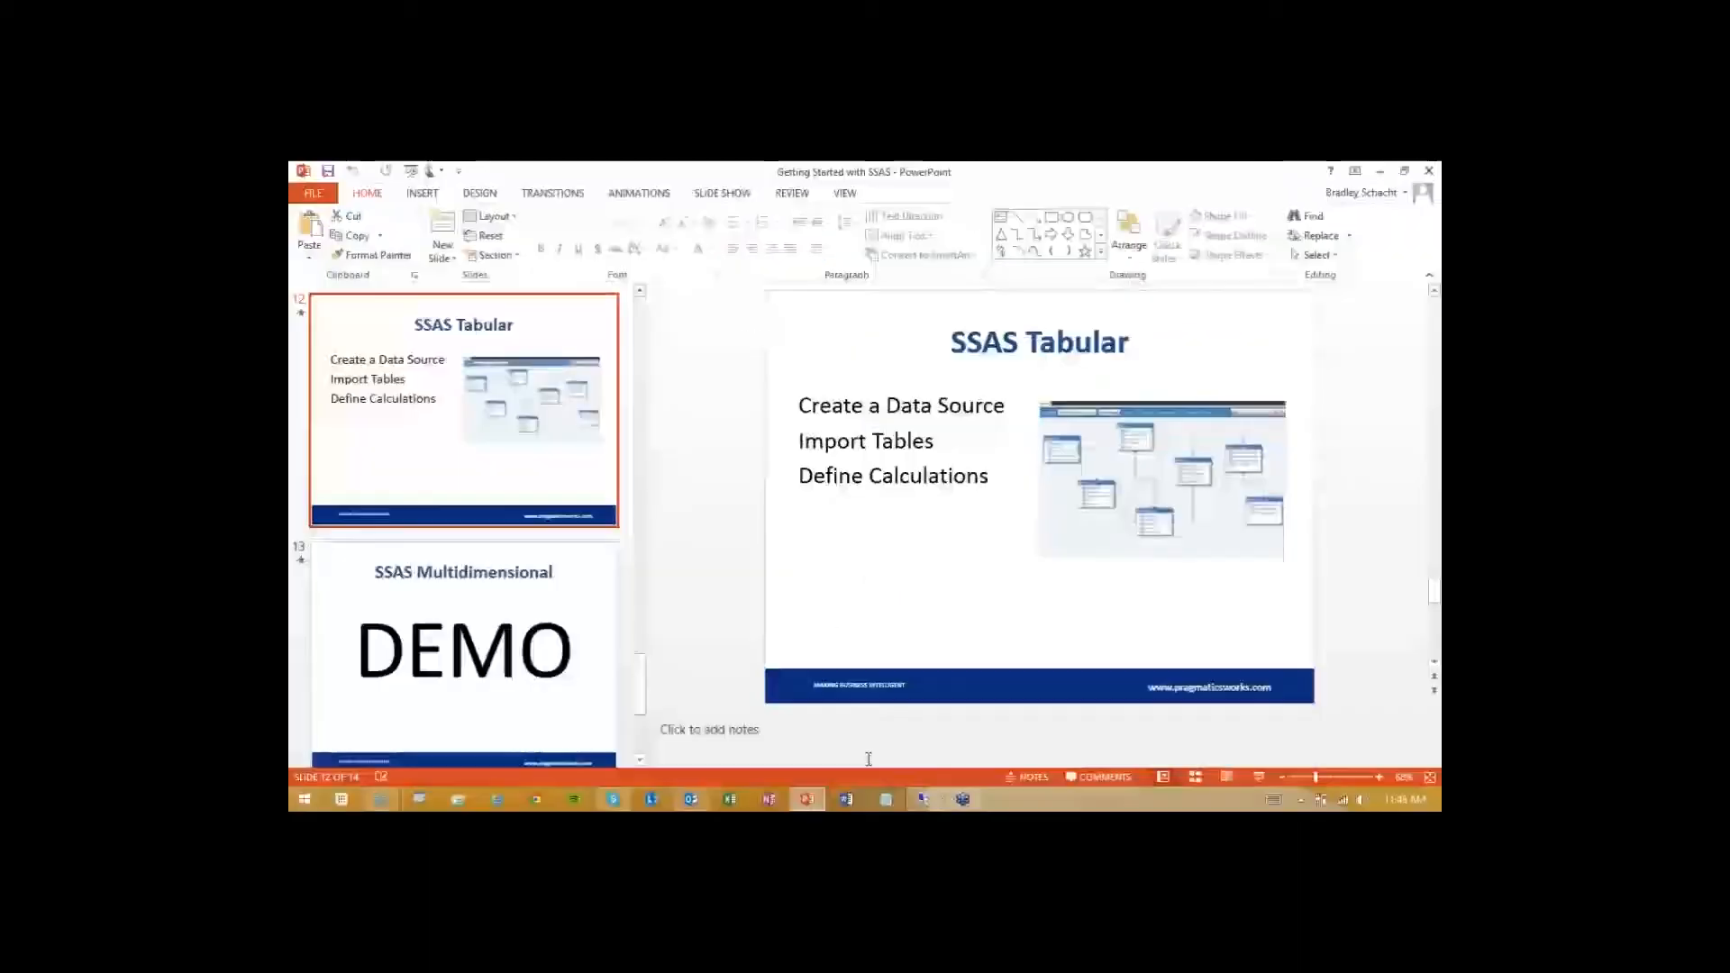
Step: Return to Visual Studio in the remote session and create a new Analysis Services Tabular Project named SSAST
{"action": "left_click", "coordinate": [924, 799]}
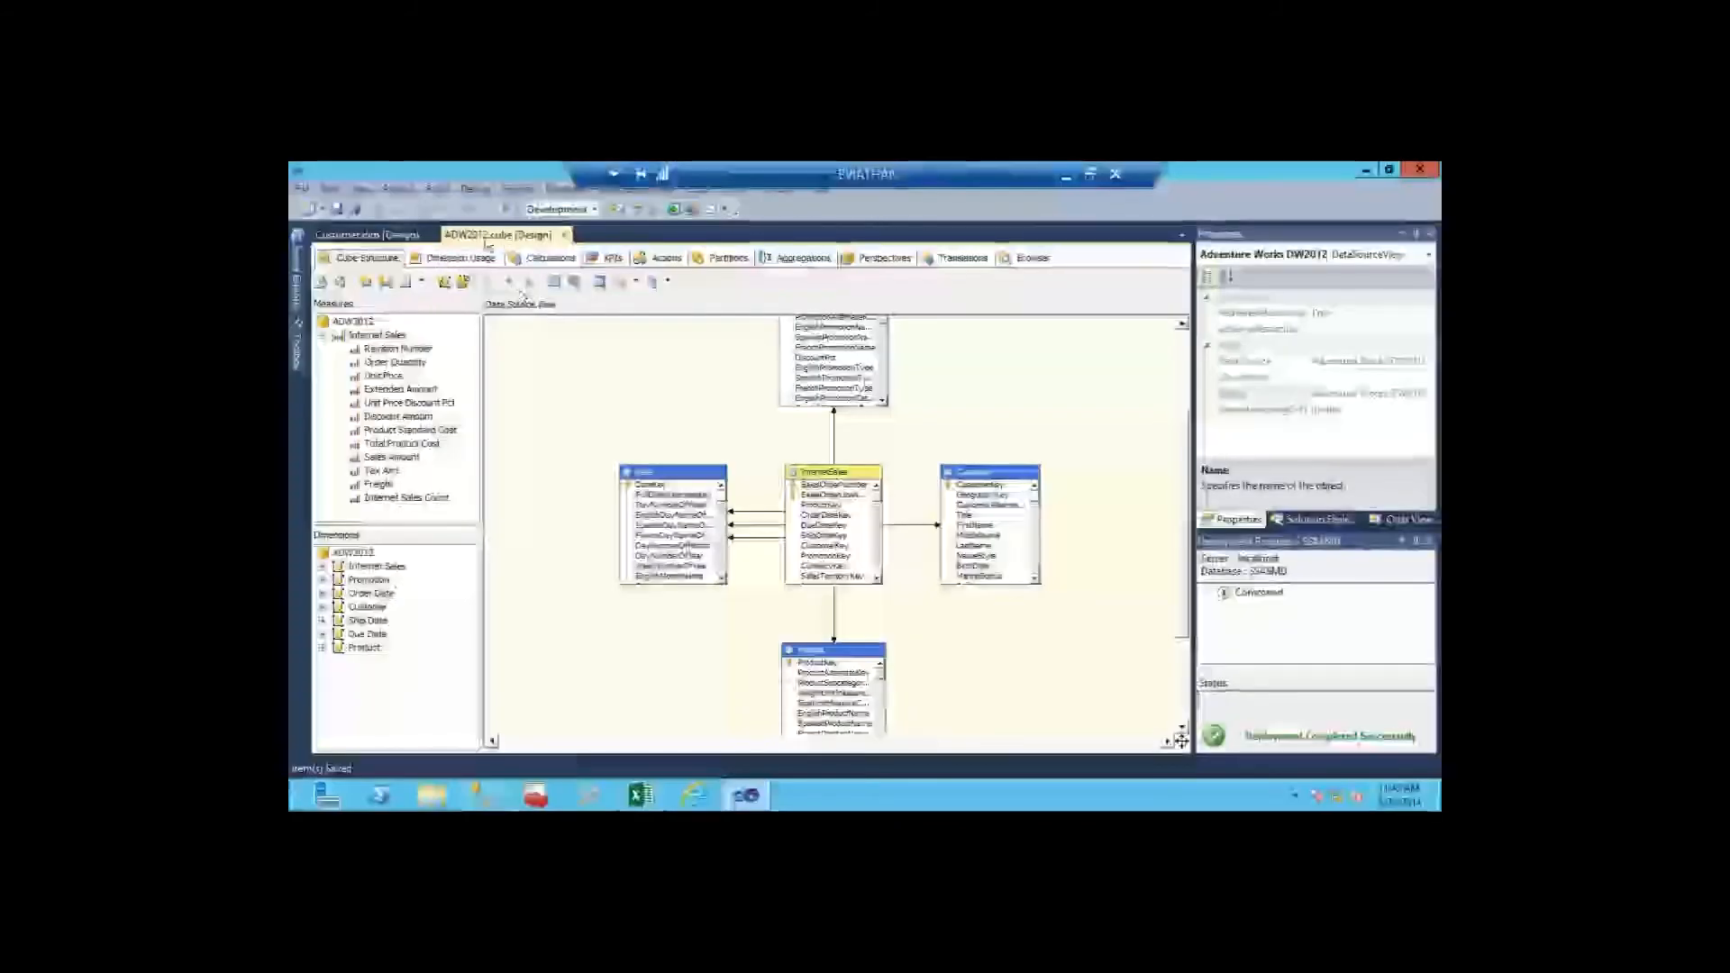
{"action": "left_click", "coordinate": [305, 190]}
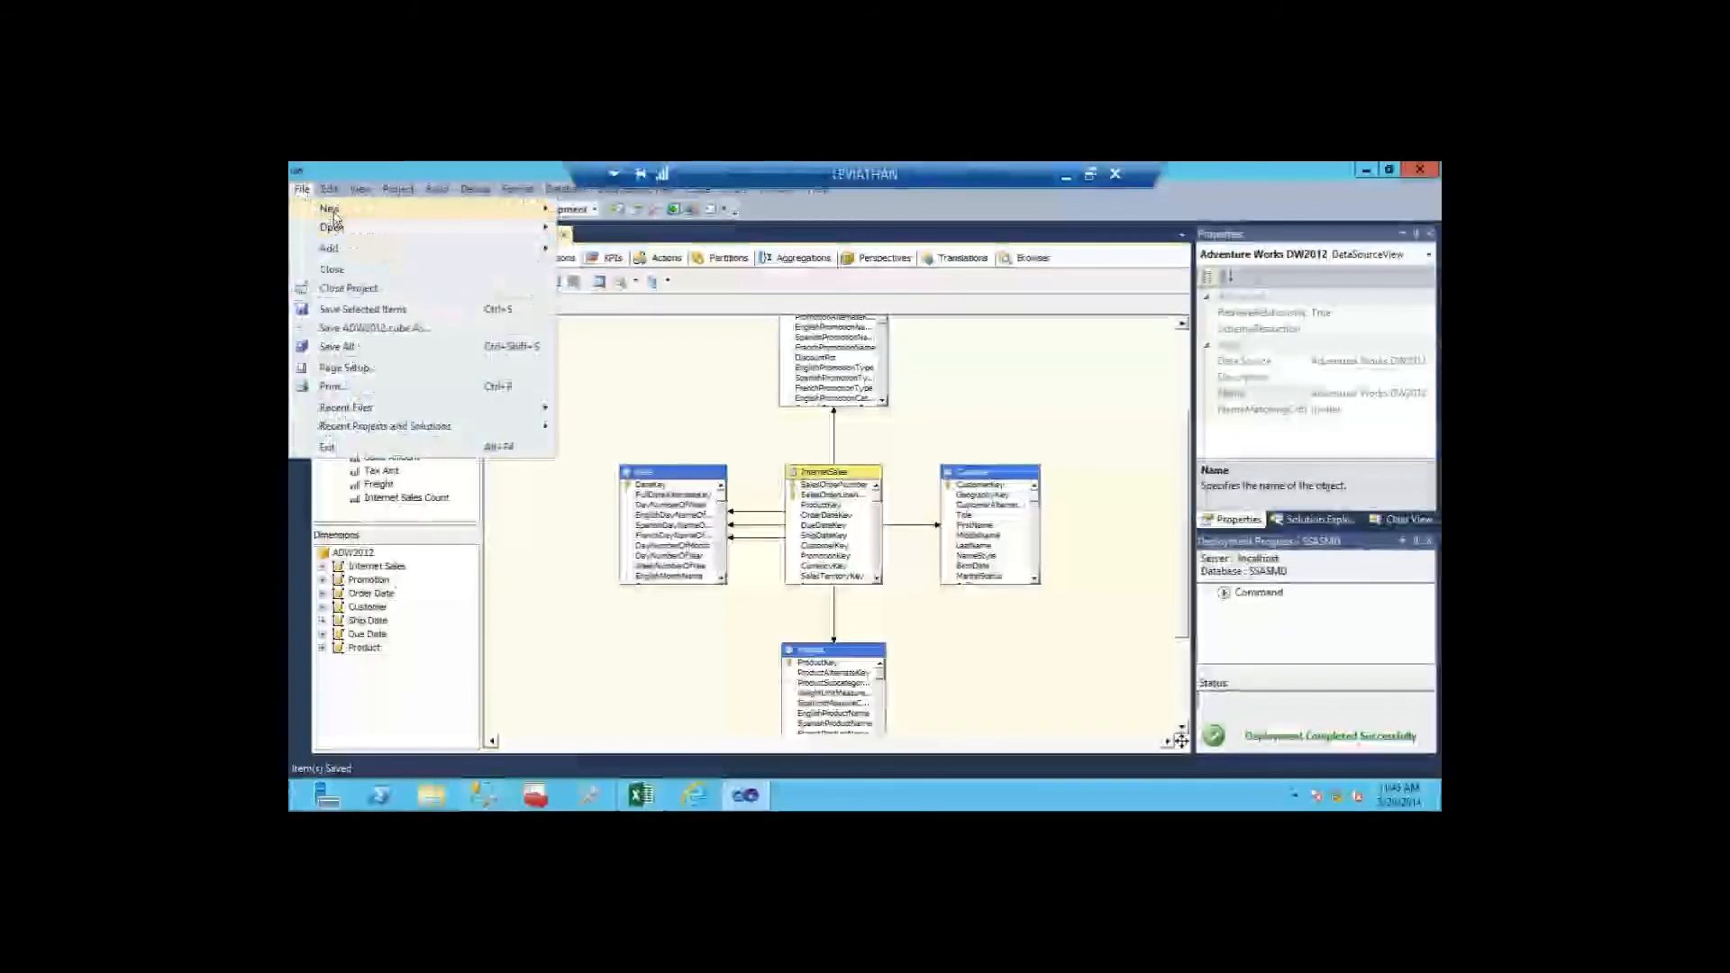
{"action": "mouse_move", "coordinate": [334, 211]}
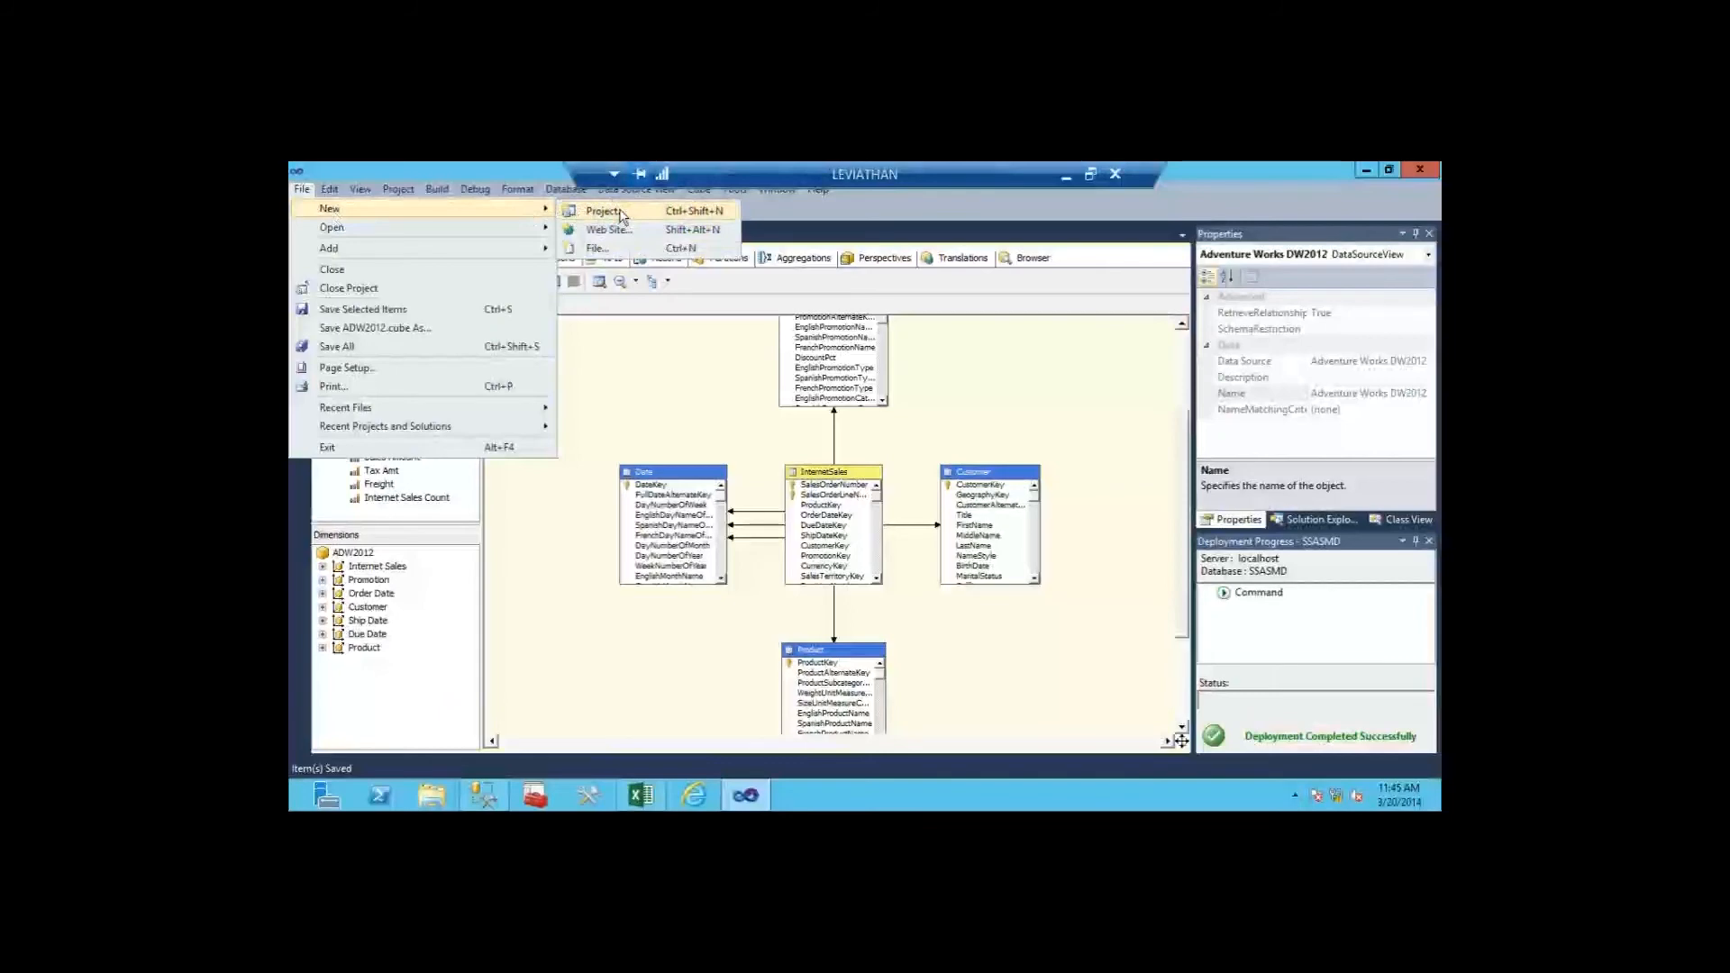
{"action": "left_click", "coordinate": [618, 212]}
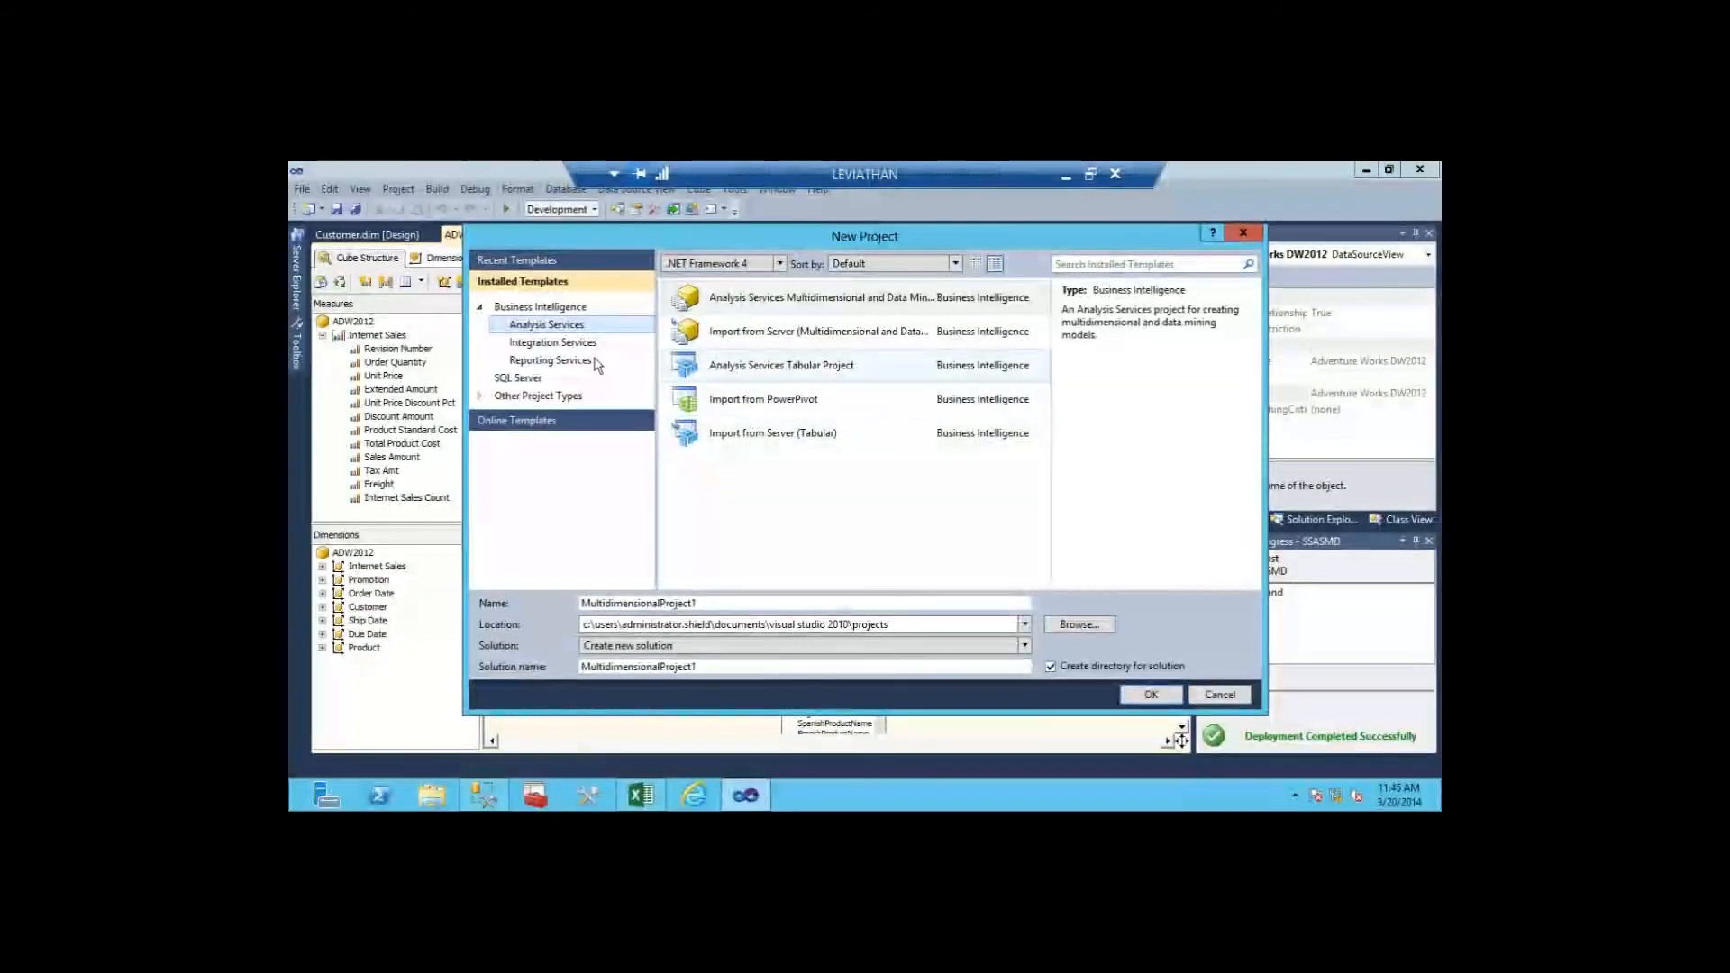
{"action": "left_click", "coordinate": [796, 373]}
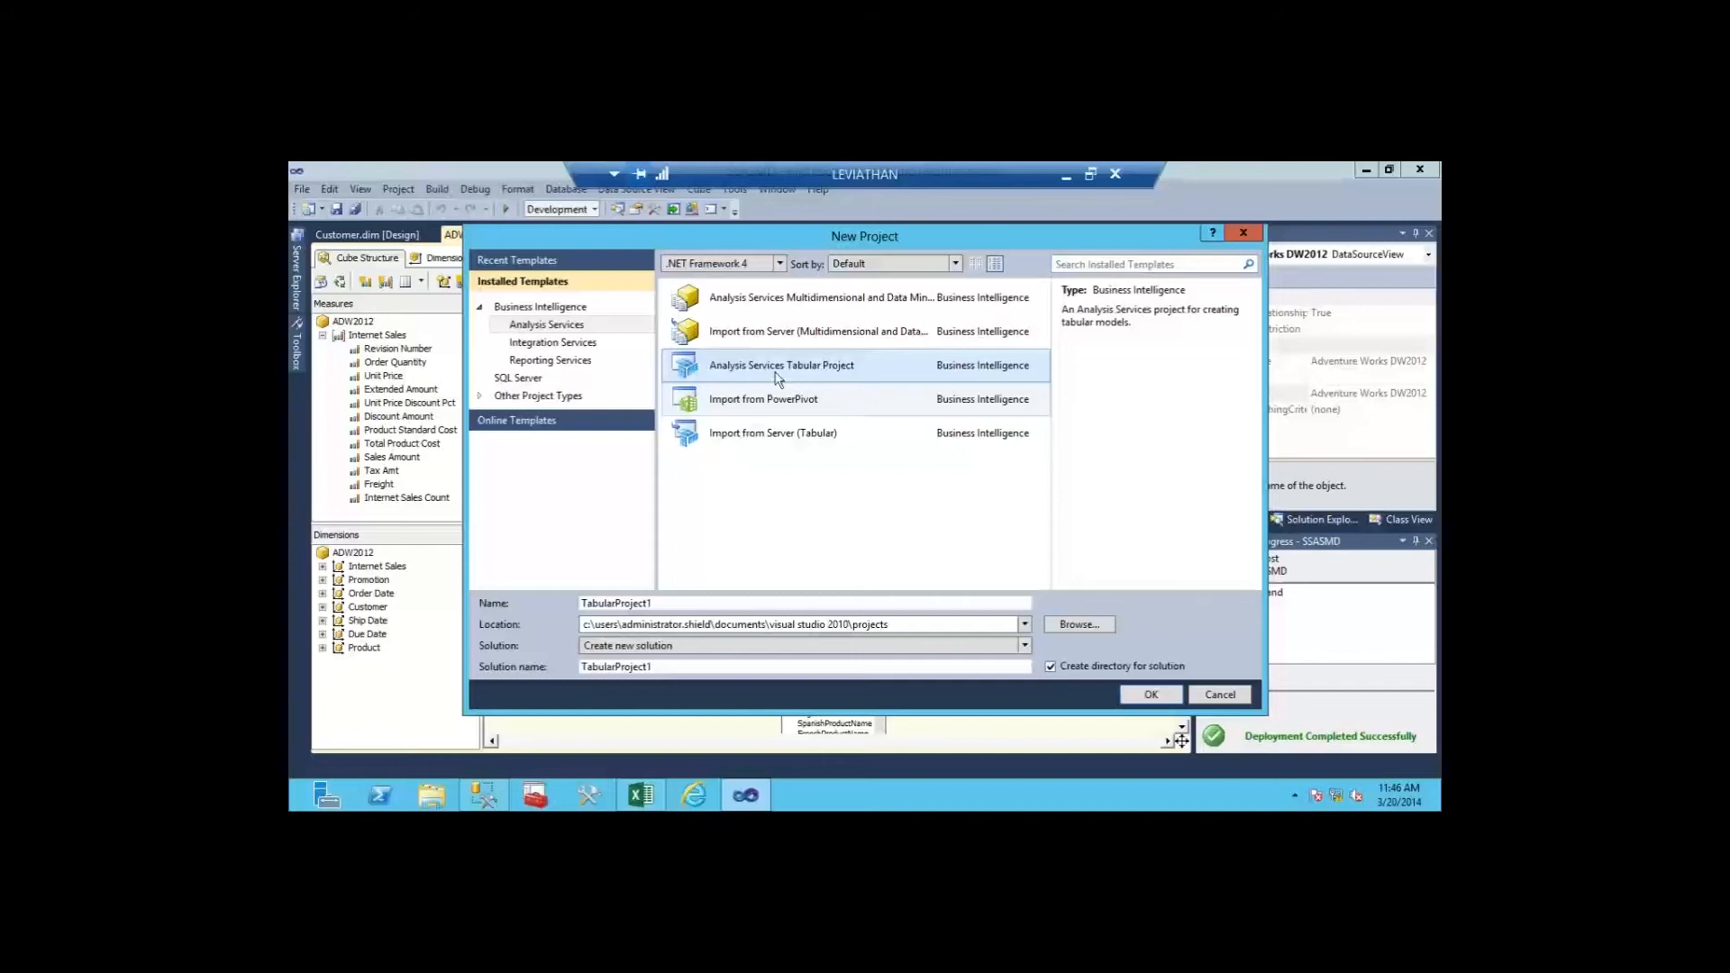
{"action": "left_click_drag", "start_coordinate": [666, 602], "coordinate": [565, 610]}
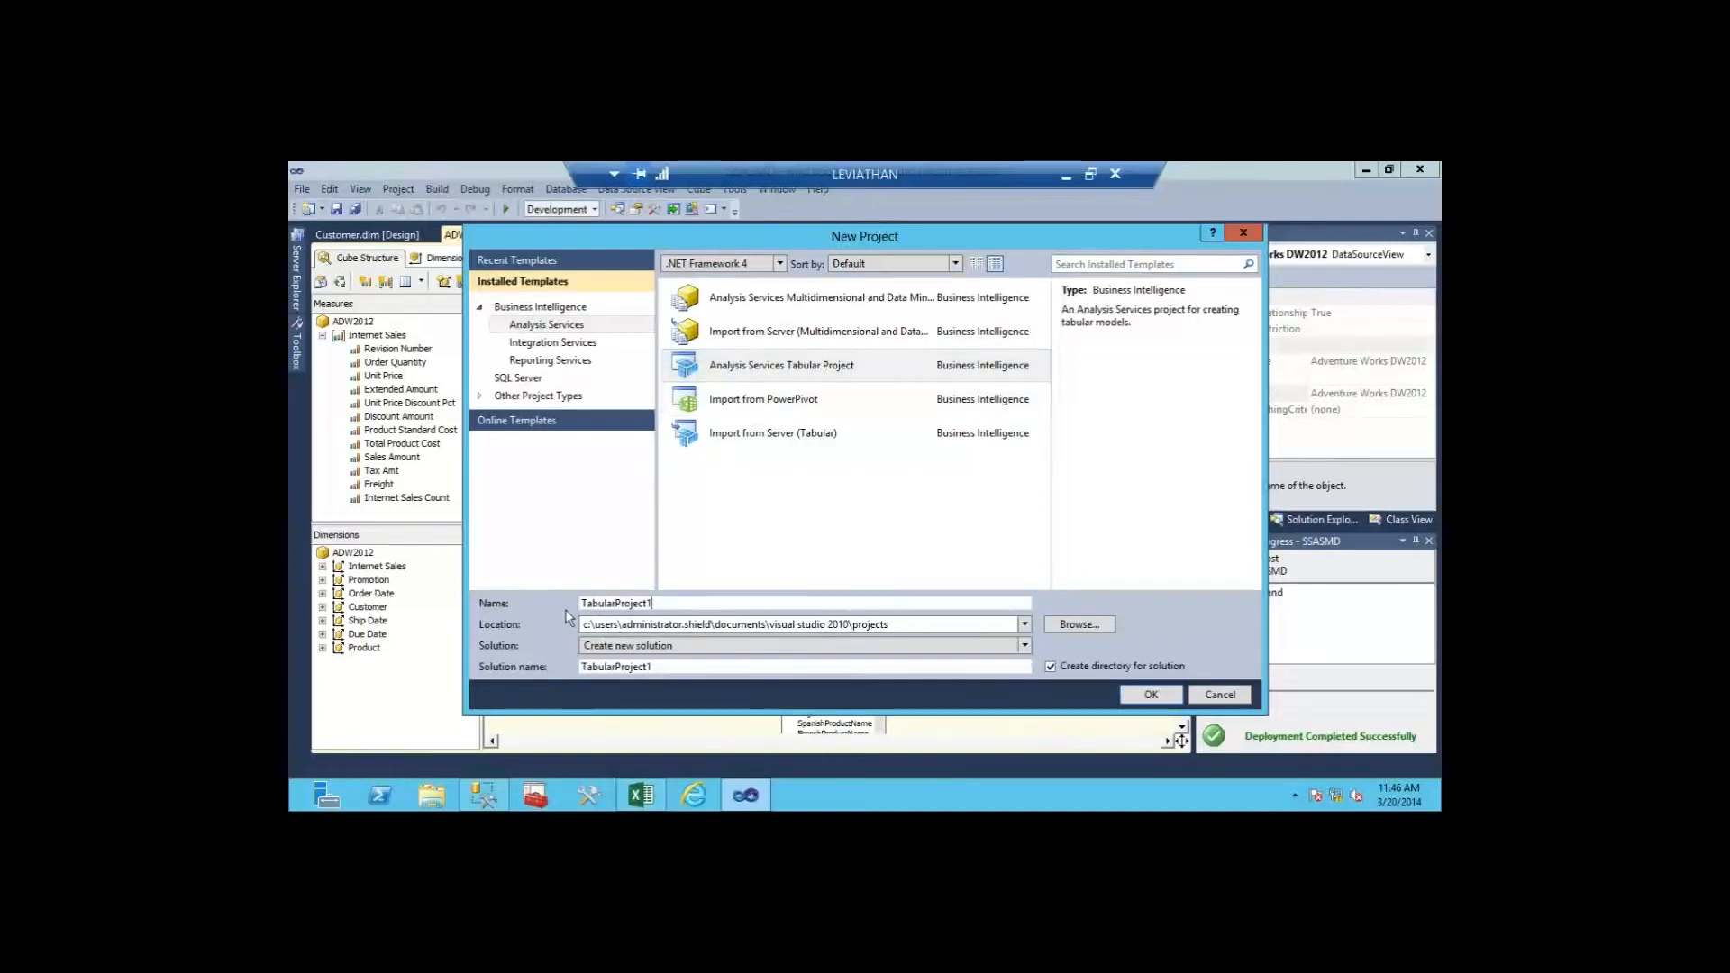
{"action": "type", "text": "SSAST"}
{"action": "left_click", "coordinate": [1150, 694]}
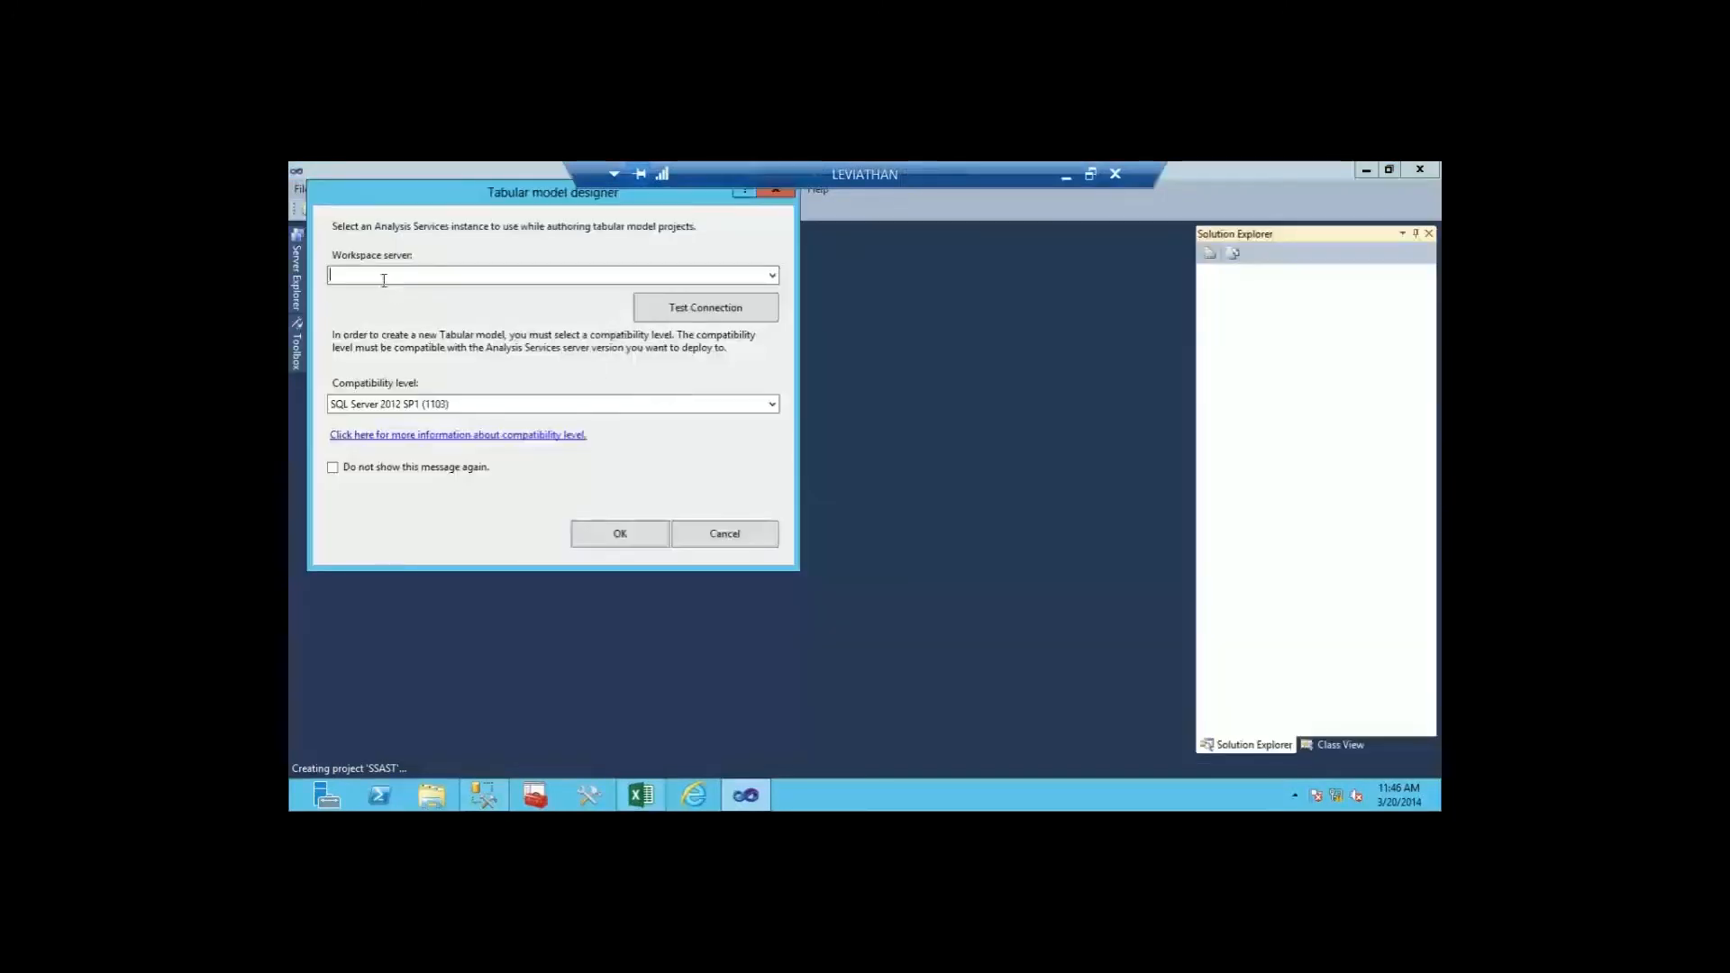
Step: Set the tabular workspace server to localhost\Tabular, test the connection, and accept compatibility level SQL Server 2012 SP1 (1103)
{"action": "type", "text": "localhost\\Tabul"}
{"action": "key", "text": "BackSpace"}
{"action": "key", "text": "BackSpace"}
{"action": "key", "text": "BackSpace"}
{"action": "type", "text": "ular"}
{"action": "left_click", "coordinate": [681, 315]}
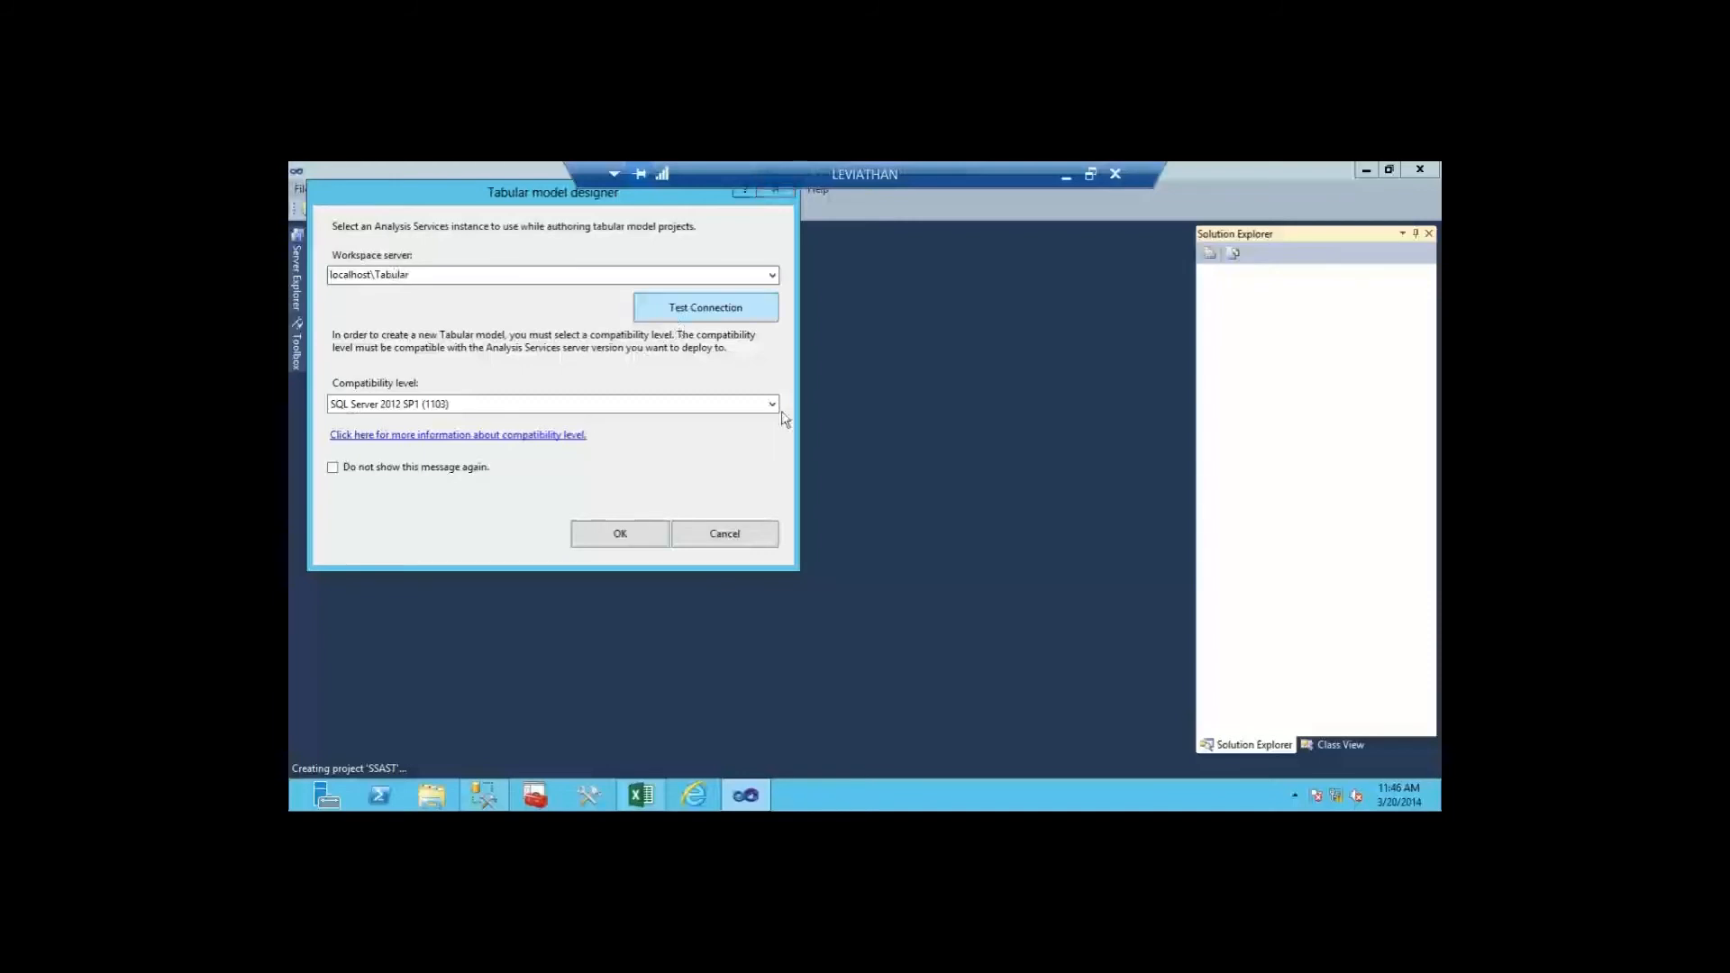
{"action": "left_click", "coordinate": [552, 397]}
{"action": "left_click", "coordinate": [627, 537]}
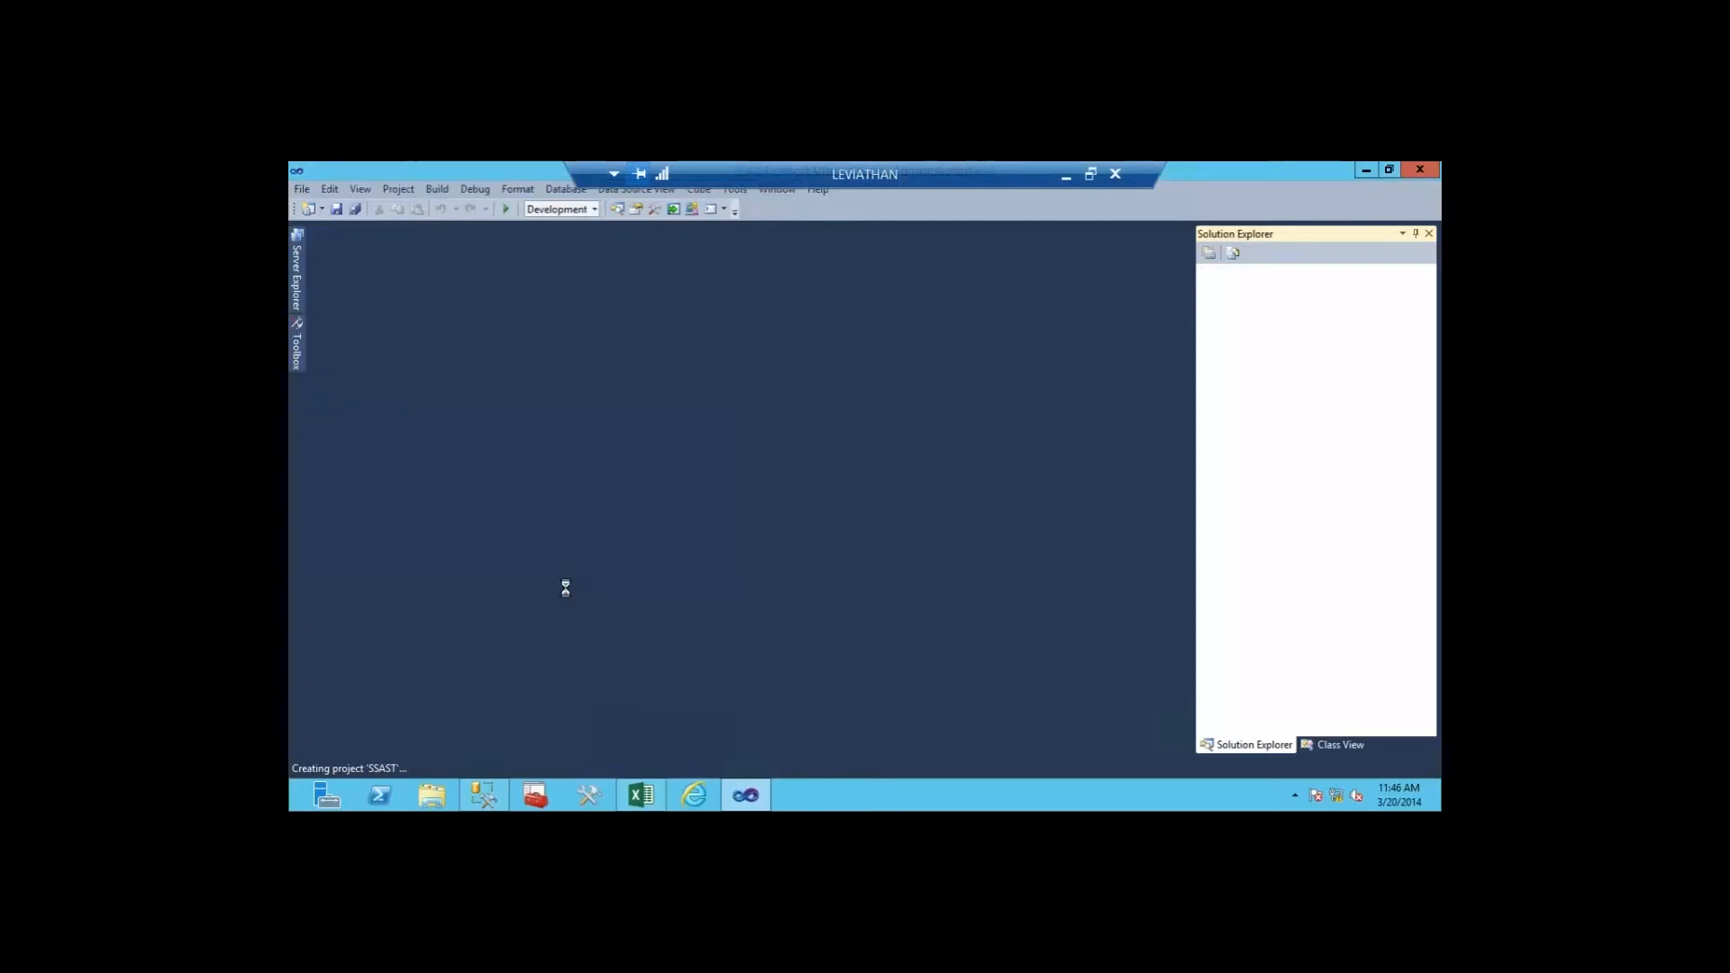
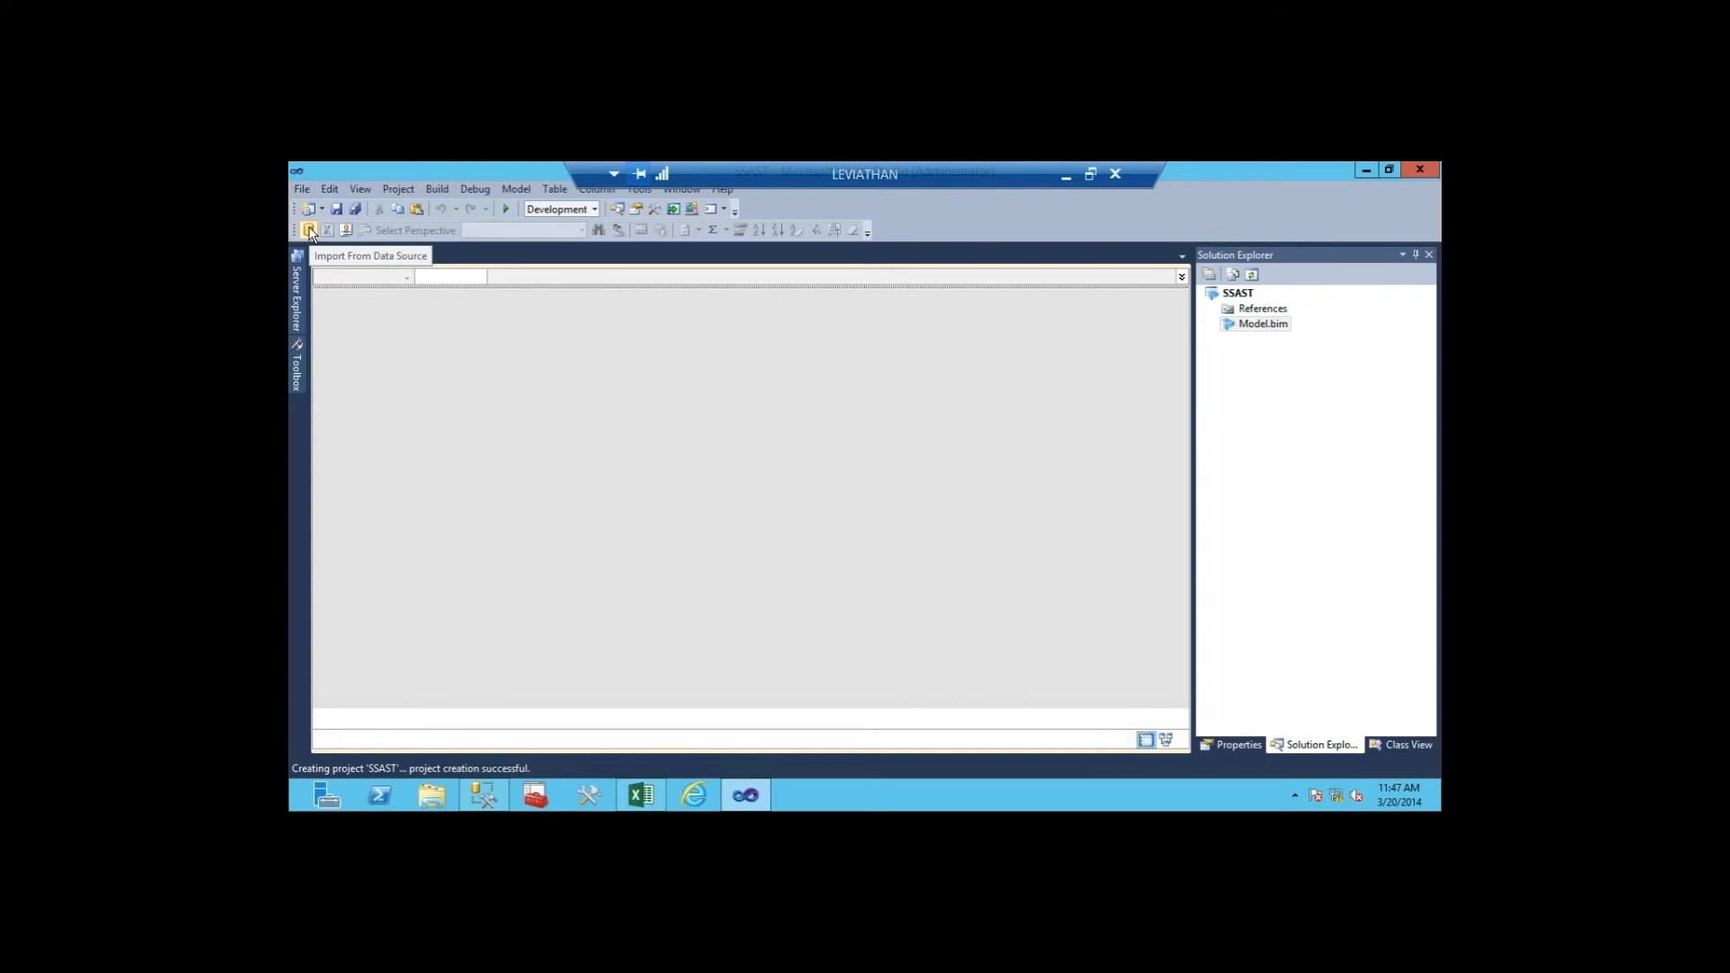
Step: Start importing from Microsoft SQL Server, connecting to server localhost and database AdventureWorksDW2012 with Windows Authentication
{"action": "left_click", "coordinate": [309, 230]}
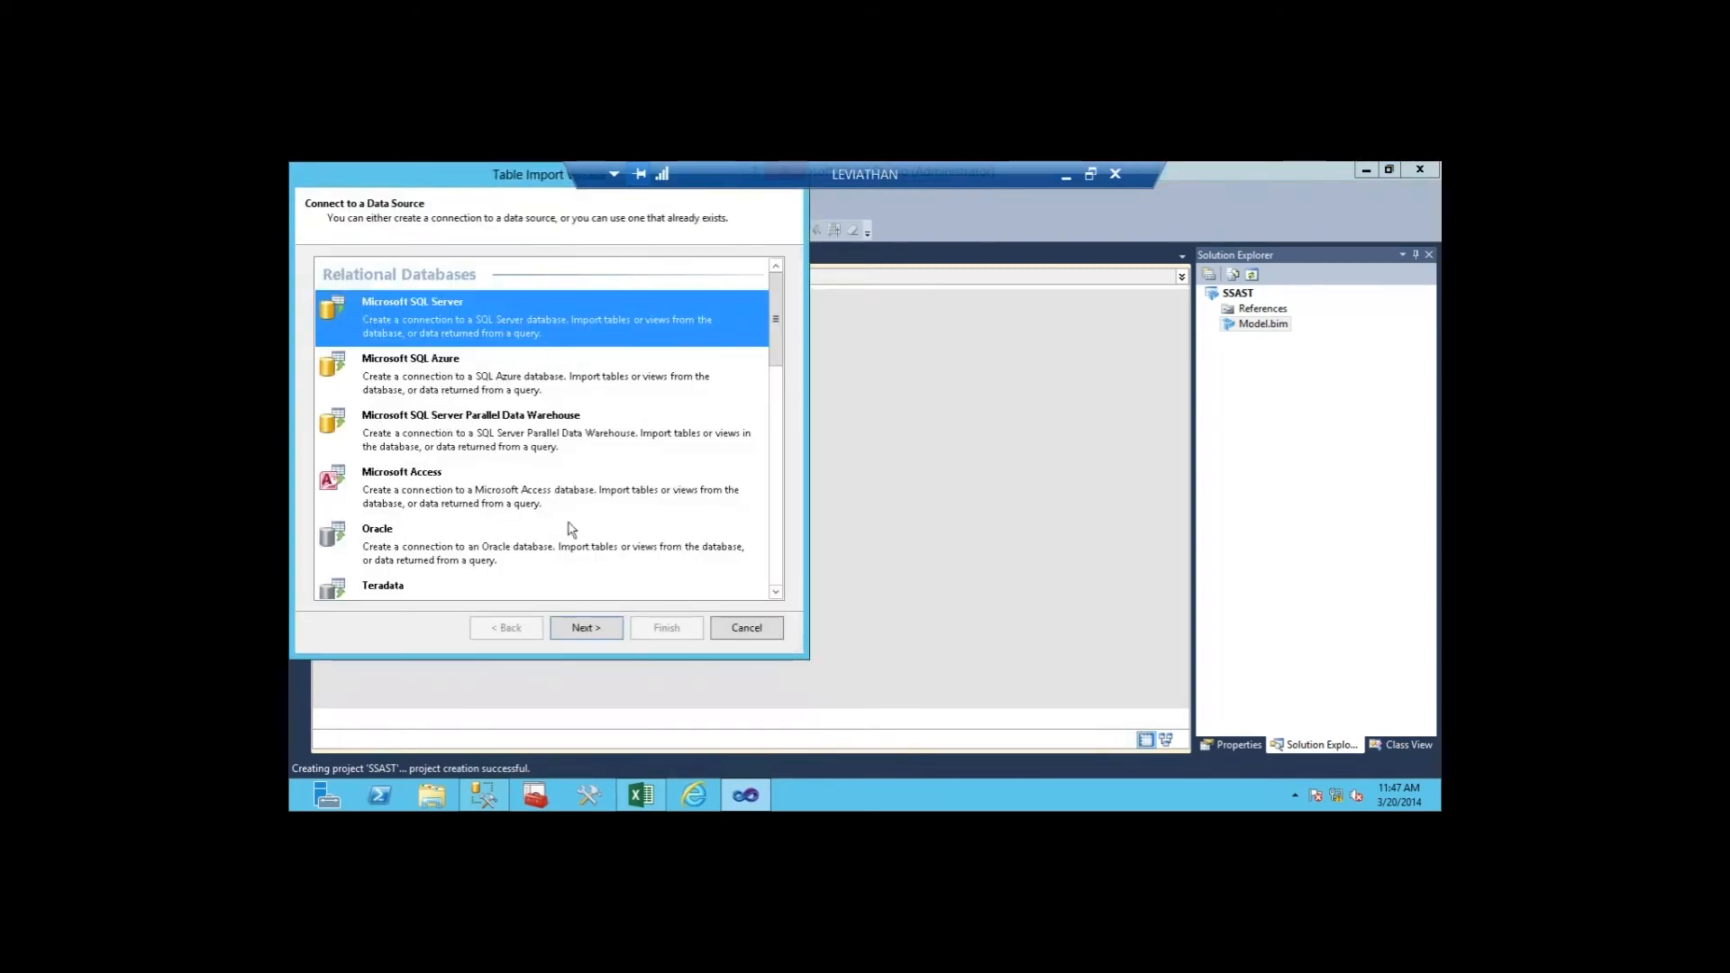
{"action": "left_click", "coordinate": [582, 628]}
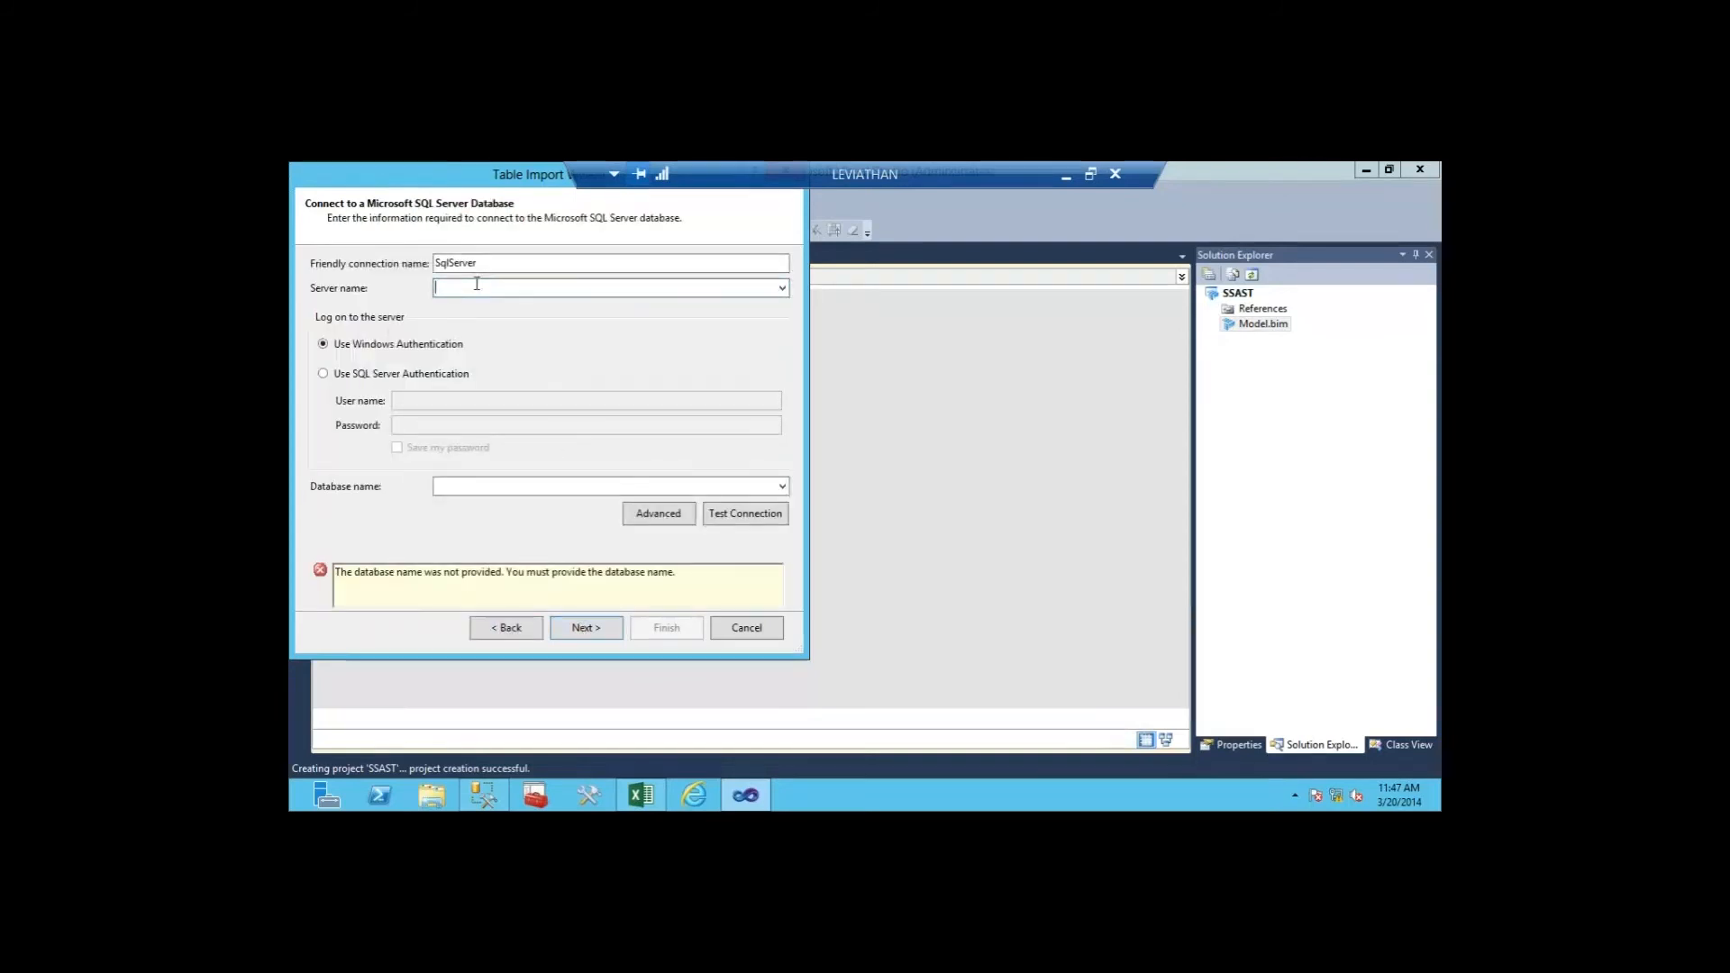
{"action": "type", "text": "localhost"}
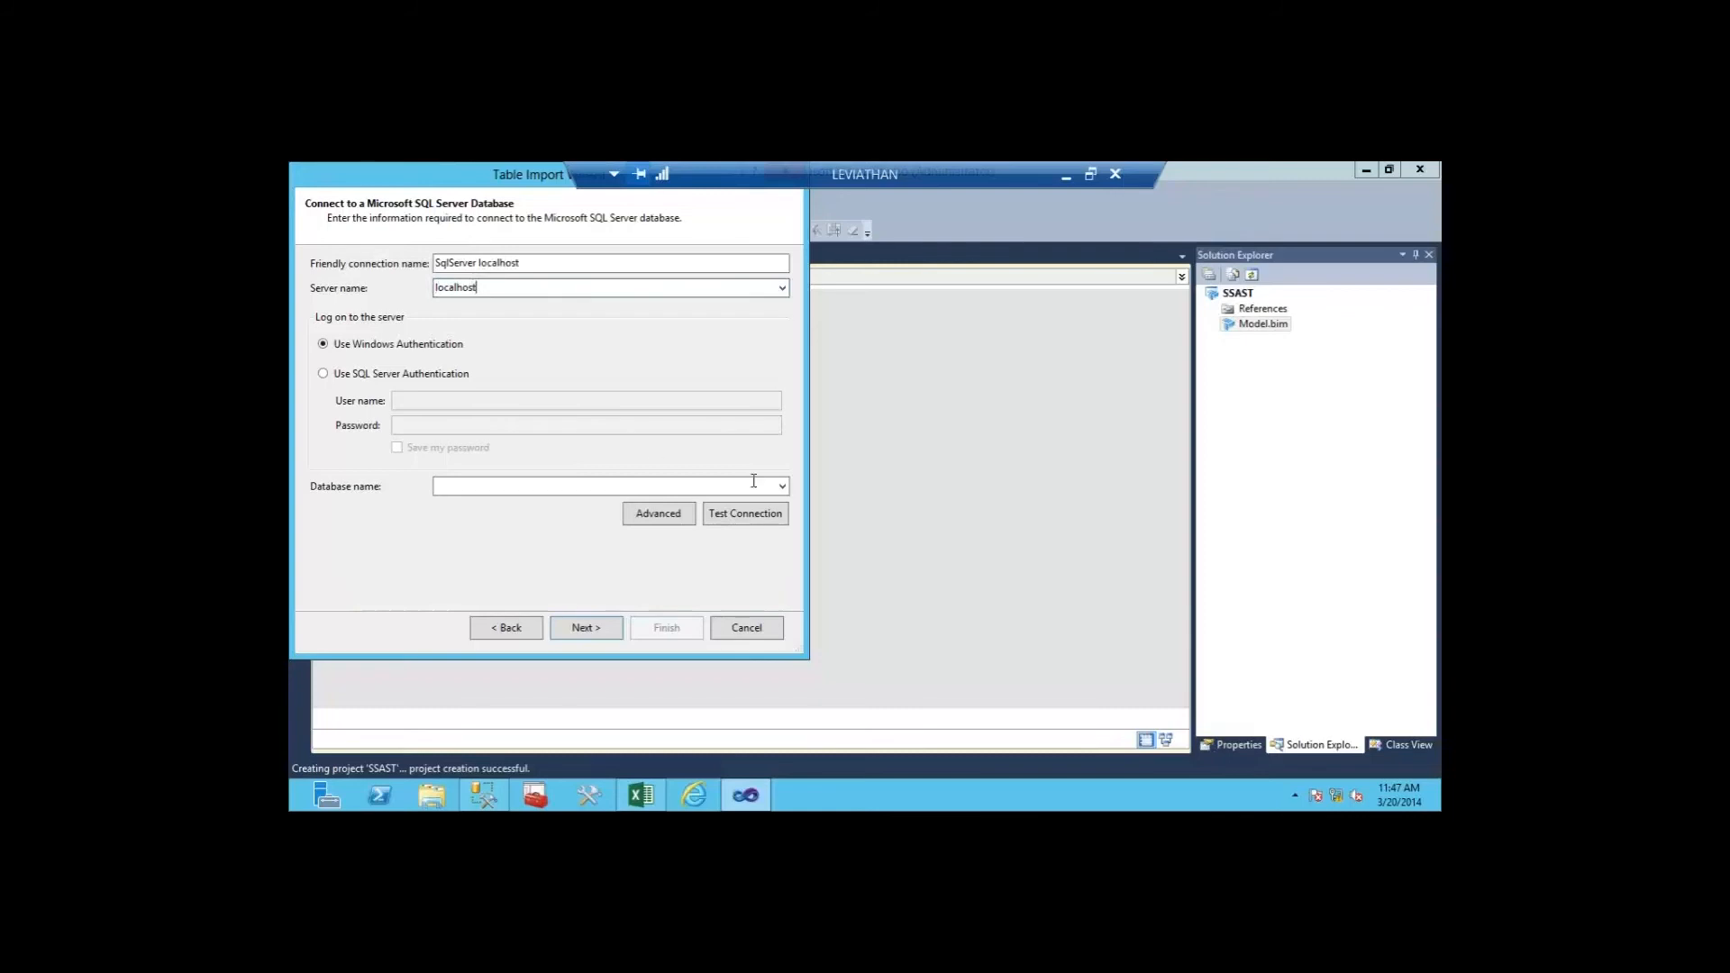
{"action": "left_click", "coordinate": [781, 487]}
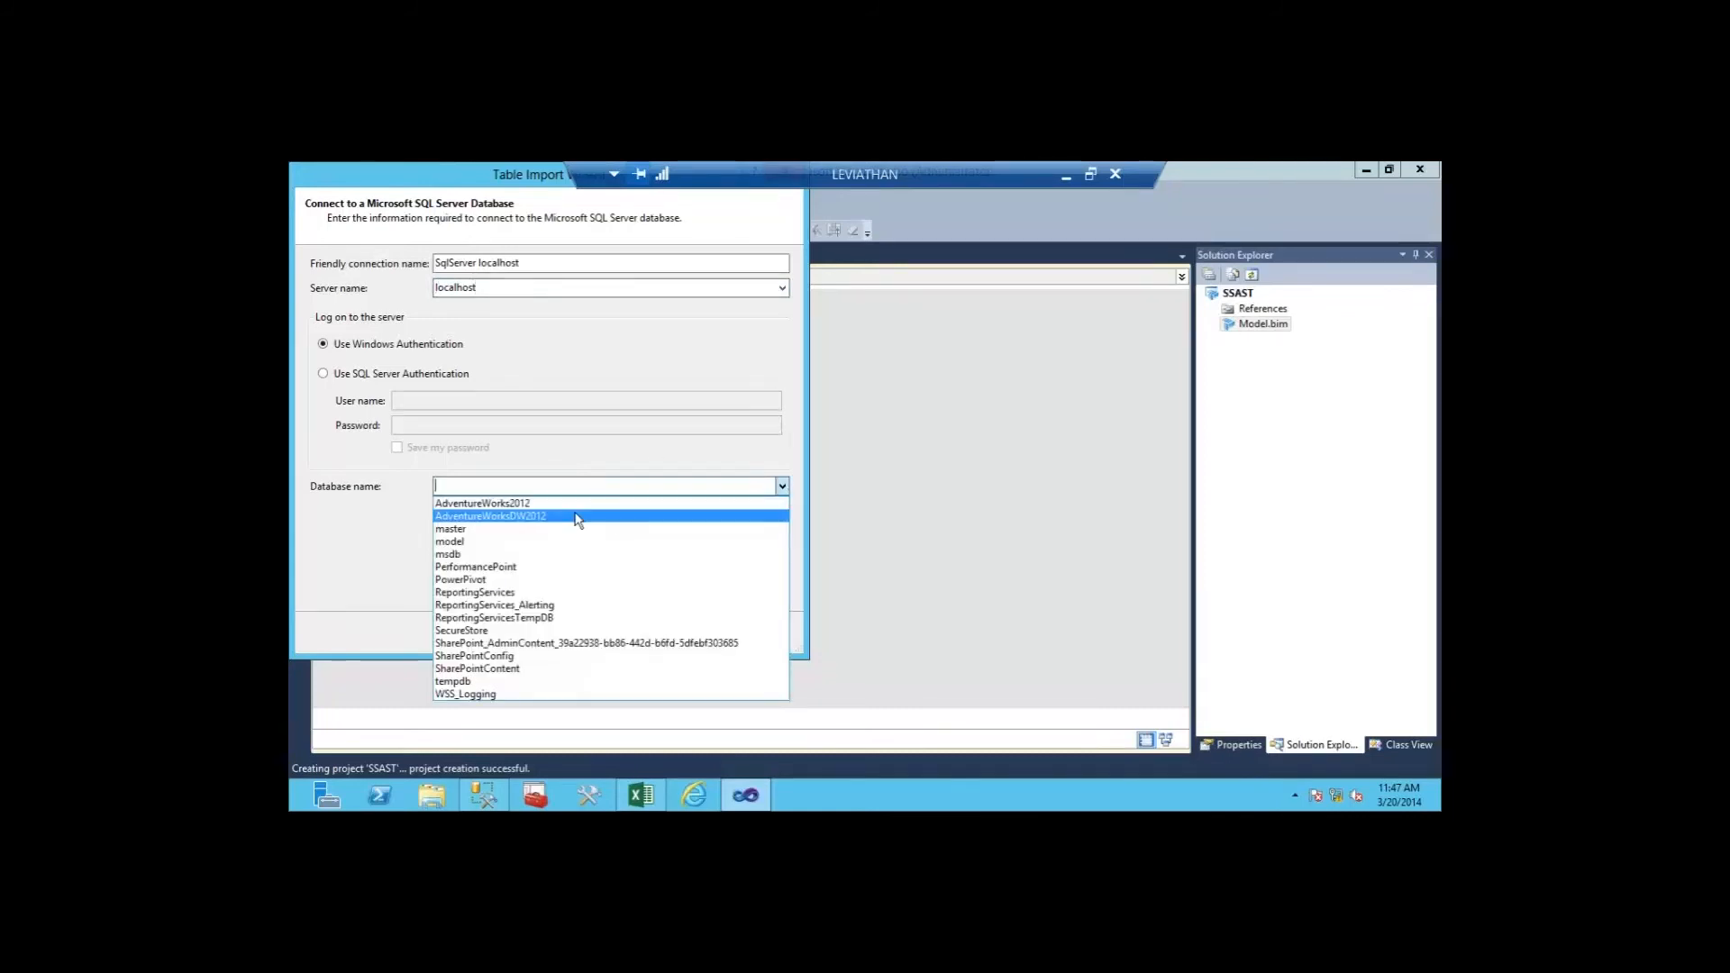
{"action": "left_click", "coordinate": [578, 516]}
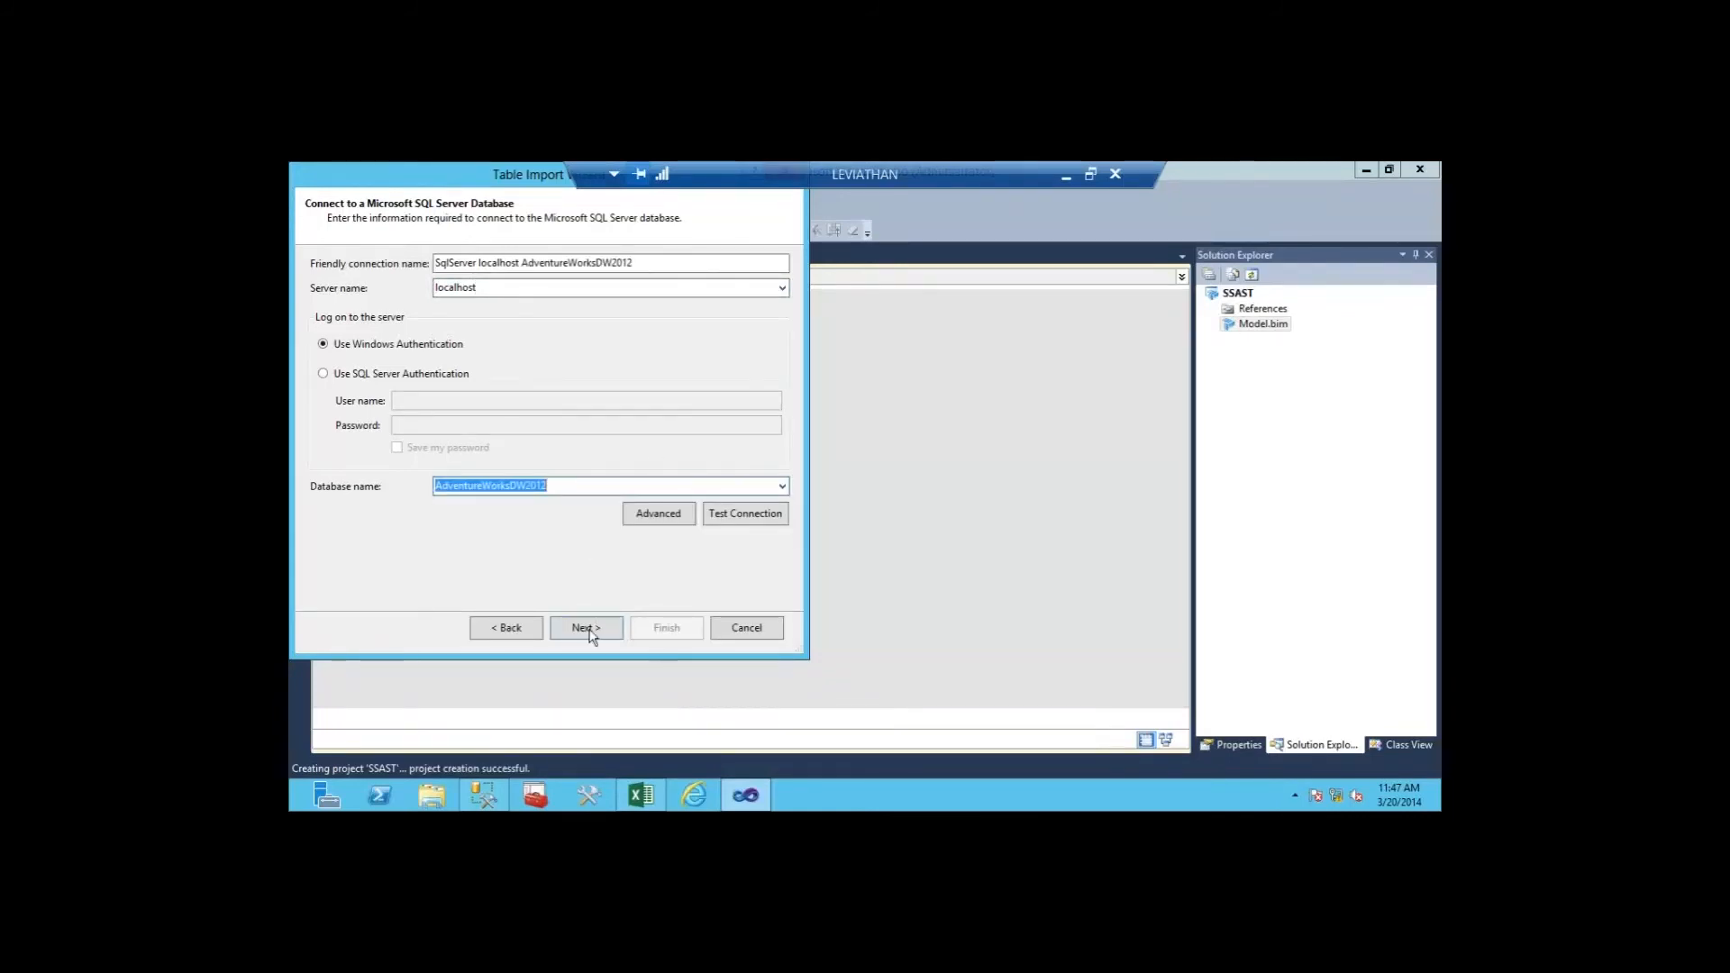
{"action": "left_click", "coordinate": [591, 631]}
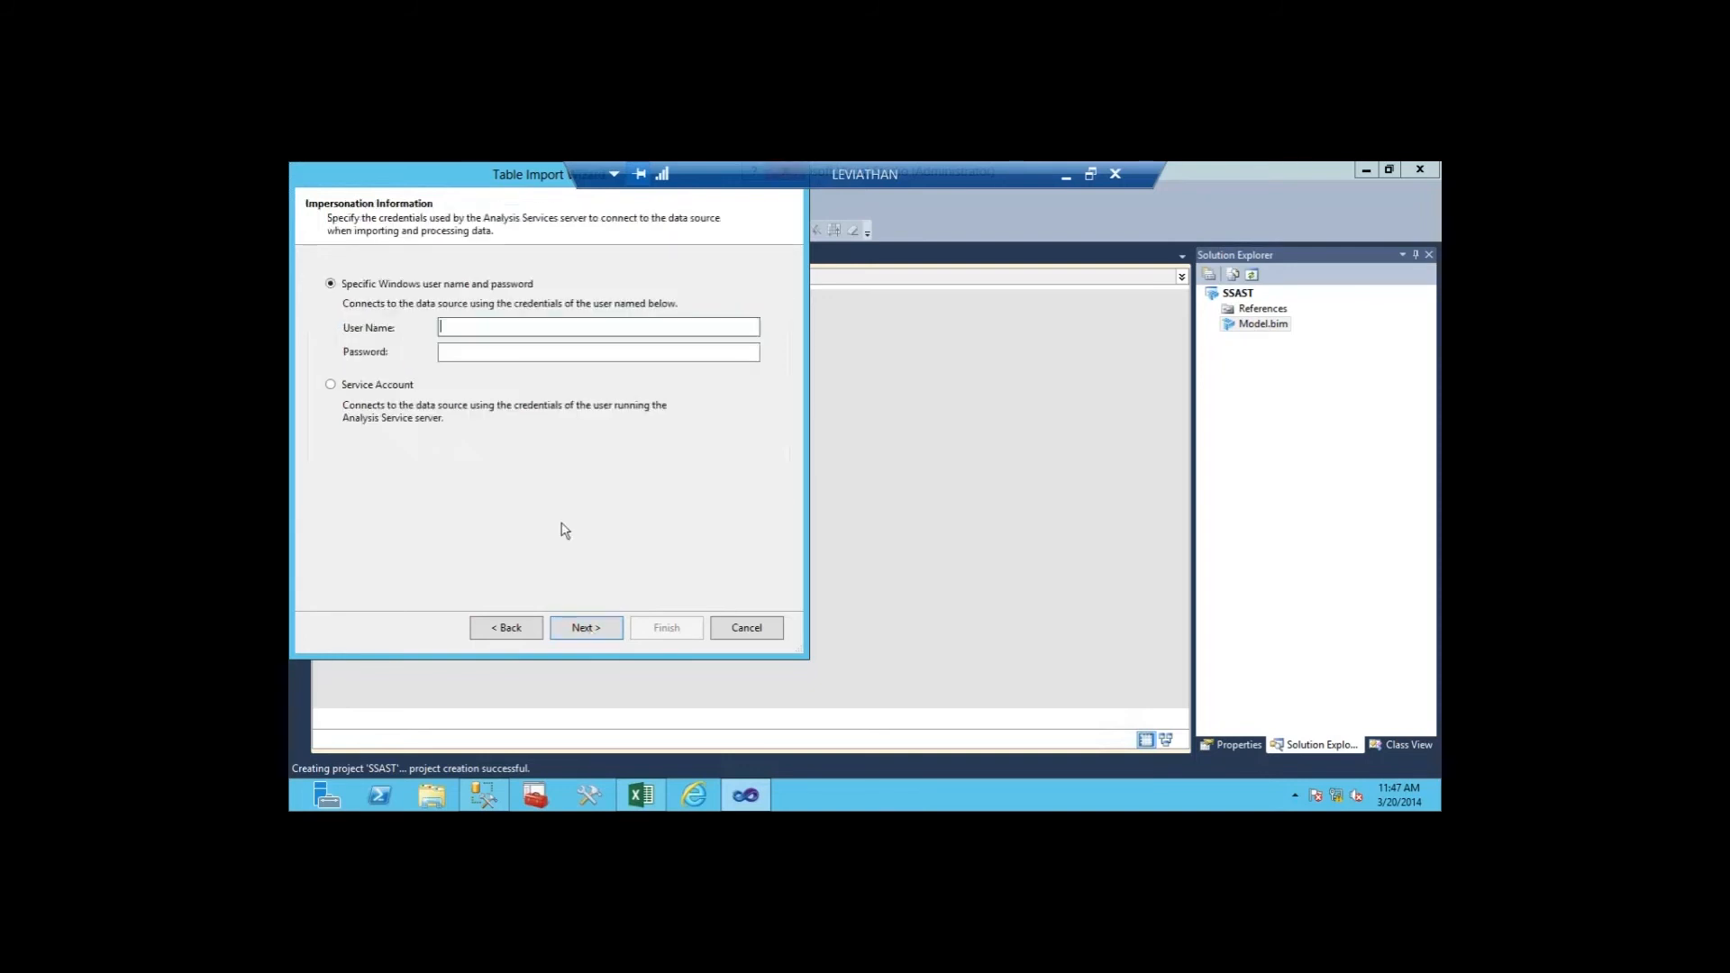
Step: Provide a specific Windows account's user name and password as the import's impersonation credentials
{"action": "type", "text": "shield\\administrator"}
{"action": "key", "text": "Tab"}
{"action": "type", "text": "••••••••••"}
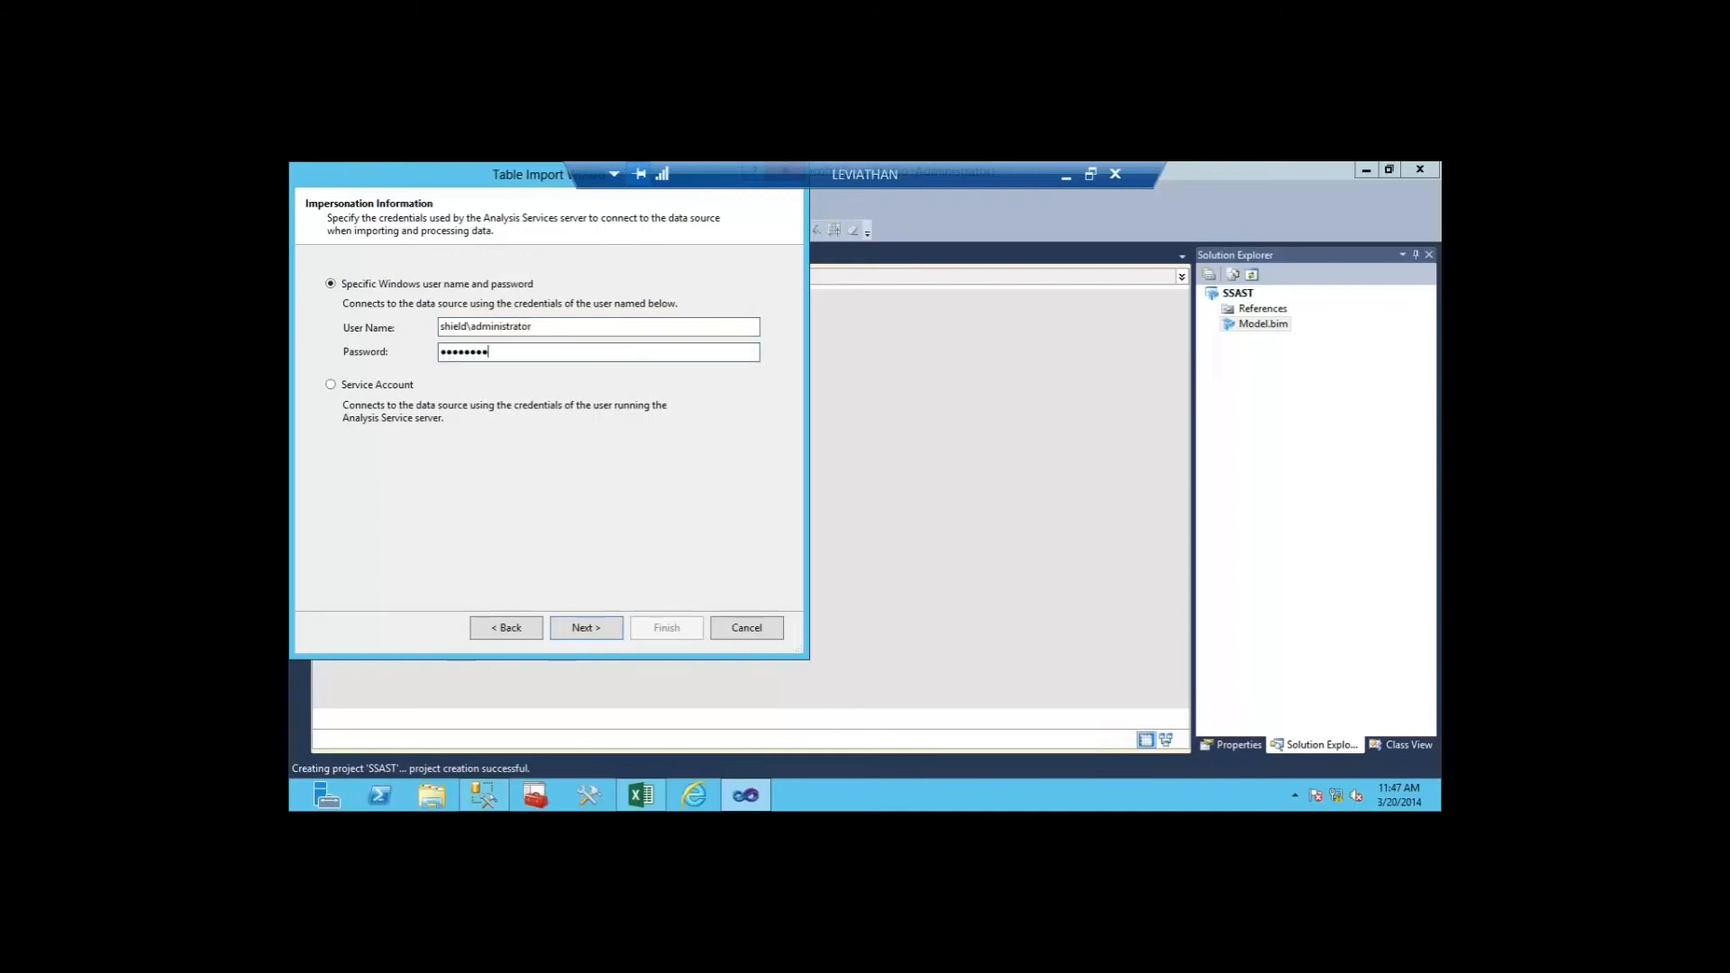
{"action": "left_click", "coordinate": [601, 626]}
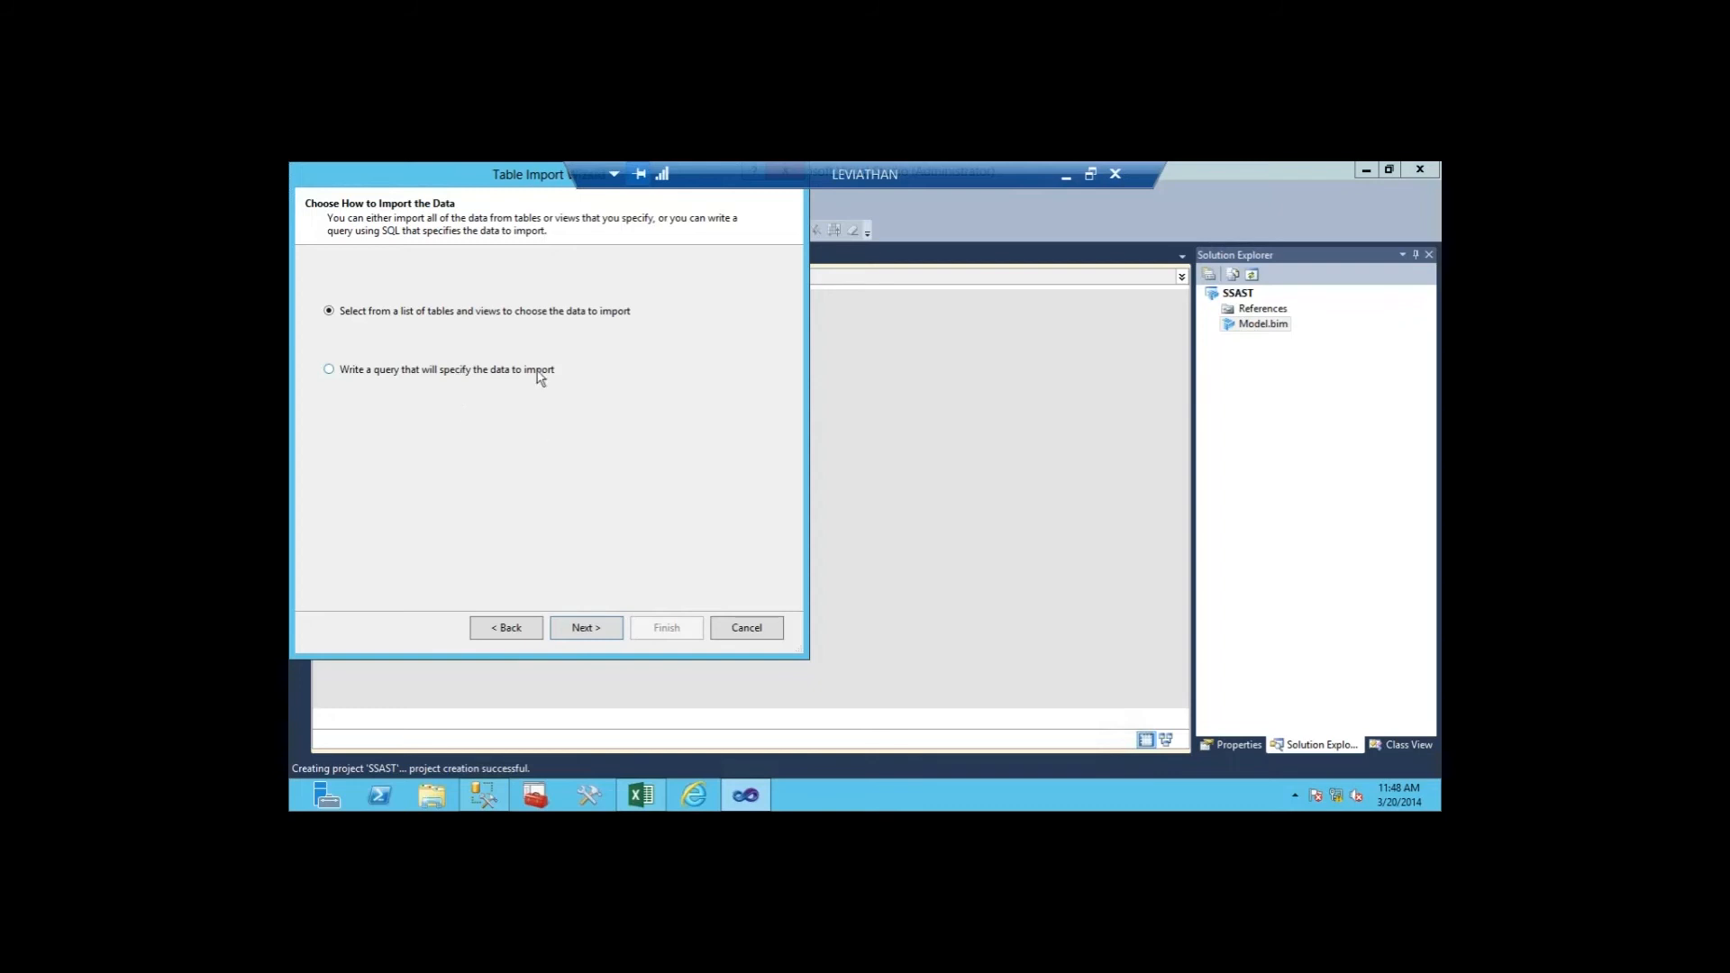
Step: Choose to import from a list of tables and views, and select FactInternetSales together with its related tables
{"action": "left_click", "coordinate": [596, 628]}
{"action": "left_click_drag", "start_coordinate": [536, 200], "coordinate": [701, 218]}
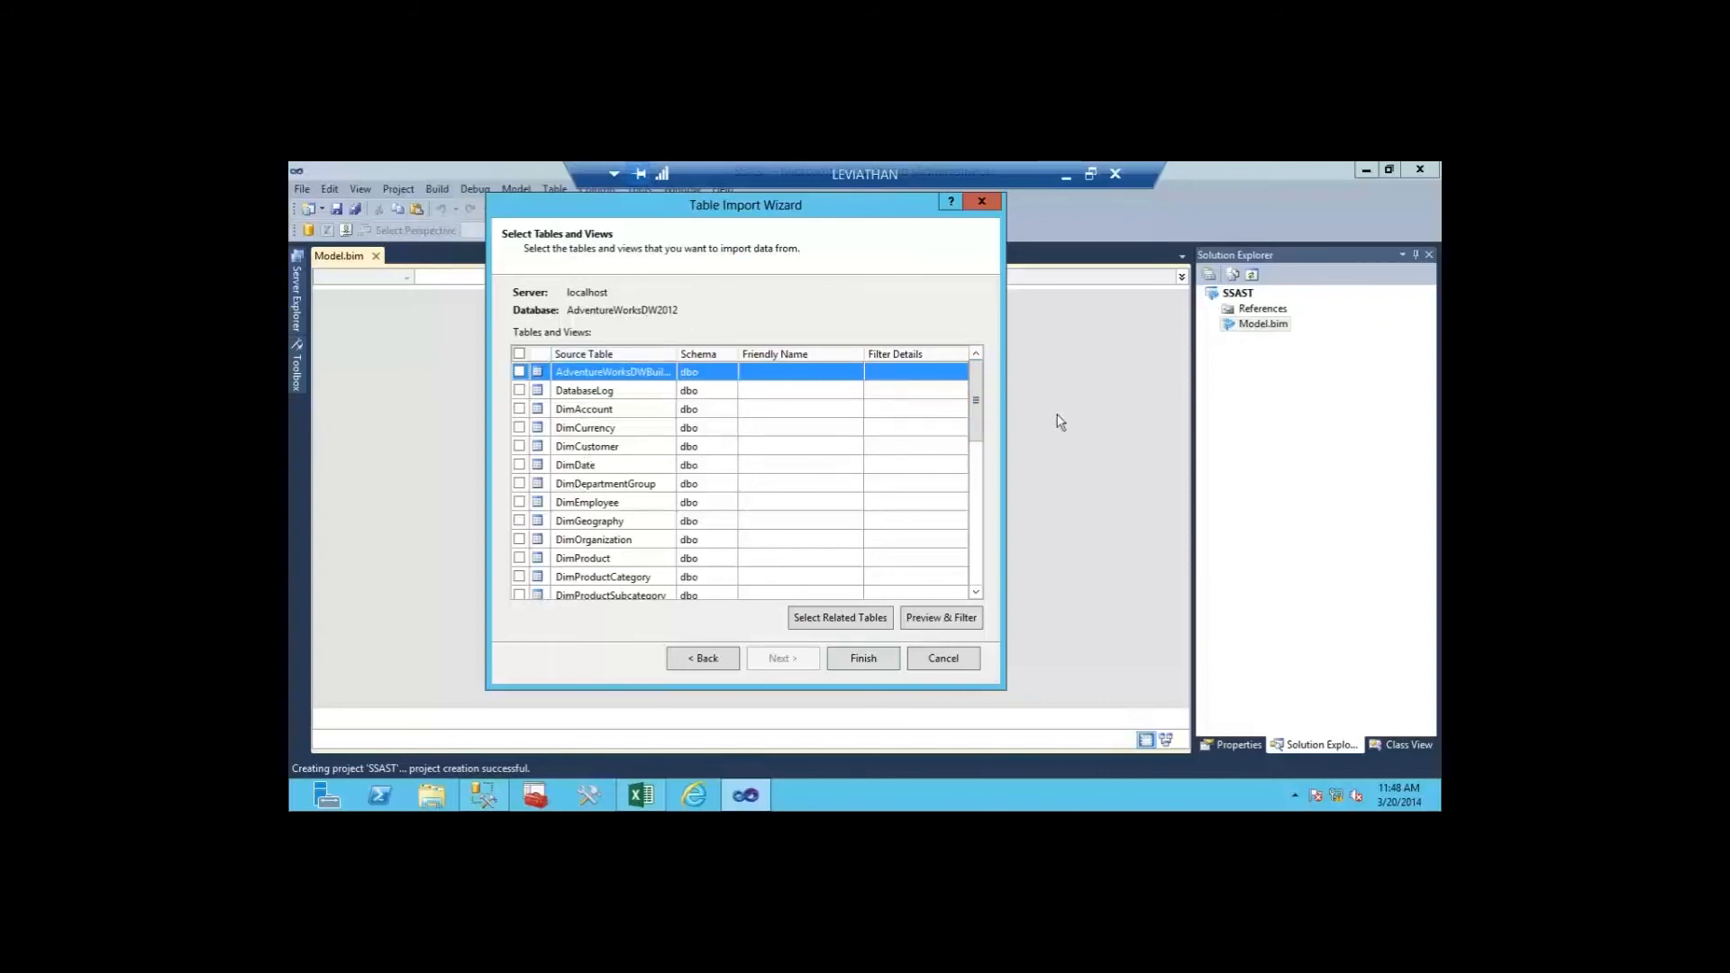
{"action": "scroll", "coordinate": [631, 518], "scroll_direction": "down", "scroll_amount": 2}
{"action": "scroll", "coordinate": [631, 518], "scroll_direction": "down", "scroll_amount": 2}
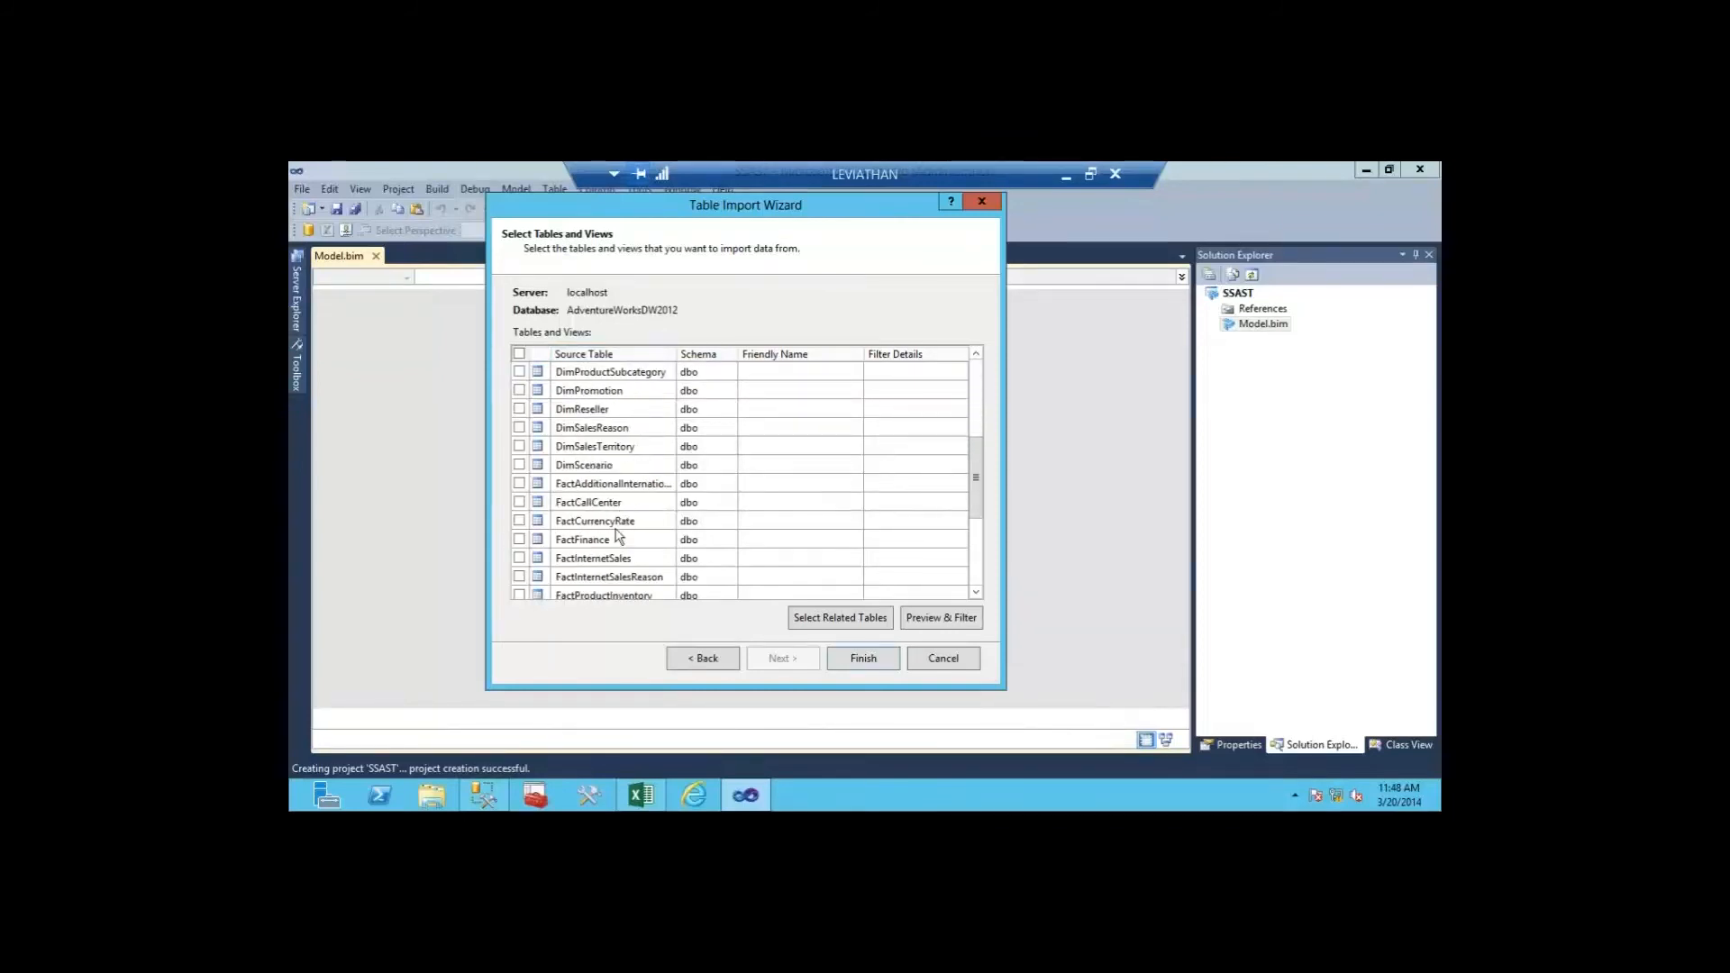
{"action": "left_click", "coordinate": [519, 559]}
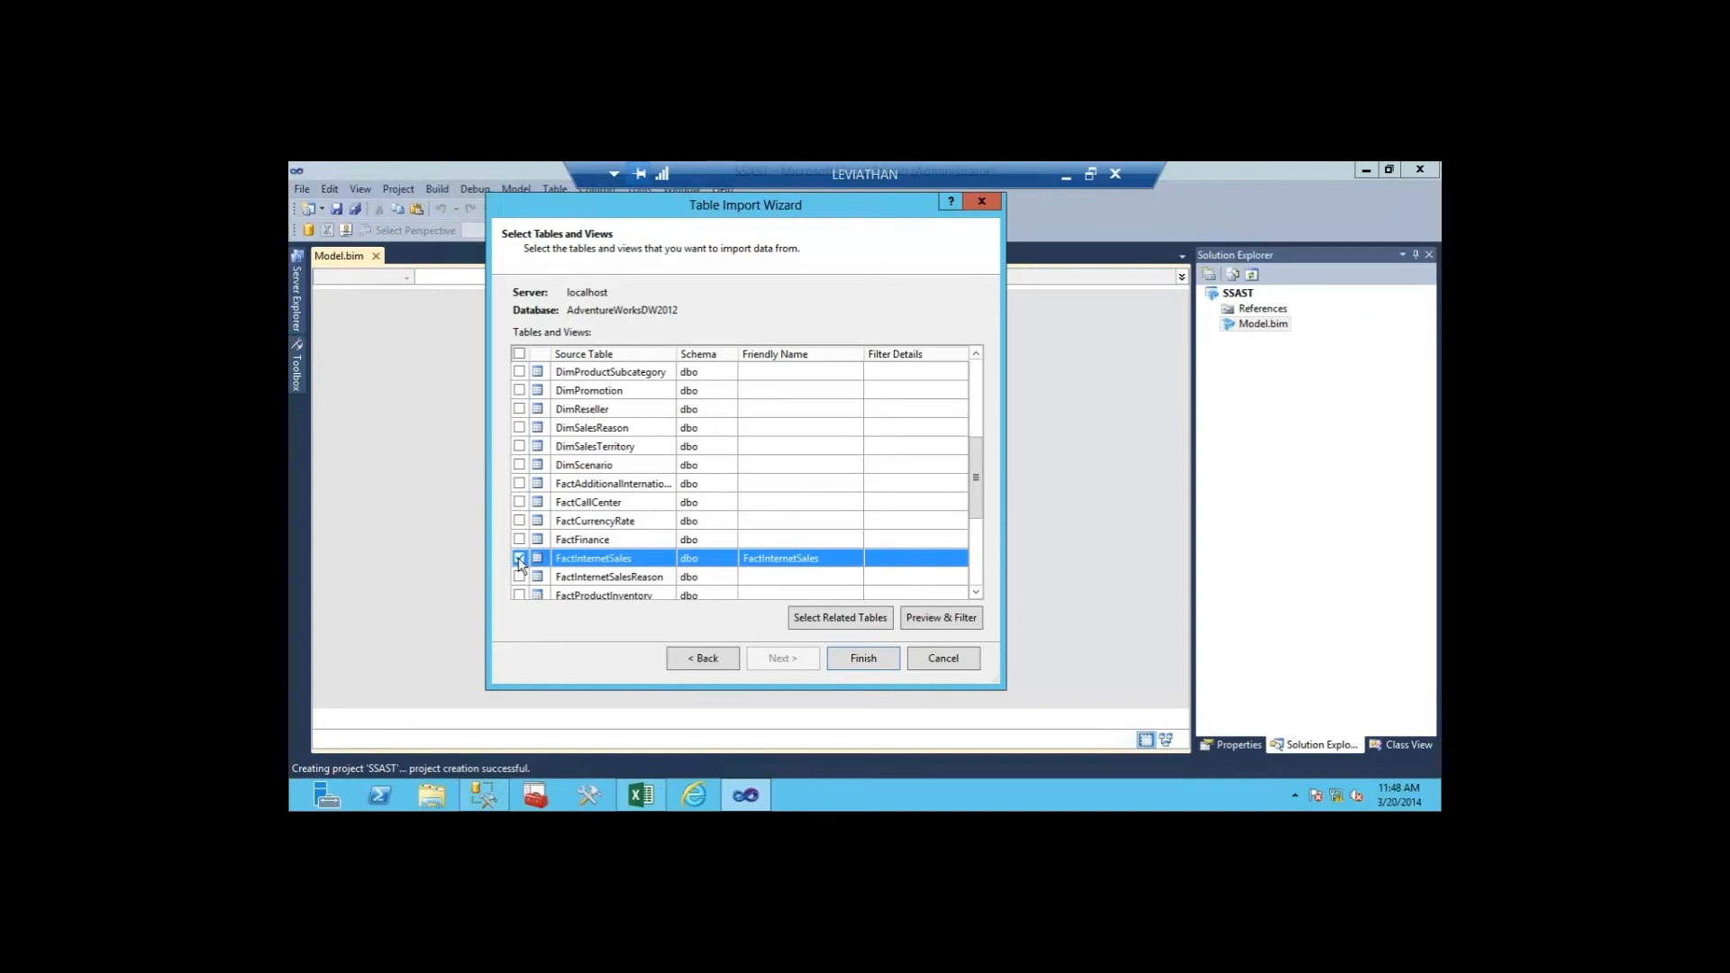
{"action": "left_click", "coordinate": [843, 620]}
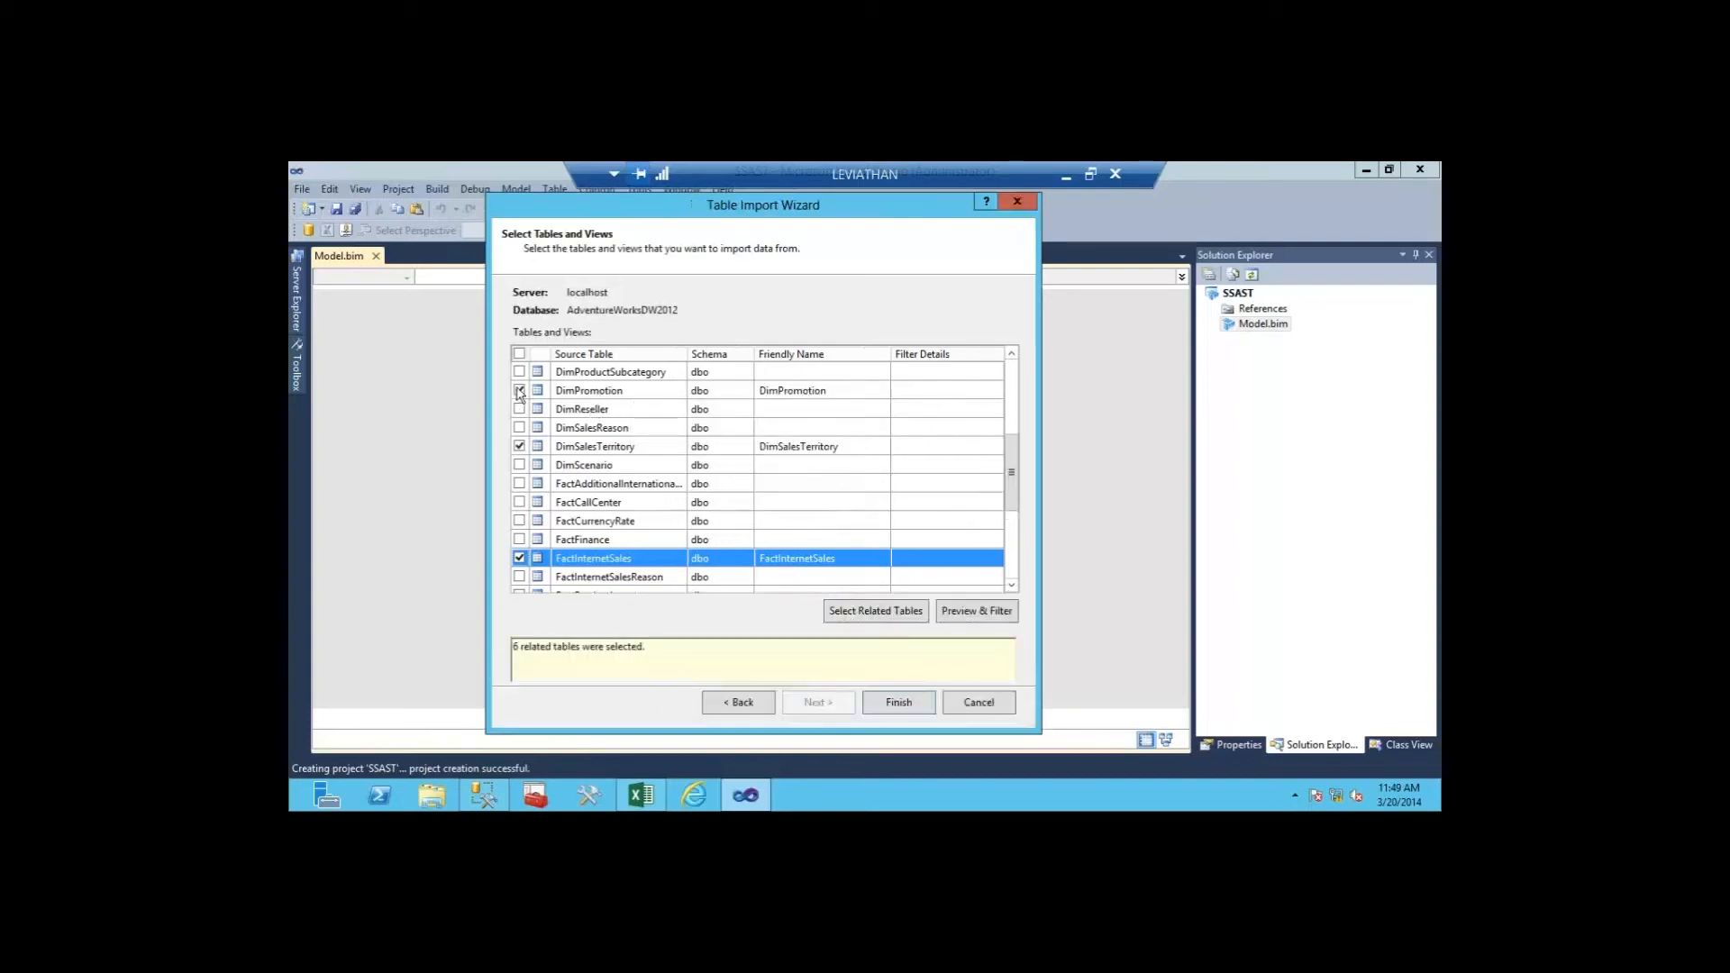
Step: Exclude DimSalesTerritory and DimCurrency from the tables selected for import
{"action": "left_click", "coordinate": [520, 446]}
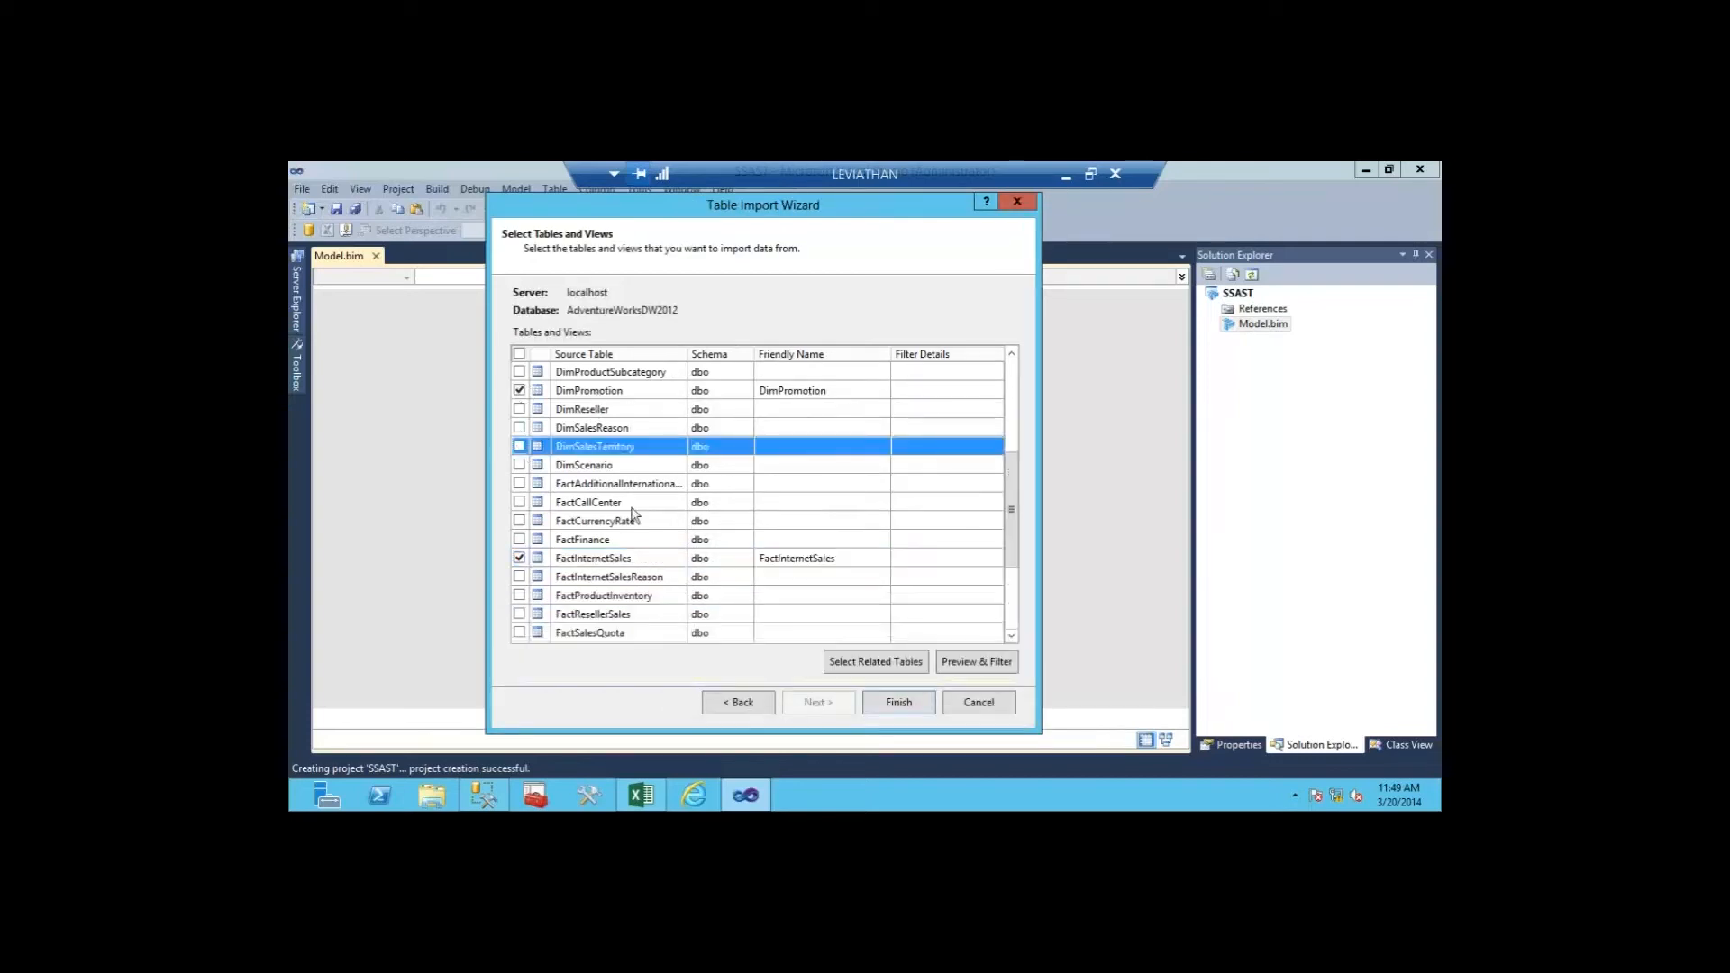
{"action": "scroll", "coordinate": [527, 437], "scroll_direction": "up", "scroll_amount": 3}
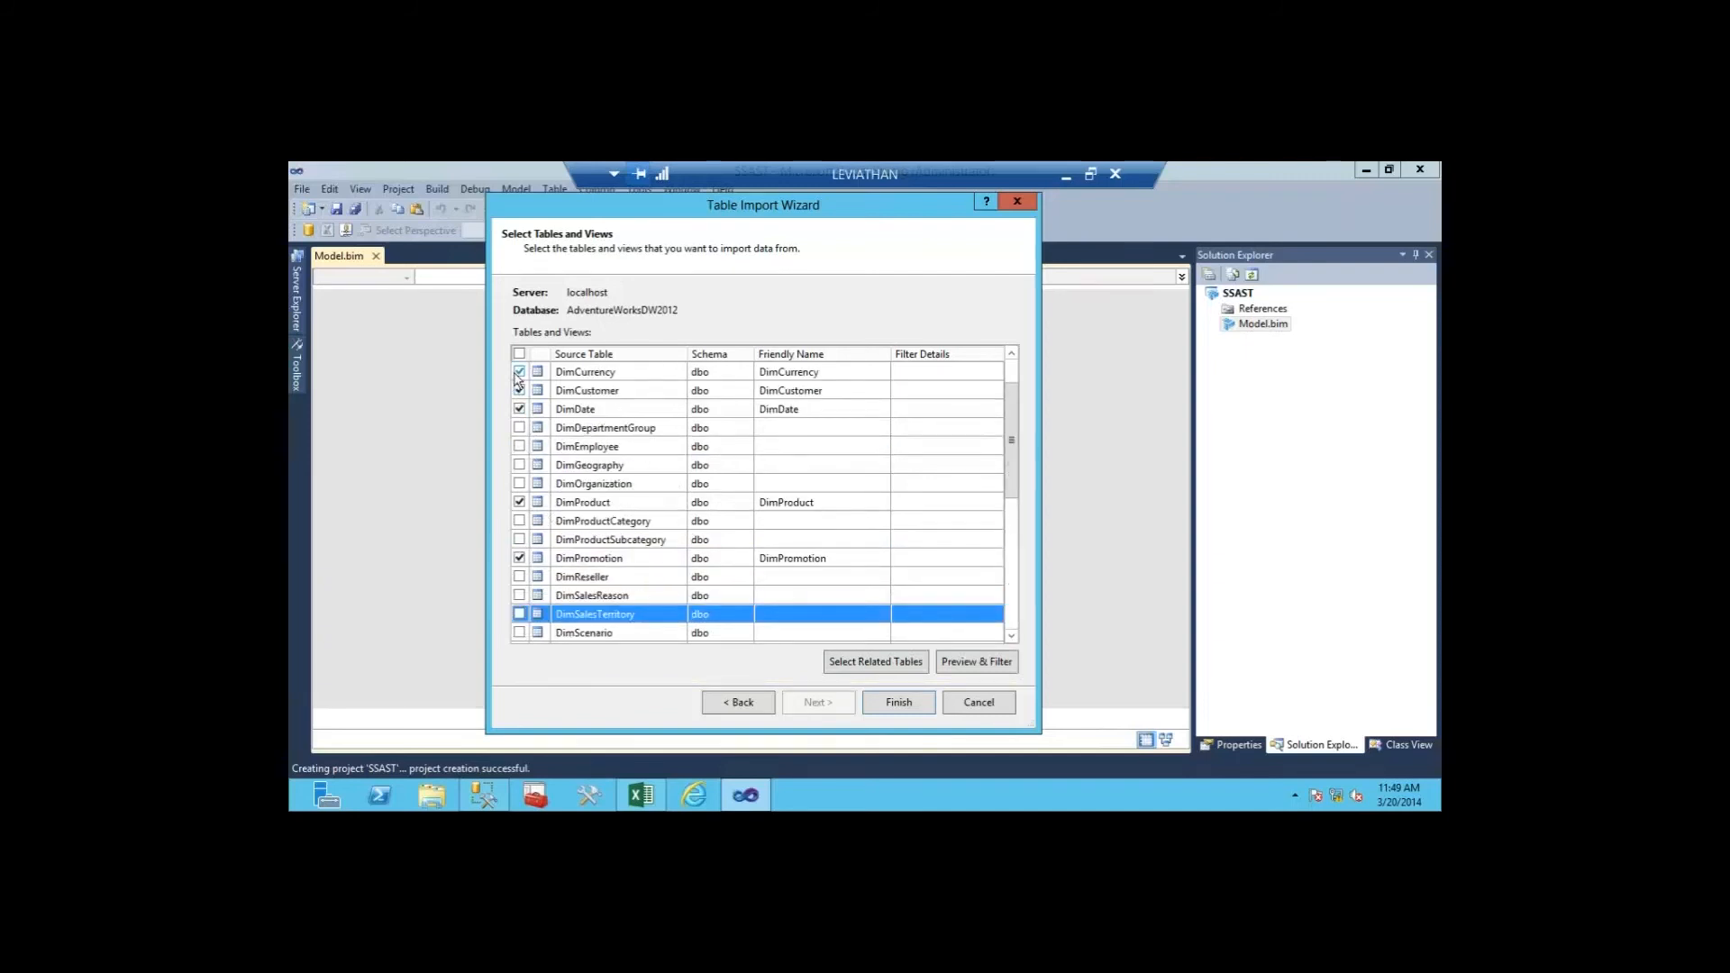
{"action": "left_click", "coordinate": [519, 372]}
{"action": "scroll", "coordinate": [637, 415], "scroll_direction": "up", "scroll_amount": 1}
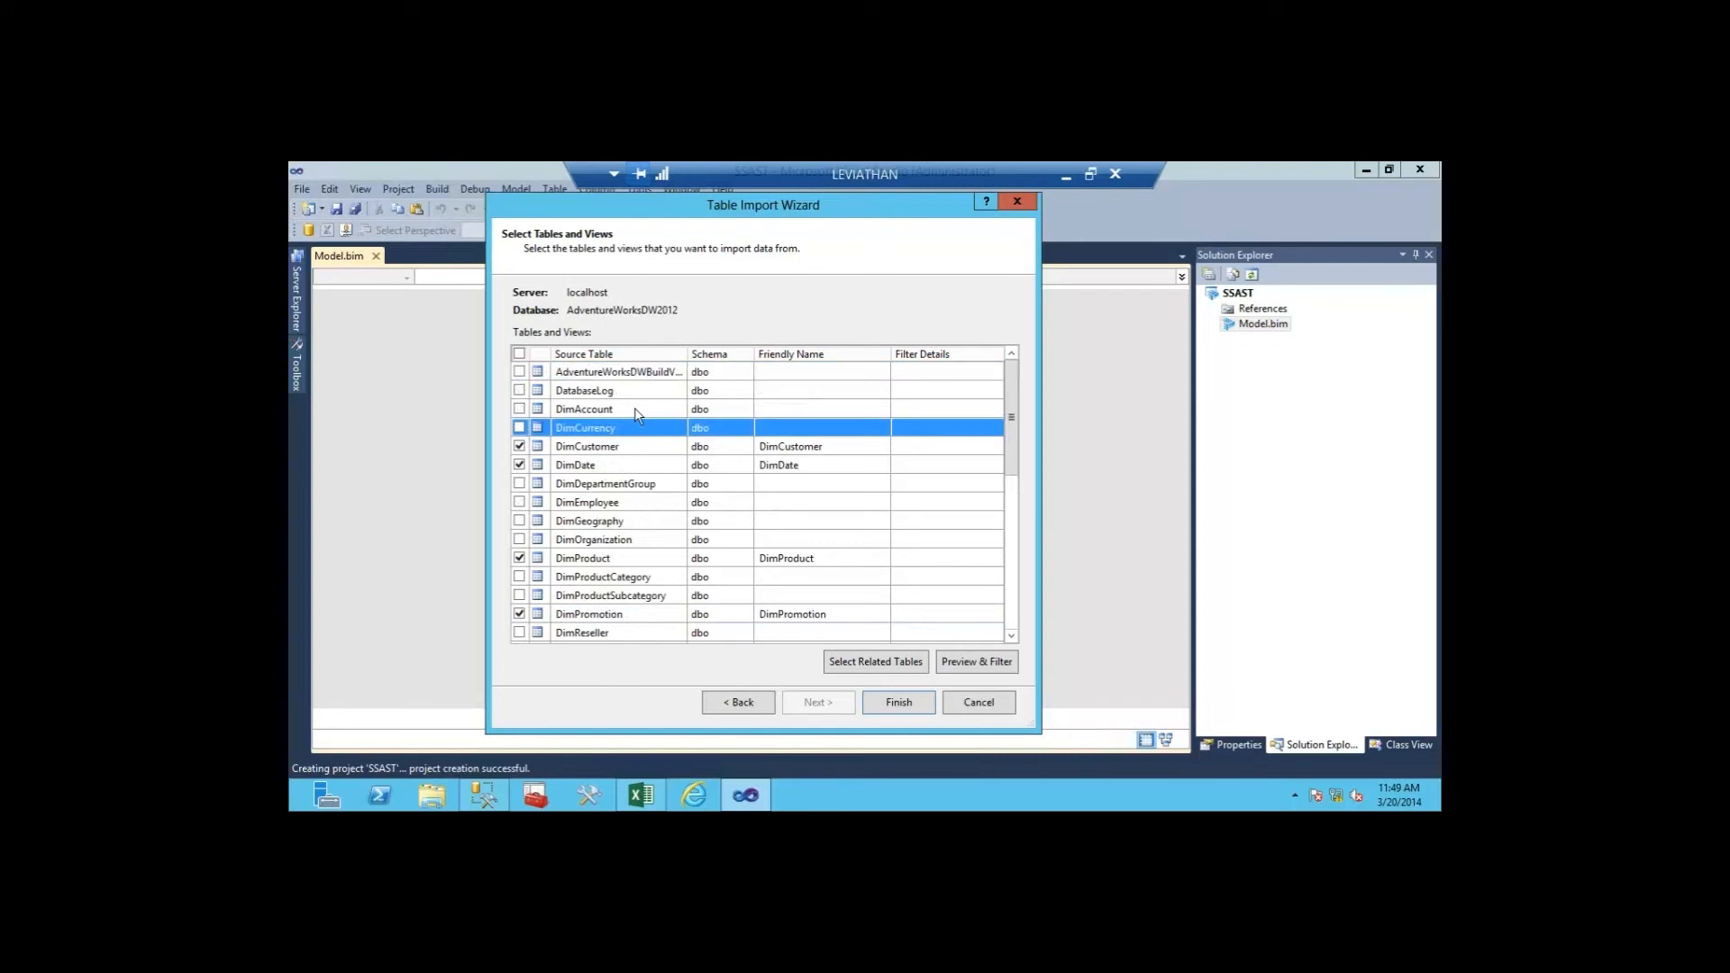
{"action": "scroll", "coordinate": [637, 415], "scroll_direction": "down", "scroll_amount": 1}
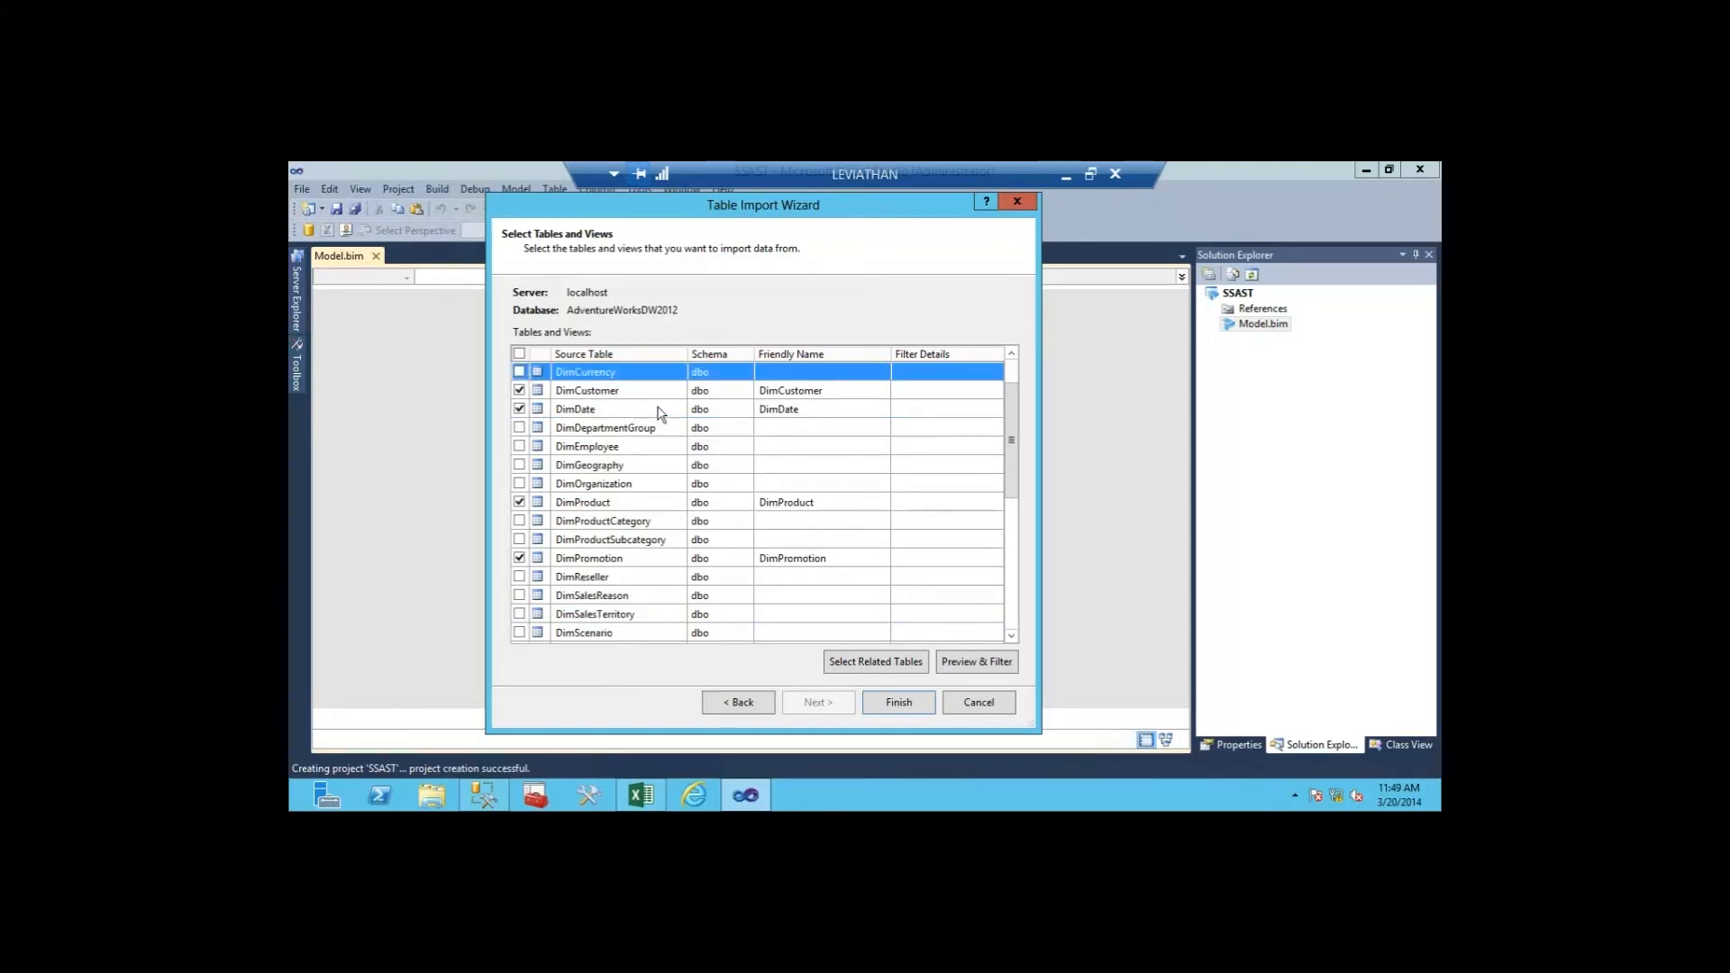
Step: Set the friendly names of DimCustomer and DimDate to Customer and Date
{"action": "left_click", "coordinate": [779, 396]}
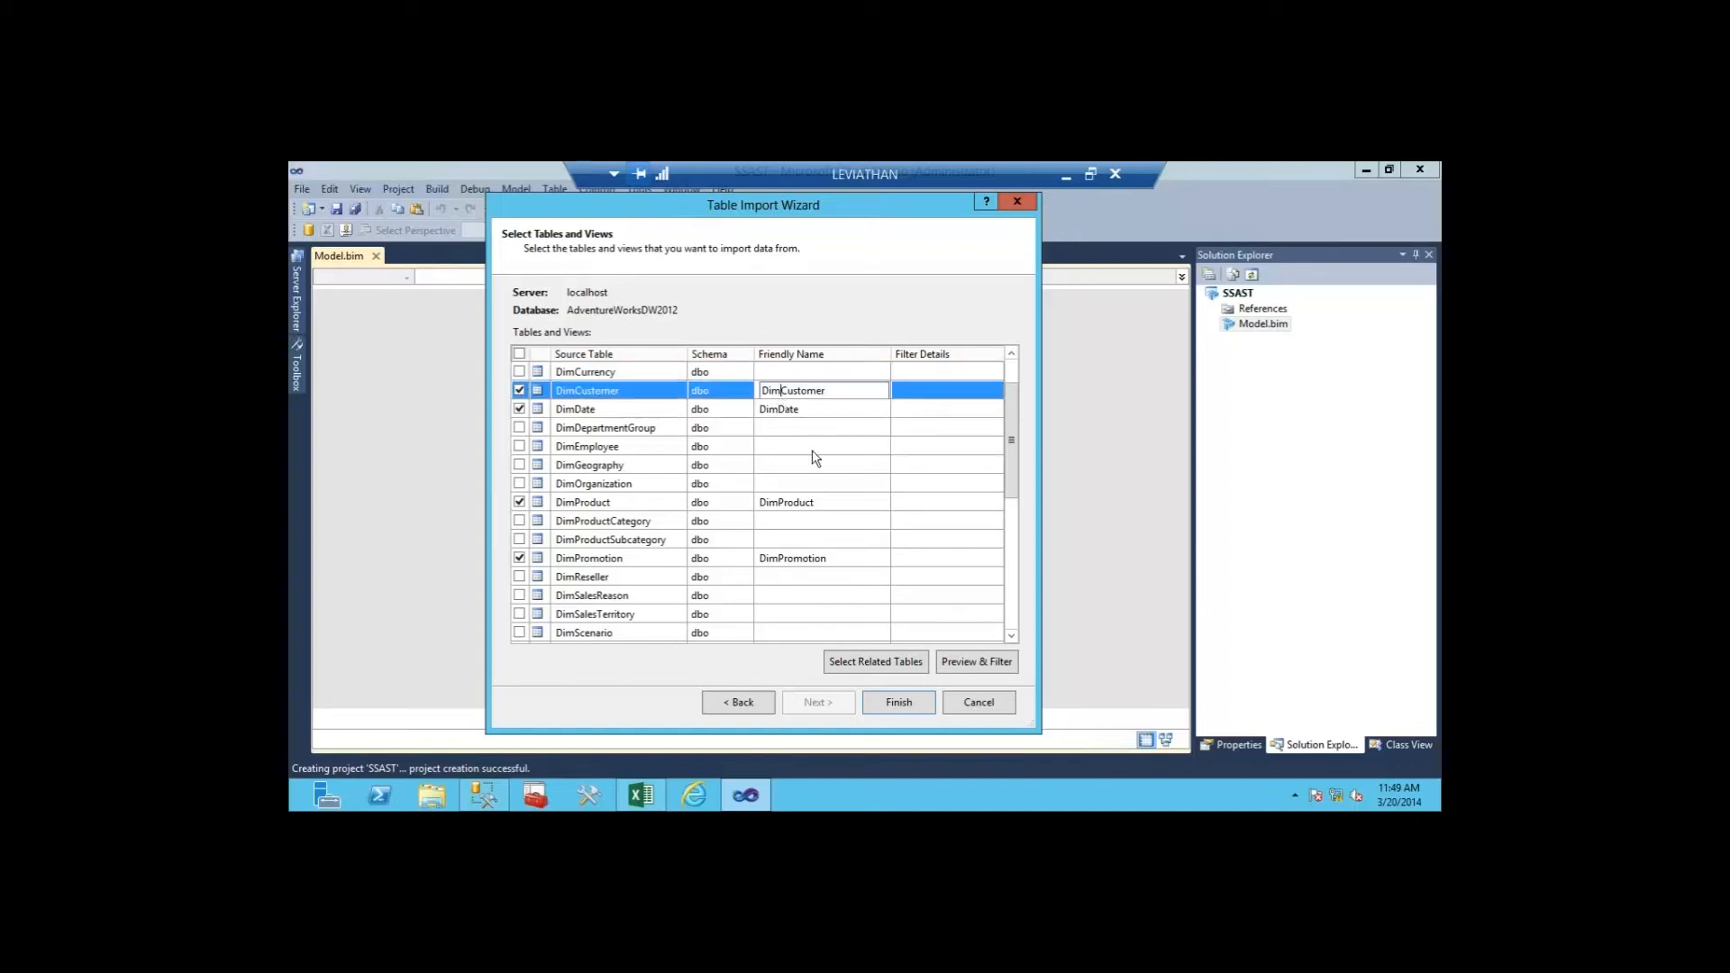
{"action": "key", "text": "BackSpace"}
{"action": "key", "text": "BackSpace"}
{"action": "key", "text": "BackSpace"}
{"action": "left_click", "coordinate": [781, 411]}
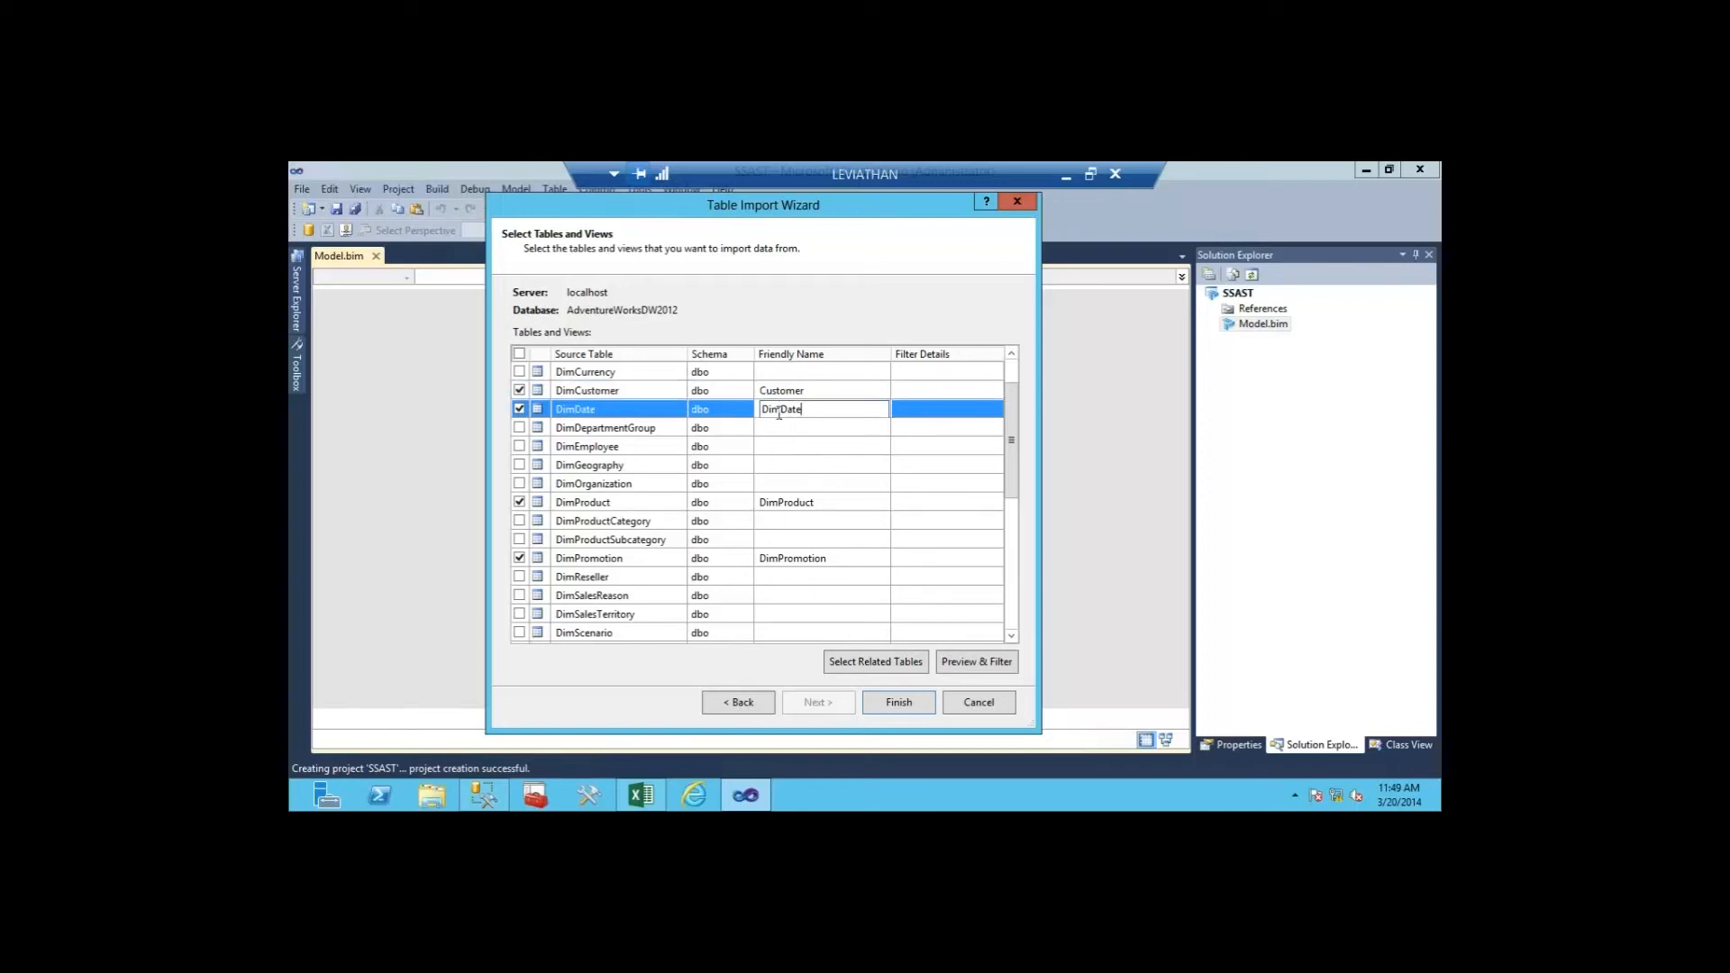
{"action": "key", "text": "BackSpace"}
{"action": "key", "text": "BackSpace"}
{"action": "key", "text": "BackSpace"}
Step: Set the friendly names of DimProduct and DimPromotion to Product and Promotion
{"action": "left_click", "coordinate": [780, 504]}
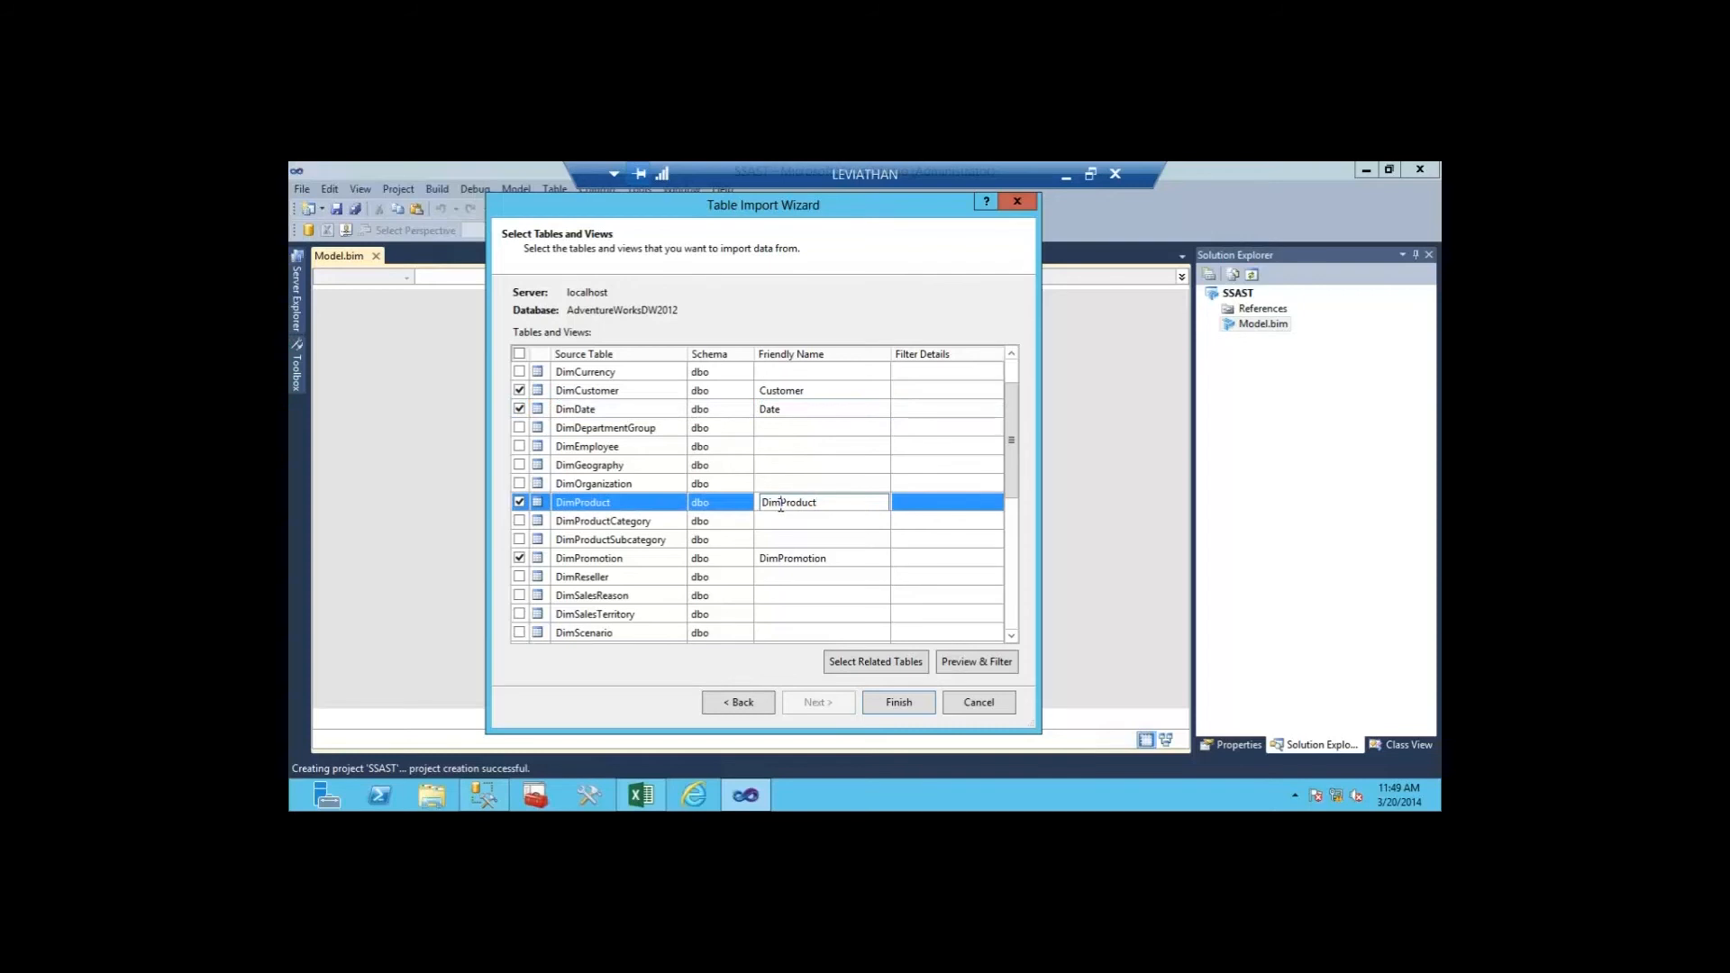
{"action": "key", "text": "BackSpace"}
{"action": "key", "text": "BackSpace"}
{"action": "key", "text": "BackSpace"}
{"action": "left_click", "coordinate": [783, 560]}
{"action": "key", "text": "BackSpace"}
{"action": "key", "text": "BackSpace"}
{"action": "key", "text": "BackSpace"}
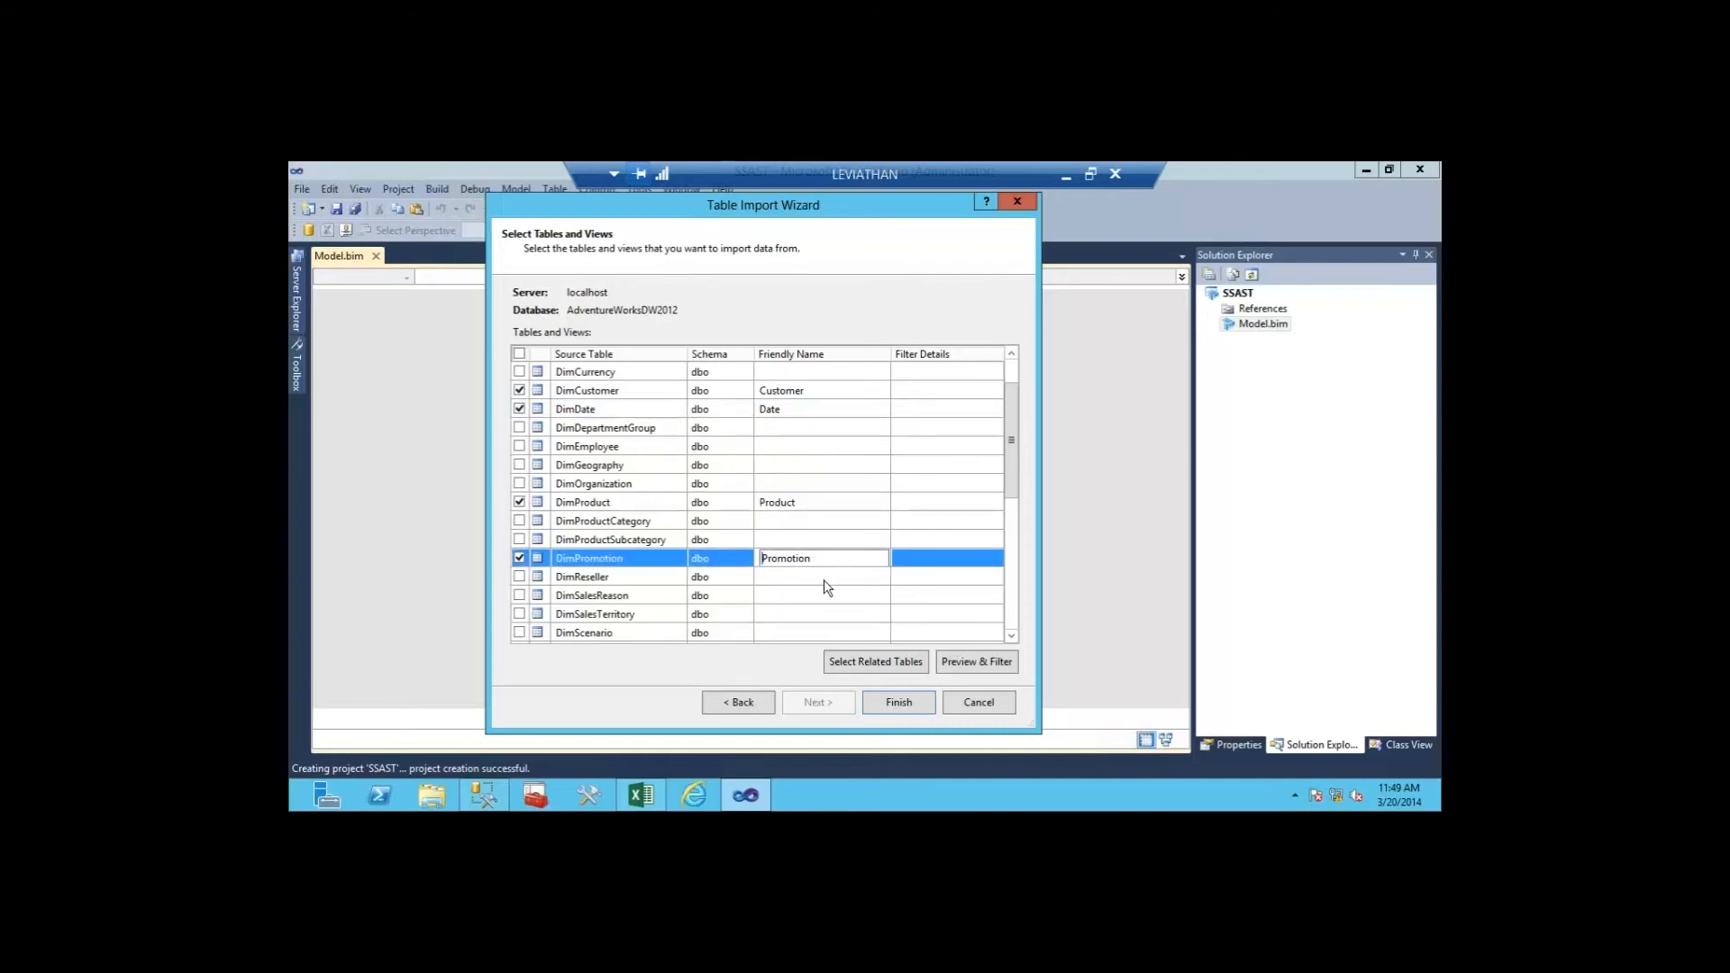
{"action": "left_click", "coordinate": [824, 583]}
Step: Preview the DimPromotion table and filter its PromotionKey column to the value 1
{"action": "scroll", "coordinate": [820, 558], "scroll_direction": "down", "scroll_amount": 4}
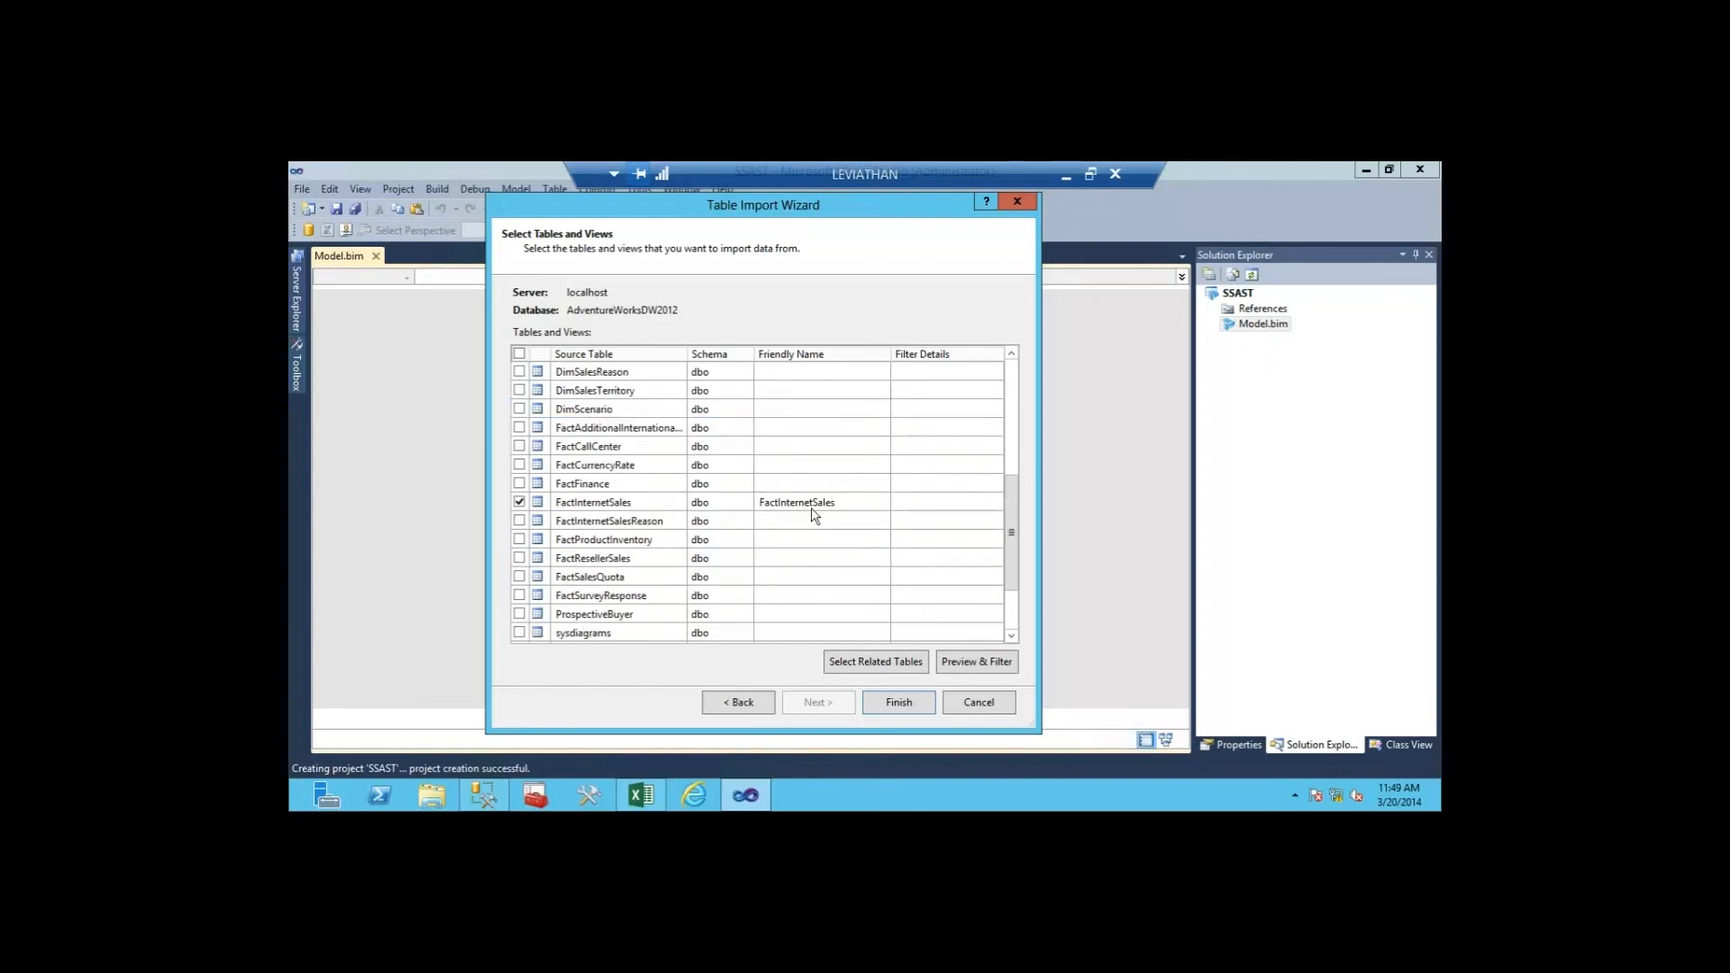
{"action": "left_click", "coordinate": [668, 504]}
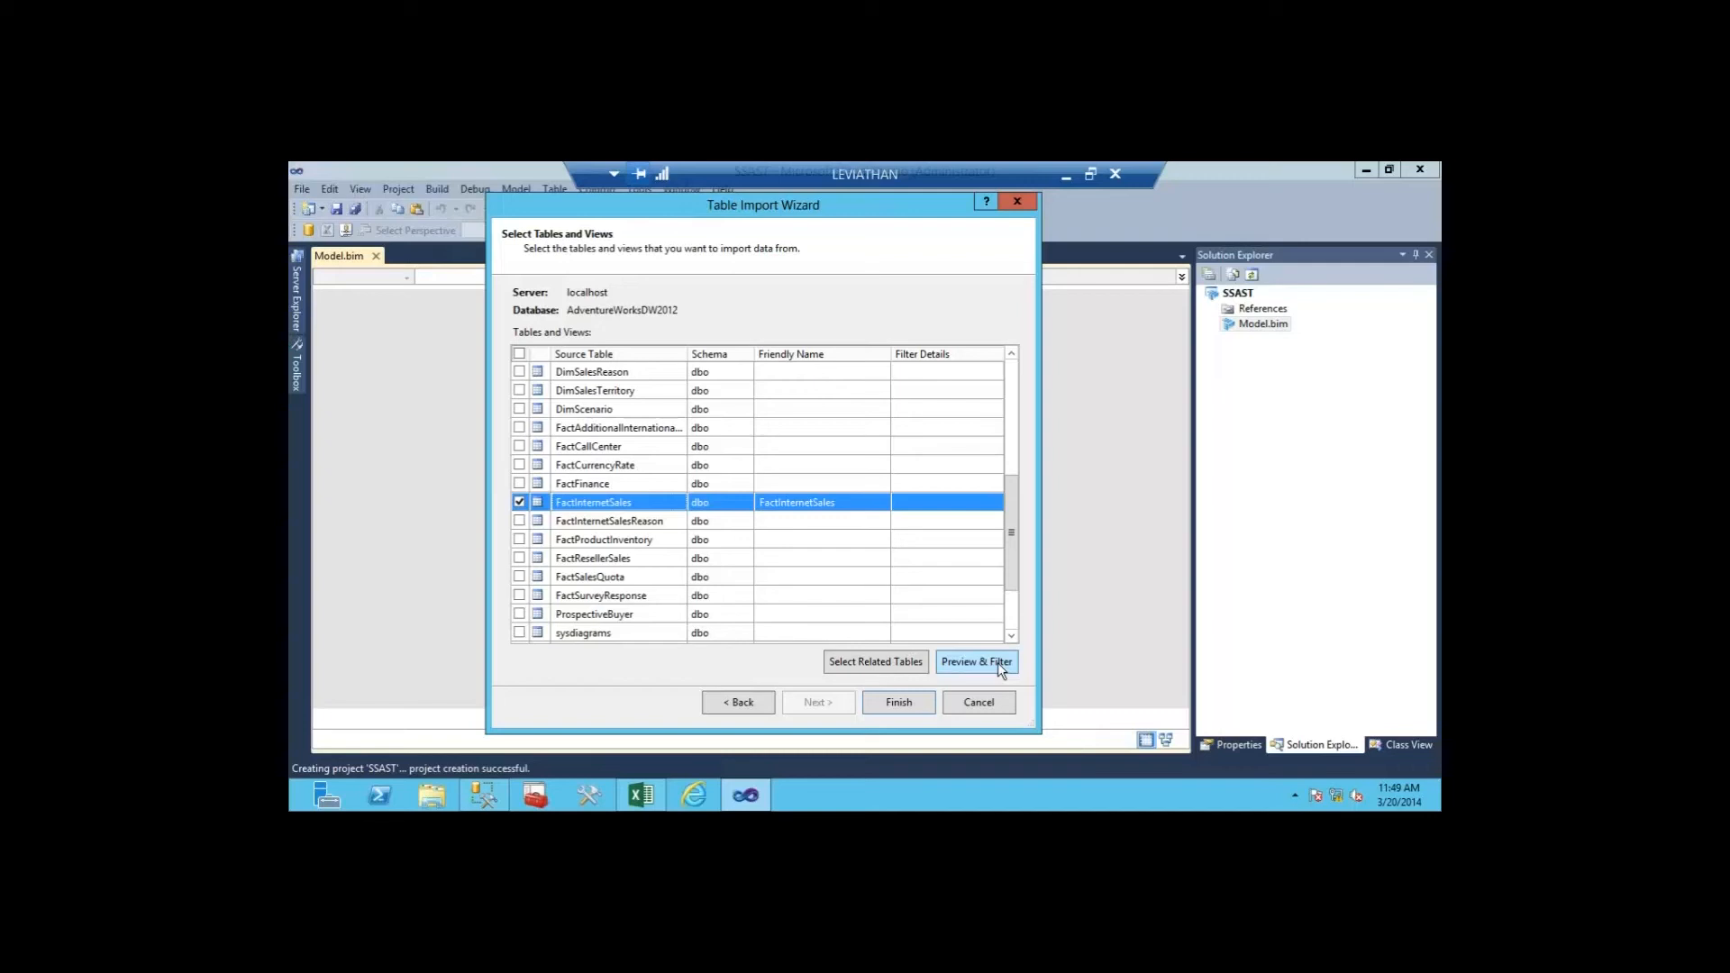
{"action": "scroll", "coordinate": [671, 598], "scroll_direction": "up", "scroll_amount": 1}
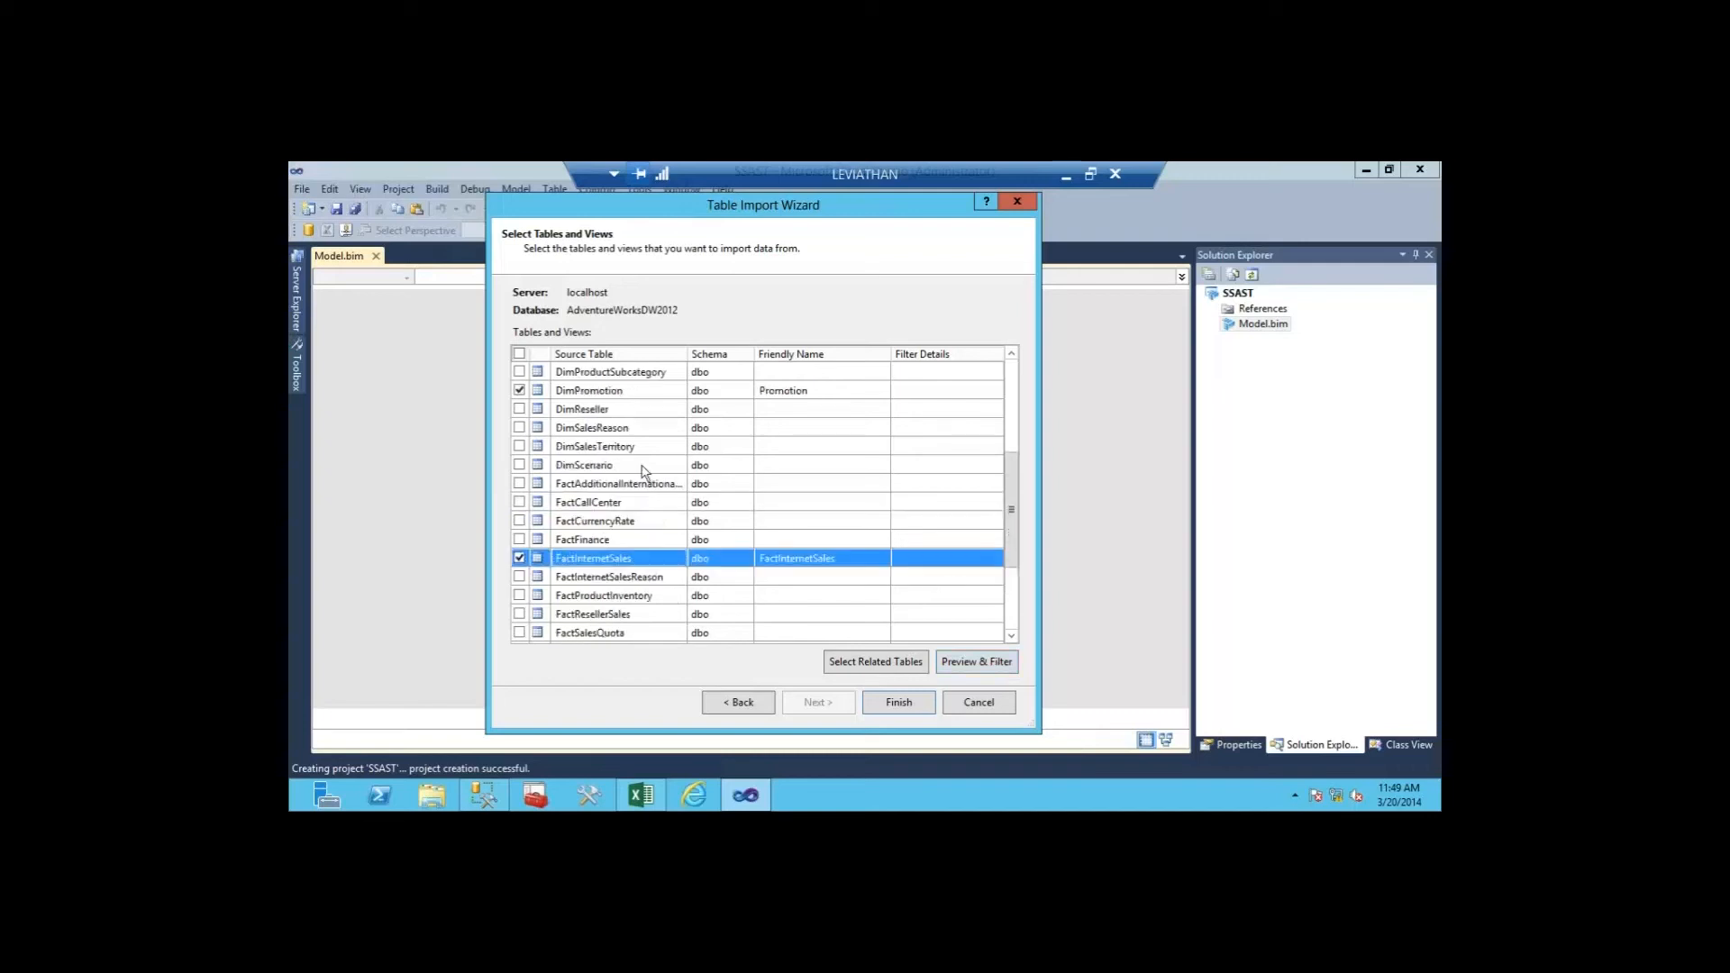
{"action": "left_click", "coordinate": [655, 390]}
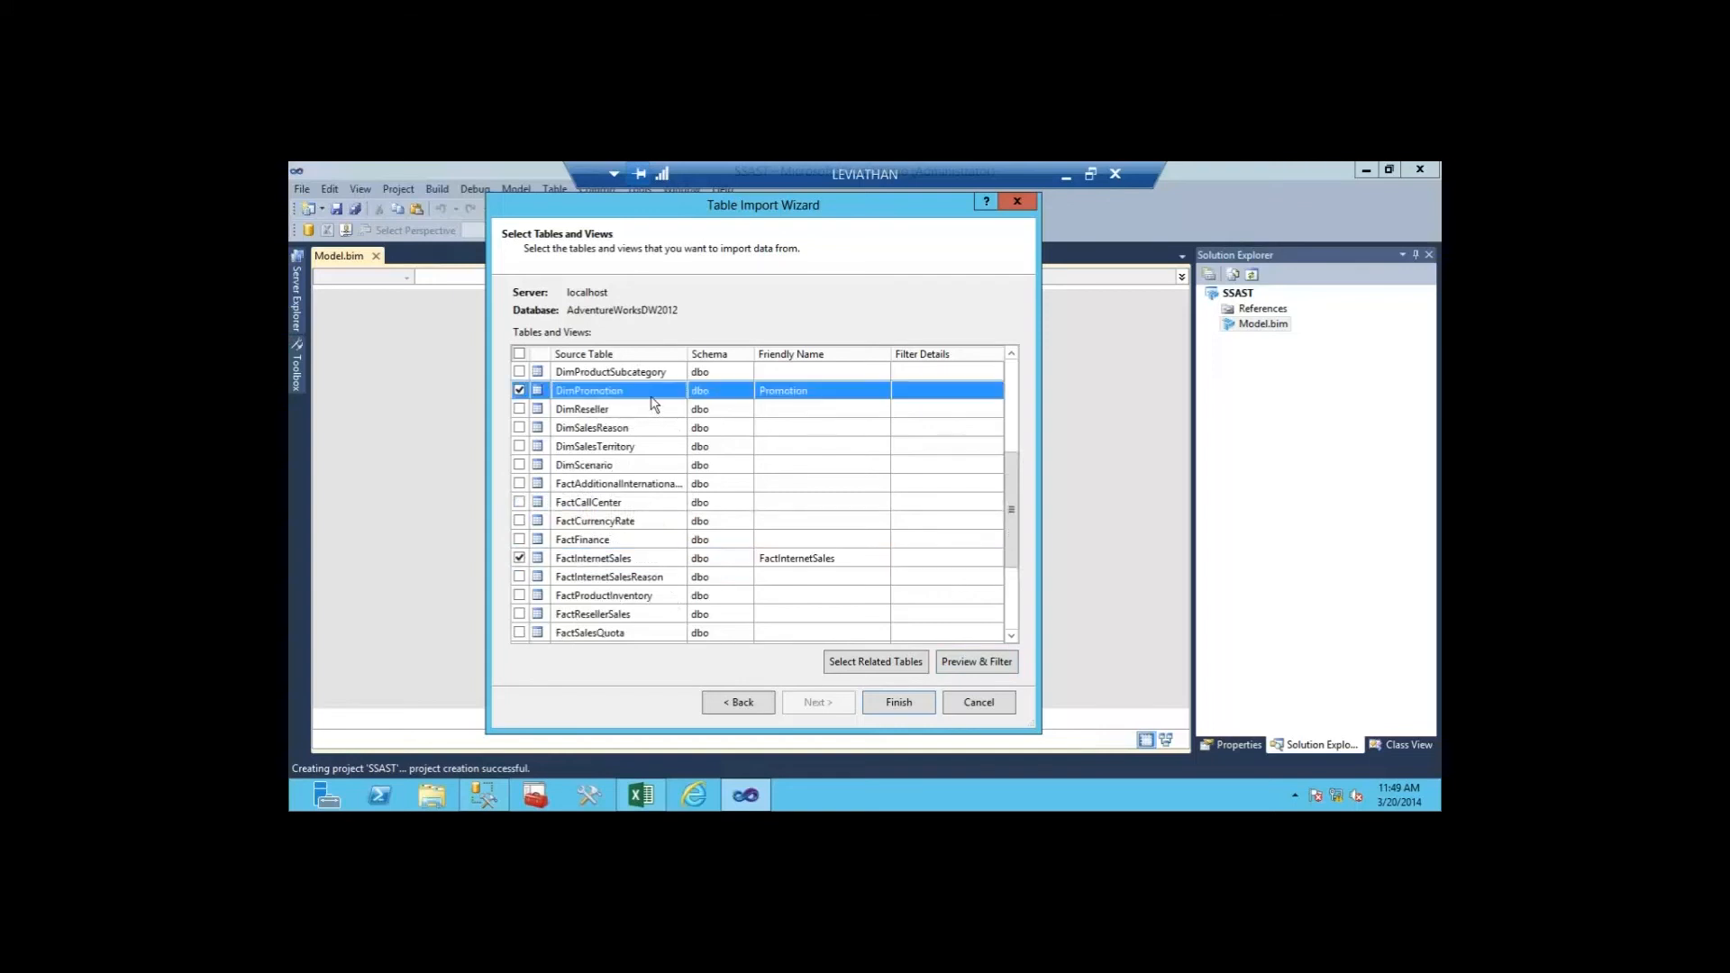
{"action": "left_click", "coordinate": [961, 663]}
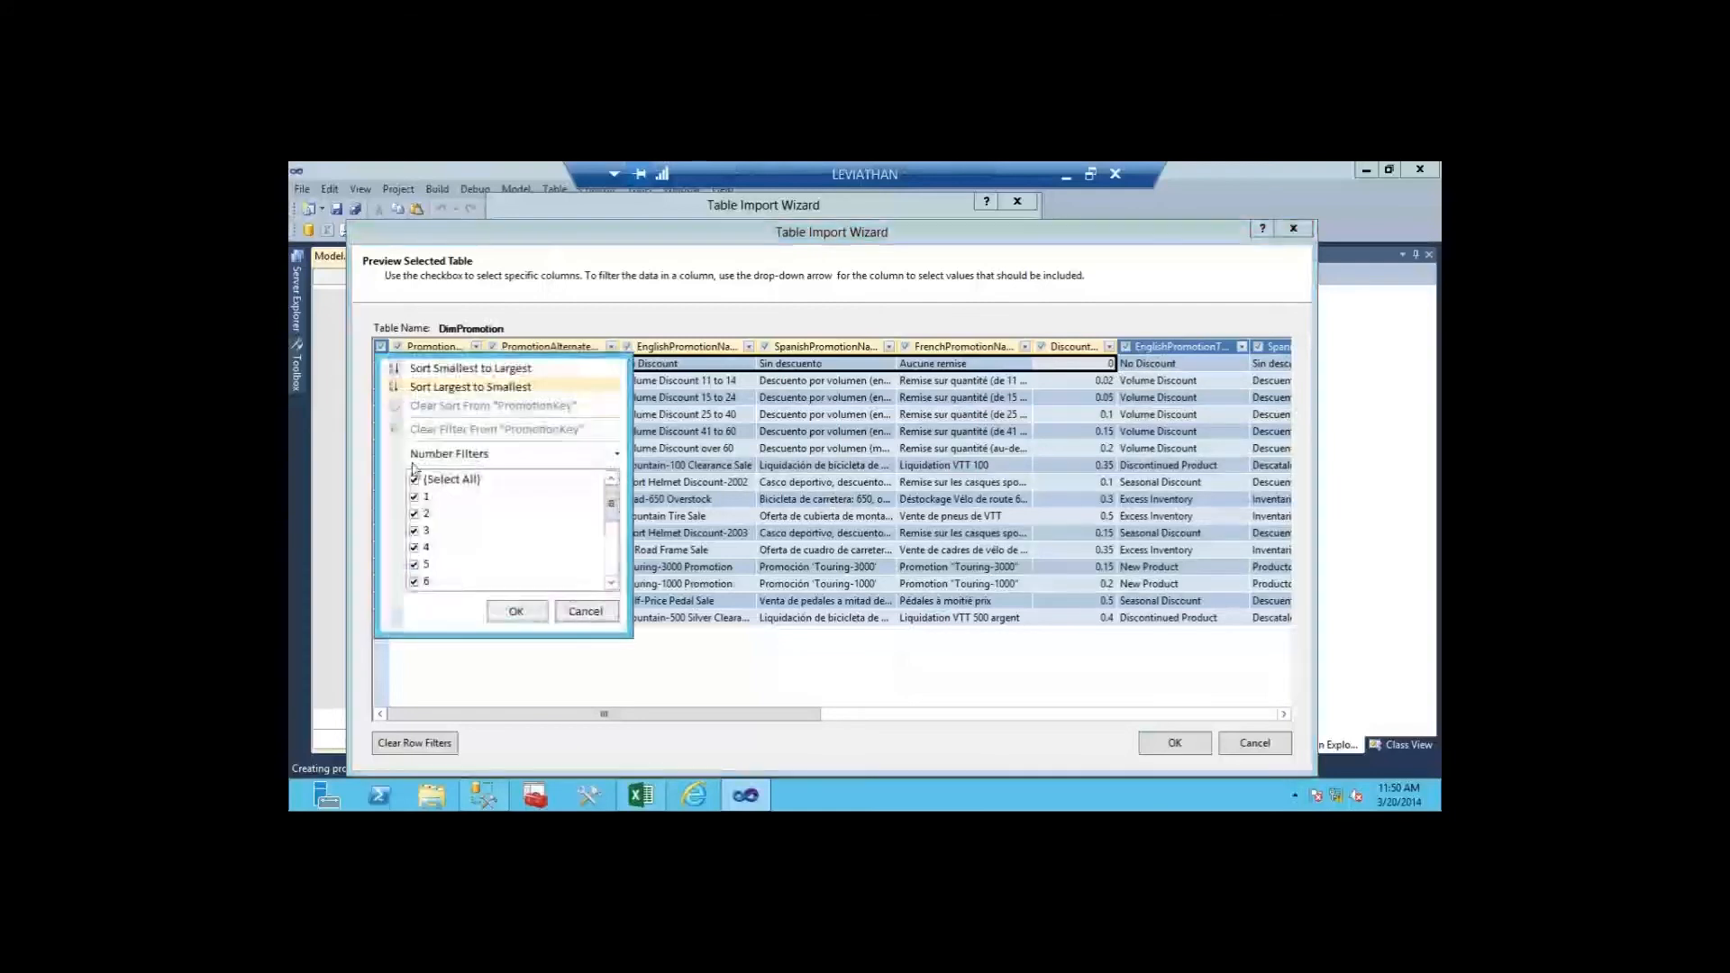
{"action": "left_click", "coordinate": [514, 610]}
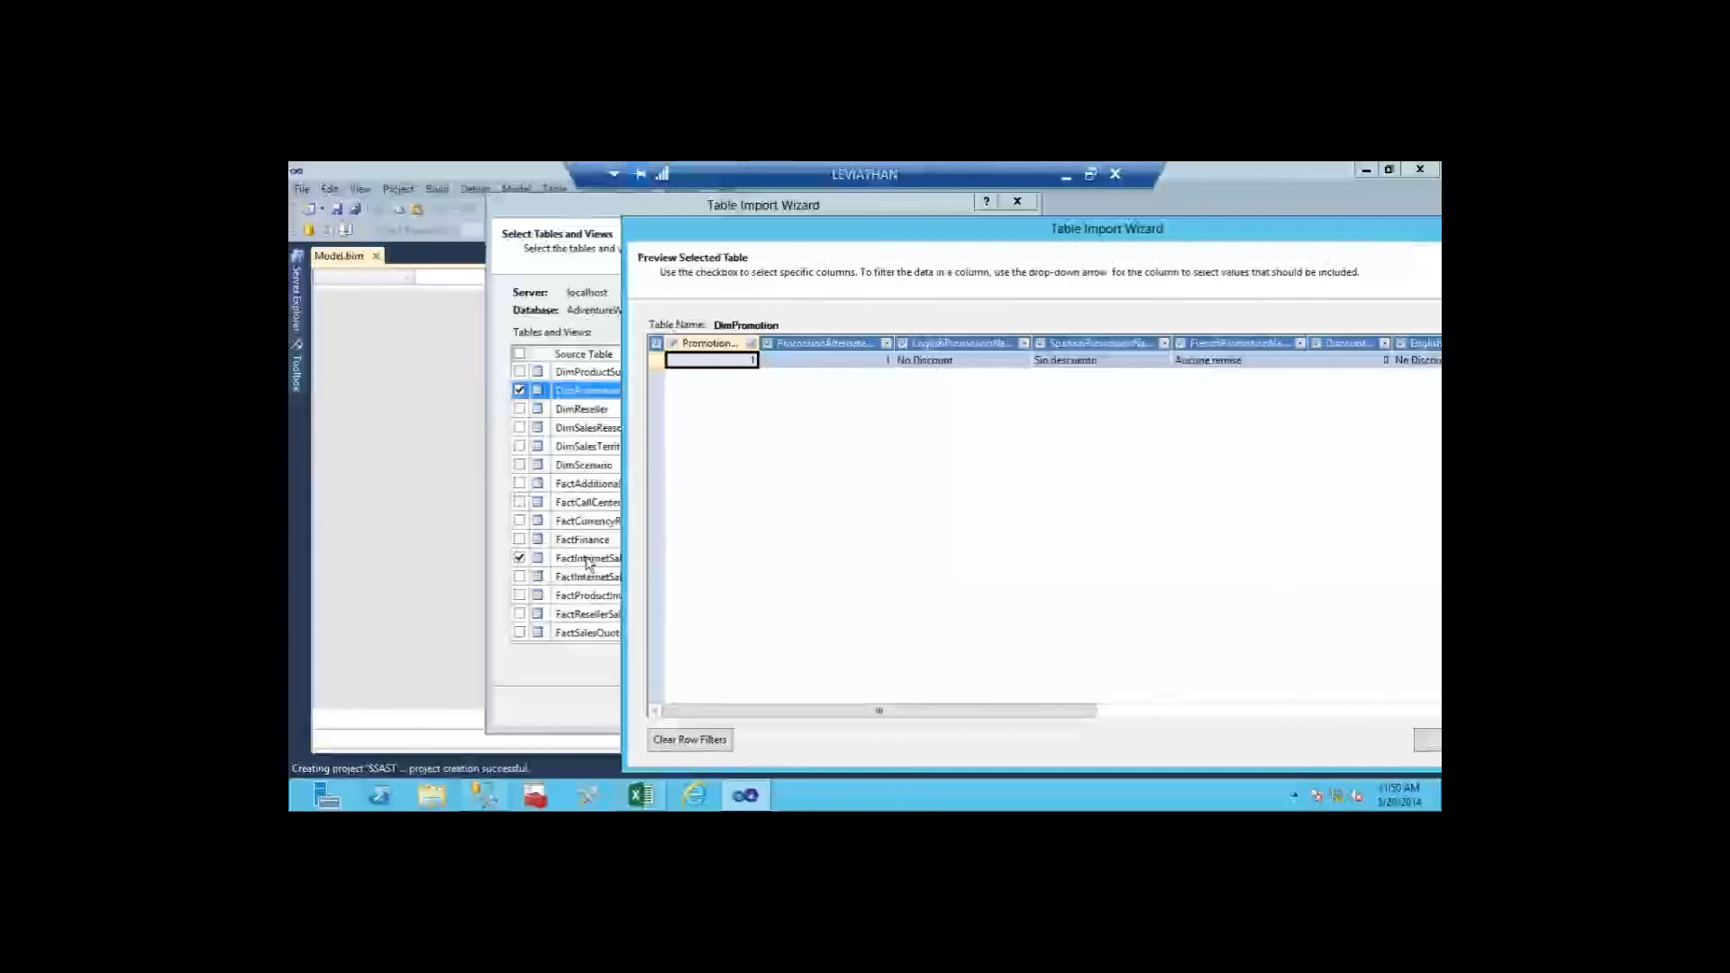
Step: Reselect all PromotionKey values in the DimPromotion filter and accept the table preview
{"action": "left_click", "coordinate": [749, 344]}
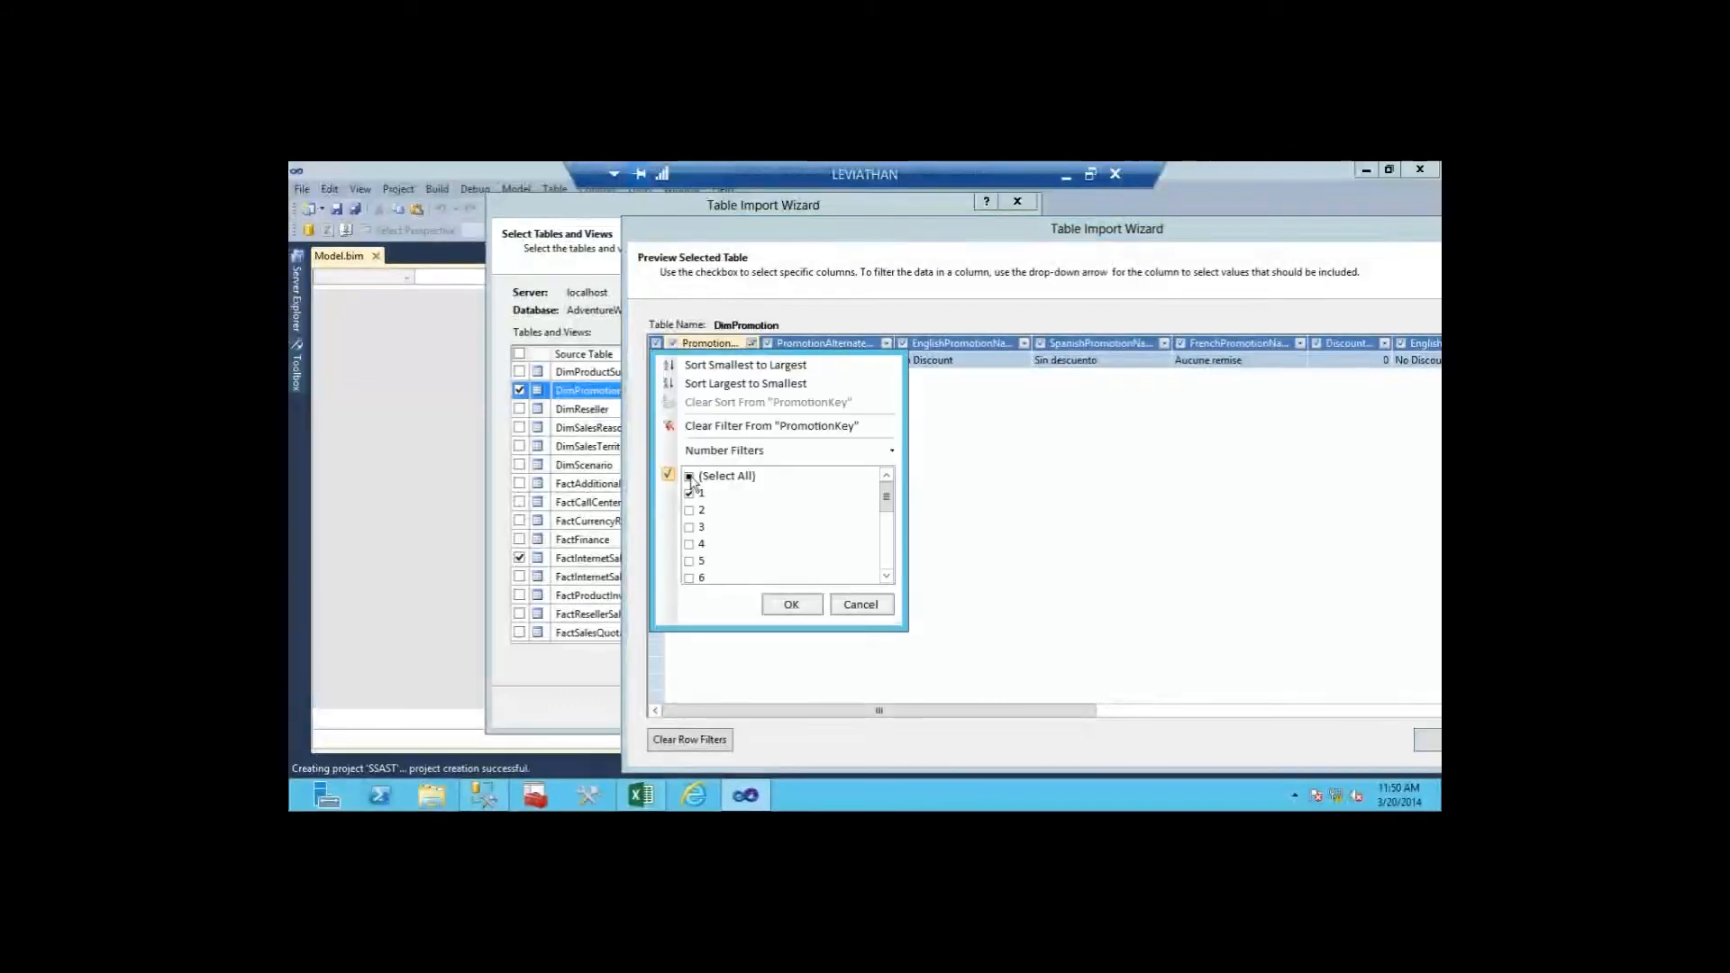
{"action": "left_click", "coordinate": [689, 476]}
{"action": "left_click", "coordinate": [690, 476]}
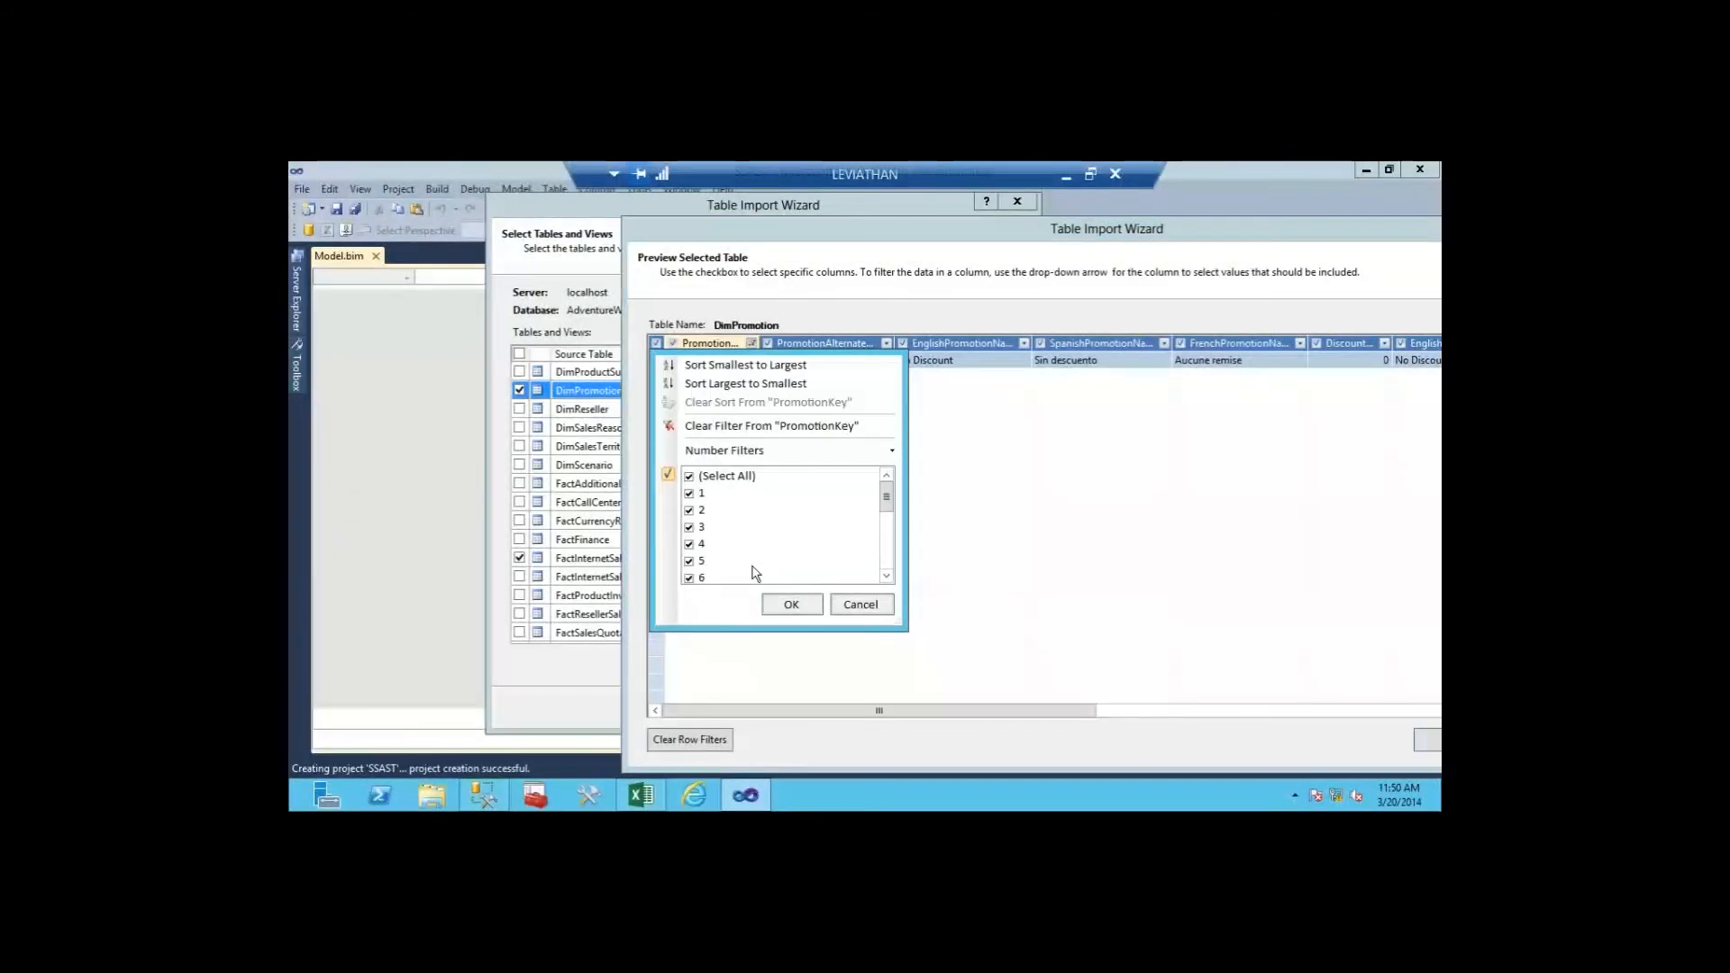
{"action": "left_click", "coordinate": [786, 605]}
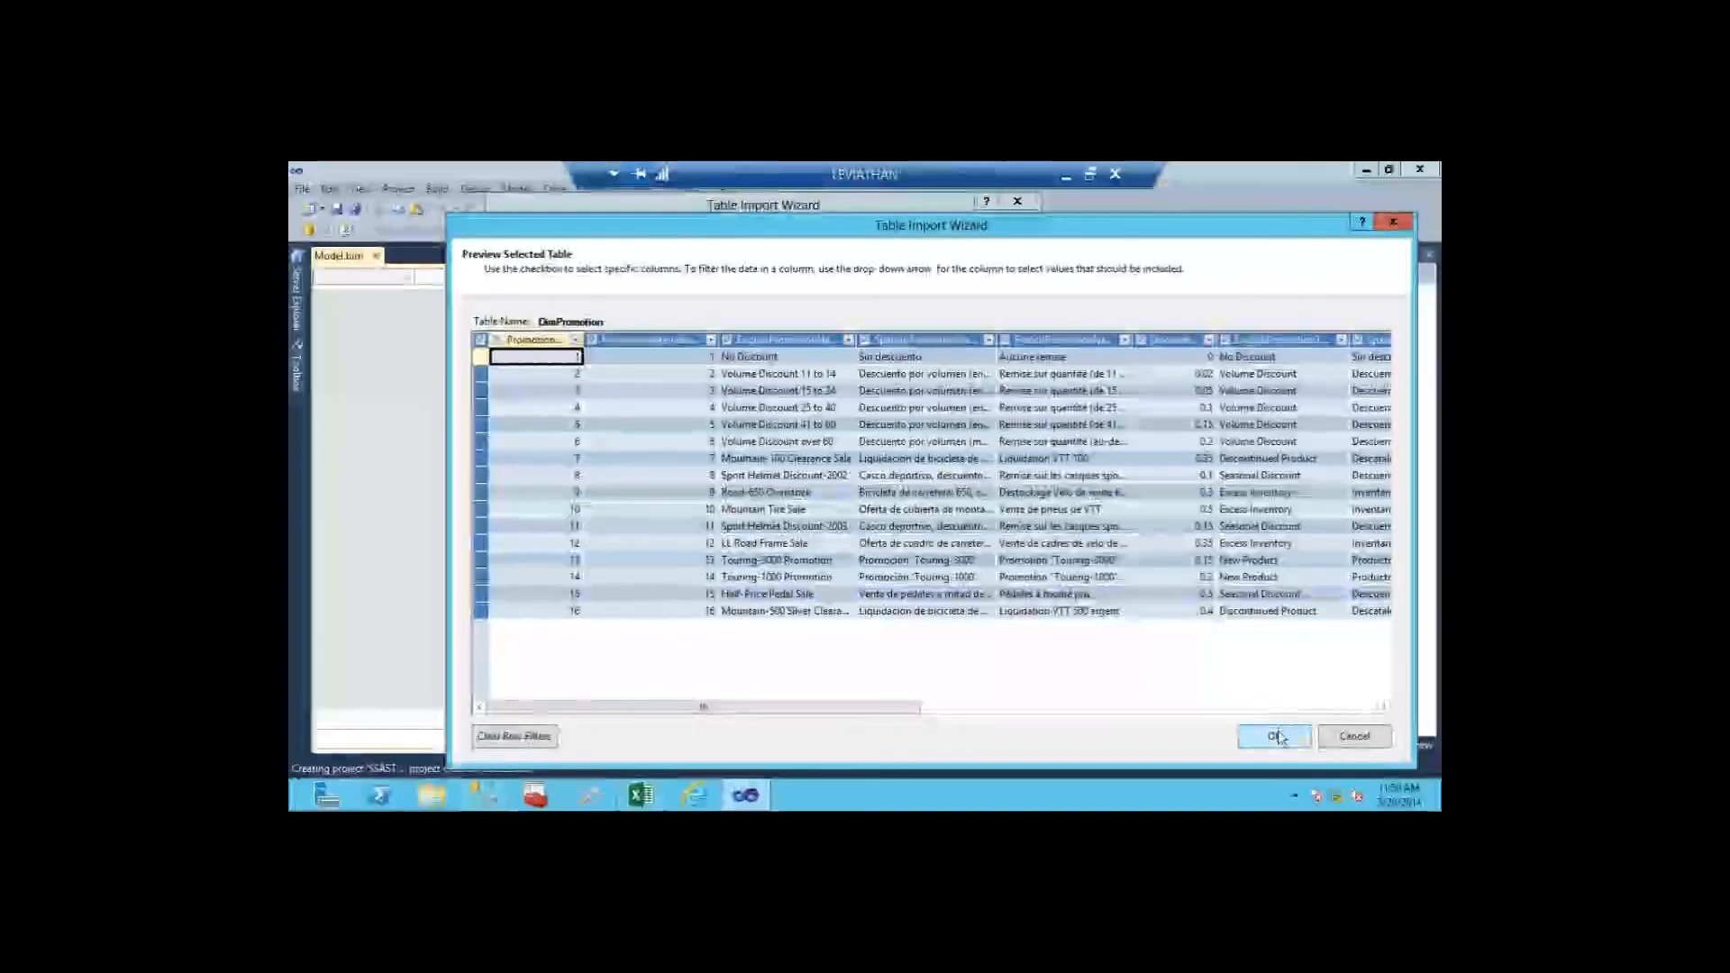
{"action": "left_click", "coordinate": [1276, 737]}
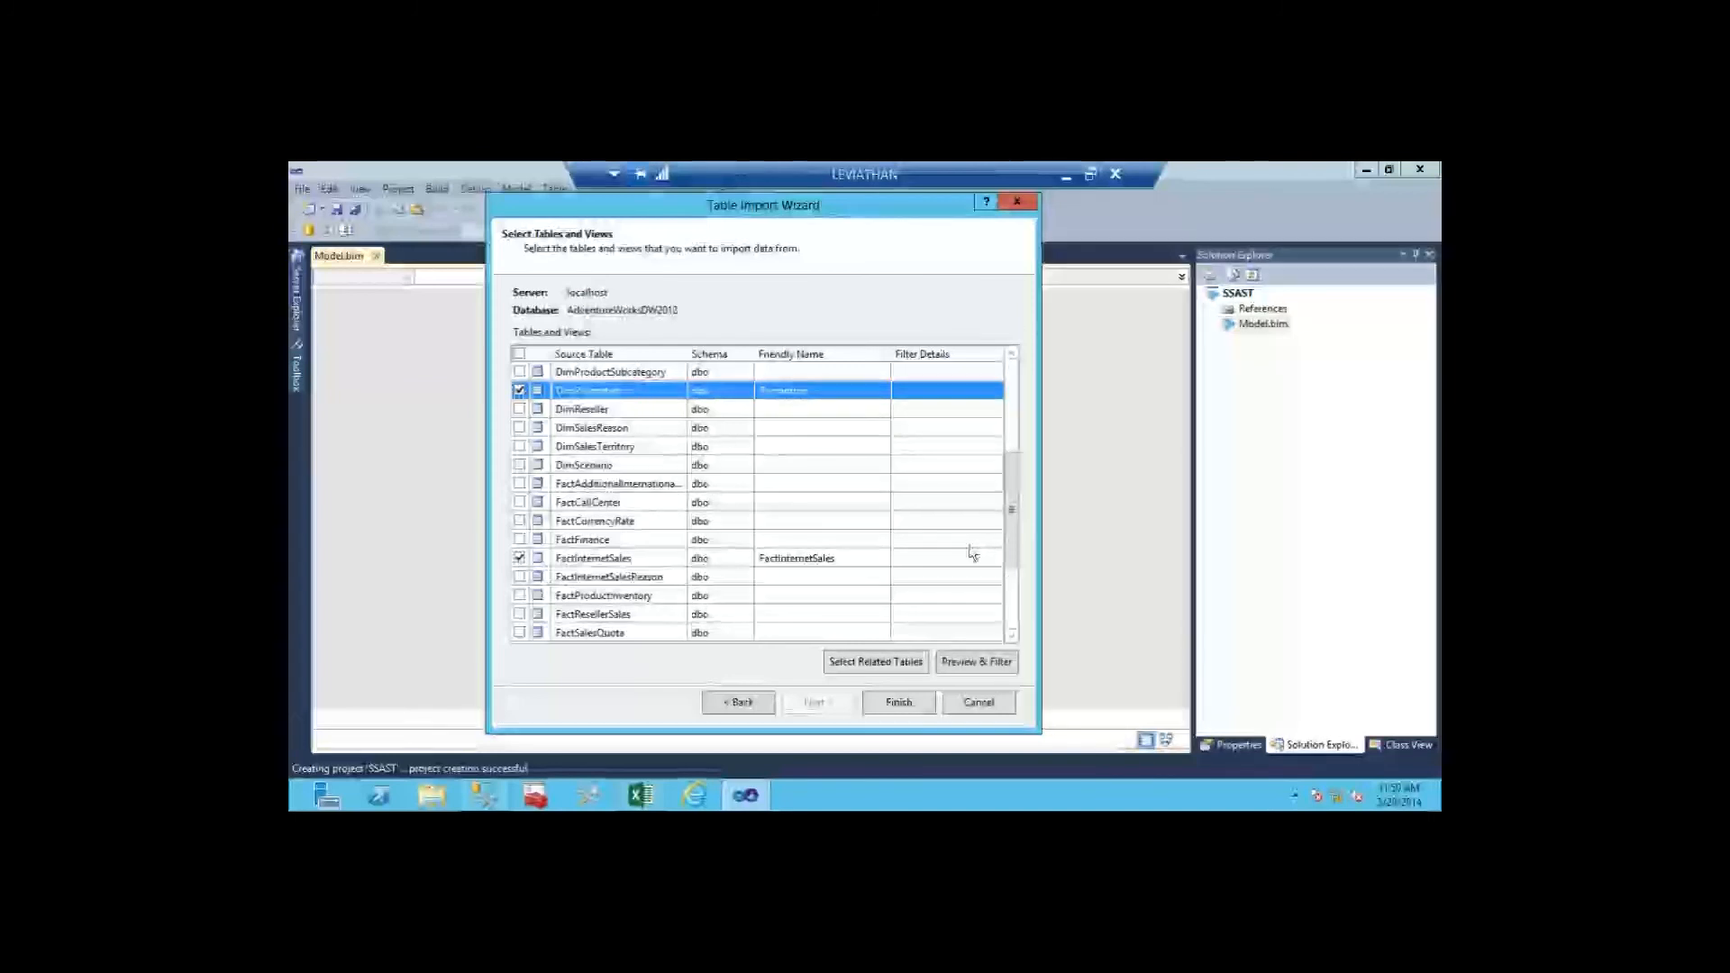
Step: Import the selected tables into the model, then view the imported FactInternetSales and Promotion tables
{"action": "left_click", "coordinate": [917, 708]}
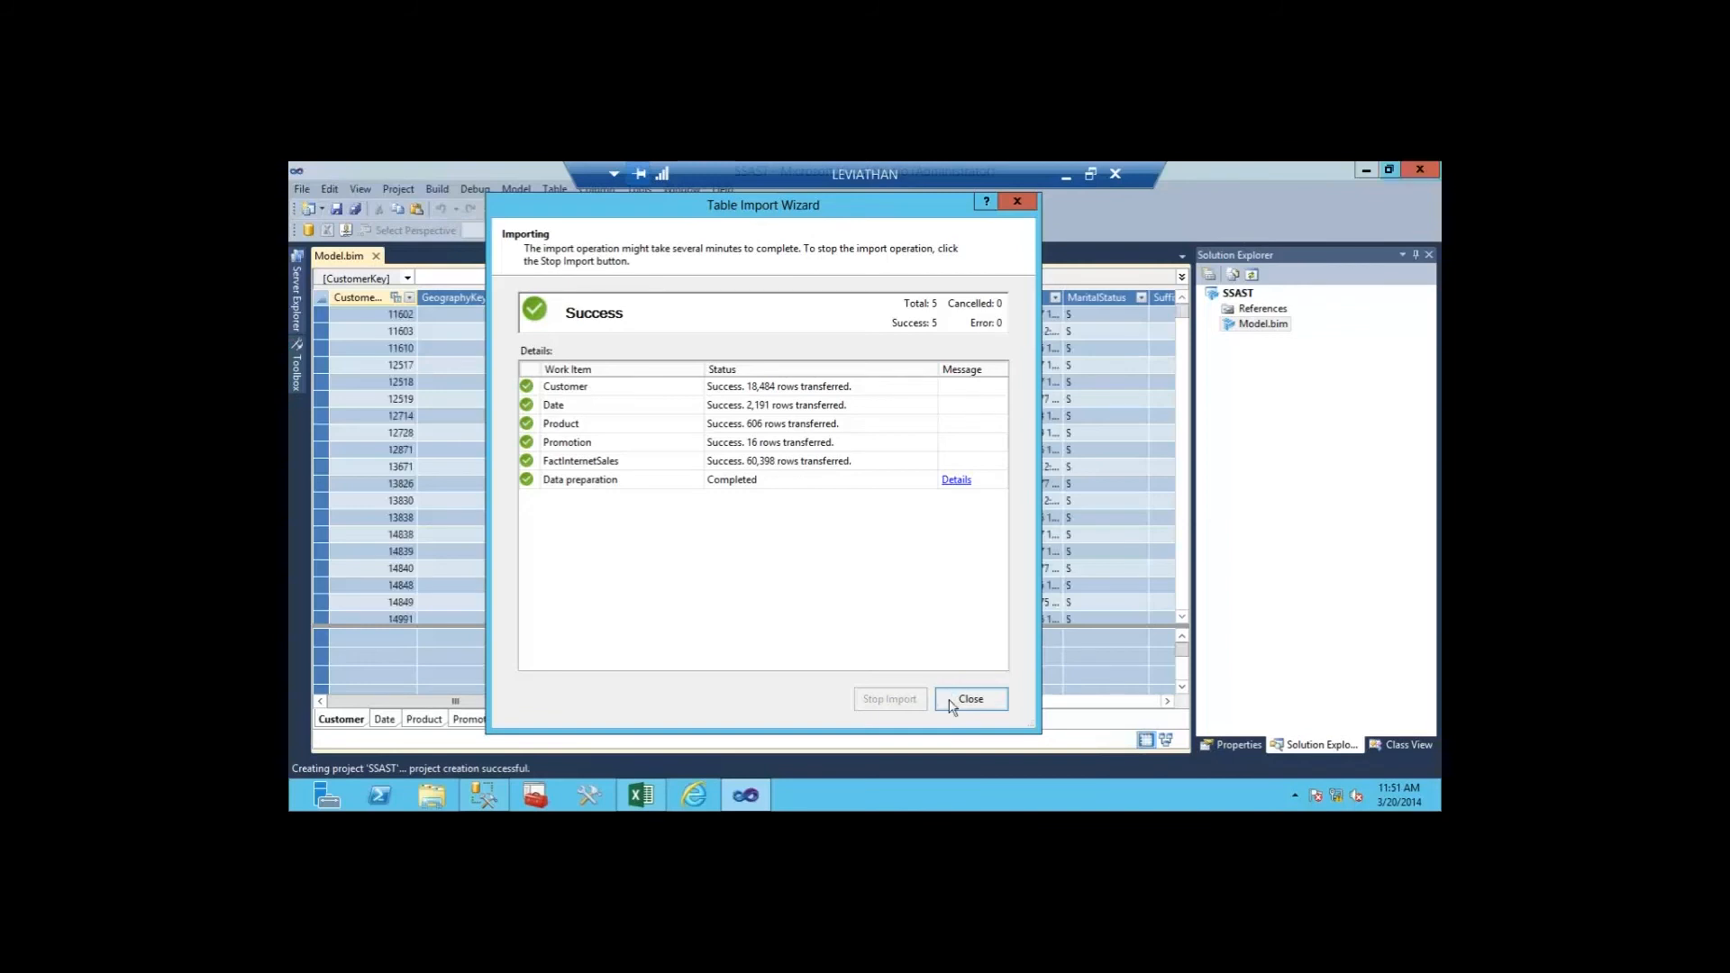
{"action": "left_click", "coordinate": [970, 700]}
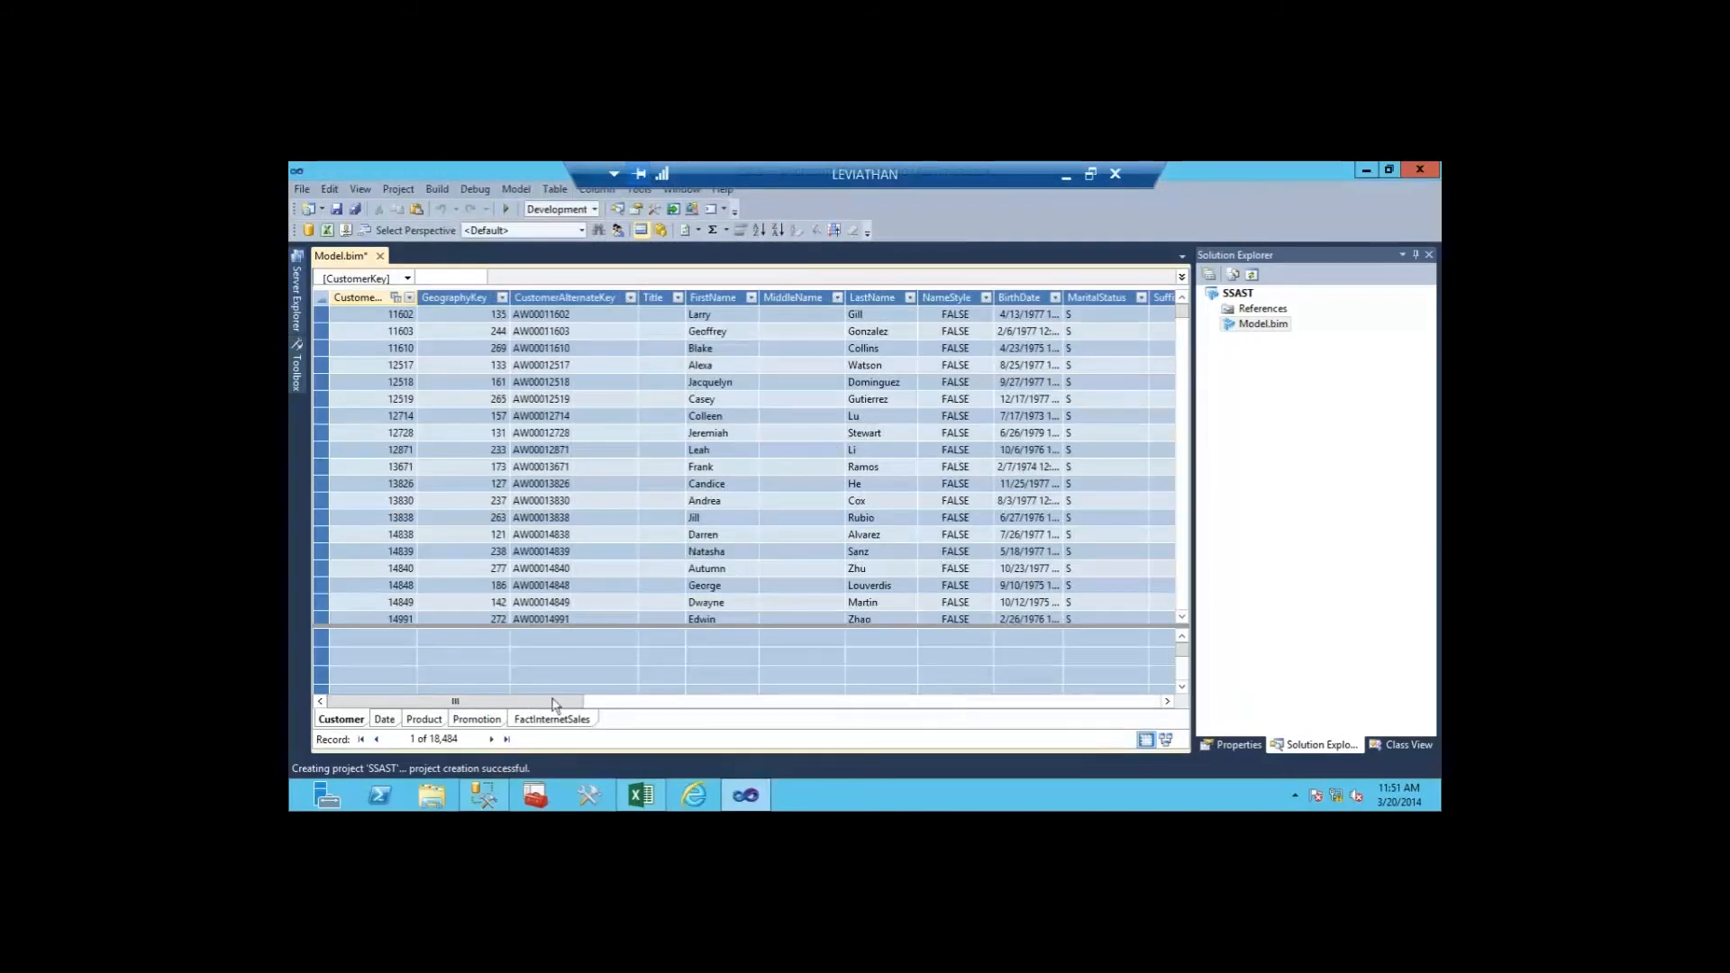
{"action": "left_click_drag", "start_coordinate": [645, 712], "coordinate": [396, 694]}
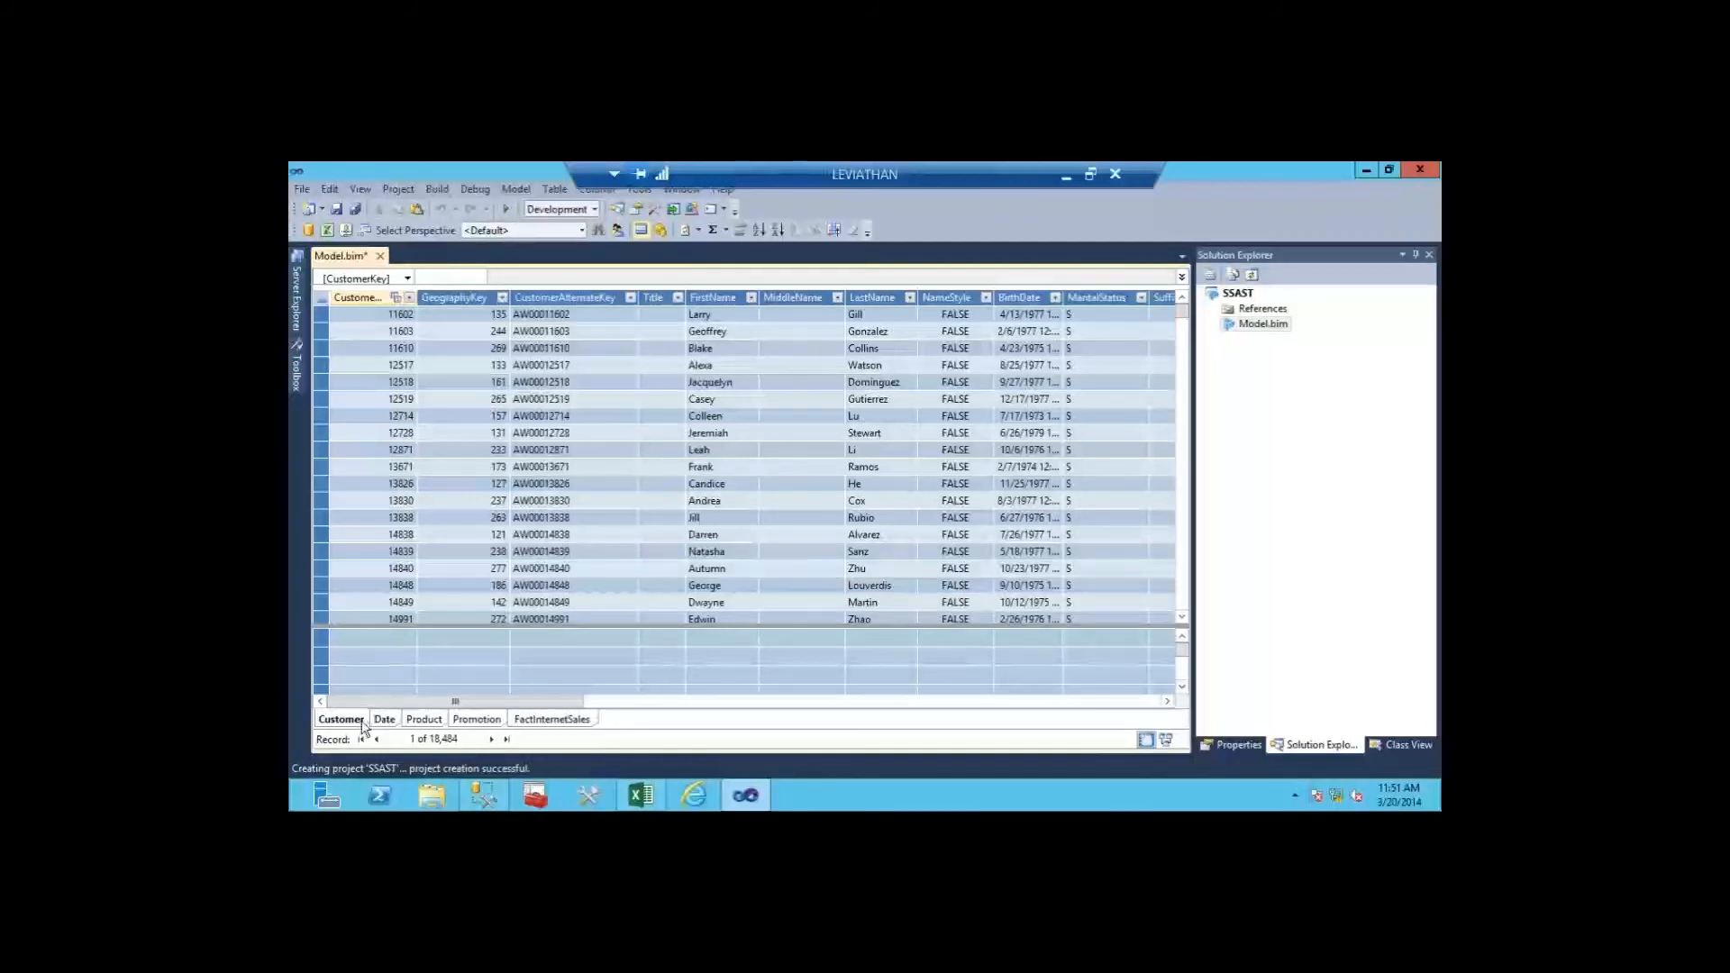
{"action": "left_click", "coordinate": [530, 725]}
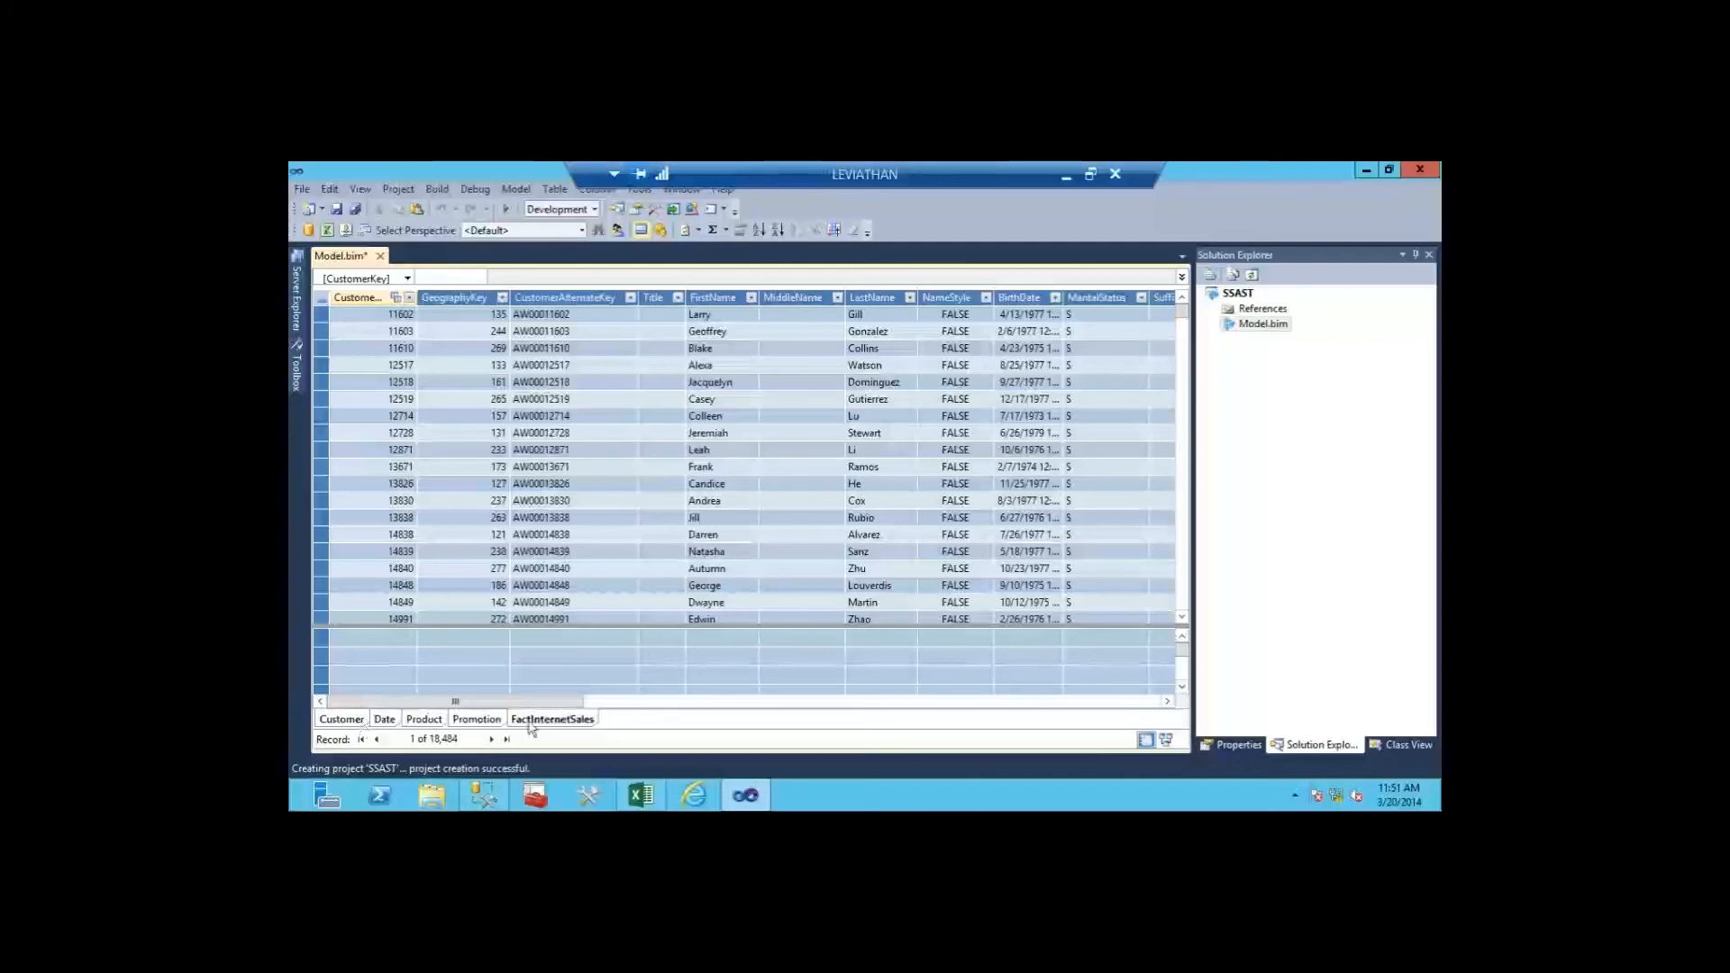
{"action": "left_click", "coordinate": [478, 723]}
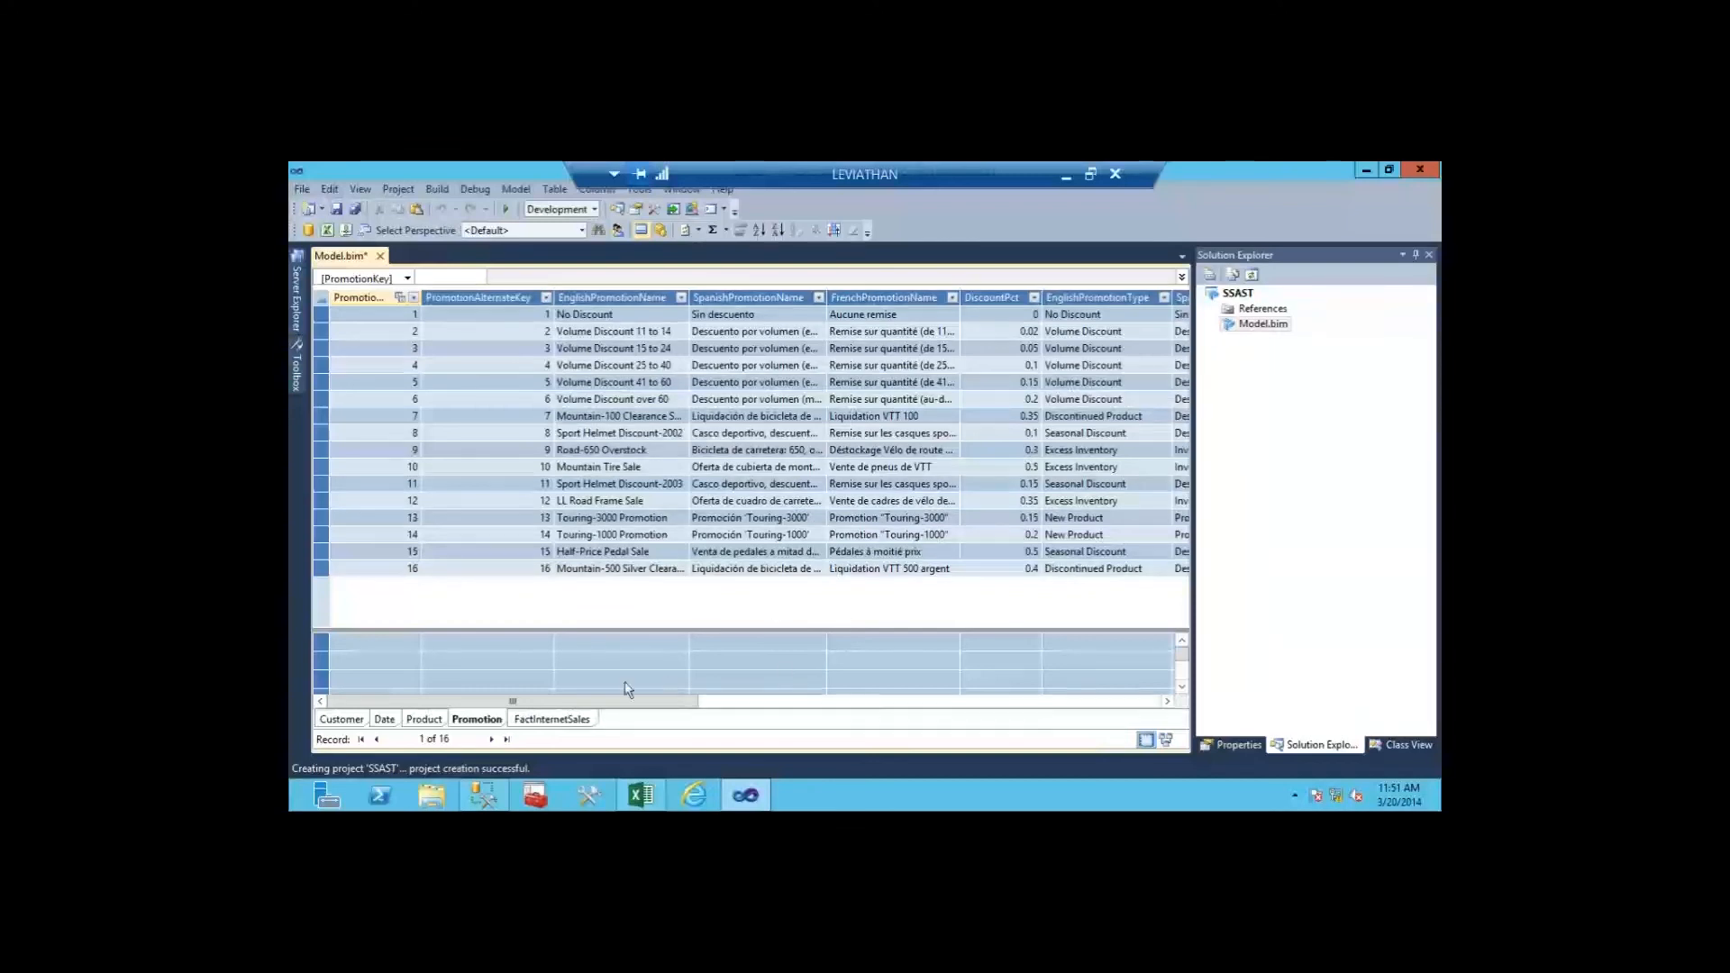
Step: Rename the FactInternetSales table in the model to InternetSales
{"action": "left_click", "coordinate": [548, 723]}
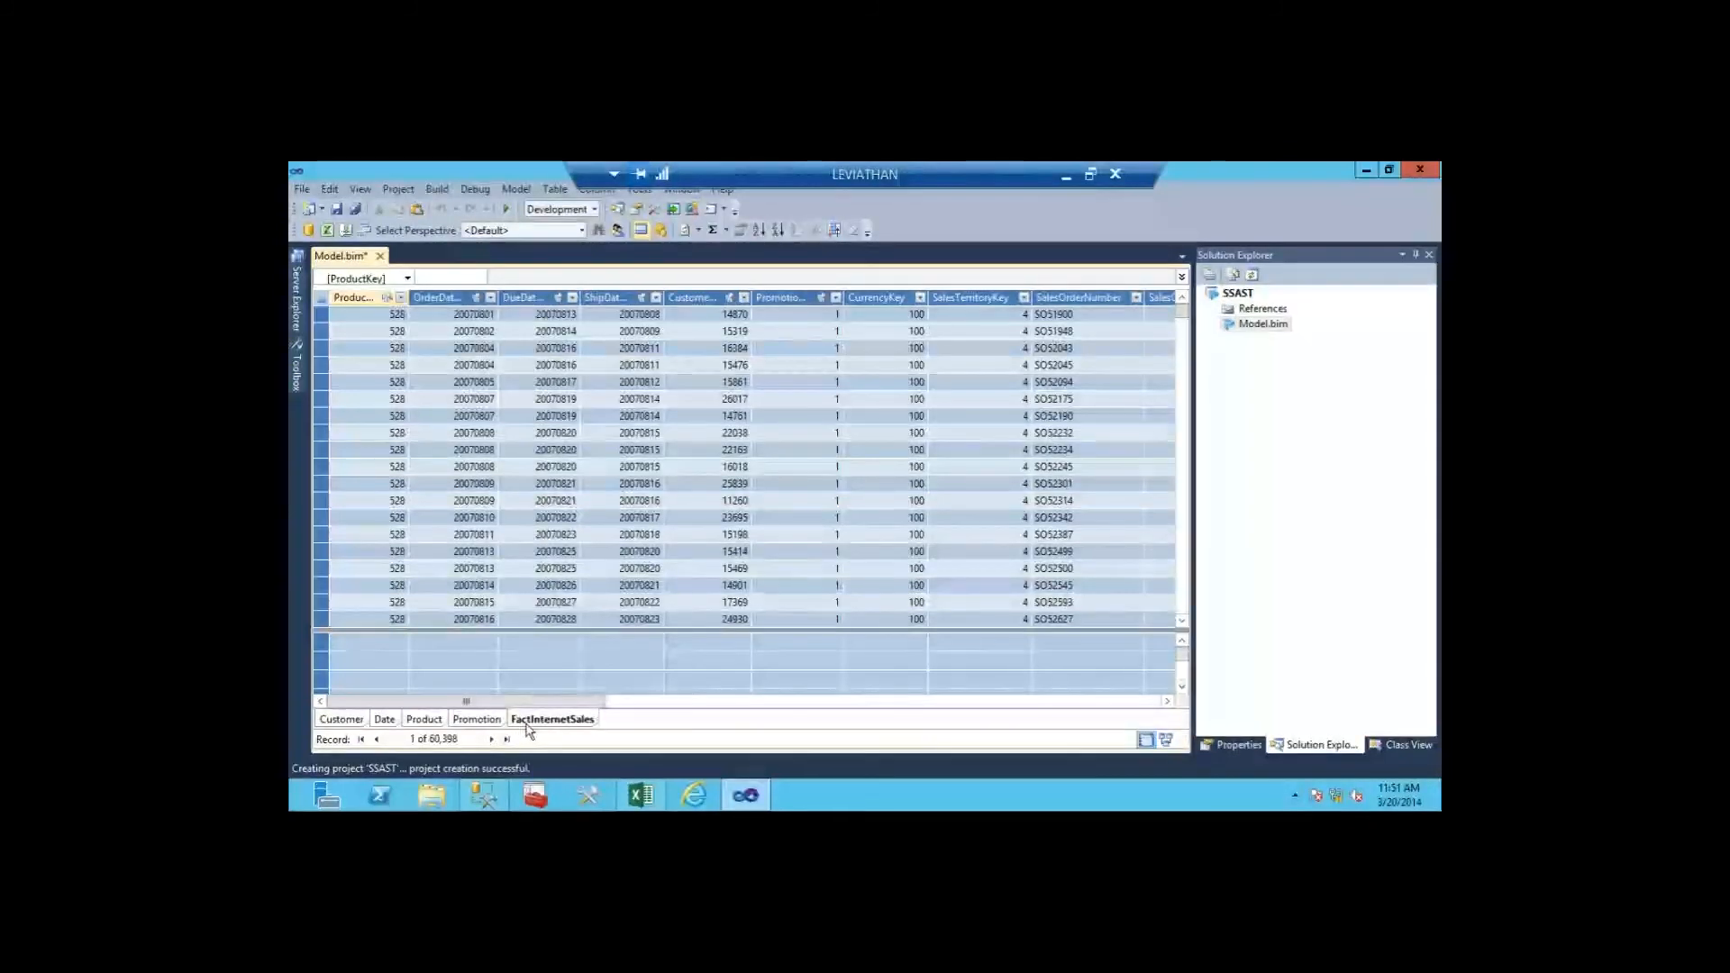
{"action": "right_click", "coordinate": [528, 725]}
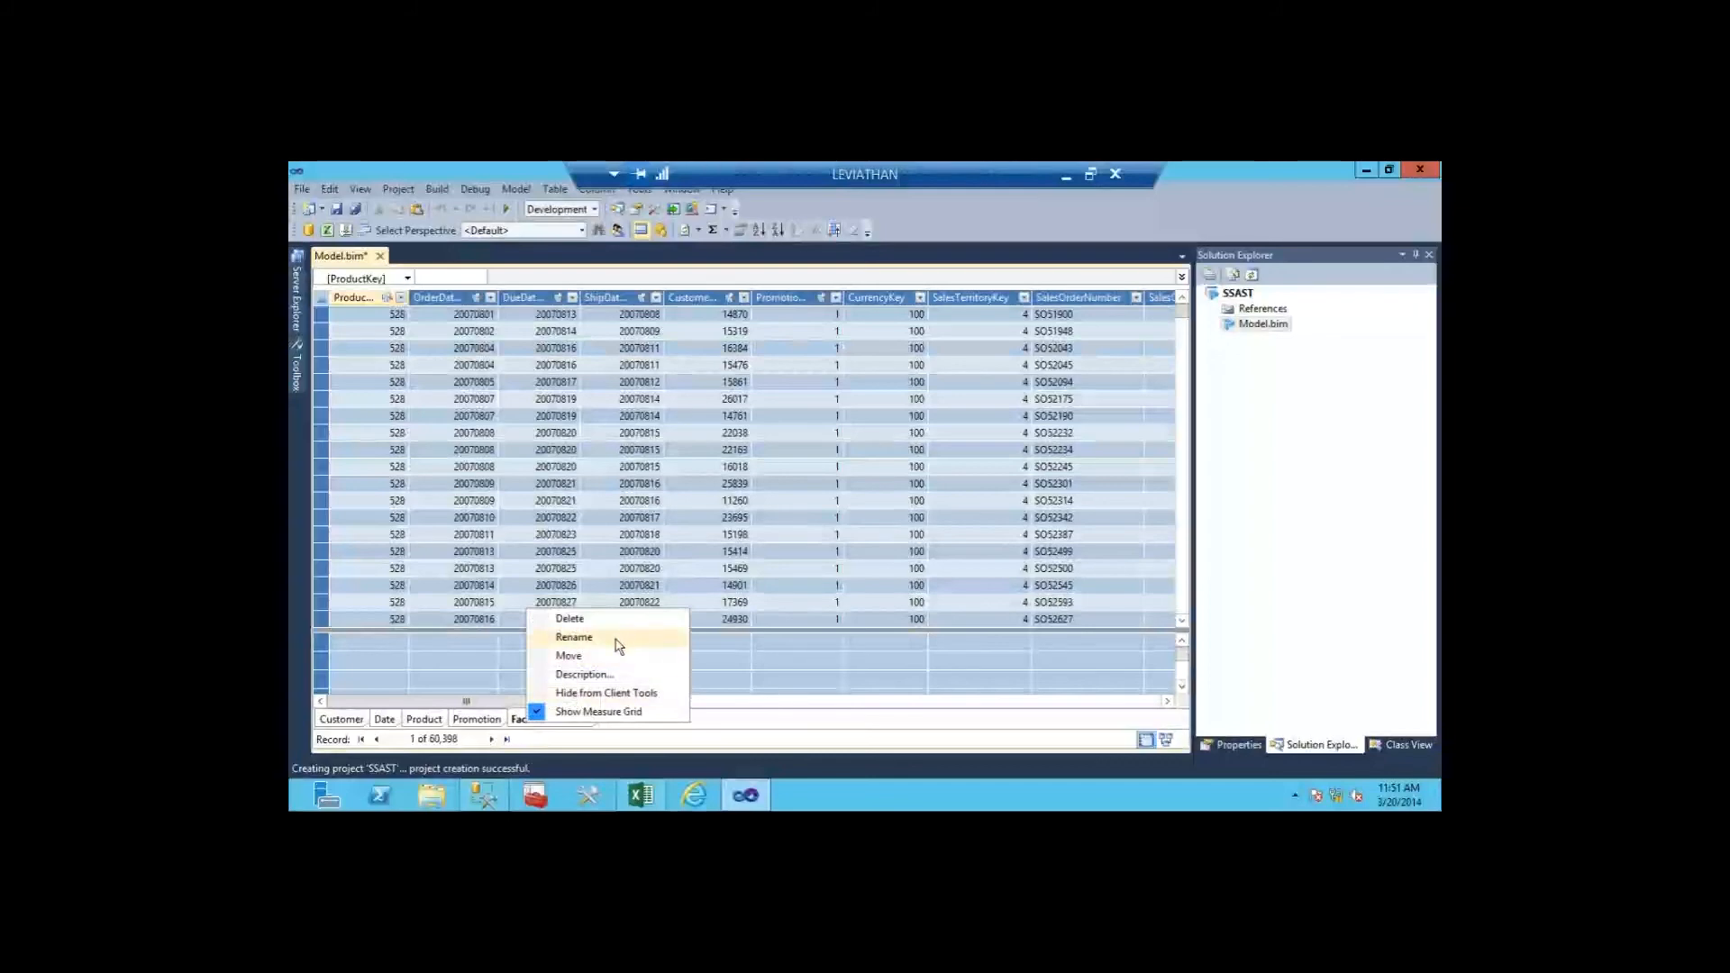
{"action": "left_click", "coordinate": [574, 637]}
{"action": "left_click", "coordinate": [524, 719]}
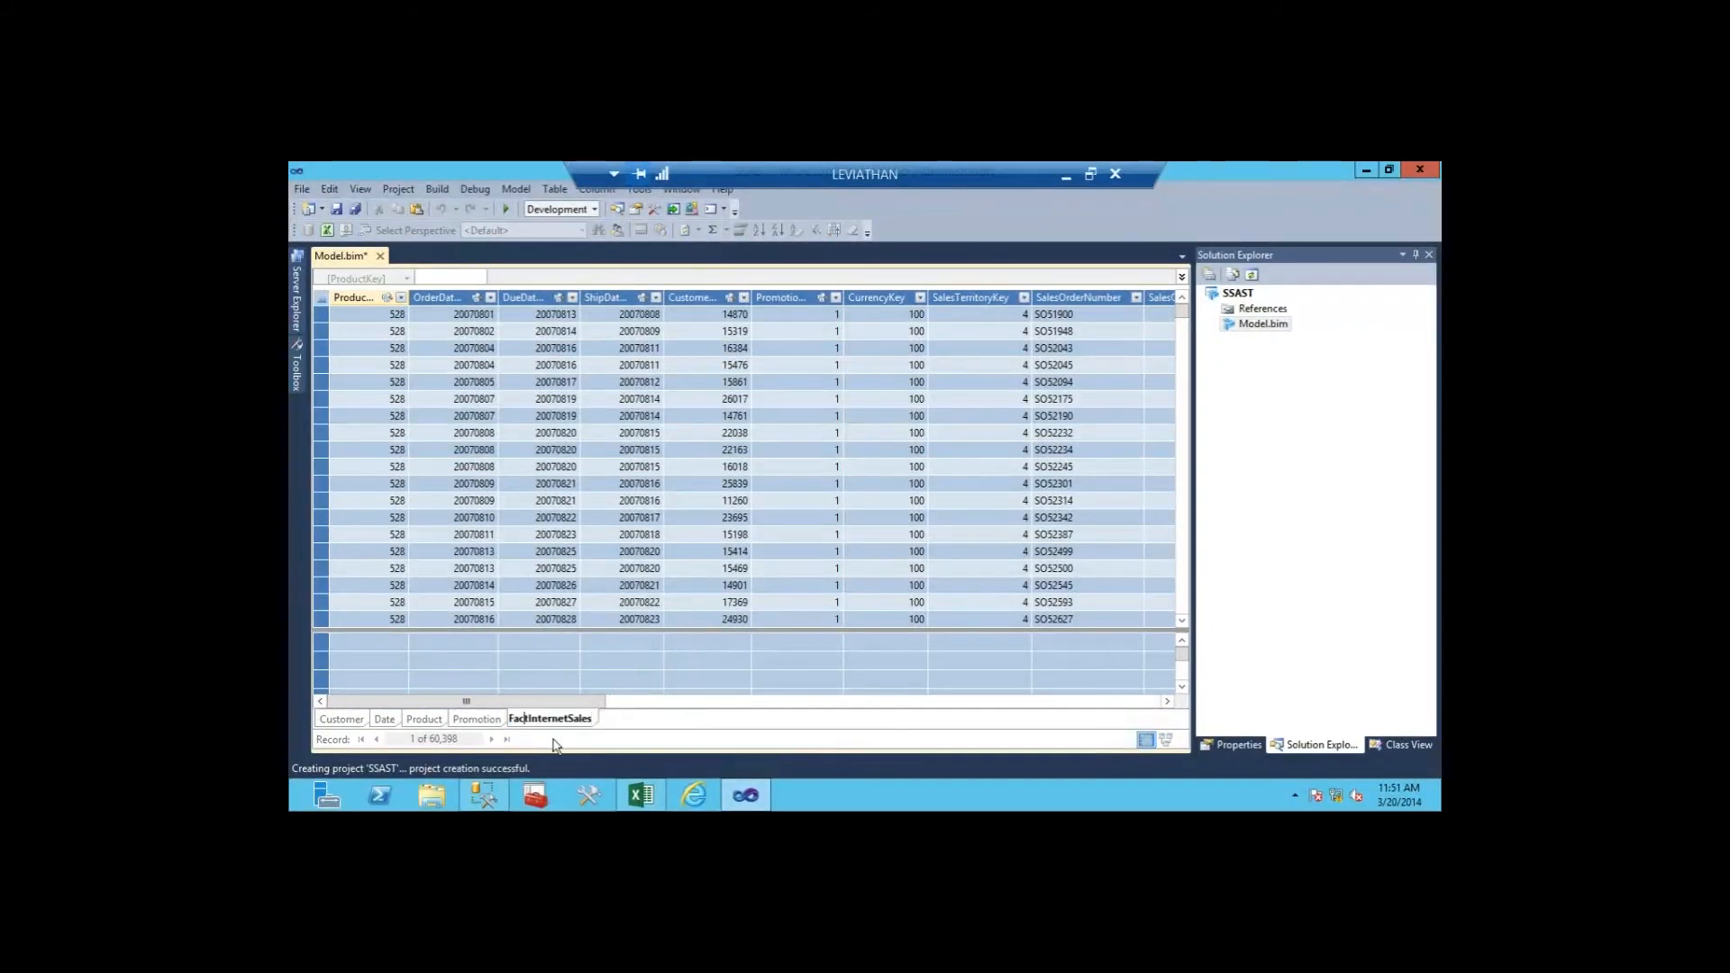
{"action": "key", "text": "BackSpace"}
{"action": "key", "text": "BackSpace"}
{"action": "key", "text": "BackSpace"}
{"action": "key", "text": "Delete"}
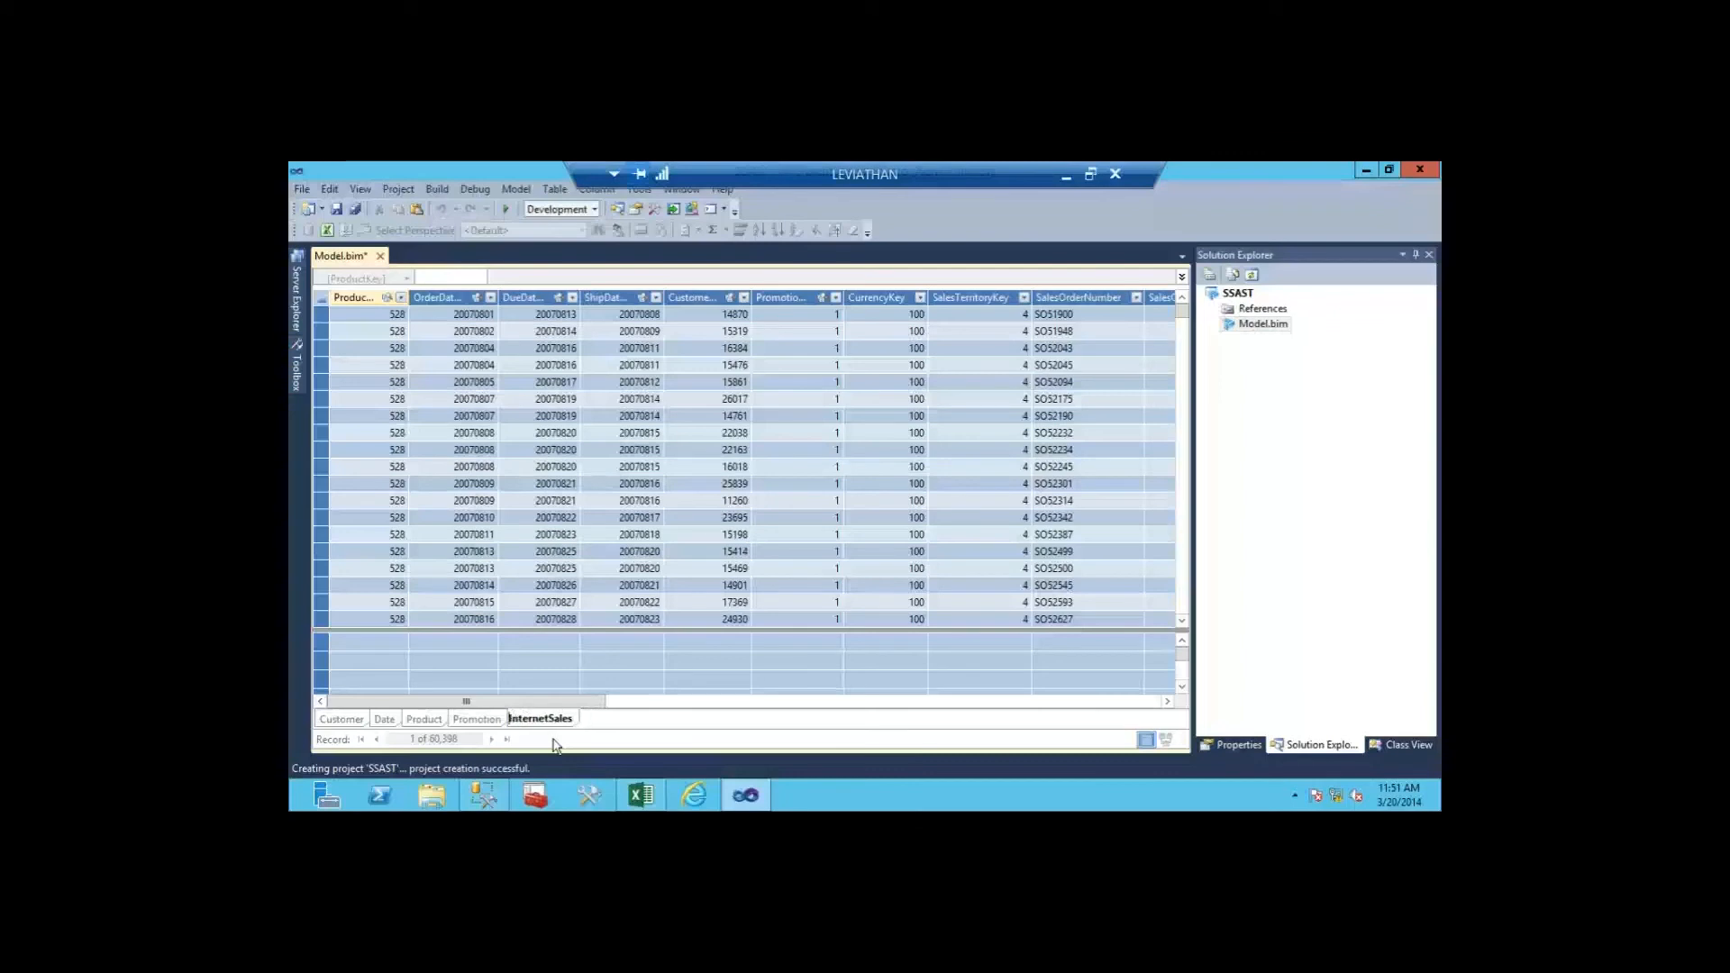
{"action": "key", "text": "Return"}
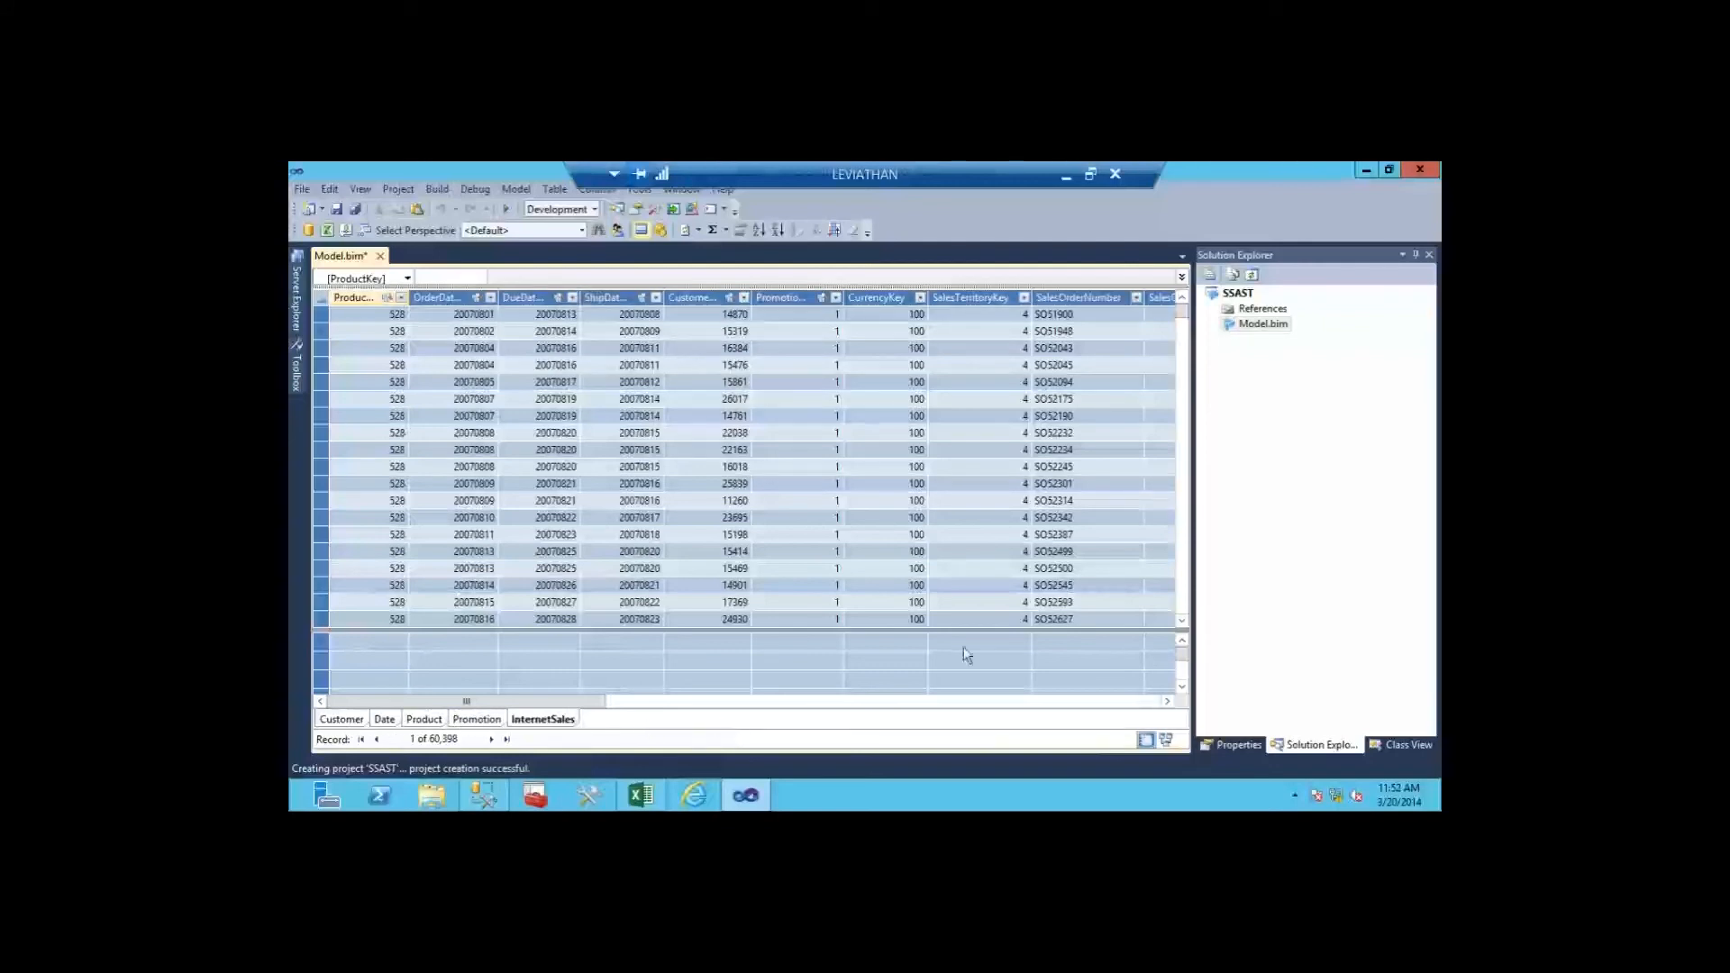
Step: Show the model as a diagram and examine which InternetSales date keys relate to the Date table, selecting the active relationship
{"action": "left_click", "coordinate": [1167, 741]}
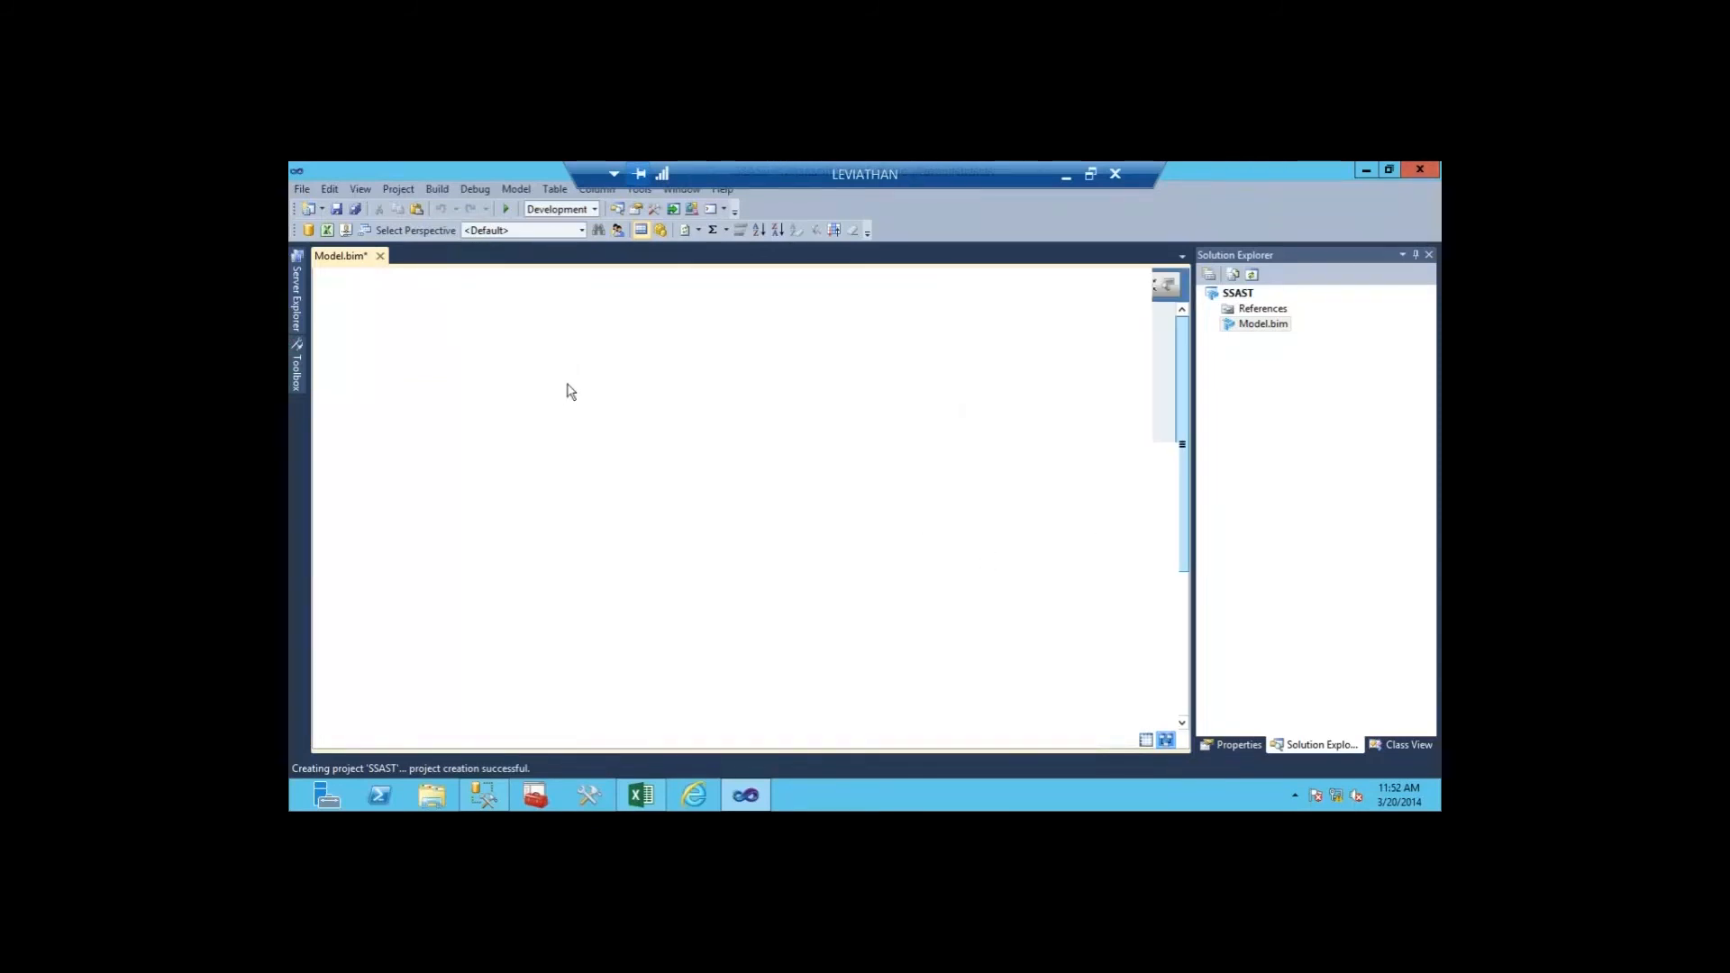
{"action": "scroll", "coordinate": [814, 486], "scroll_direction": "down", "scroll_amount": 3}
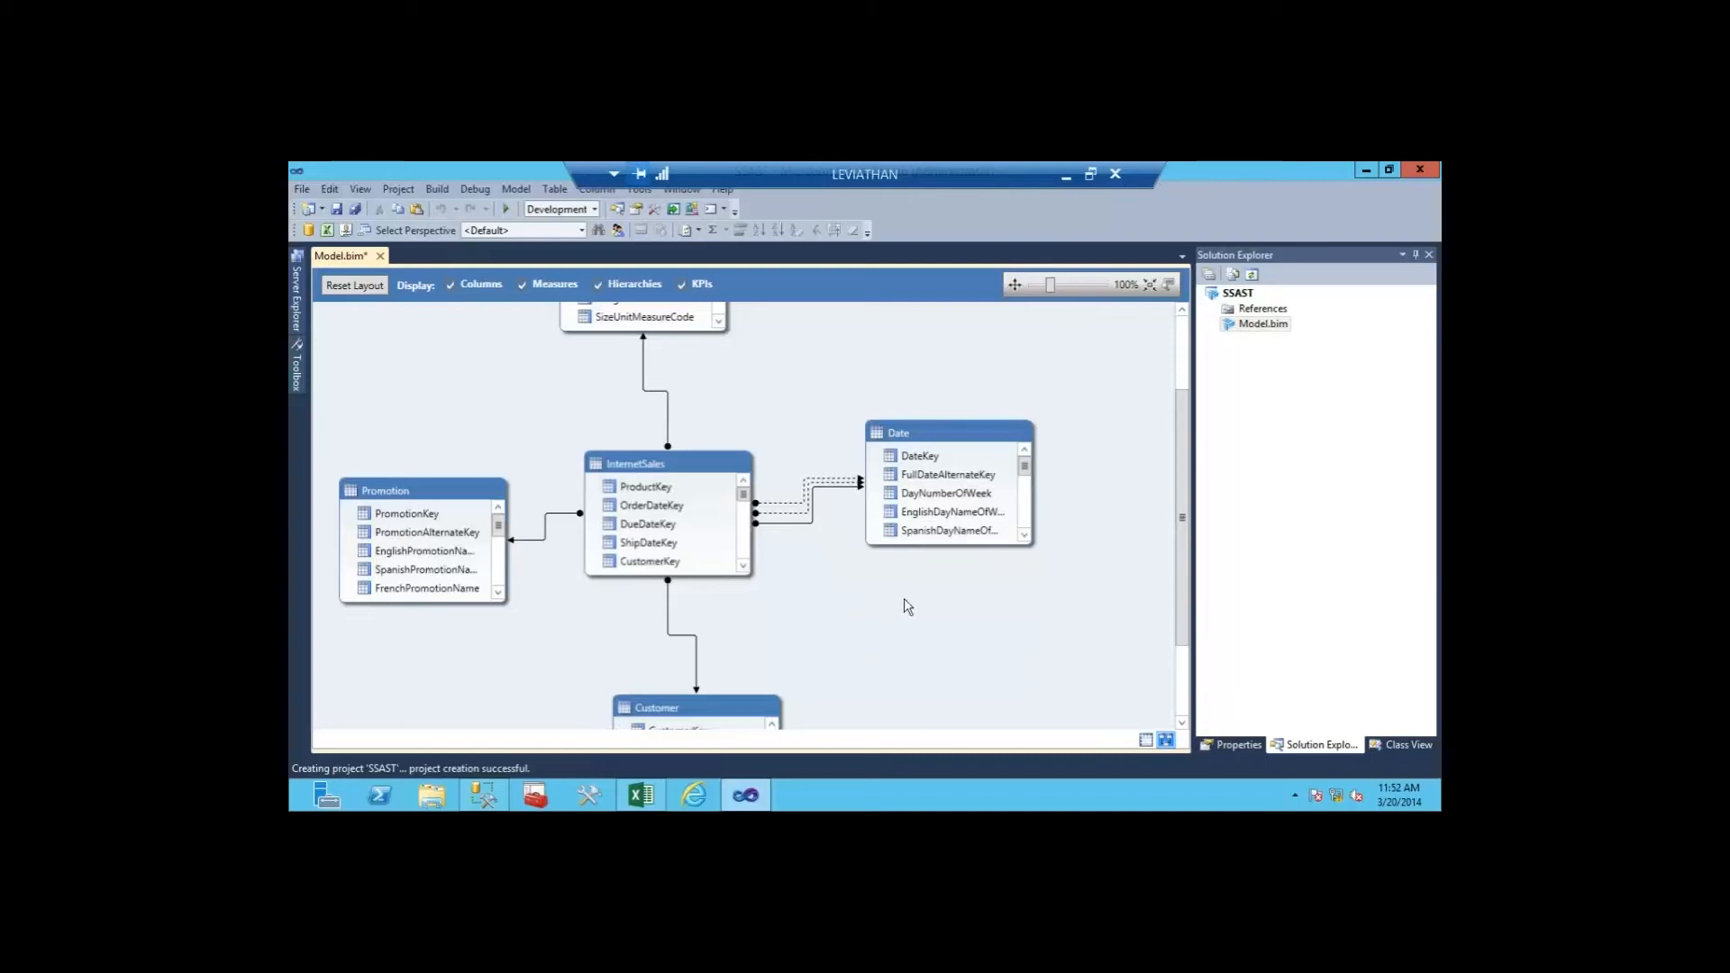
{"action": "scroll", "coordinate": [793, 524], "scroll_direction": "up", "scroll_amount": 2}
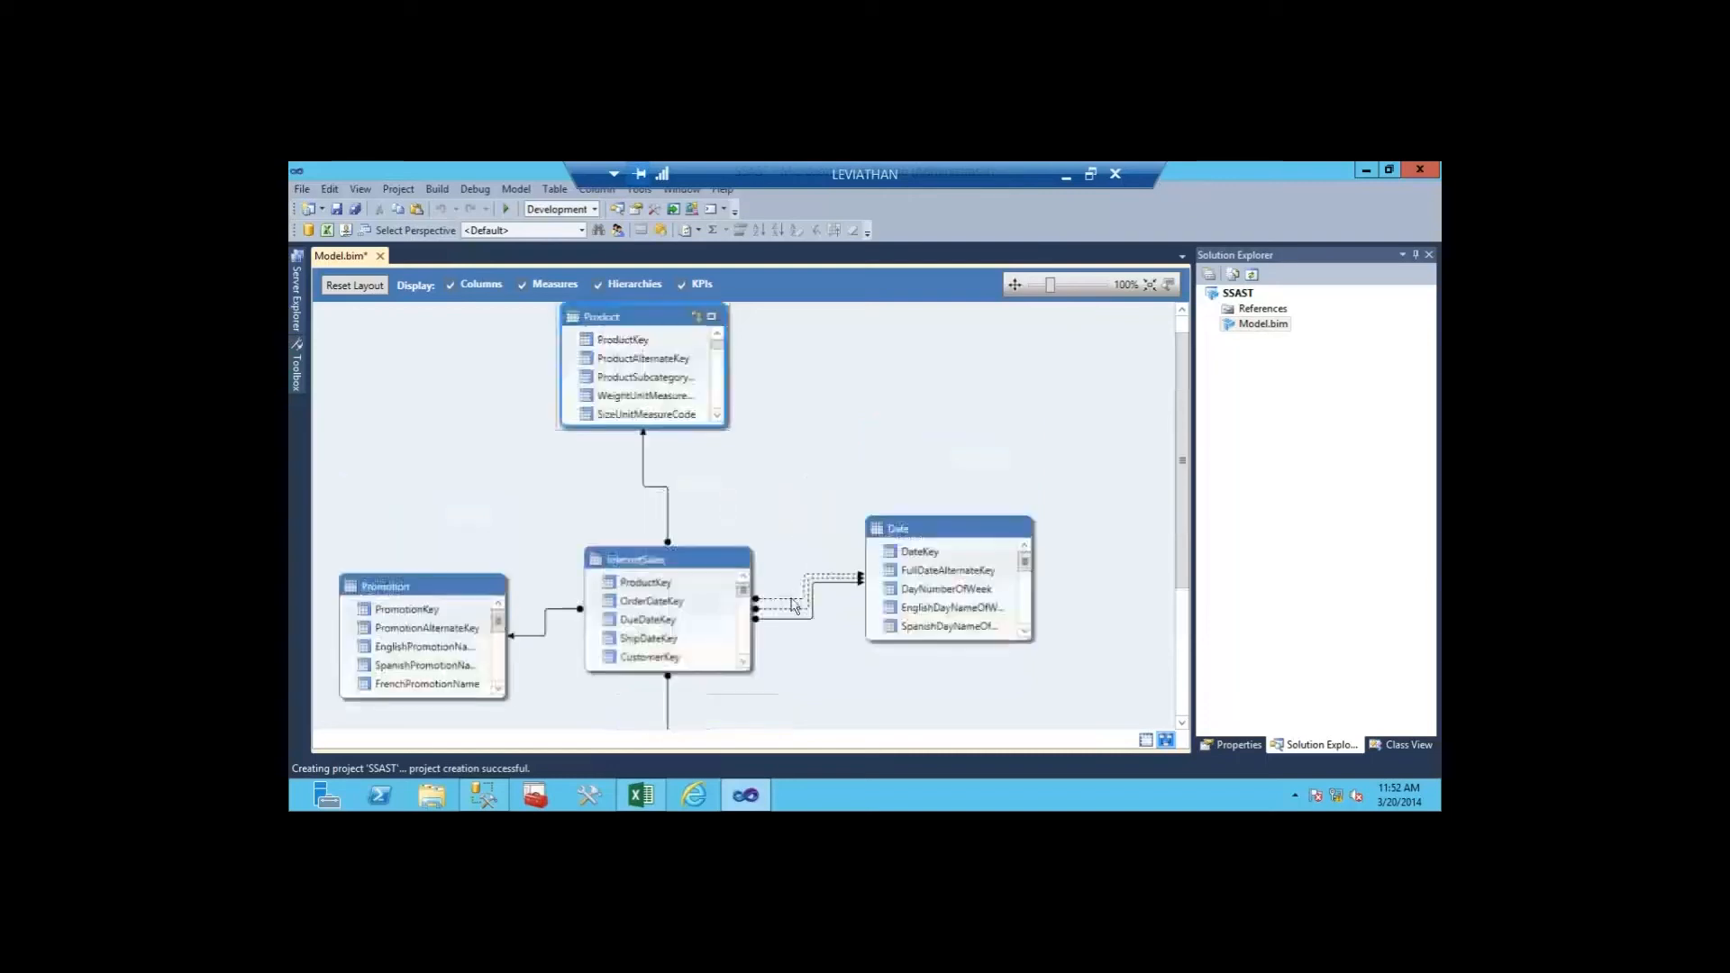
{"action": "left_click", "coordinate": [796, 616]}
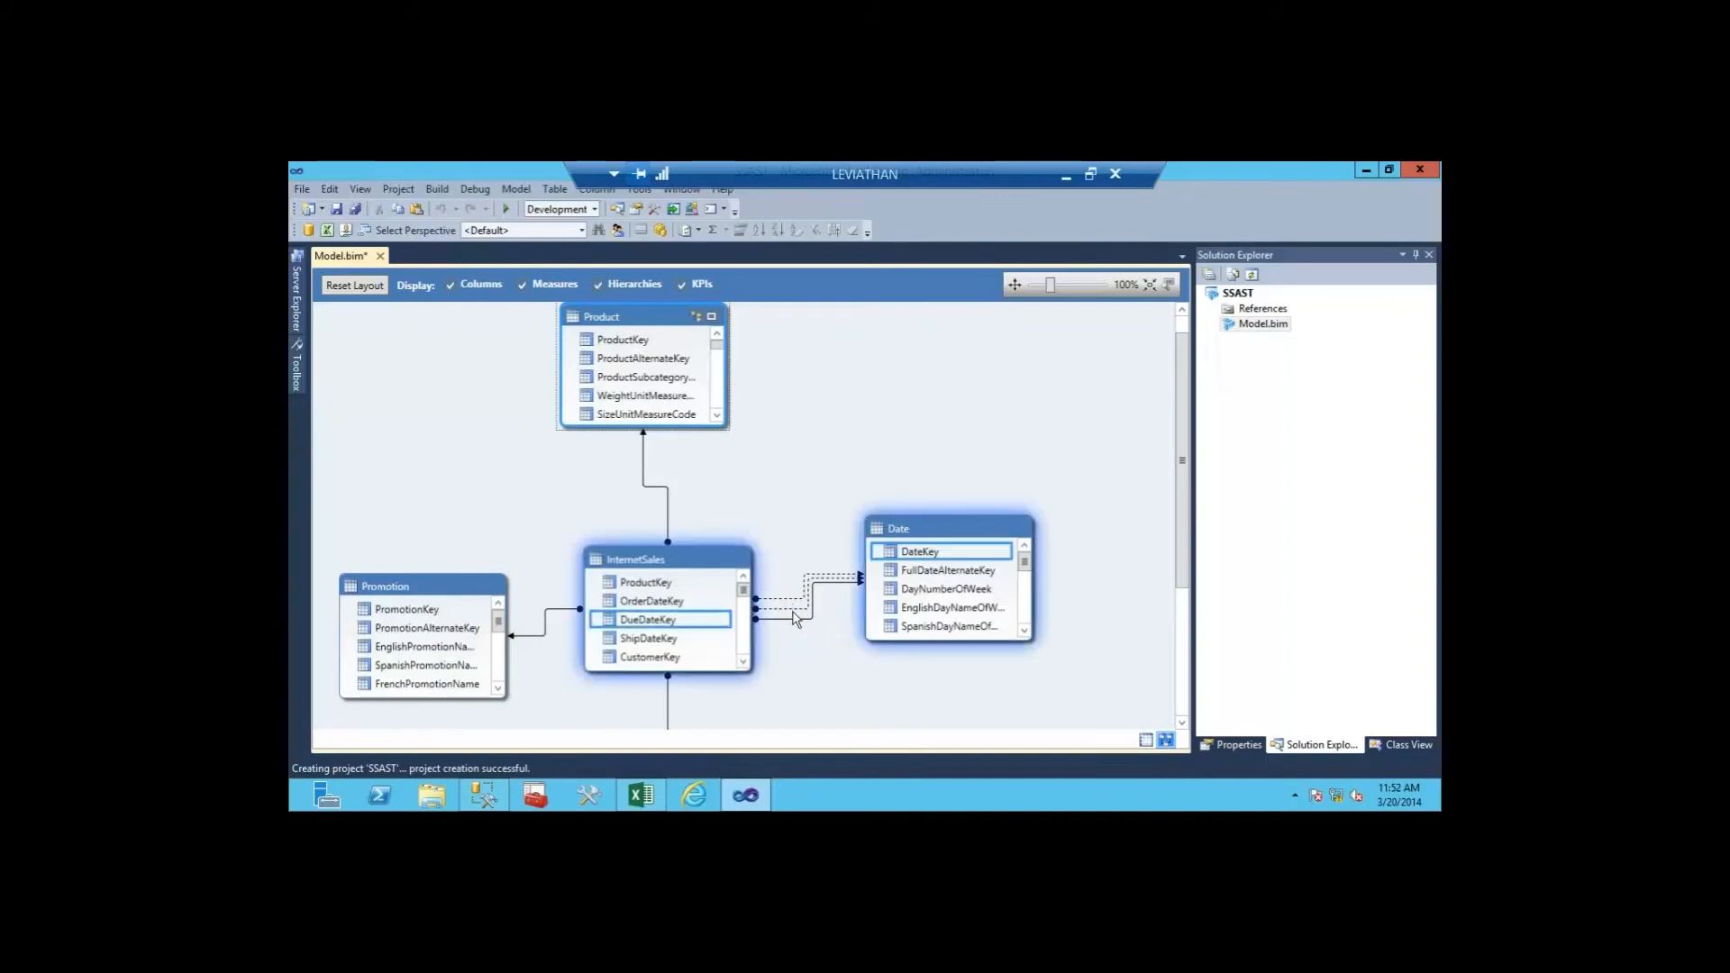
{"action": "left_click", "coordinate": [797, 625]}
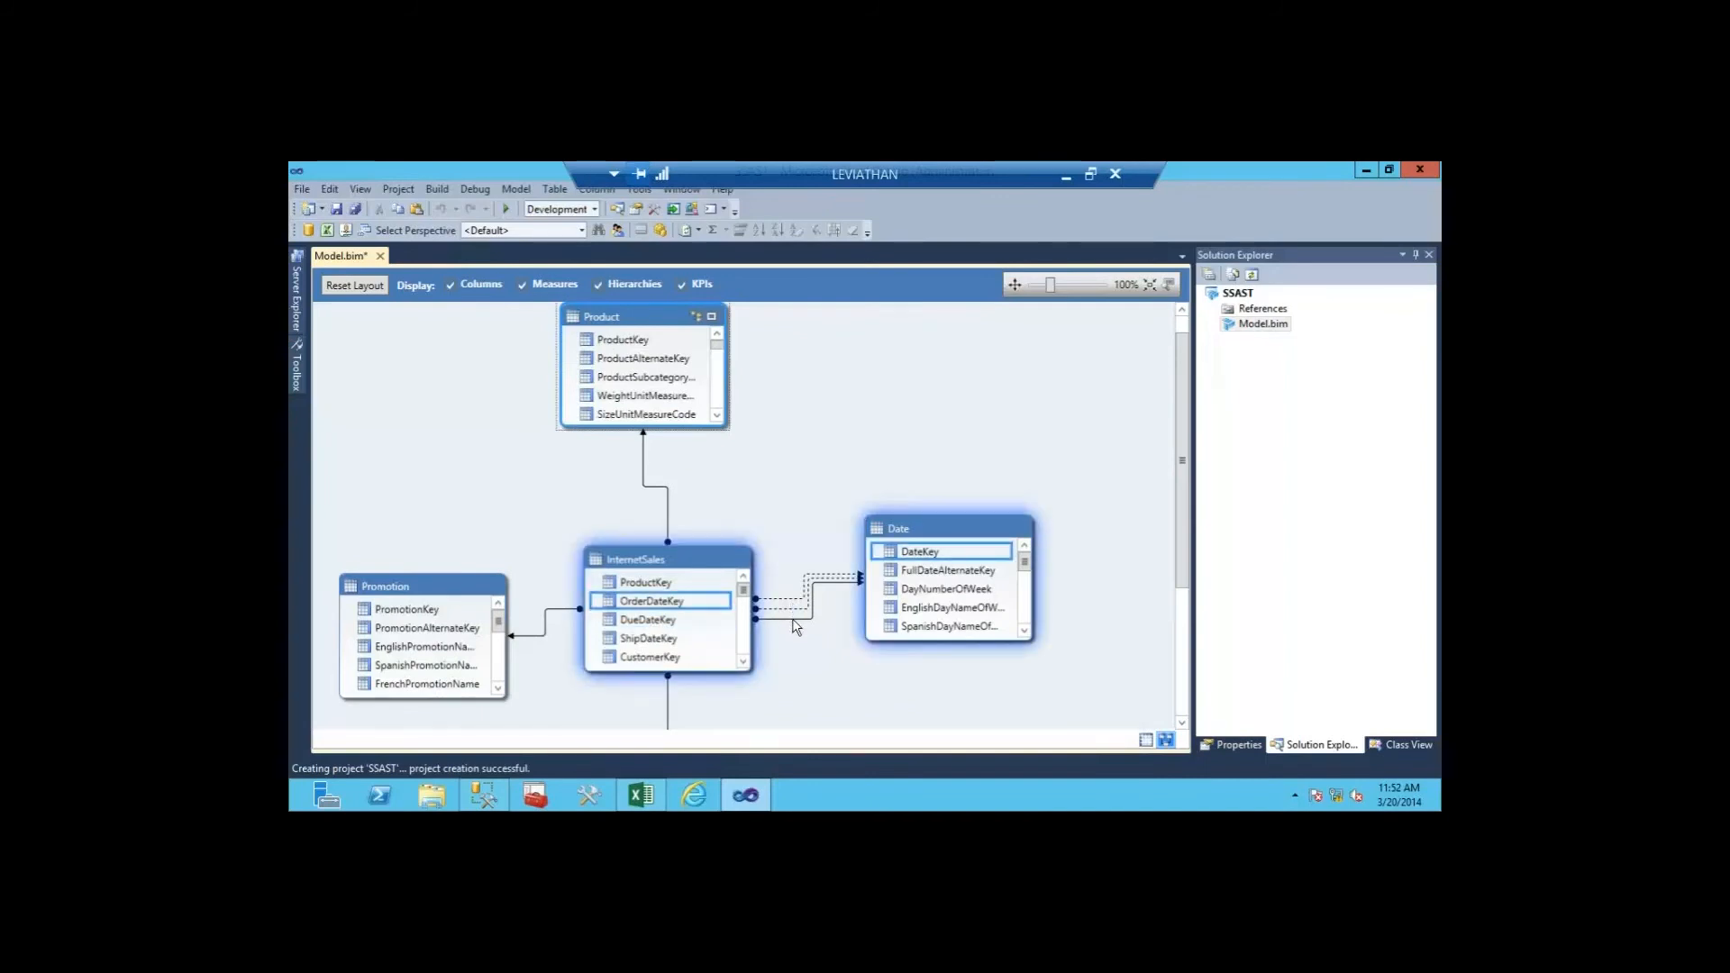
{"action": "left_click", "coordinate": [798, 618]}
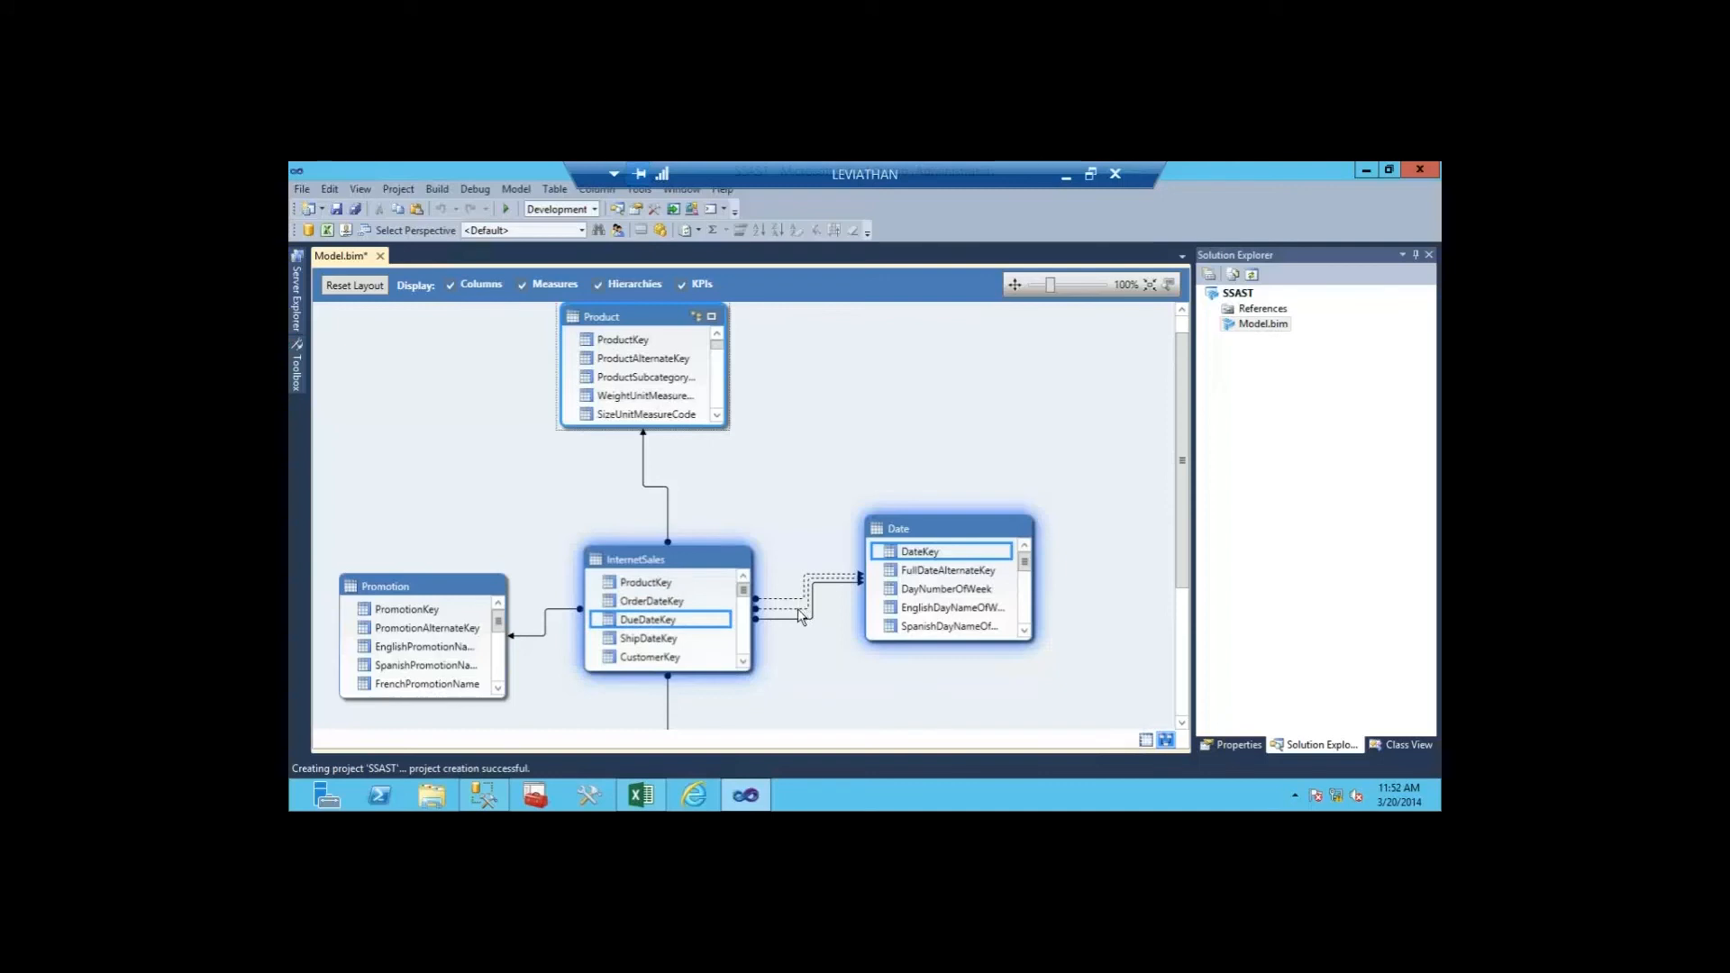
{"action": "left_click", "coordinate": [823, 610]}
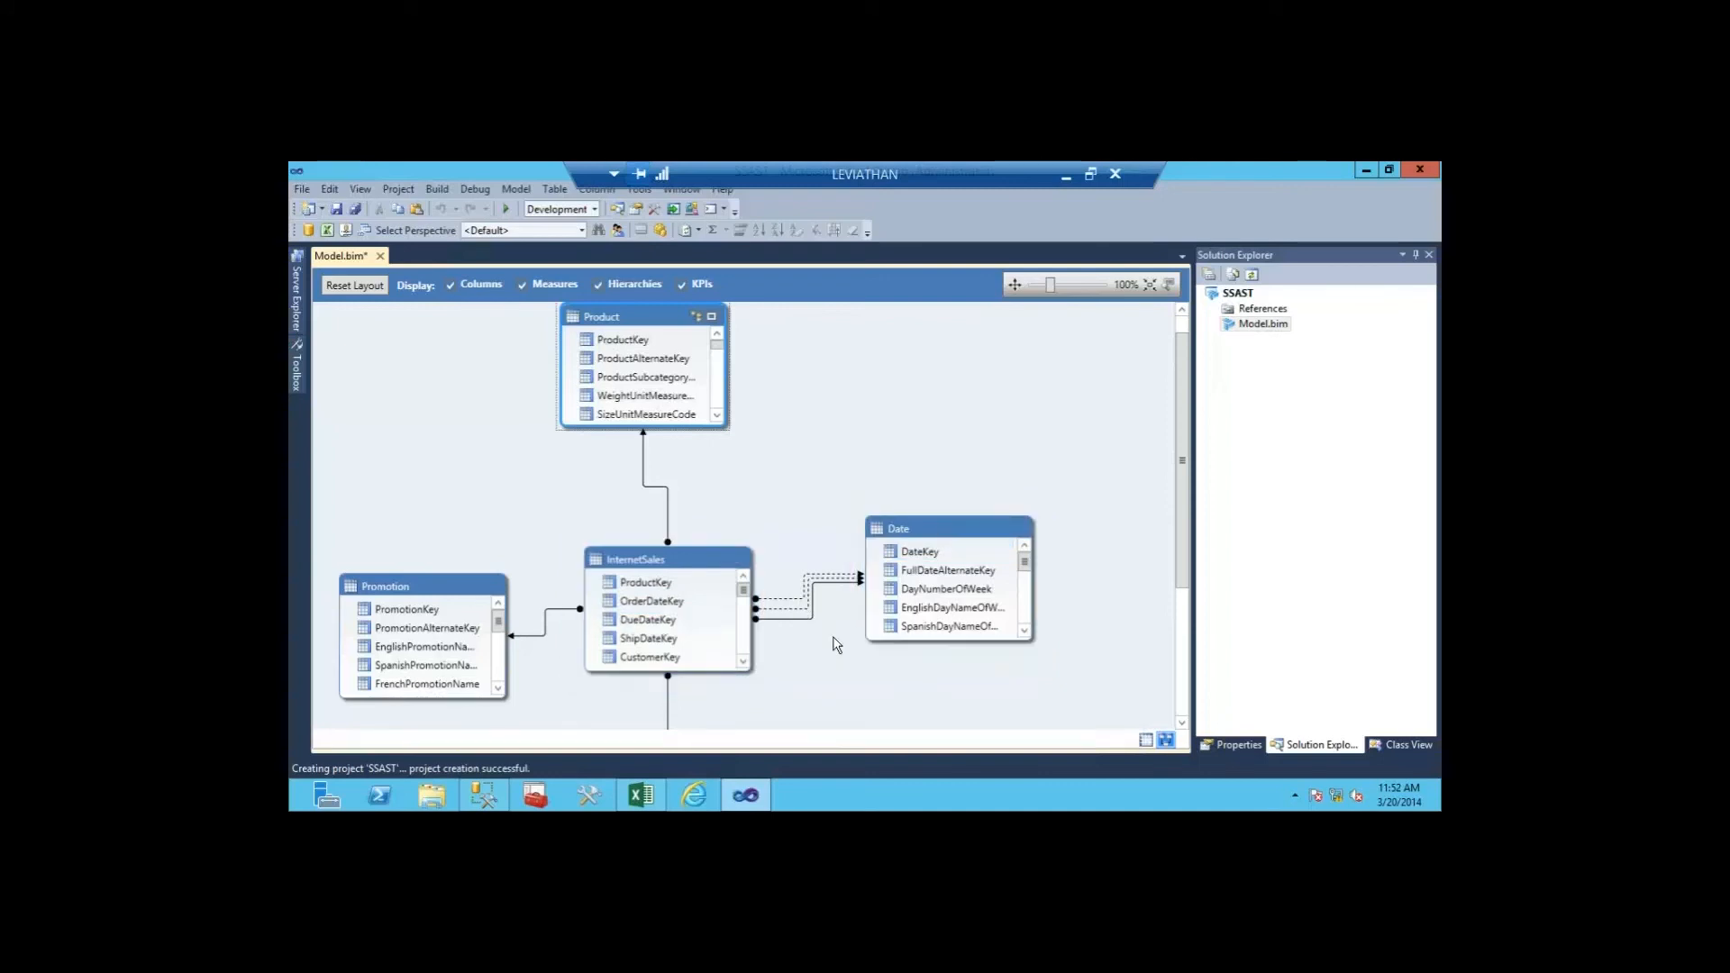
{"action": "left_click", "coordinate": [795, 619]}
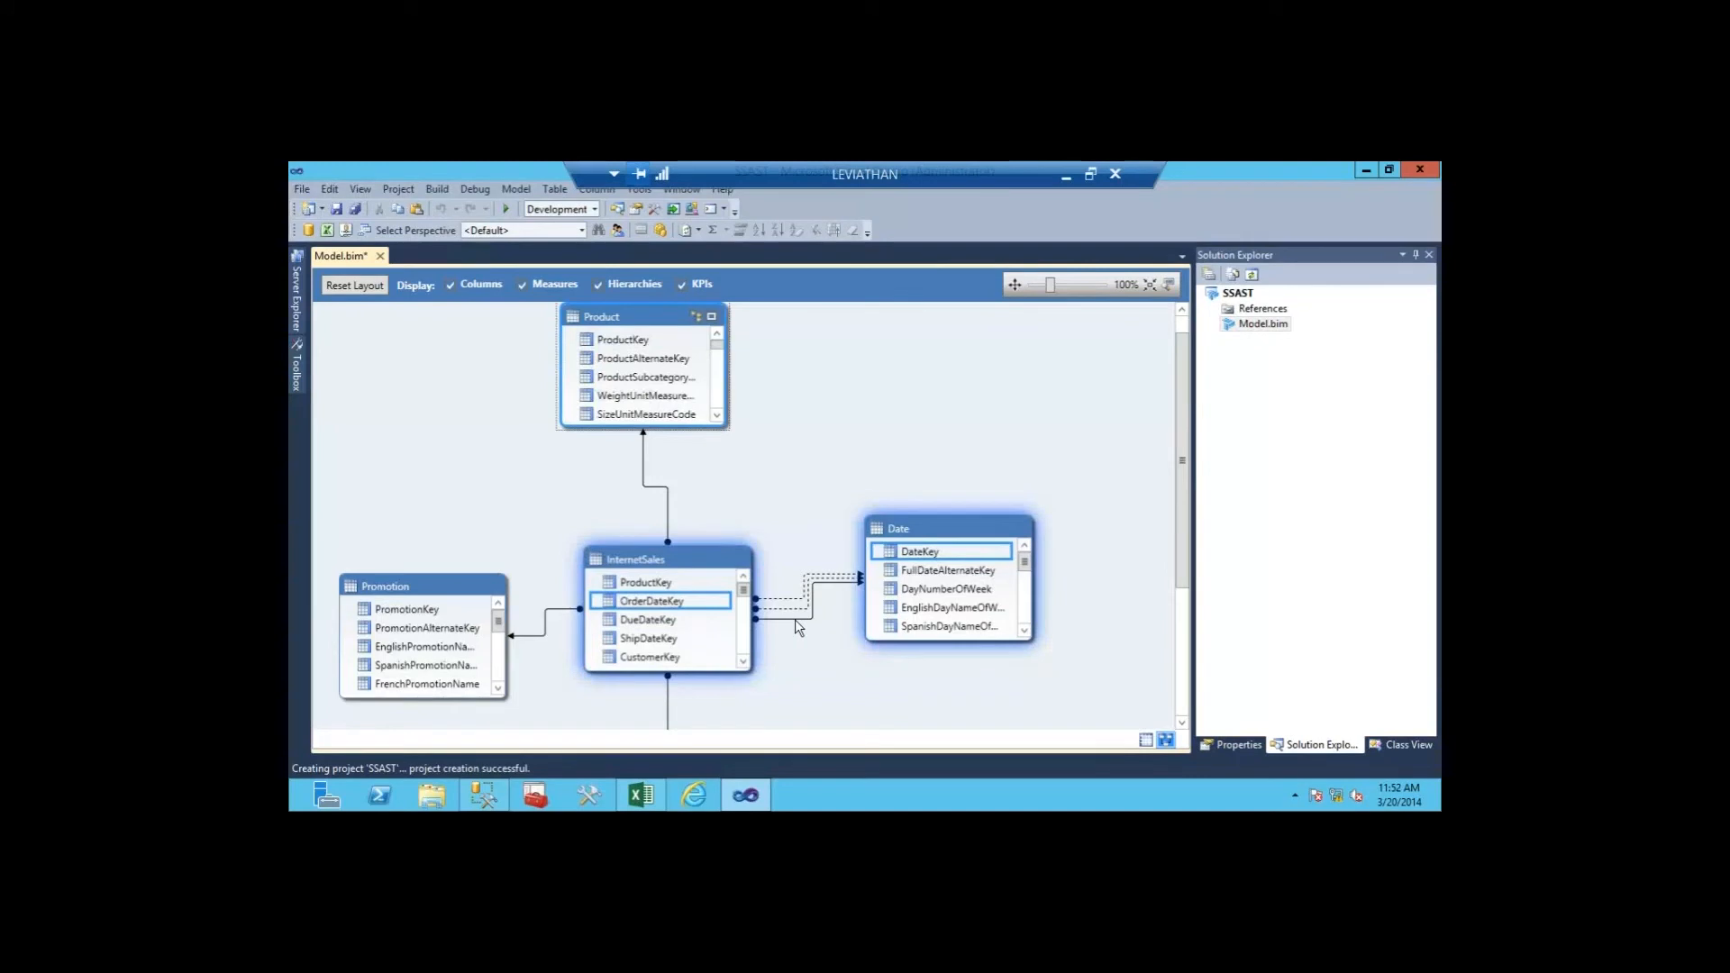
{"action": "left_click", "coordinate": [794, 619]}
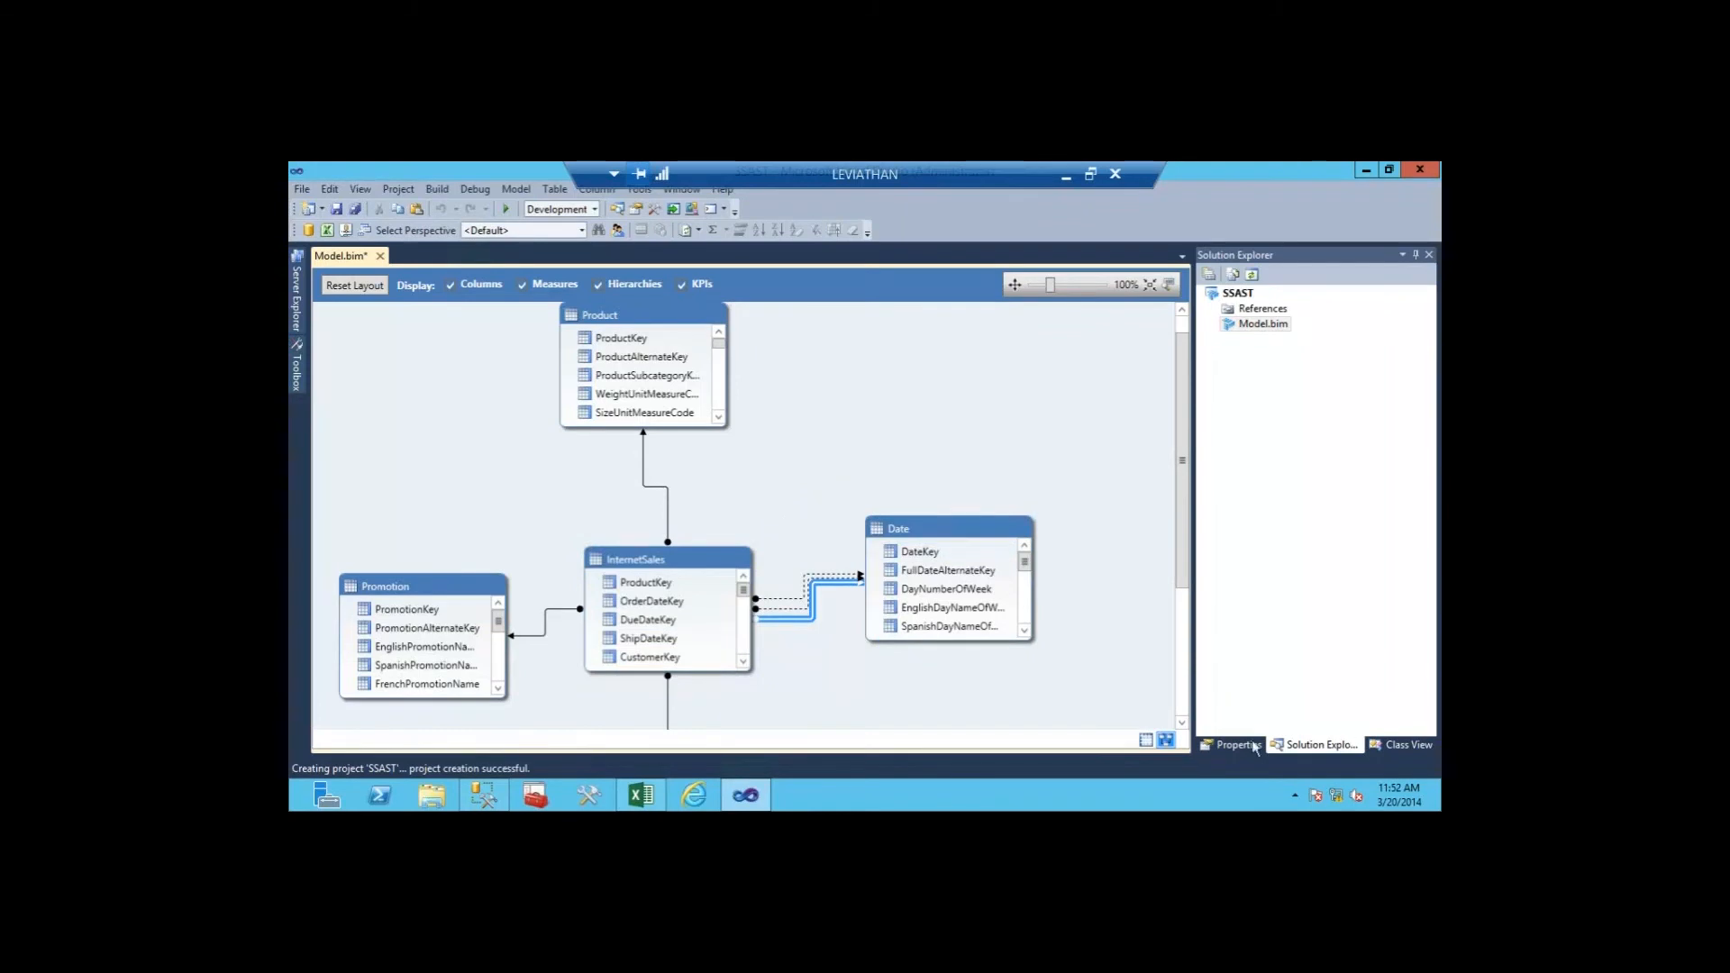
Step: Check the deployment server and database settings in the SSAST project's properties, leaving them as they are
{"action": "right_click", "coordinate": [1233, 294]}
{"action": "left_click", "coordinate": [1175, 508]}
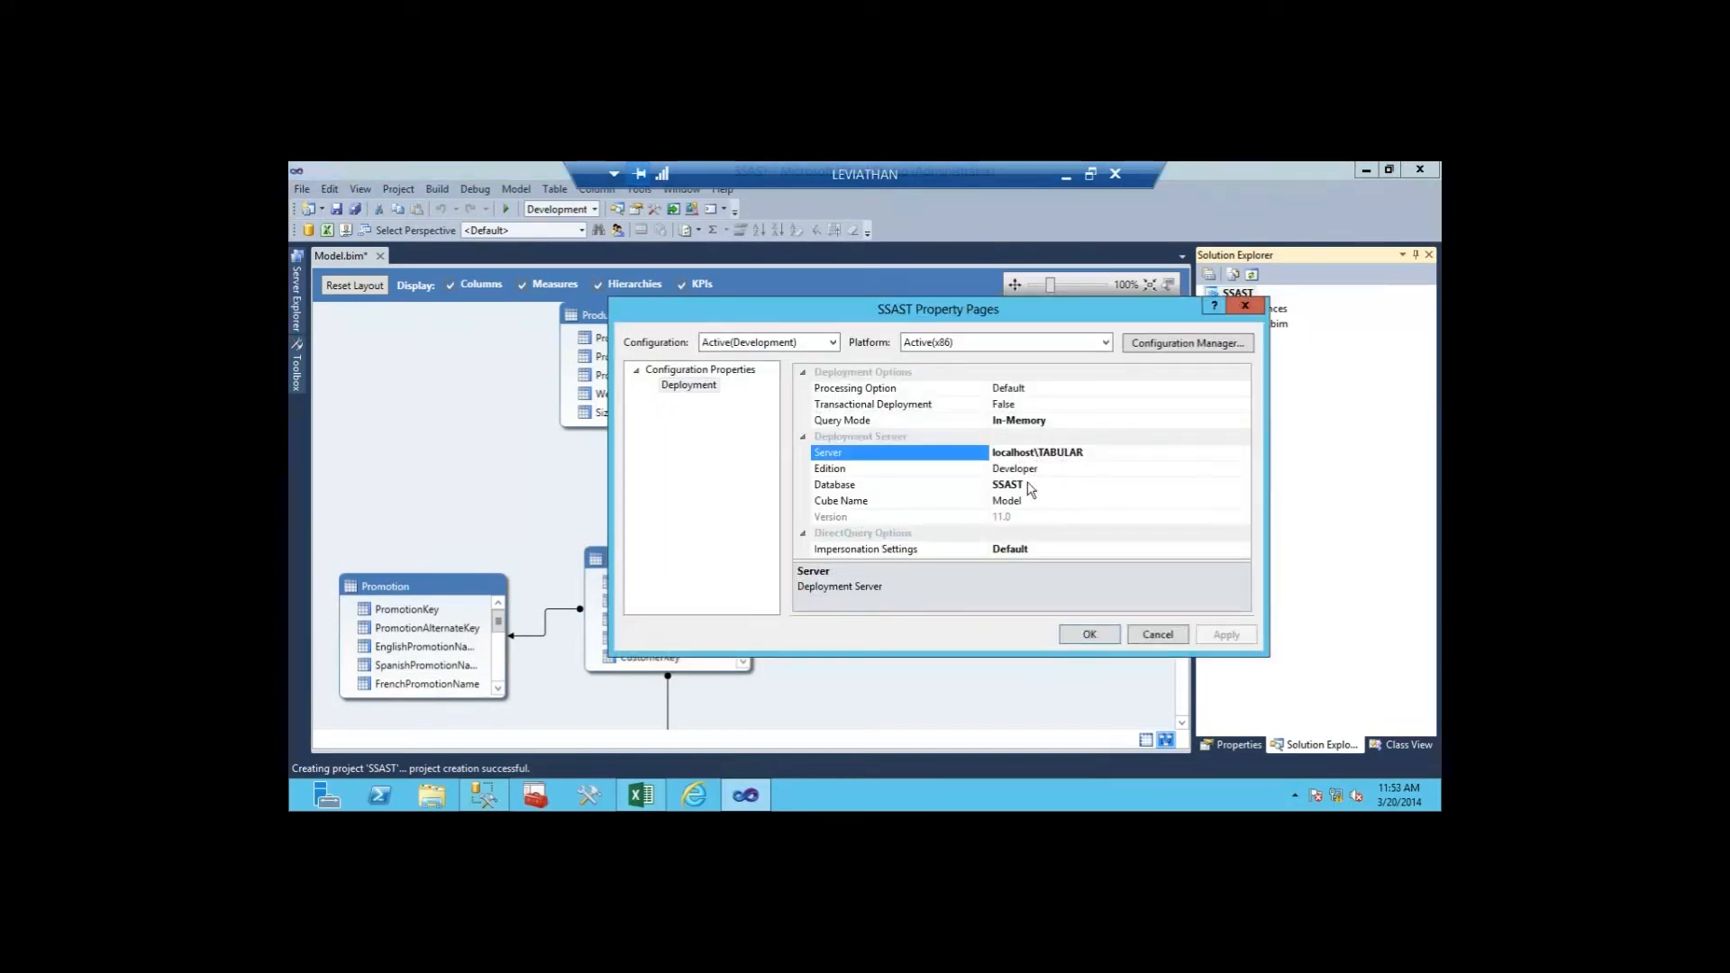
{"action": "left_click", "coordinate": [1182, 636]}
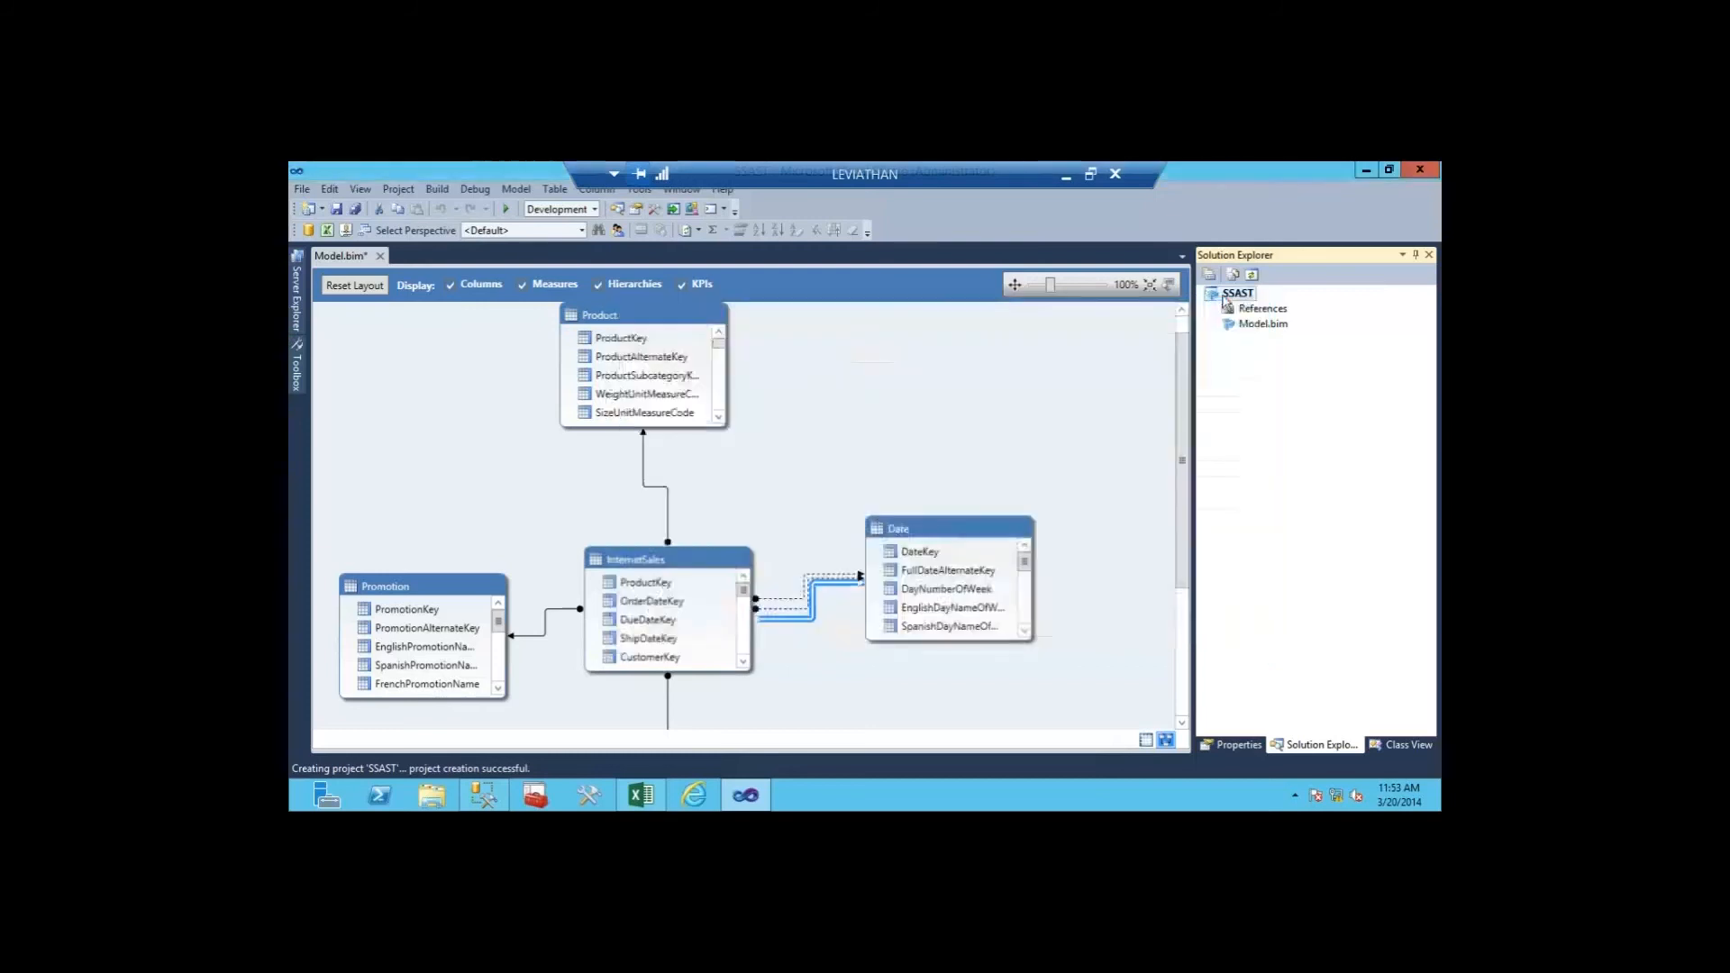
Step: Deploy the SSAST project to the tabular server and dismiss the deployment report
{"action": "right_click", "coordinate": [1227, 294]}
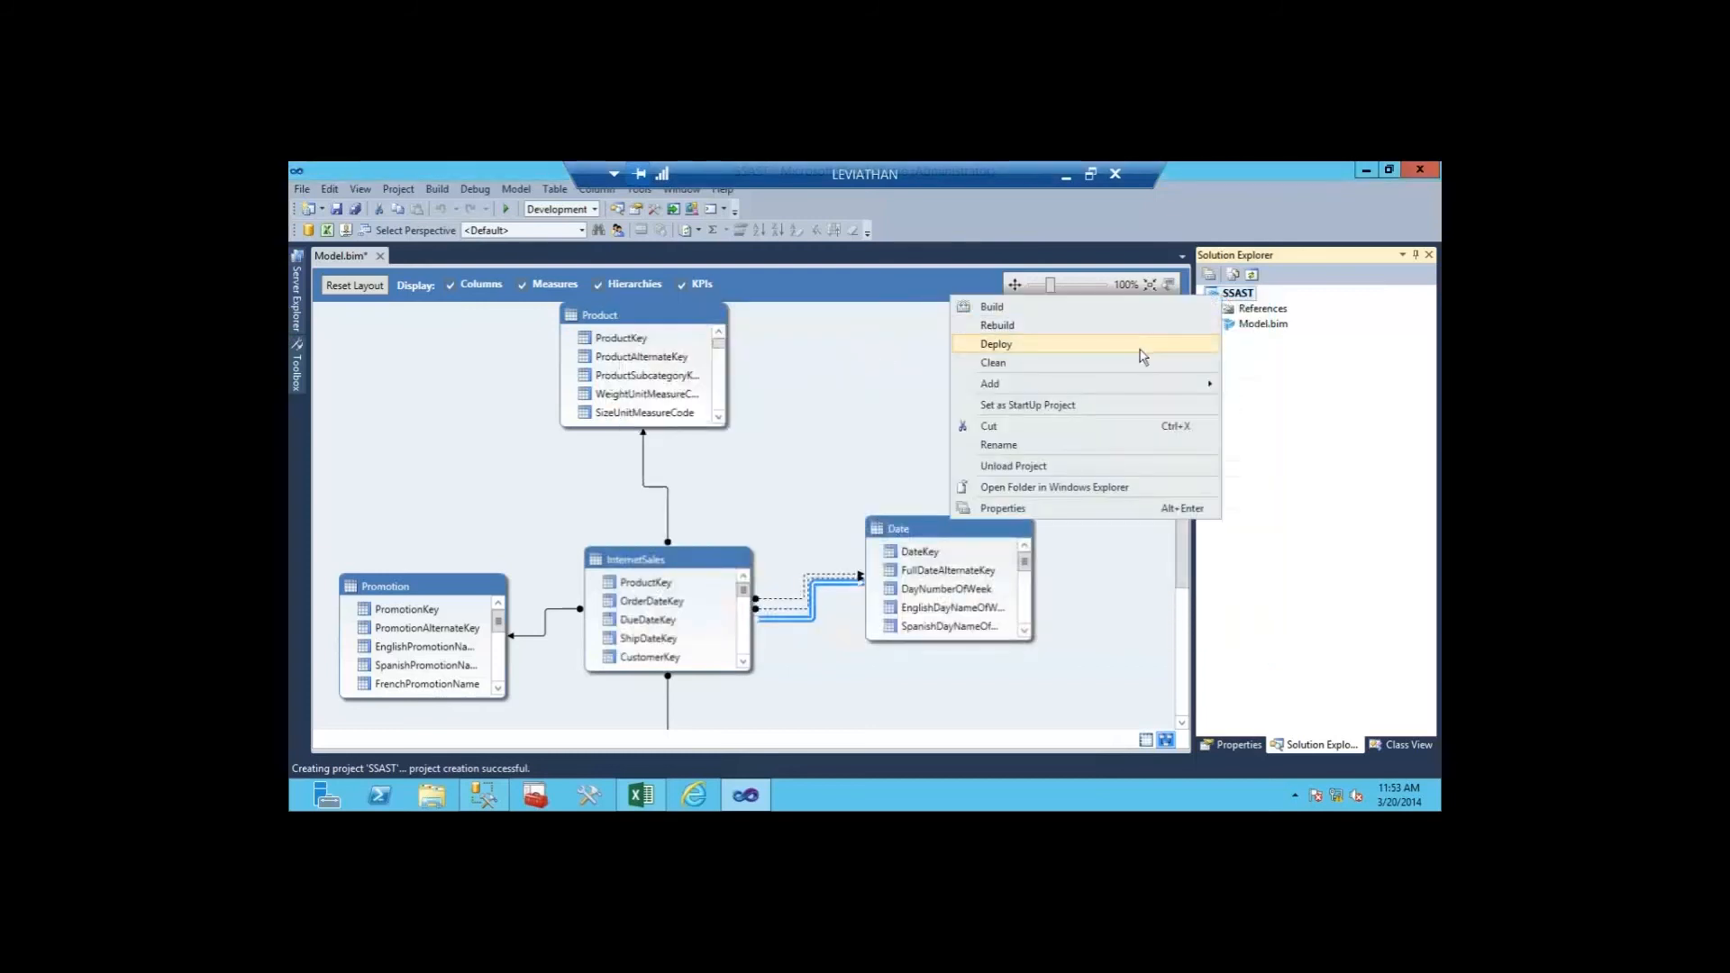
{"action": "left_click", "coordinate": [1139, 348]}
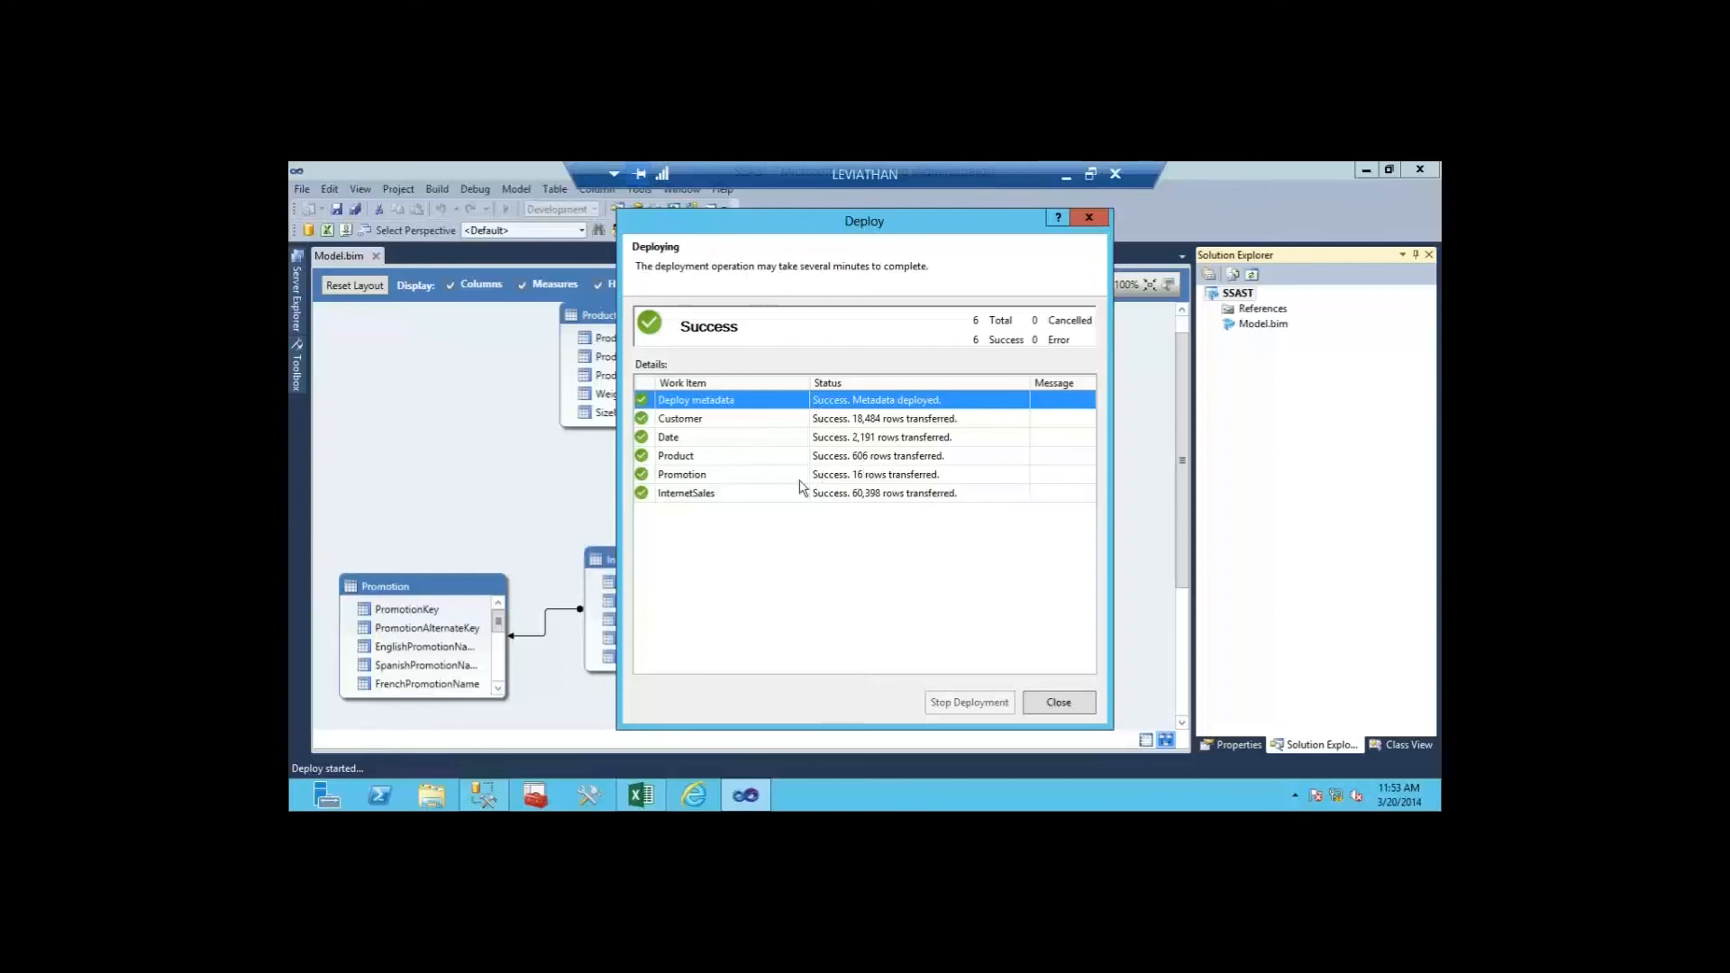
{"action": "left_click", "coordinate": [1058, 703]}
Step: Switch to SQL Server Management Studio and list the databases on the LEVIATHAN\TABULAR instance
{"action": "left_click", "coordinate": [641, 796]}
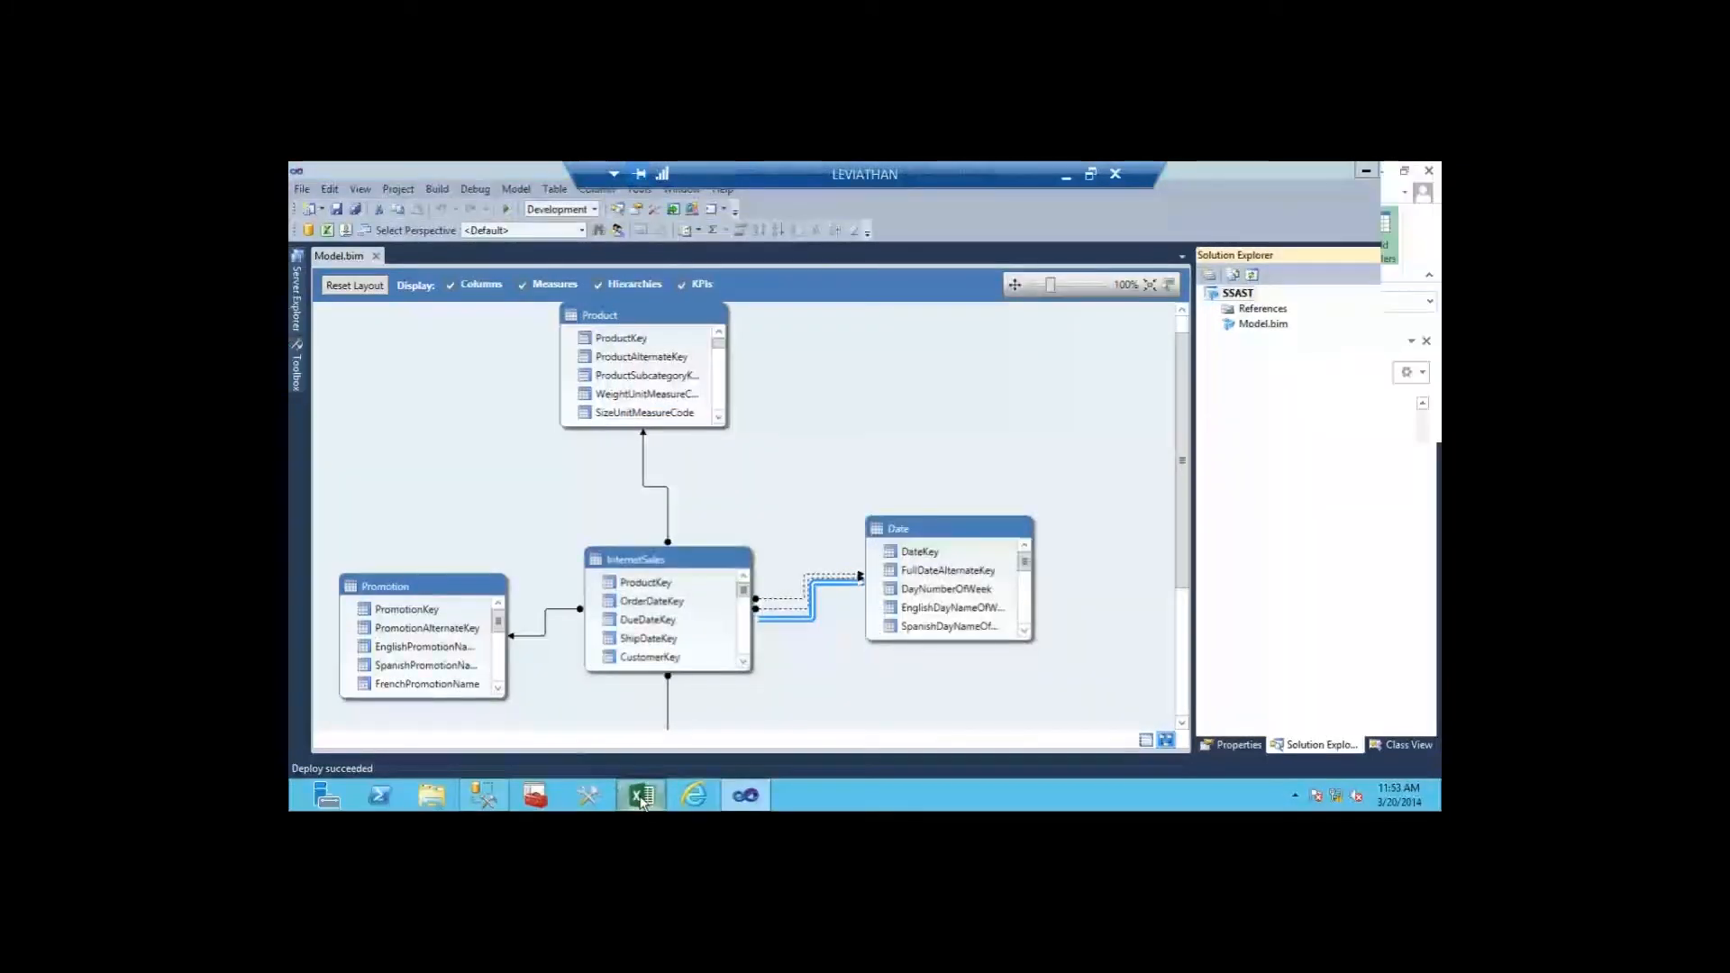
{"action": "left_click", "coordinate": [484, 800]}
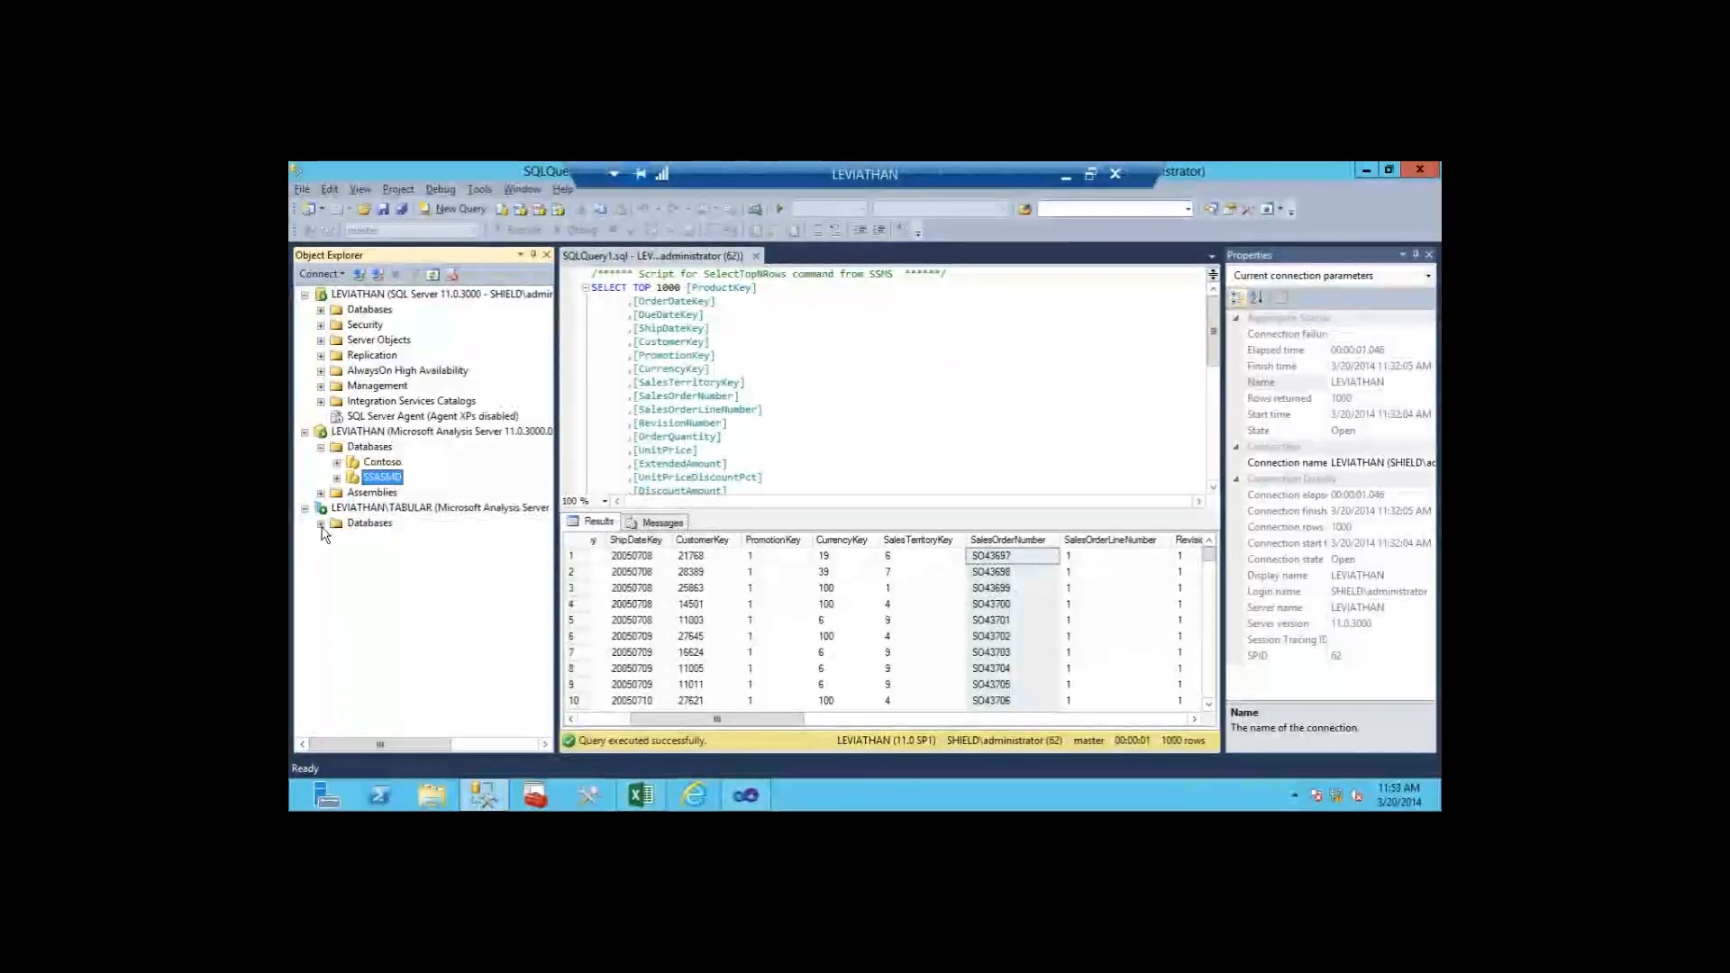
{"action": "left_click", "coordinate": [321, 524]}
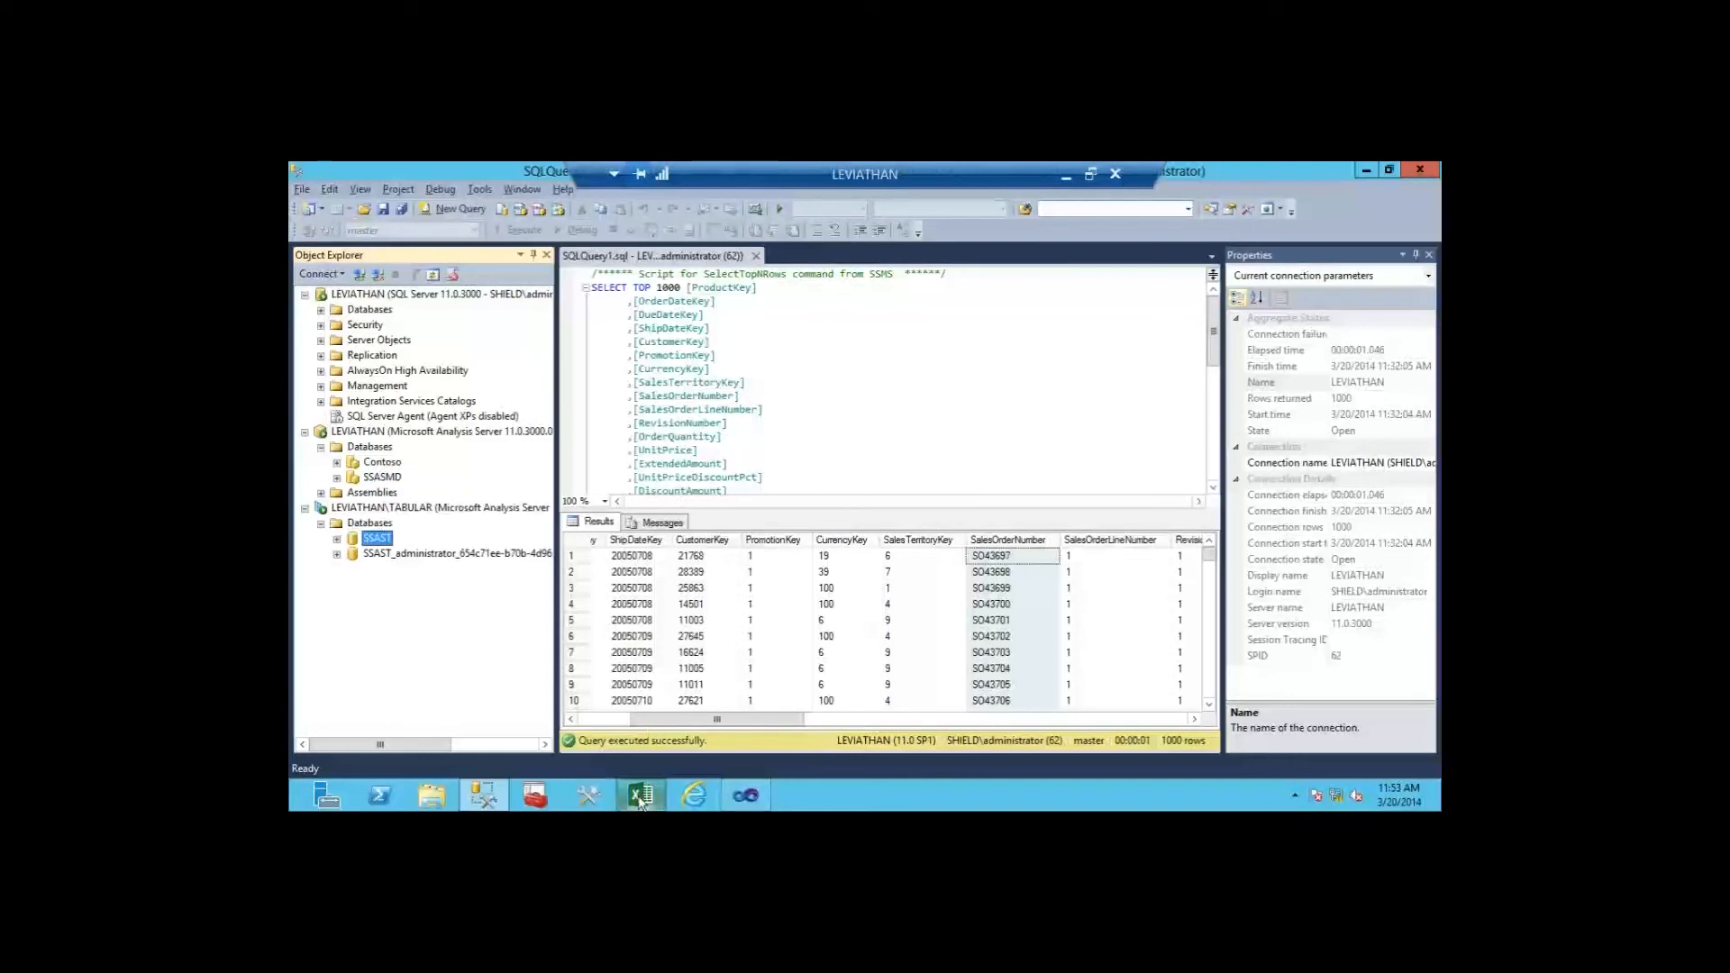
Step: On the Tabular sheet in Excel, start an Analysis Services data connection to the server localhost\tabular with Windows Authentication
{"action": "mouse_move", "coordinate": [640, 800]}
{"action": "left_click", "coordinate": [539, 753]}
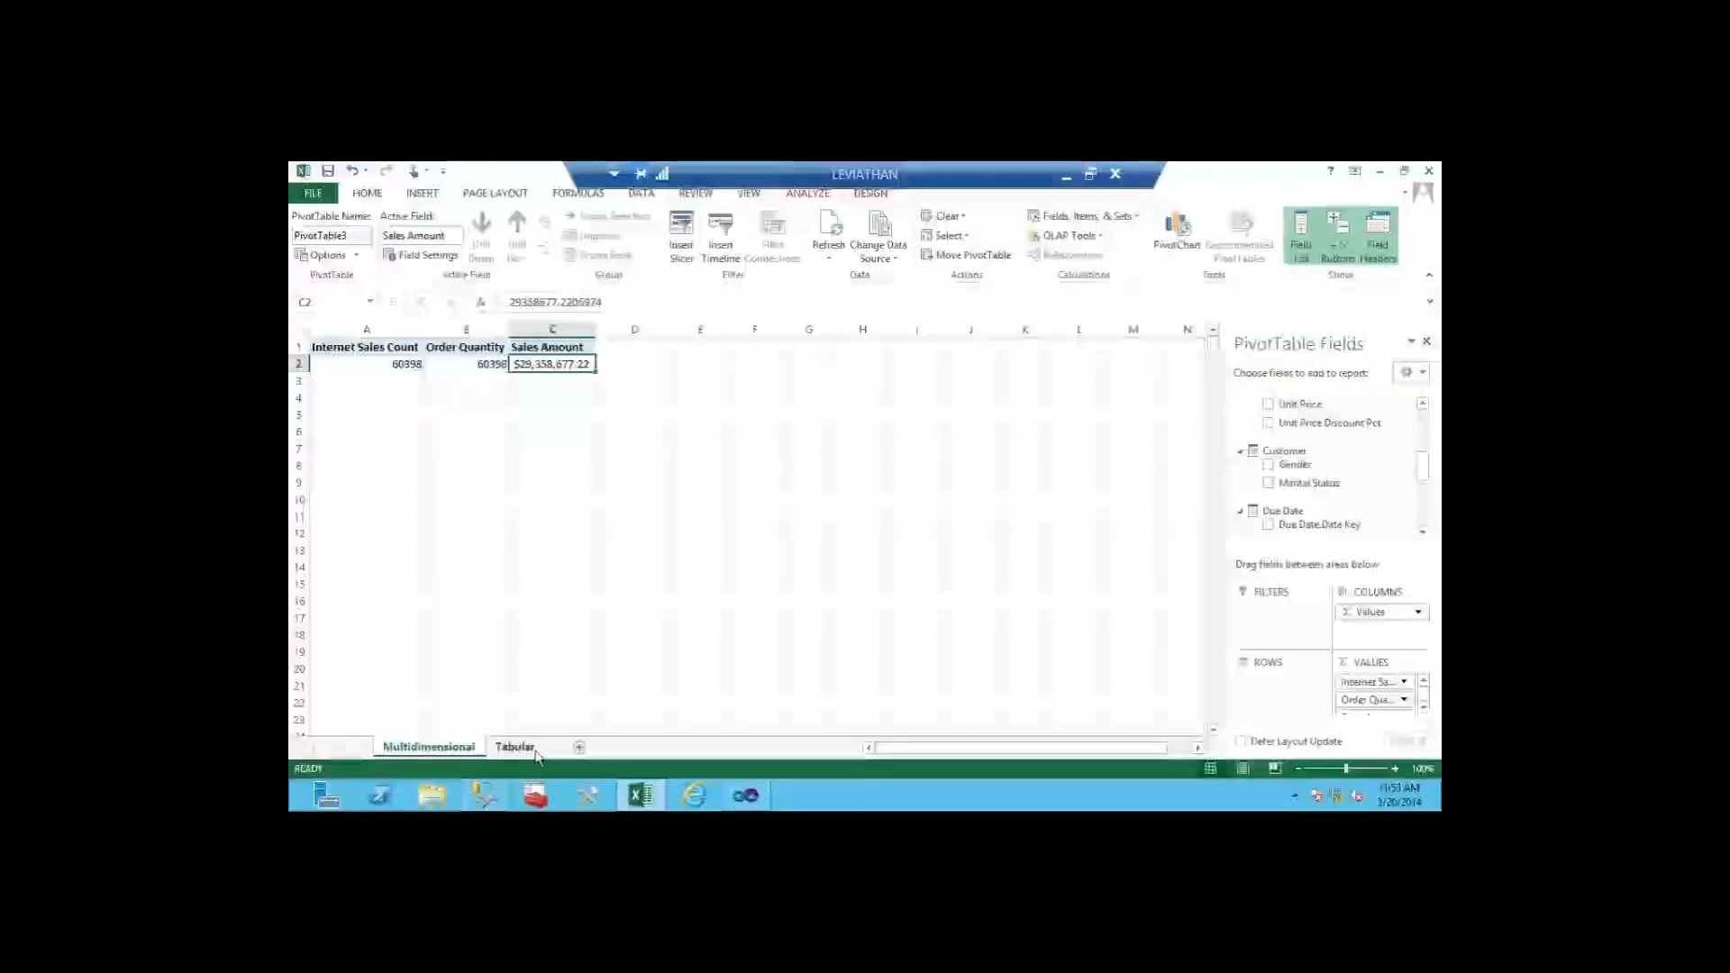
{"action": "left_click", "coordinate": [516, 747]}
{"action": "left_click", "coordinate": [643, 194]}
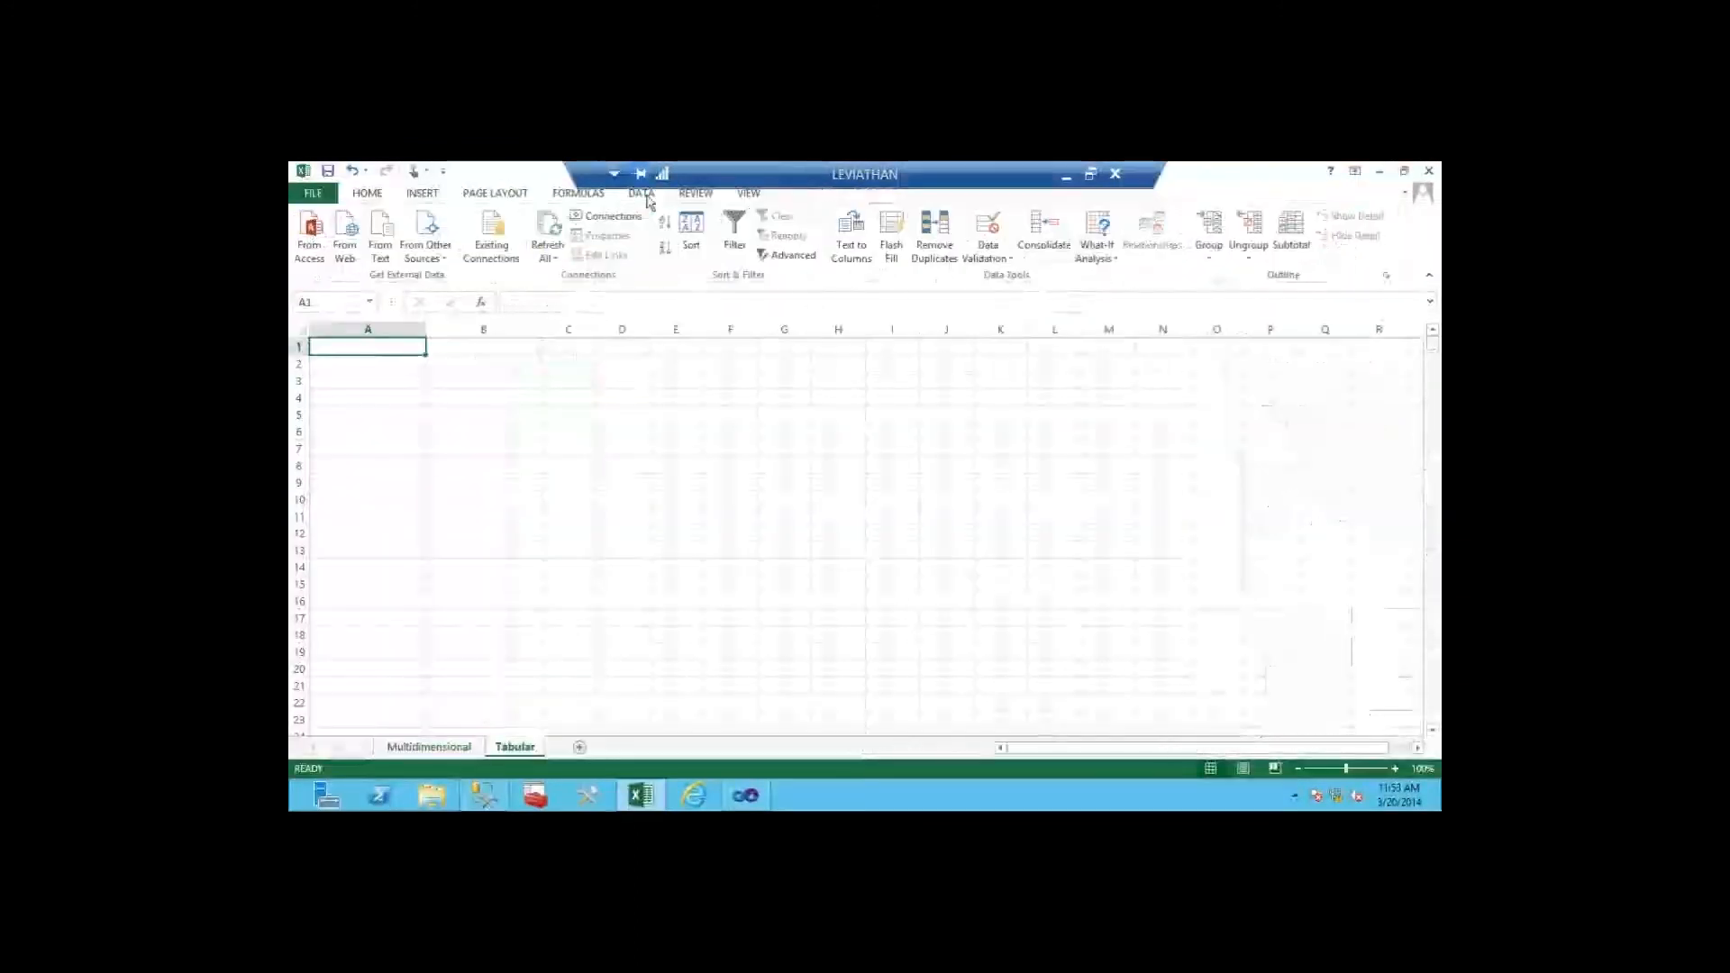
{"action": "left_click", "coordinate": [421, 259]}
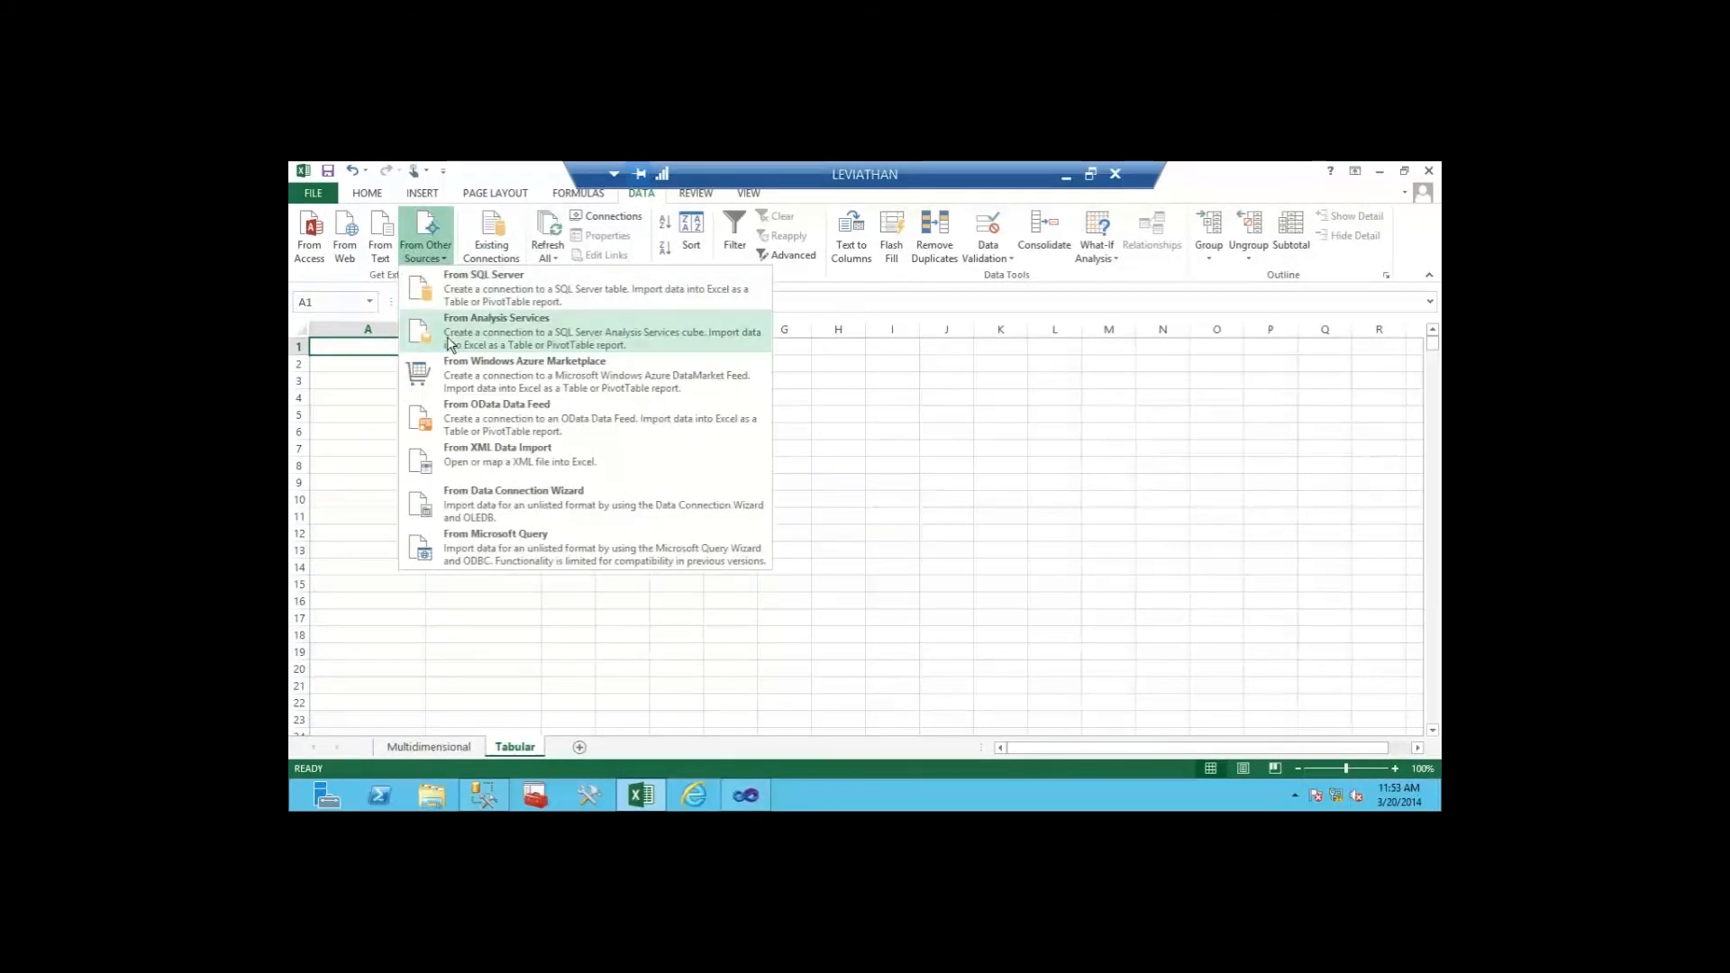
{"action": "left_click", "coordinate": [450, 342]}
{"action": "type", "text": "localh"}
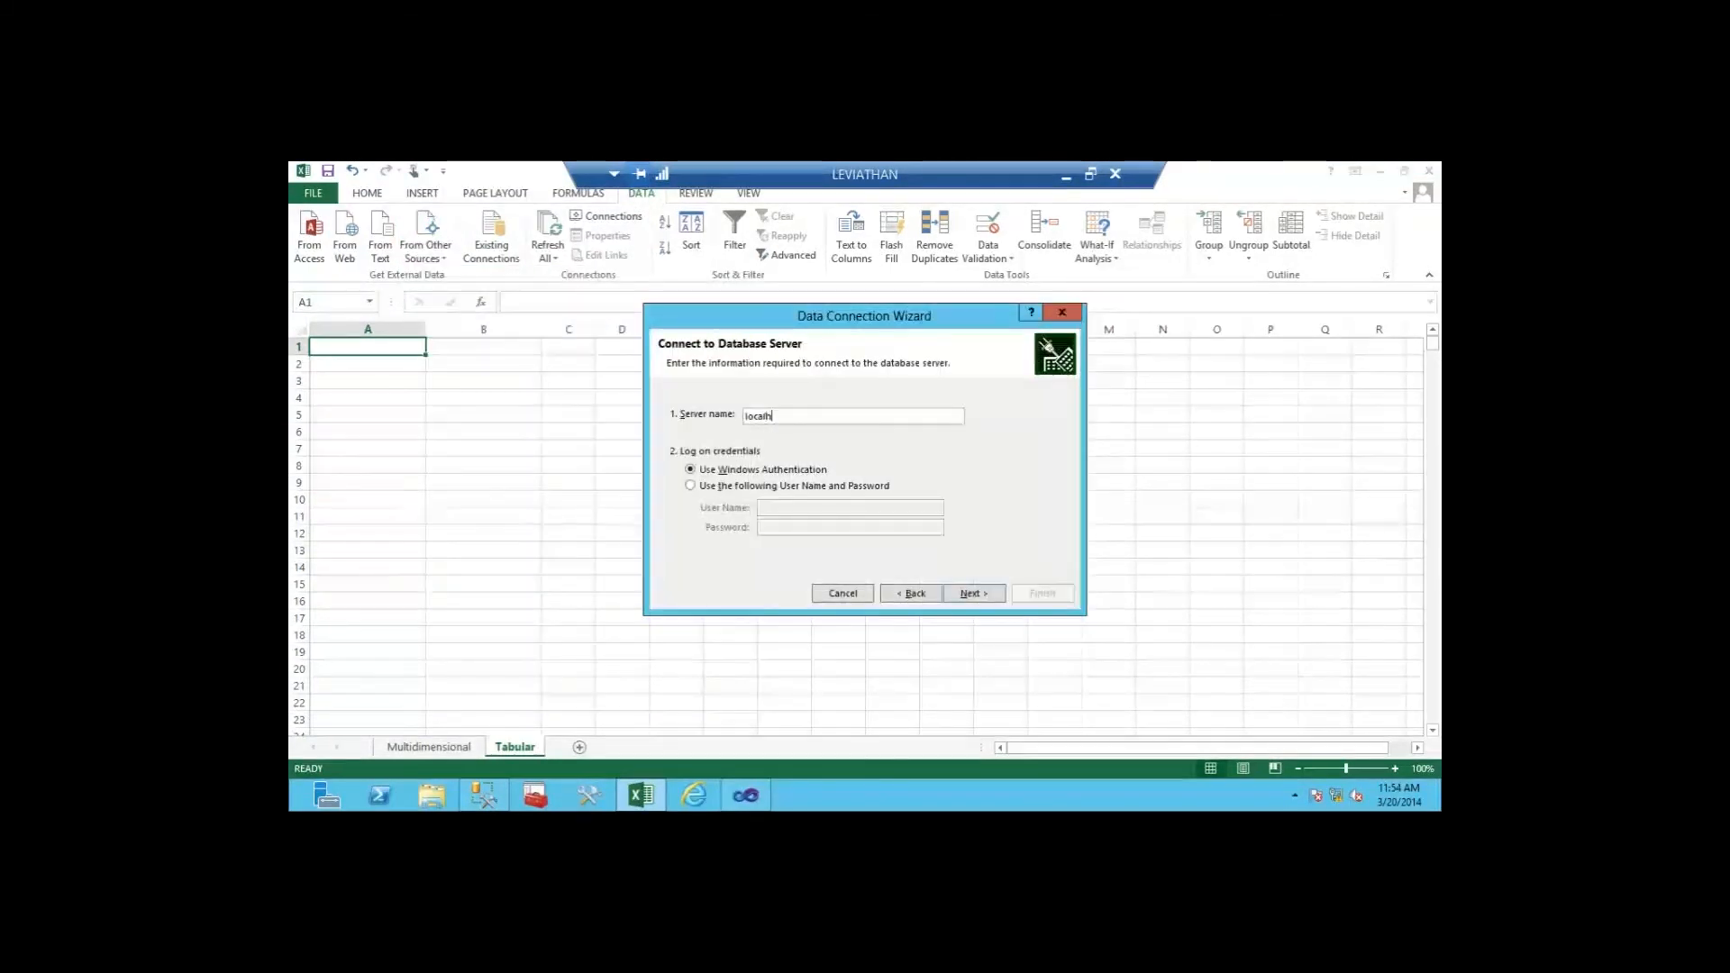
{"action": "type", "text": "ost\\tabular"}
{"action": "left_click", "coordinate": [971, 597]}
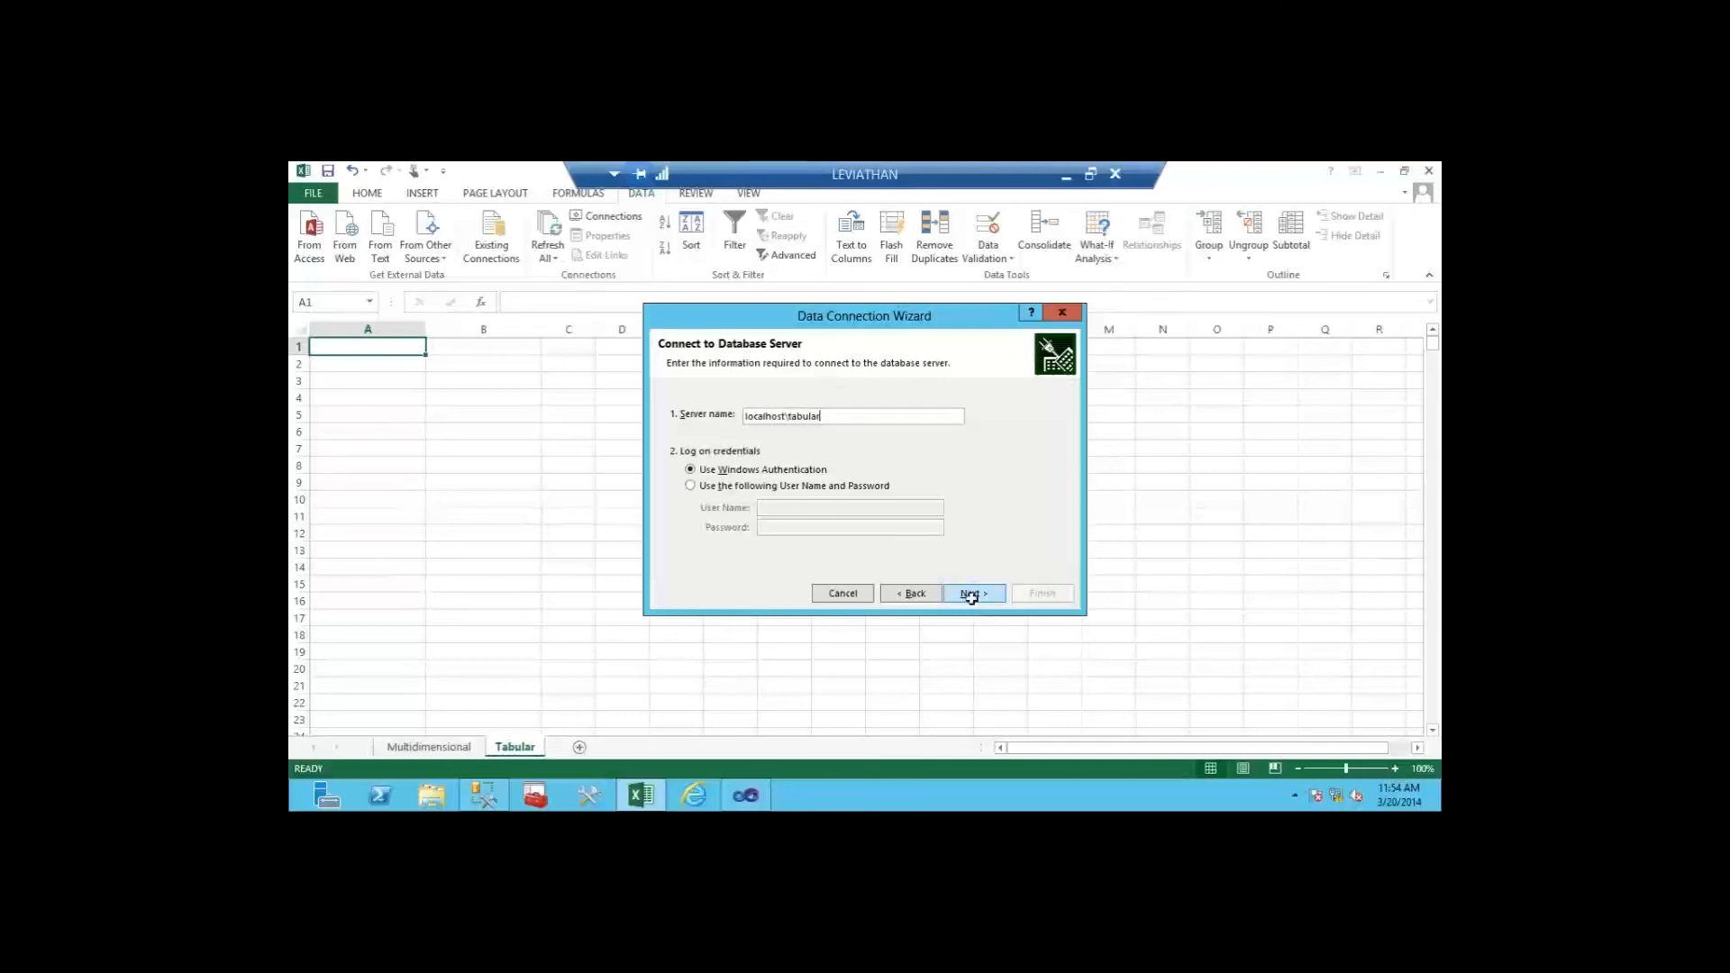
Step: Choose the SSAST database's Model cube, save the data connection, and insert a PivotTable at cell A1 of the Tabular sheet
{"action": "left_click", "coordinate": [941, 410]}
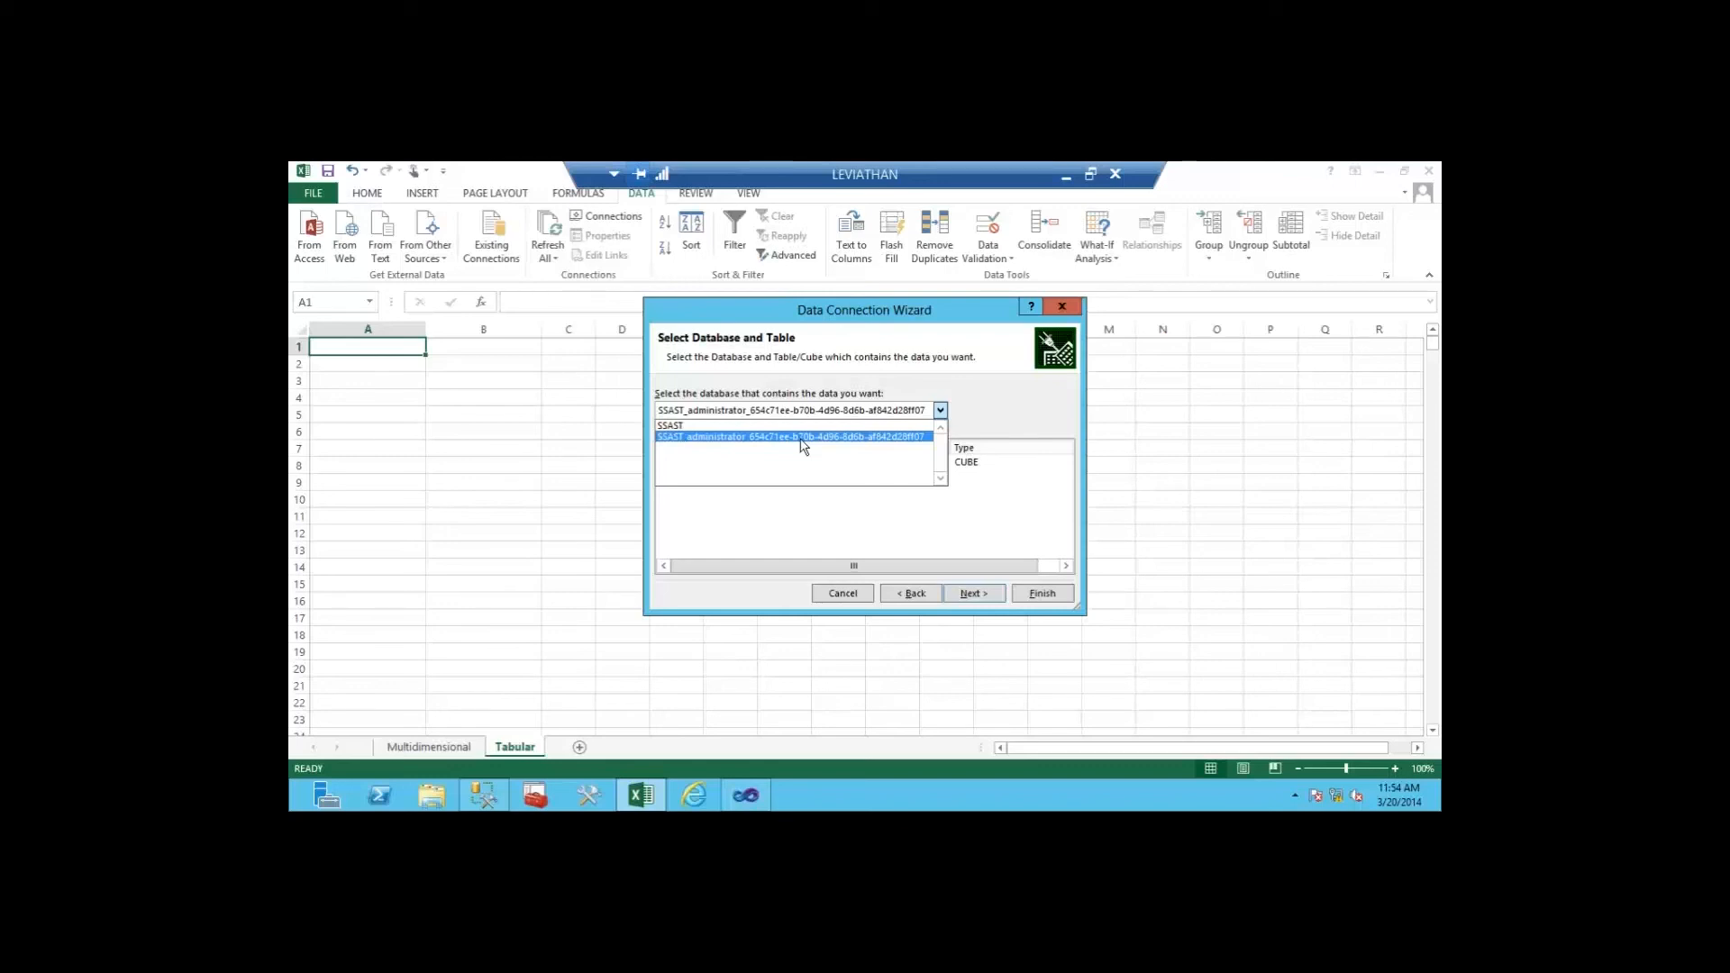
{"action": "left_click", "coordinate": [706, 426]}
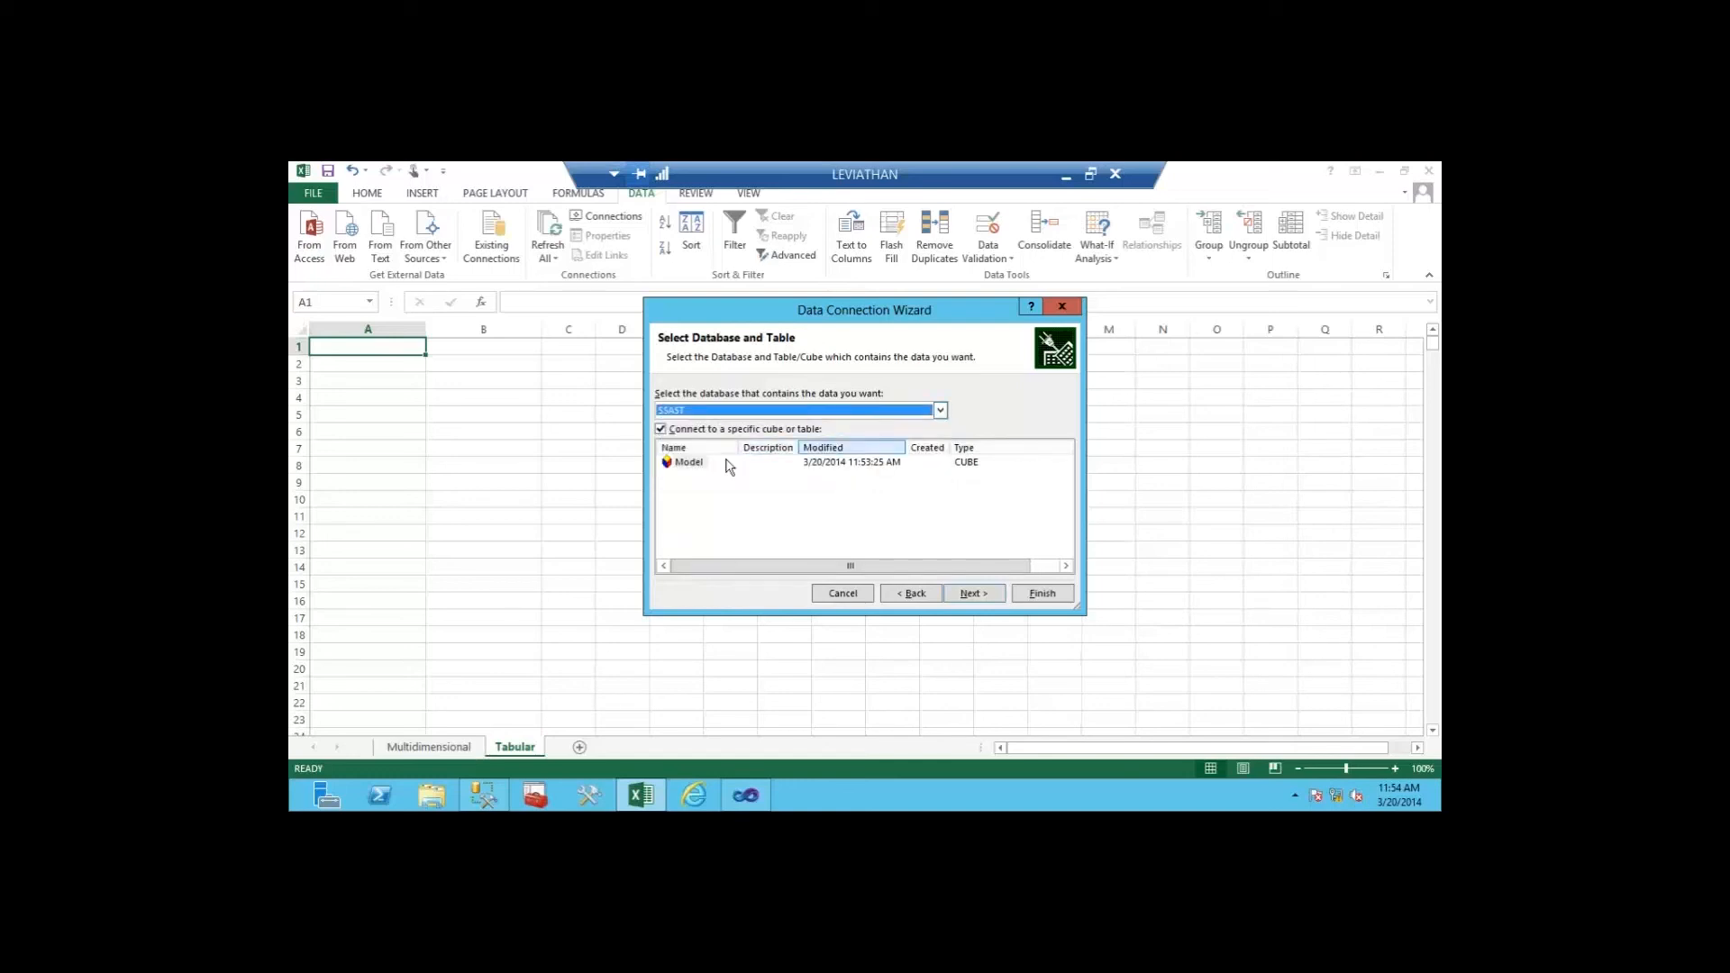
{"action": "left_click", "coordinate": [970, 594]}
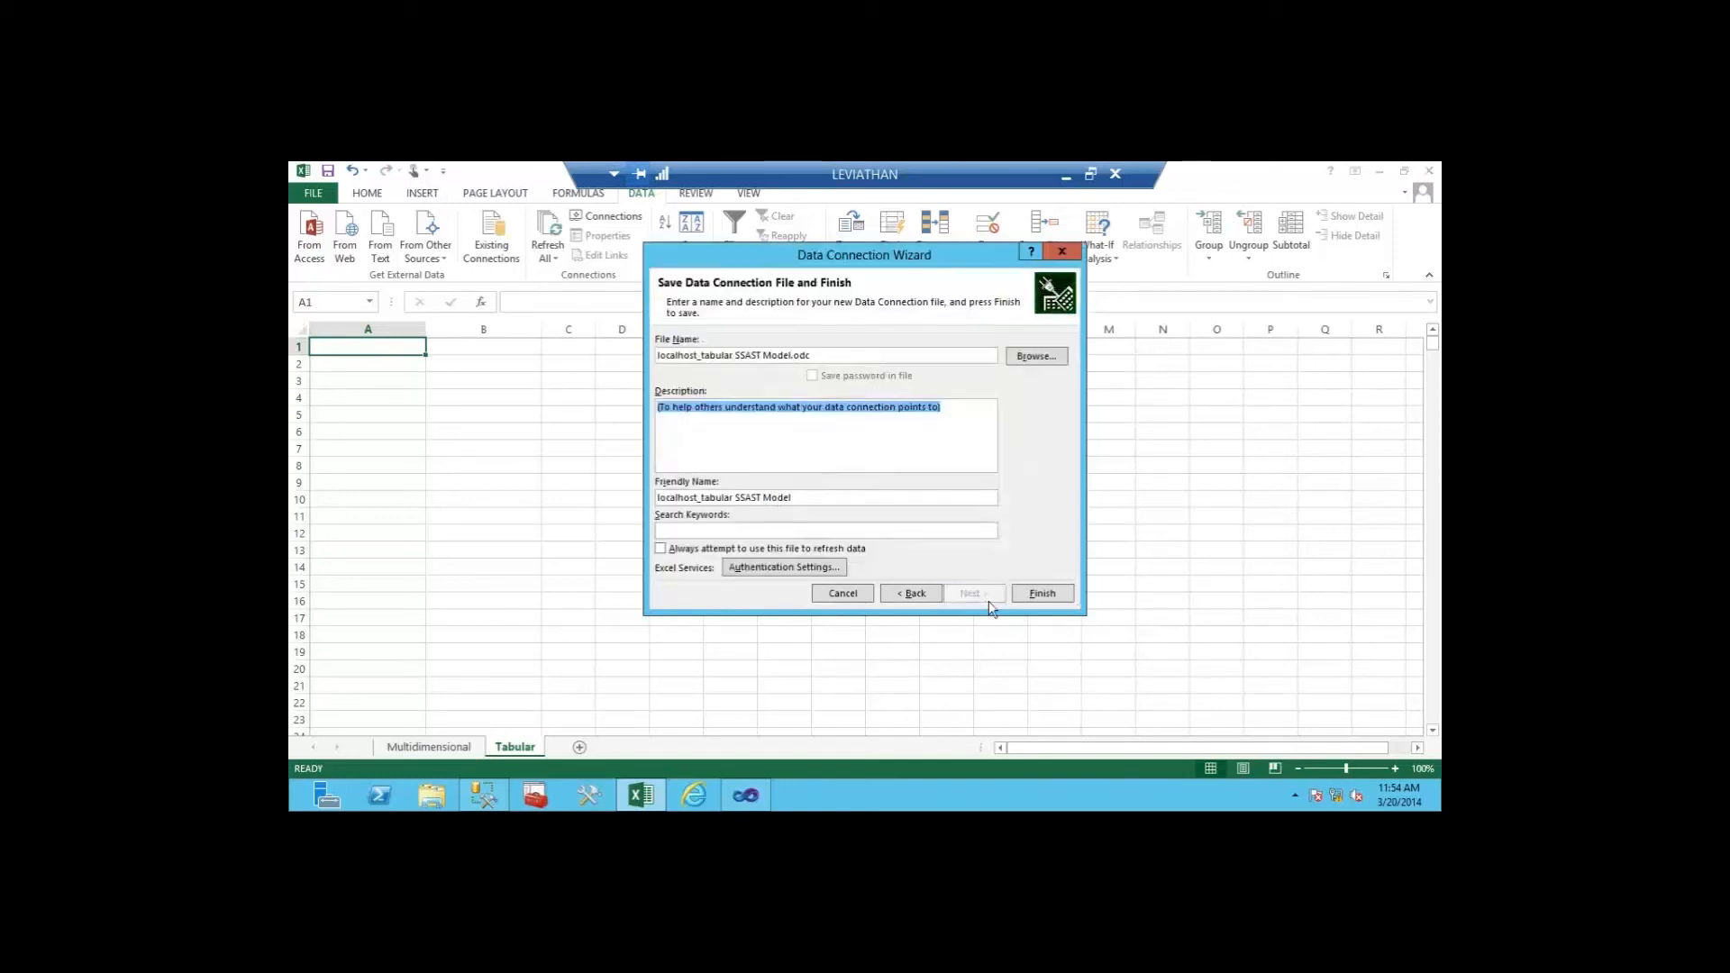
{"action": "left_click", "coordinate": [1034, 598]}
{"action": "left_click", "coordinate": [878, 554]}
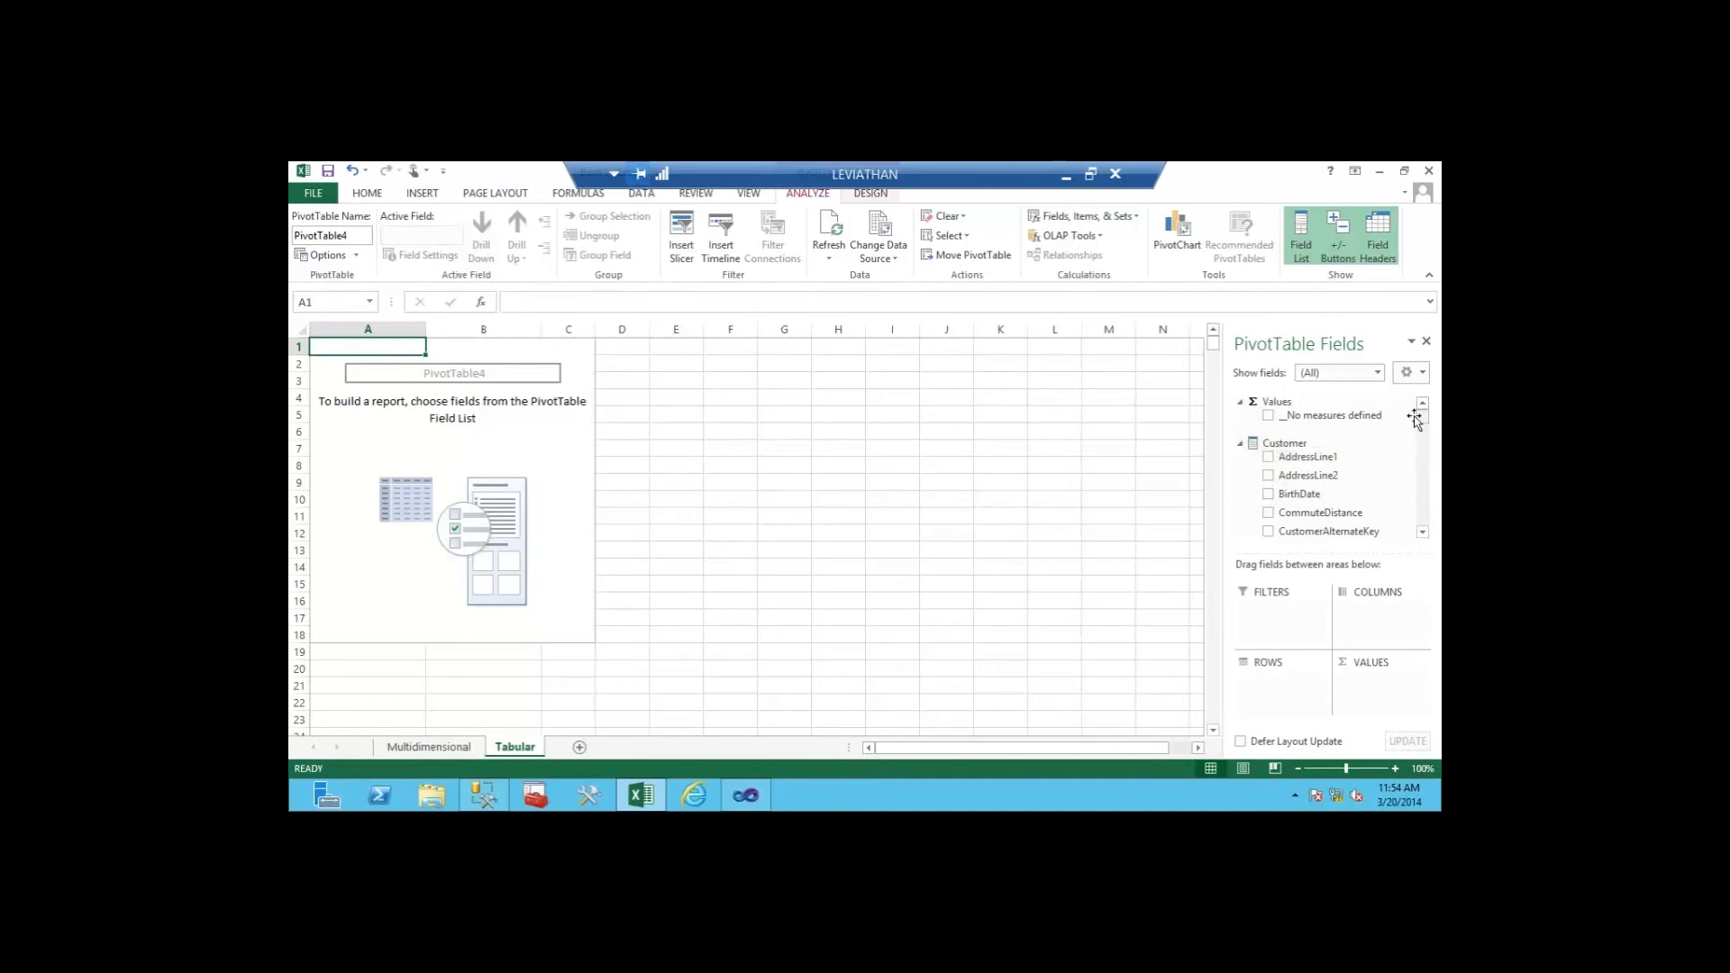
Step: Try the Customer table's Gender field as PivotTable rows, clear the layout, and return to the Values group in the field list
{"action": "left_click_drag", "start_coordinate": [1428, 538], "coordinate": [1428, 539]}
{"action": "left_click", "coordinate": [1428, 534]}
{"action": "left_click", "coordinate": [1428, 535]}
{"action": "left_click", "coordinate": [1428, 535]}
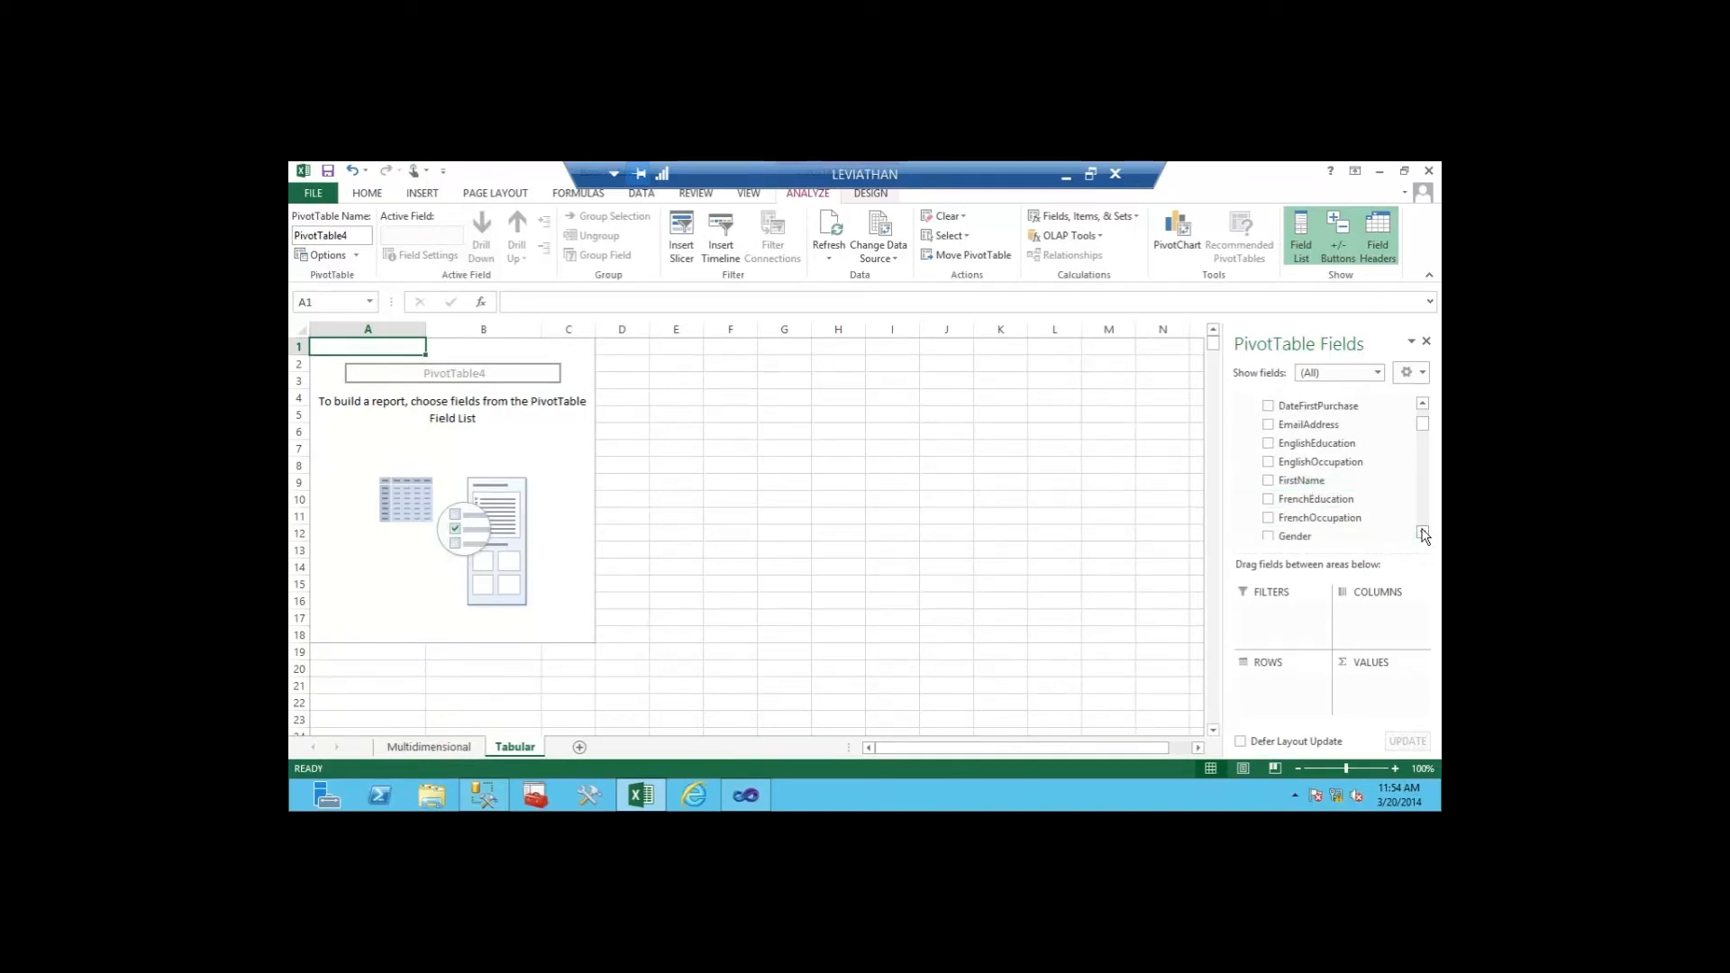
{"action": "left_click", "coordinate": [1424, 534]}
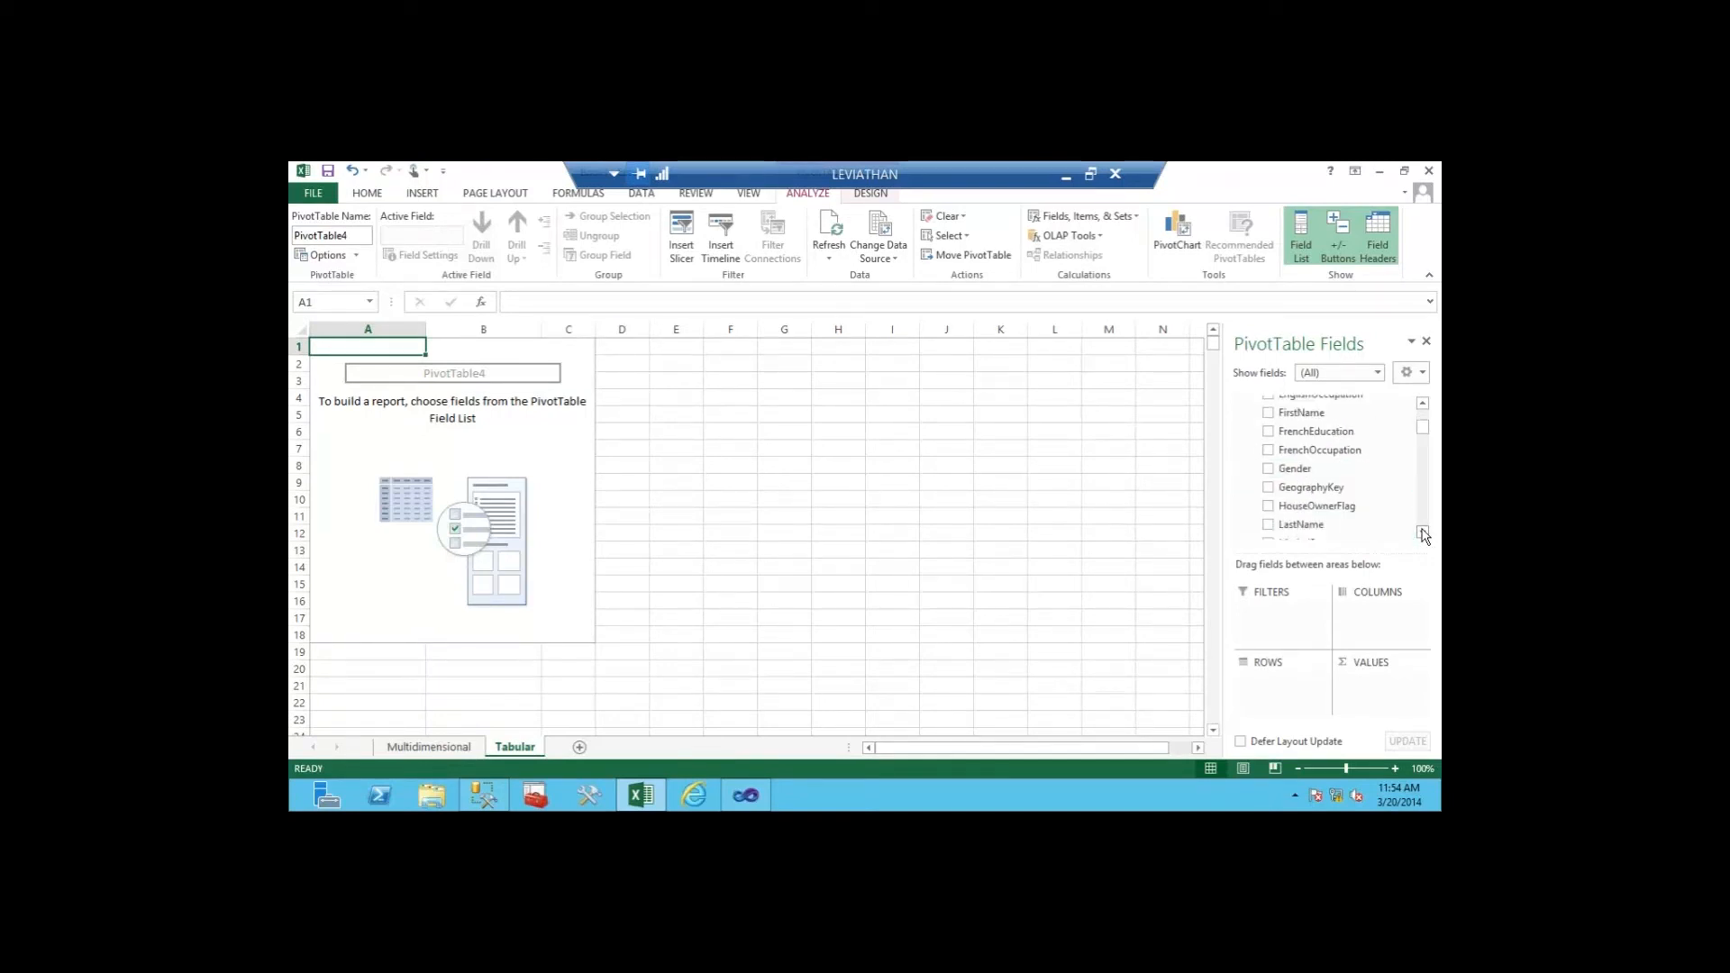
{"action": "left_click_drag", "start_coordinate": [1309, 470], "coordinate": [1146, 628]}
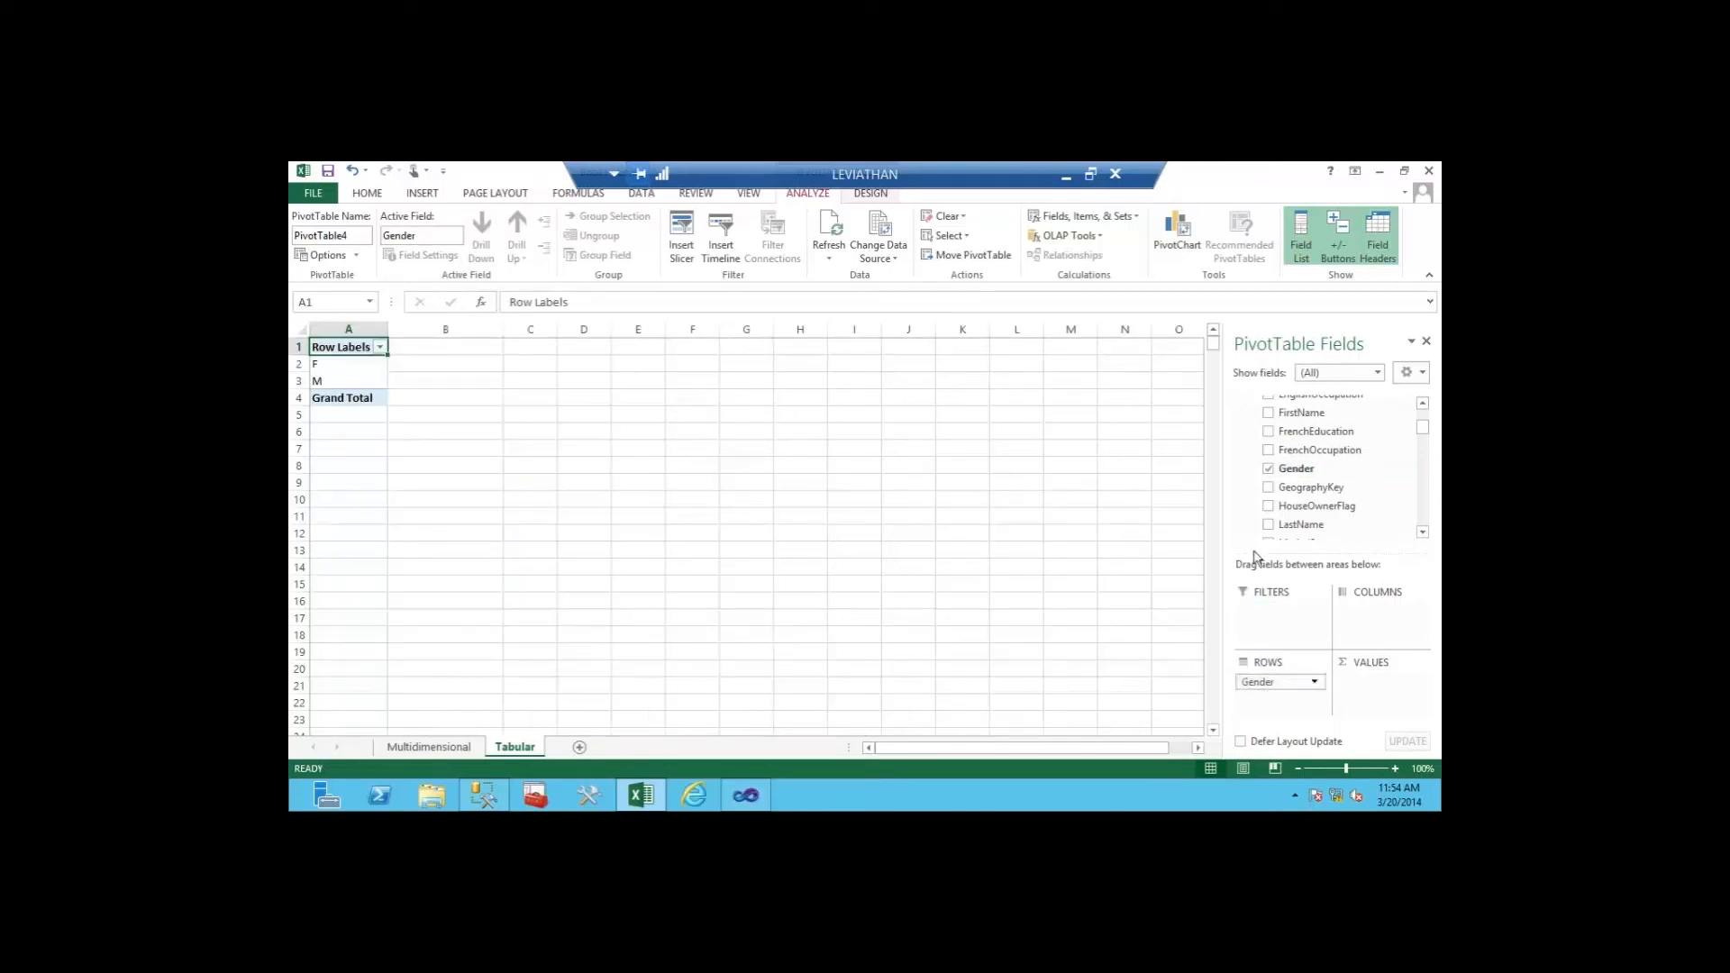
{"action": "left_click", "coordinate": [1424, 532]}
{"action": "left_click_drag", "start_coordinate": [1298, 465], "coordinate": [1141, 644]}
{"action": "mouse_move", "coordinate": [1426, 443]}
{"action": "left_mouse_down"}
{"action": "mouse_move", "coordinate": [1420, 519]}
{"action": "mouse_move", "coordinate": [1412, 462]}
{"action": "left_mouse_up"}
{"action": "scroll", "coordinate": [1390, 442], "scroll_direction": "up", "scroll_amount": 10}
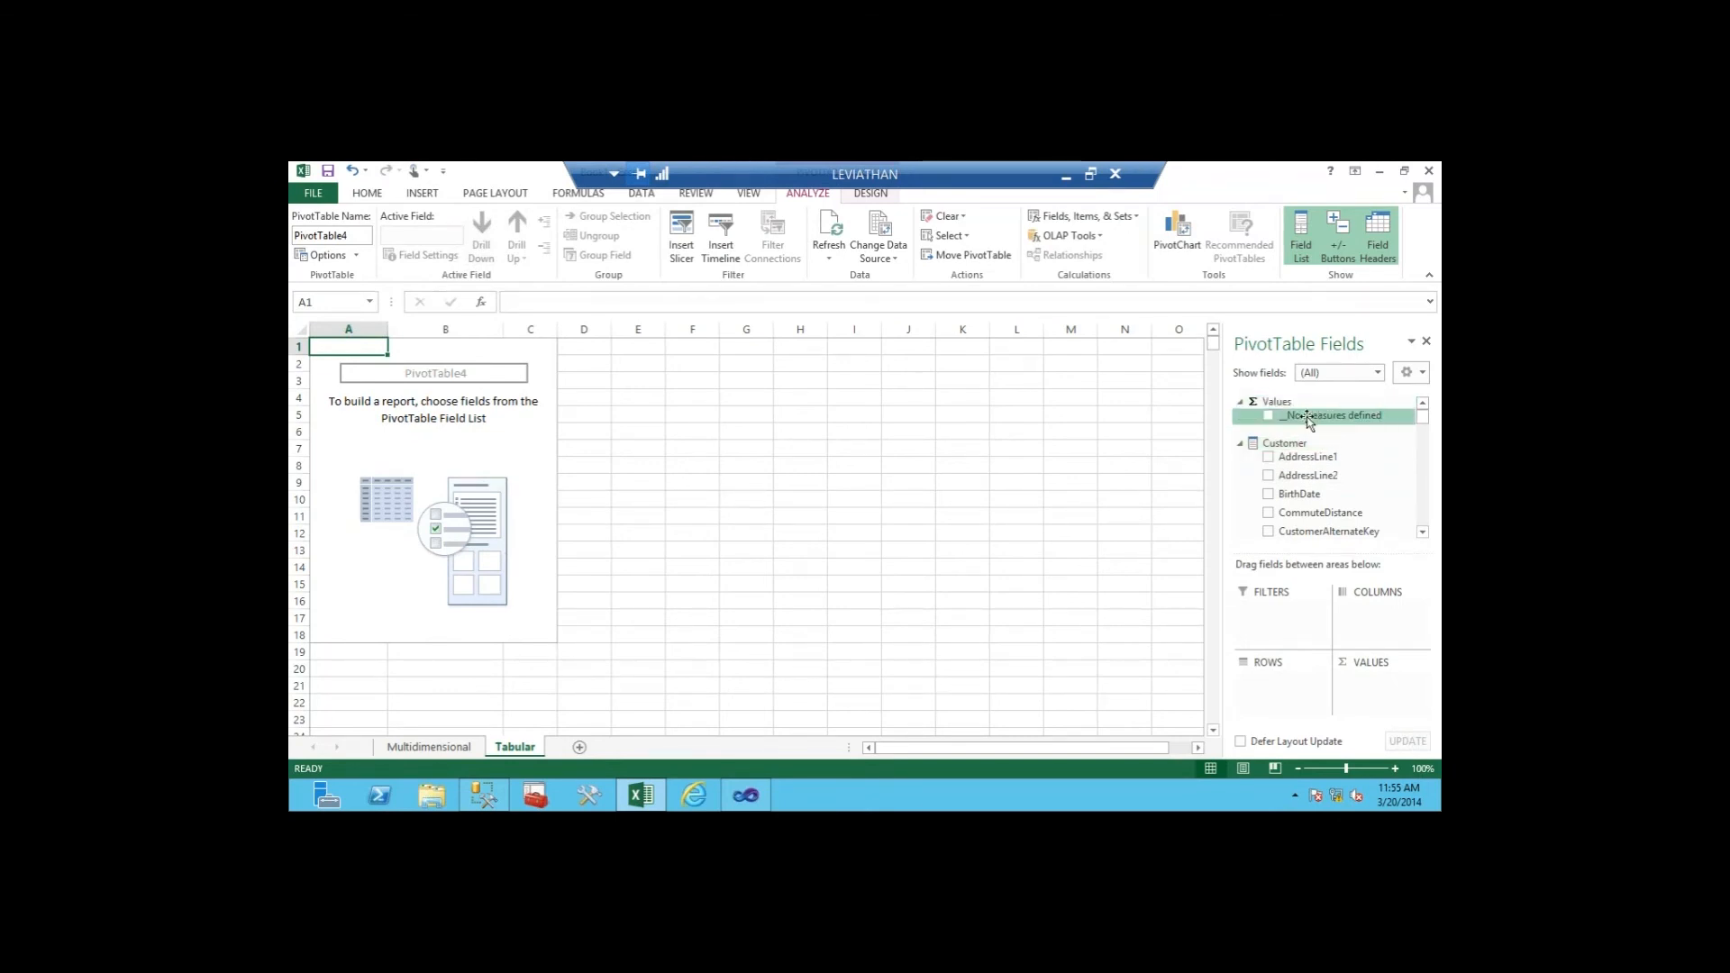
Step: Switch to the SSAST model in Visual Studio, show the InternetSales table as a data grid, and enlarge its measure grid
{"action": "key", "text": "alt+Tab"}
{"action": "left_click", "coordinate": [752, 800]}
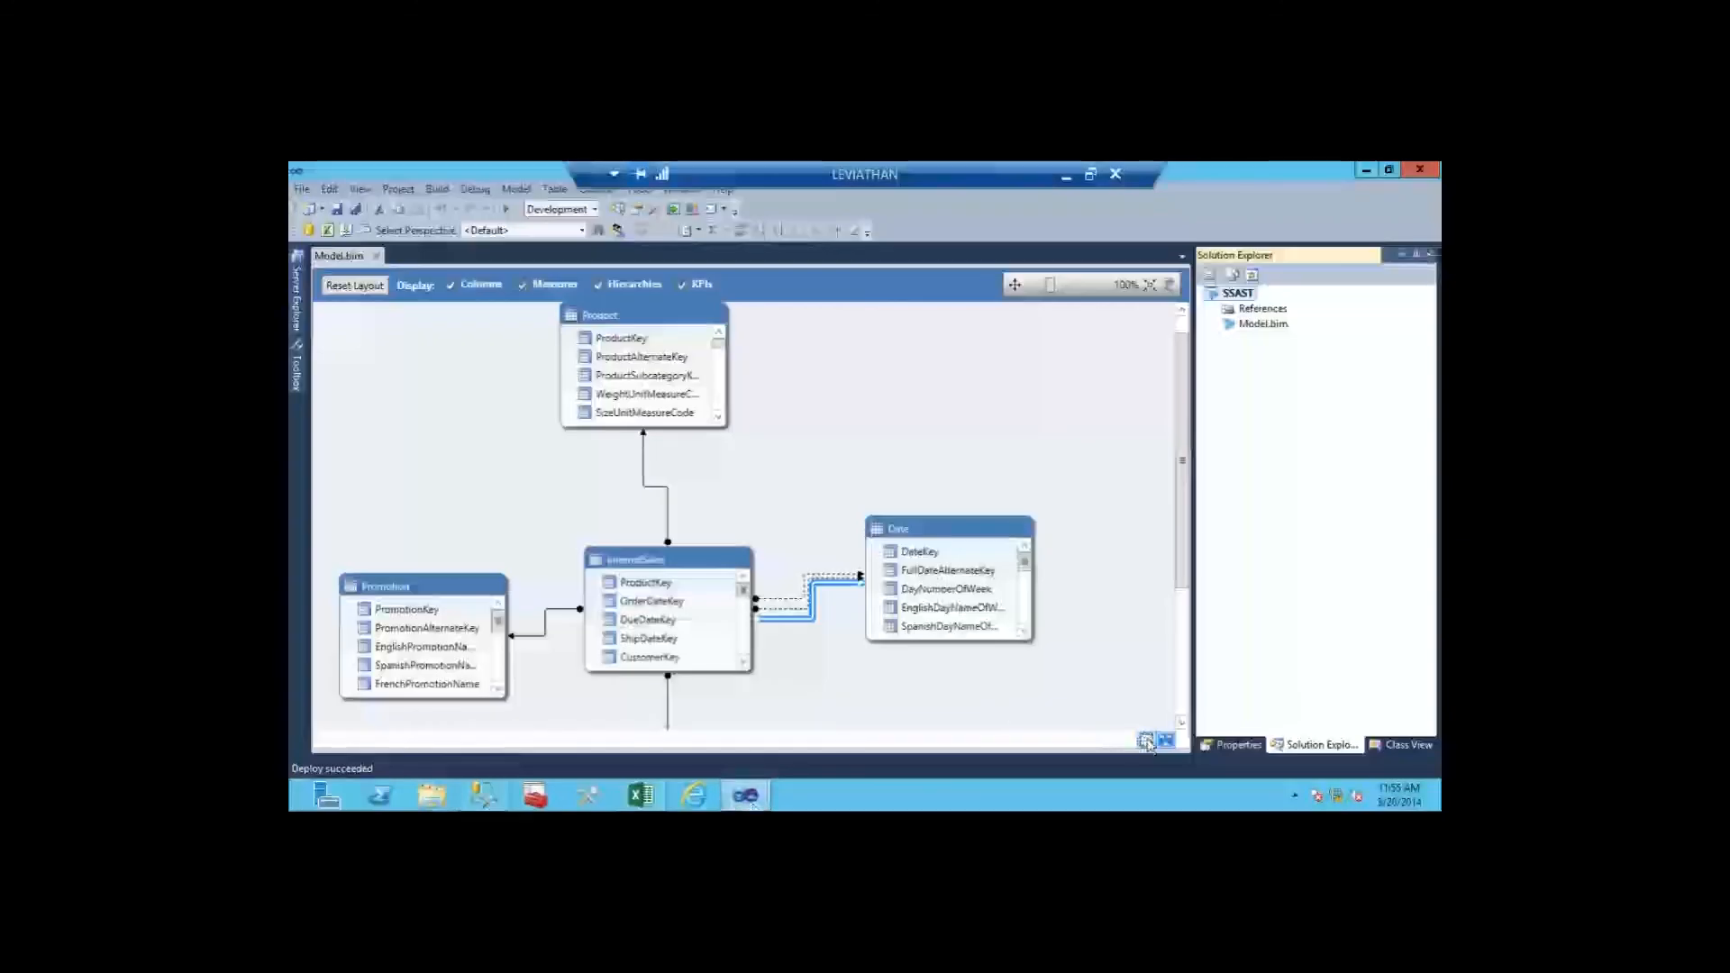
{"action": "left_click", "coordinate": [1146, 739]}
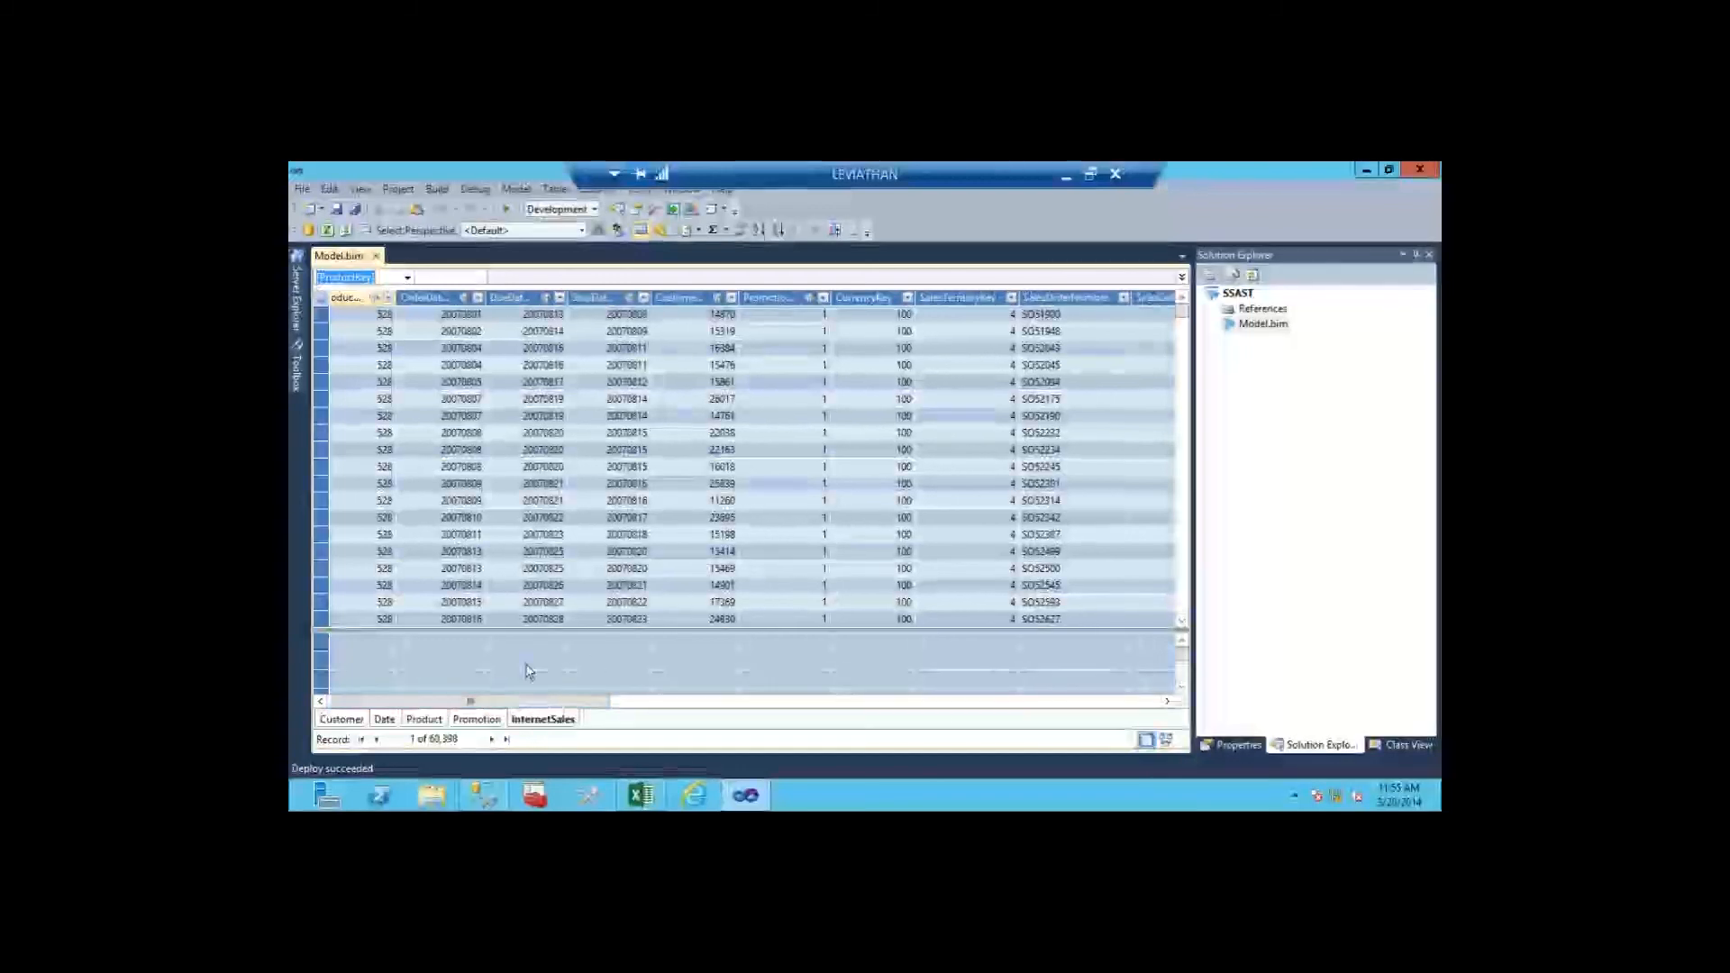
{"action": "left_click_drag", "start_coordinate": [611, 629], "coordinate": [608, 498]}
{"action": "left_click", "coordinate": [707, 365]}
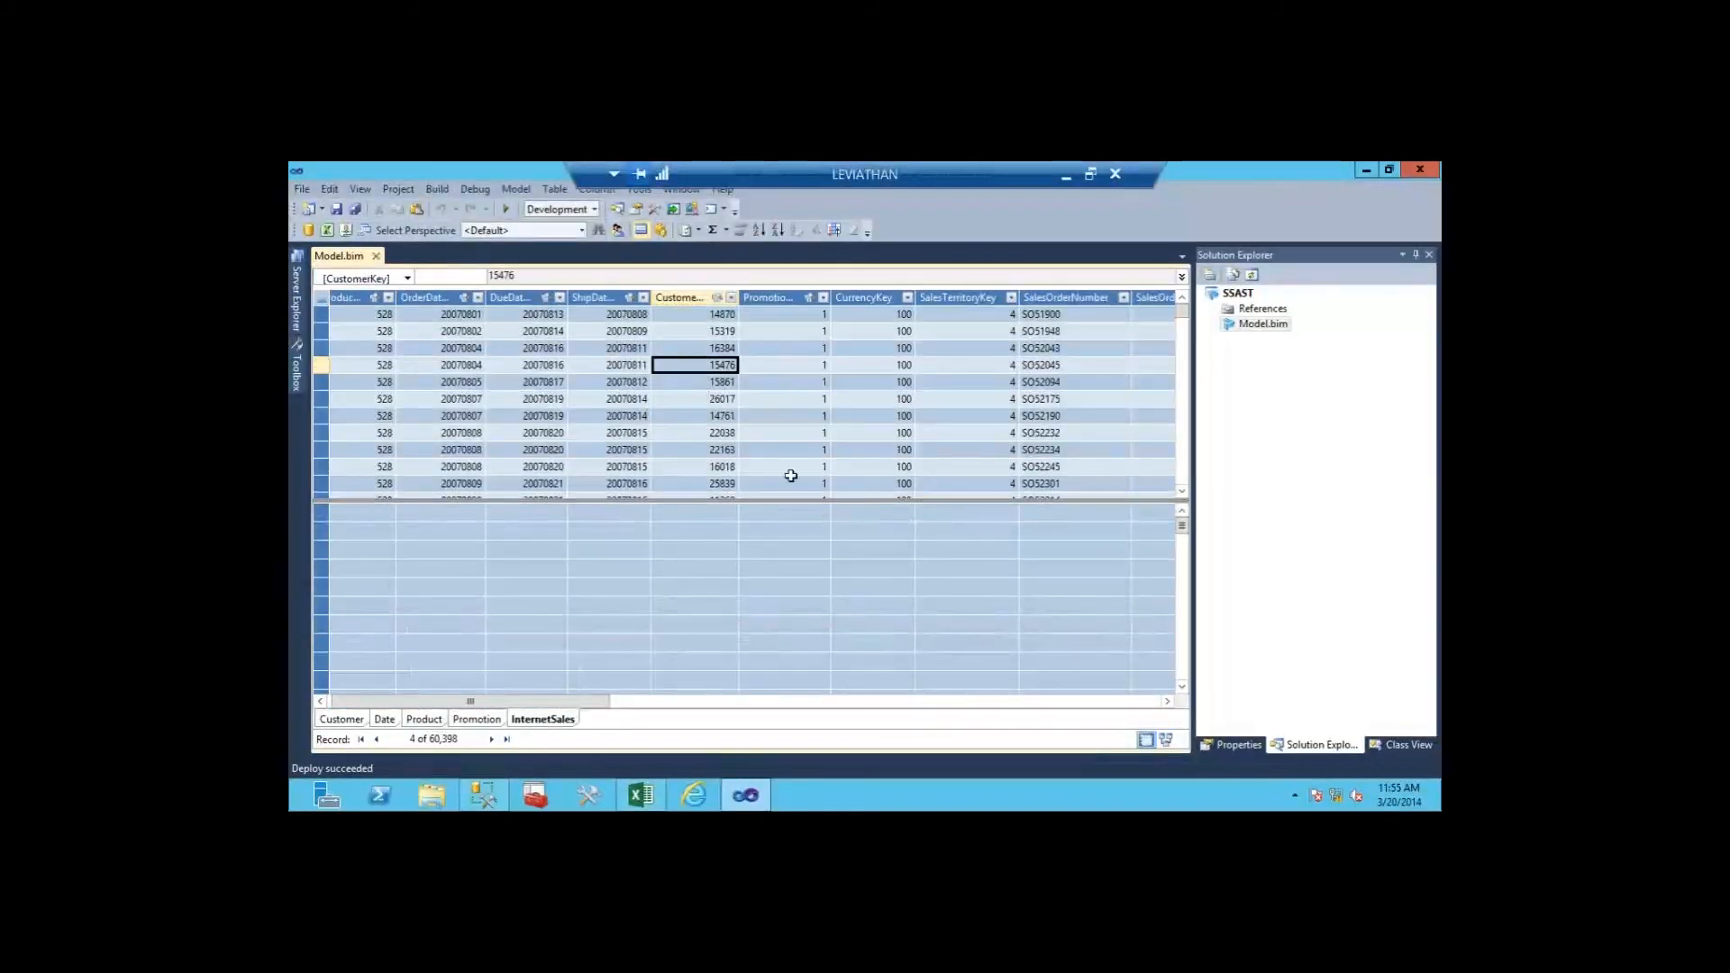
{"action": "left_click", "coordinate": [683, 551]}
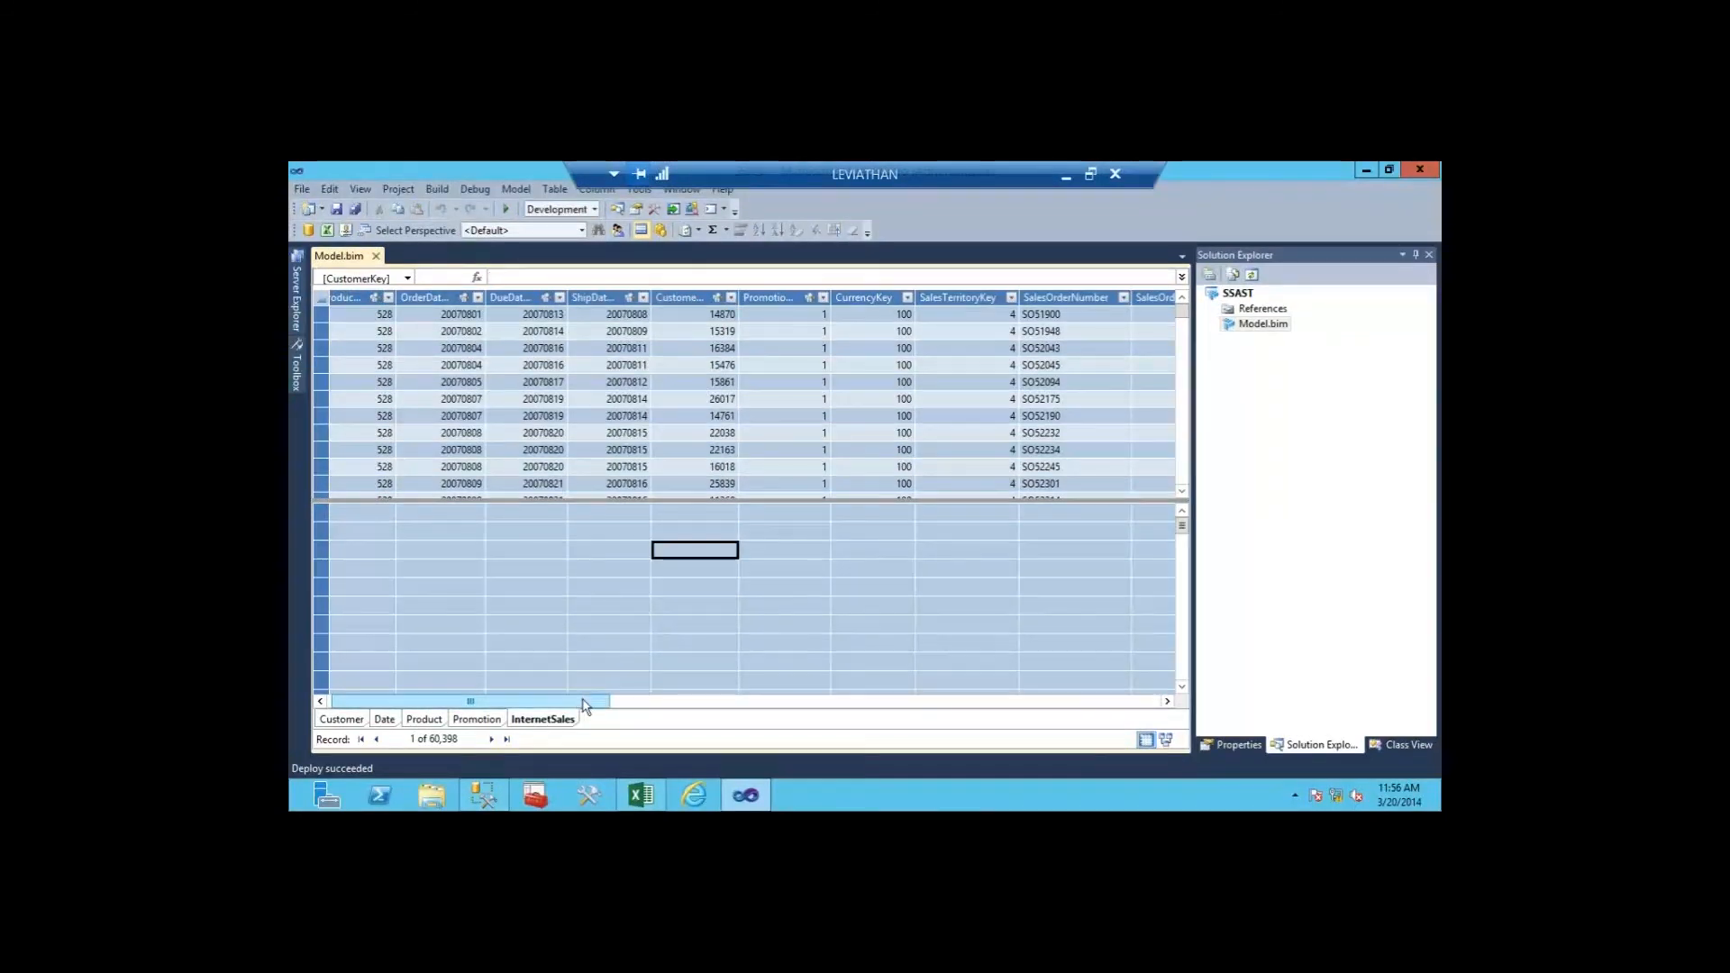
Step: Add Sum measures for SalesAmount, Freight, TaxAmt, TotalProductCost and ProductStandardCost in the InternetSales measure grid
{"action": "left_click_drag", "start_coordinate": [605, 705], "coordinate": [965, 647]}
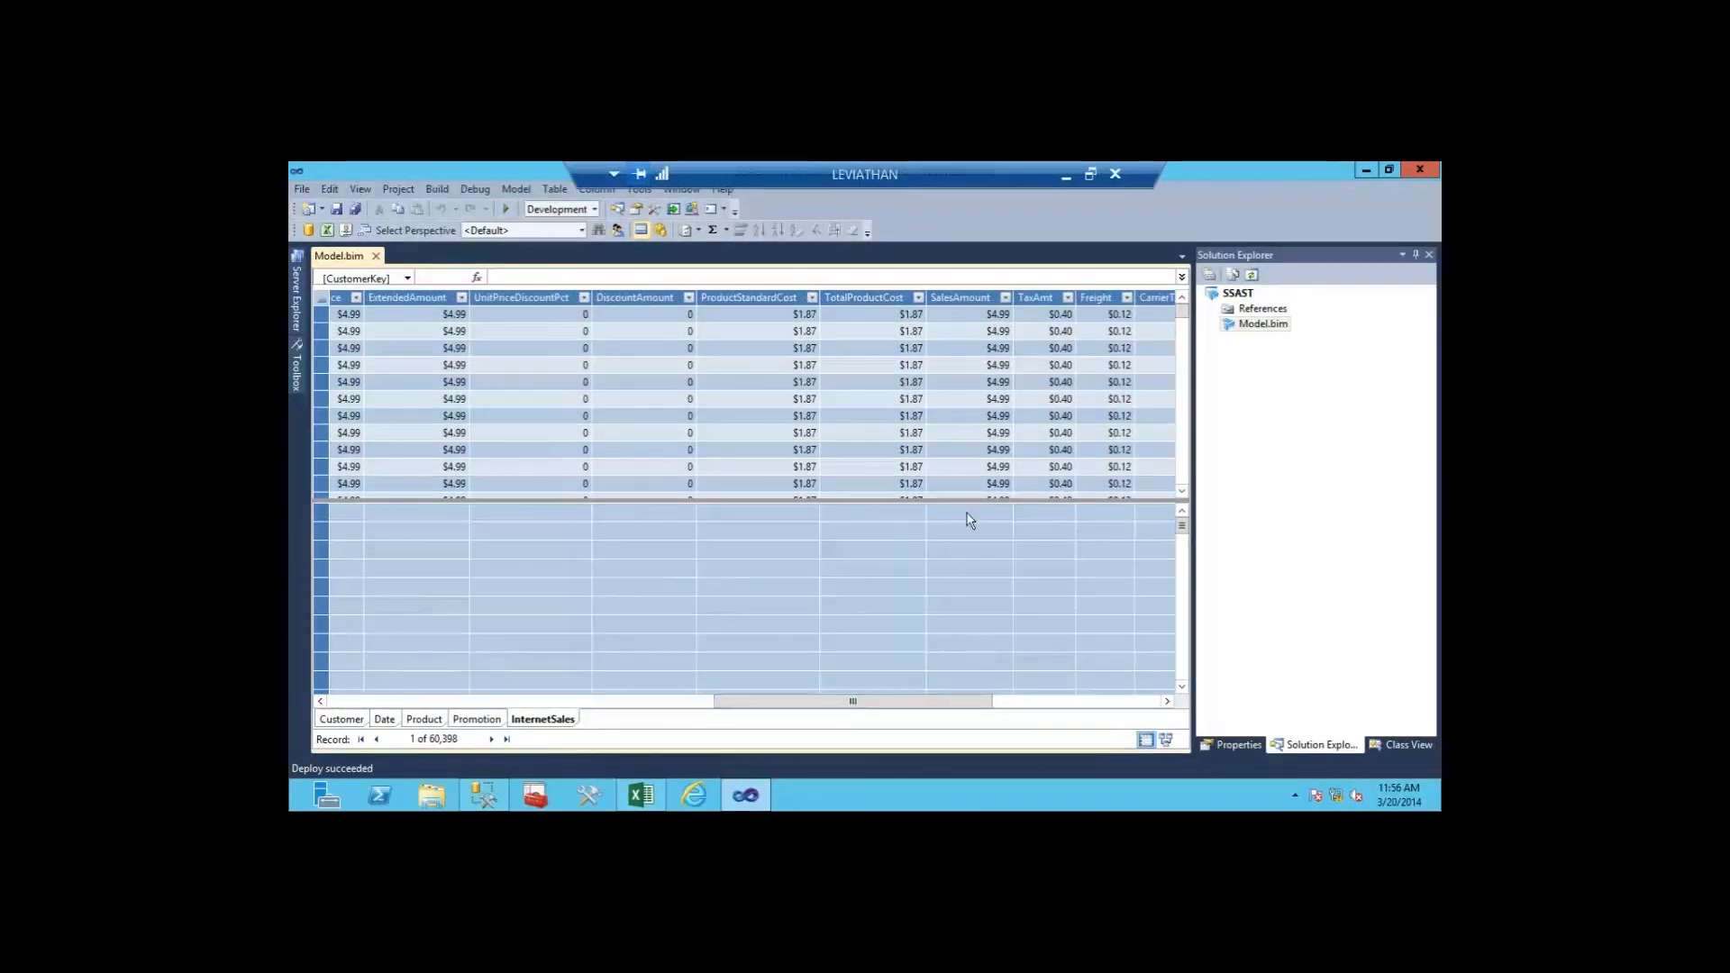
{"action": "left_click", "coordinate": [957, 515]}
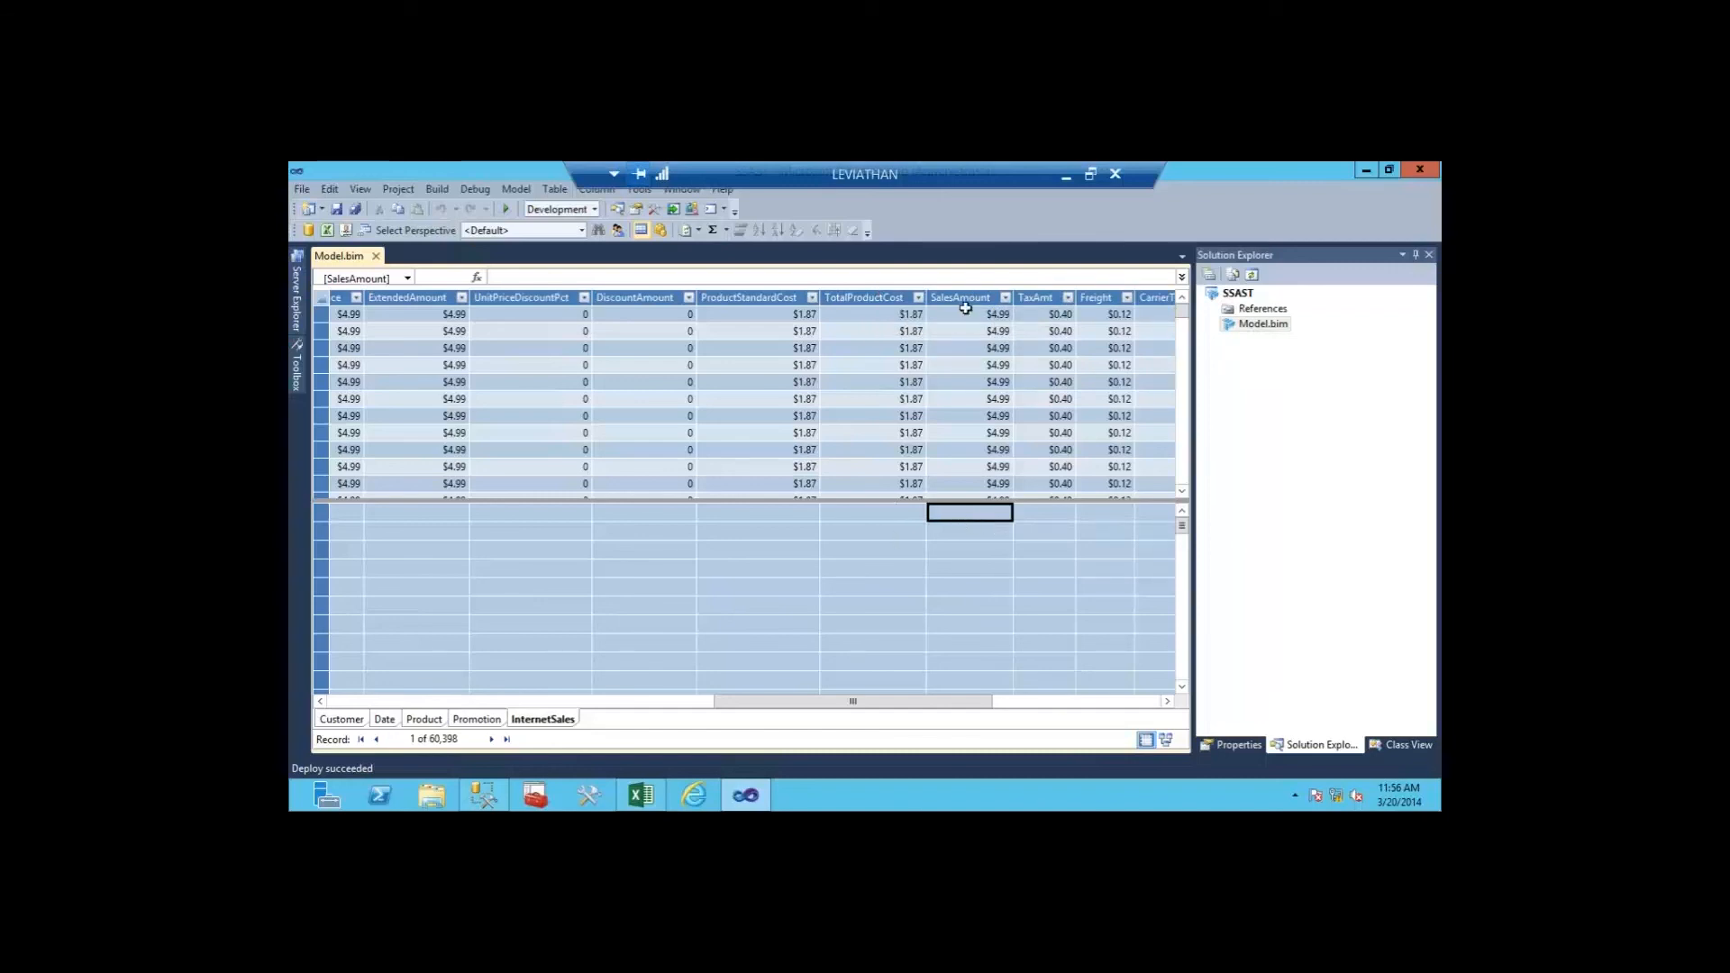
{"action": "left_click", "coordinate": [710, 231]}
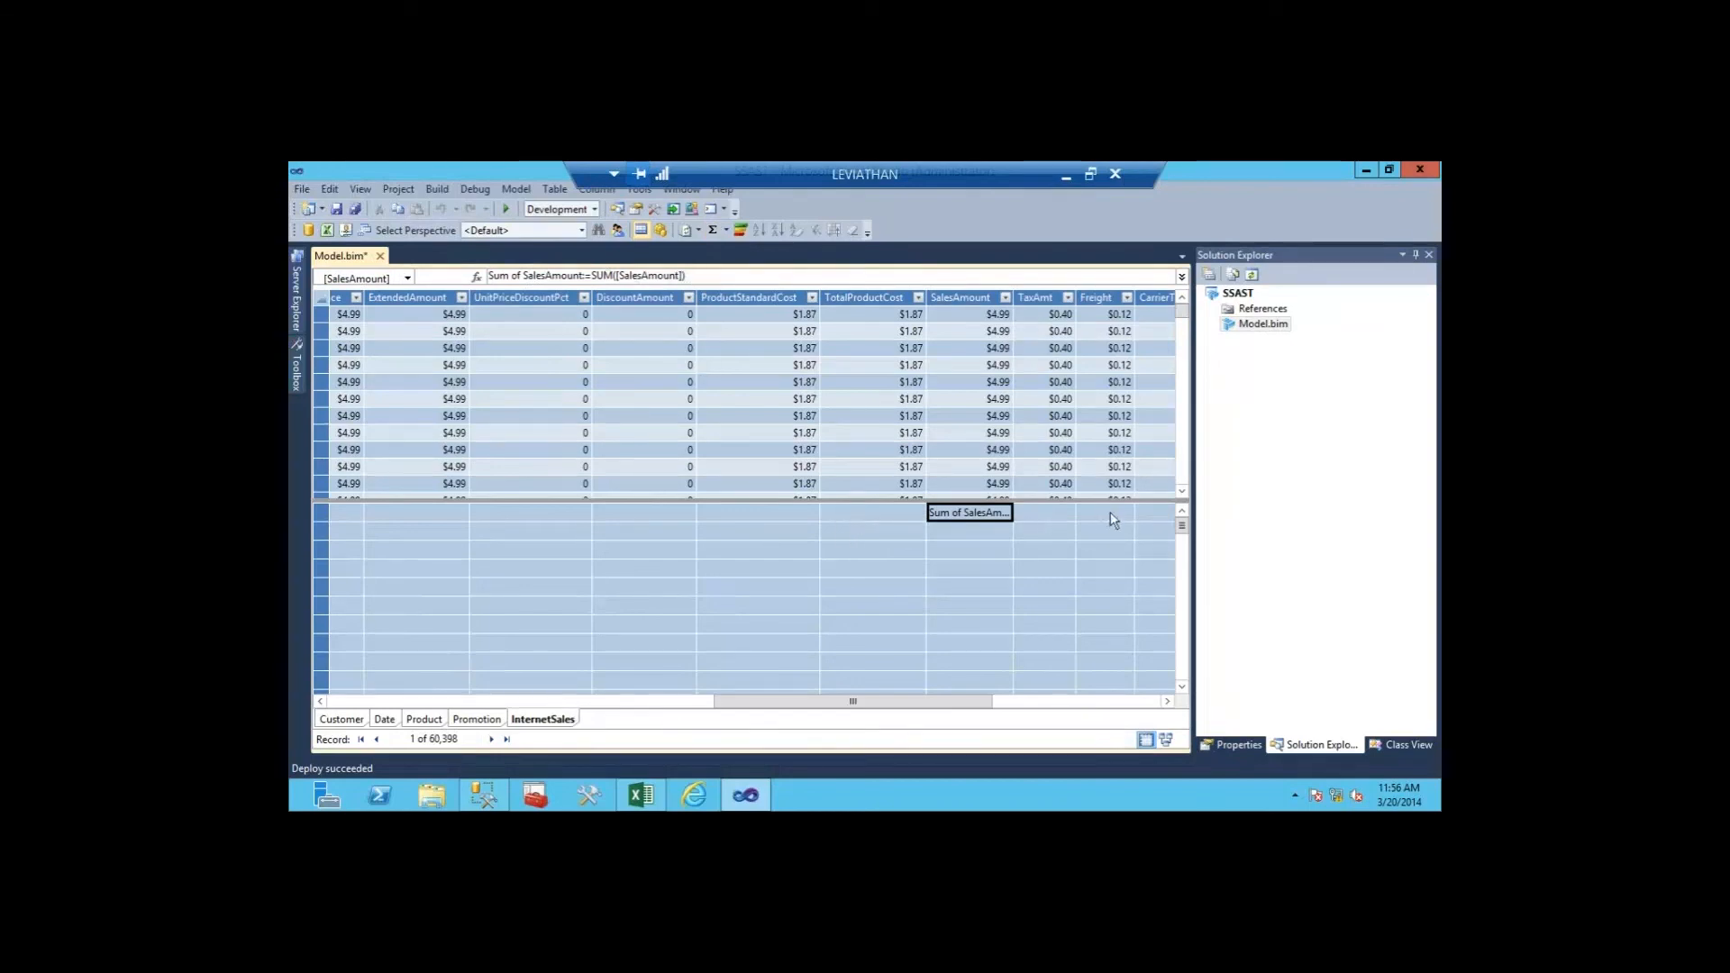
{"action": "left_click_drag", "start_coordinate": [1110, 512], "coordinate": [1062, 528]}
{"action": "left_click_drag", "start_coordinate": [856, 516], "coordinate": [812, 530]}
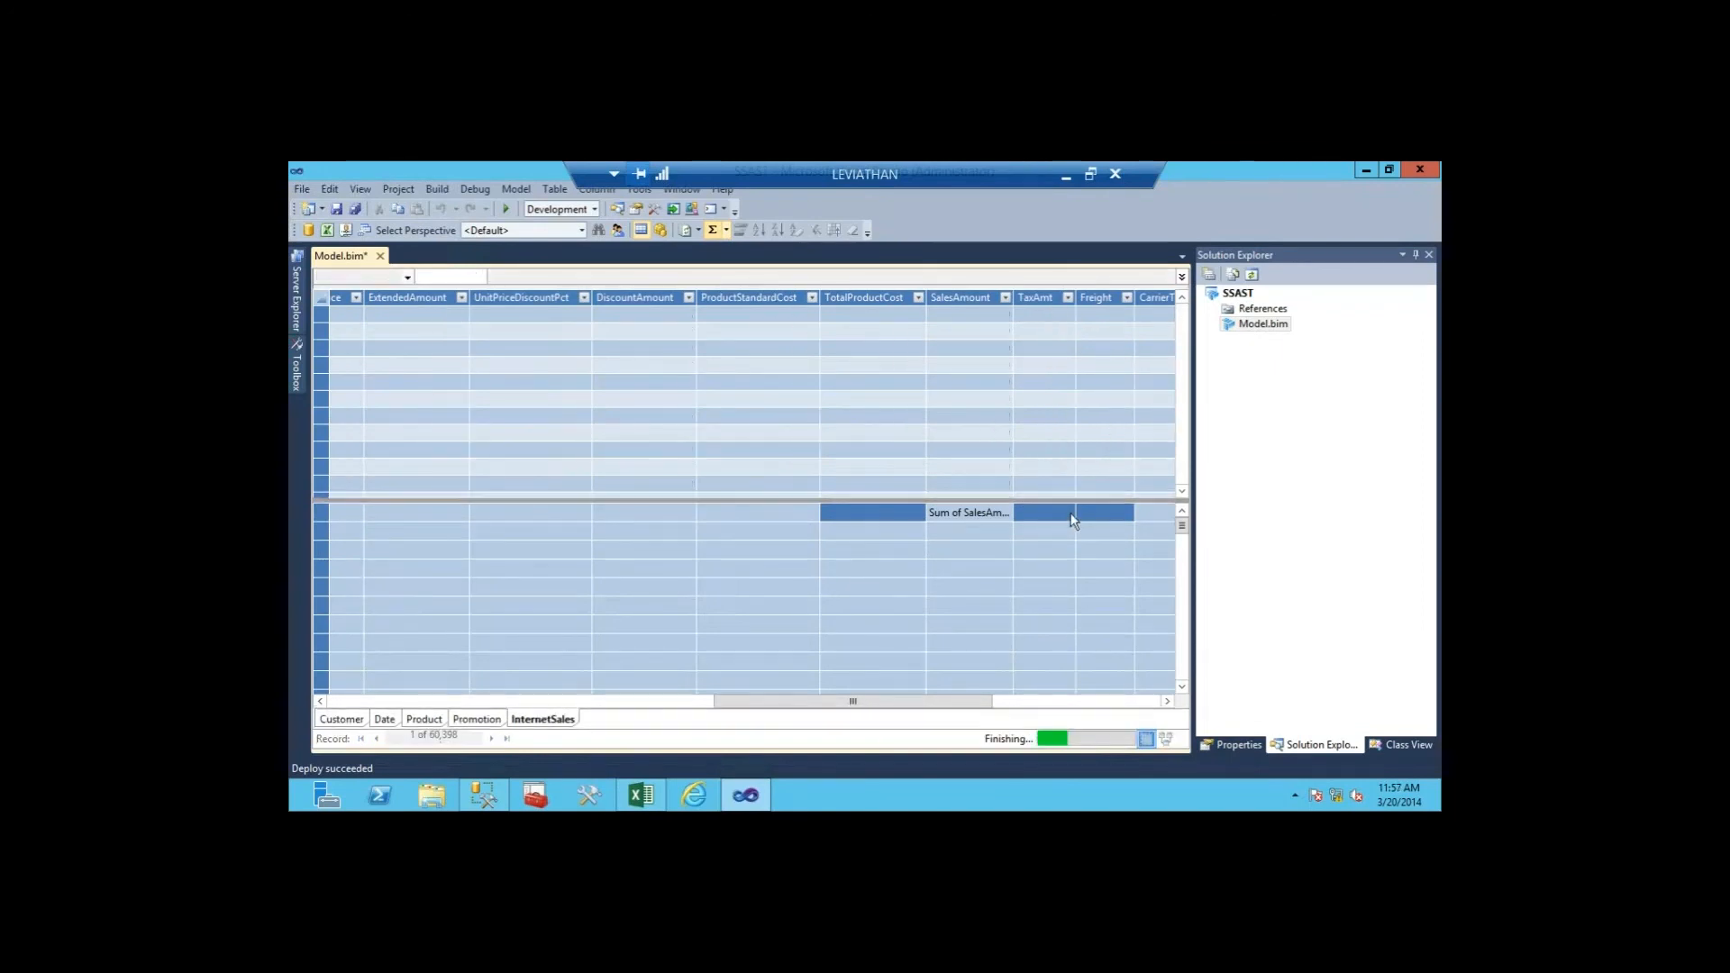
Step: Delete the duplicate Sum of SalesAmount 2 measure permanently from the model
{"action": "left_click", "coordinate": [1005, 549]}
{"action": "left_click", "coordinate": [999, 533]}
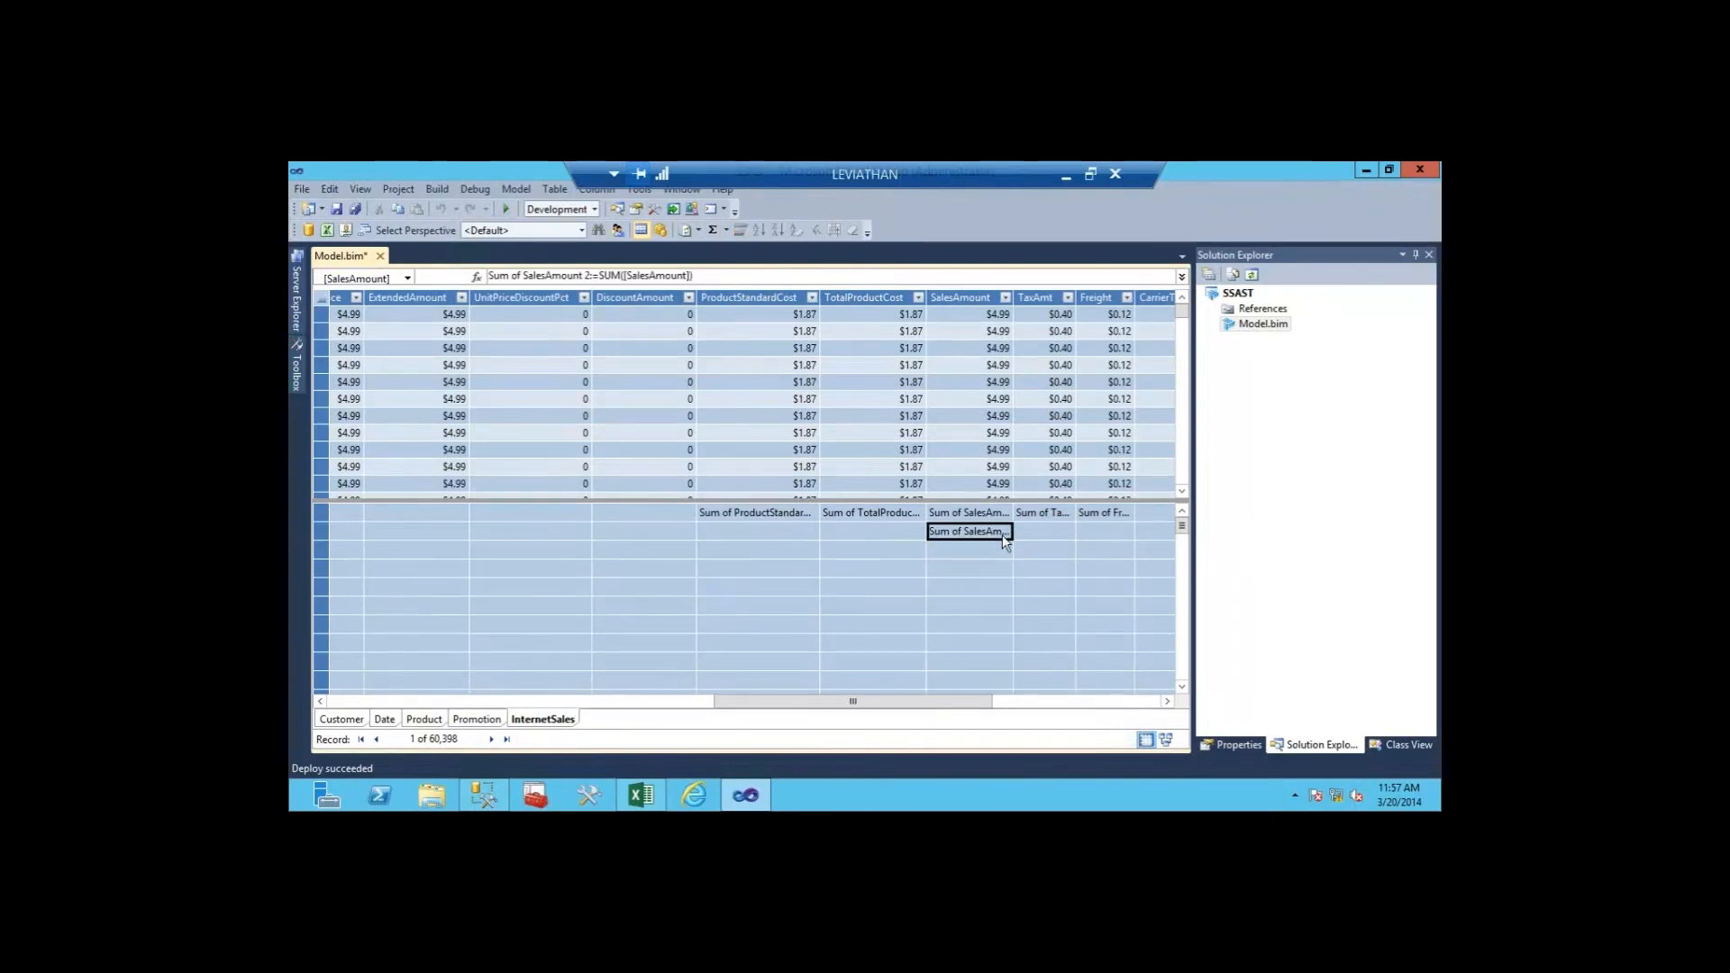
{"action": "key", "text": "Delete"}
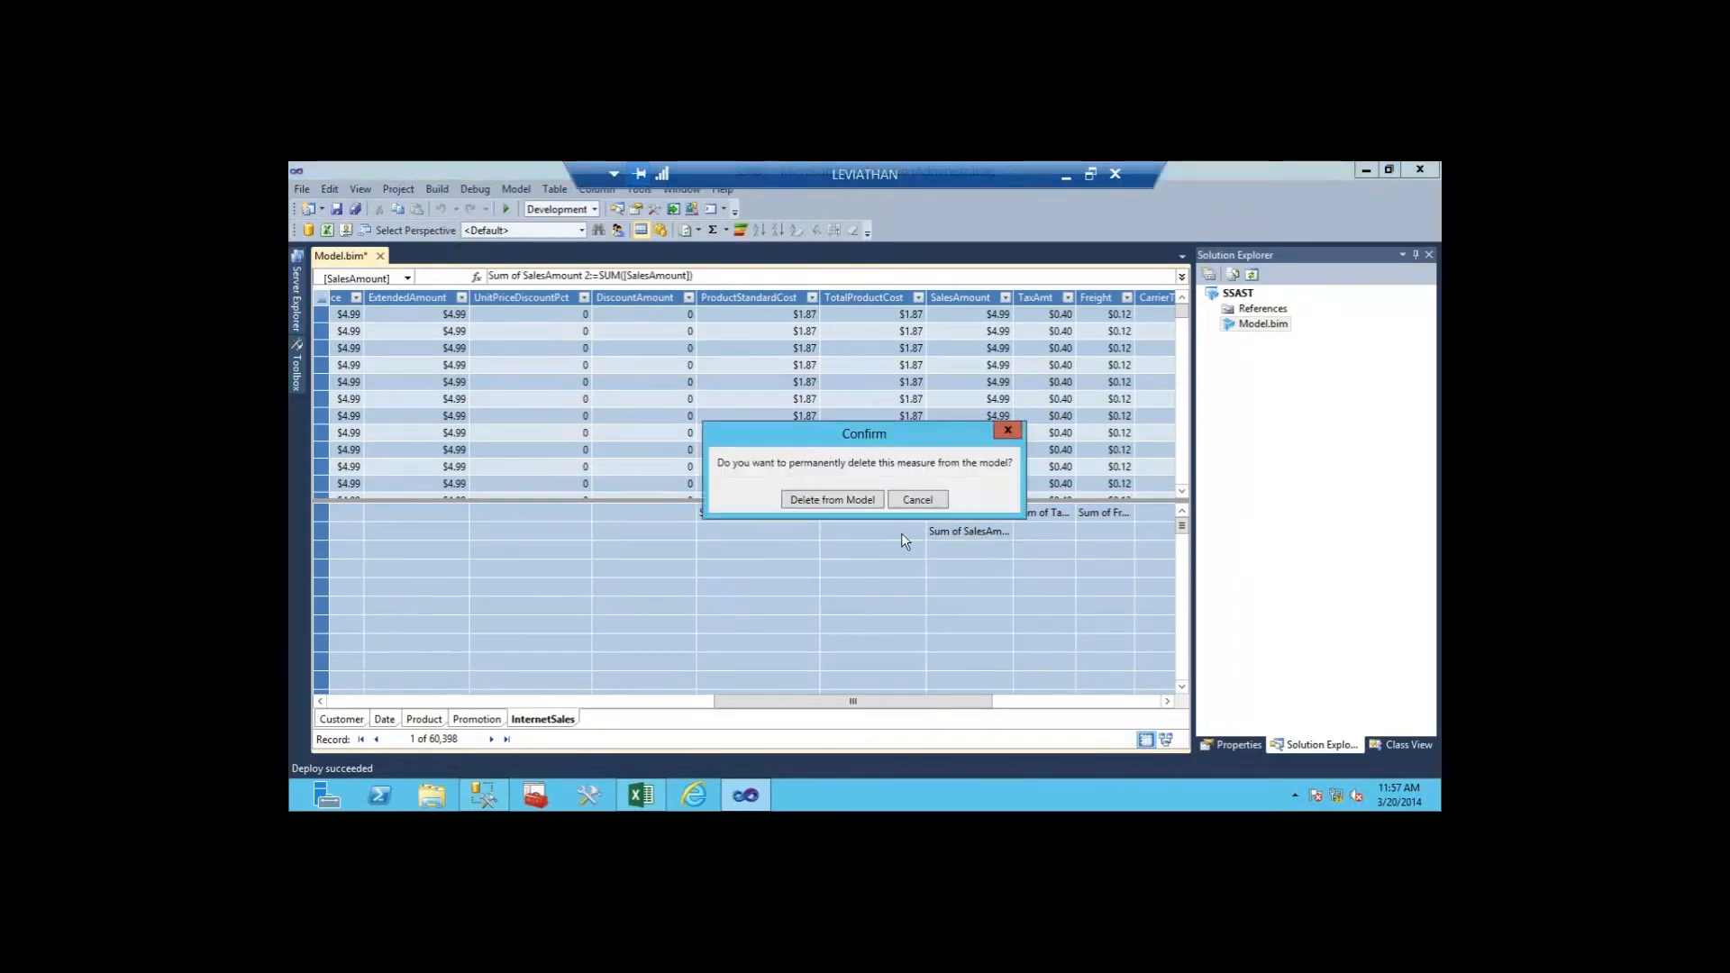
{"action": "left_click", "coordinate": [826, 500]}
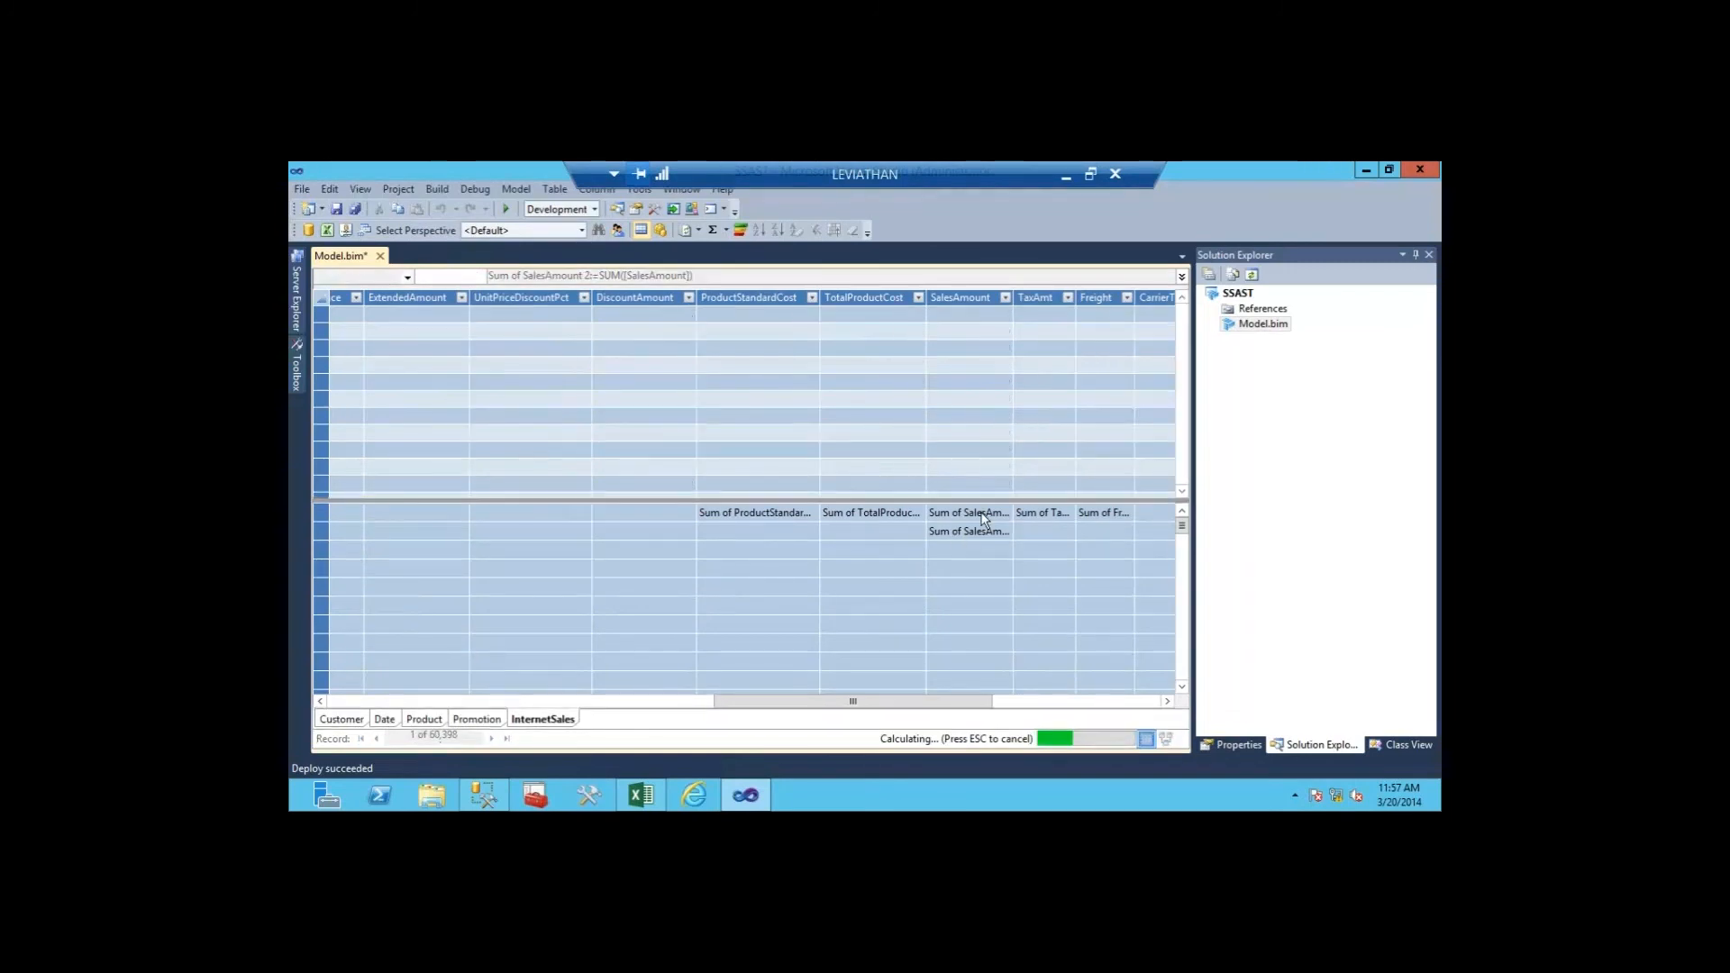
Step: Check the totals of the Sum of SalesAmount and Freight measures and the aggregation functions offered for measures
{"action": "mouse_move", "coordinate": [988, 513]}
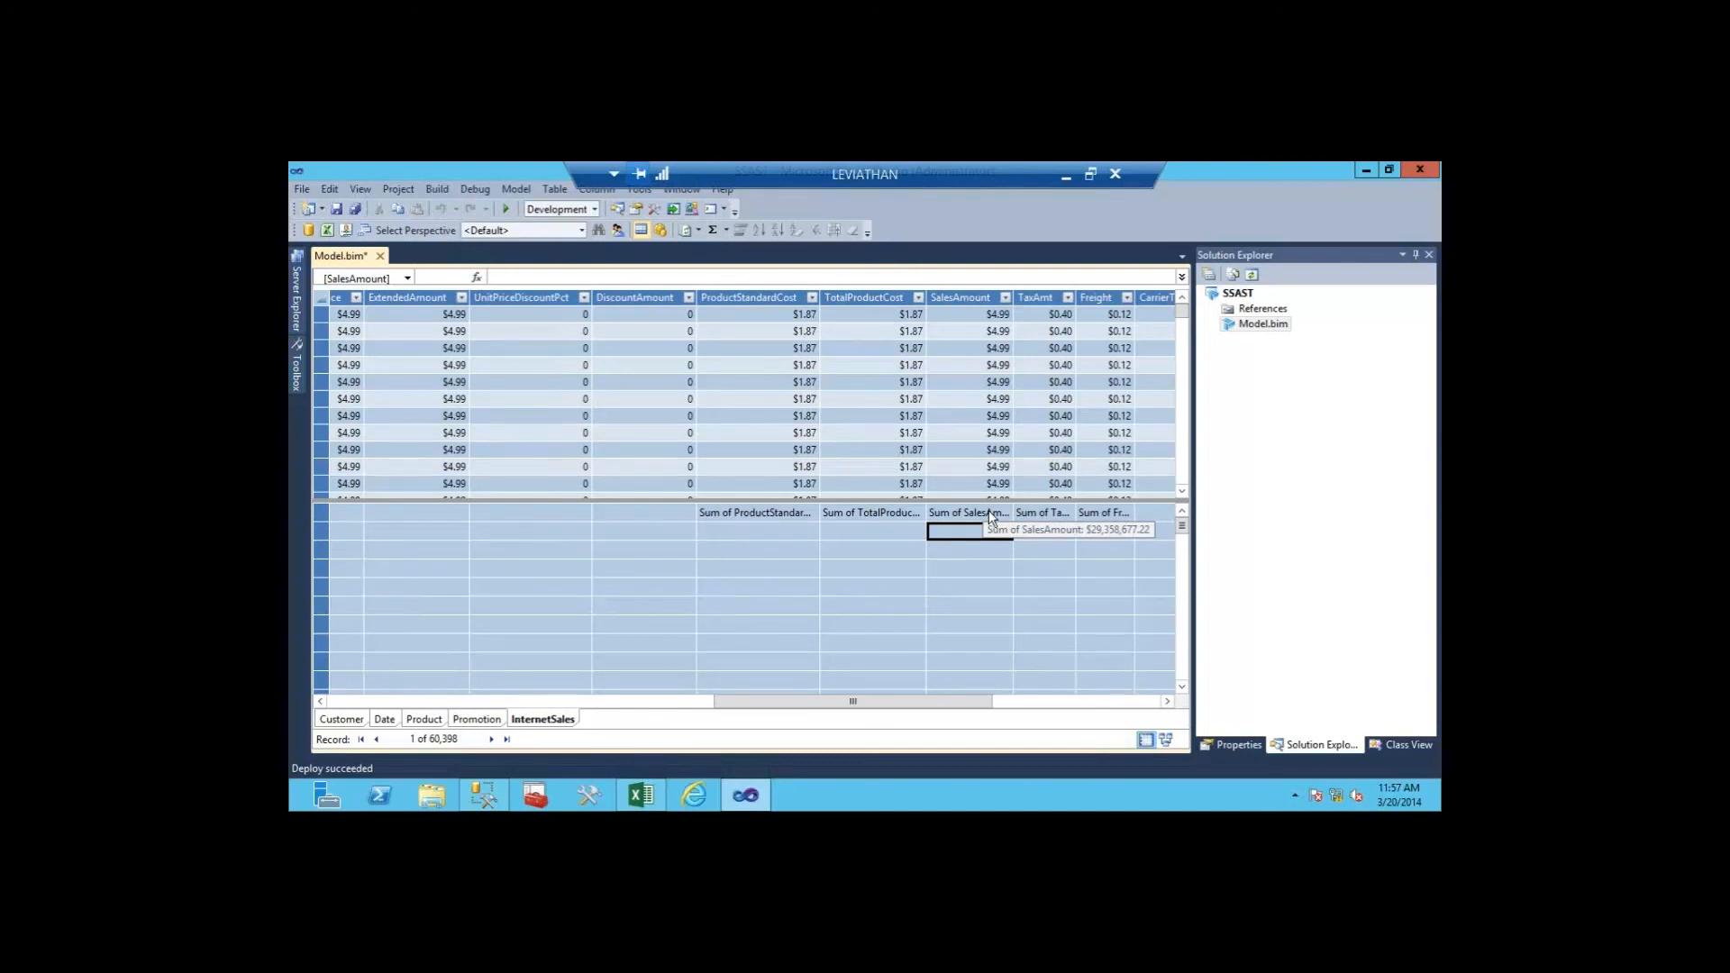
{"action": "left_click", "coordinate": [987, 510]}
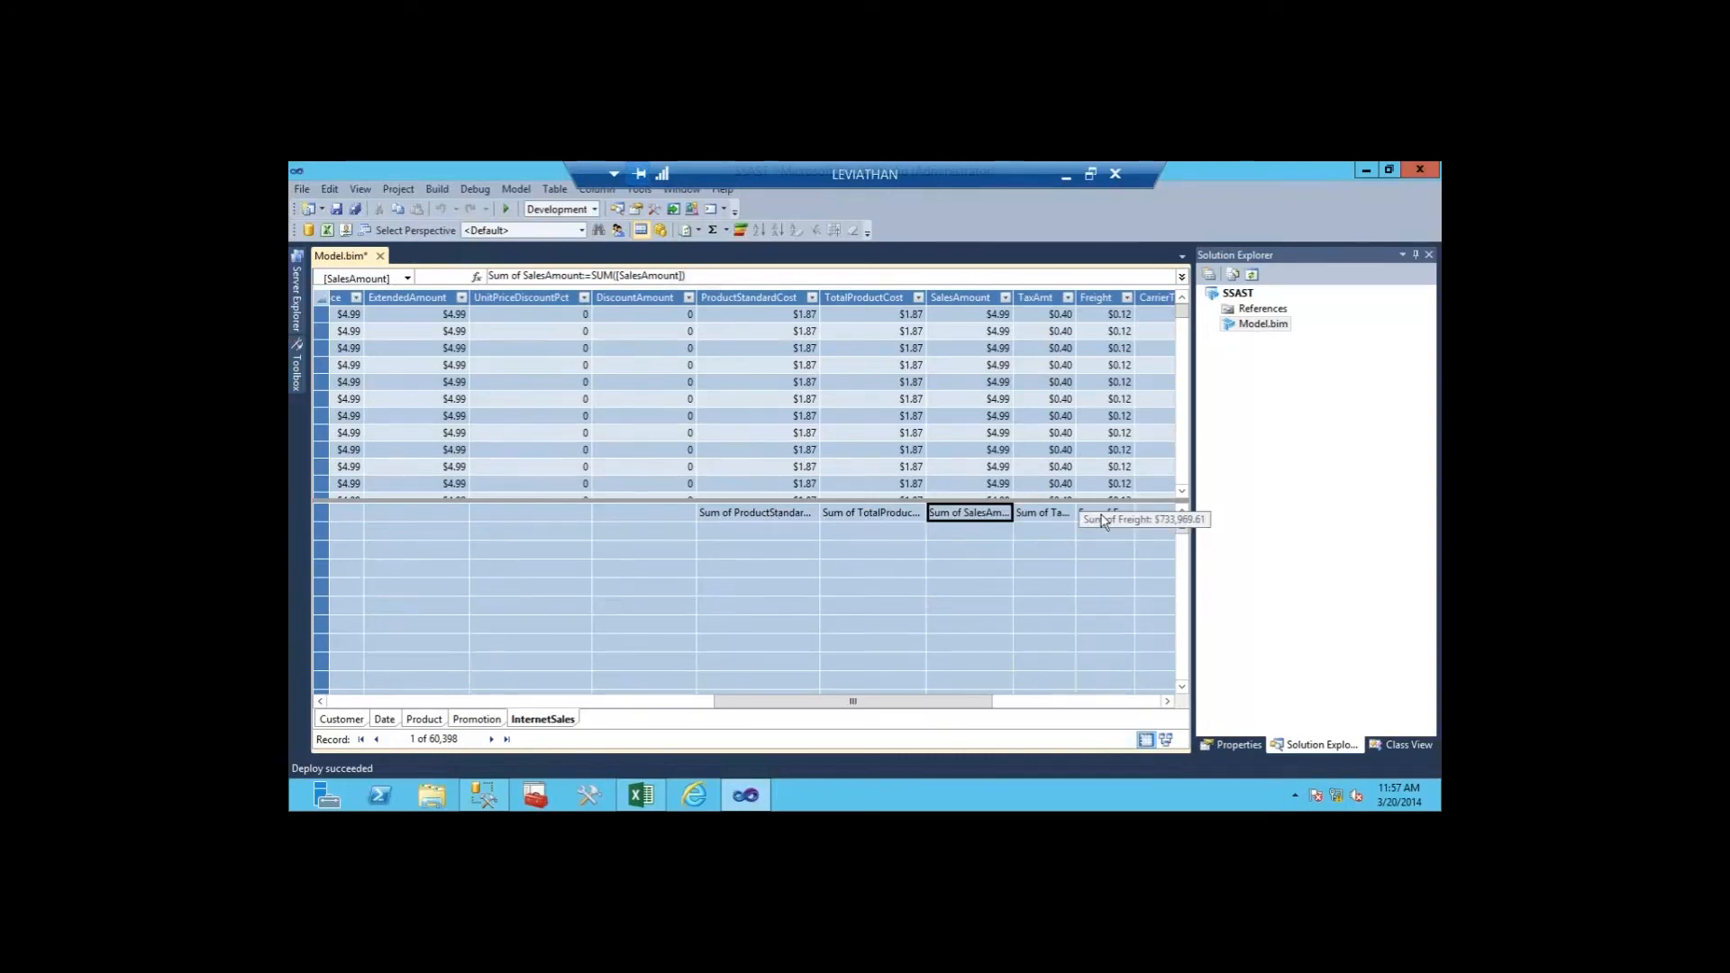
{"action": "left_click", "coordinate": [726, 231]}
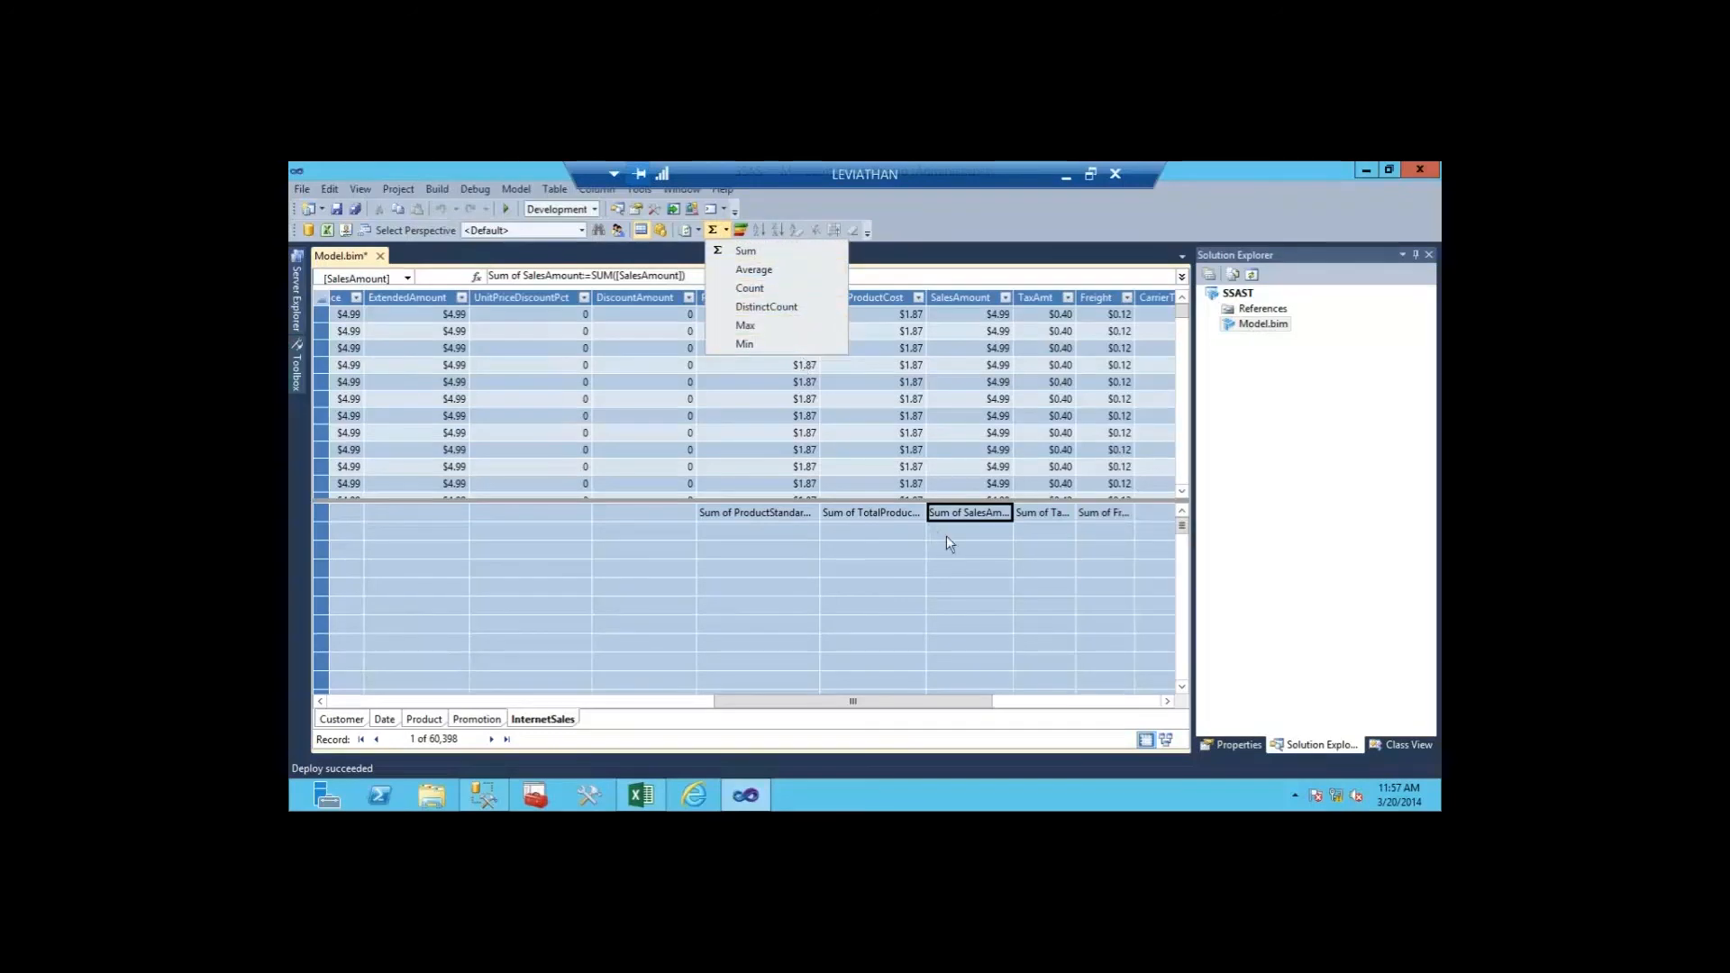
{"action": "left_click", "coordinate": [760, 533]}
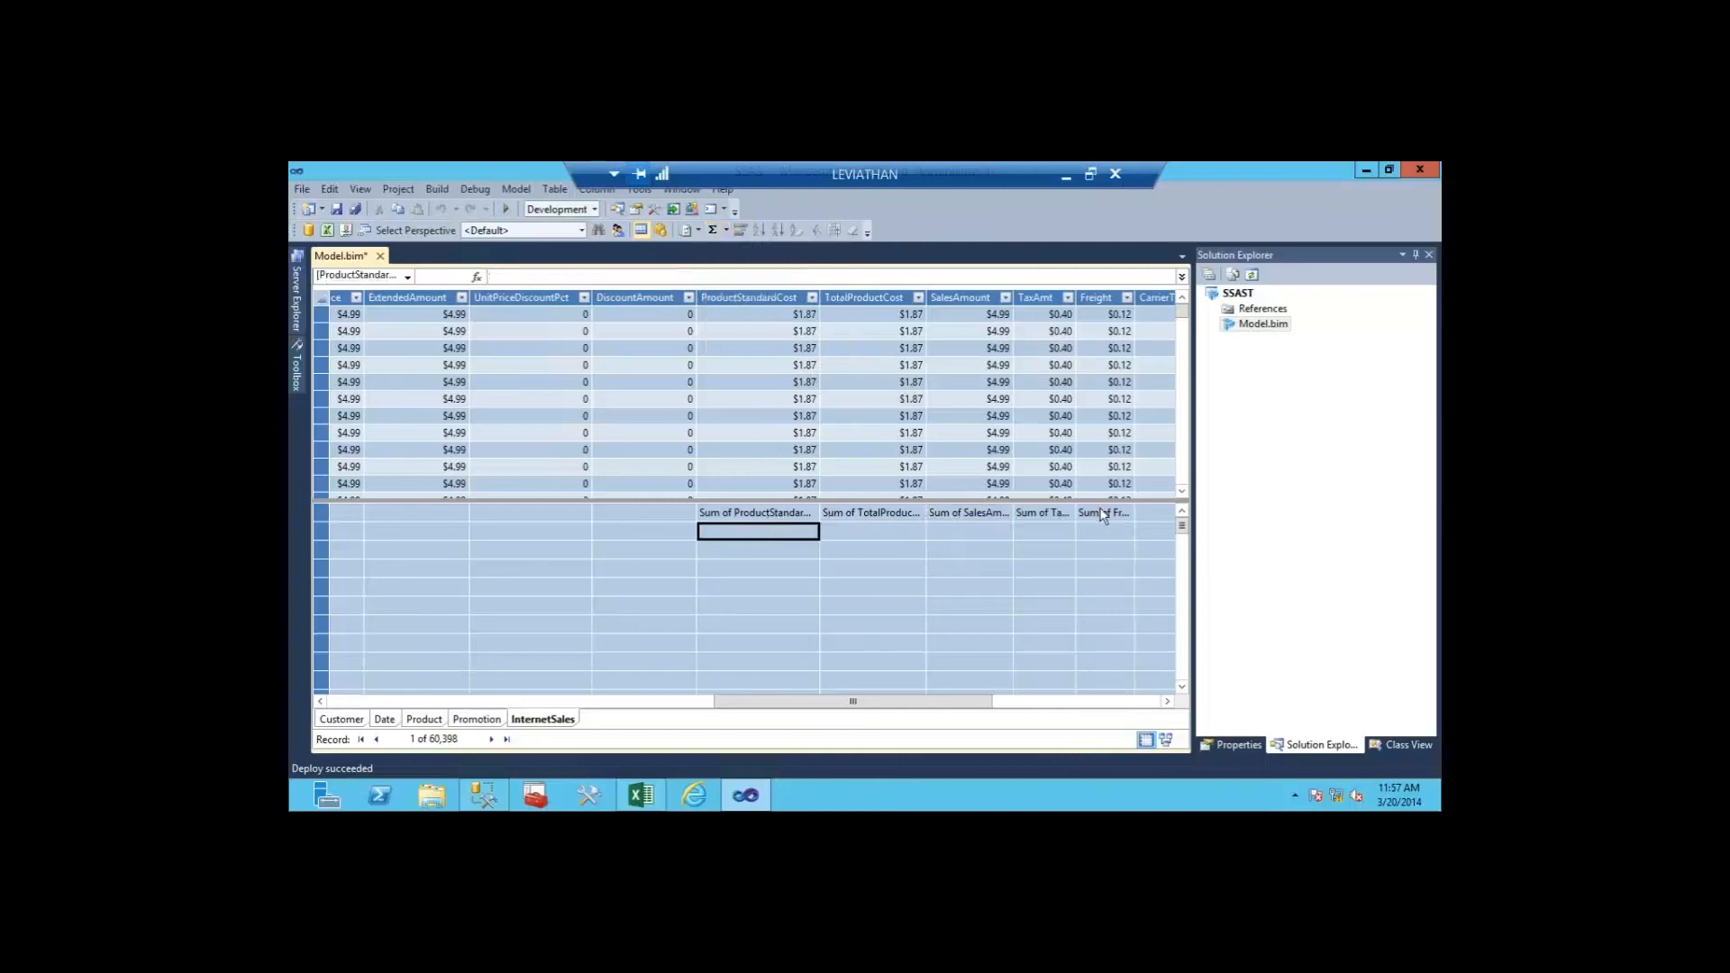
Step: Deploy the SSAST project with its new measures and close the deployment report
{"action": "right_click", "coordinate": [1242, 297]}
{"action": "left_click", "coordinate": [1176, 344]}
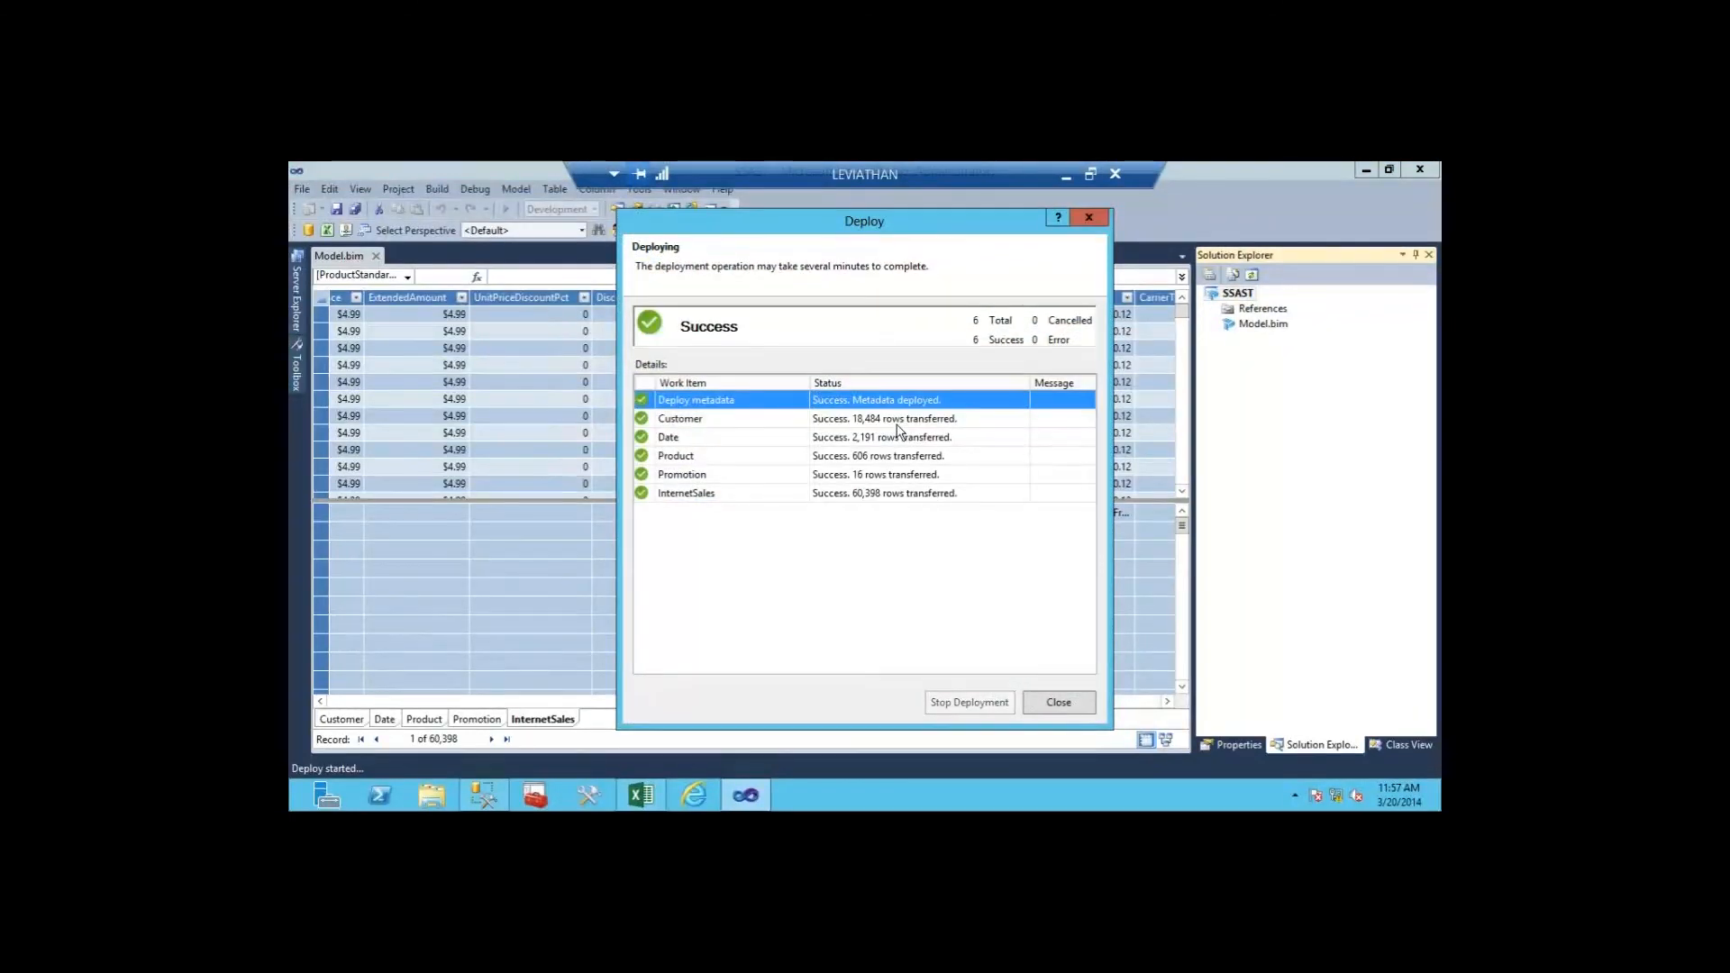
{"action": "left_click", "coordinate": [1059, 701]}
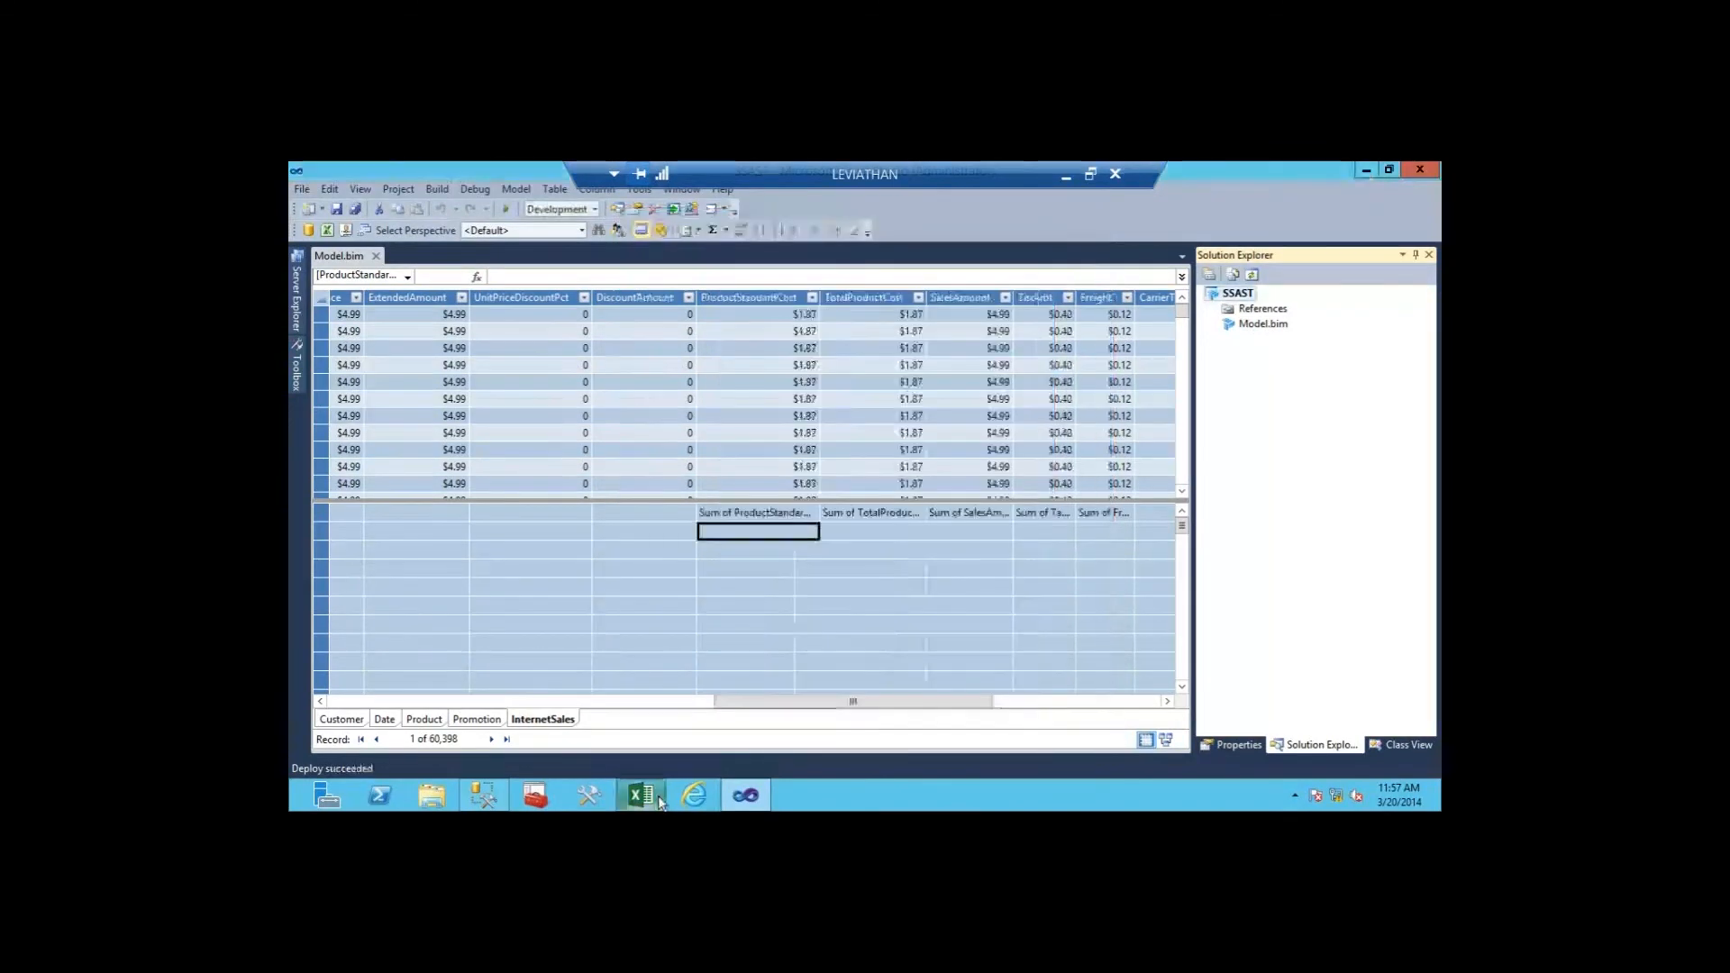
Step: Switch to Excel, refresh the Tabular sheet's PivotTable, and add Sum of SalesAmount as its value
{"action": "left_click", "coordinate": [640, 795]}
{"action": "left_click", "coordinate": [838, 236]}
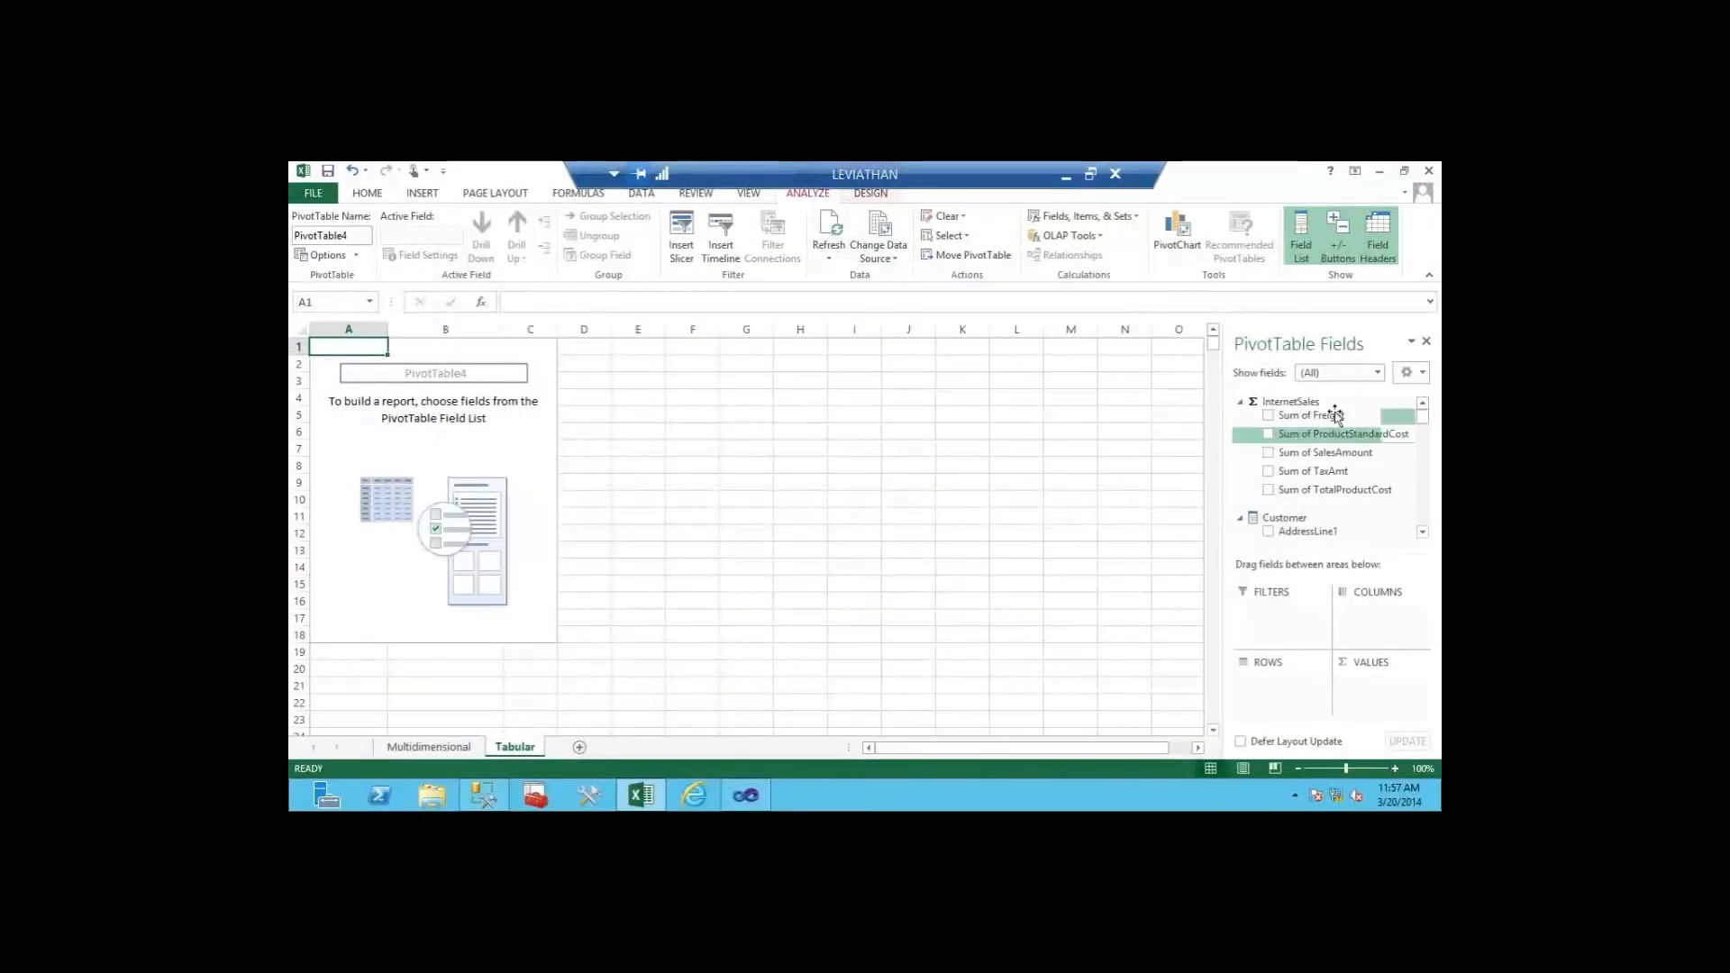
{"action": "left_click", "coordinate": [1269, 452]}
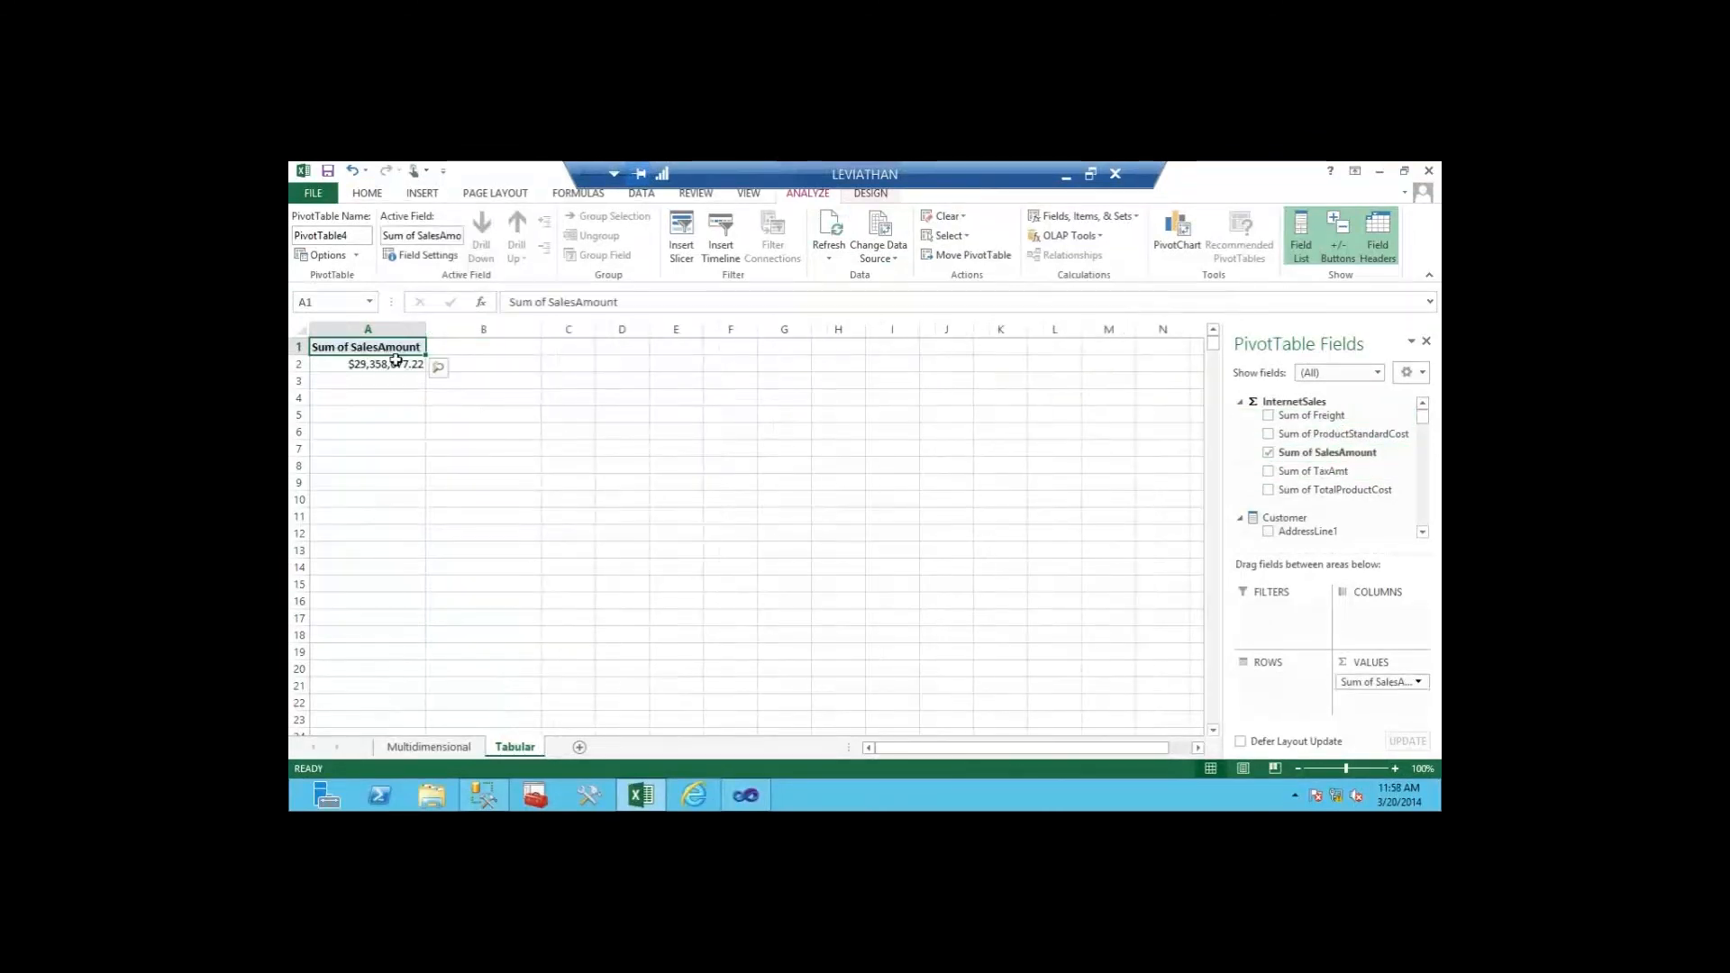
{"action": "left_click", "coordinate": [414, 364]}
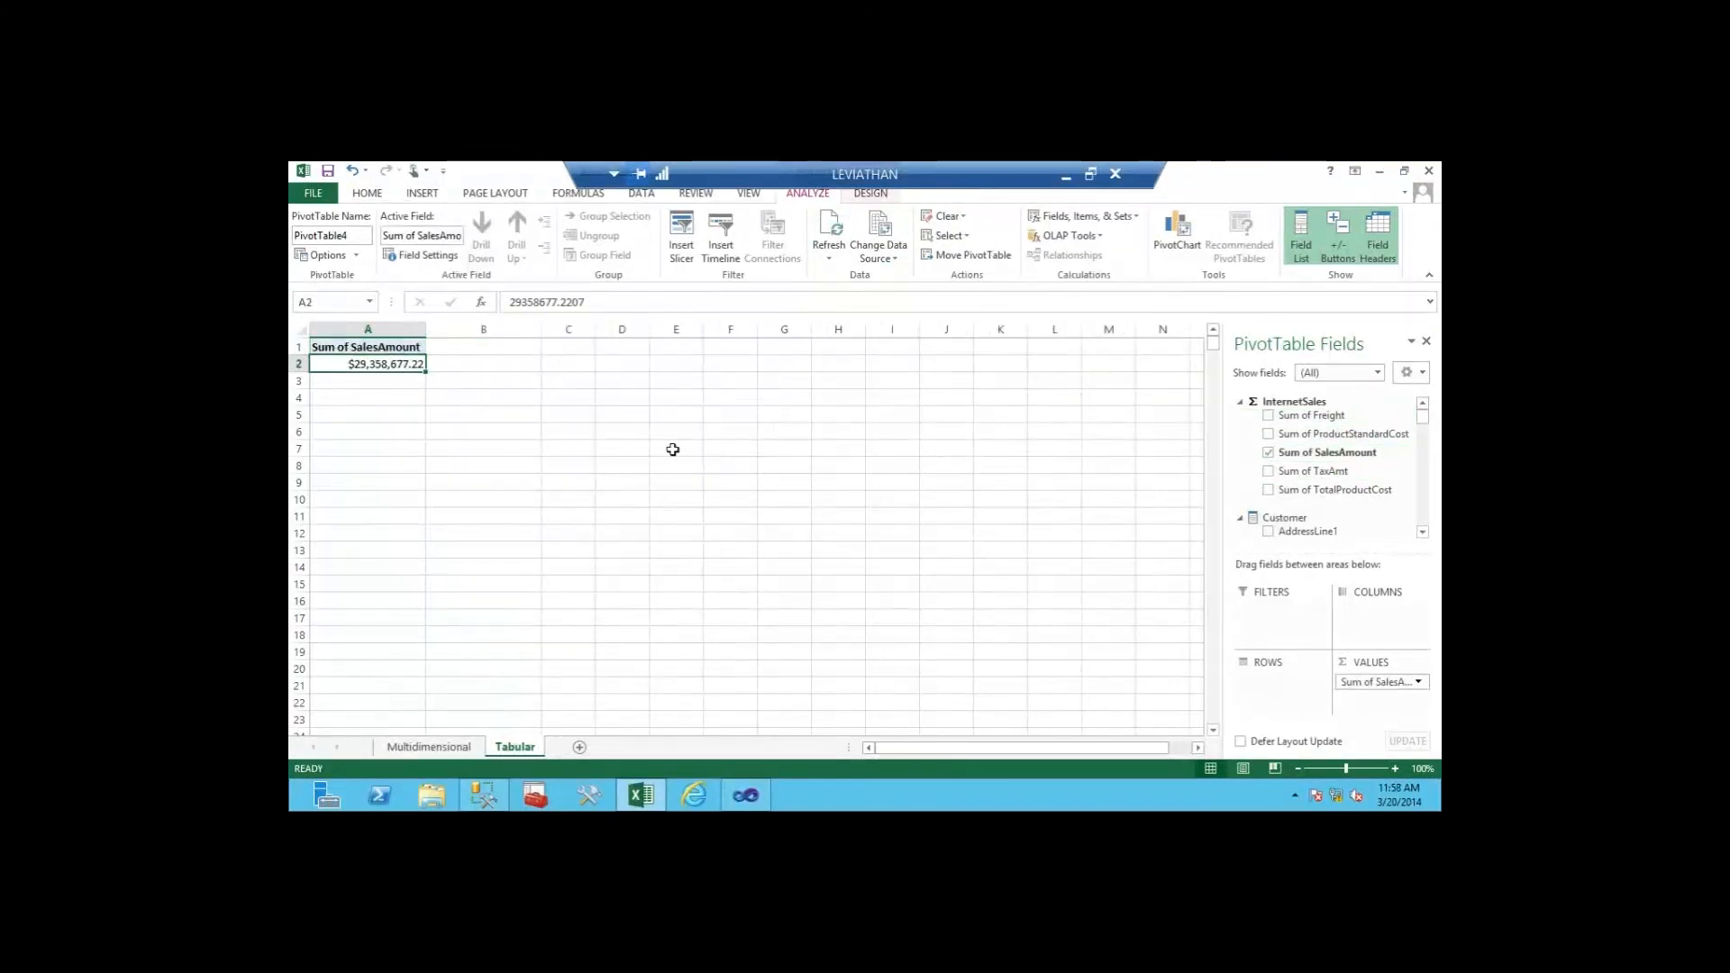
Step: Break the PivotTable down by the Customer table's Gender field in rows and check each sales amount
{"action": "left_click", "coordinate": [1422, 435]}
{"action": "left_click_drag", "start_coordinate": [1423, 432], "coordinate": [1422, 436]}
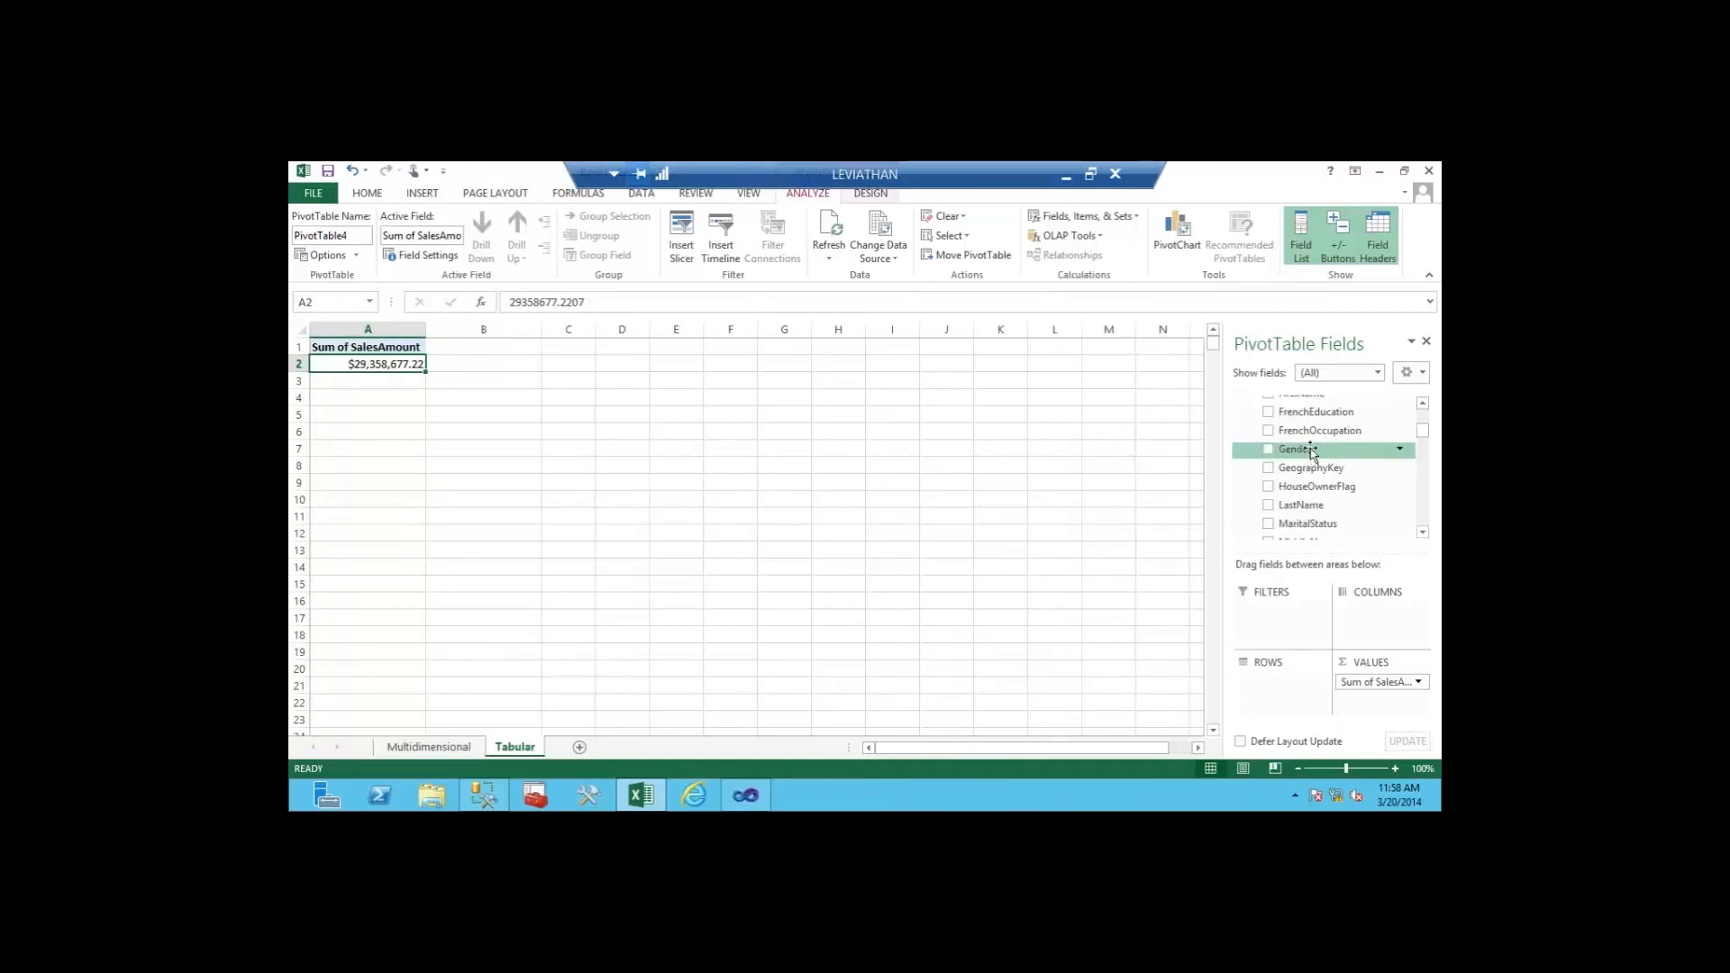
{"action": "left_click_drag", "start_coordinate": [1308, 448], "coordinate": [1297, 683]}
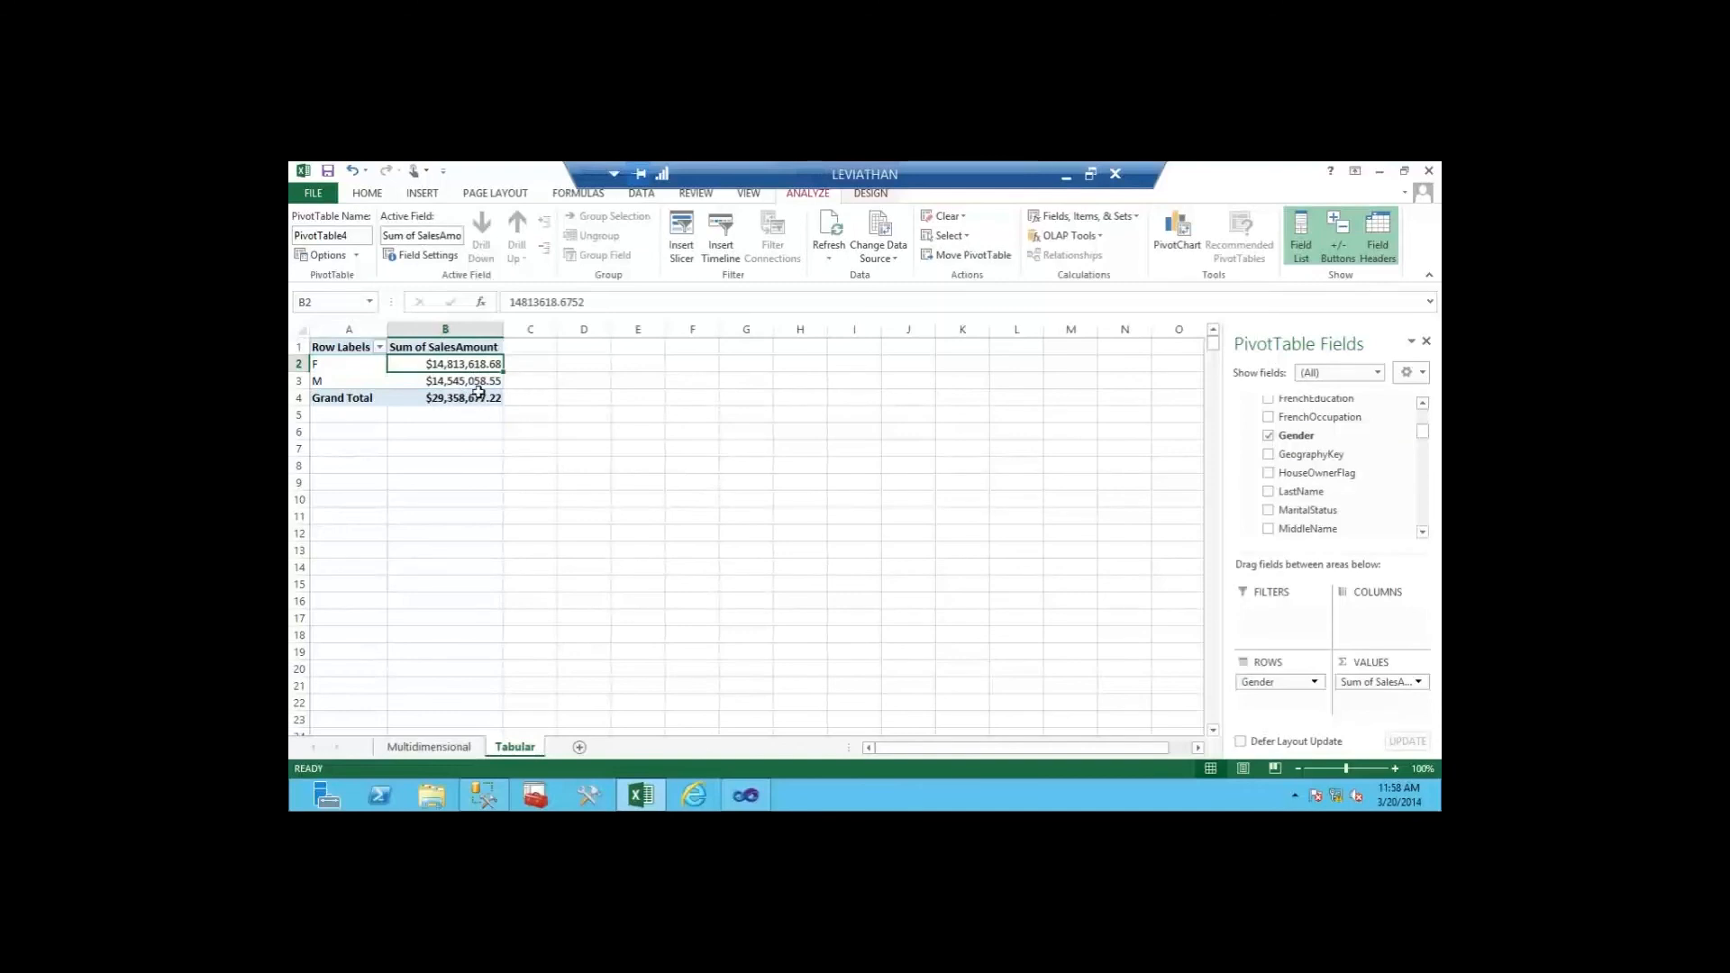
{"action": "left_click", "coordinate": [478, 393]}
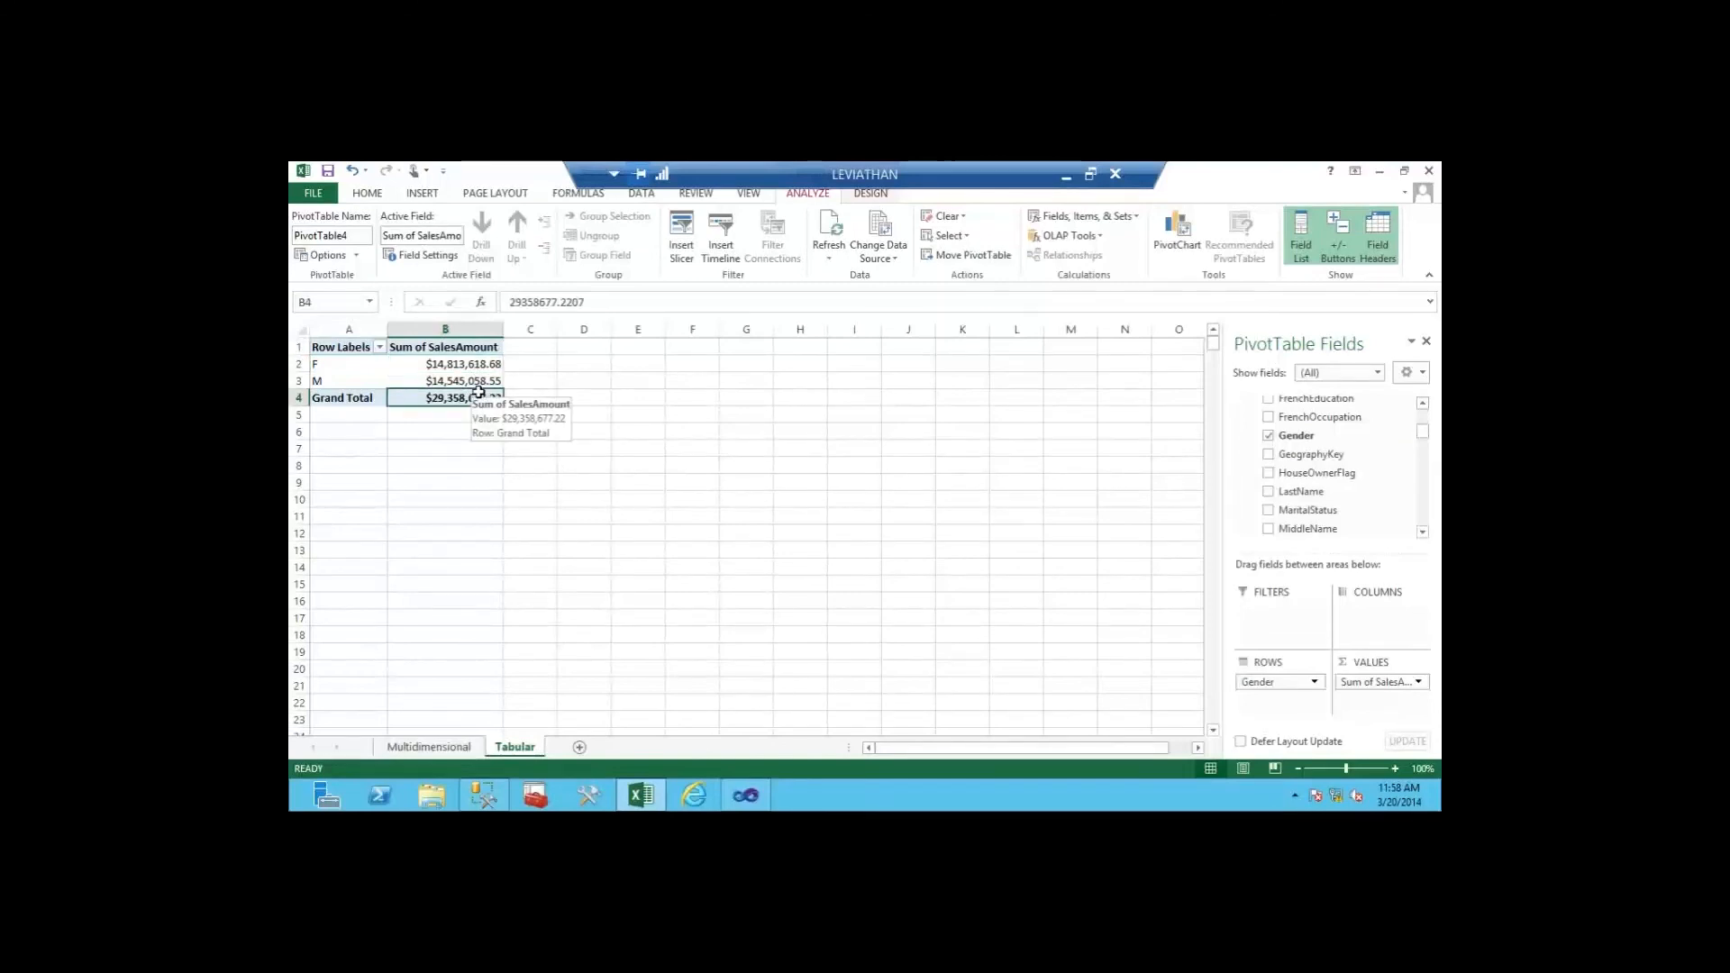
{"action": "left_click", "coordinate": [475, 362]}
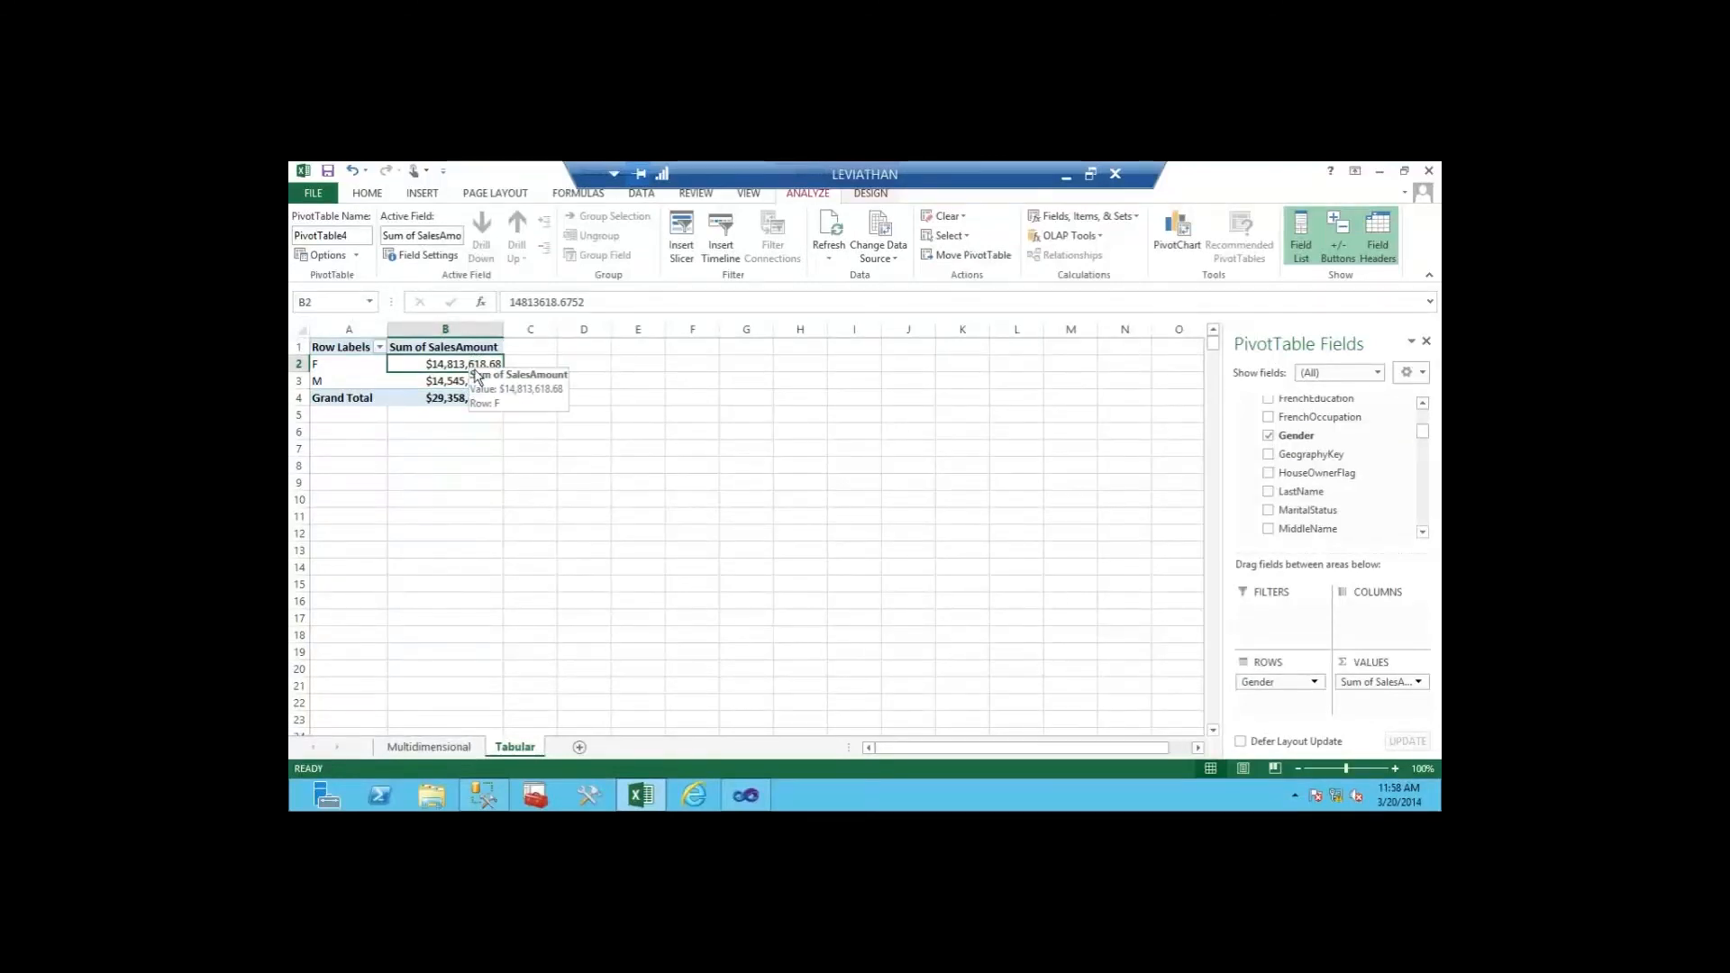
{"action": "left_click", "coordinate": [472, 381]}
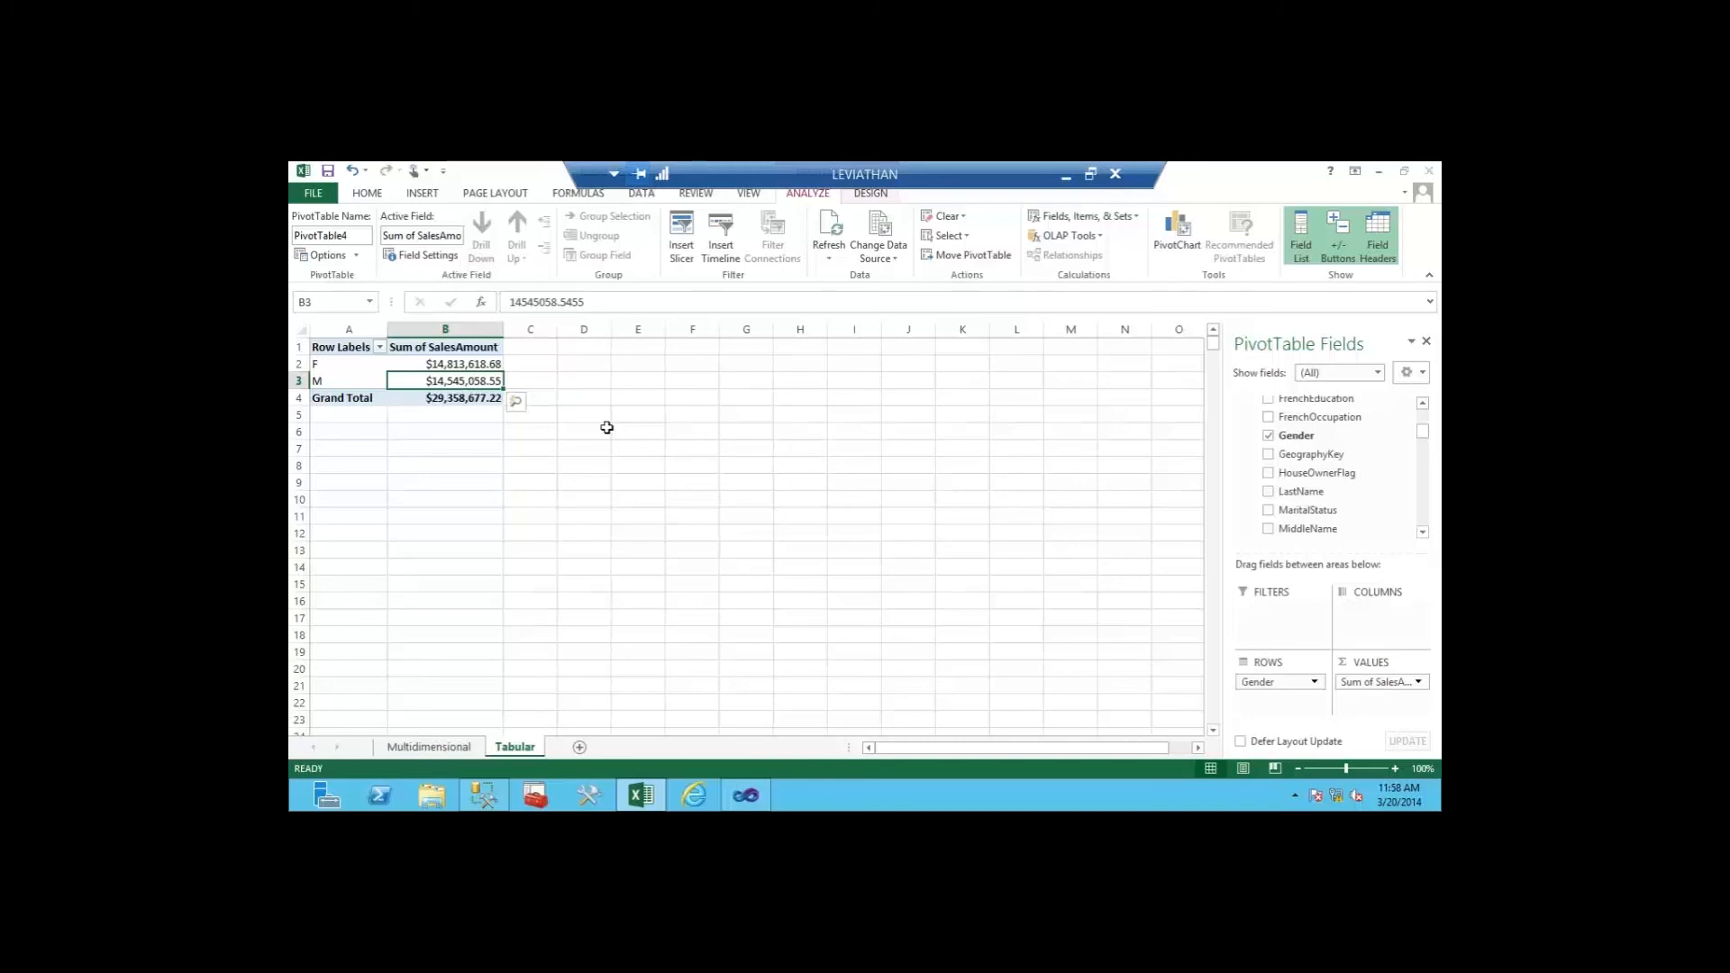
Step: Return to the model in Visual Studio and examine the SalesAmount column's properties, including the available Data Format options
{"action": "key", "text": "alt+Tab"}
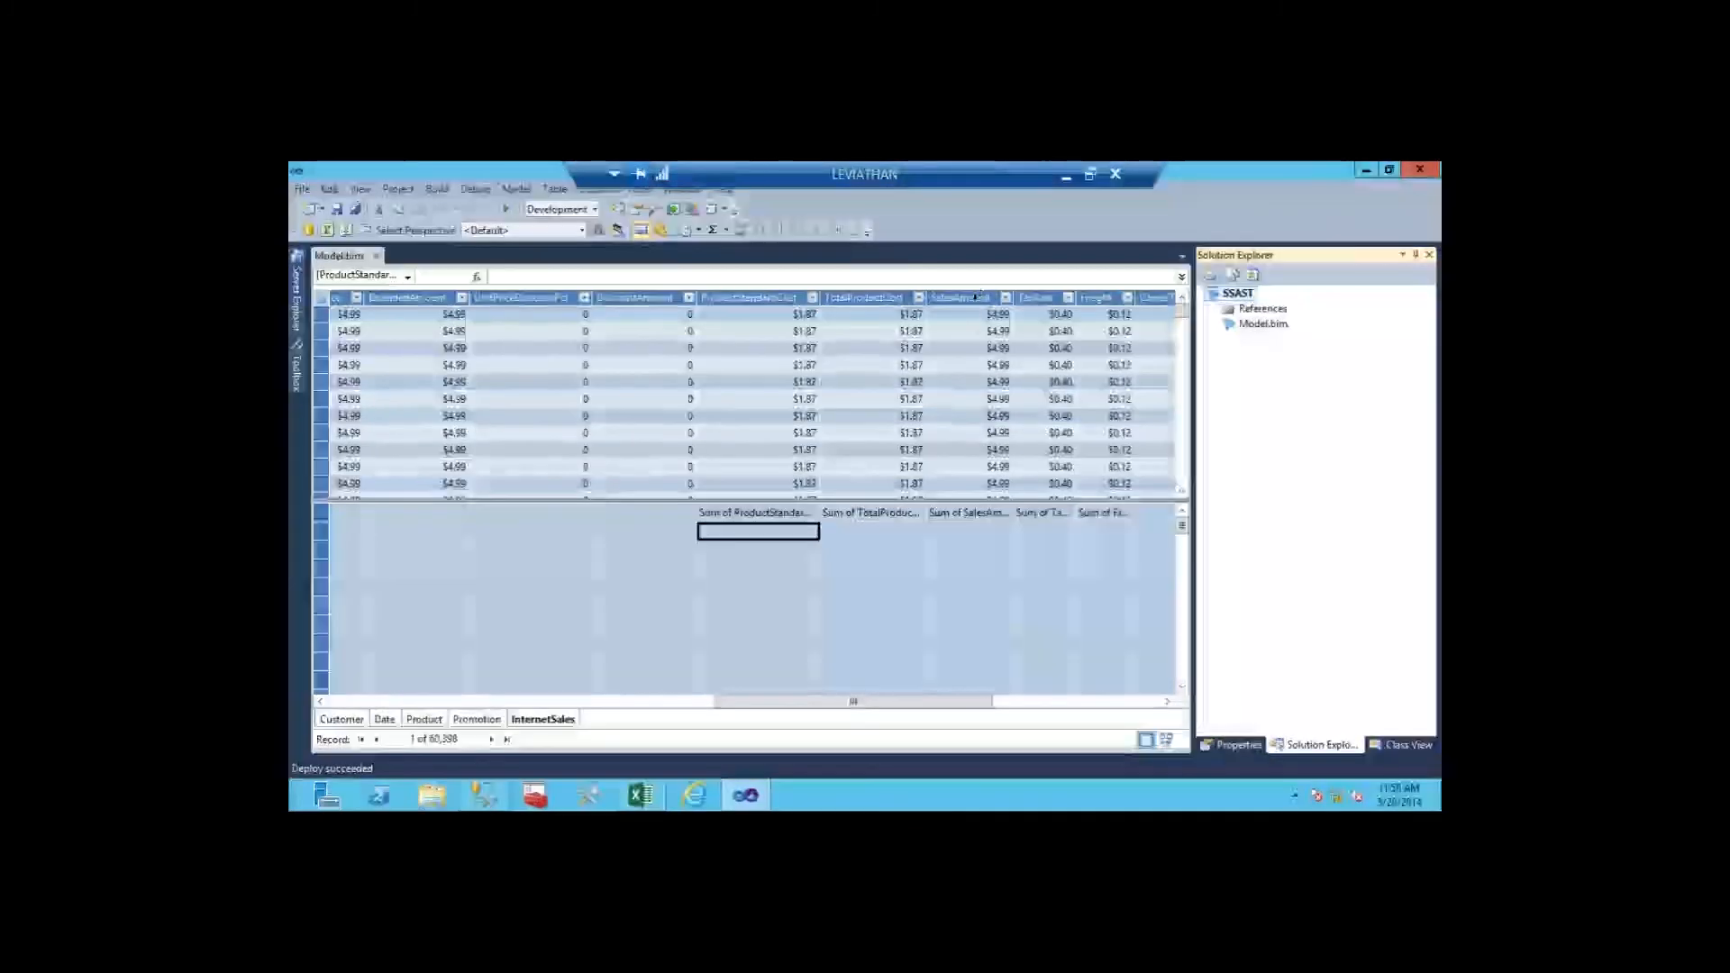
{"action": "left_click", "coordinate": [974, 300]}
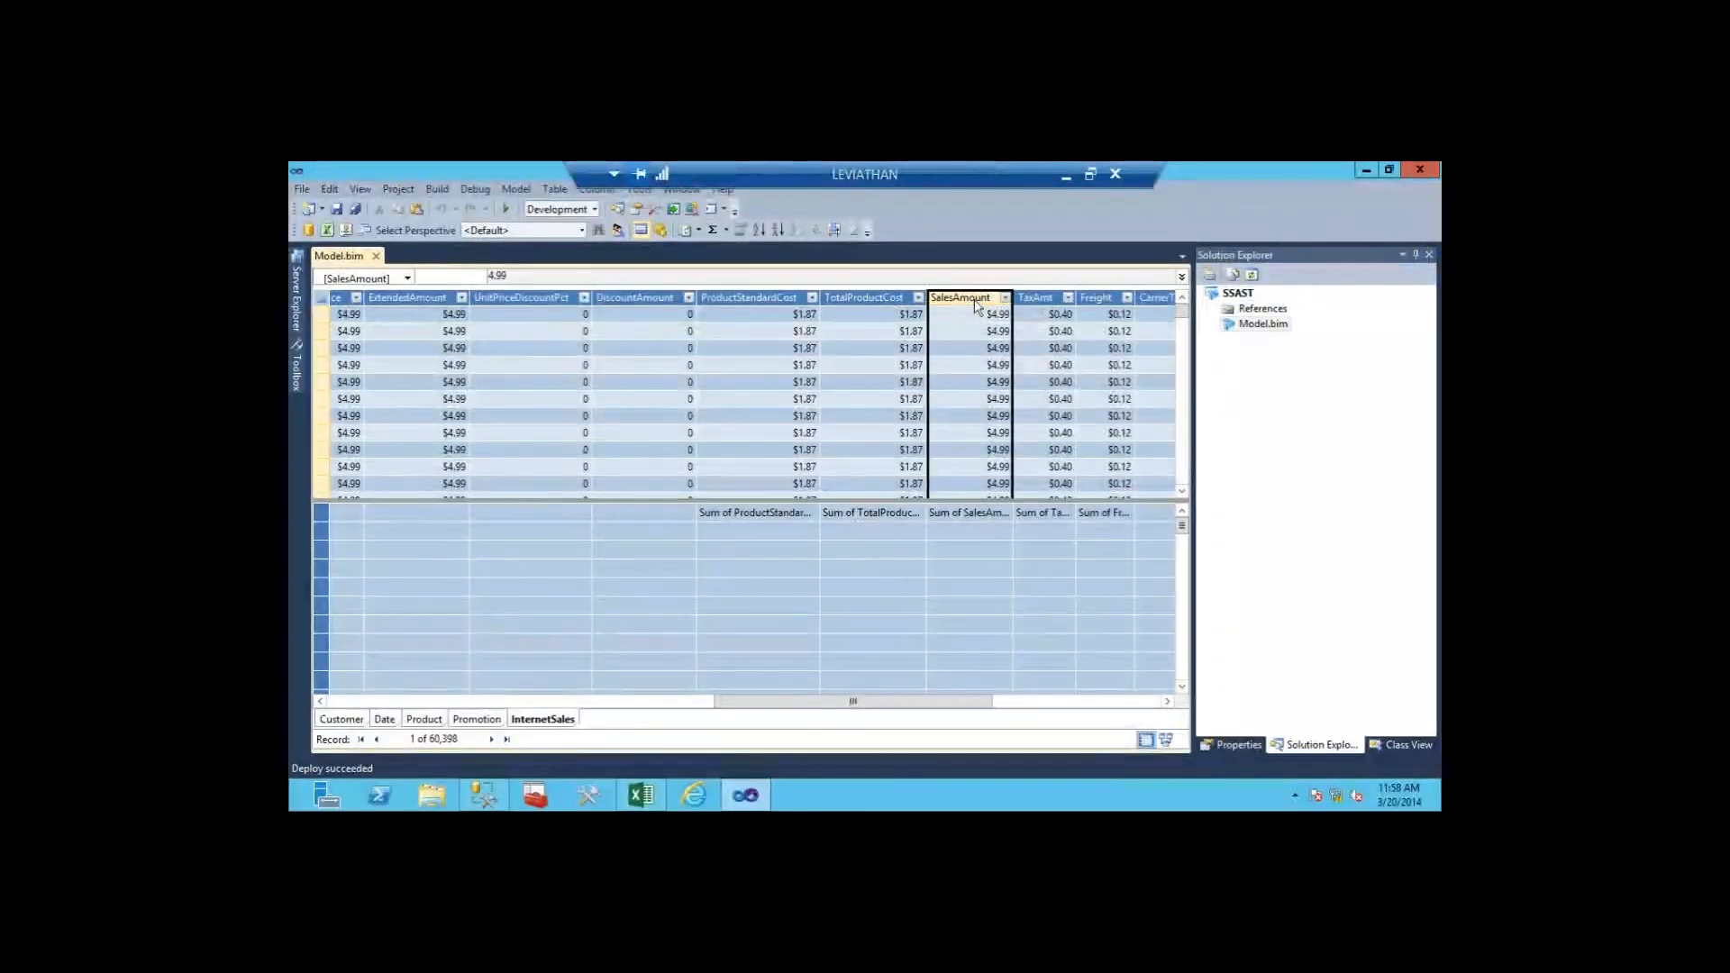
{"action": "right_click", "coordinate": [975, 303]}
{"action": "left_click", "coordinate": [948, 302]}
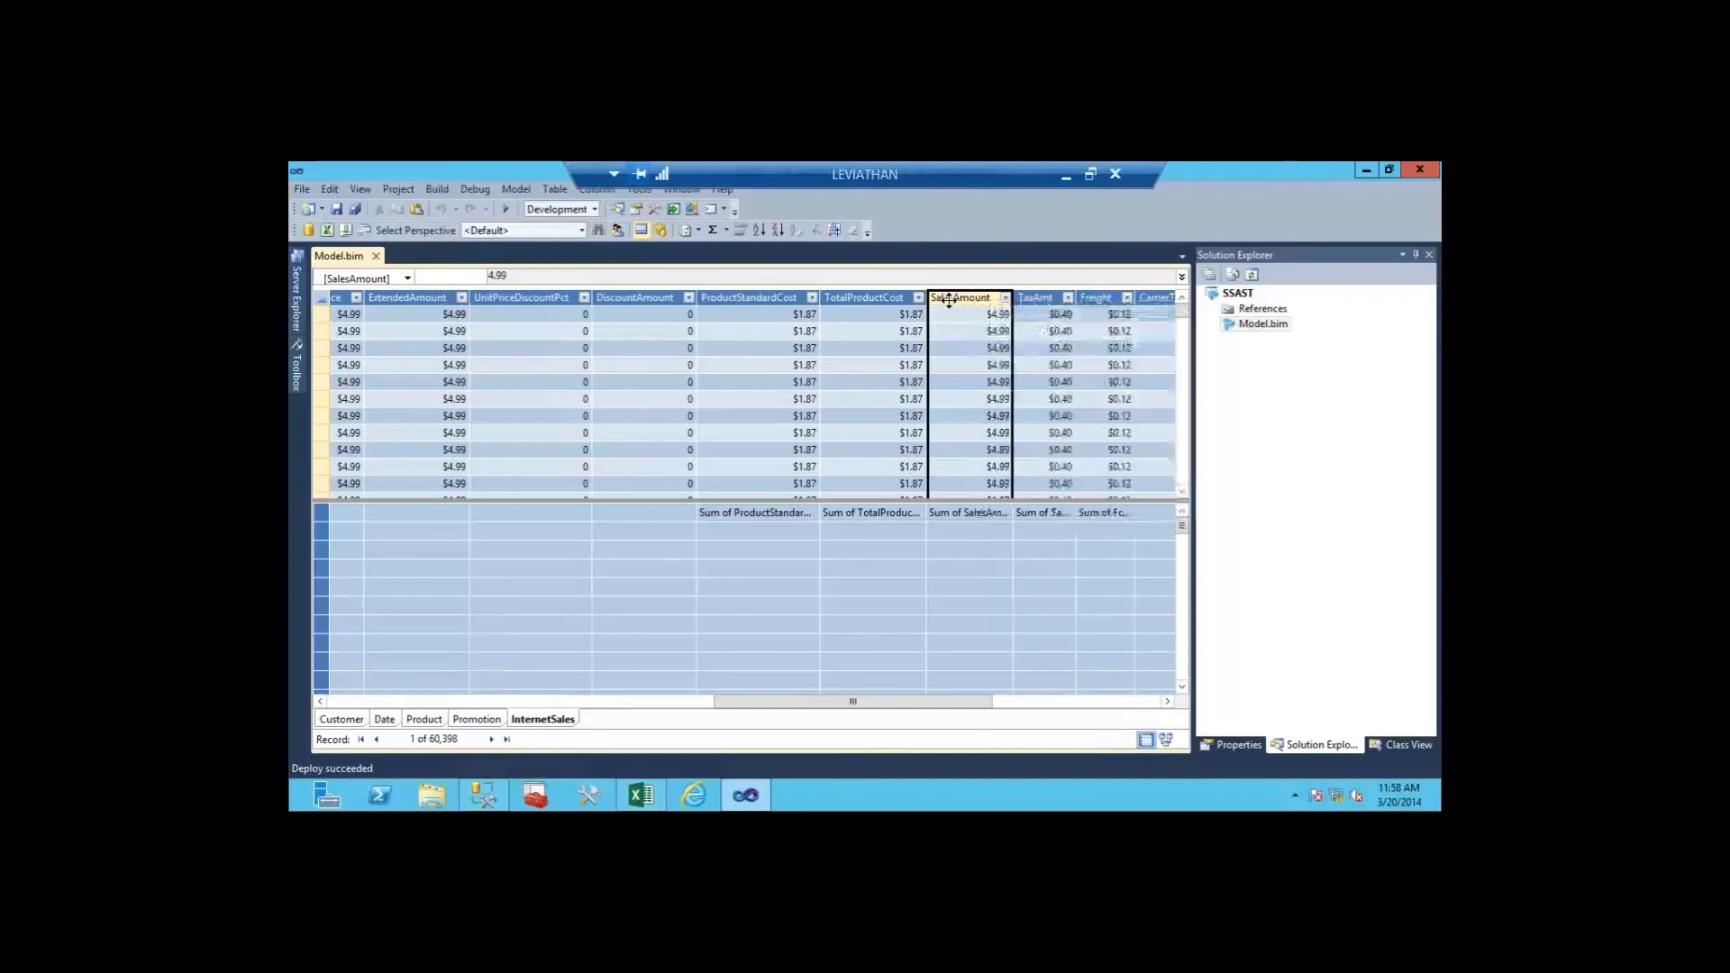
{"action": "left_click", "coordinate": [1247, 746]}
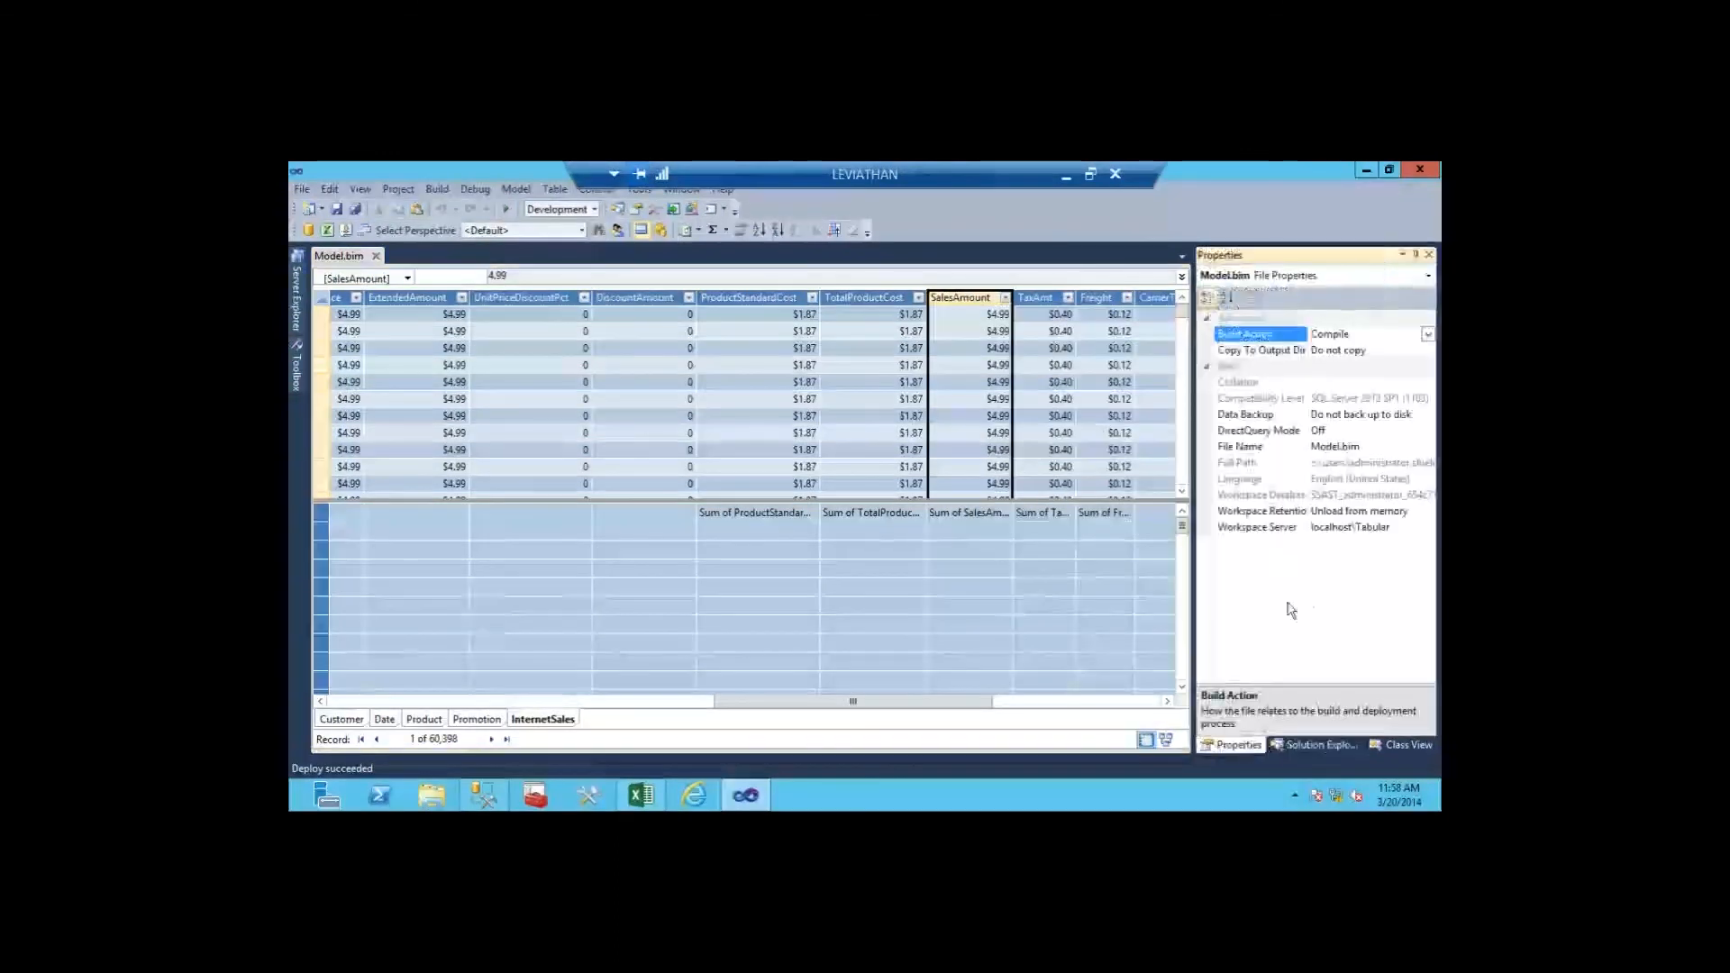
{"action": "left_click", "coordinate": [960, 348]}
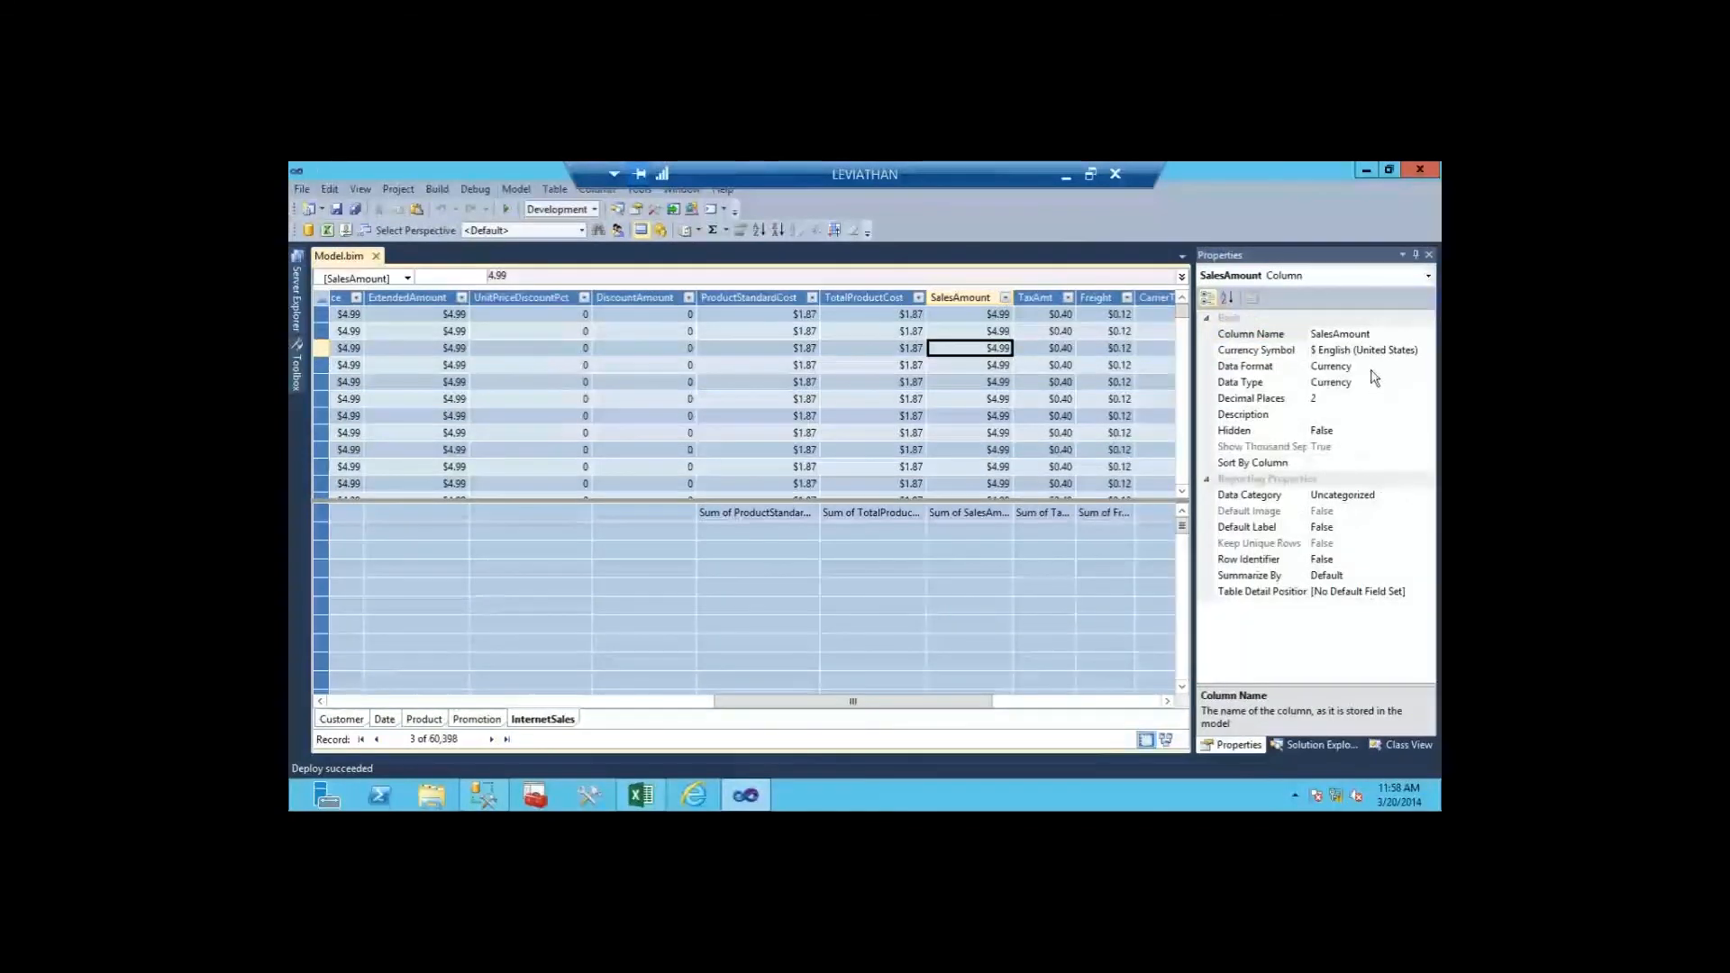
{"action": "left_click", "coordinate": [1405, 367]}
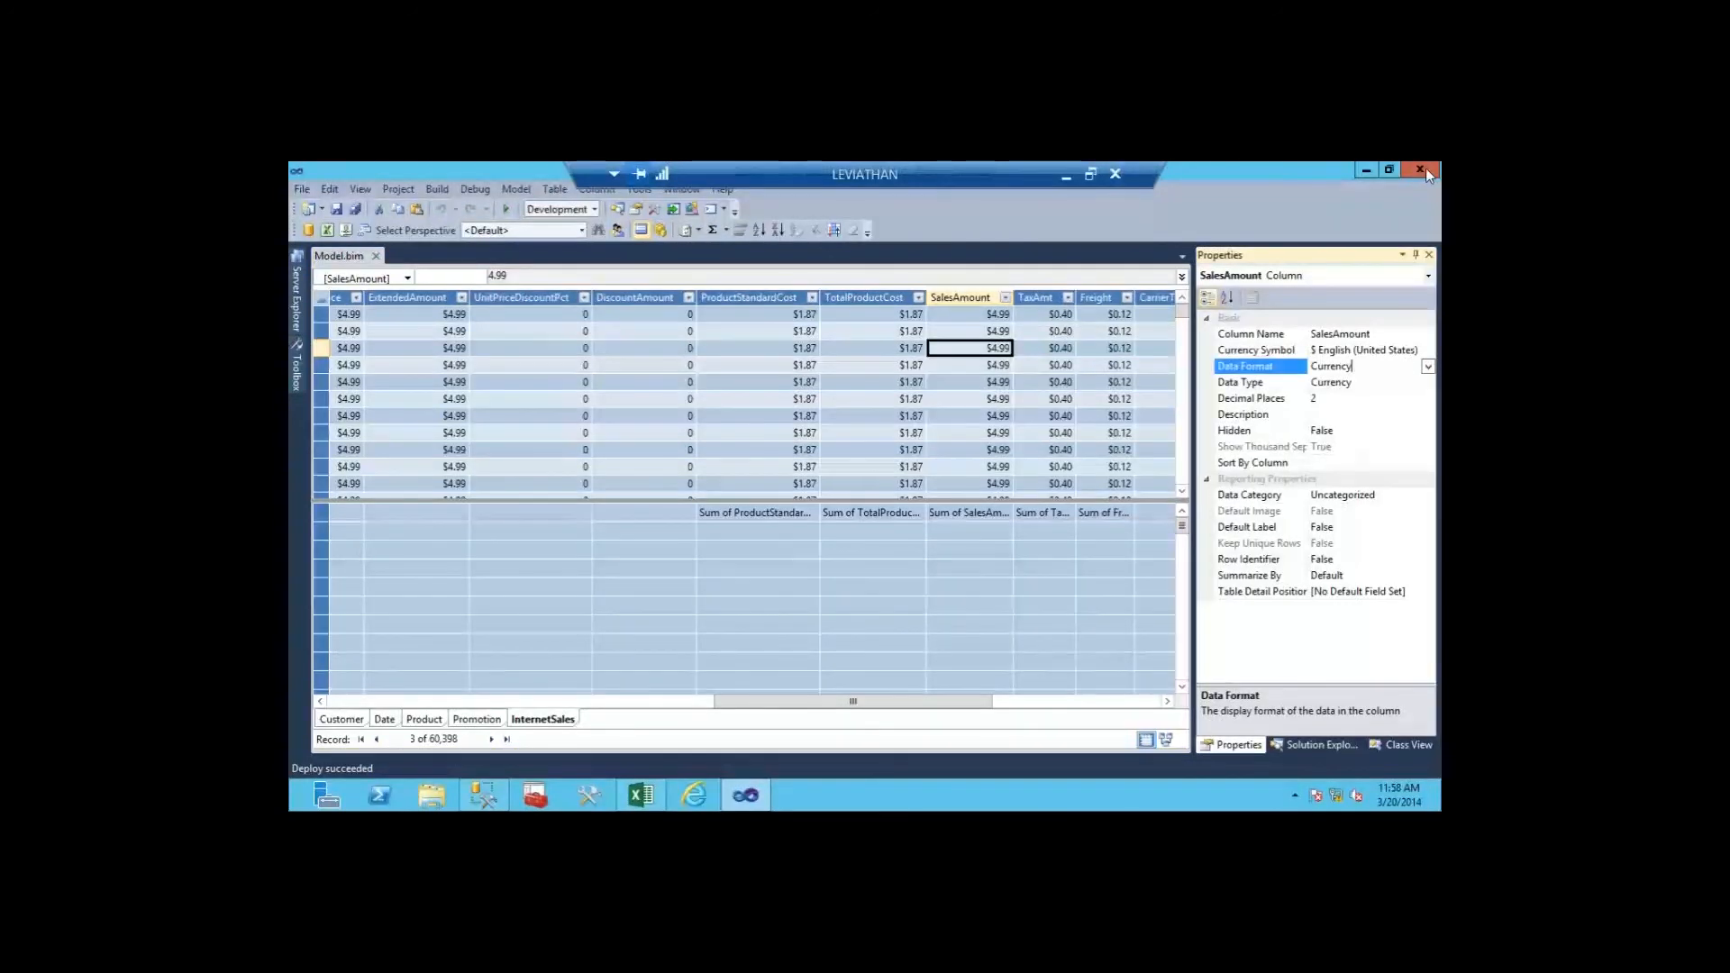
{"action": "left_click", "coordinate": [1428, 367]}
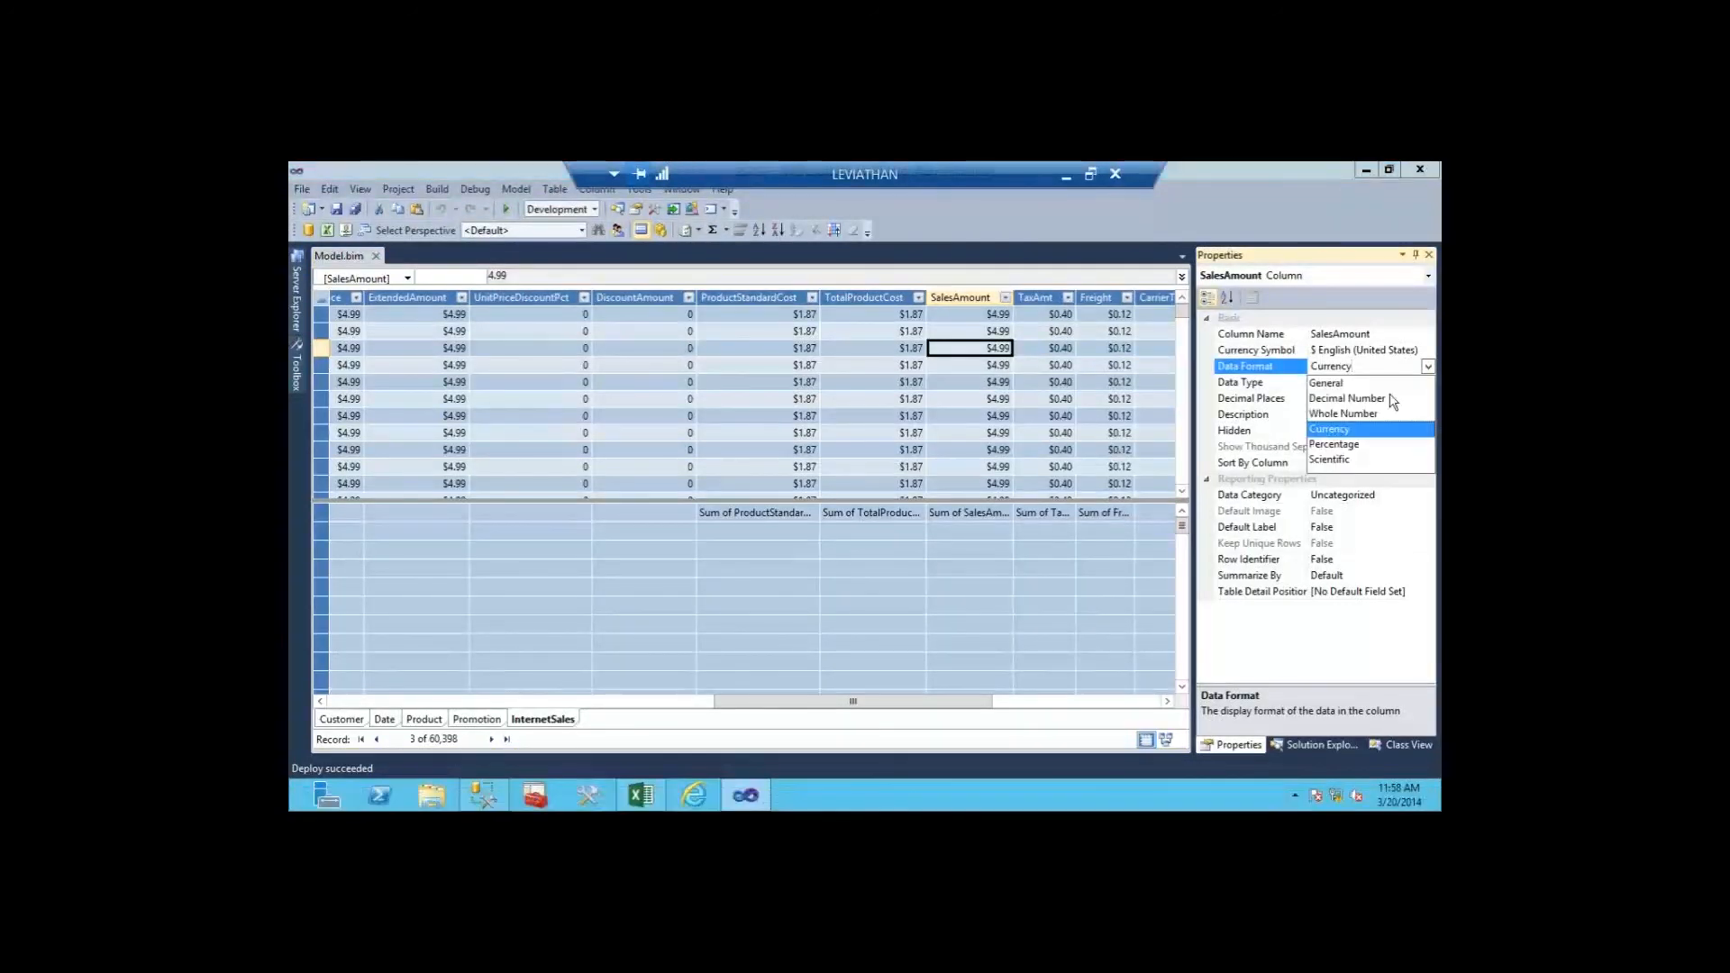
{"action": "left_click", "coordinate": [1347, 366]}
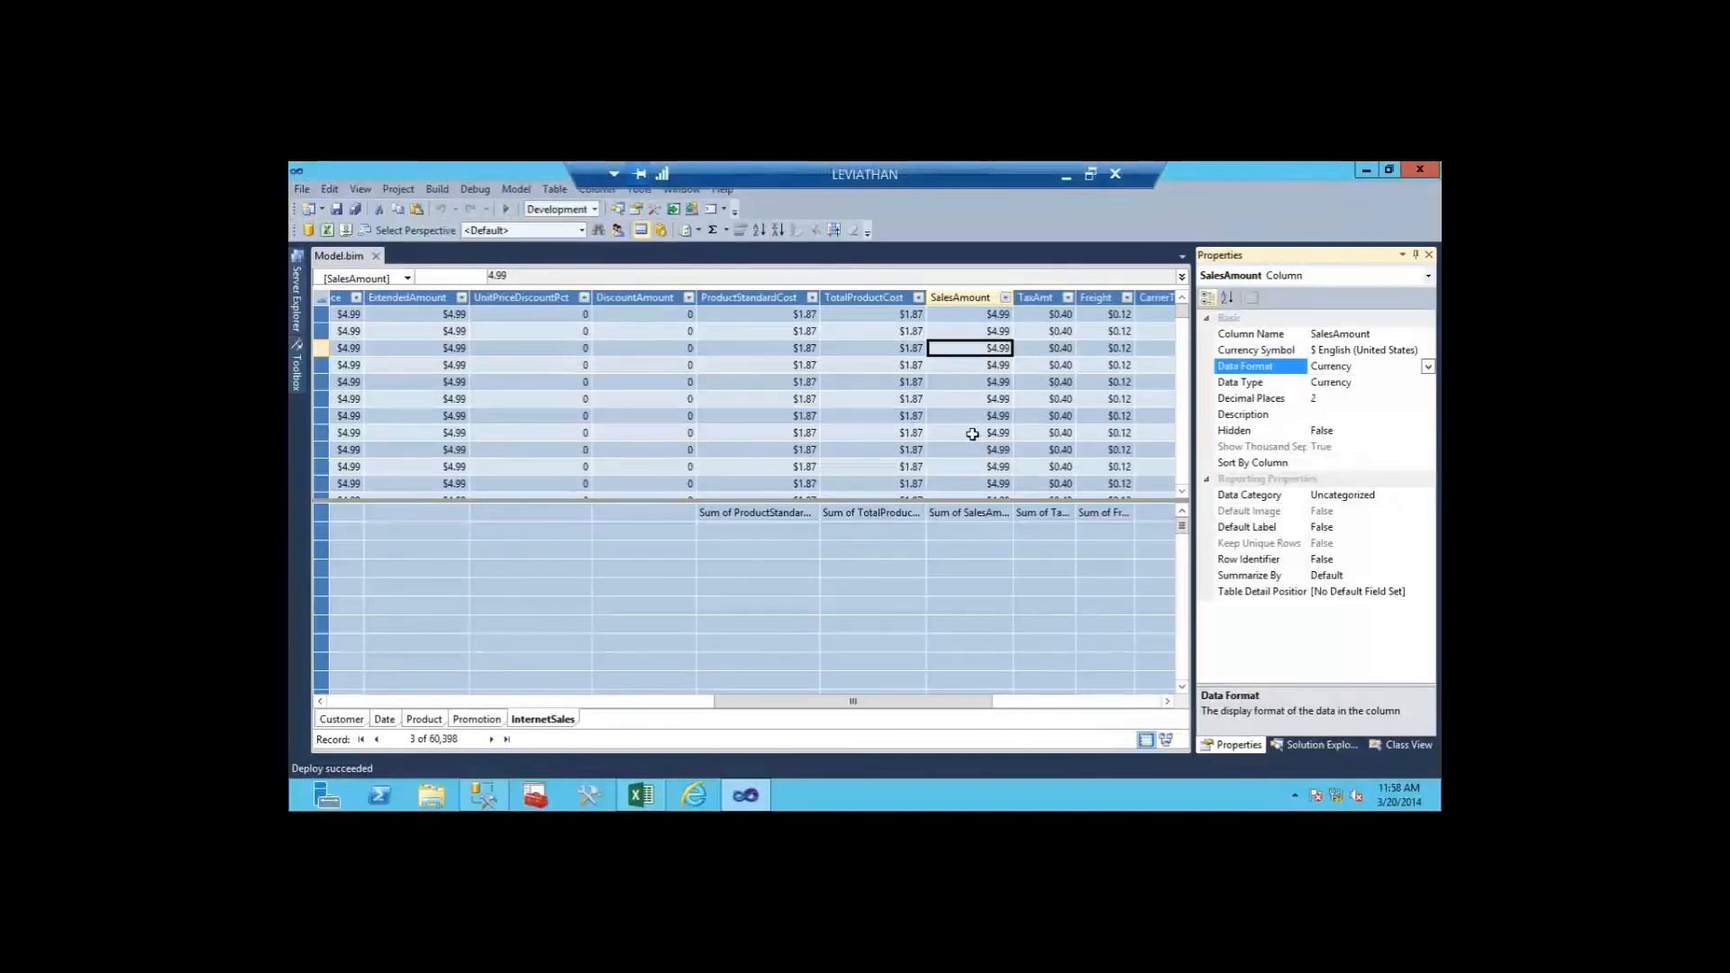
{"action": "left_click", "coordinate": [978, 433]}
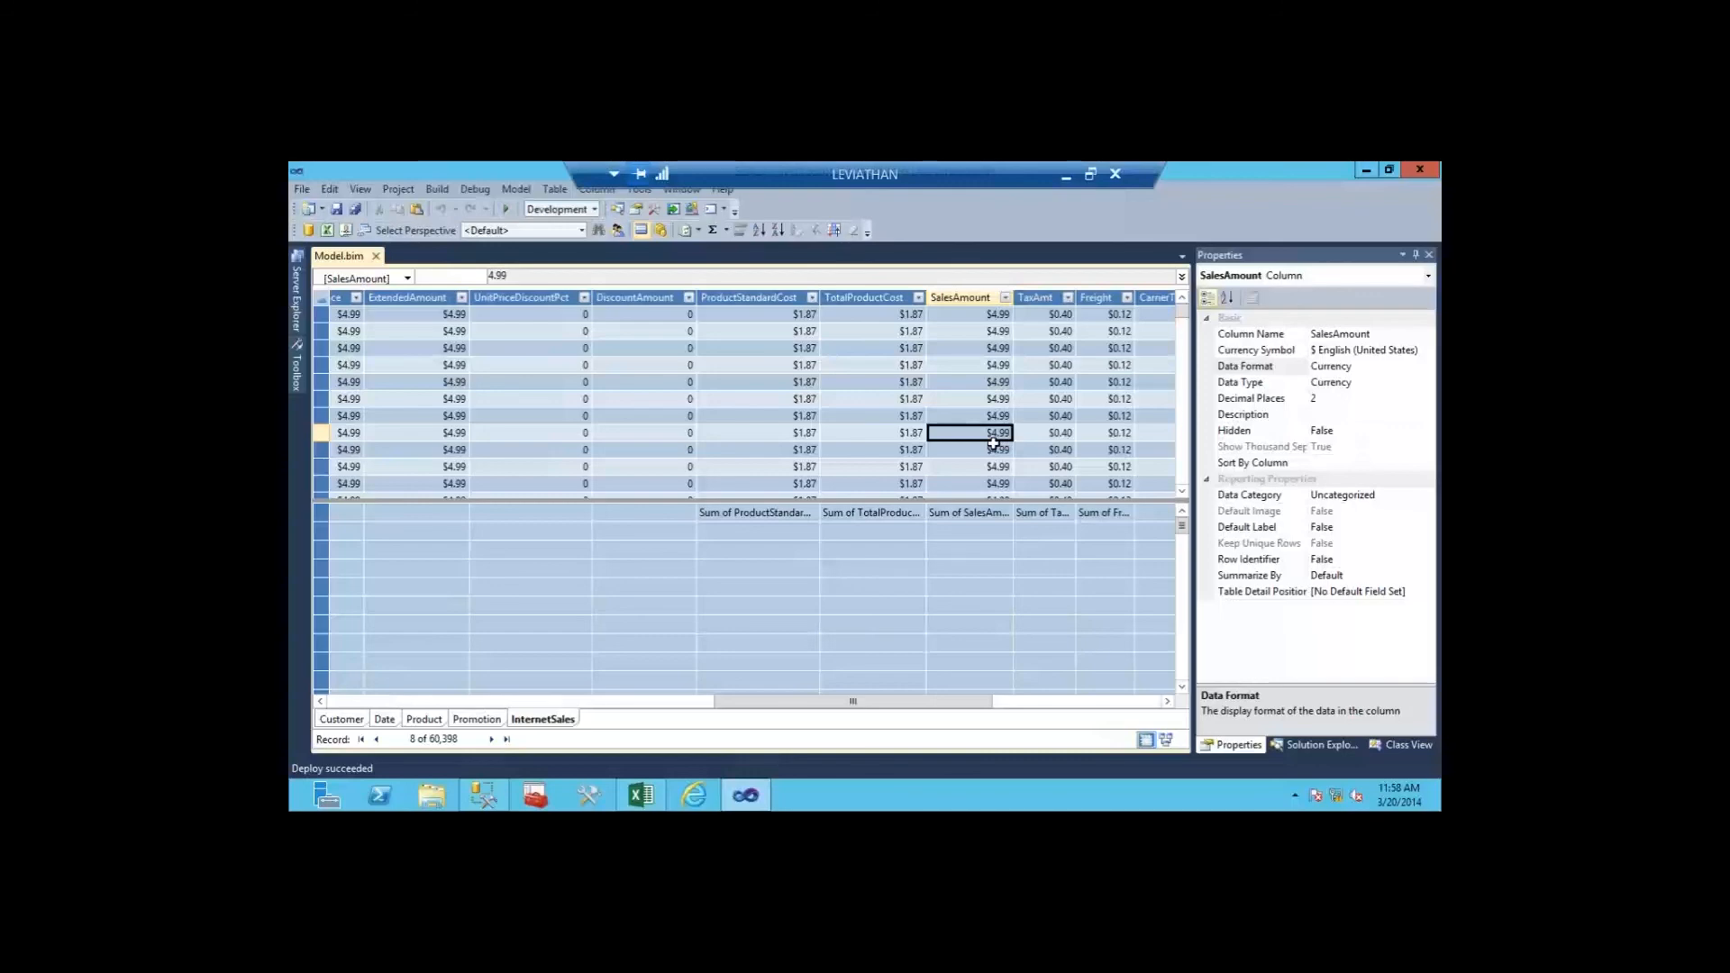
Step: Hide the NameStyle column of the Customer table from client tools
{"action": "left_click", "coordinate": [1317, 745]}
{"action": "left_click", "coordinate": [356, 723]}
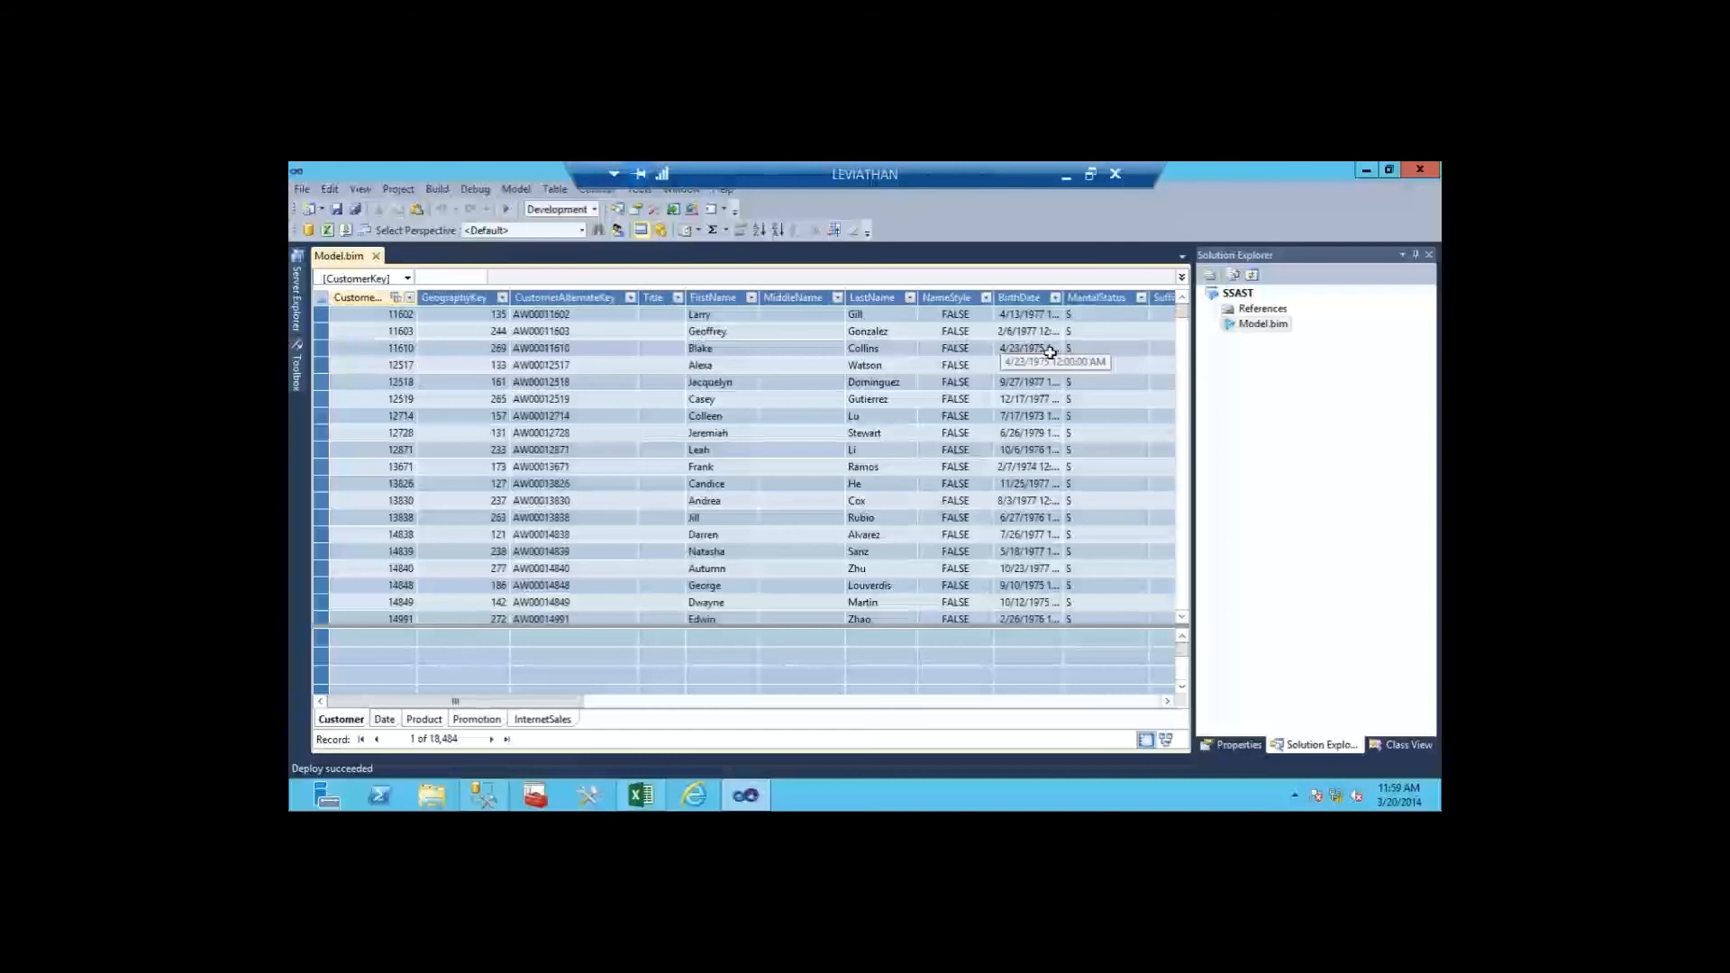
{"action": "scroll", "coordinate": [1050, 352], "scroll_direction": "down", "scroll_amount": 1}
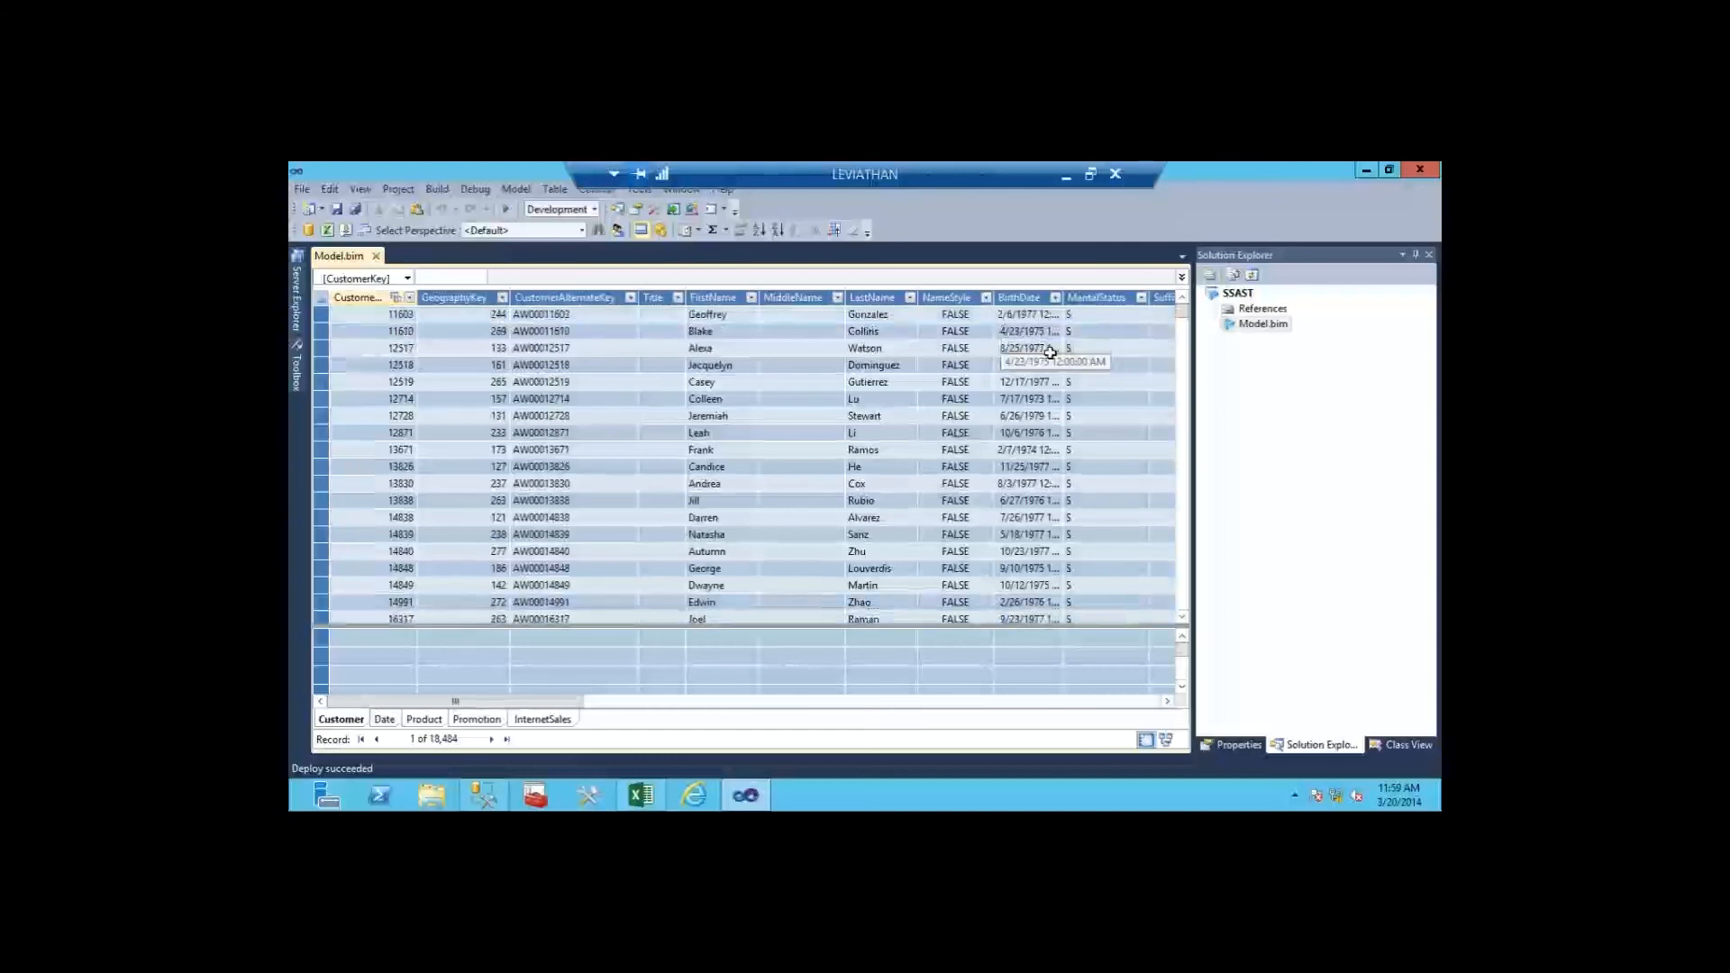
{"action": "scroll", "coordinate": [1050, 353], "scroll_direction": "up", "scroll_amount": 1}
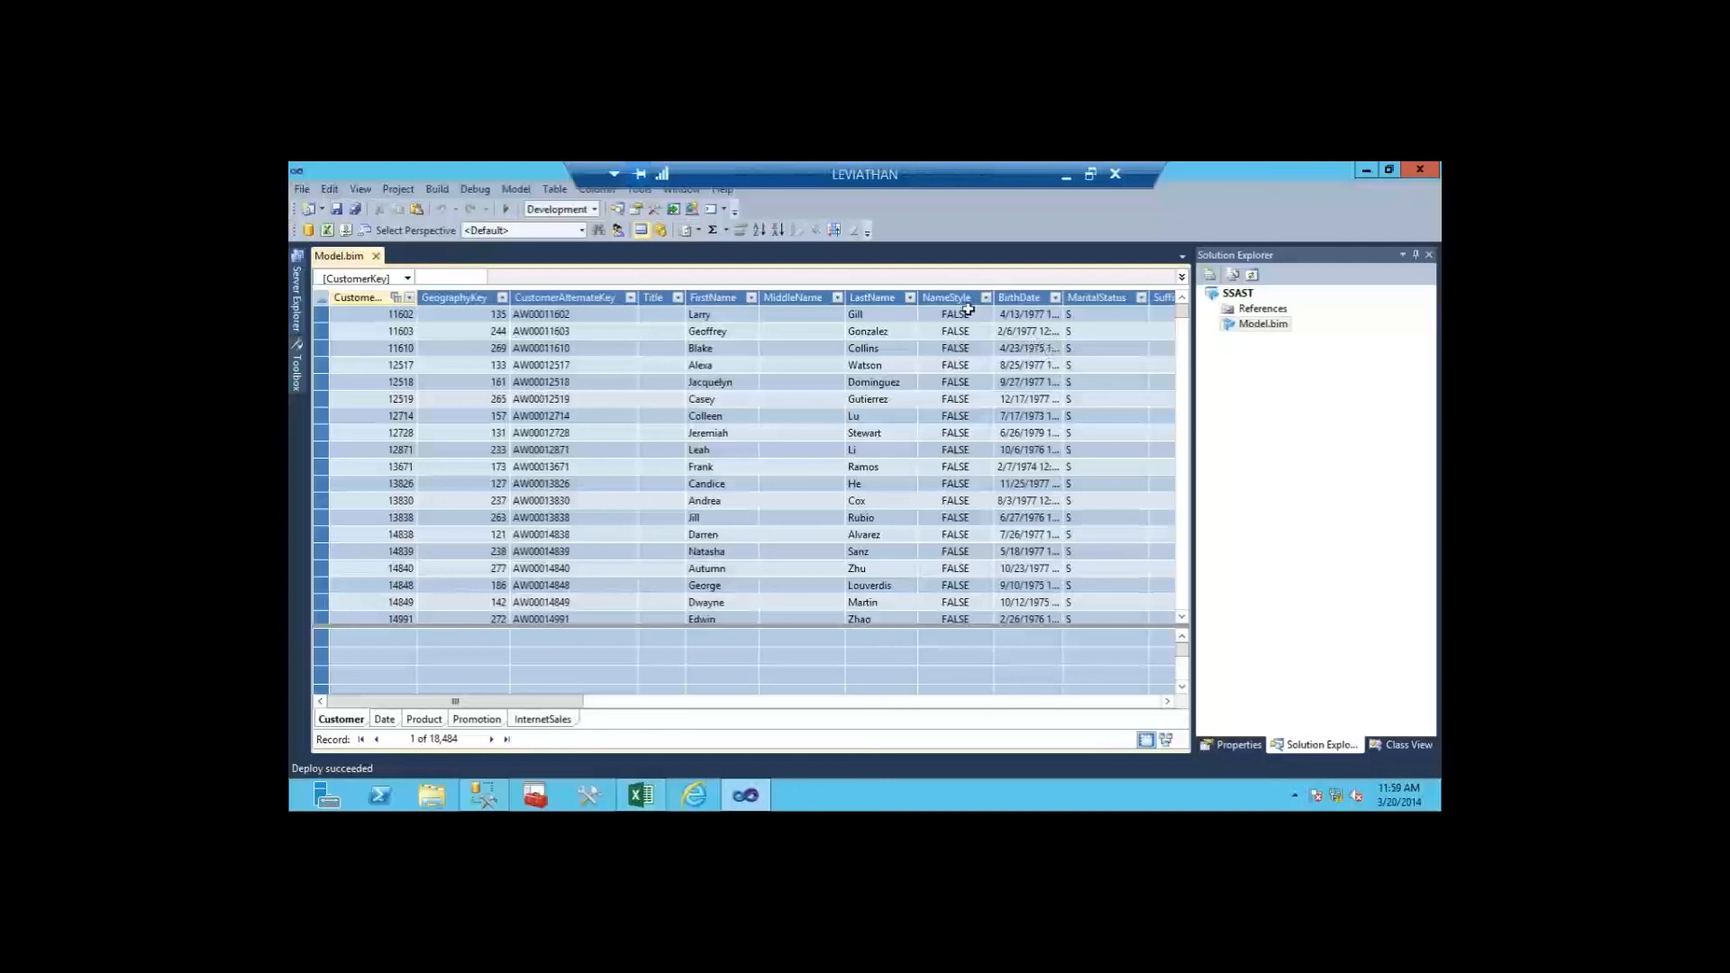
{"action": "left_click", "coordinate": [958, 298]}
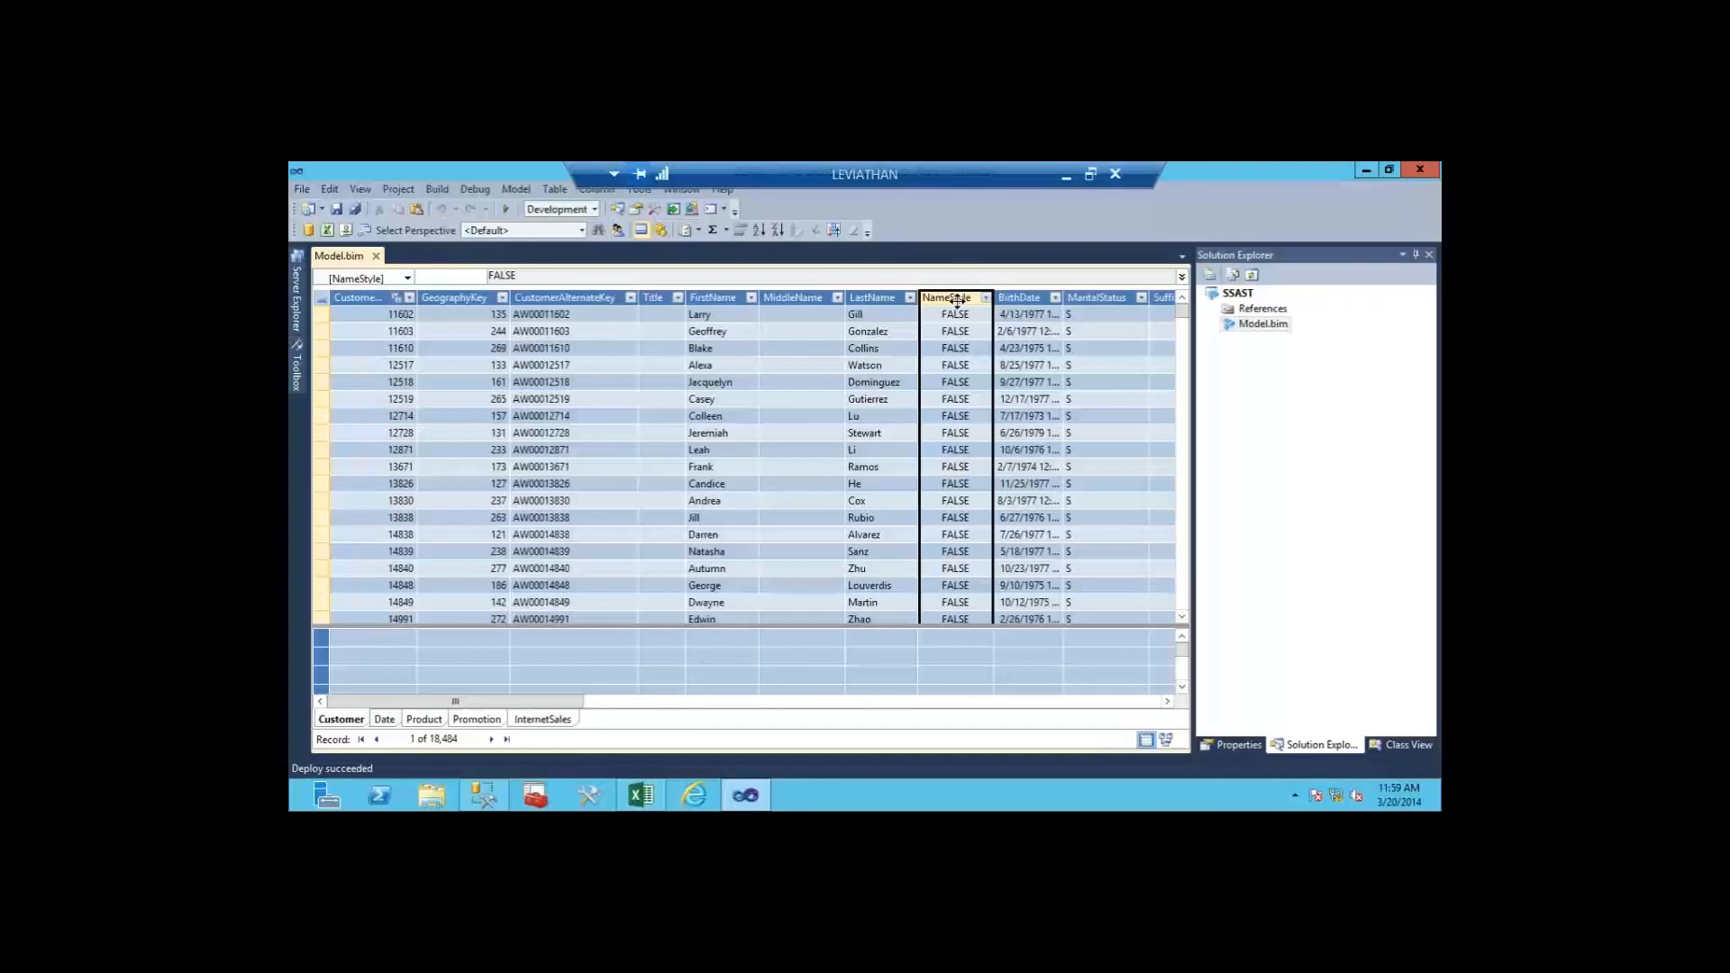
{"action": "right_click", "coordinate": [956, 301]}
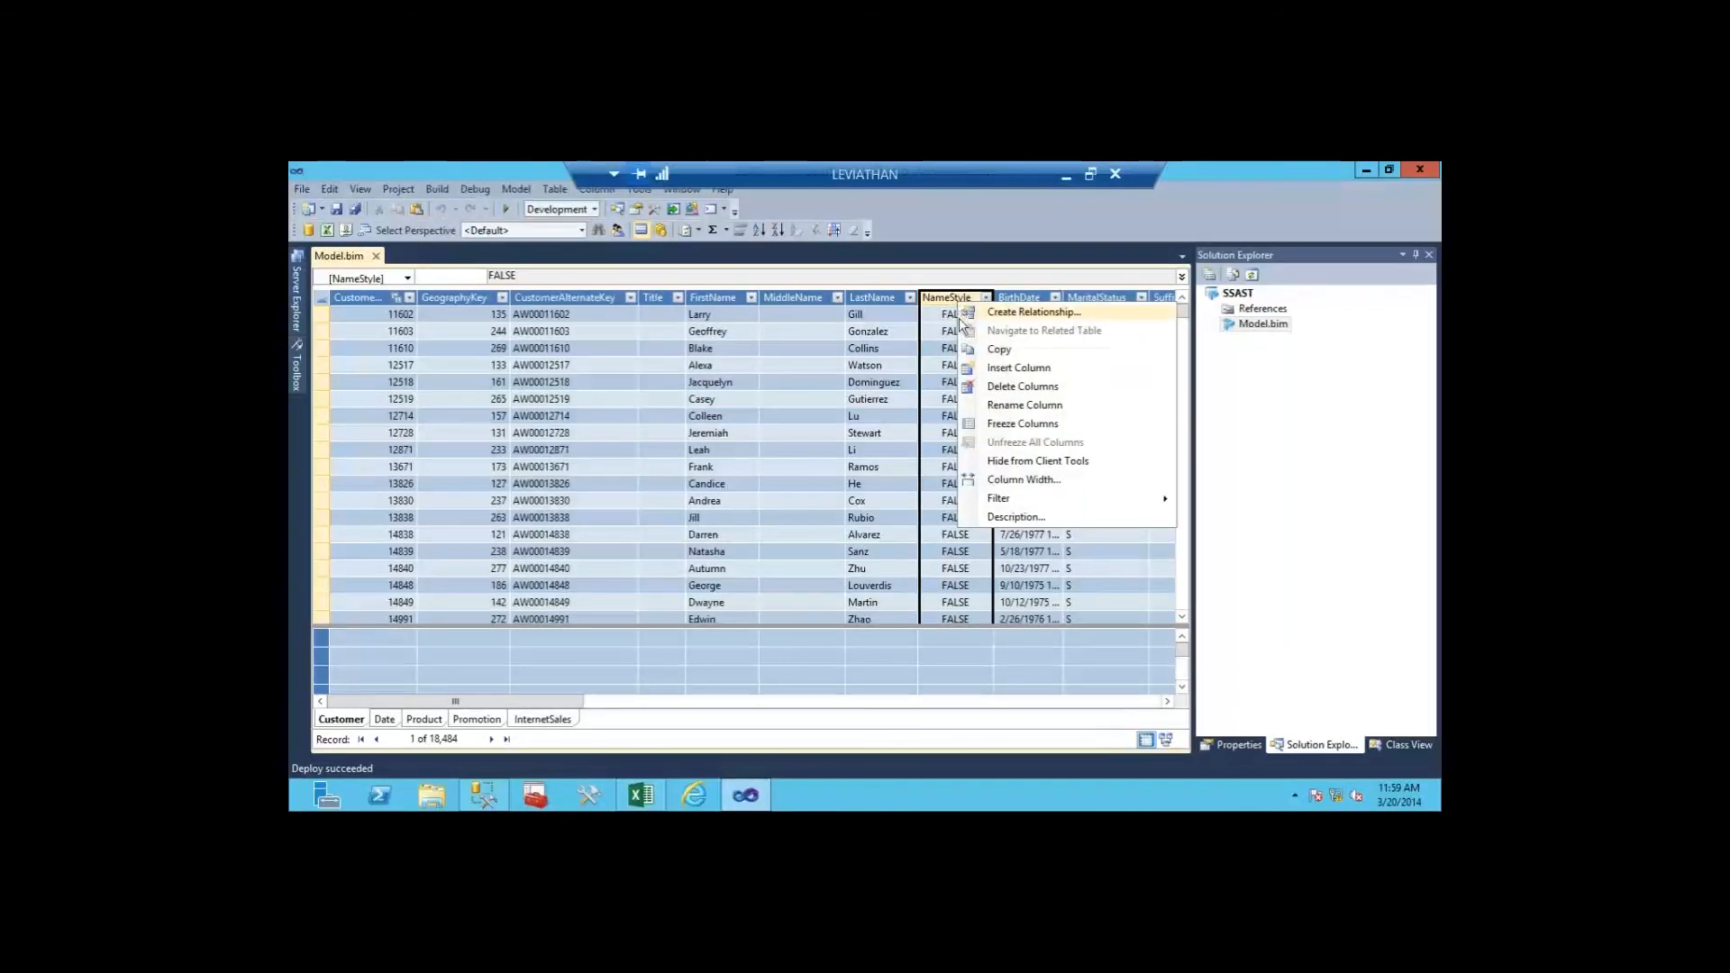
{"action": "left_click", "coordinate": [1048, 462]}
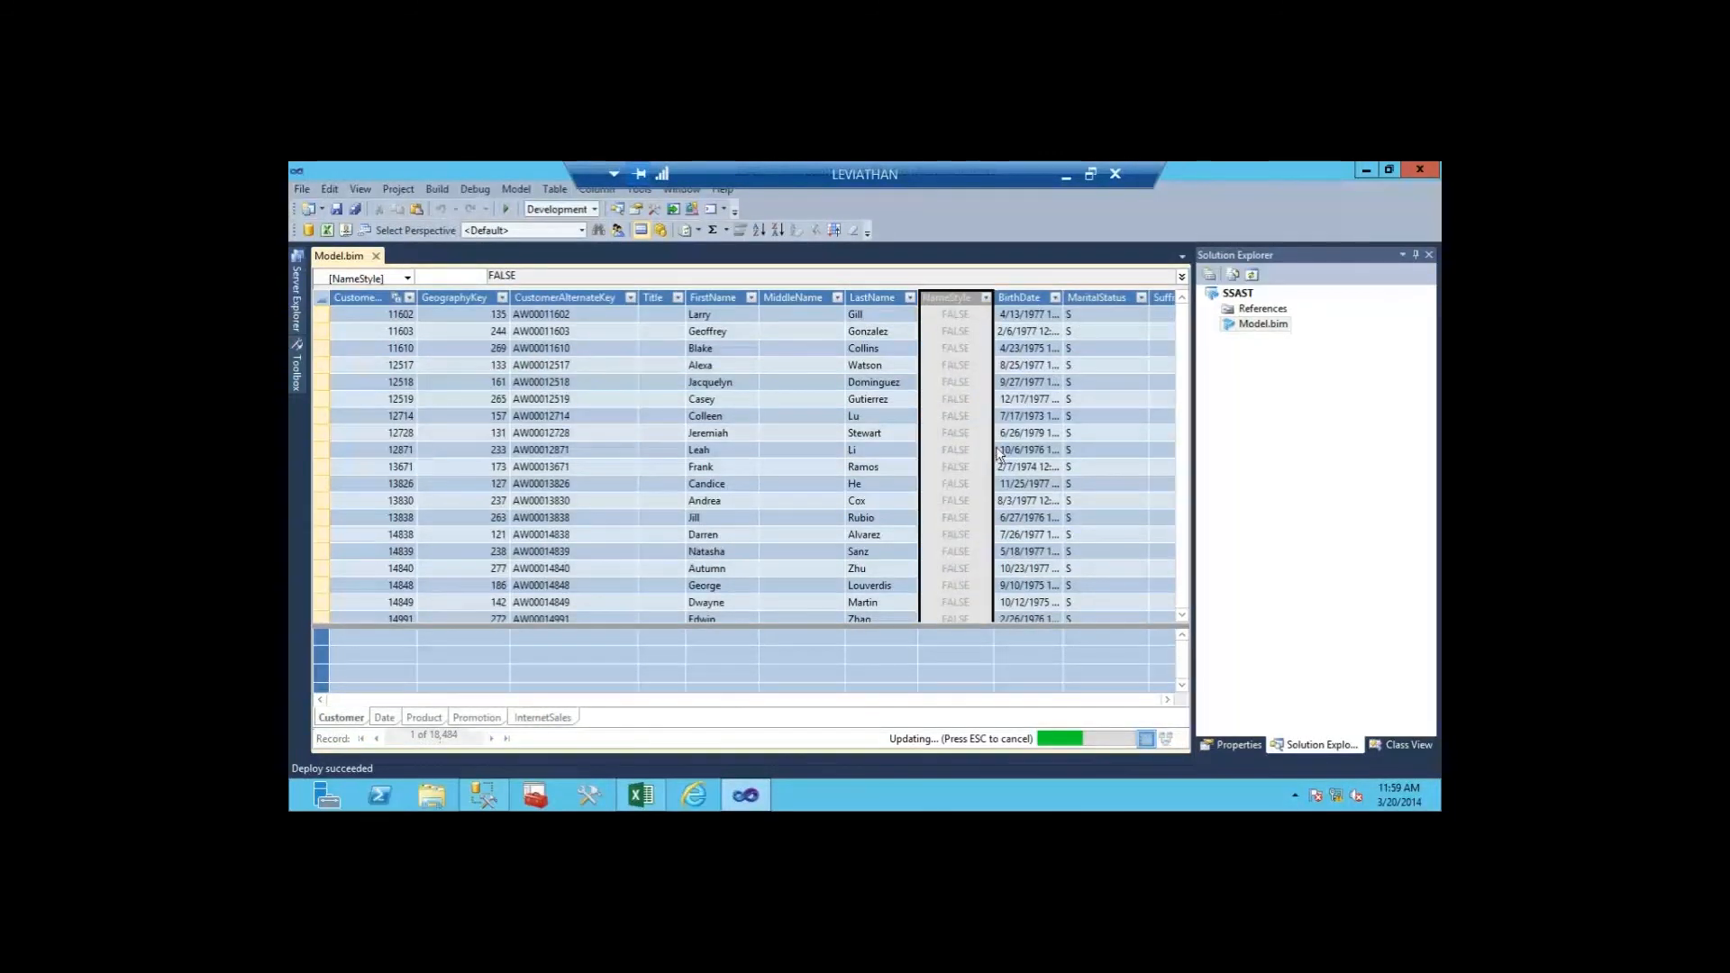
{"action": "left_click", "coordinate": [1028, 364]}
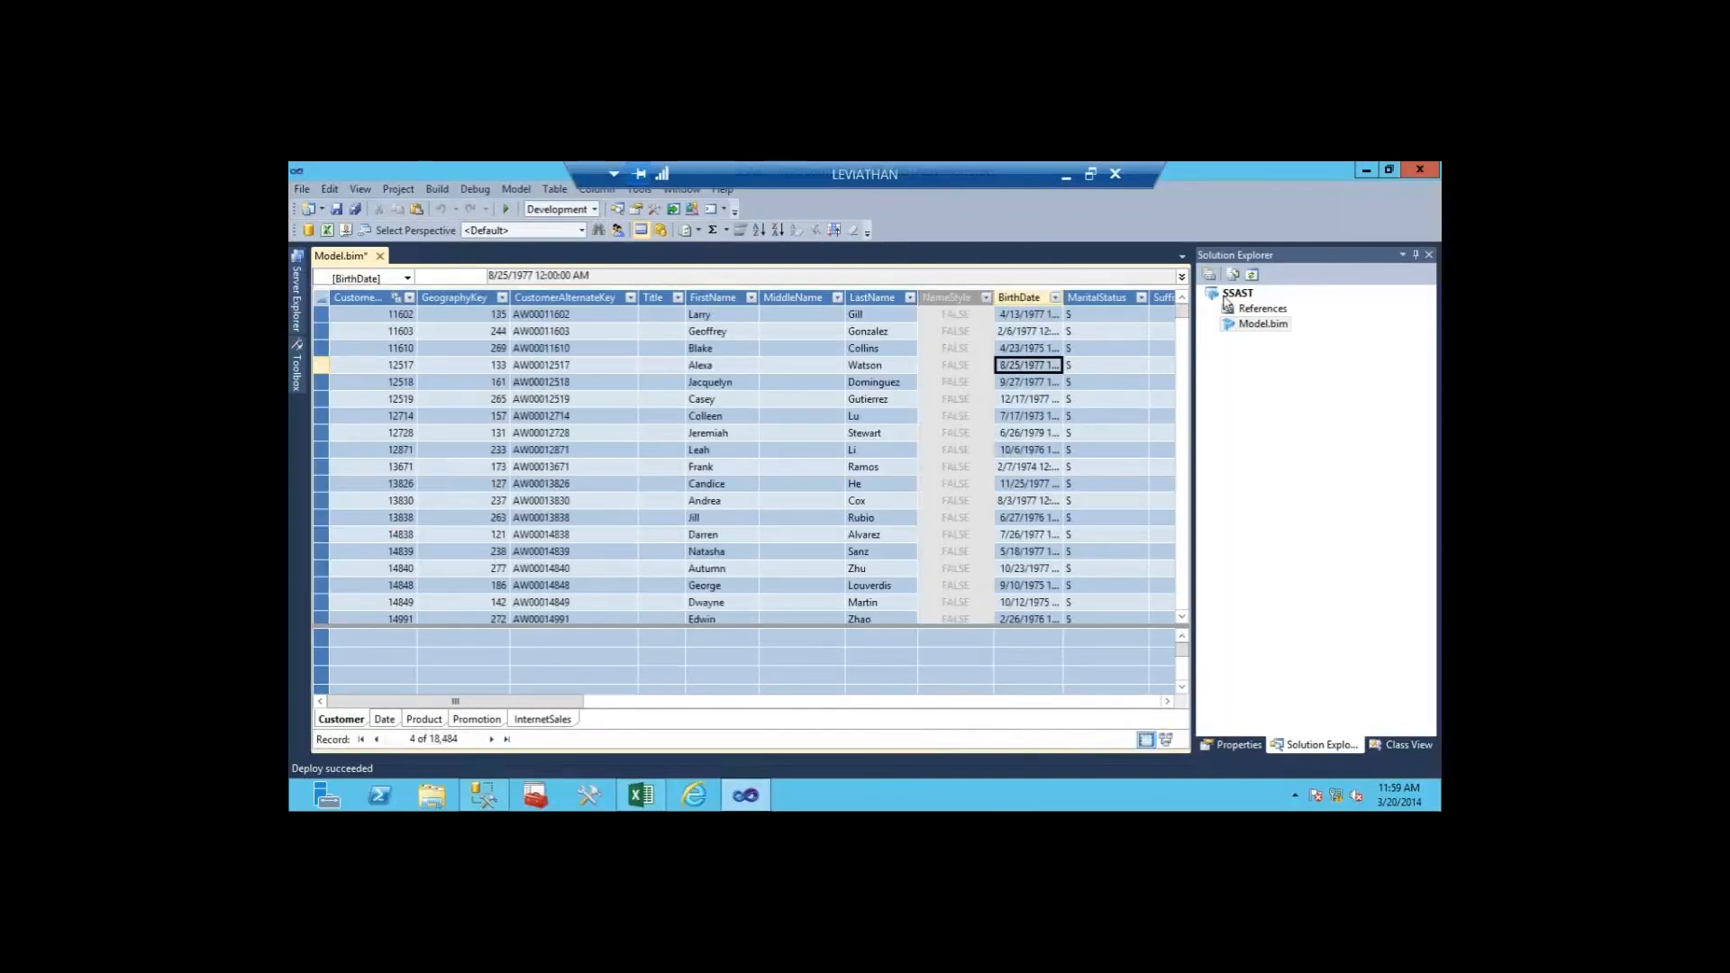
Step: Check the Customer fields in Excel's Tabular PivotTable, return to Visual Studio, and deploy the SSAST project, closing the deployment report
{"action": "key", "text": "alt+Tab"}
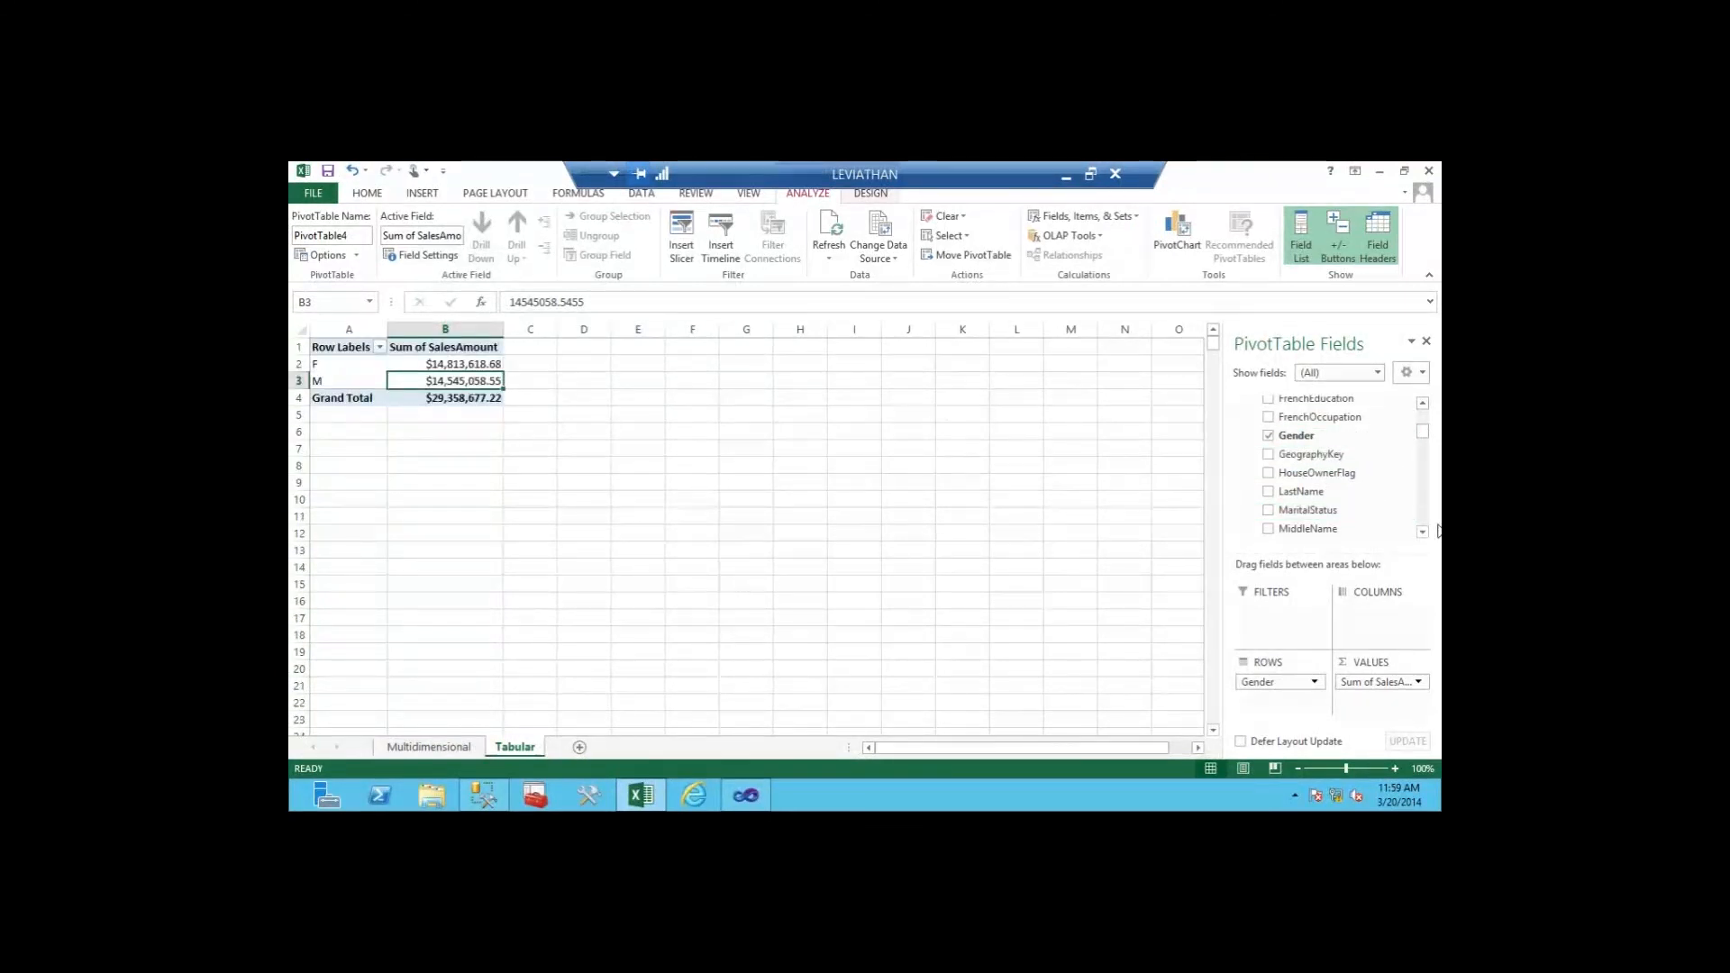
{"action": "scroll", "coordinate": [1297, 511], "scroll_direction": "down", "scroll_amount": 1}
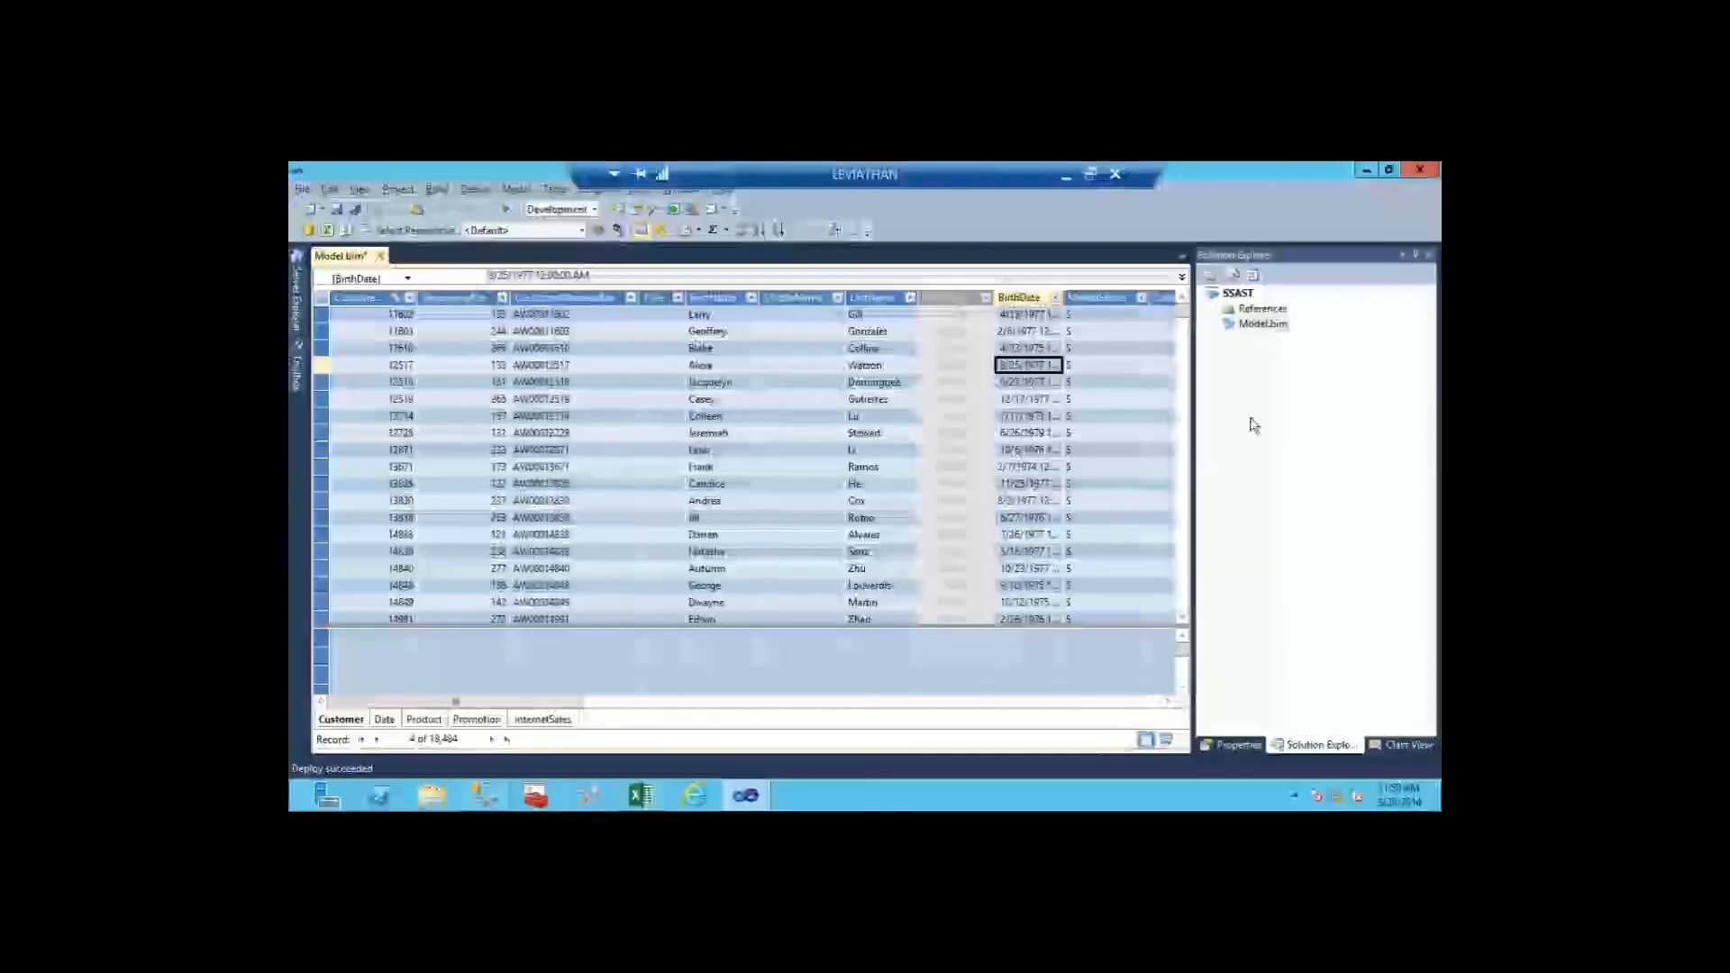
{"action": "right_click", "coordinate": [1230, 299]}
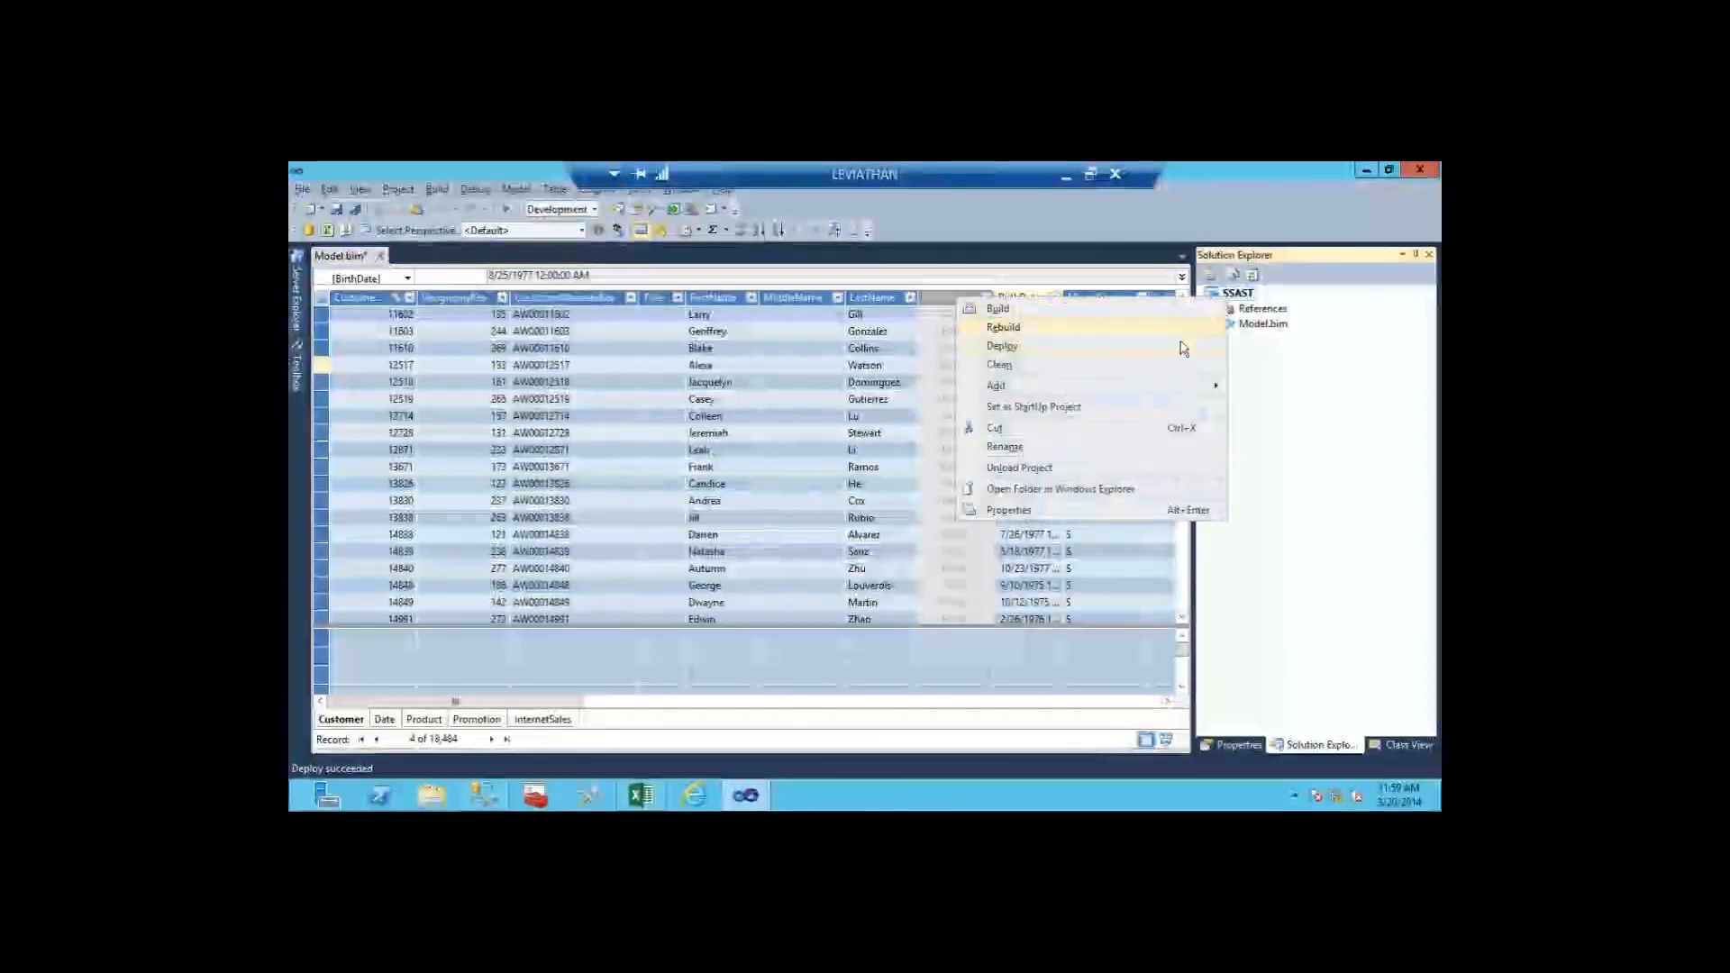
{"action": "left_click", "coordinate": [1183, 347]}
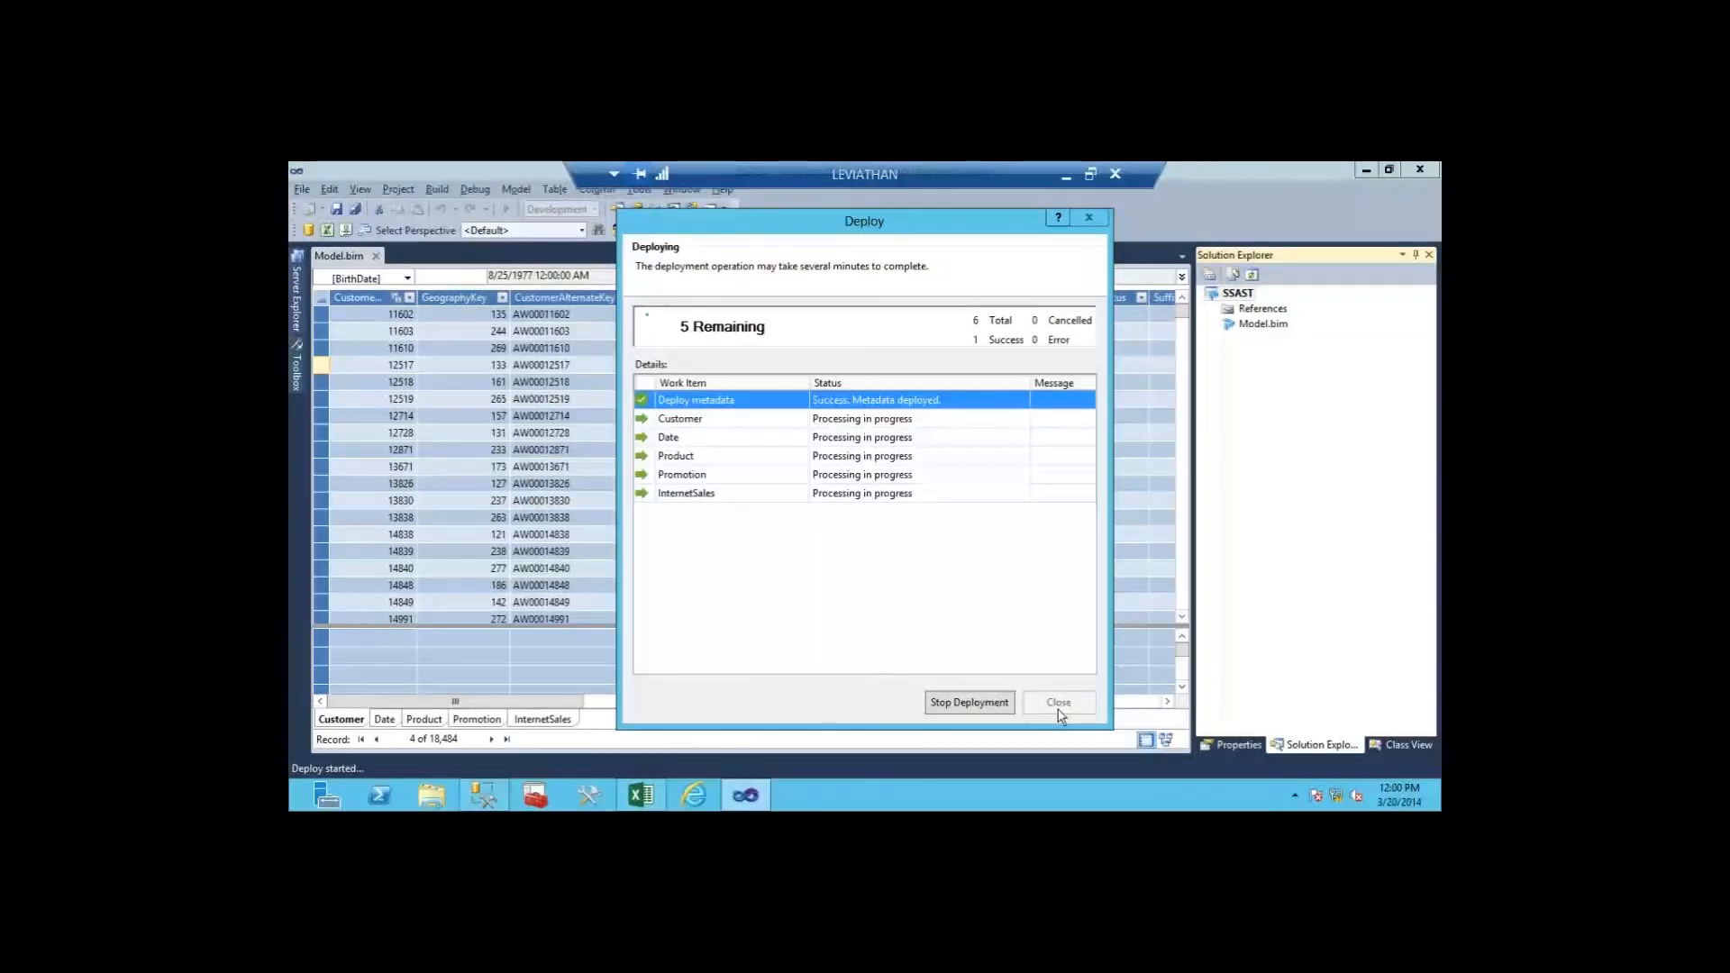
{"action": "left_click", "coordinate": [1059, 708]}
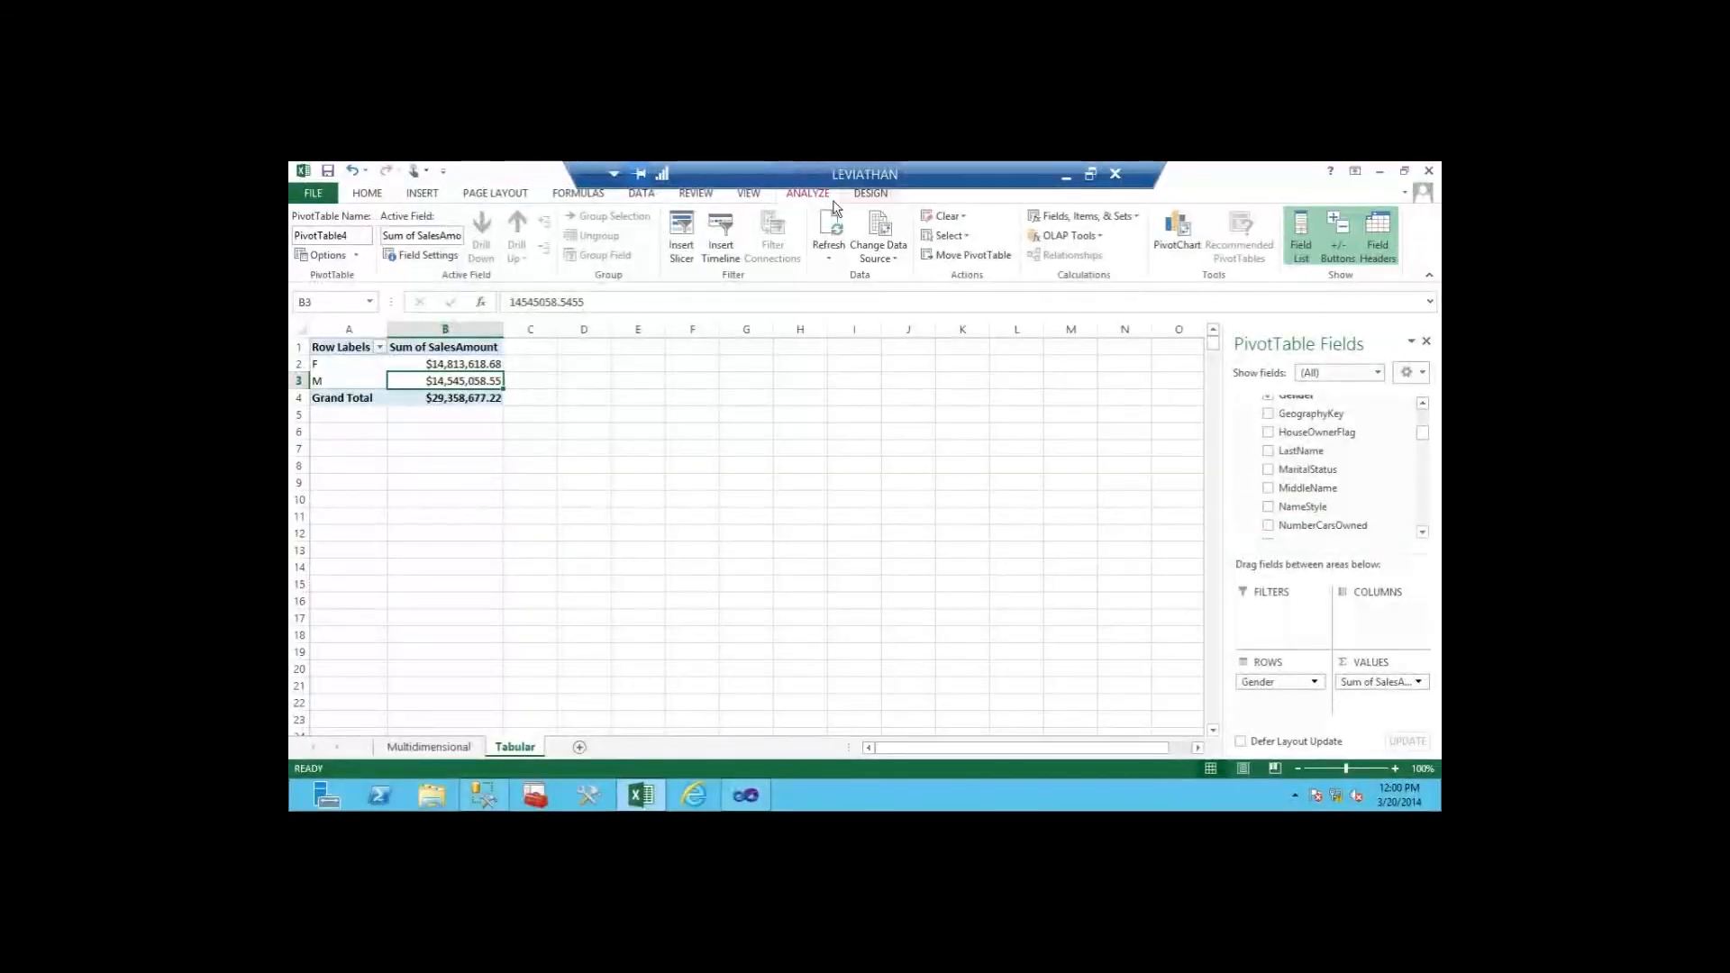
Step: Refresh the Tabular sheet's PivotTable in Excel and review its field list for the hidden NameStyle column
{"action": "left_click", "coordinate": [829, 227]}
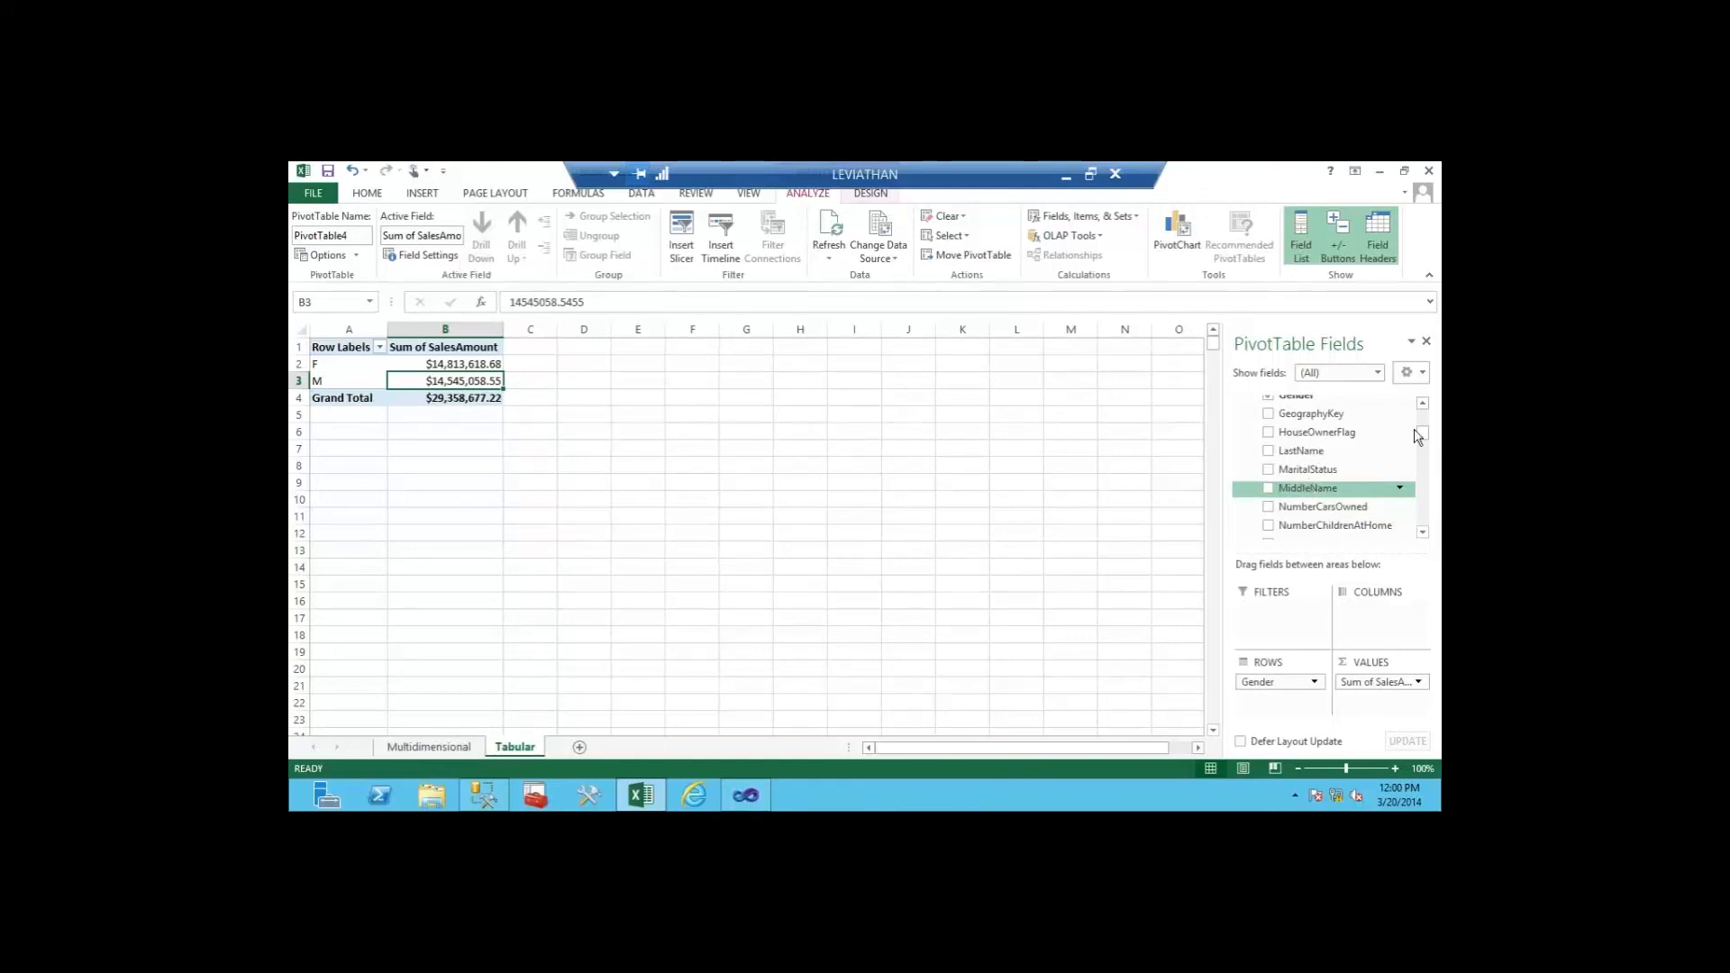
{"action": "left_click_drag", "start_coordinate": [1422, 434], "coordinate": [1421, 413]}
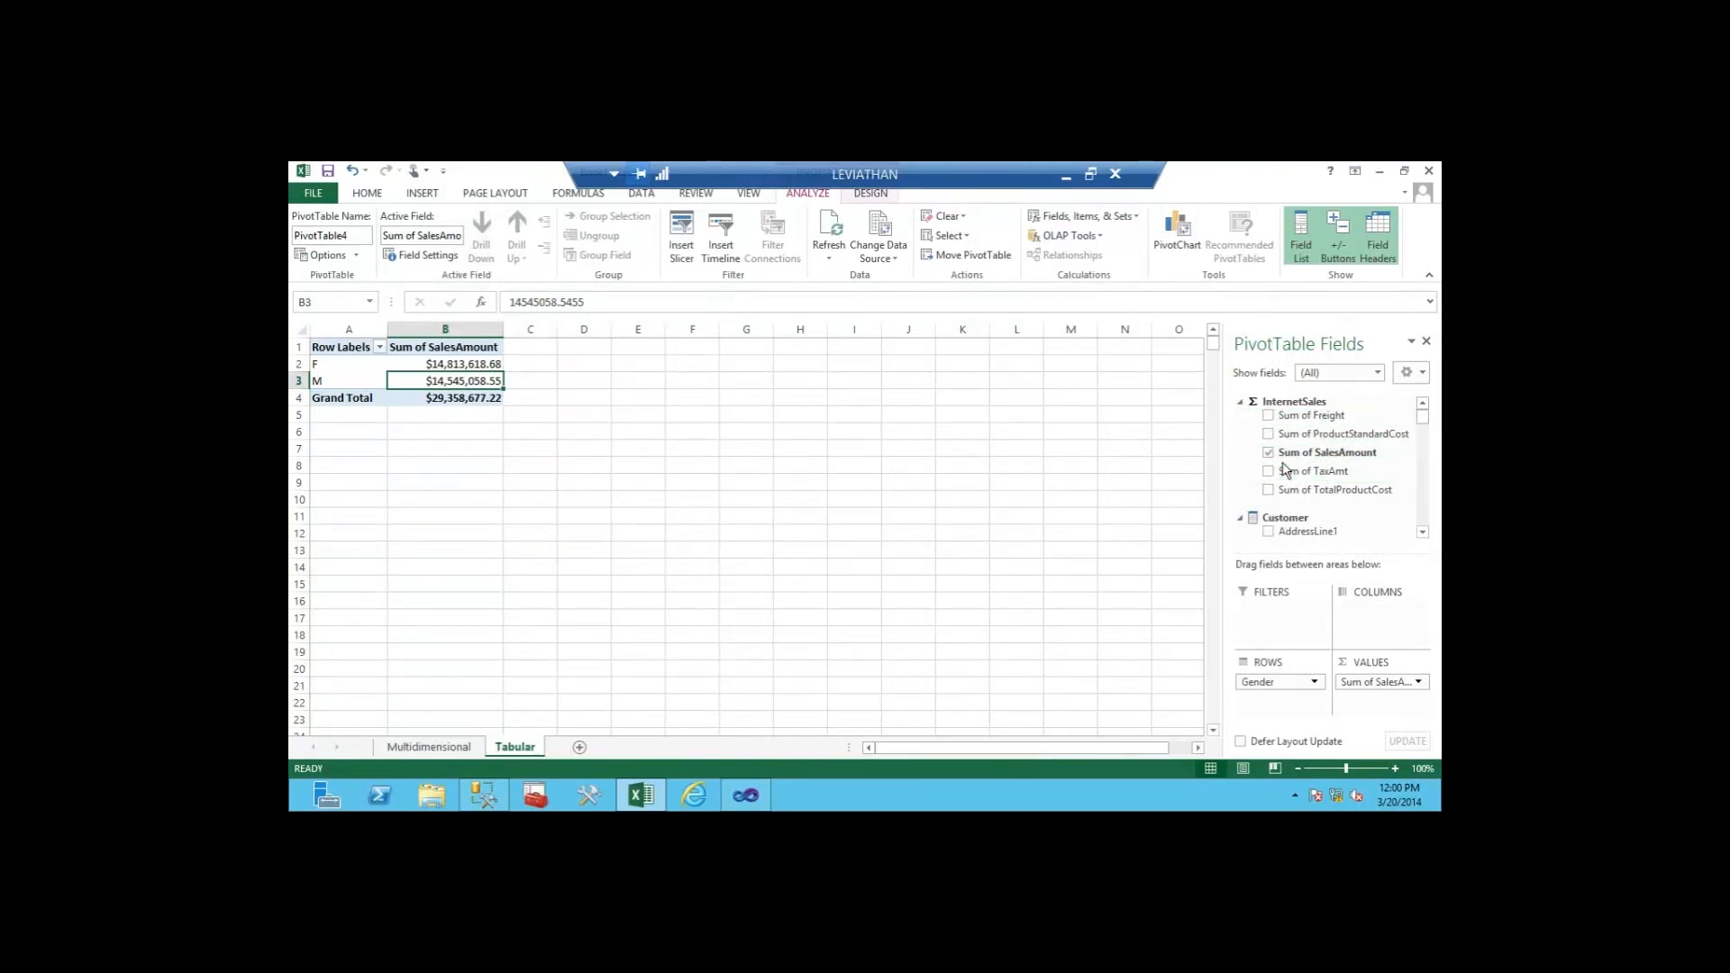
Step: Compare the Multidimensional sheet's available PivotTable fields with those on the Tabular sheet, and minimize the remote session
{"action": "left_click", "coordinate": [427, 747]}
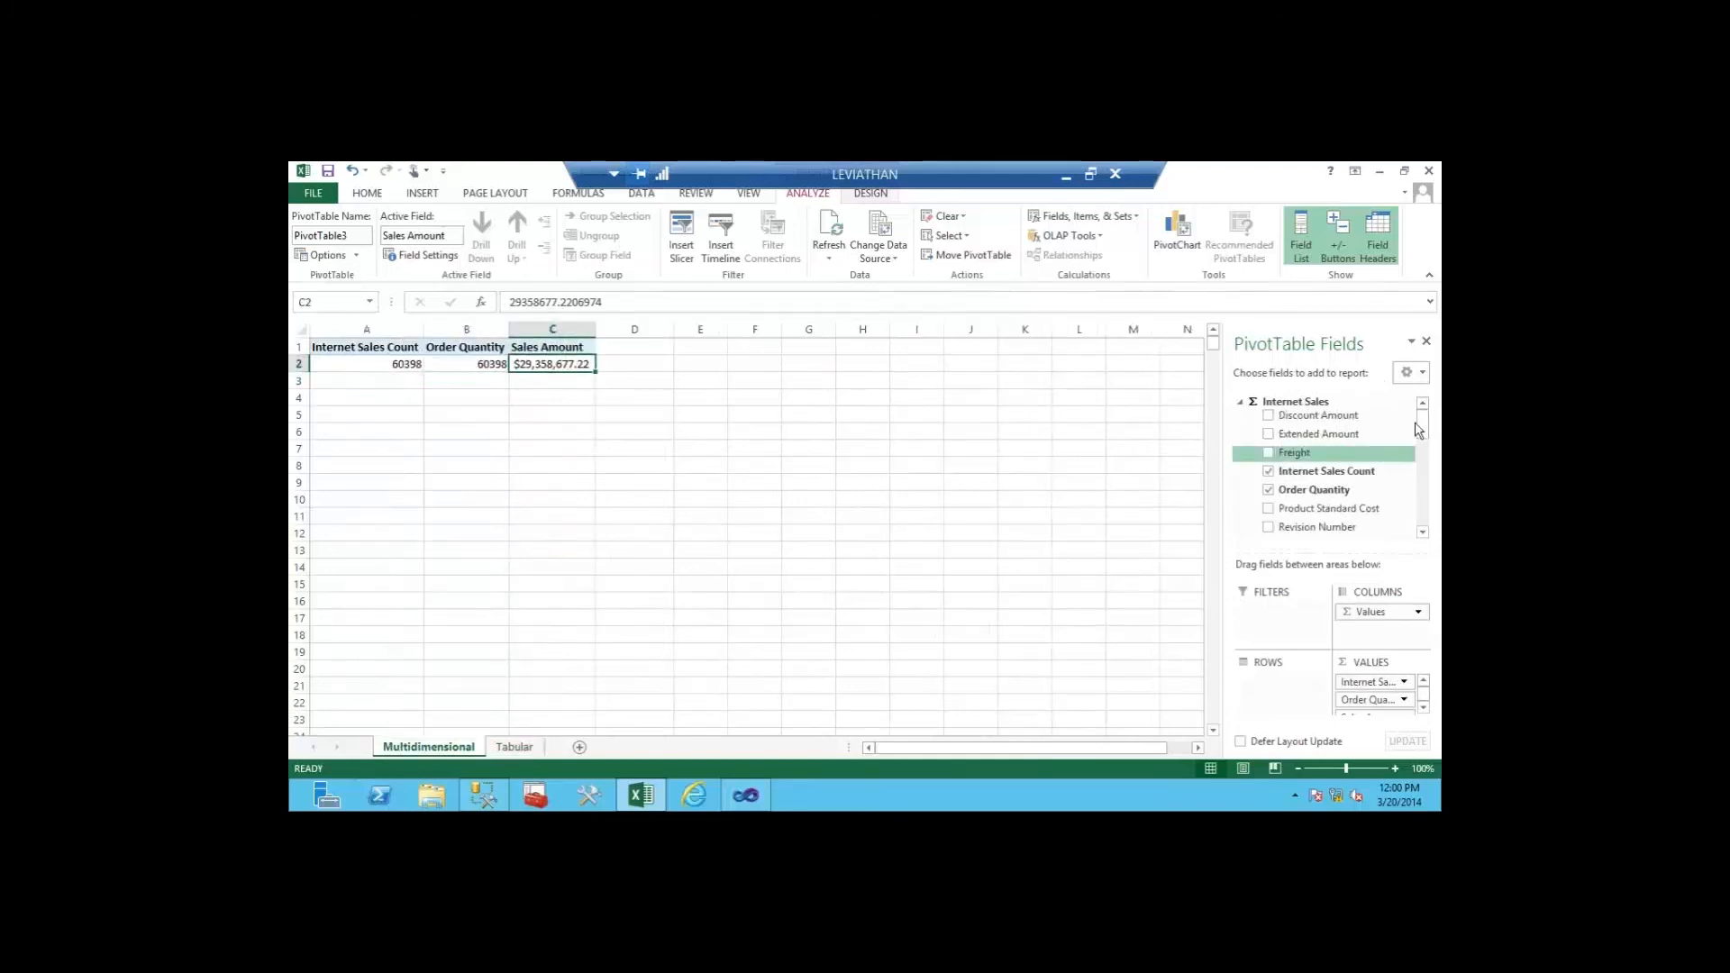
{"action": "left_click_drag", "start_coordinate": [1422, 425], "coordinate": [1427, 478]}
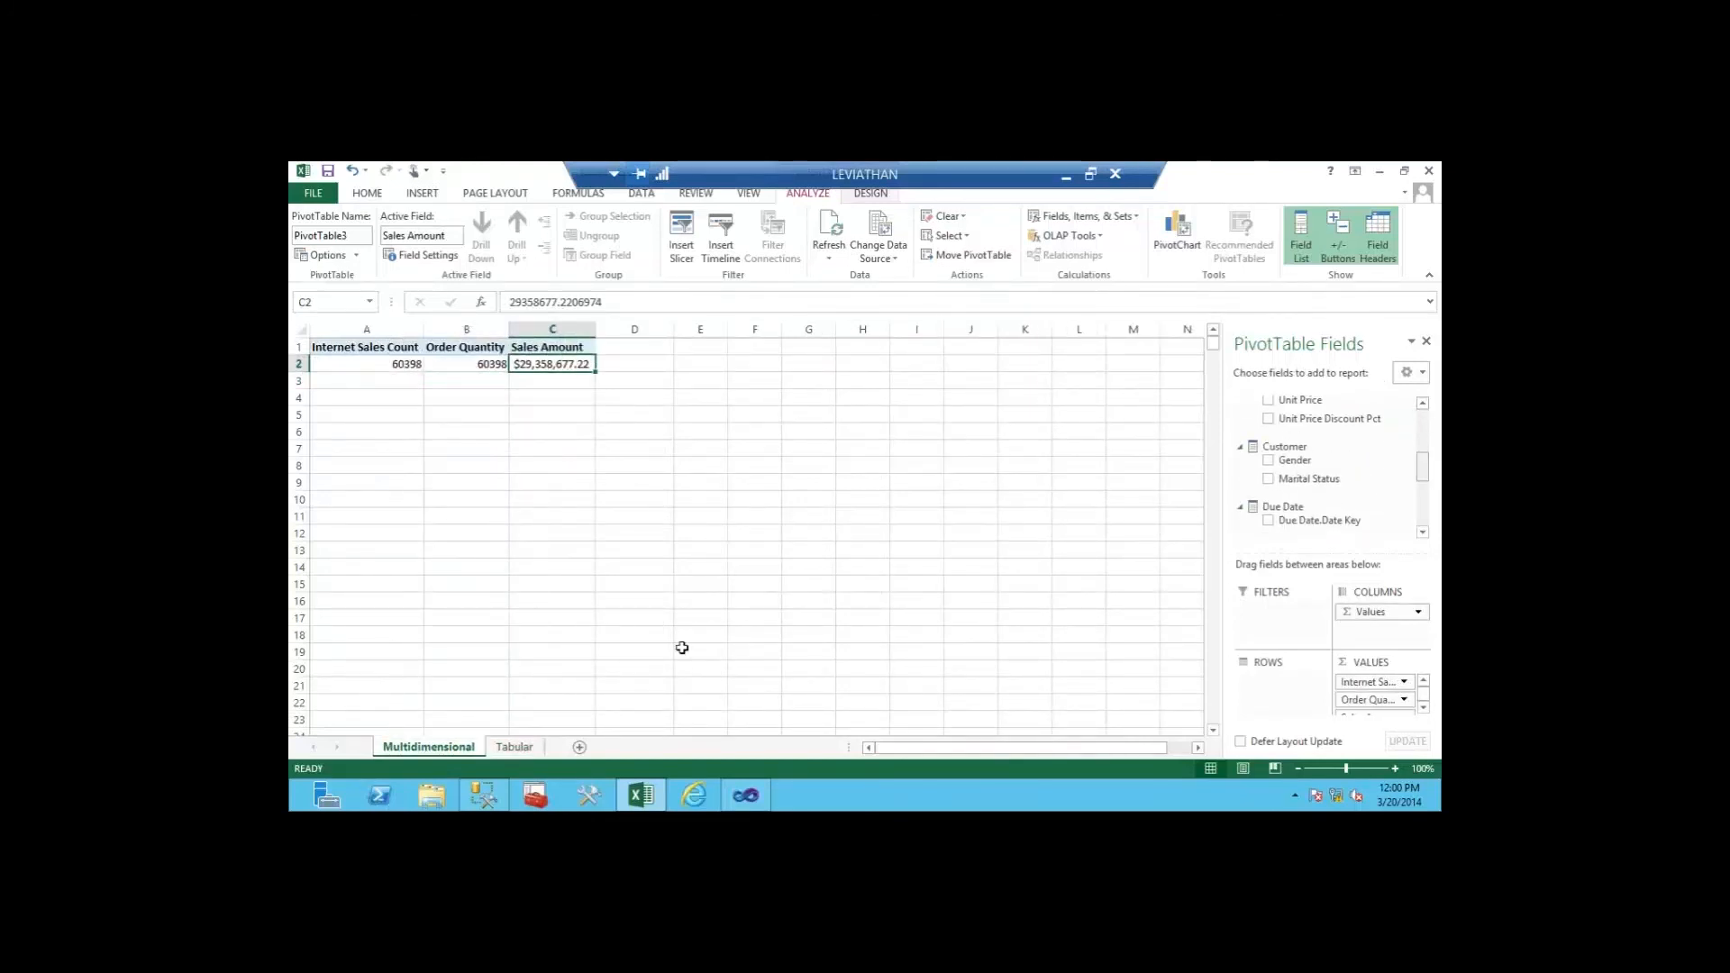
{"action": "left_click", "coordinate": [511, 747]}
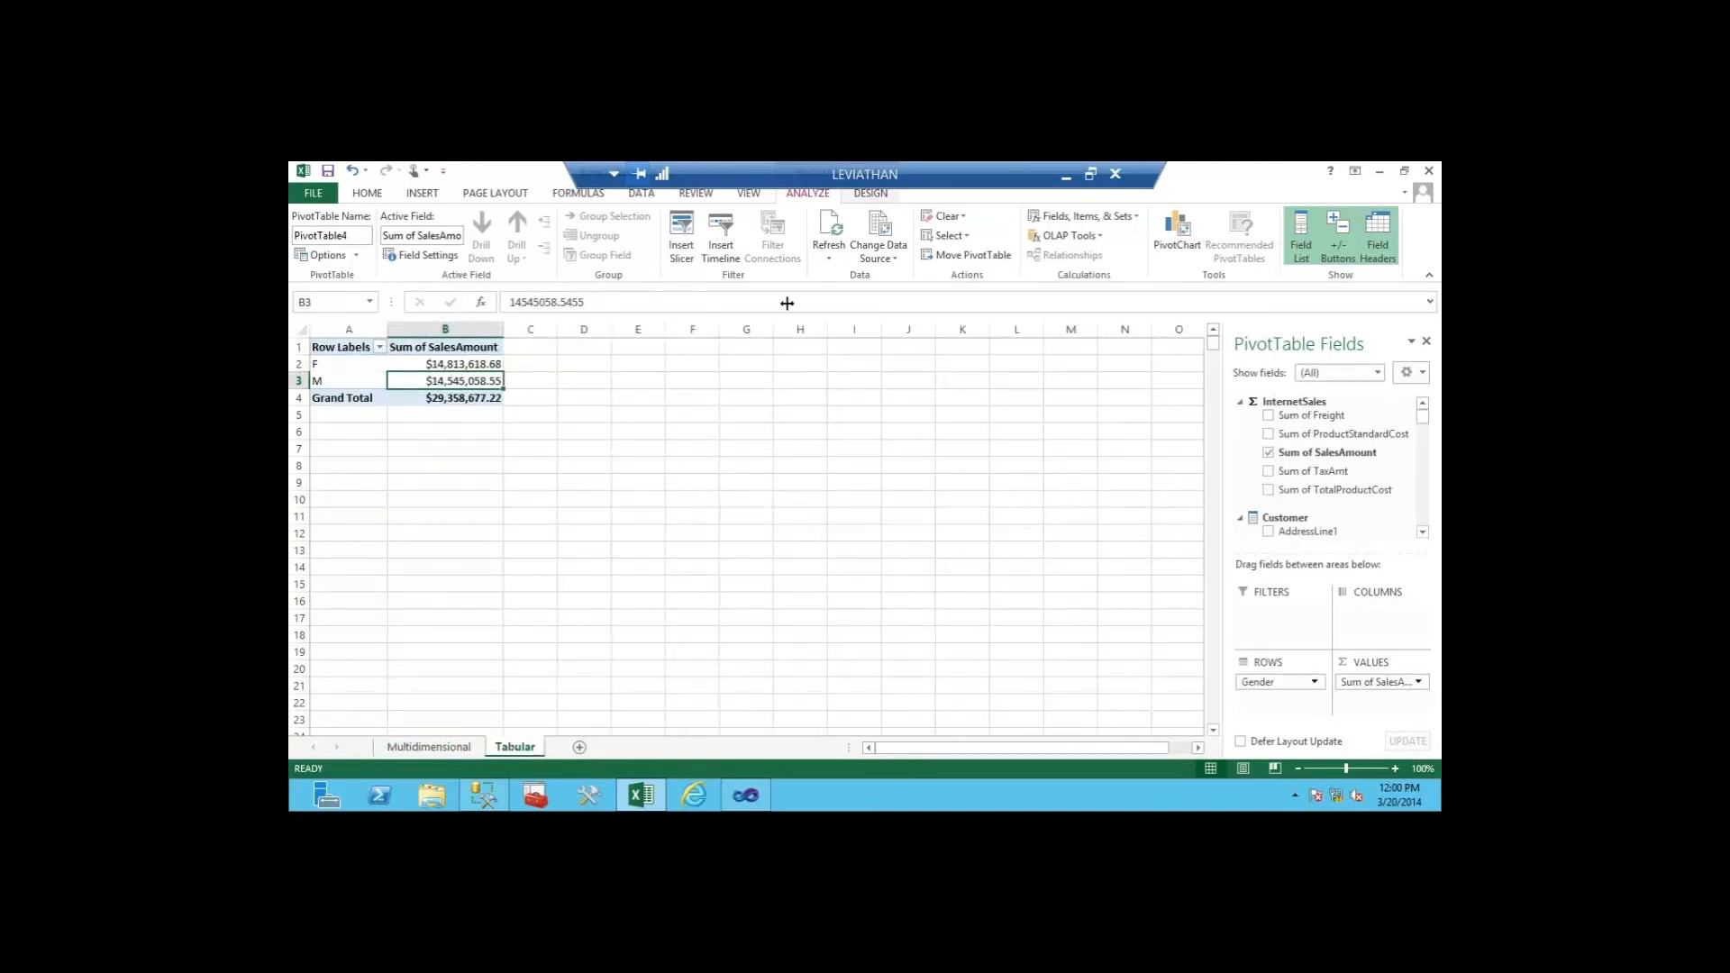
{"action": "left_click", "coordinate": [1065, 179]}
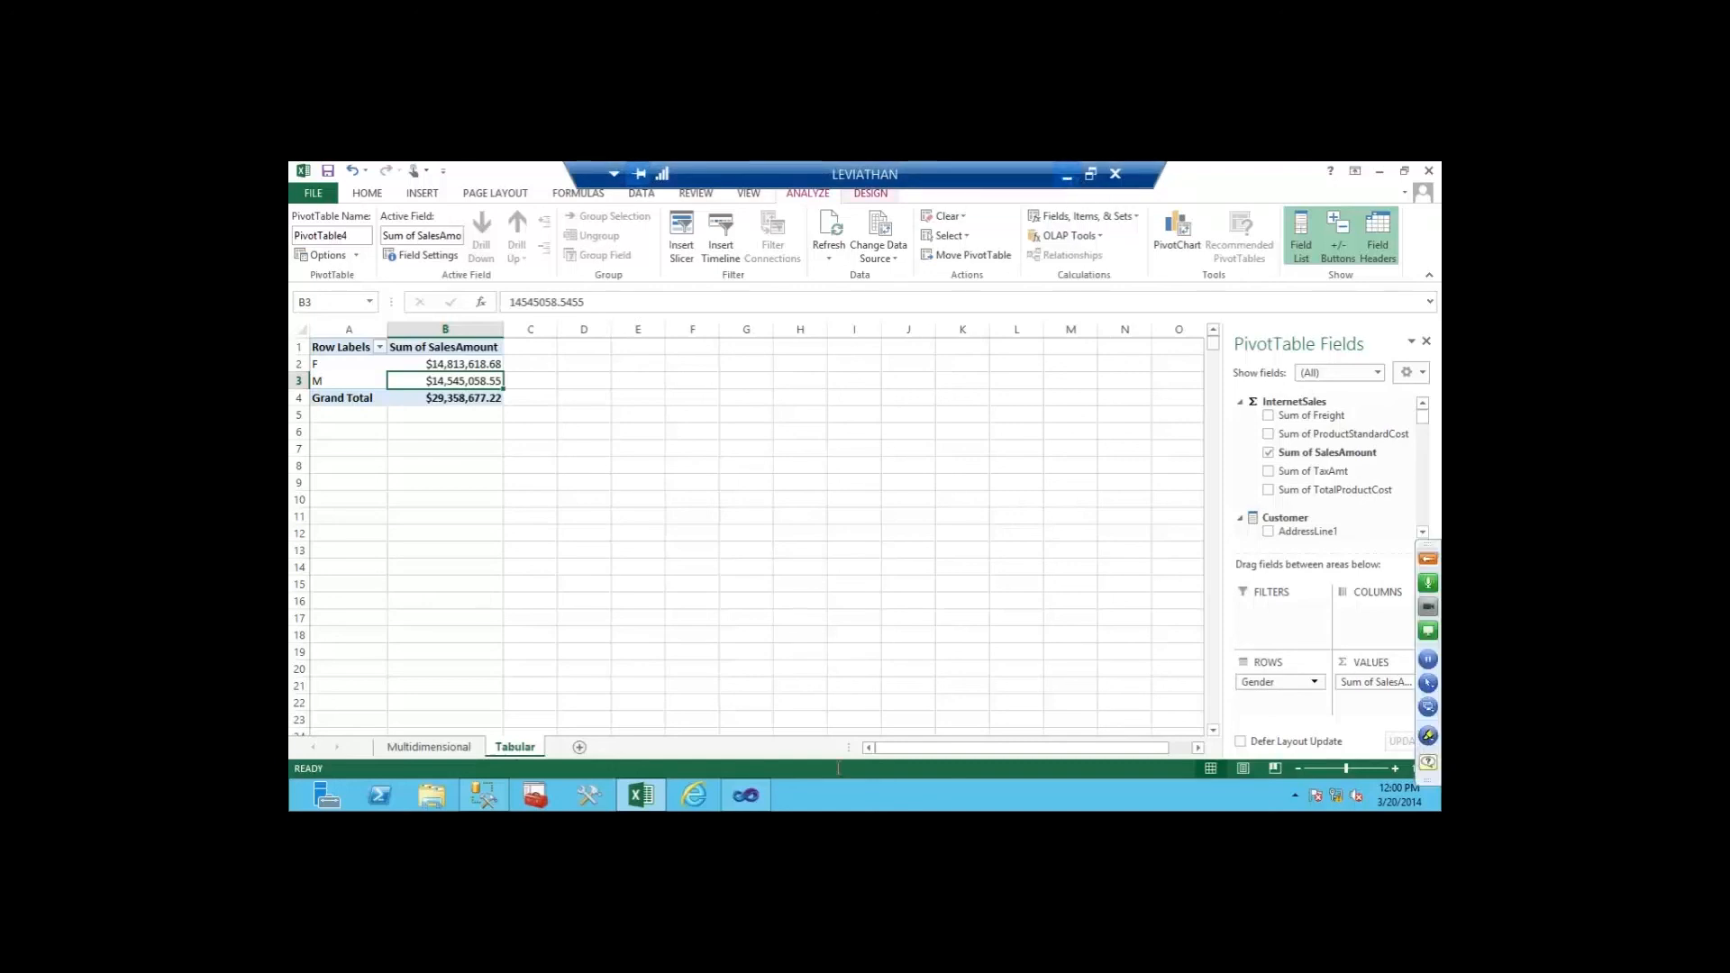